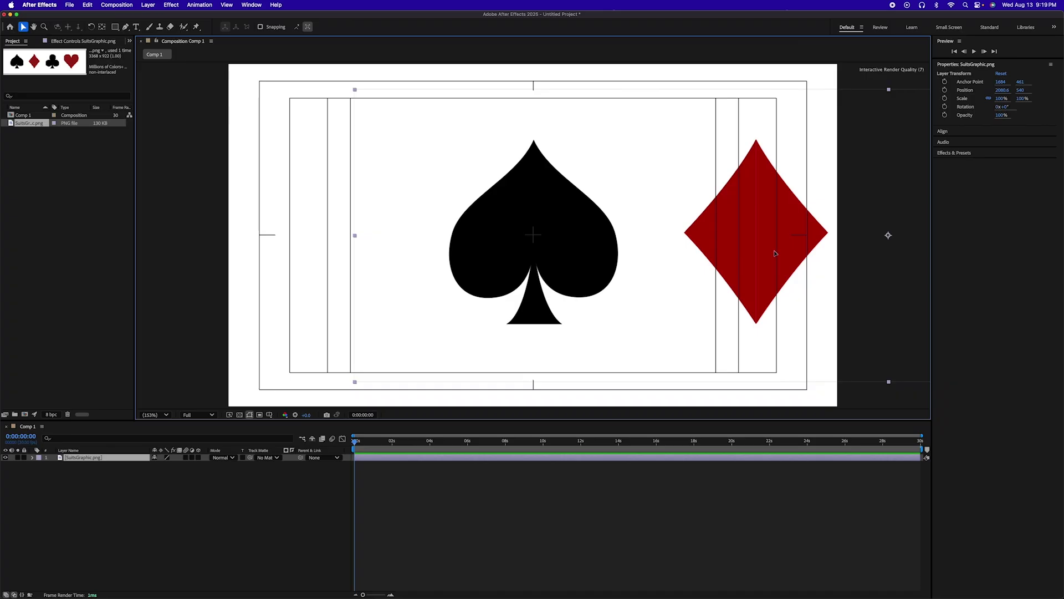
Lock the SuitsGraphic.png layer and turn off the Title/Action Safe overlay in the composition view
key("Return")
left_click(24, 457)
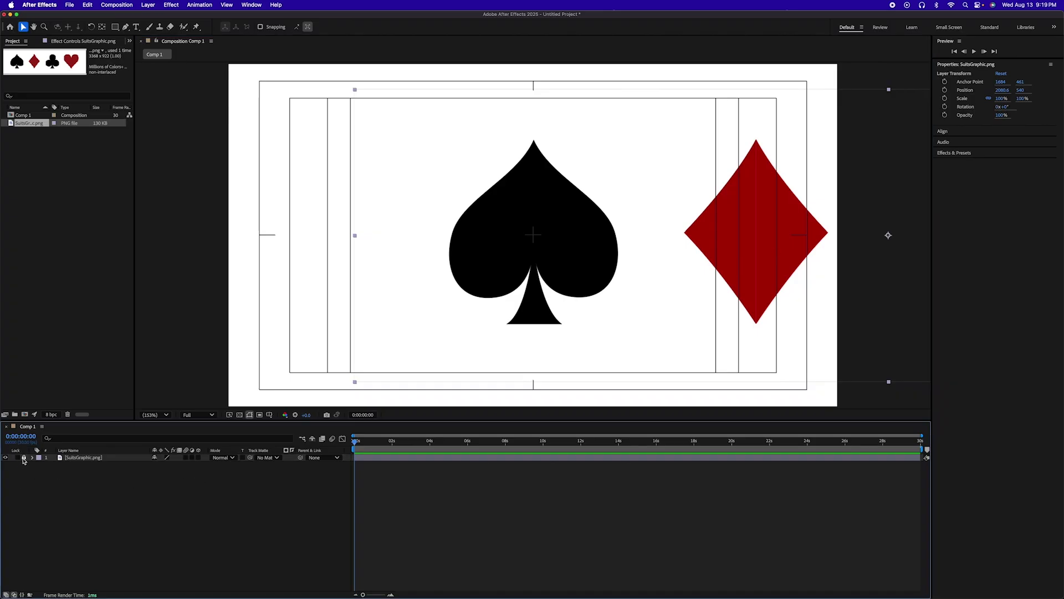
left_click(269, 414)
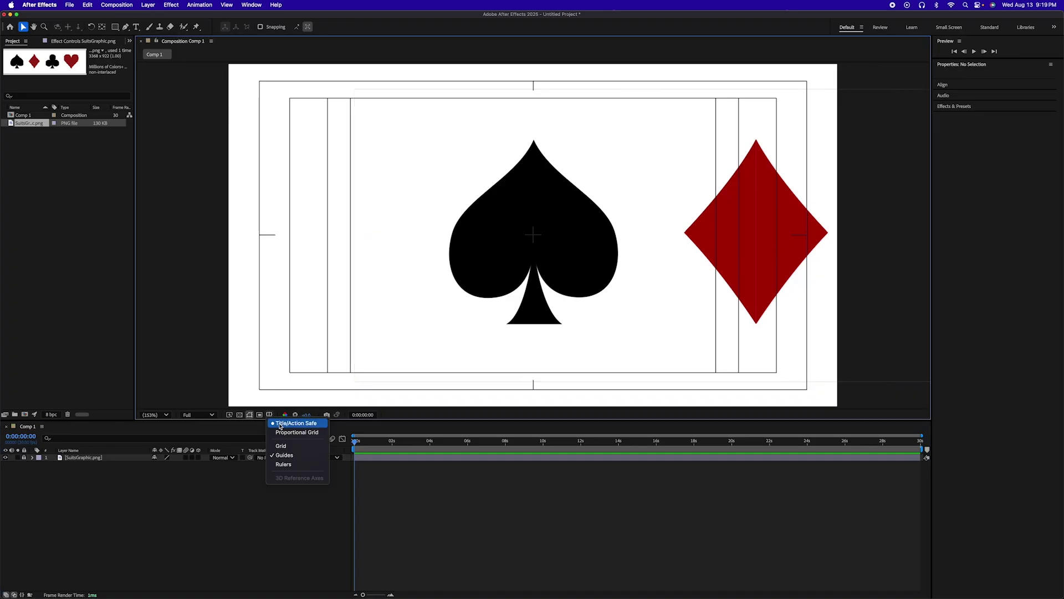
left_click(275, 423)
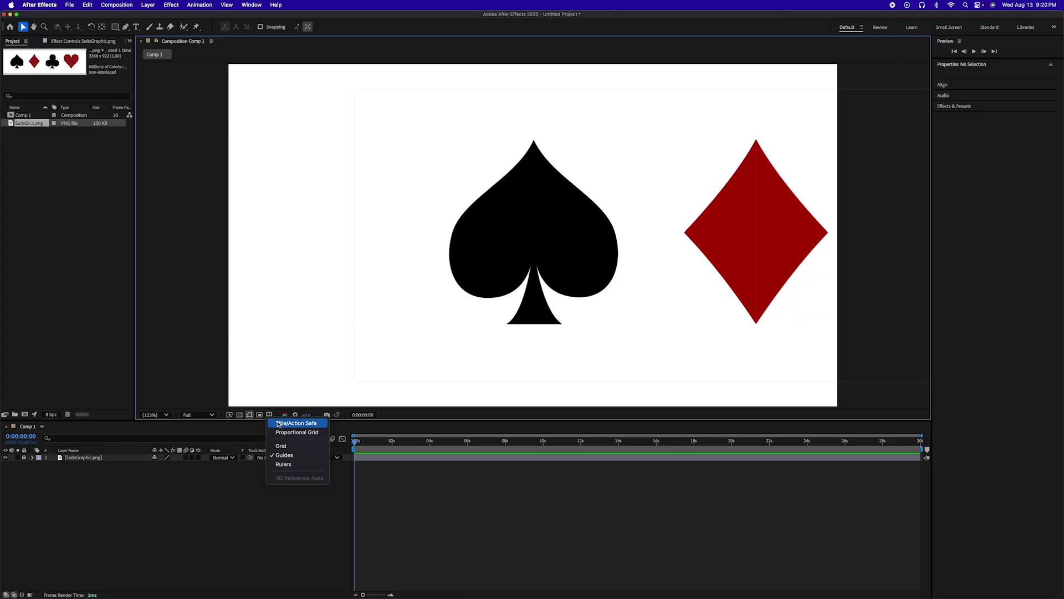
Activate the Pen tool with no layer selected
left_click(93, 43)
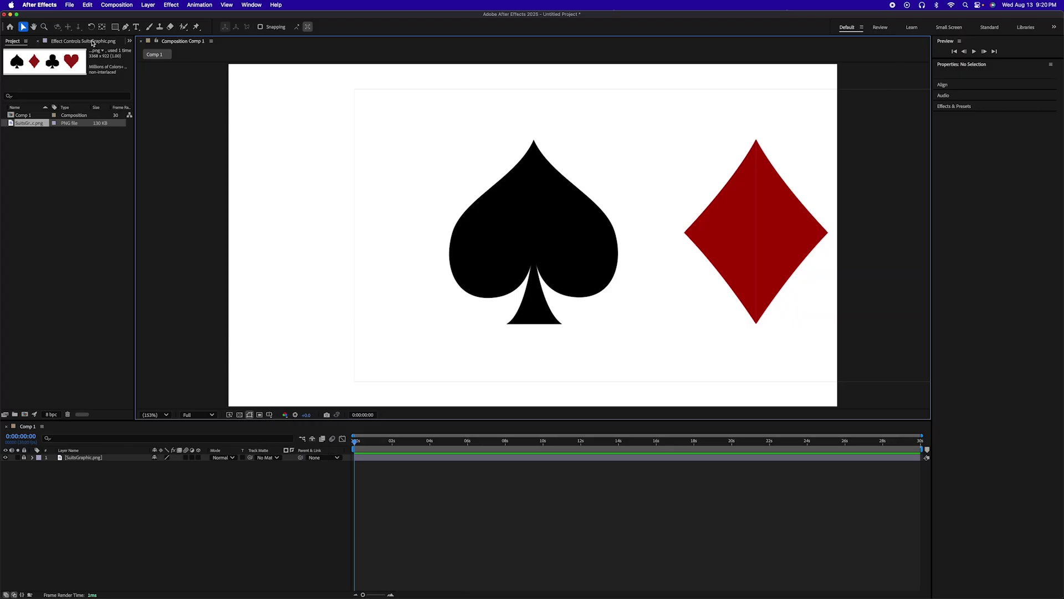
left_click(126, 27)
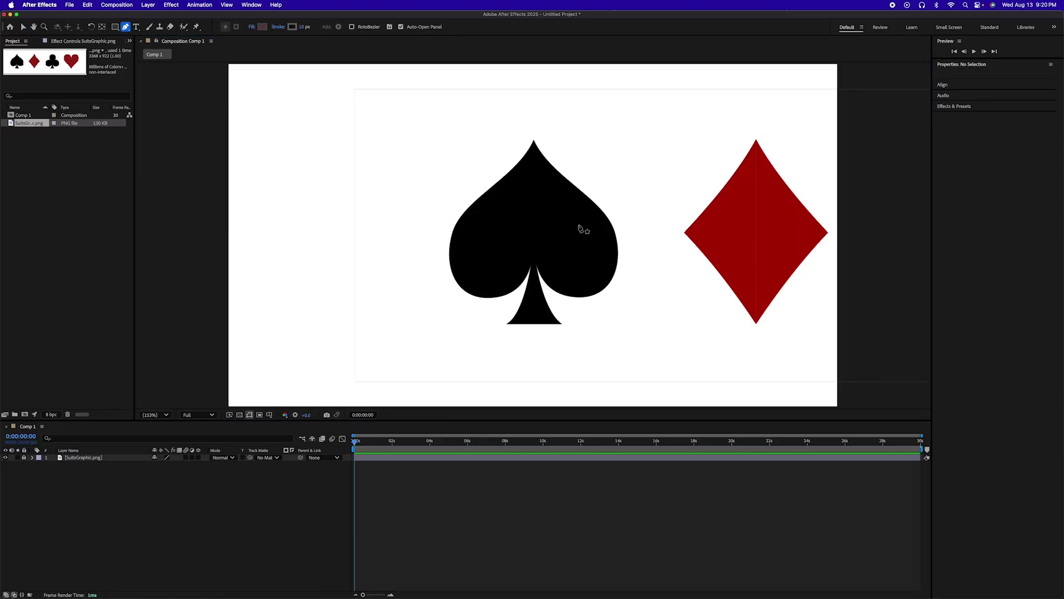
left_click(533, 139)
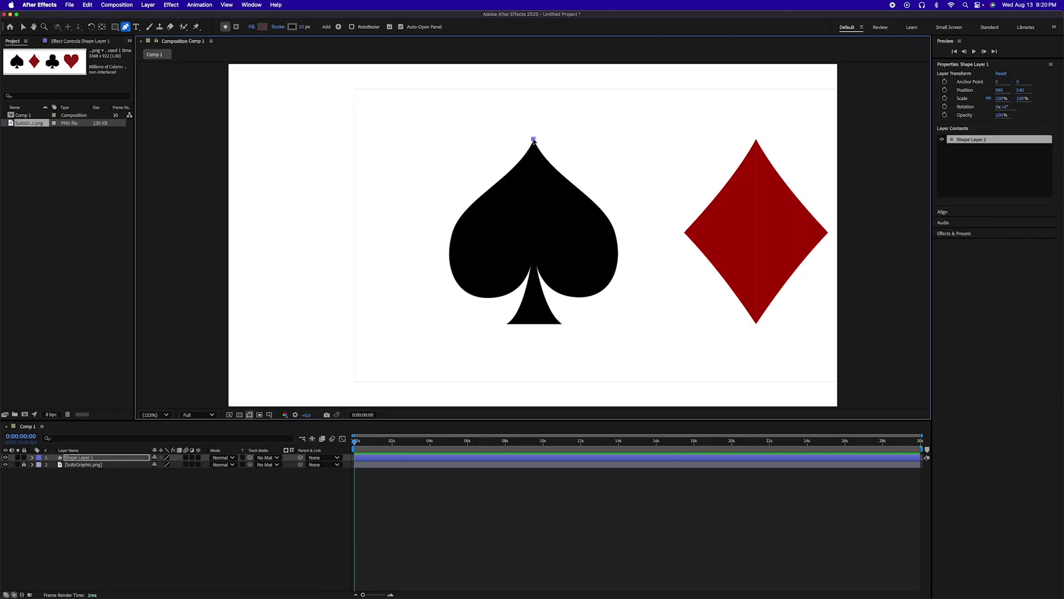
left_click(534, 268)
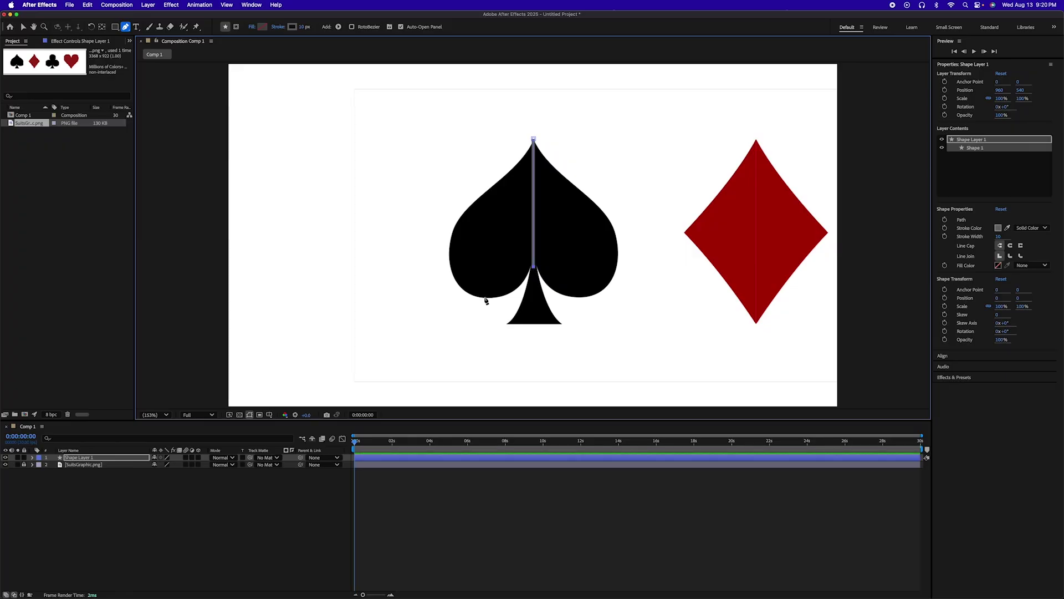
left_click_drag(481, 295, 447, 285)
left_click_drag(478, 199, 511, 172)
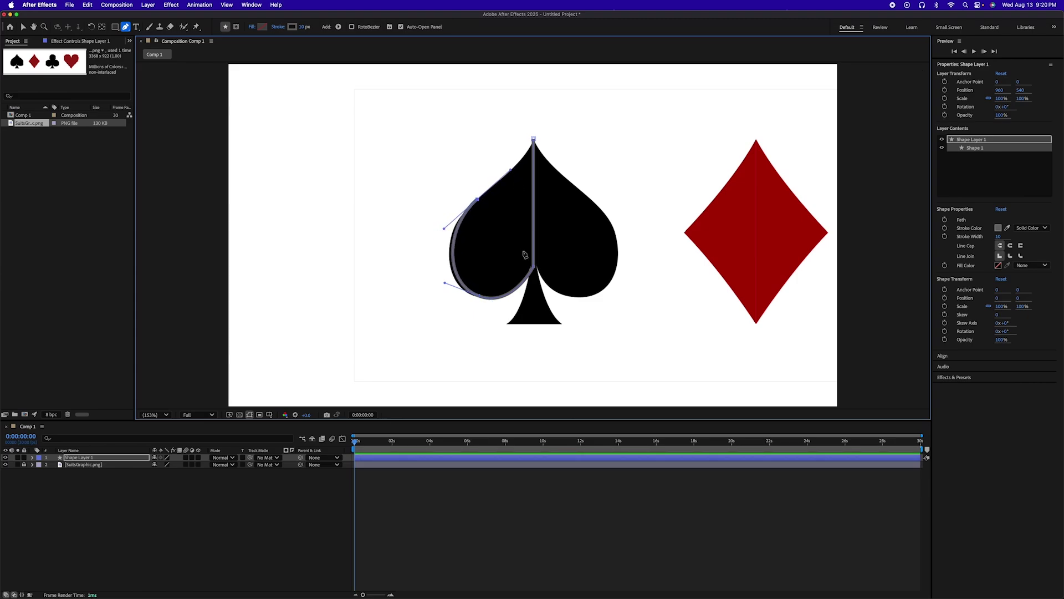
key("super+z")
key("super+z")
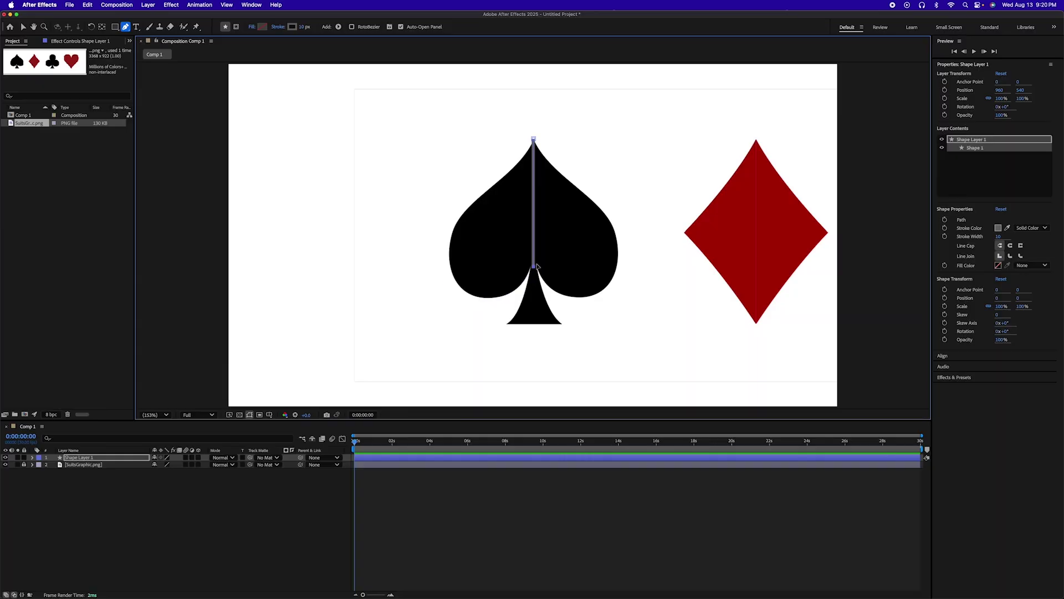
key("super+z")
key("super+z")
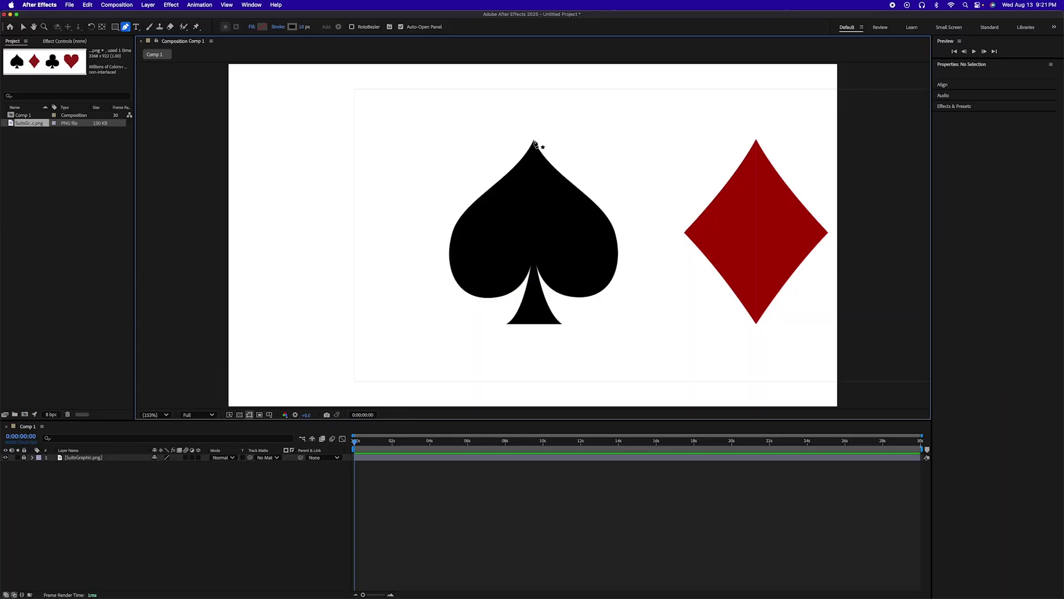
Trace the left half of the spade's head as a closed Pen path, with curved outer points and a straight centre edge
left_click(534, 141)
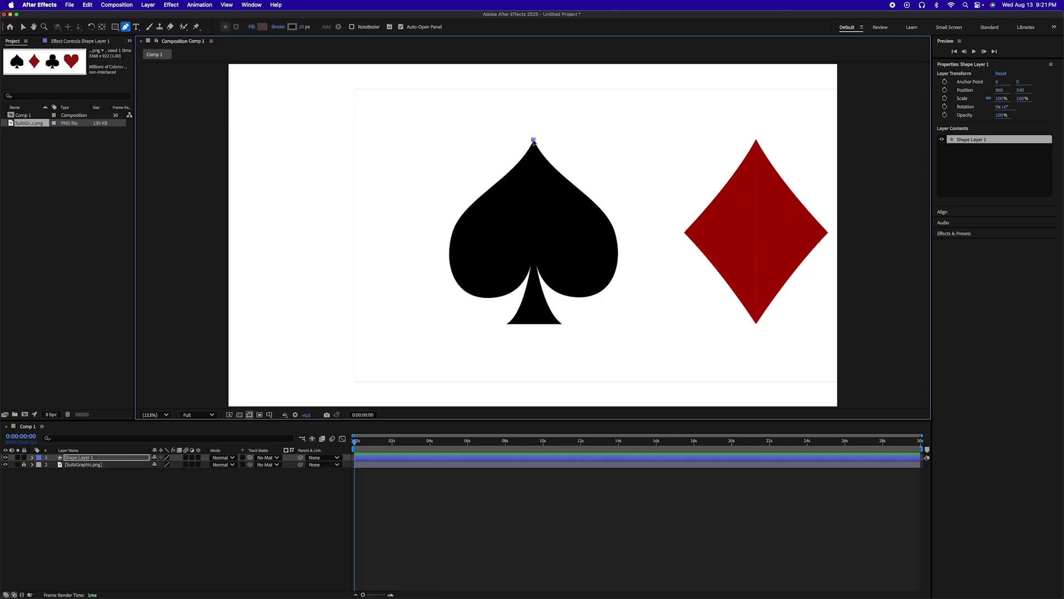
left_click(534, 265)
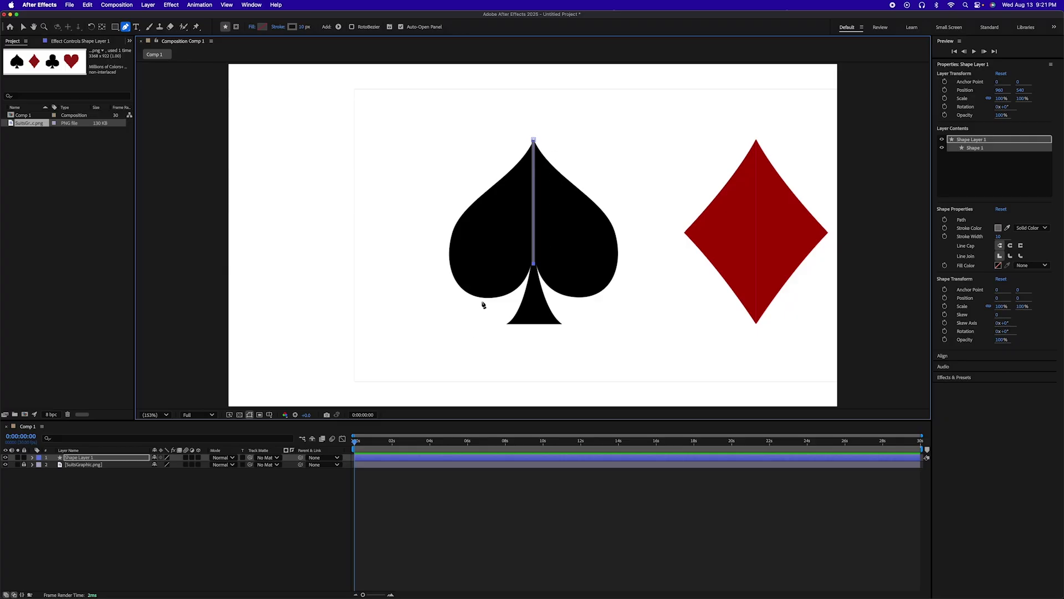
left_click_drag(481, 297, 441, 292)
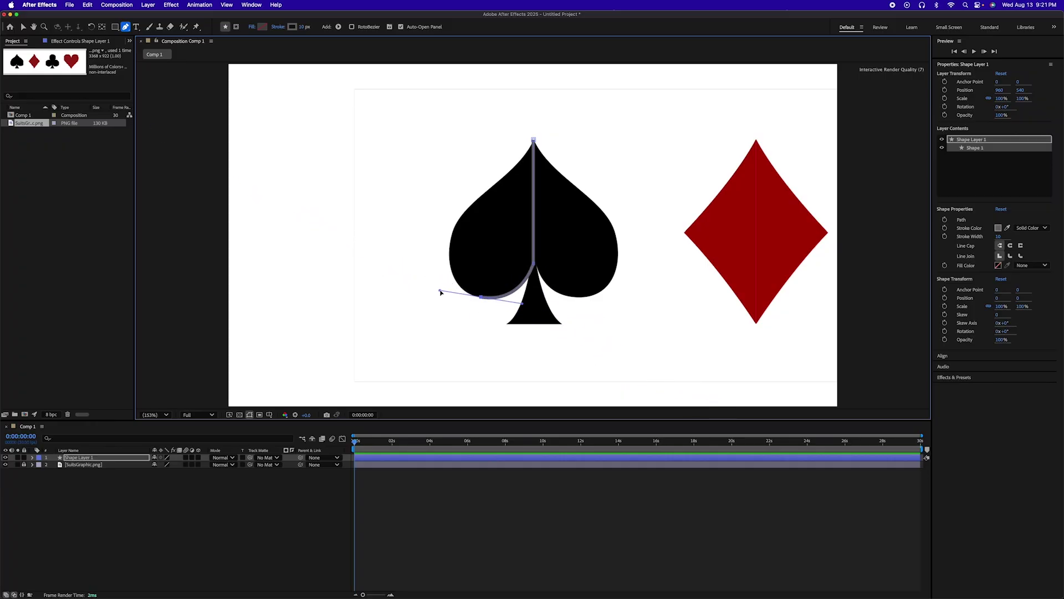
left_click(467, 211)
left_click_drag(468, 213, 492, 189)
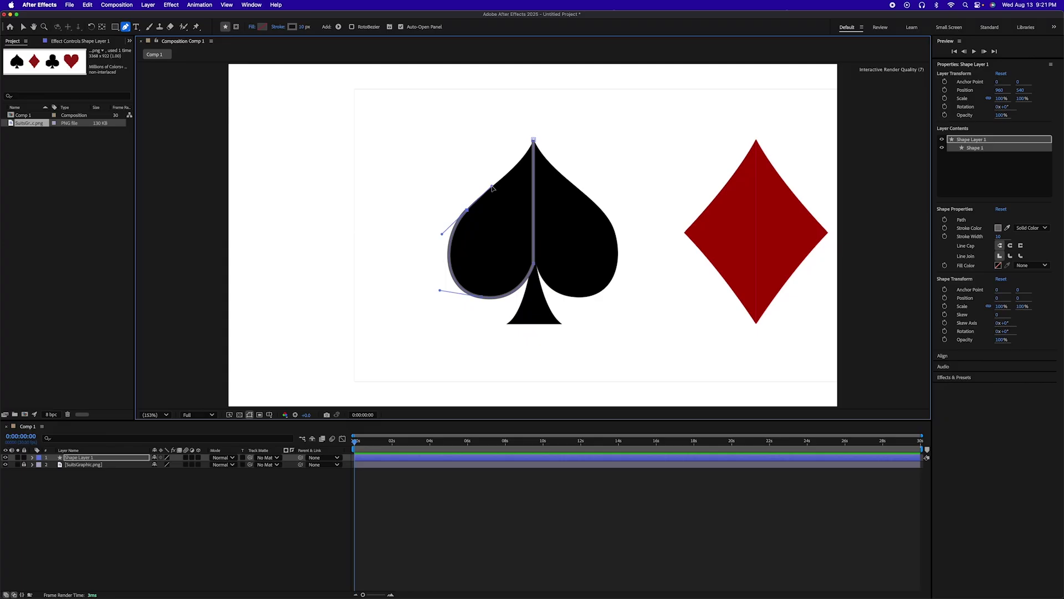
left_click(534, 141)
left_click_drag(534, 142, 553, 104)
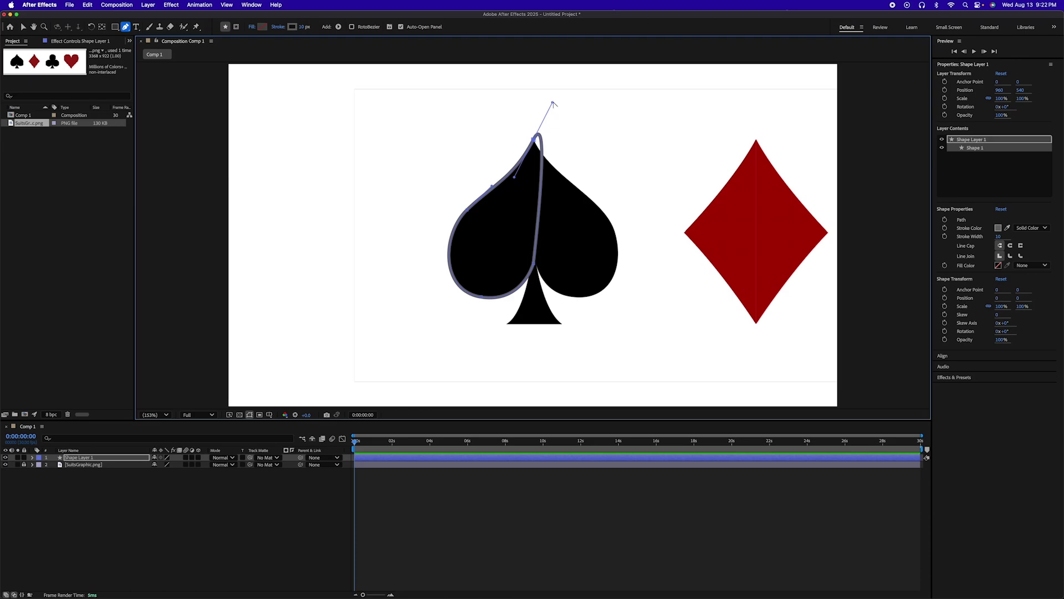
left_click_drag(553, 104, 531, 194)
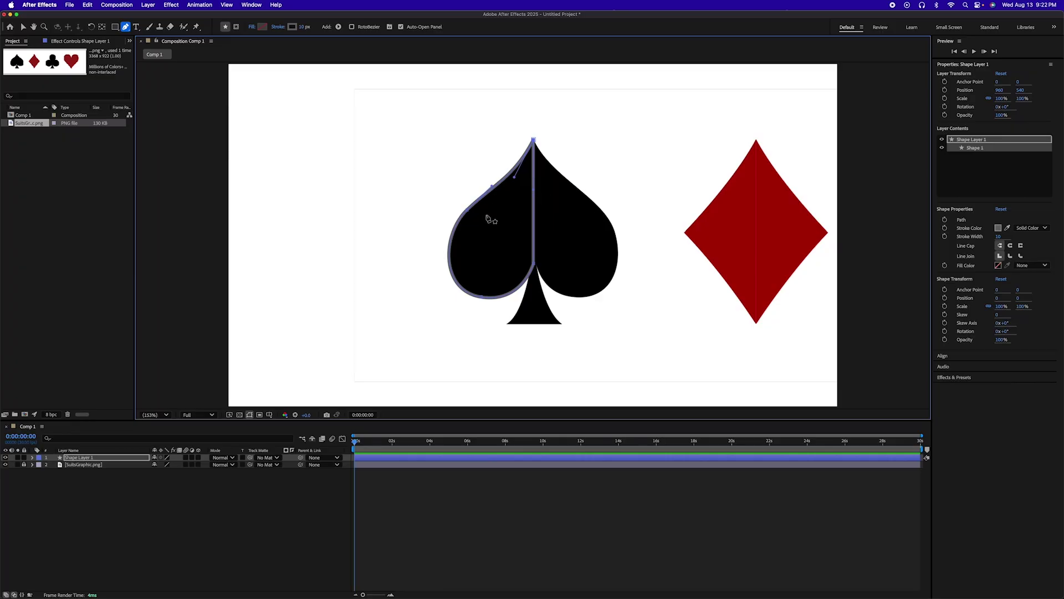
Set the traced half's stroke to None and give it a solid grey fill
left_click(292, 27, "alt")
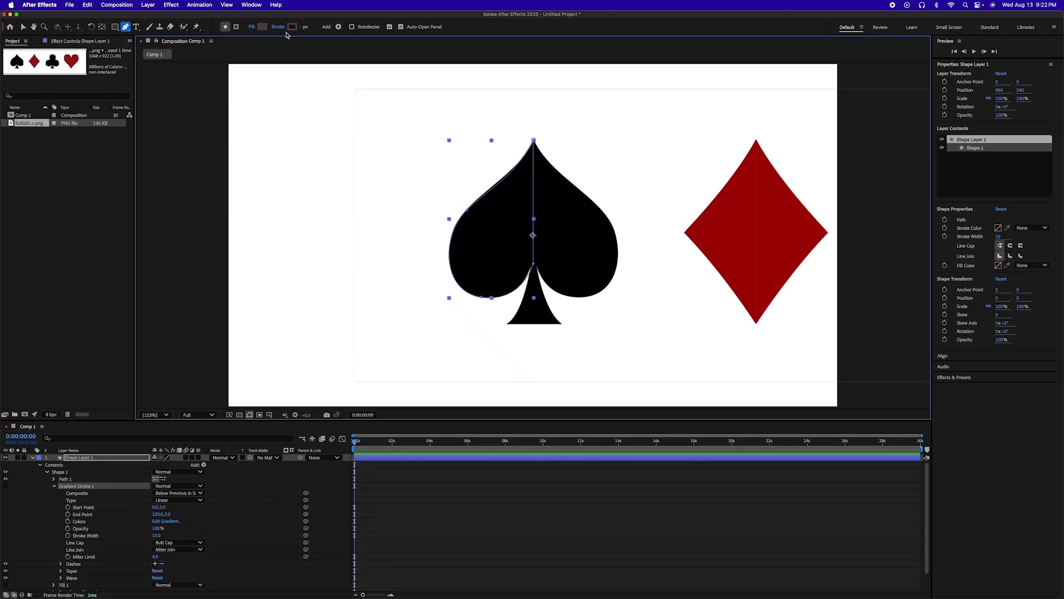
left_click(262, 28, "alt")
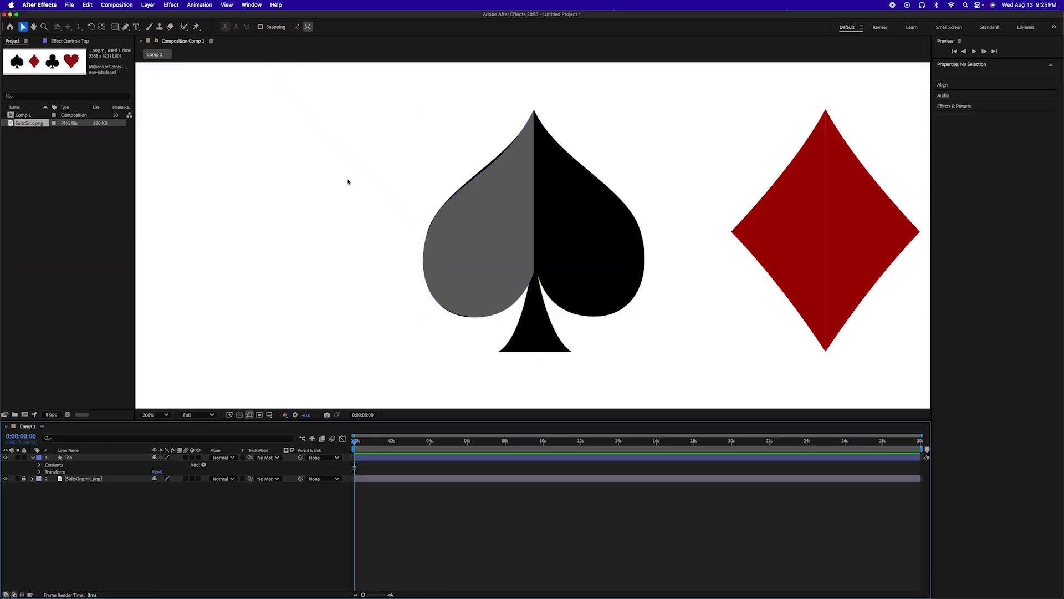
Trace the left half of the spade's stem as a closed Pen path on a new shape layer, with a curved outer side
left_click(125, 28)
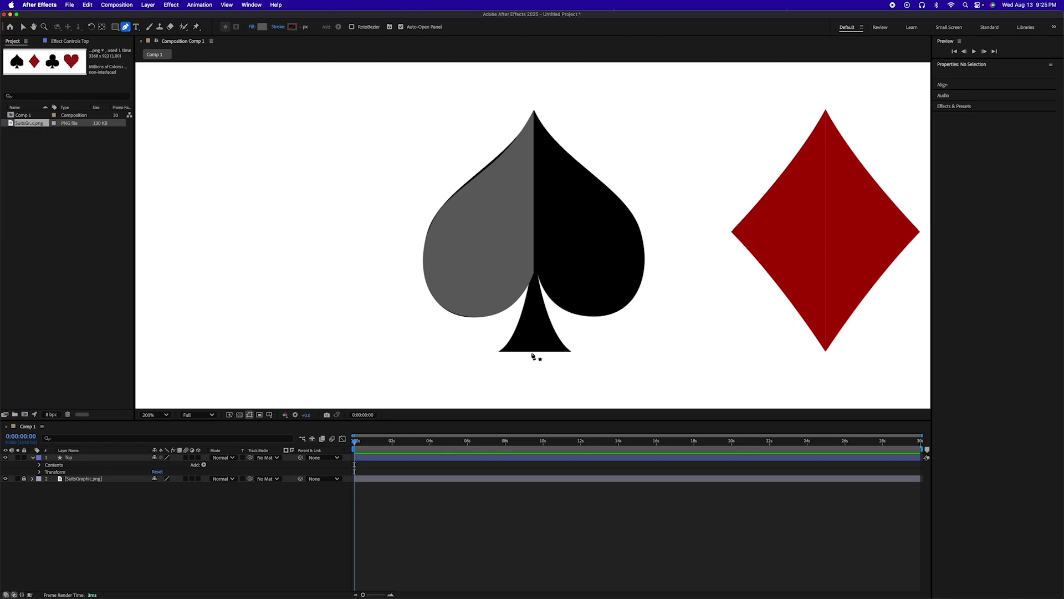
left_click(534, 257)
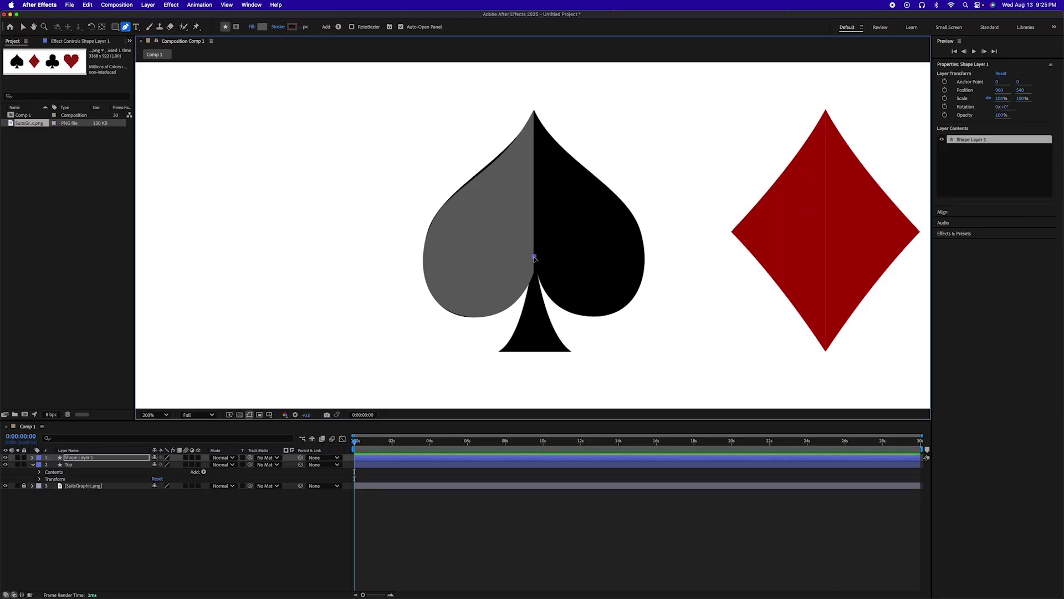
left_click(534, 351)
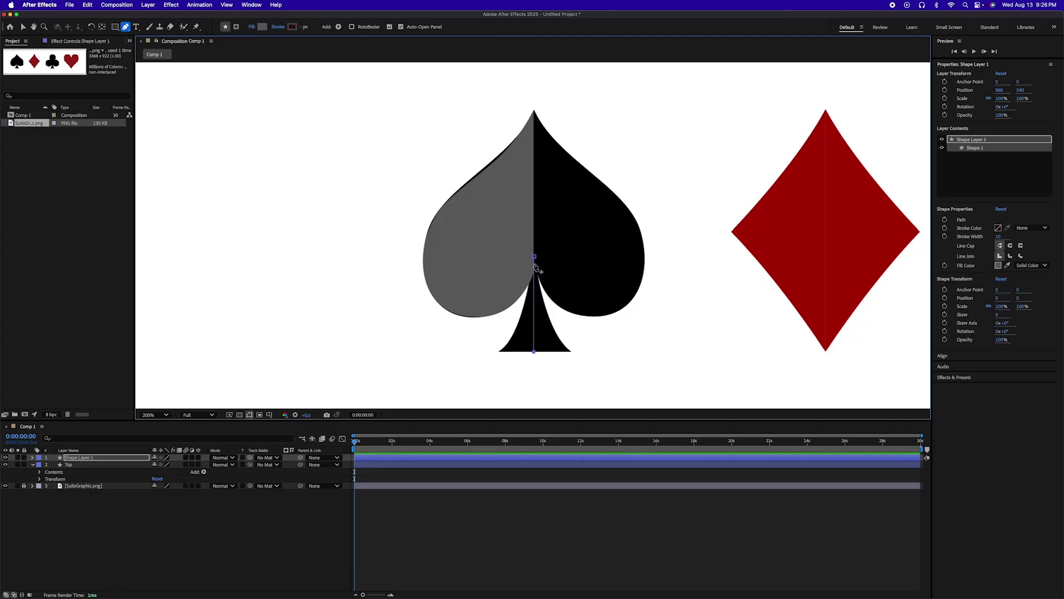
left_click(496, 351)
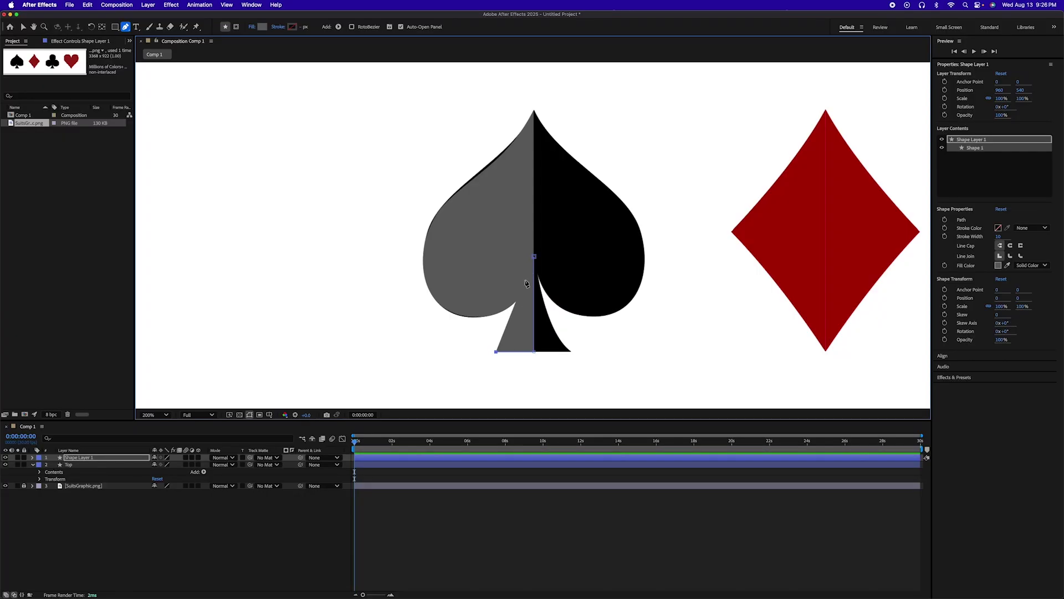
left_click_drag(535, 259, 544, 178)
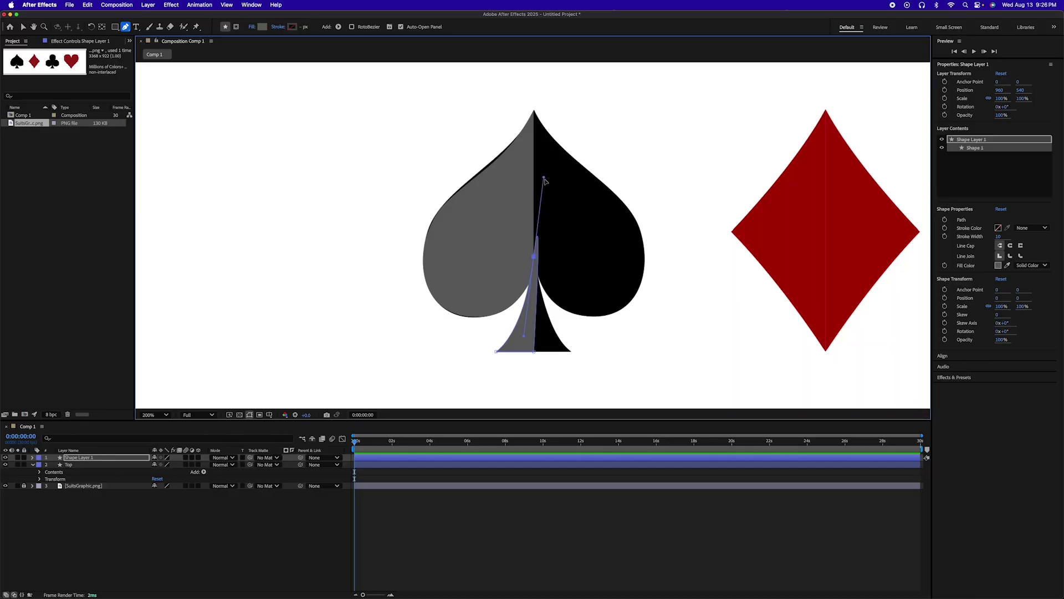
left_click_drag(544, 179, 531, 325)
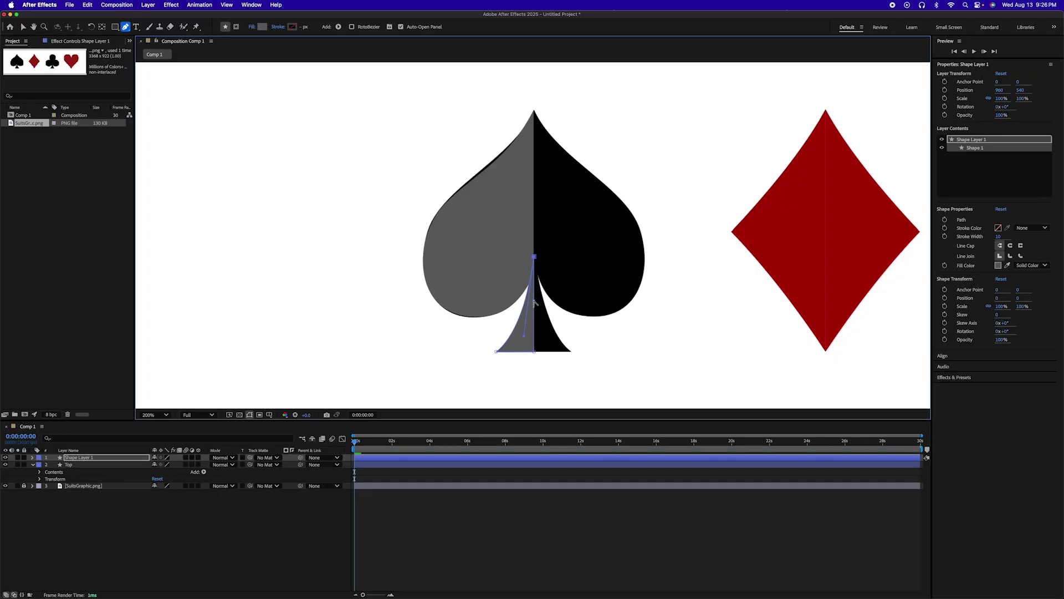
left_click(557, 525)
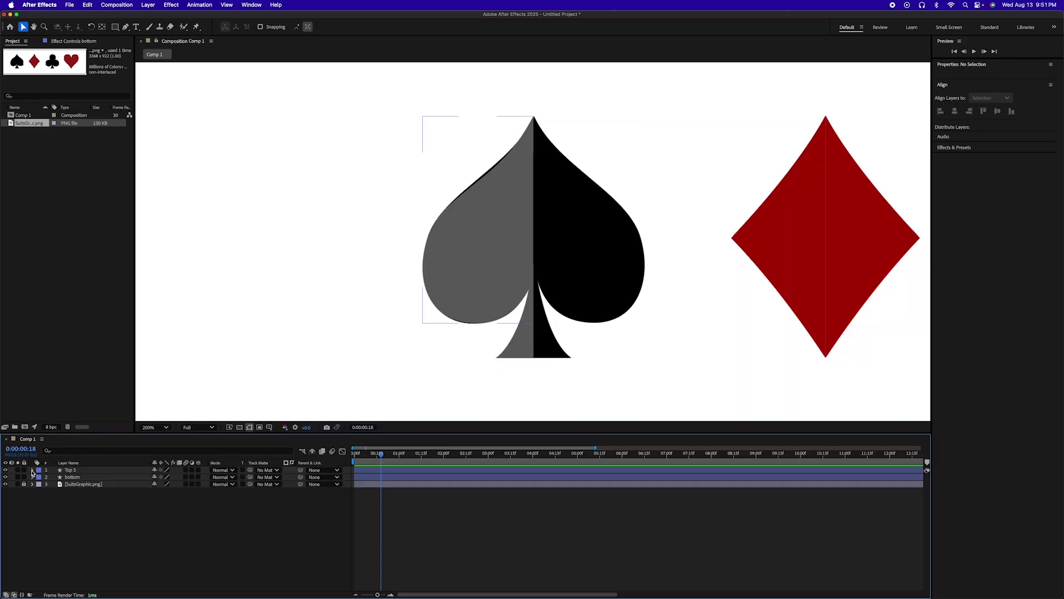
Set a Path keyframe for Shape 1 on the Top 3 layer at 0:00:00:18
left_click(32, 469)
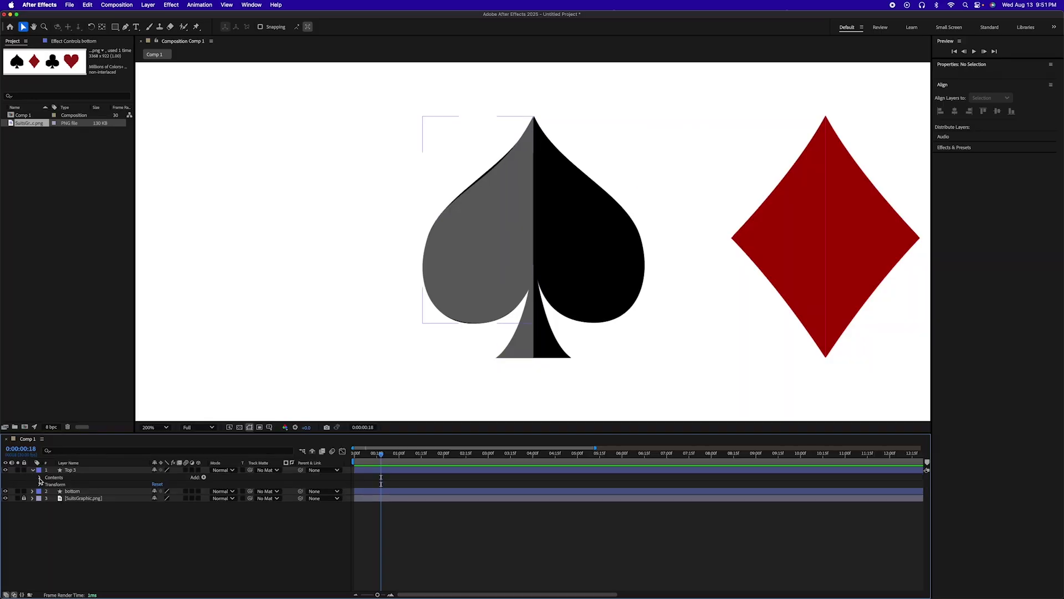
left_click(39, 477)
left_click(47, 485)
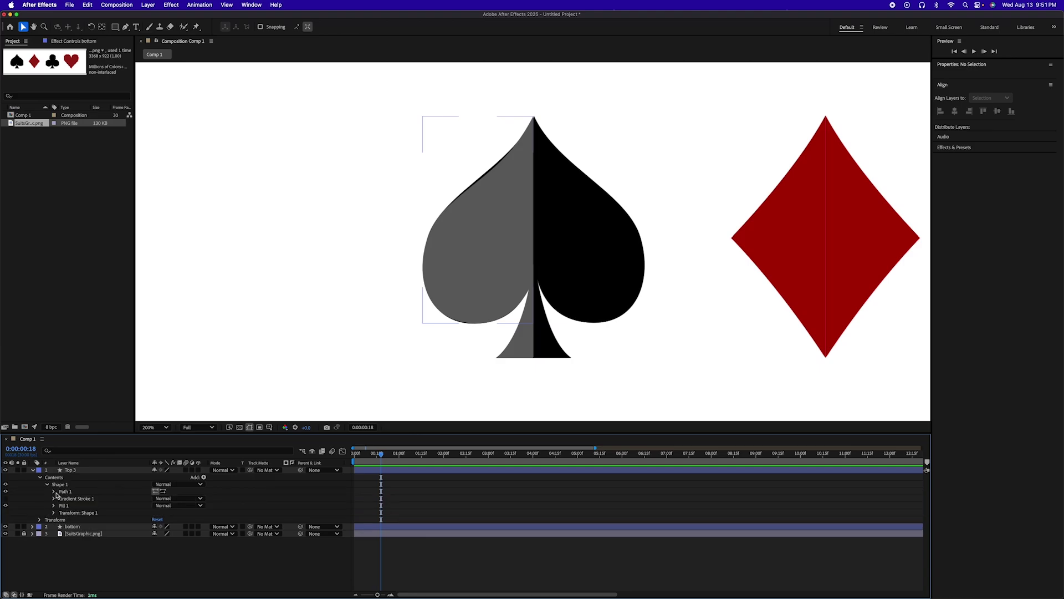
left_click(53, 492)
left_click(67, 498)
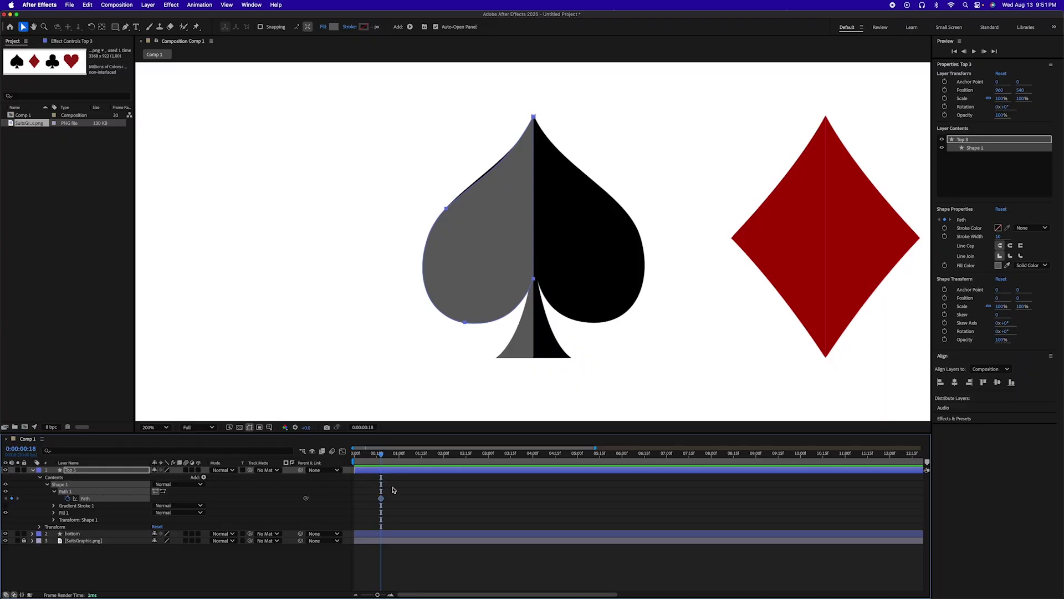
left_click_drag(381, 499, 355, 502)
key("super+z")
Set a Path keyframe for Shape 1 on the bottom layer at 0:00:00:18
left_click(32, 533)
left_click(39, 542)
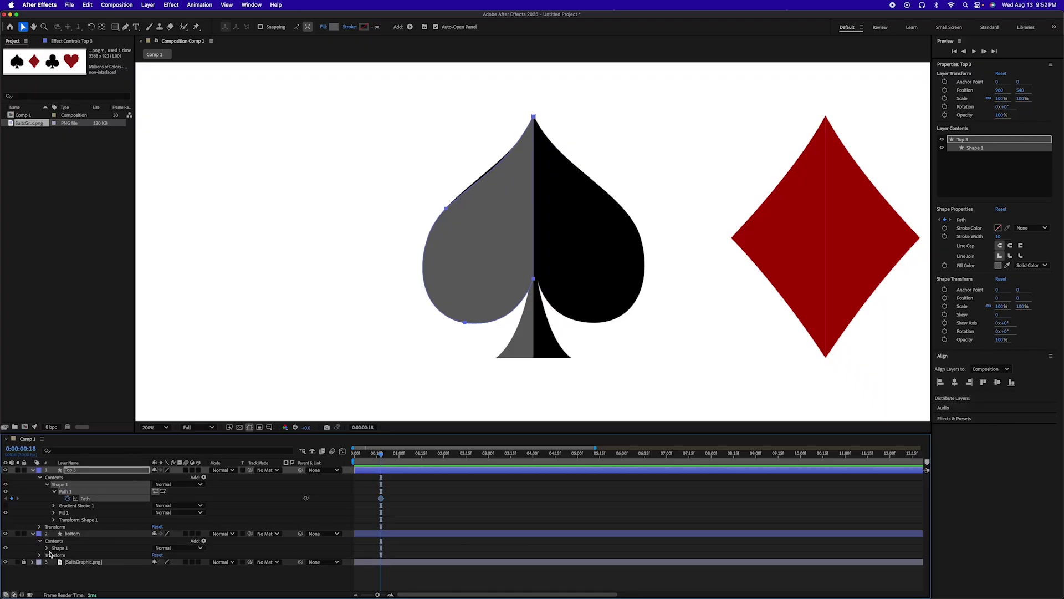
left_click(47, 549)
left_click(55, 556)
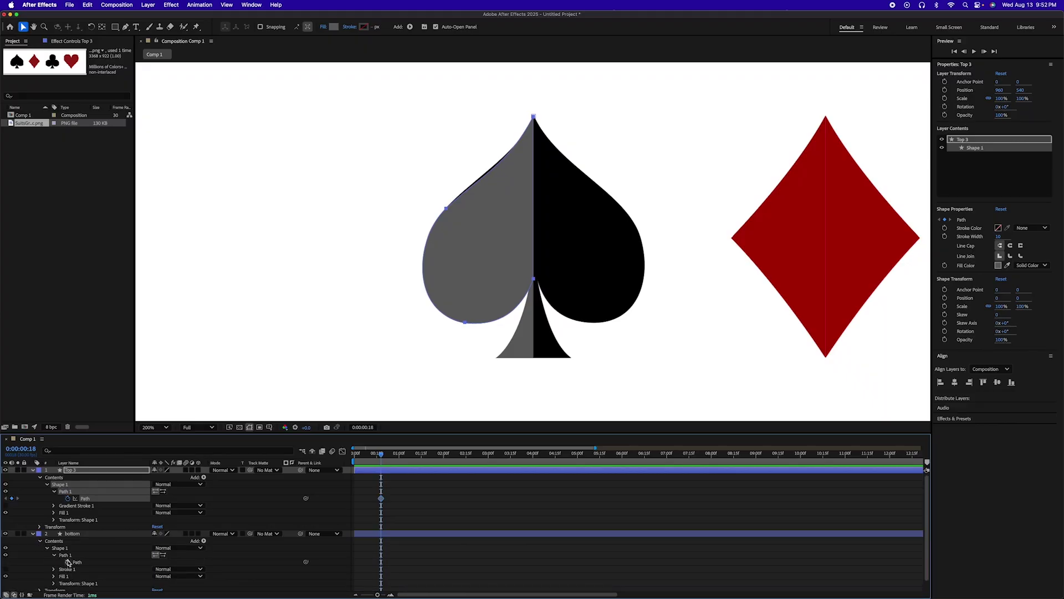
left_click(70, 562)
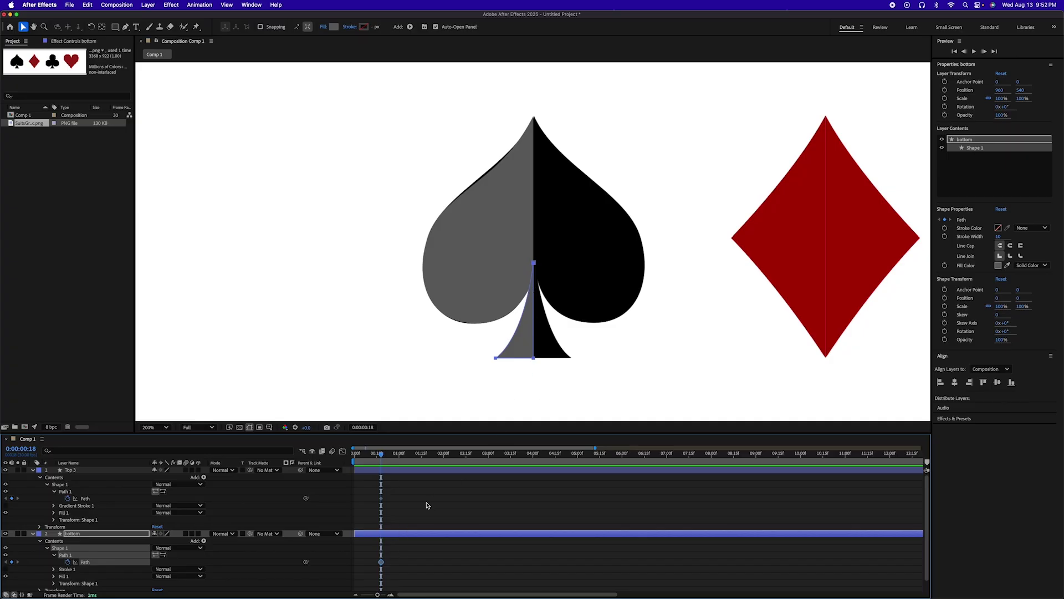
Go to 0:00:01:01 and shift the suits graphic left until the diamond is centred behind the traced spade half
left_click_drag(381, 455, 402, 463)
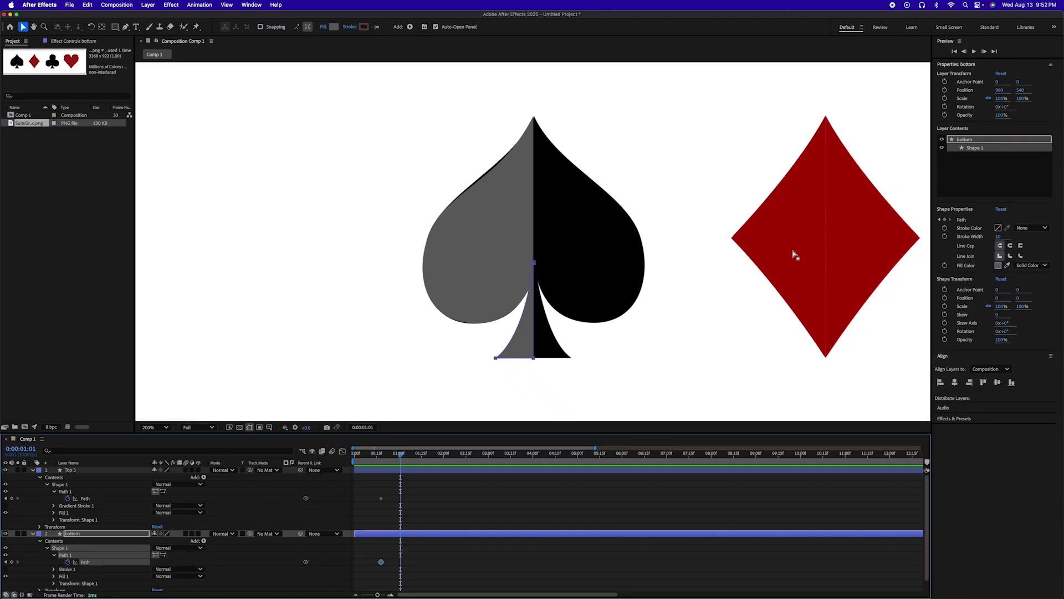
scroll(105, 587, "down", 1)
left_click(198, 587)
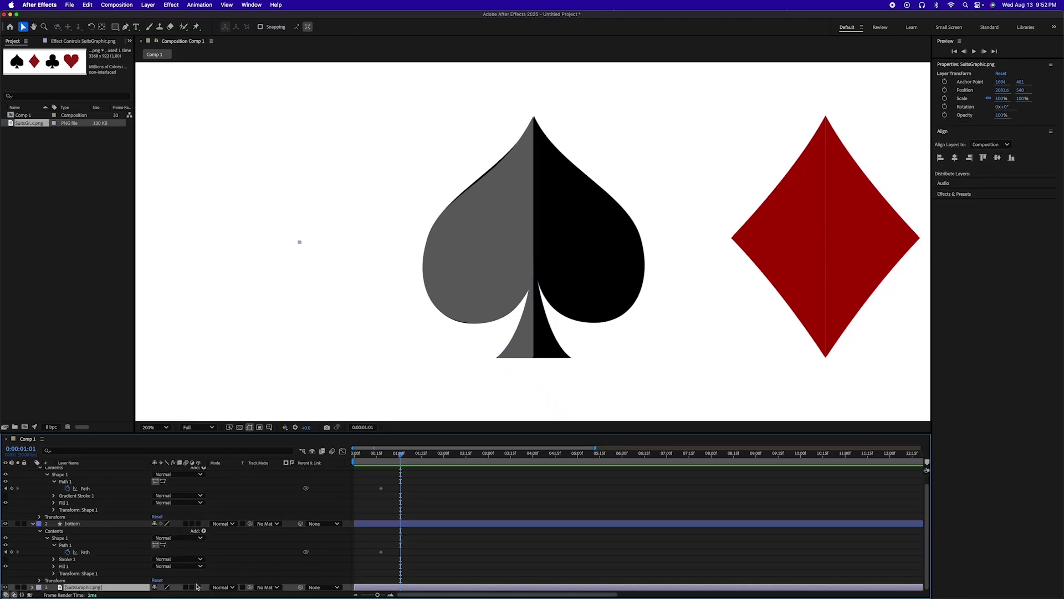
left_click_drag(823, 271, 526, 262)
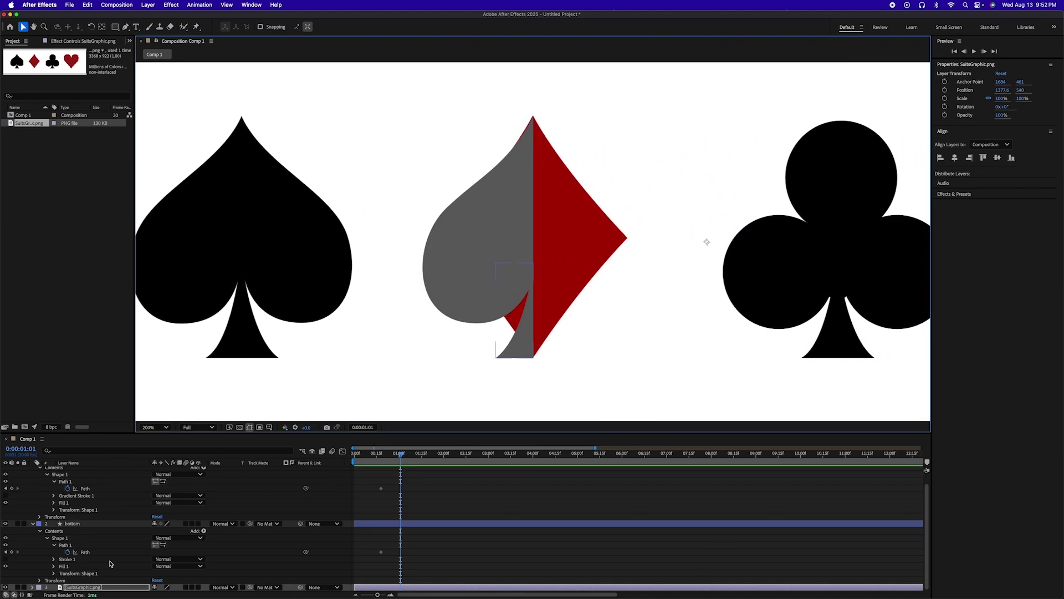
Lock the SuitsGraphic.png layer and select the bottom layer for path editing
left_click(424, 524)
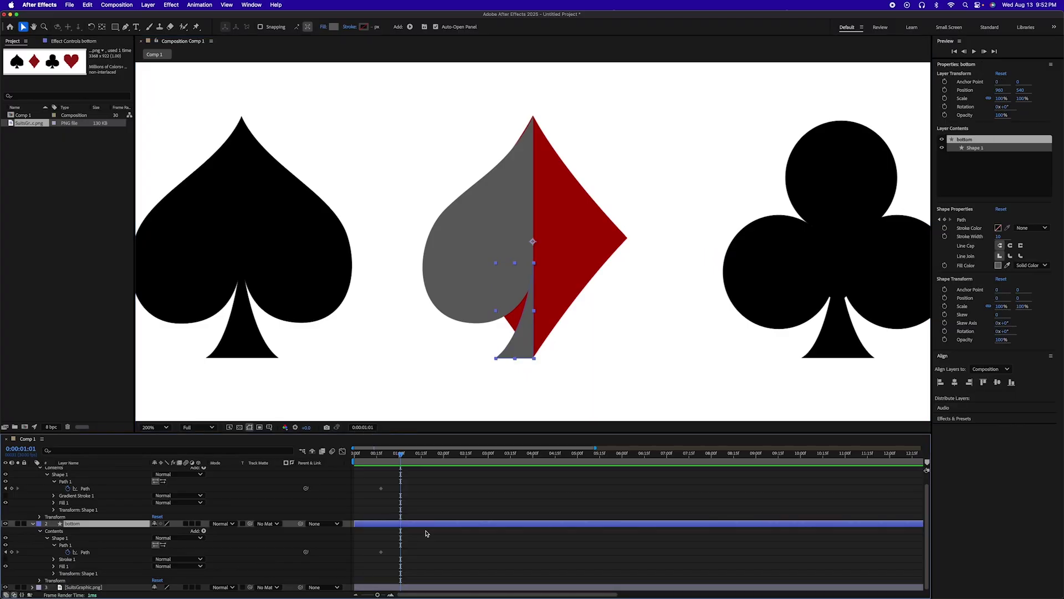
left_click(24, 587)
scroll(442, 494, "up", 1)
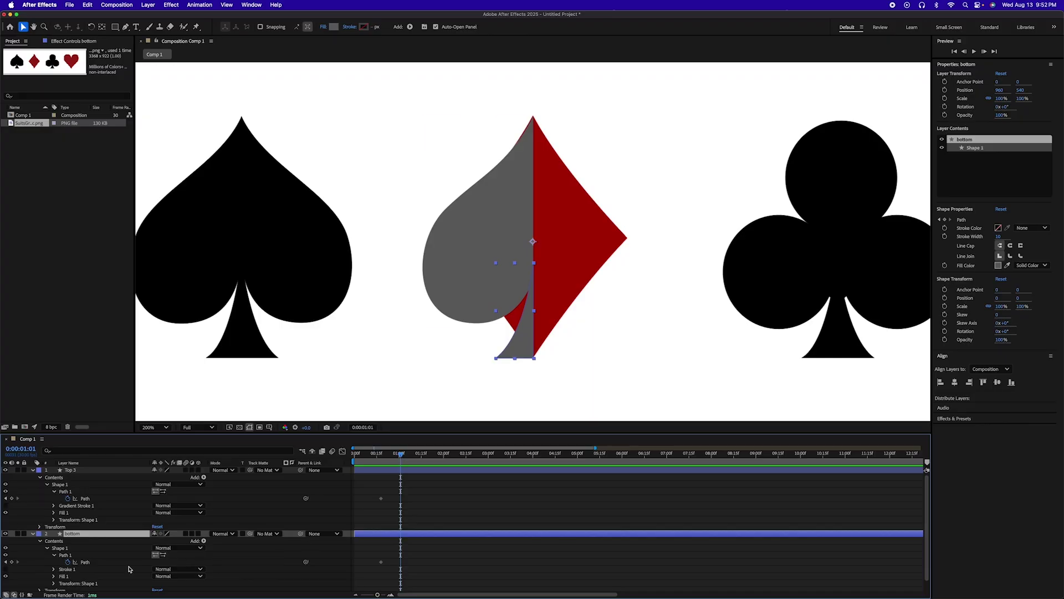
At 0:00:01:01, move the bottom layer's stem points down to the diamond's lower tip and shorten the outer curve's handle
left_click(533, 371)
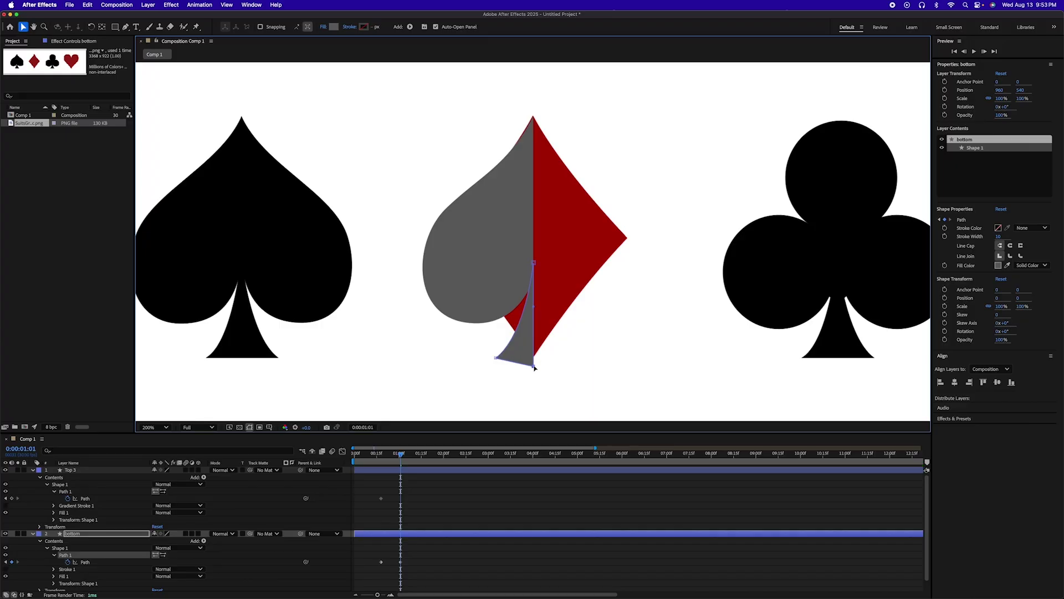
left_click_drag(535, 360, 495, 373)
left_click_drag(535, 264, 529, 333)
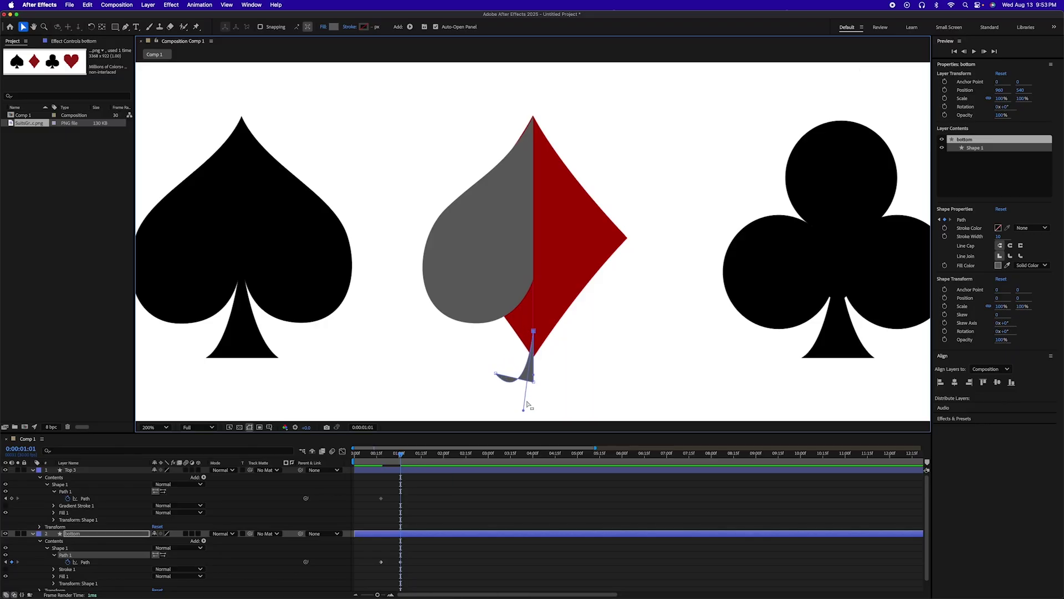
left_click_drag(525, 412, 527, 373)
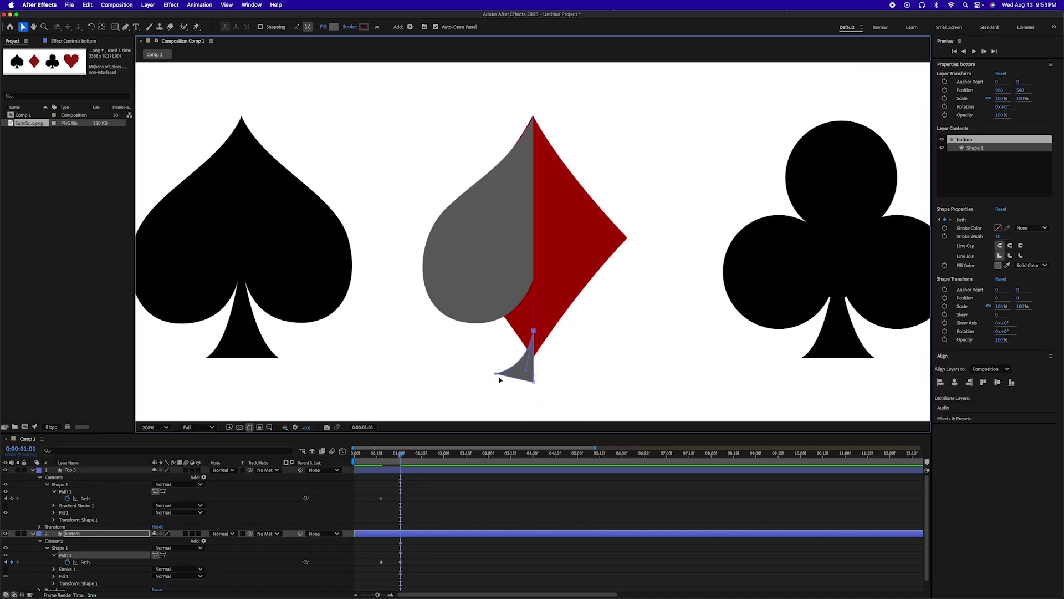
Convert the stem's outer corner to a smooth point and pull it in toward the centre line to form a narrow half drop
key("g")
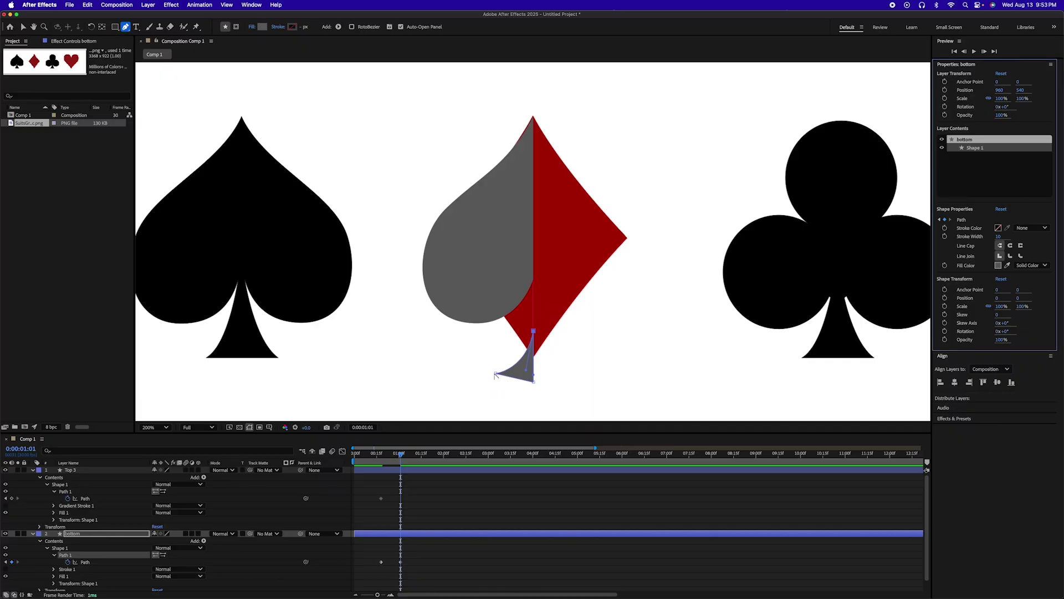
left_click_drag(496, 375, 497, 384)
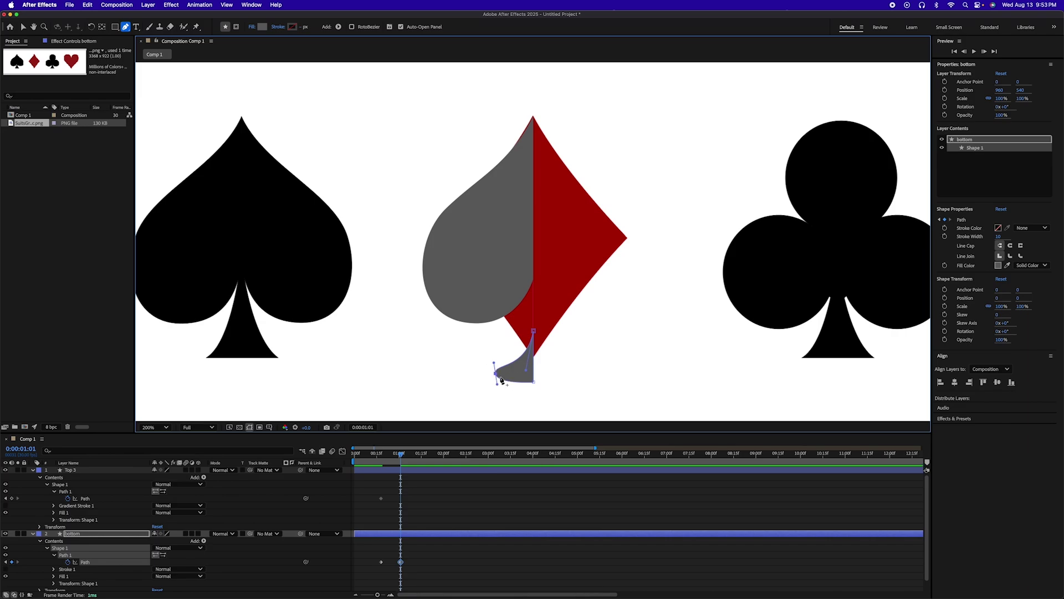
key("v")
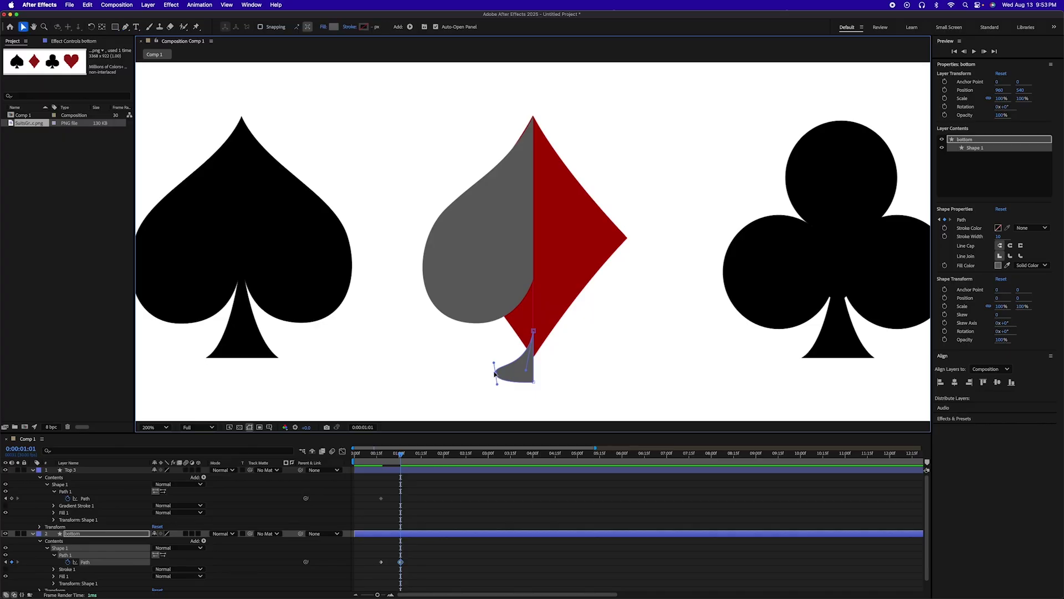
left_click_drag(495, 374, 524, 380)
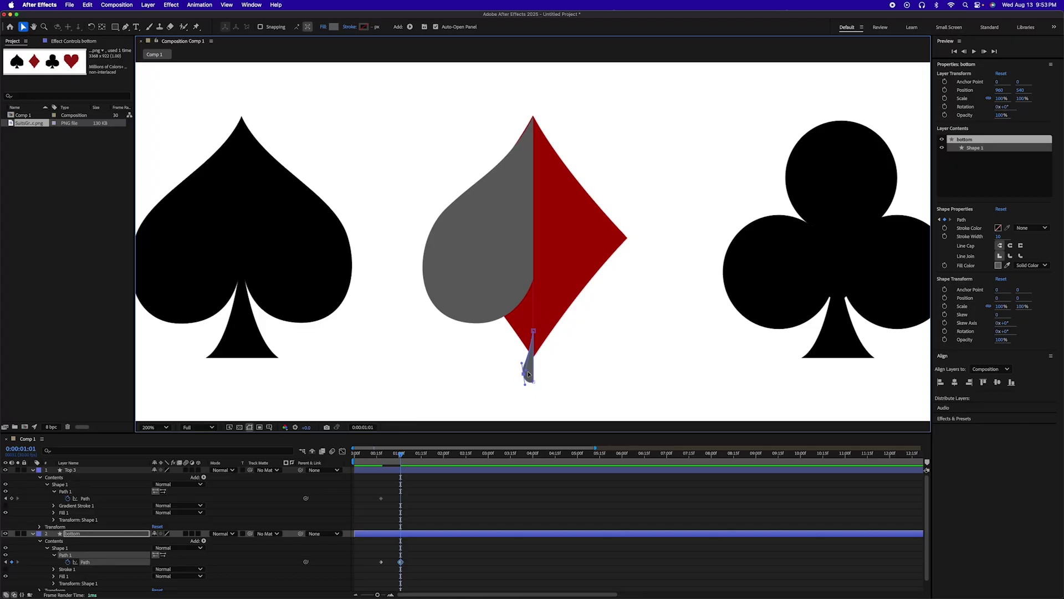
left_click_drag(528, 374, 531, 364)
At 0:00:01:15, move all points of the stem path straight down out of the composition frame
left_click_drag(399, 459, 422, 458)
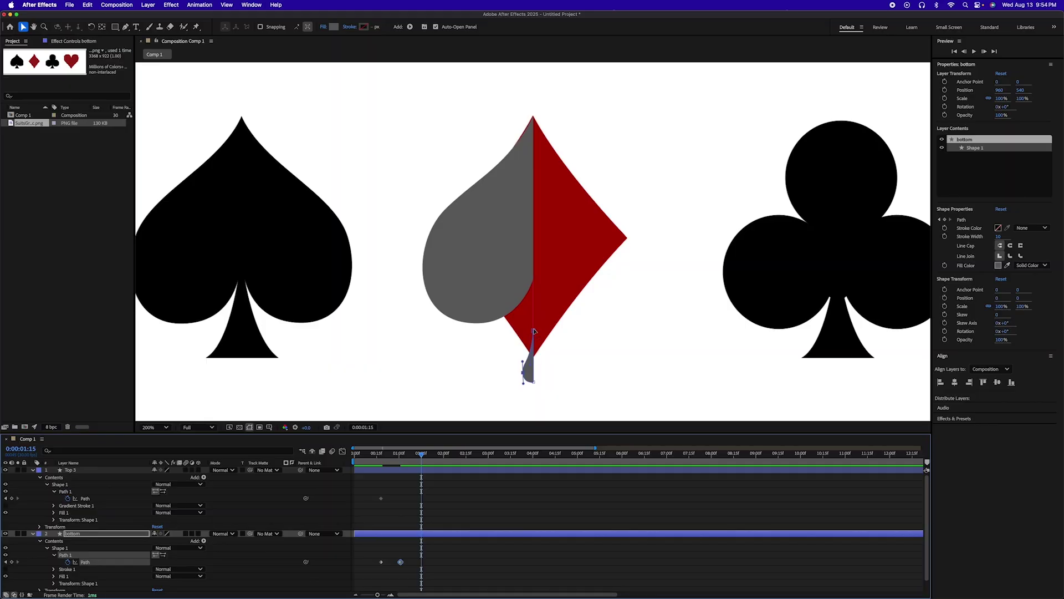
left_click(534, 331)
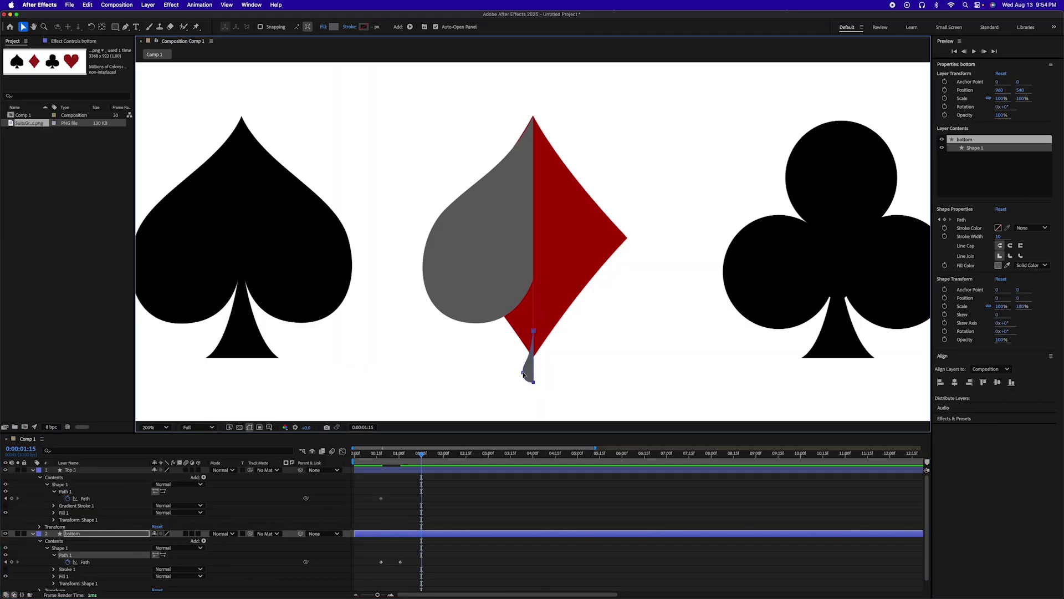
left_click_drag(523, 375, 523, 478)
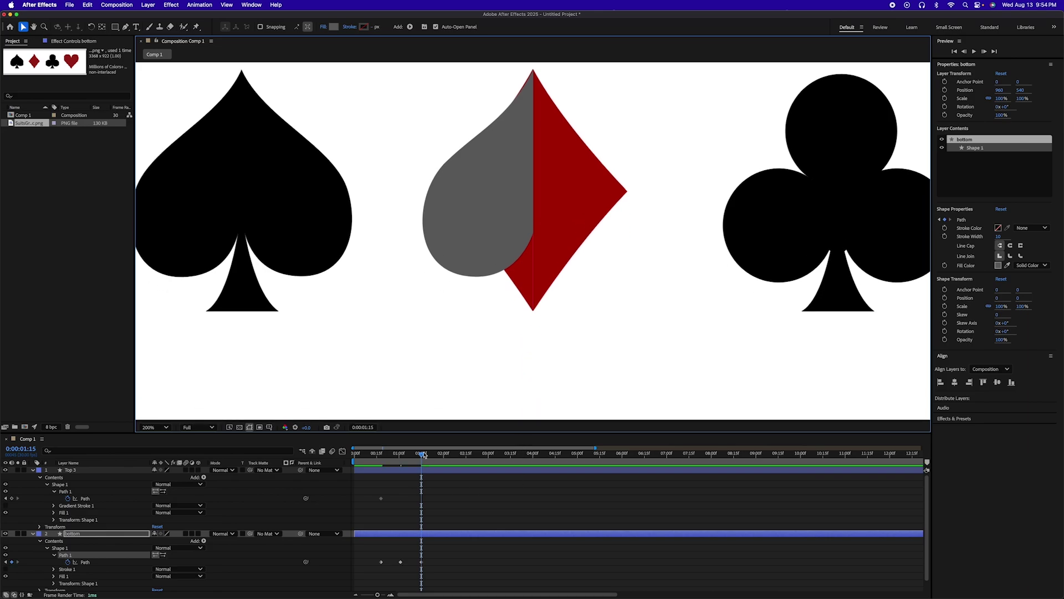
At 0:00:01:04, move the Top 3 path's lower point to the diamond's bottom tip and its outer point to the left corner
left_click_drag(424, 455, 403, 474)
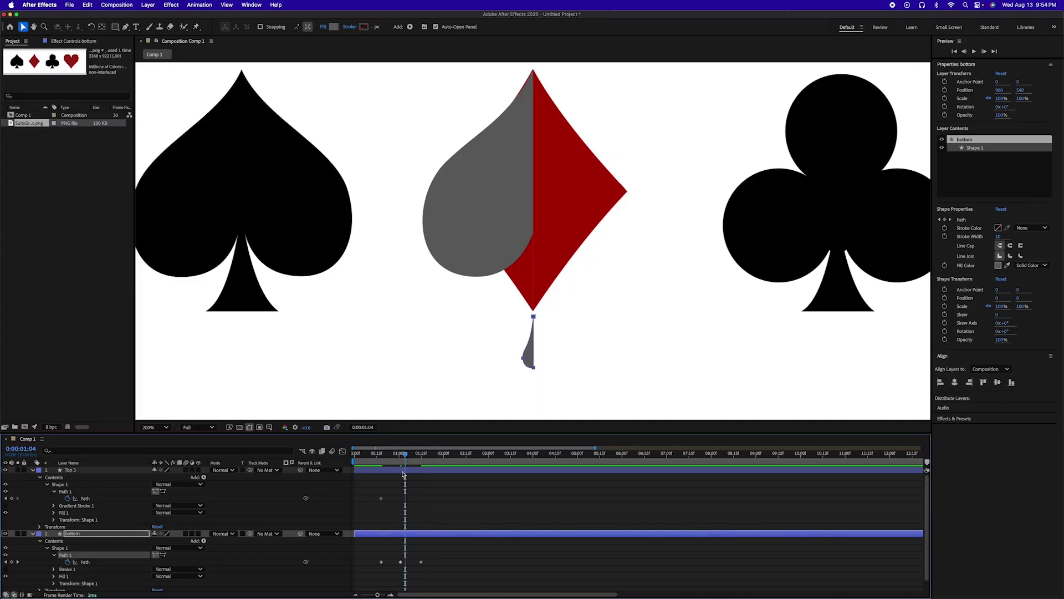
left_click(403, 474)
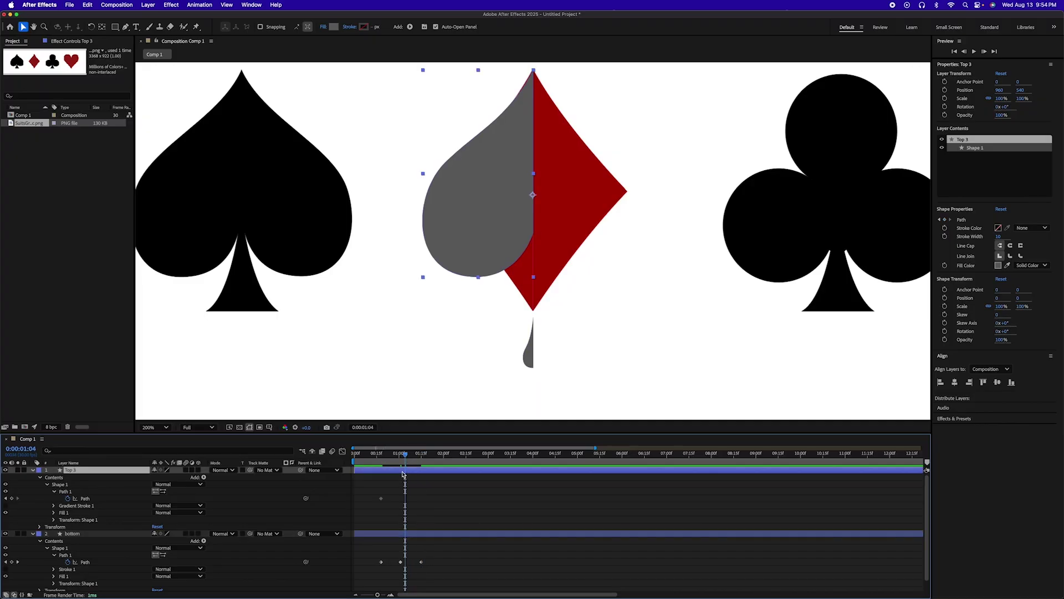
left_click(494, 277)
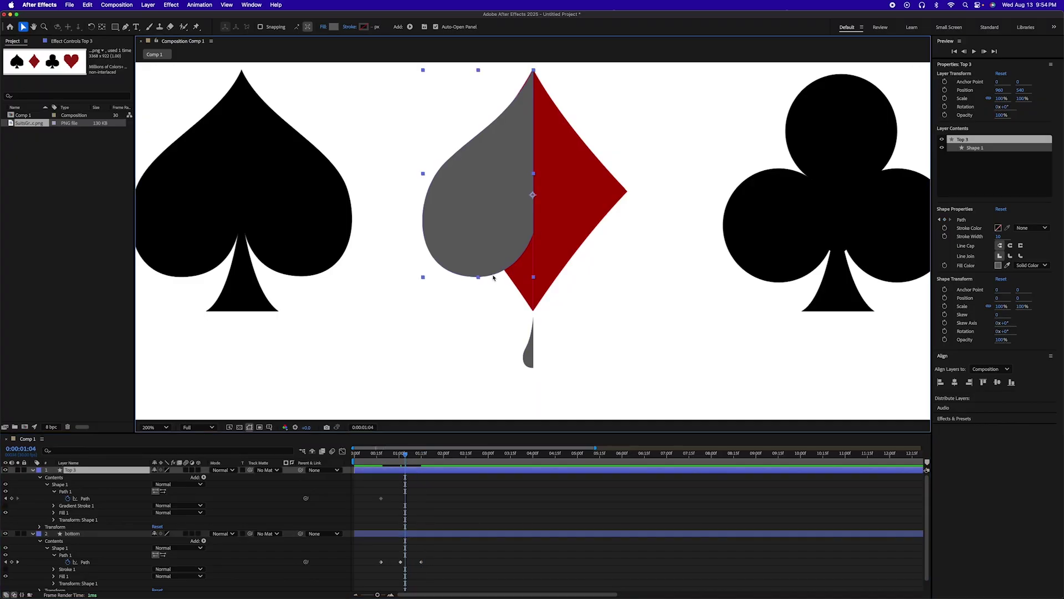
left_click(465, 278)
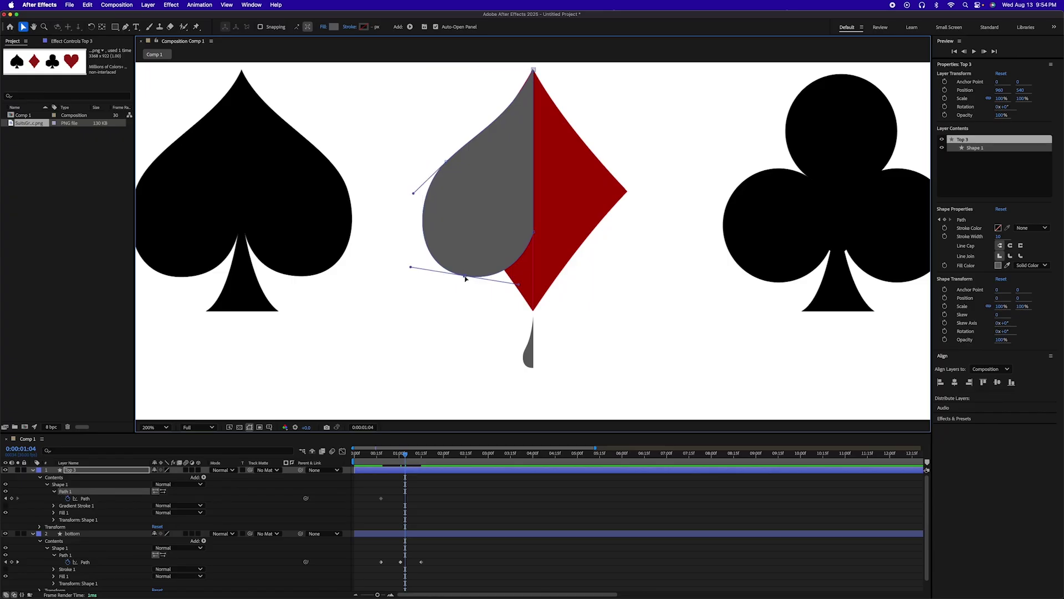
left_click_drag(465, 279, 533, 312)
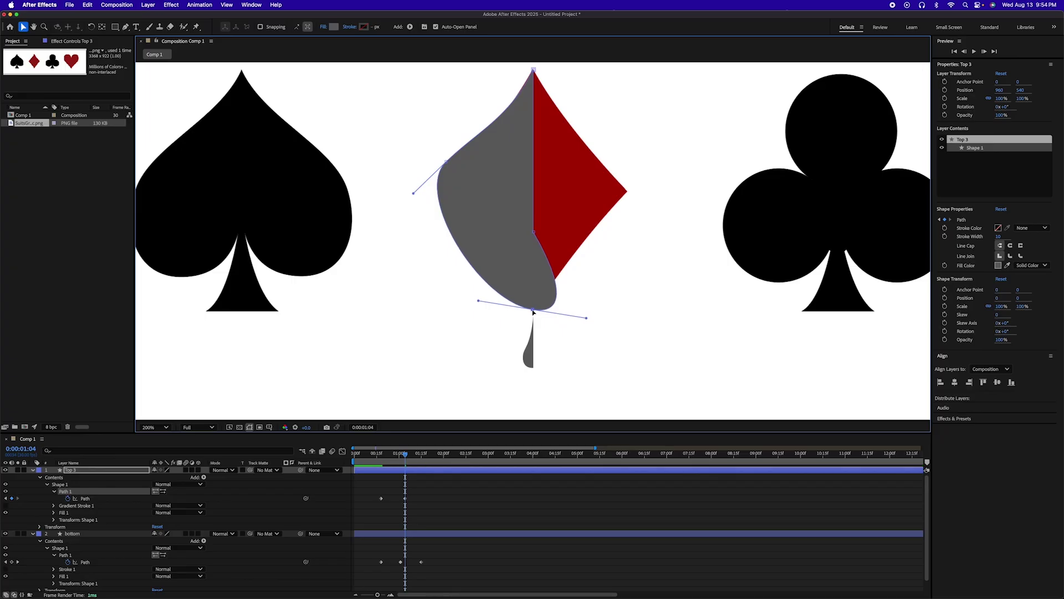
left_click_drag(445, 162, 438, 194)
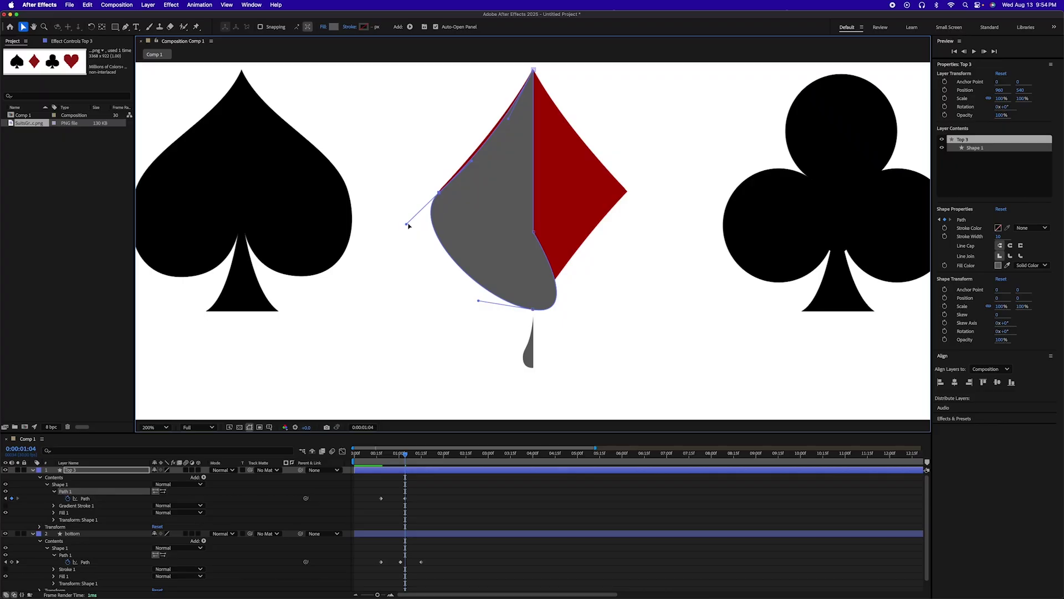
left_click_drag(407, 225, 431, 221)
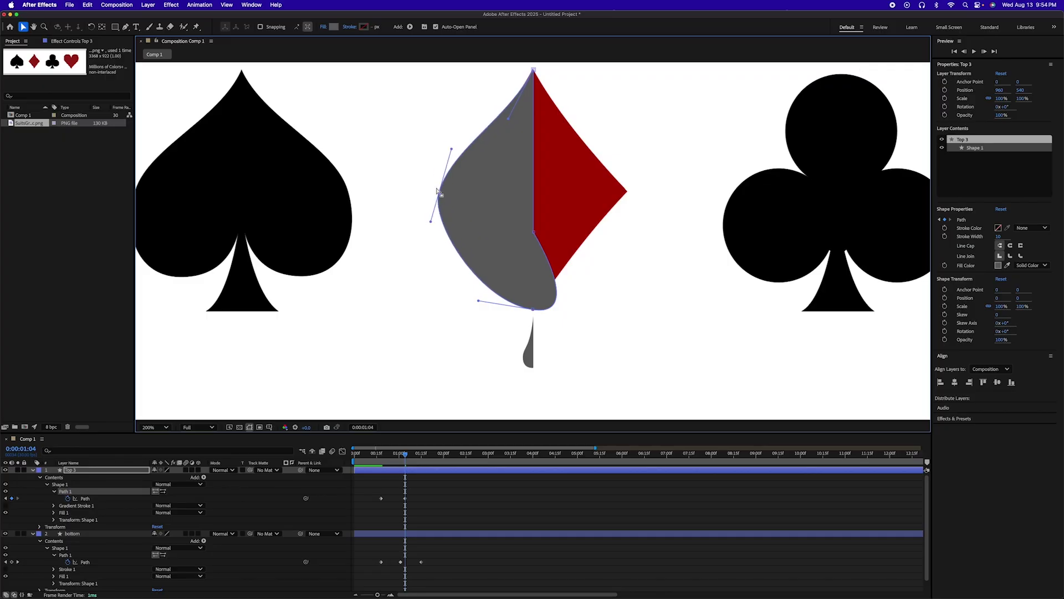
Adjust the Top 3 path's corner and bottom-tip handles separately so its edges follow the diamond's left sides and centre line
key("g")
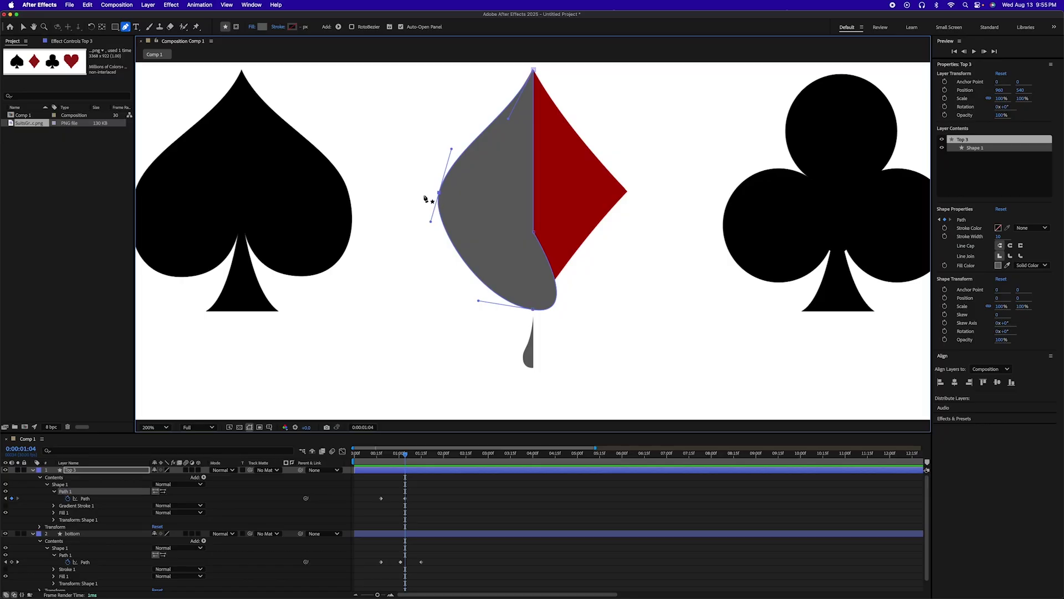
key("u")
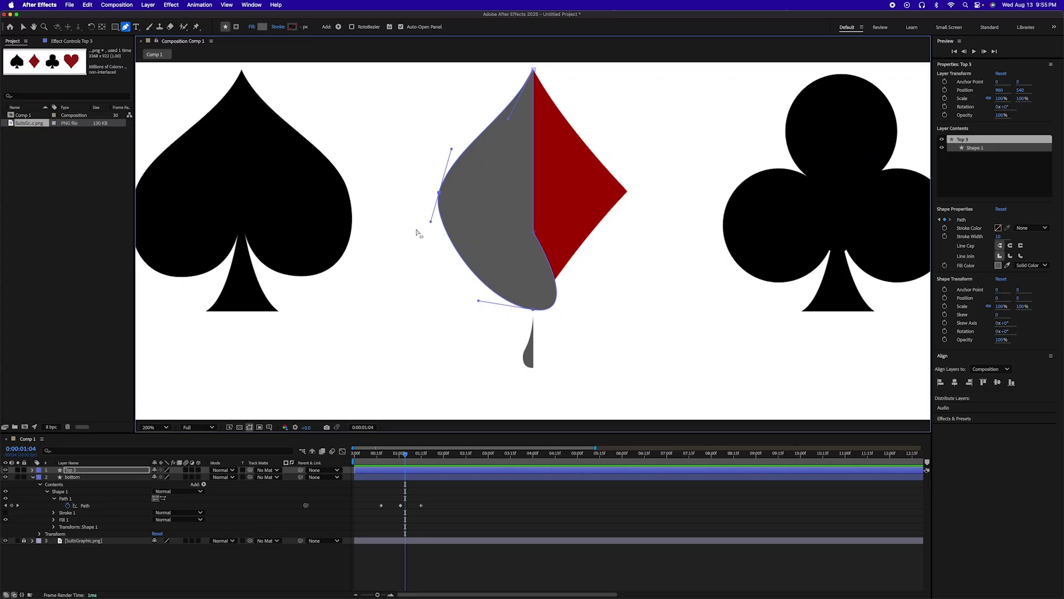
left_click_drag(431, 222, 471, 235)
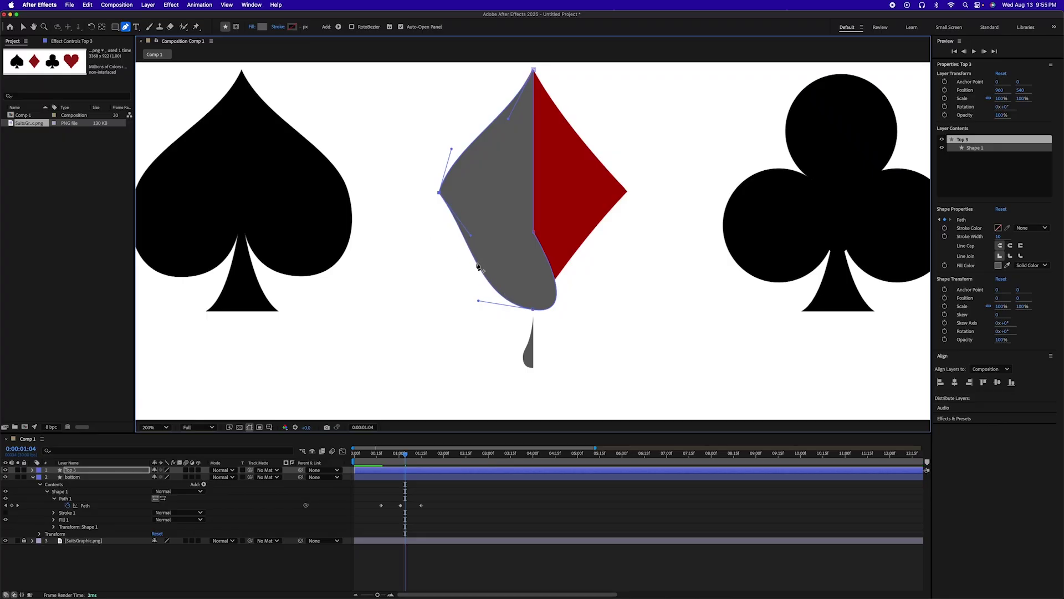
left_click_drag(479, 303, 493, 294)
left_click_drag(504, 277, 503, 275)
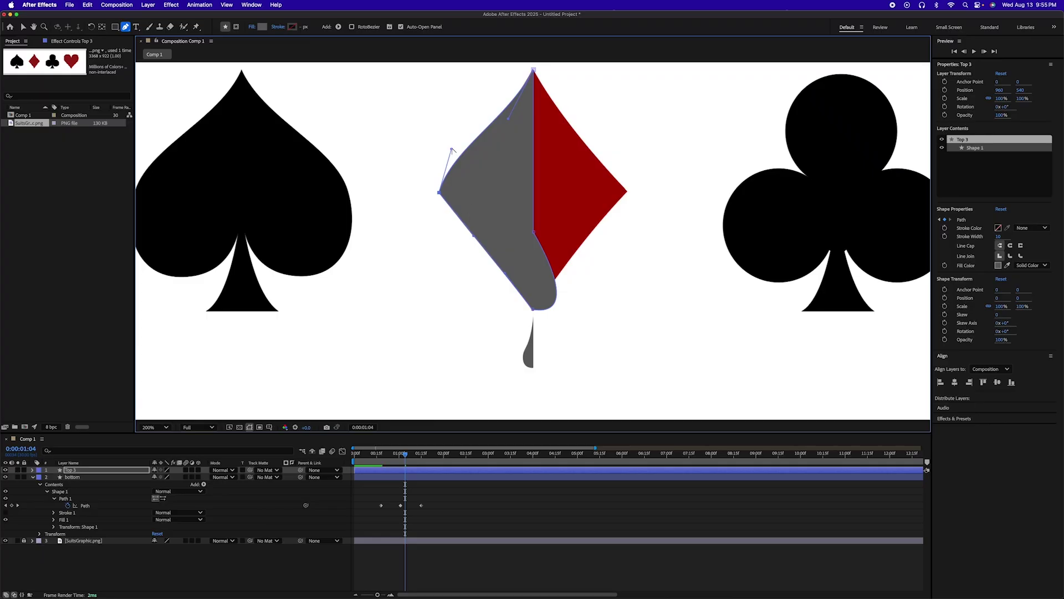
left_click_drag(452, 150, 506, 118)
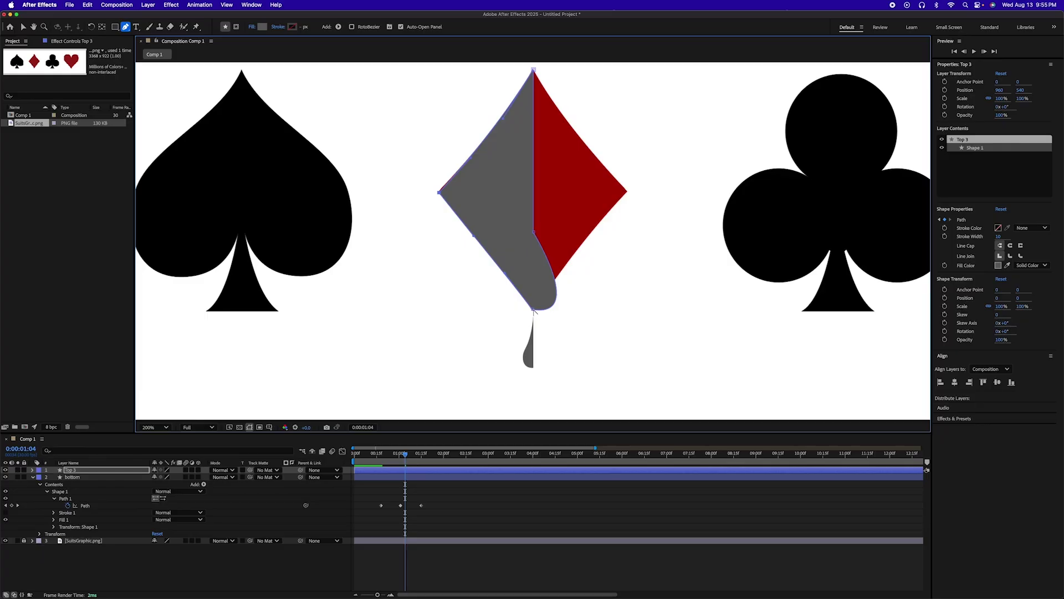
mouse_move(534, 310)
left_mouse_down()
mouse_move(578, 311)
mouse_move(553, 314)
left_mouse_up()
left_click_drag(552, 324, 533, 257)
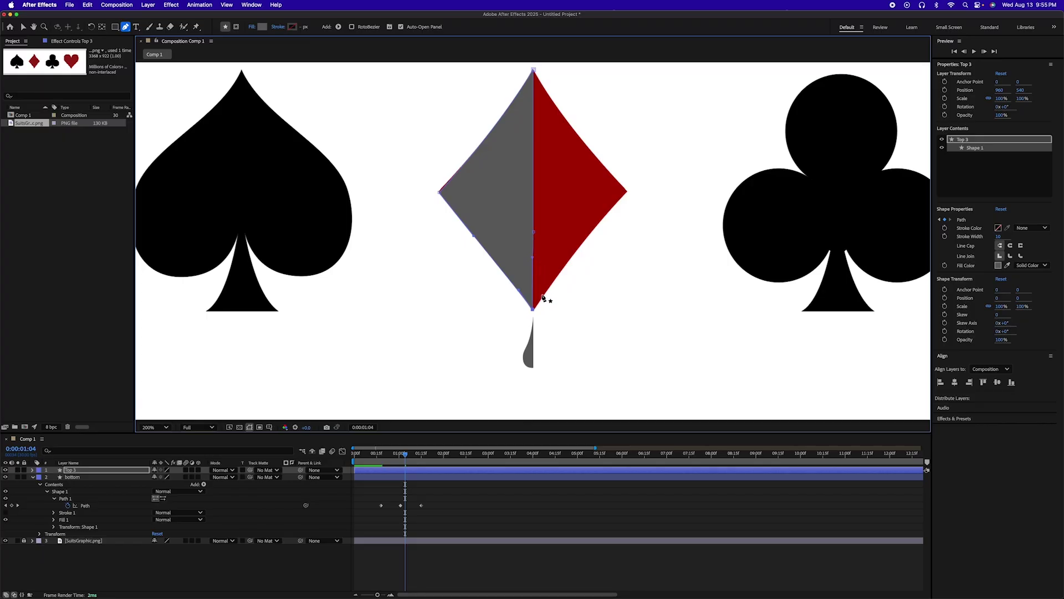
Show the rulers, place a vertical guide along the diamond's centre line and enable Snapping
key("period")
key("period")
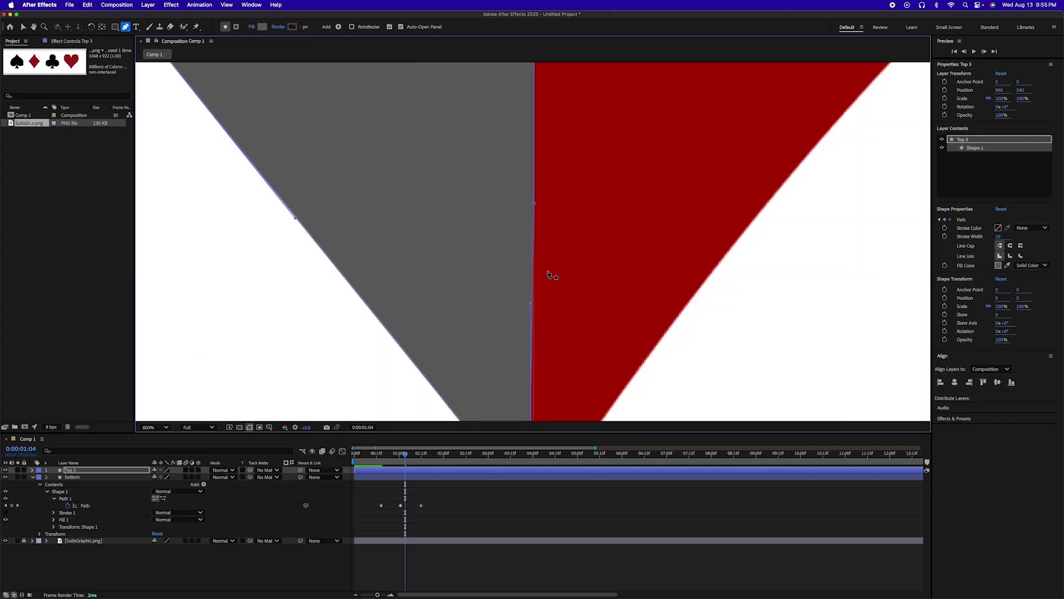
left_click_drag(573, 290, 532, 199)
key("g")
left_click_drag(526, 326, 543, 271)
key("g")
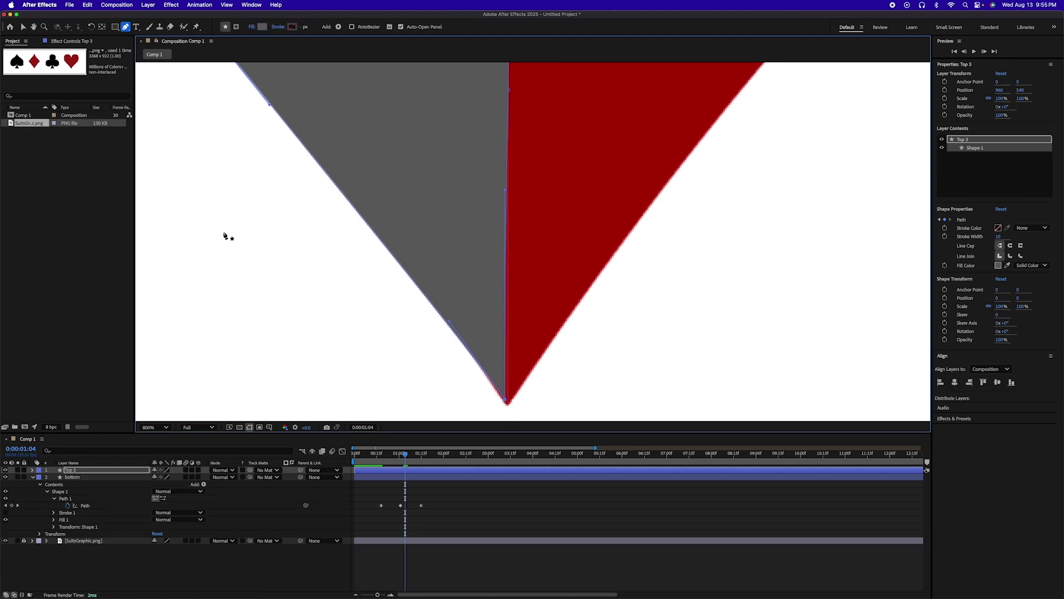
key("super+r")
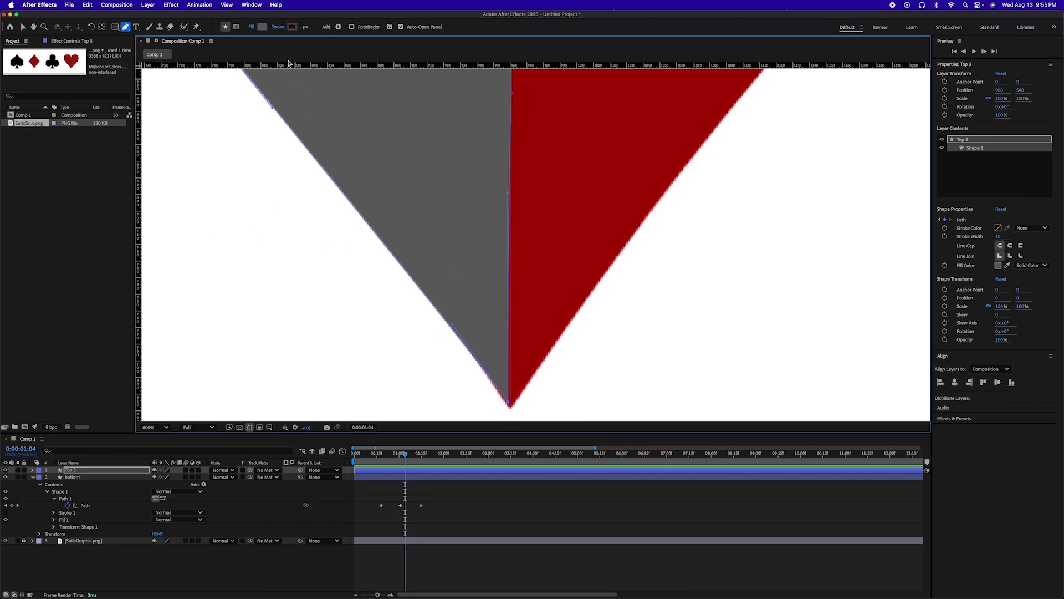
left_click(226, 5)
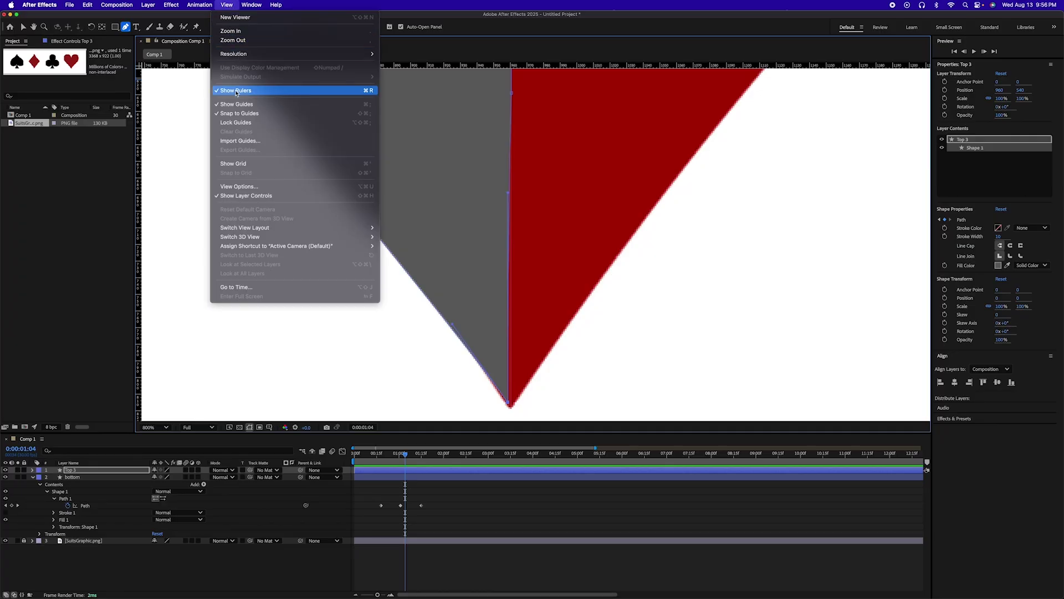
left_click(139, 246)
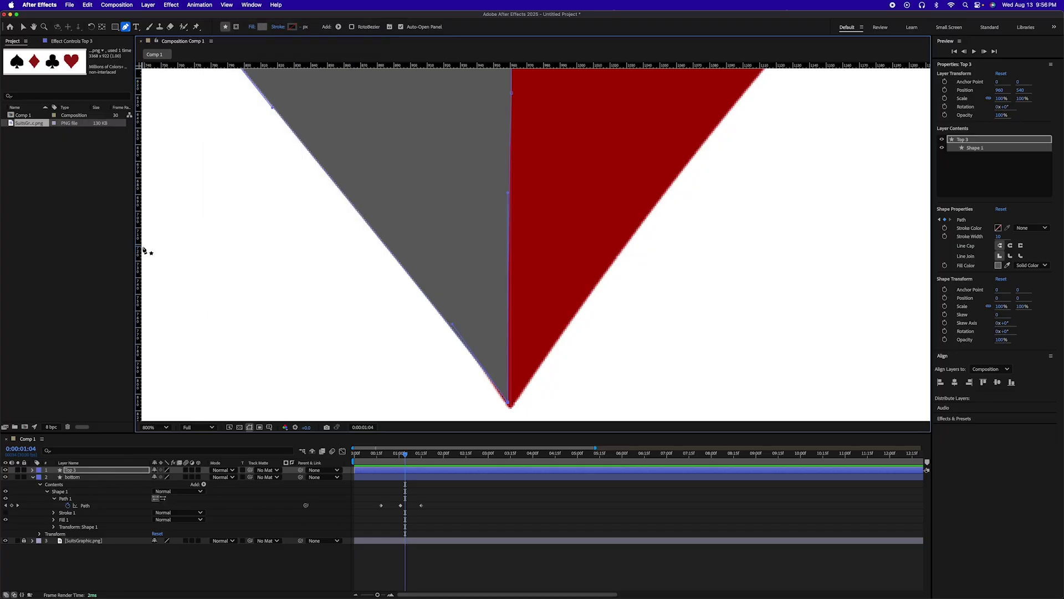
key("v")
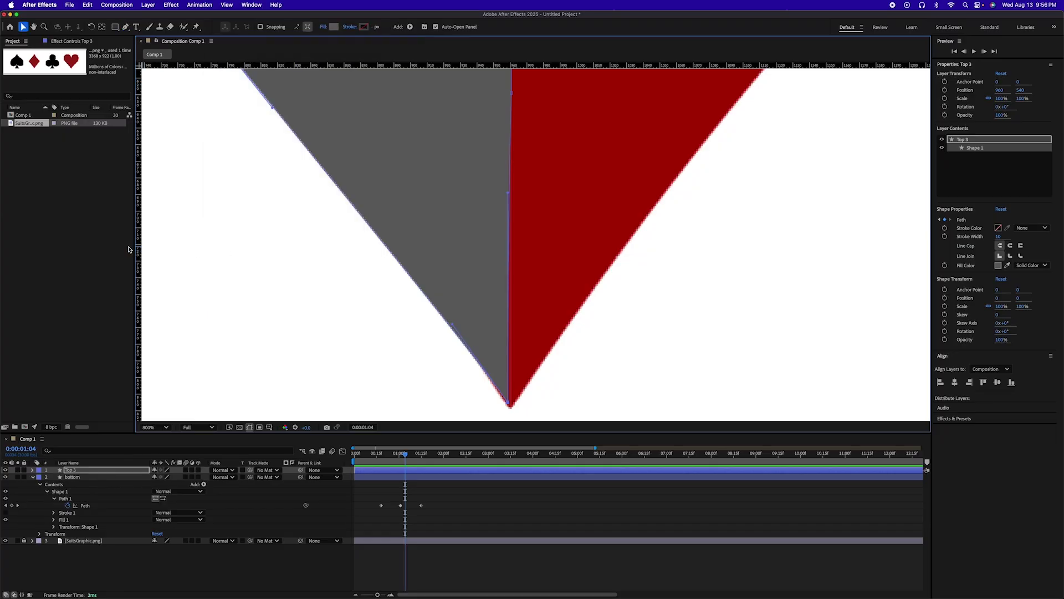
left_click_drag(140, 245, 511, 246)
left_click(260, 27)
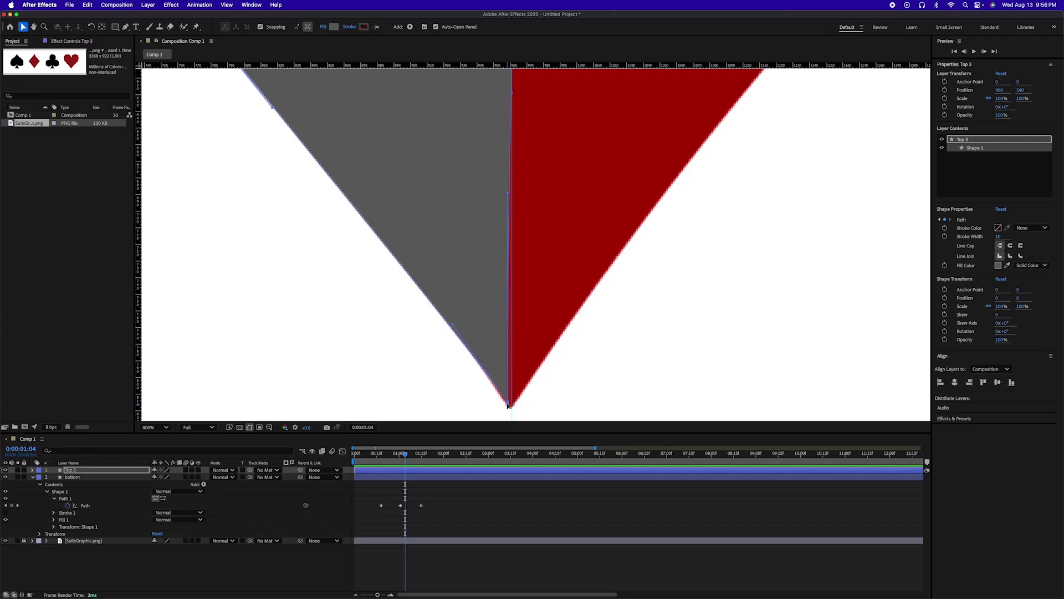
Move the Top 3 path's bottom point onto the guide at the diamond's lower tip and align its inner handle with the guide
left_click_drag(508, 405, 510, 410)
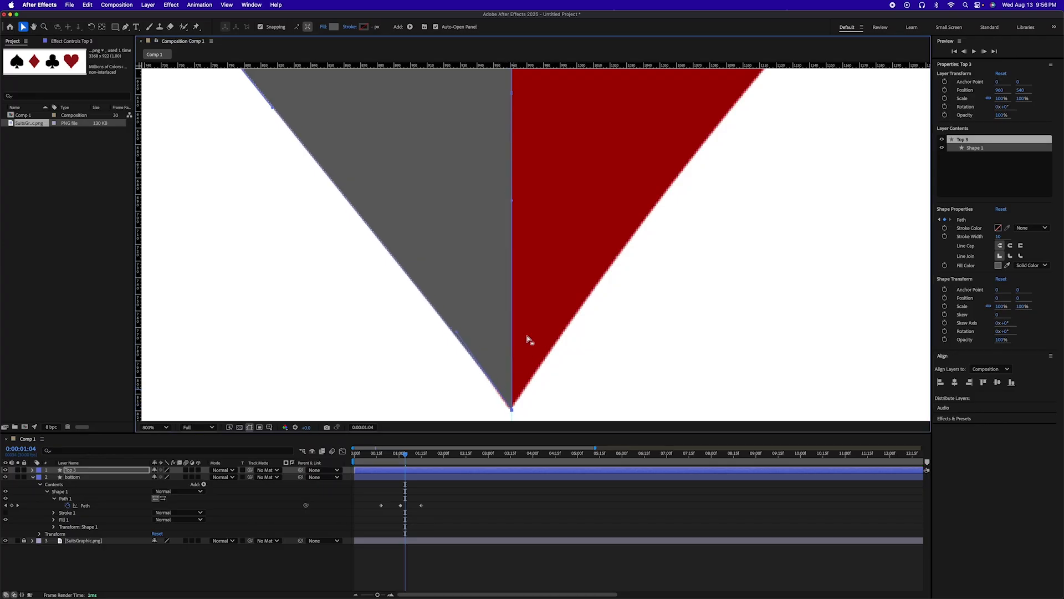
key("g")
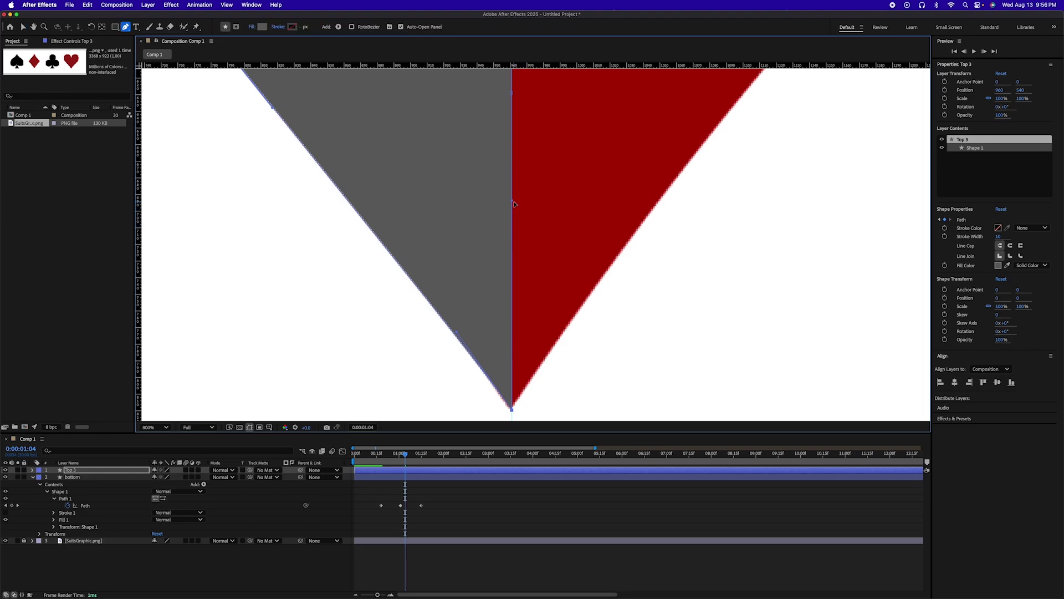
mouse_move(512, 202)
left_mouse_down()
mouse_move(571, 208)
mouse_move(513, 201)
left_mouse_up()
left_click_drag(542, 111, 510, 250)
left_click_drag(539, 172, 528, 341)
mouse_move(525, 128)
left_mouse_down()
mouse_move(509, 183)
mouse_move(517, 288)
left_mouse_up()
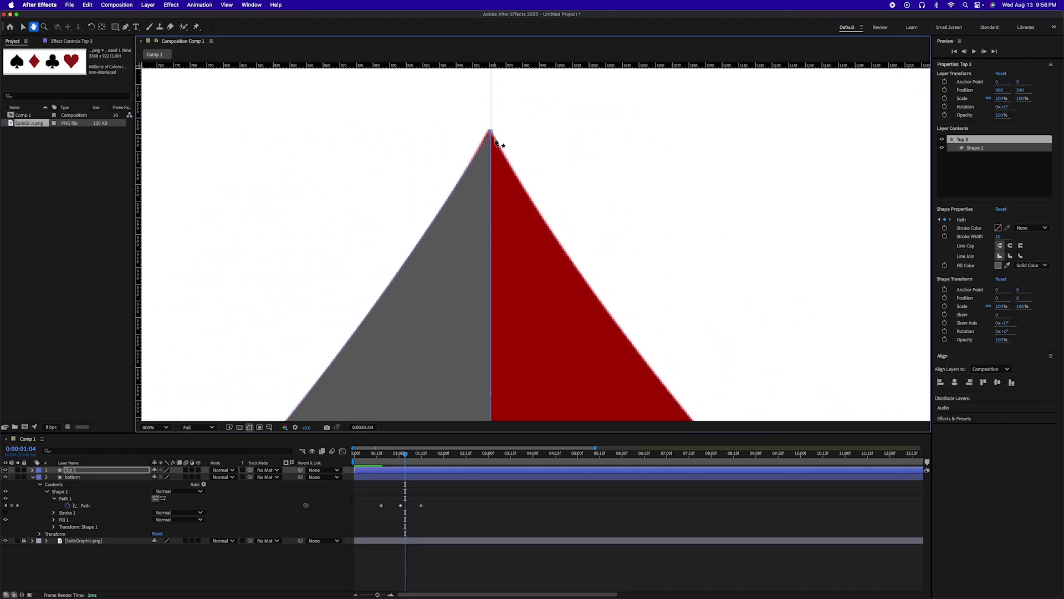
Pull out the Top 3 path's top-tip handle along the diamond's upper-left edge, and hide the rulers
left_click_drag(490, 132, 370, 327)
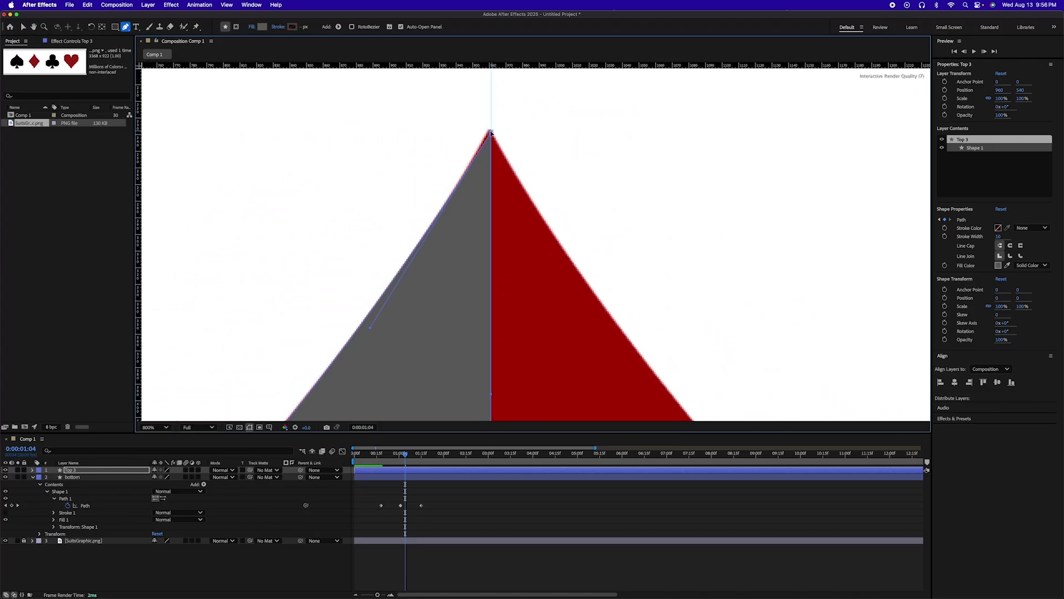
left_click_drag(511, 273, 501, 89)
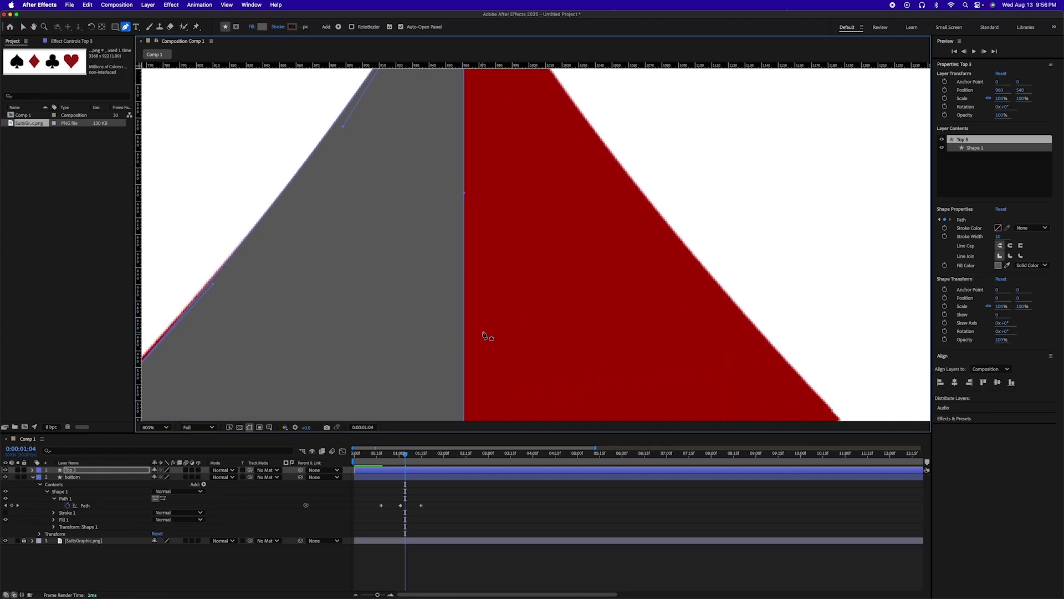
left_click_drag(520, 361, 520, 257)
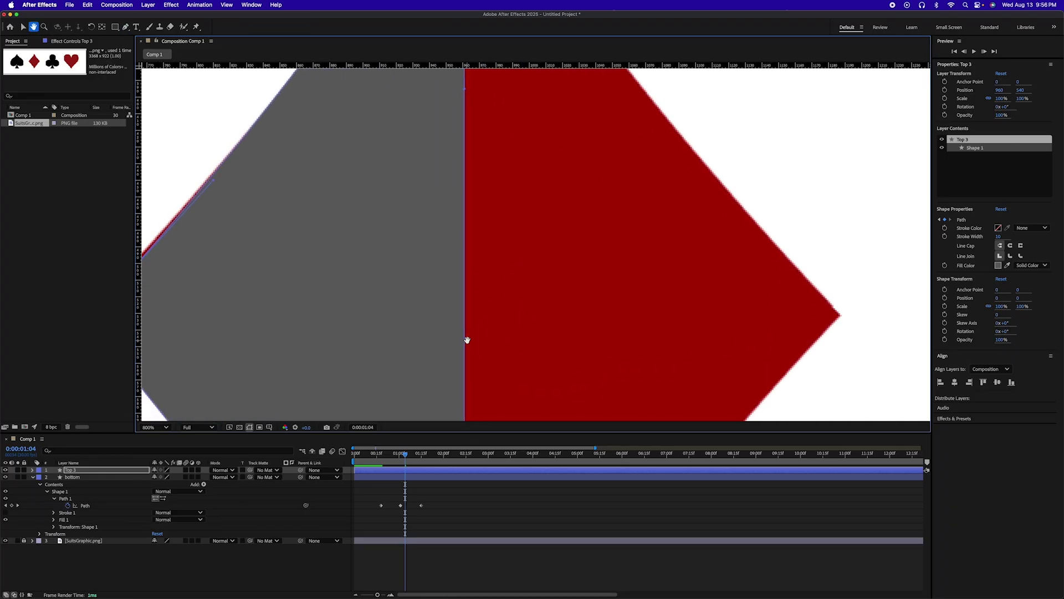
key("comma")
key("comma")
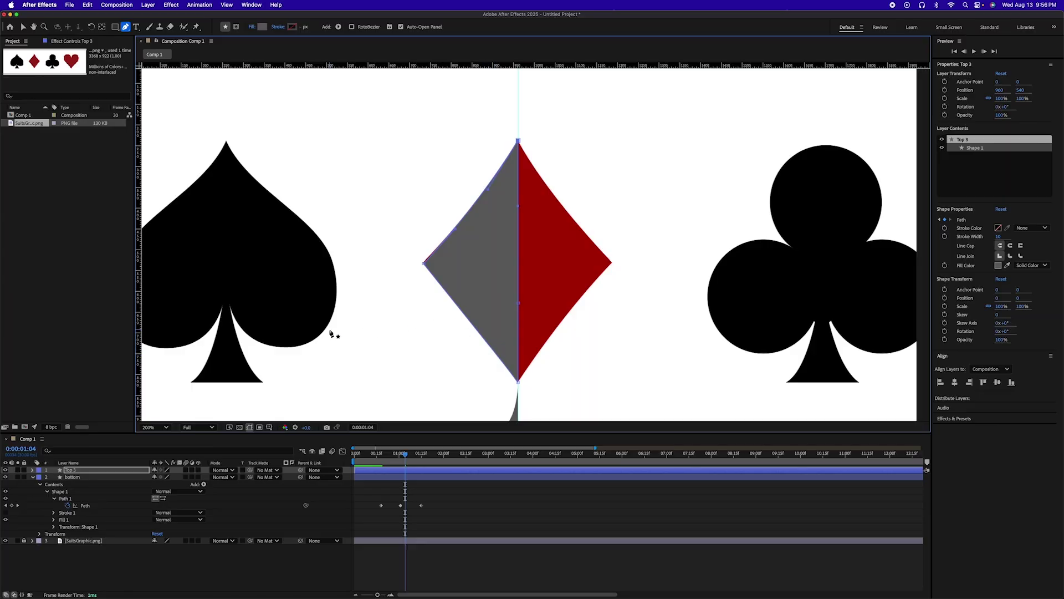
key("super+r")
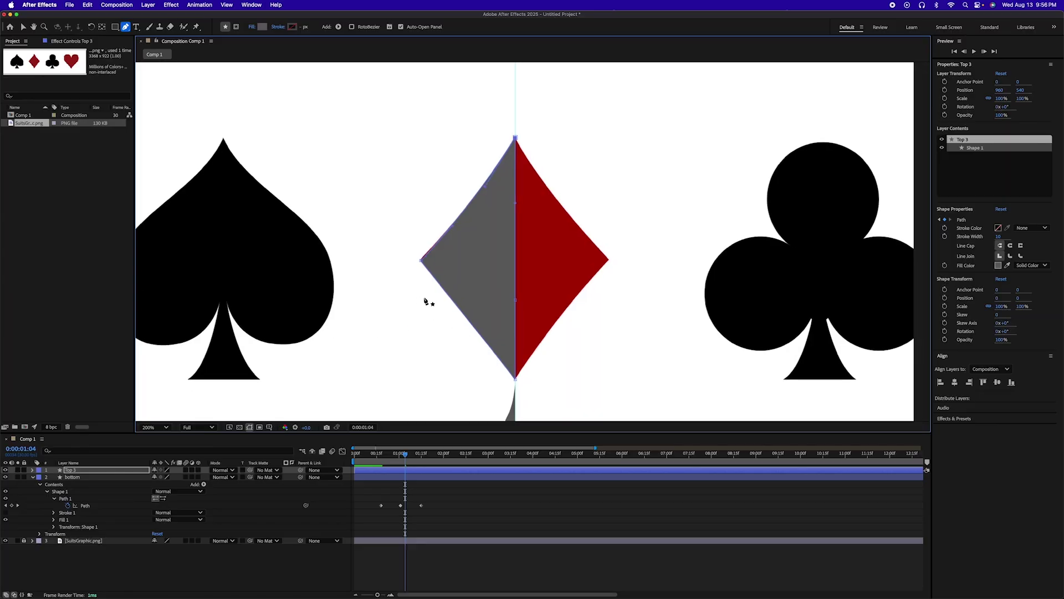
scroll(524, 310, "down", 3)
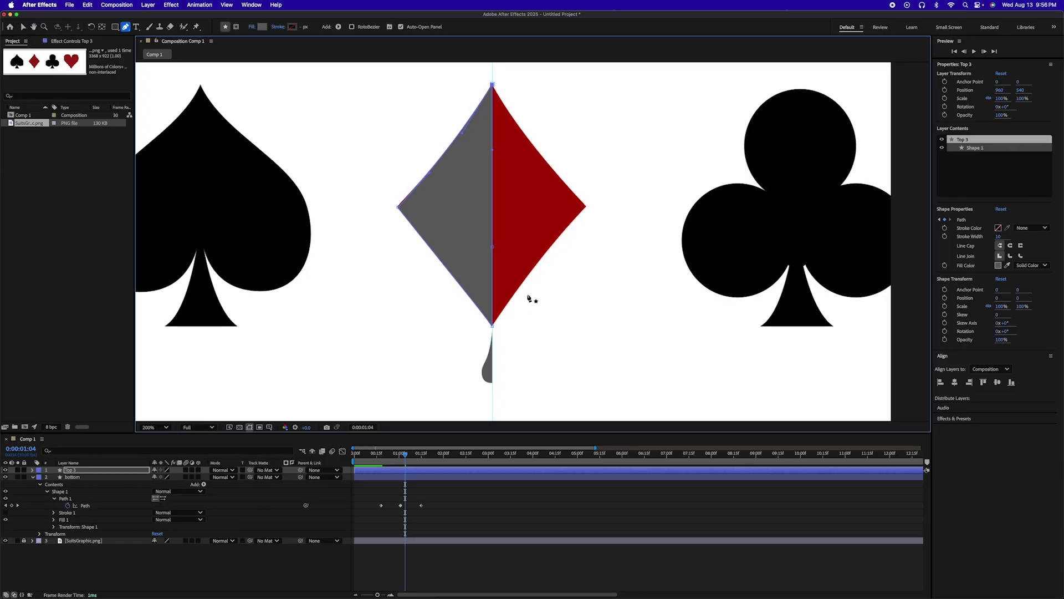
scroll(527, 255, "up", 2)
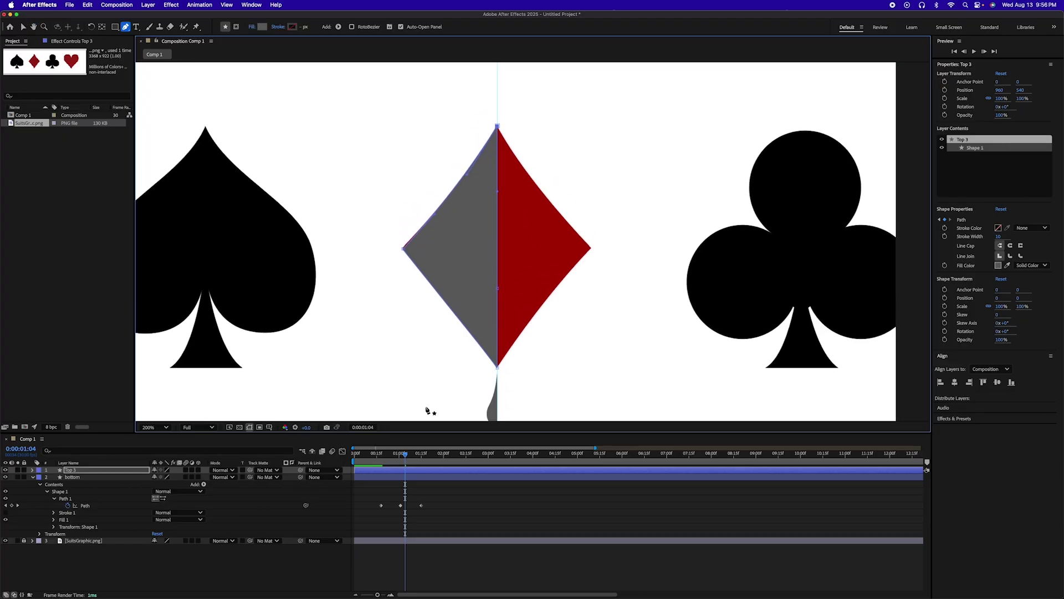
Duplicate the Top 3 and bottom shape layers together and reveal the copies' path keyframes
left_click_drag(414, 464, 377, 465)
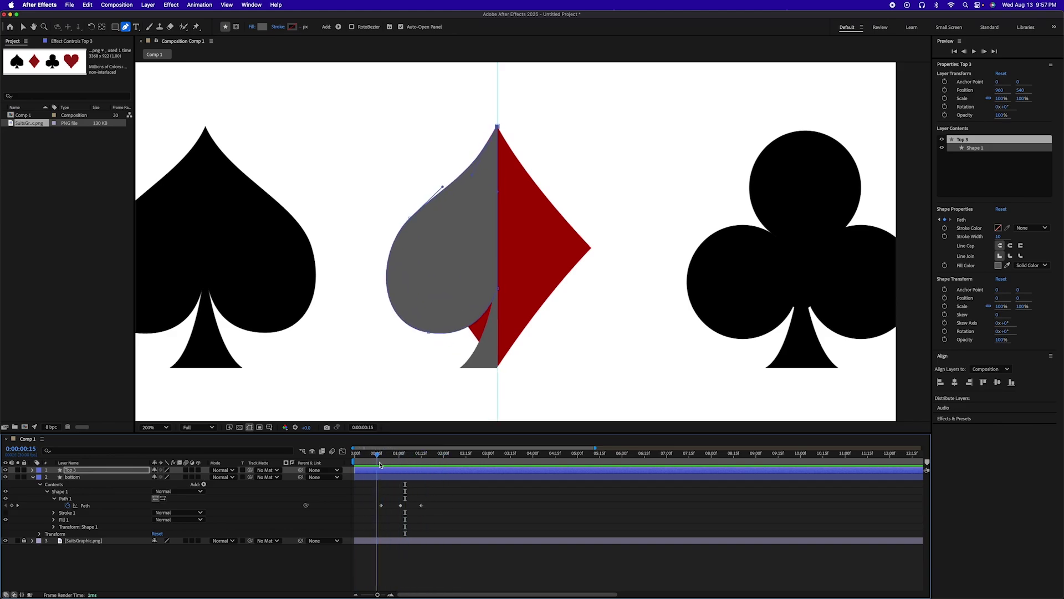
left_click(390, 489)
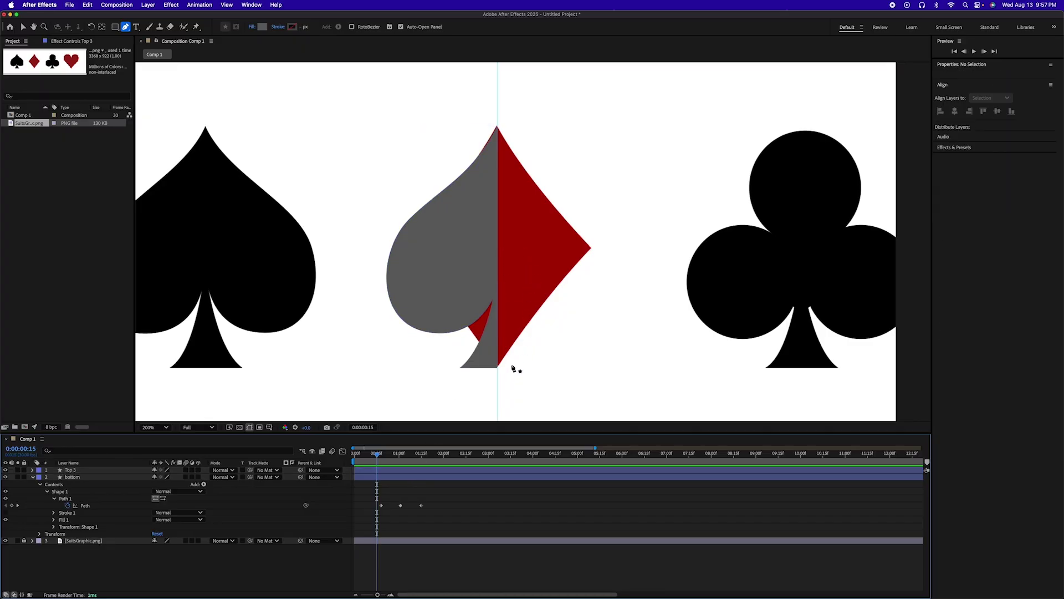
left_click(388, 477)
left_click(385, 470)
left_click(383, 478, "shift")
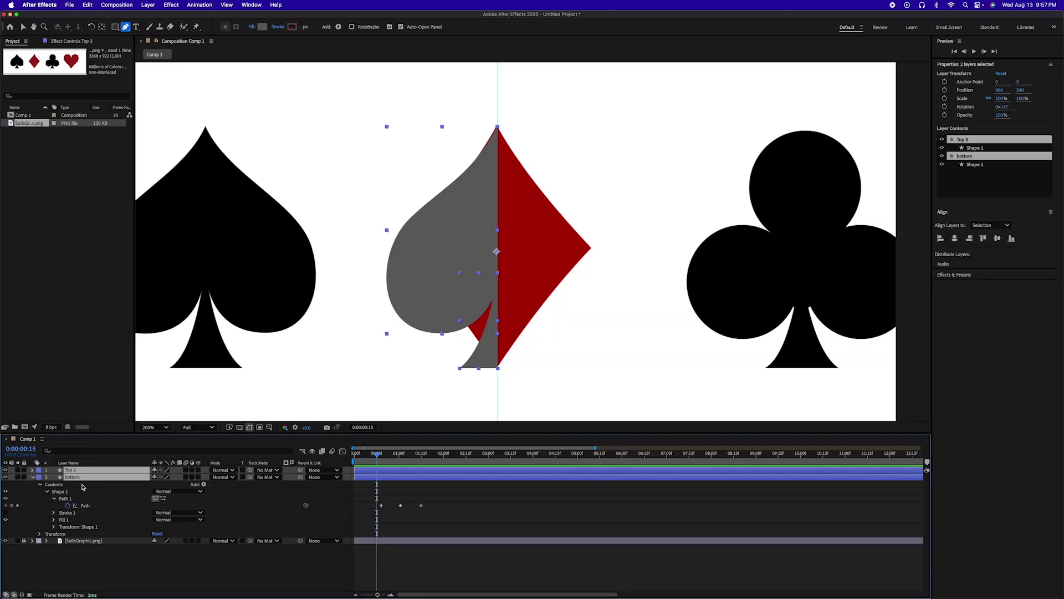
key("super+d")
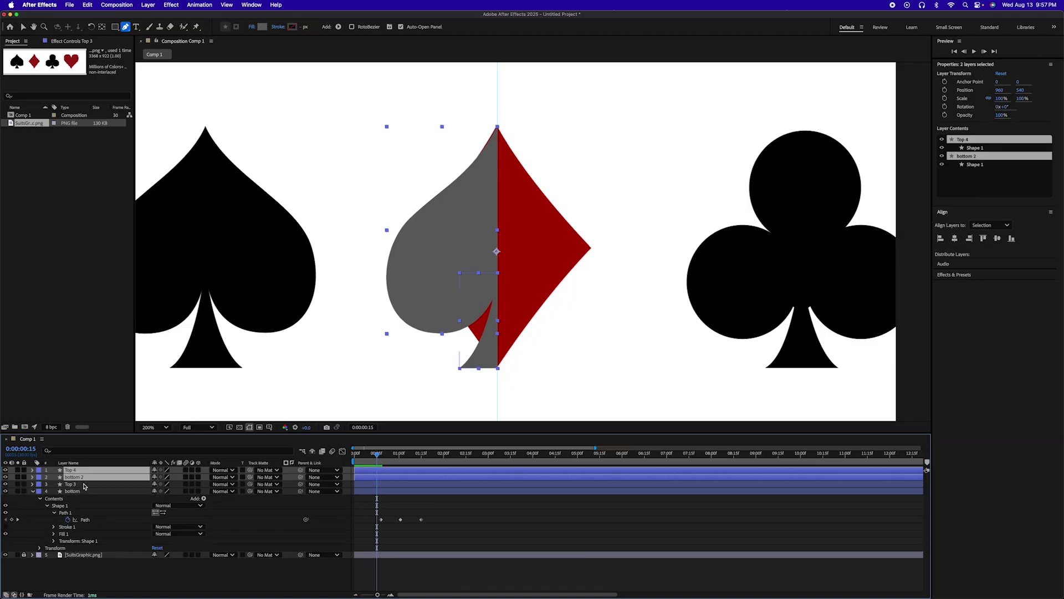
key("u")
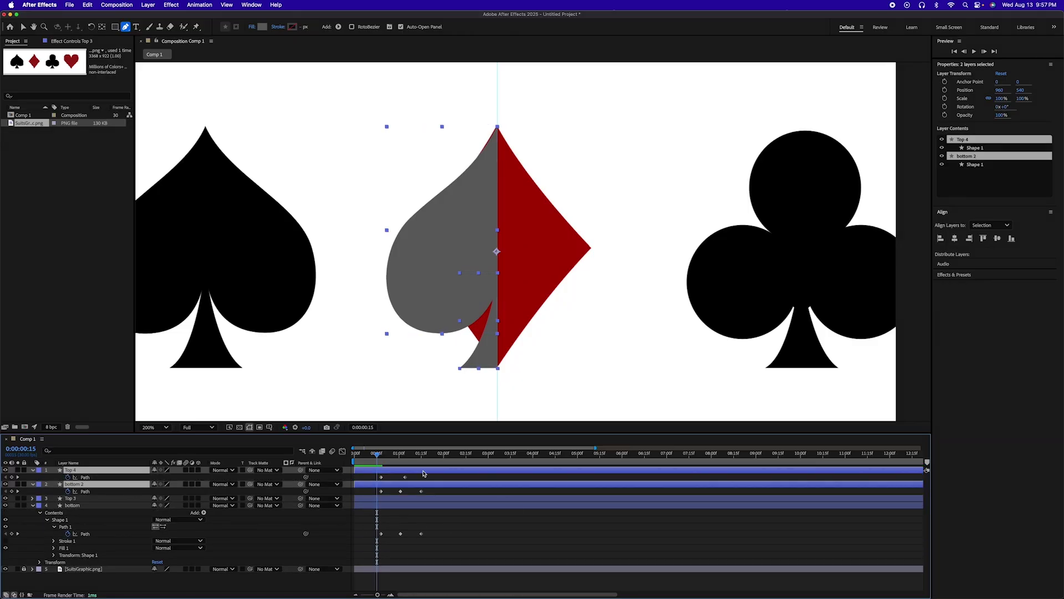
Mirror the Top 4 and bottom 2 layers by unlinking their scale and setting the horizontal scale to -100%
mouse_move(376, 458)
left_mouse_down()
mouse_move(460, 460)
mouse_move(394, 466)
left_mouse_up()
key("s")
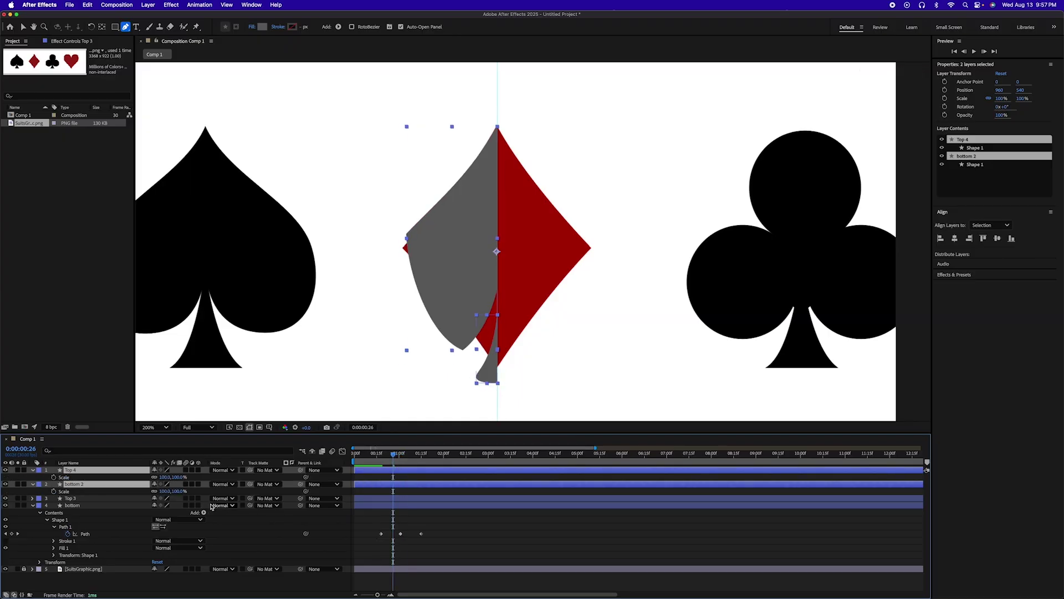
left_click(155, 478)
left_click(163, 477)
type("-1")
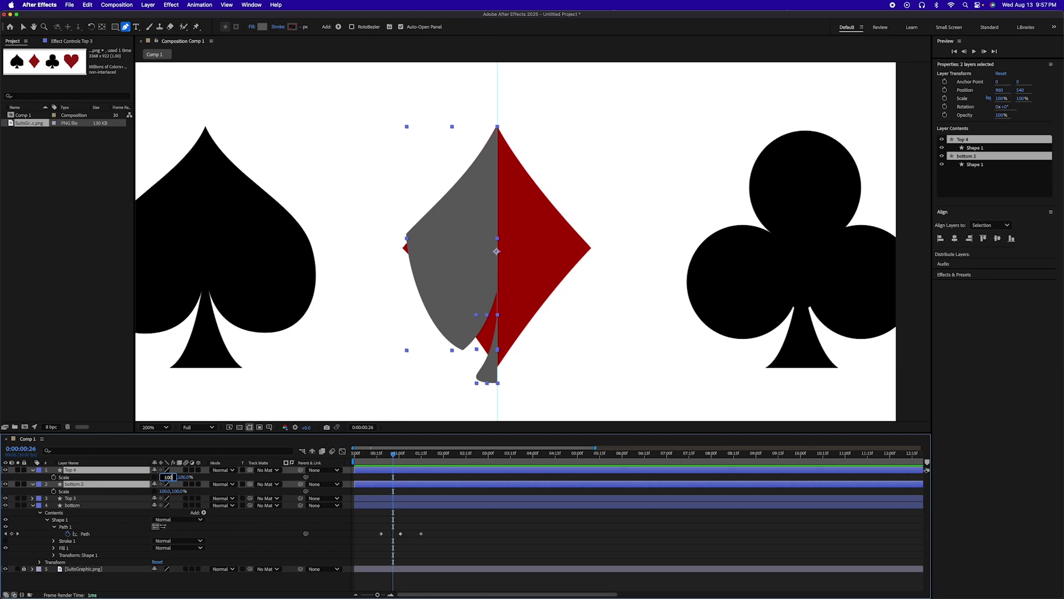
left_click(161, 491)
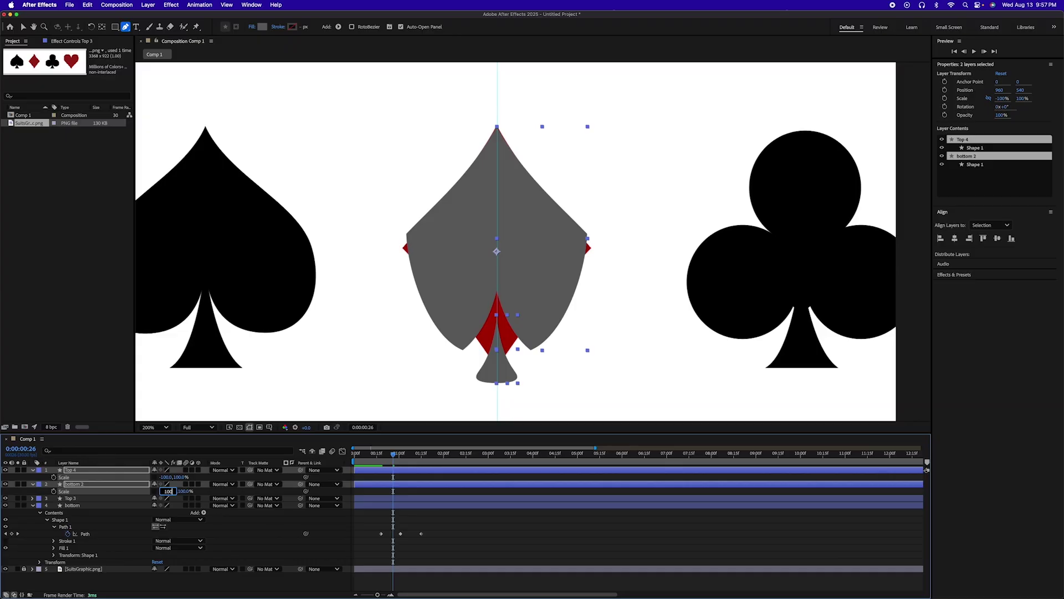
key("Return")
left_click(444, 581)
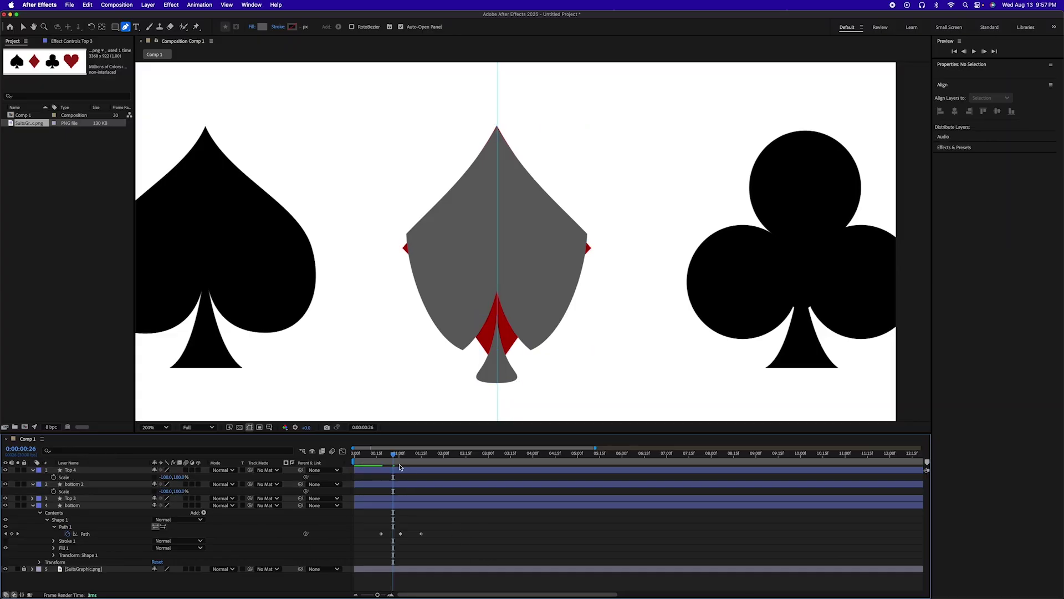
Set the label colour of the mirrored Top 4 and bottom 2 layers to yellow
mouse_move(393, 459)
left_mouse_down()
mouse_move(363, 460)
mouse_move(444, 462)
mouse_move(377, 464)
mouse_move(423, 467)
mouse_move(386, 472)
mouse_move(401, 474)
left_mouse_up()
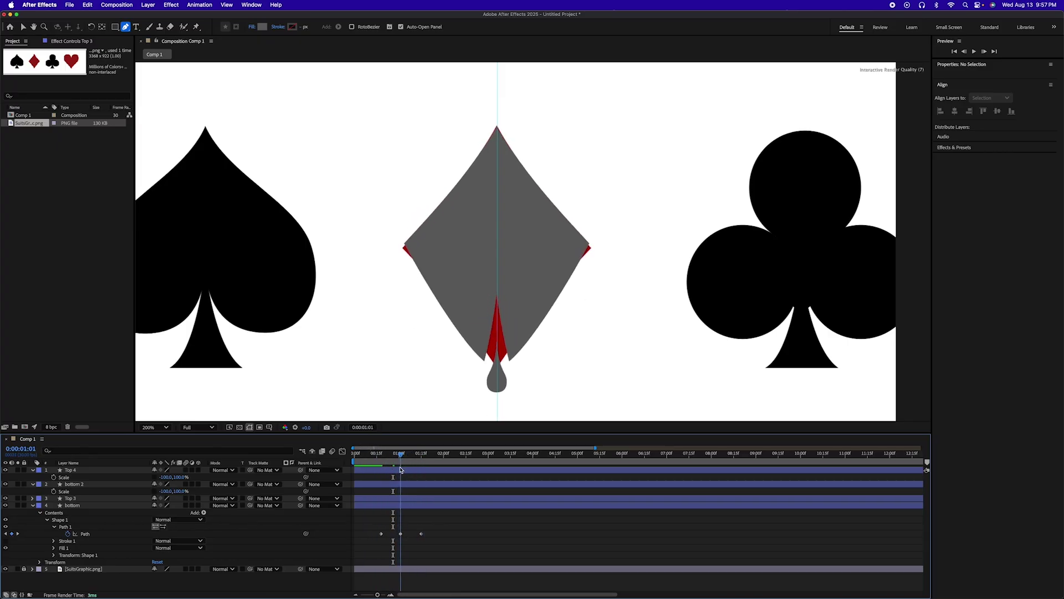
left_click(411, 506)
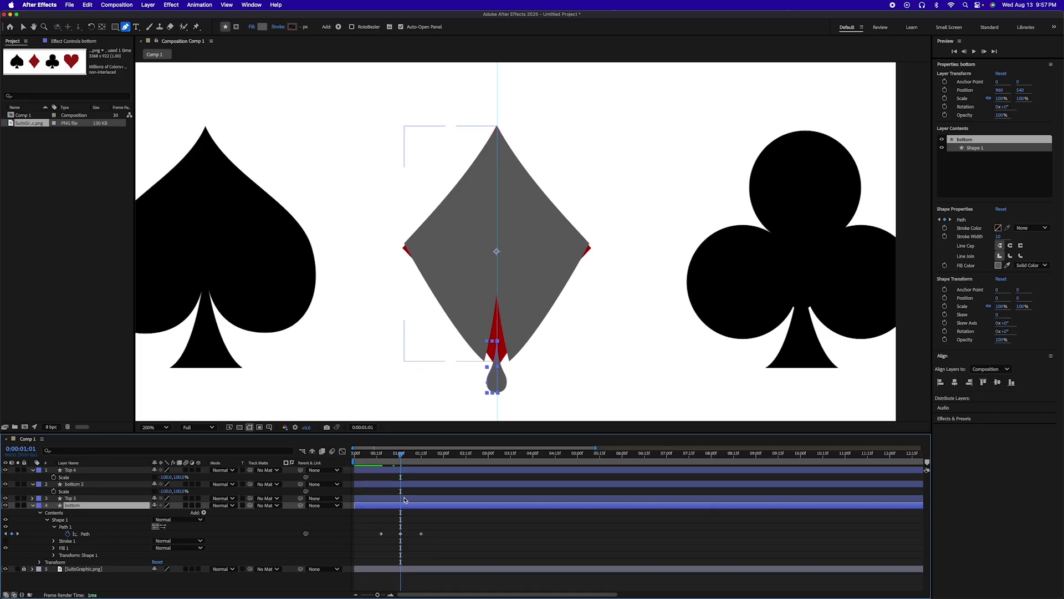
left_click(402, 471)
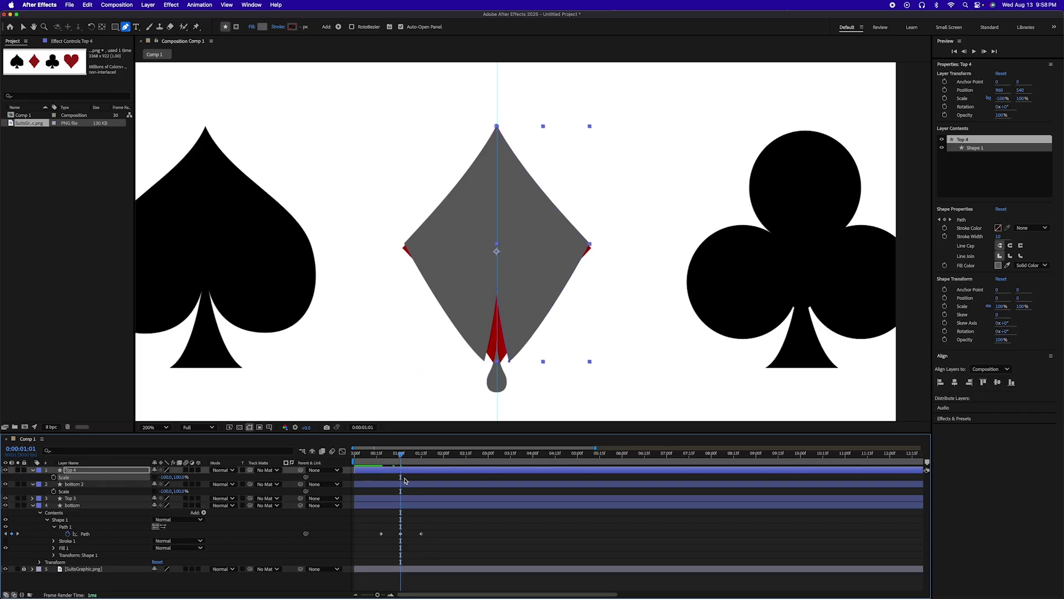
left_click(35, 482, "shift")
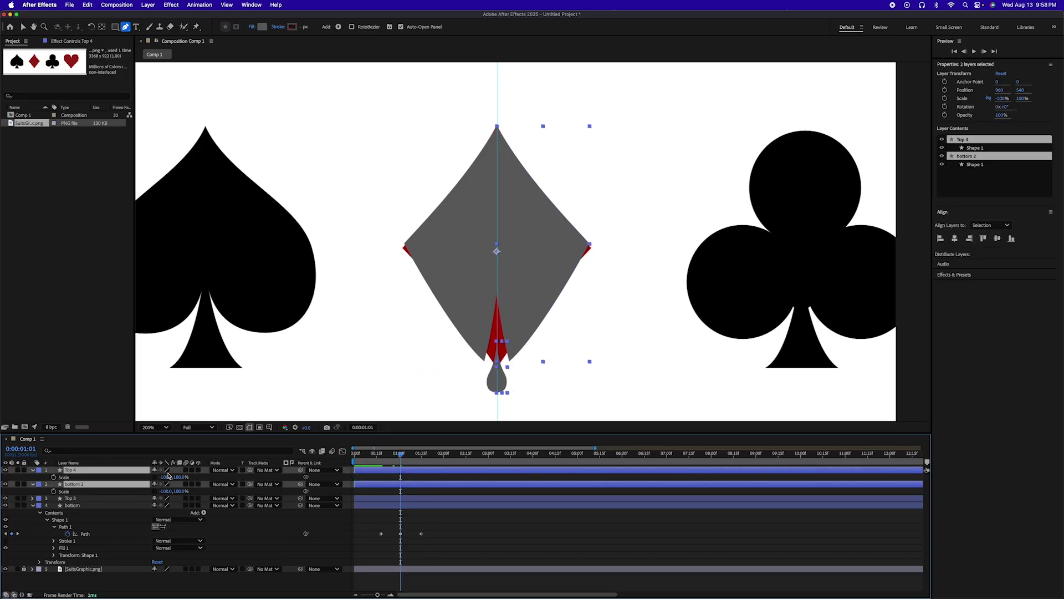
left_click(38, 470)
left_click(61, 447)
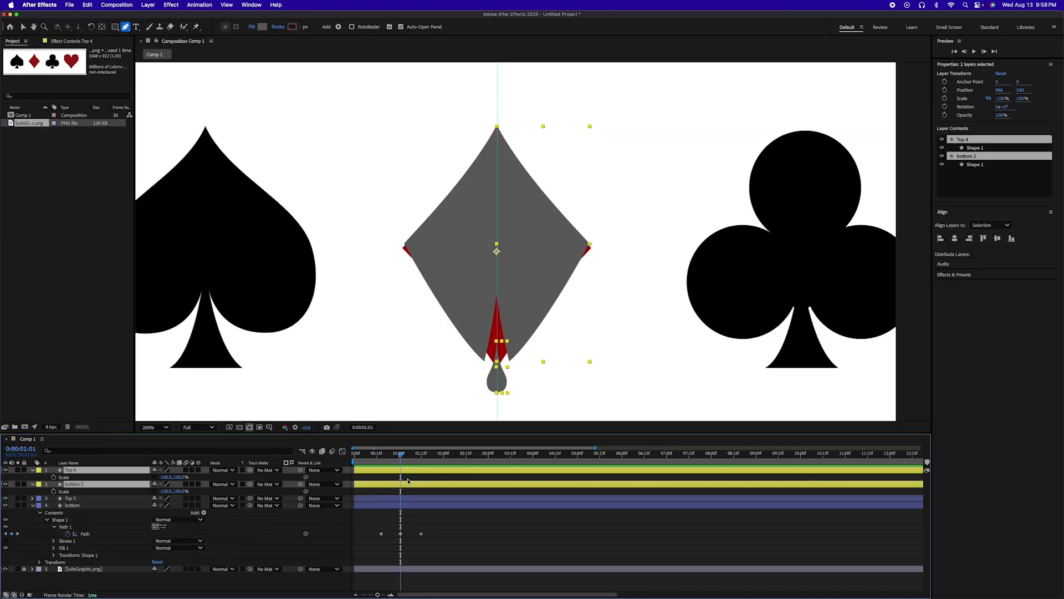
left_click(406, 498)
left_click(405, 506)
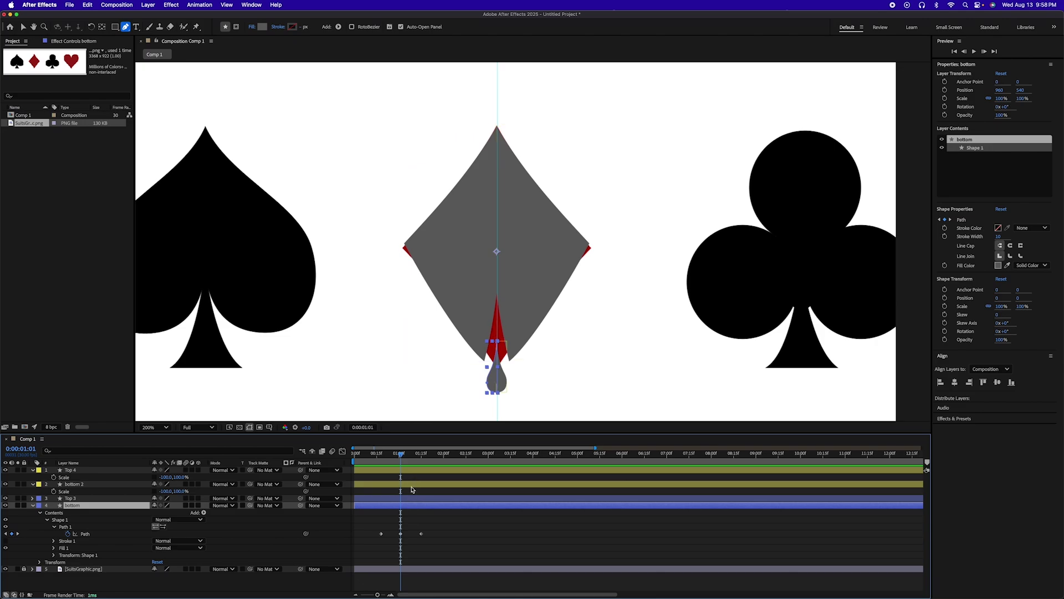
At 0:00:00:25, move the Top 3 path's inner notch point down the centre guide to the bottom of the stem
mouse_move(401, 458)
left_mouse_down()
mouse_move(378, 458)
mouse_move(410, 458)
mouse_move(370, 459)
mouse_move(395, 461)
left_mouse_up()
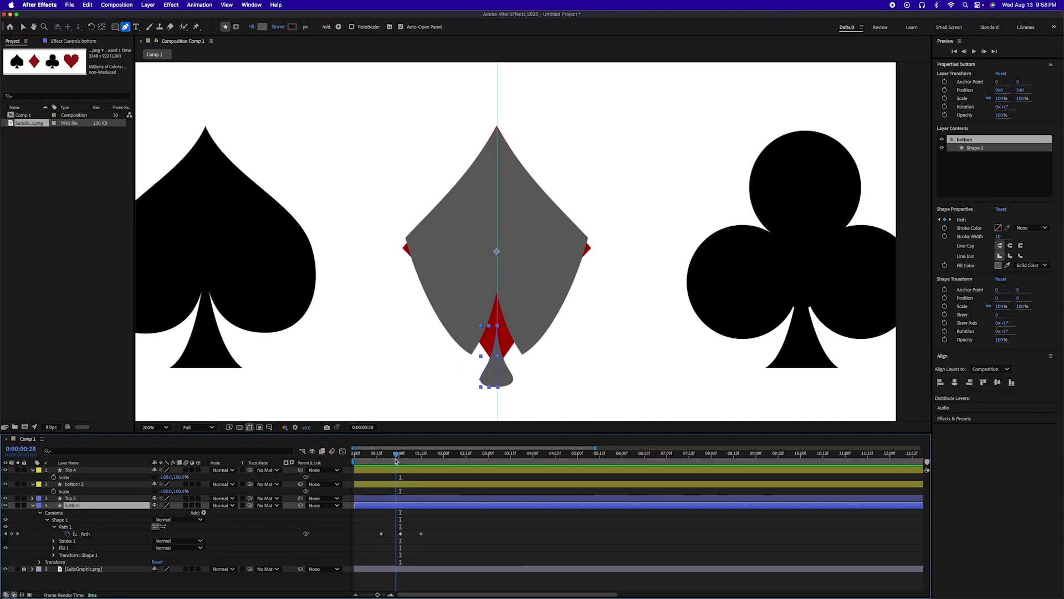
left_click(393, 501)
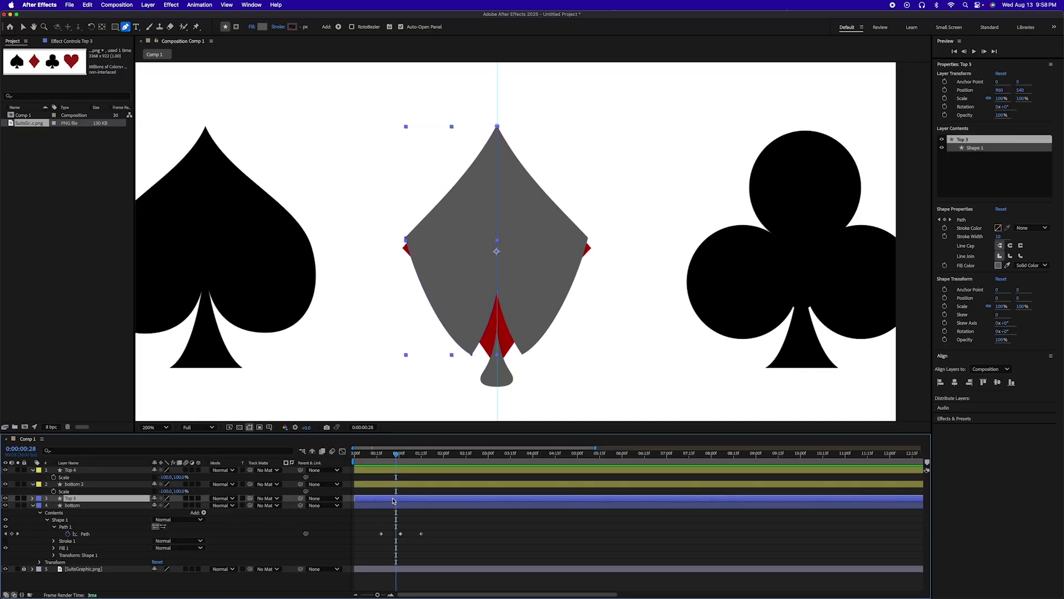
key("u")
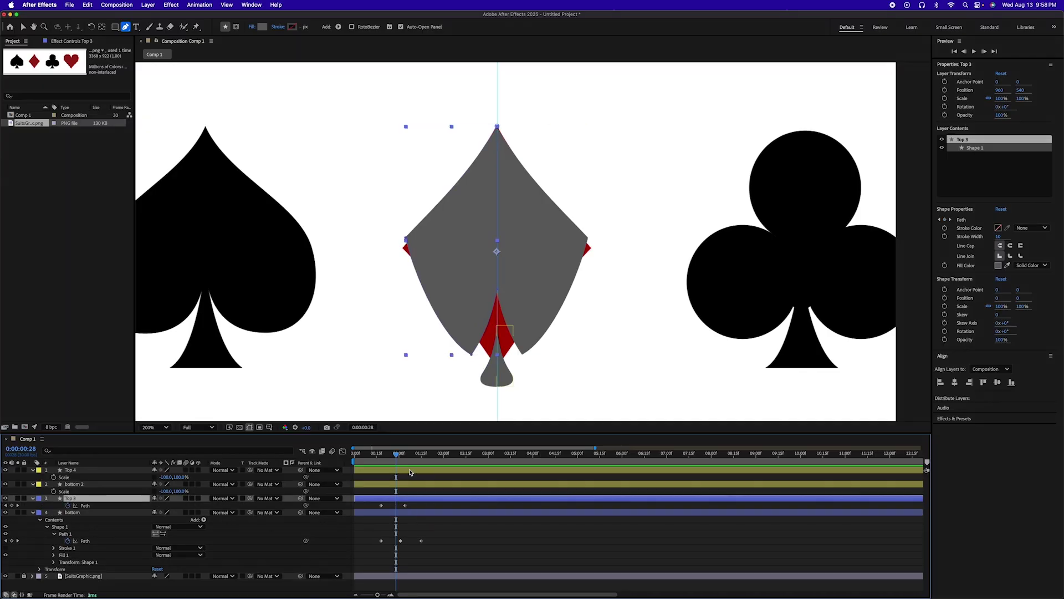
left_click_drag(397, 455, 393, 455)
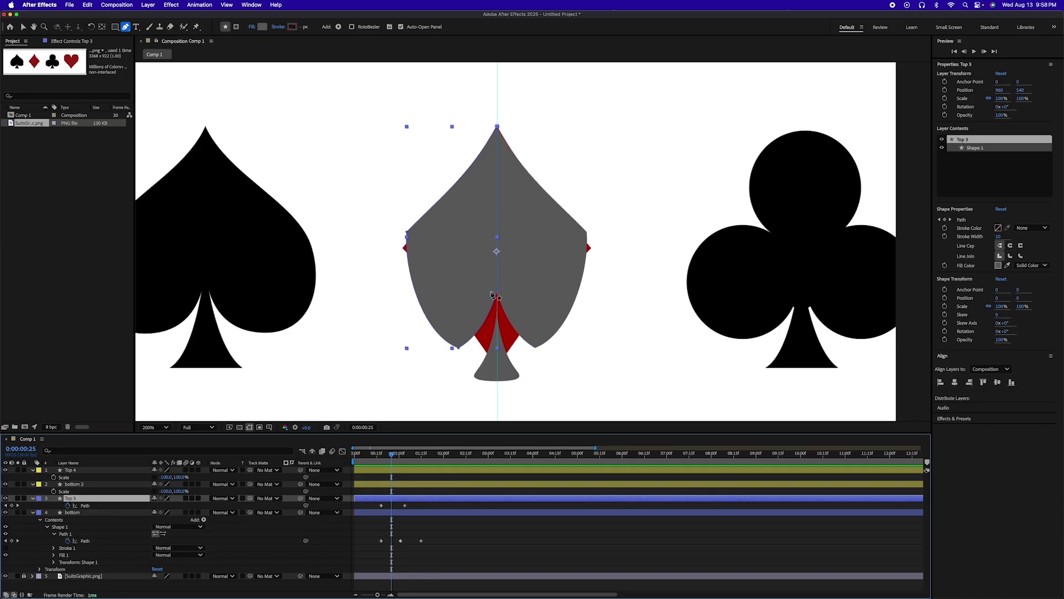
key("v")
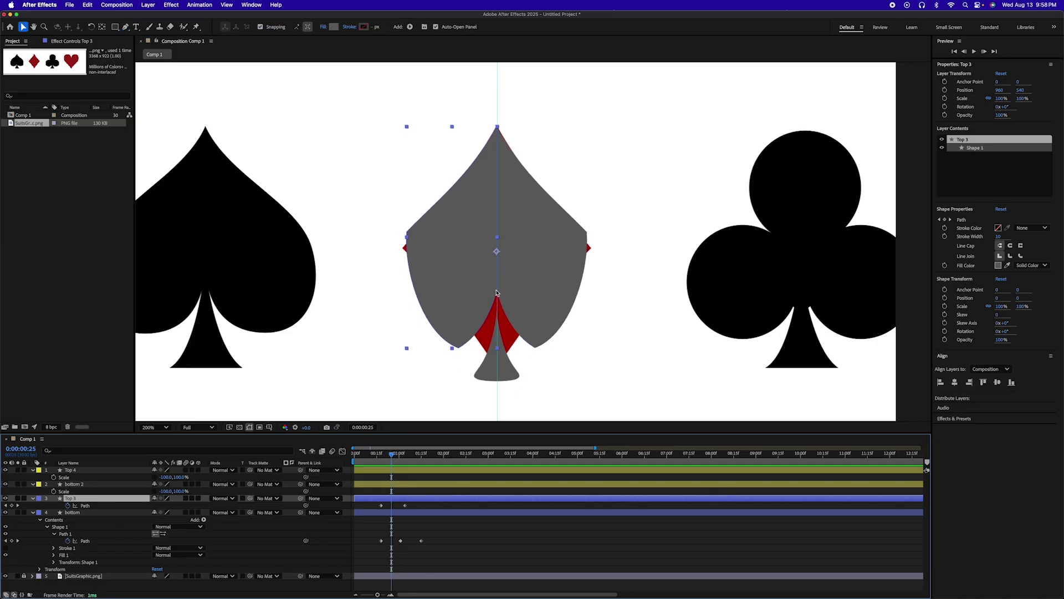
left_click(486, 320)
left_click(476, 334)
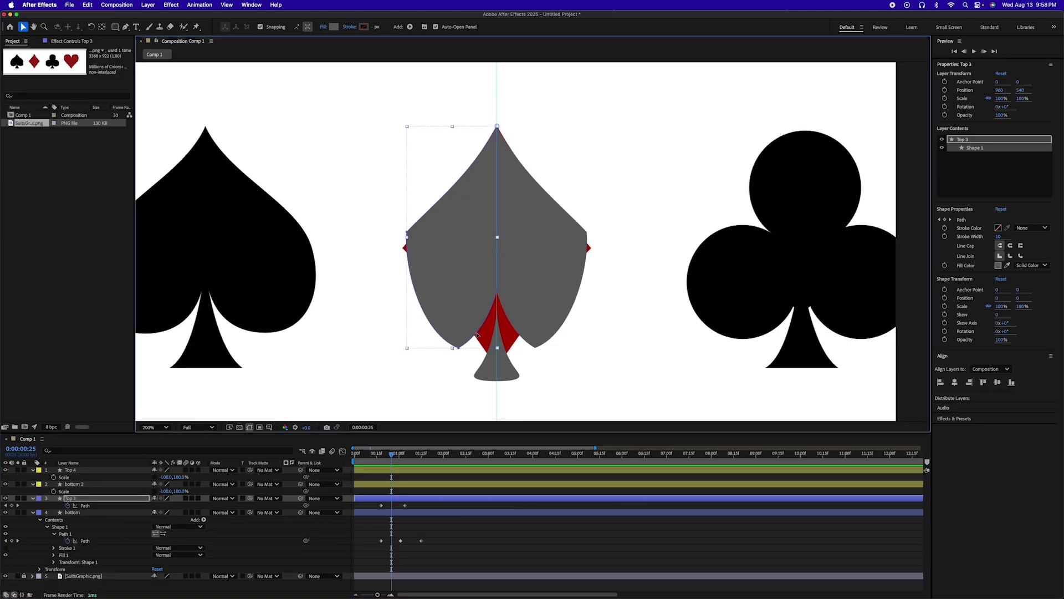
left_click(498, 290)
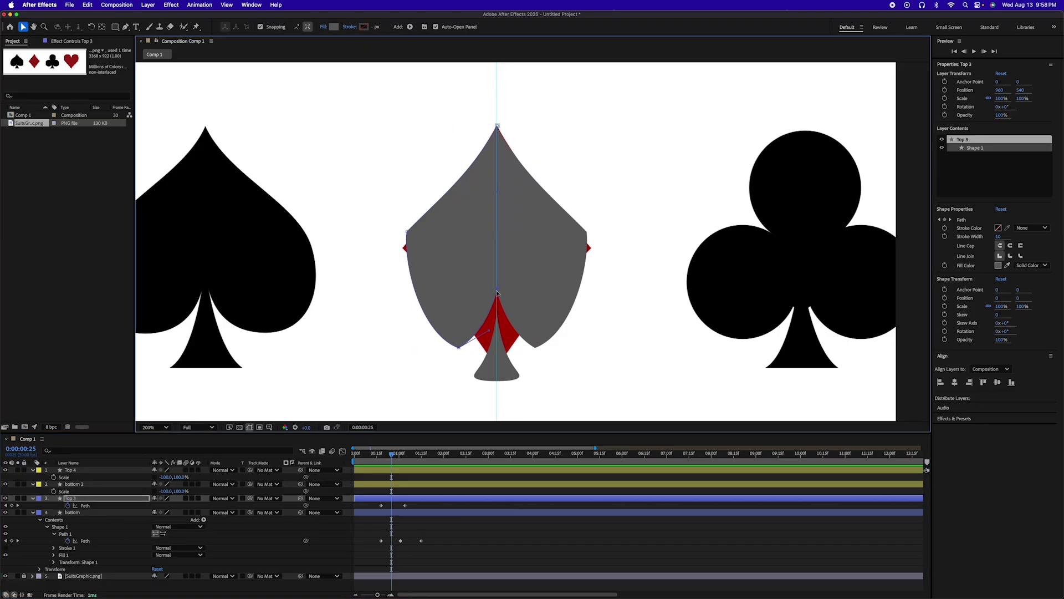
left_click_drag(498, 290, 497, 380)
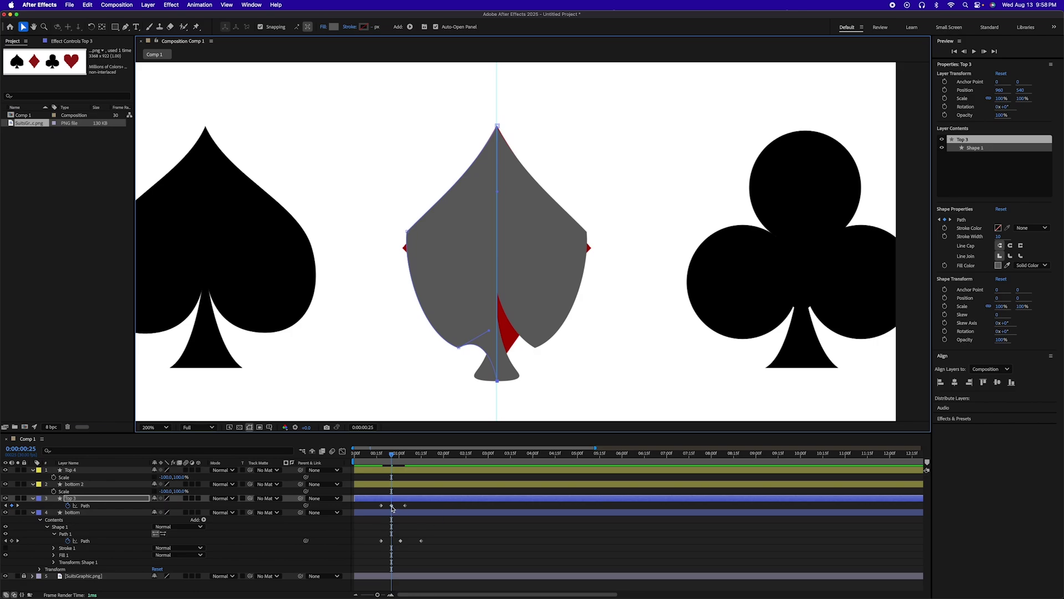
Retime the Top 3 path's last two keyframes to about 0:00:01:00 and 0:00:01:15, and scrub through the morph
left_click_drag(392, 508, 426, 509)
mouse_move(393, 458)
left_mouse_down()
mouse_move(405, 457)
mouse_move(369, 455)
mouse_move(432, 458)
mouse_move(386, 461)
mouse_move(401, 462)
left_mouse_up()
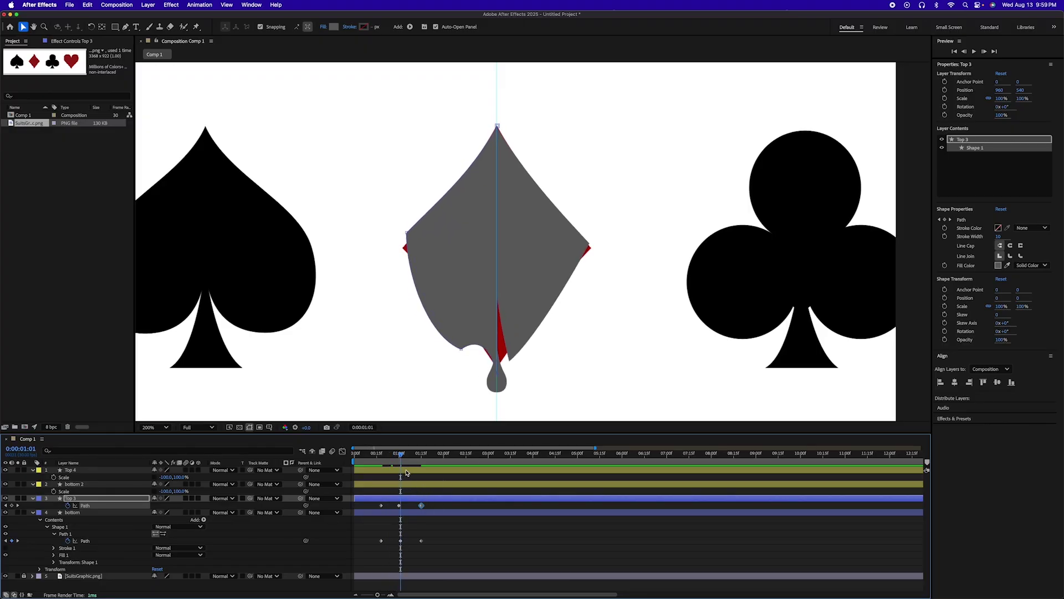
mouse_move(402, 461)
left_mouse_down()
mouse_move(382, 461)
mouse_move(419, 463)
mouse_move(408, 471)
left_mouse_up()
Delete all path keyframes from the Top 4 and bottom 2 layers
left_click(408, 472)
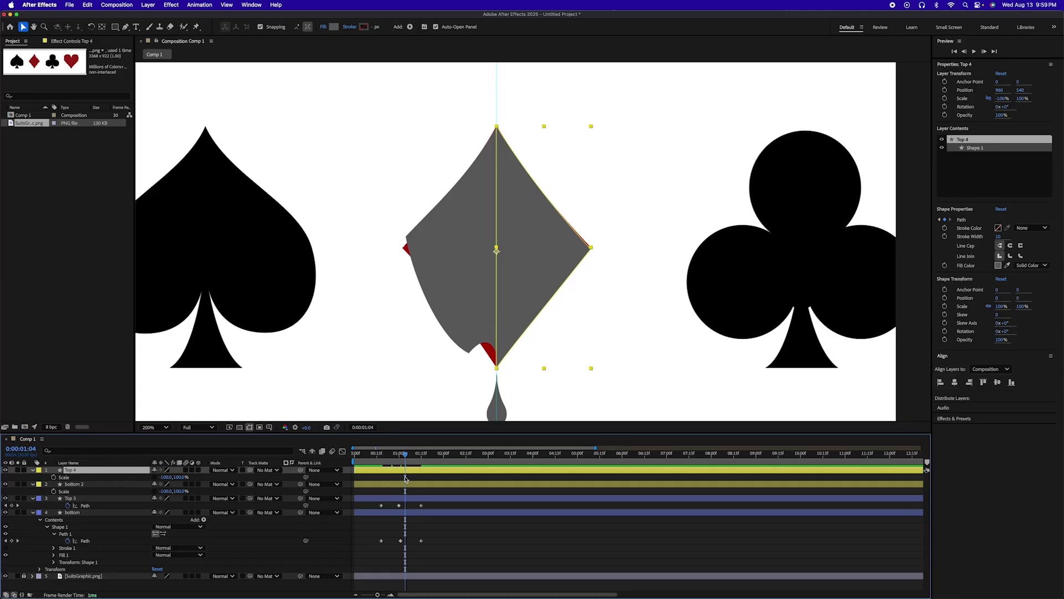
left_click(402, 486, "shift")
key("u")
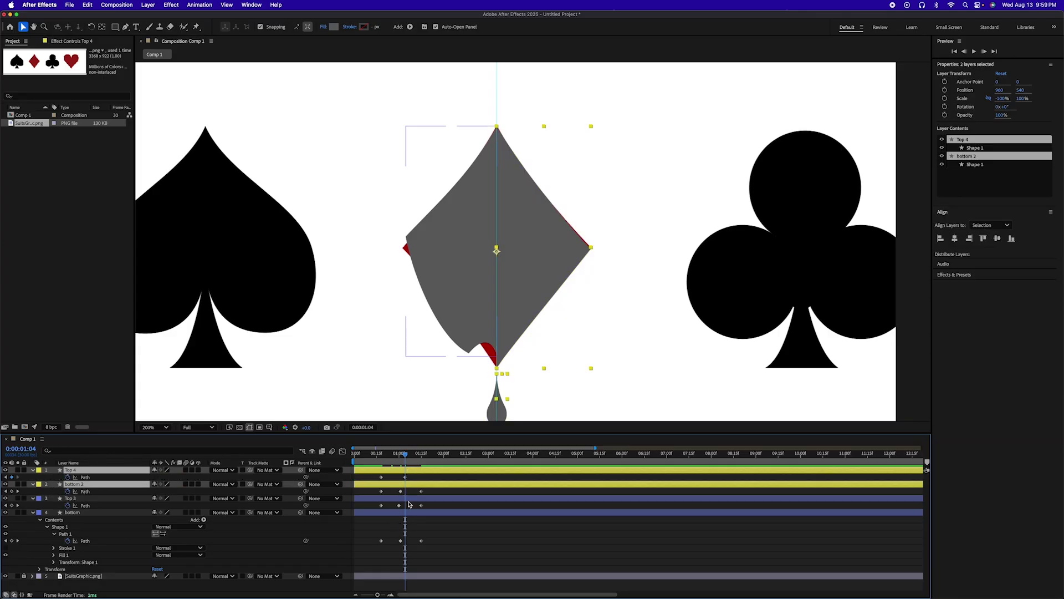
left_click_drag(425, 479, 372, 495)
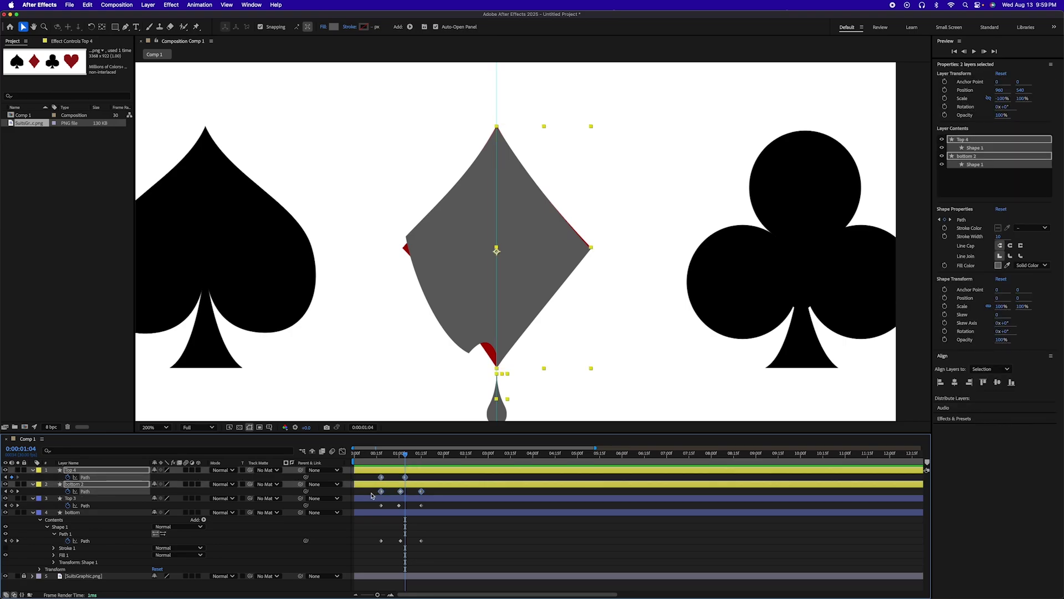
key("Delete")
mouse_move(413, 453)
left_mouse_down()
mouse_move(331, 458)
mouse_move(453, 459)
mouse_move(395, 459)
left_mouse_up()
left_click(437, 526)
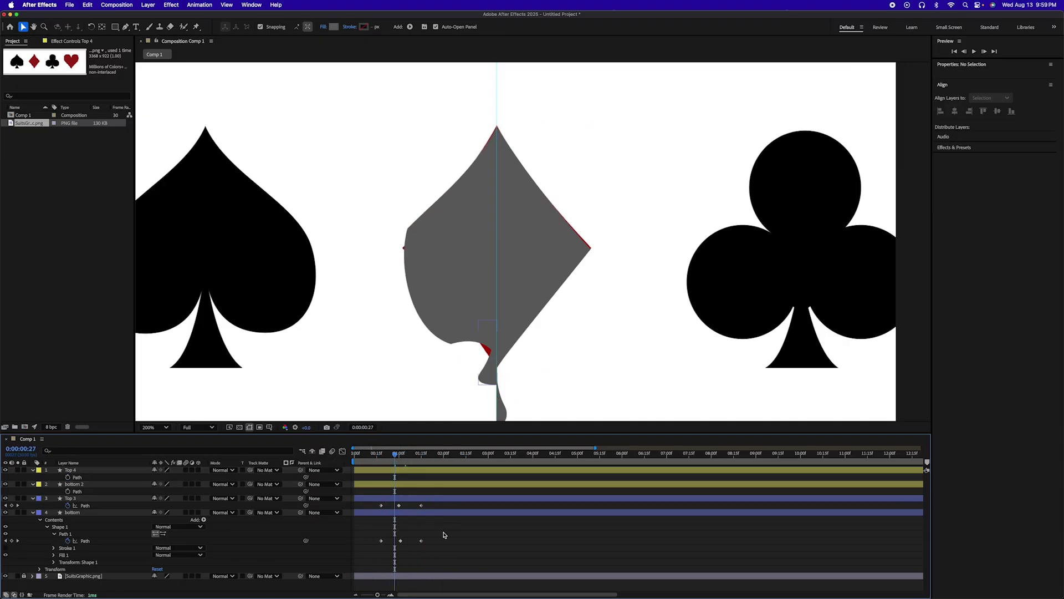
Link the Top 4 path to the Top 3 layer's path with an expression
left_click(73, 471)
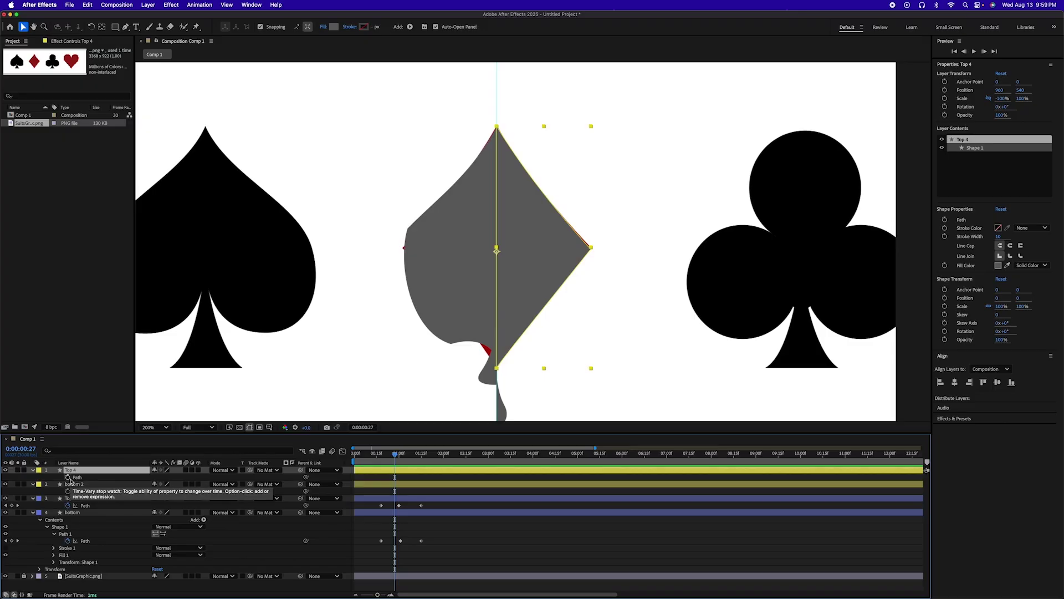
left_click(68, 478, "alt")
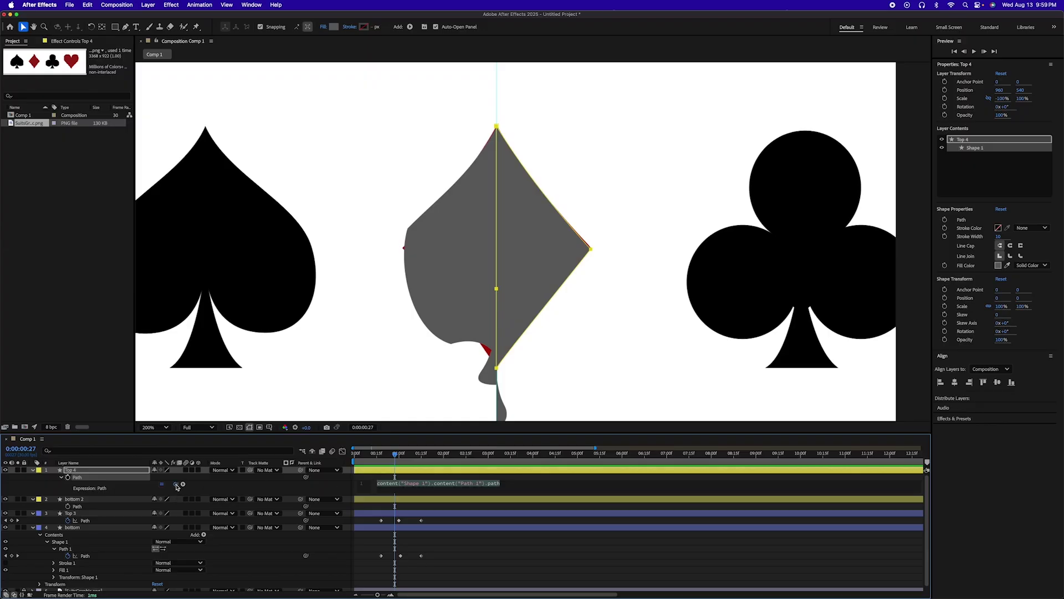
left_click_drag(176, 485, 89, 523)
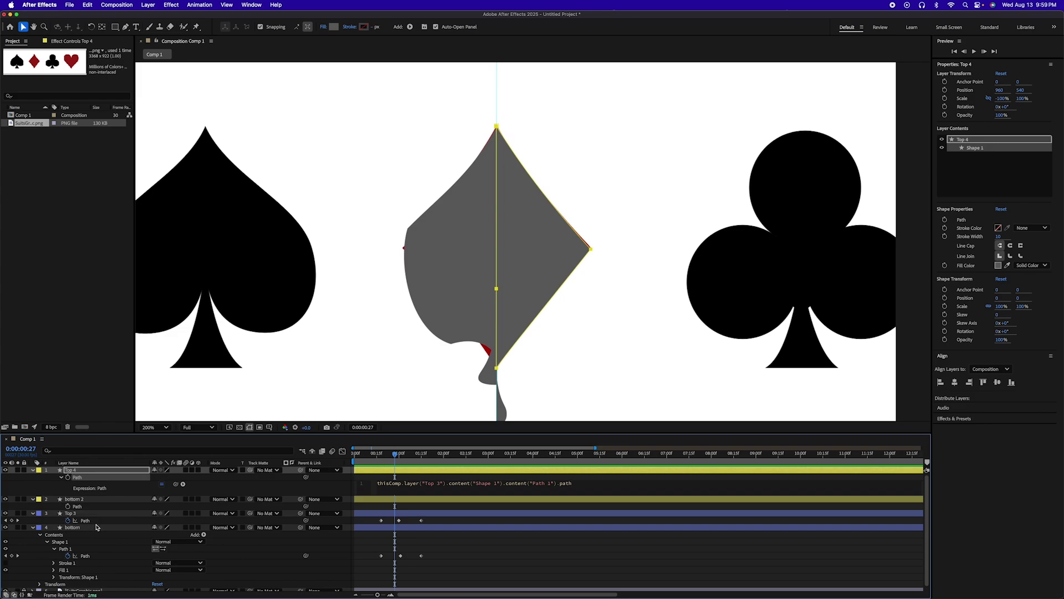
left_click(474, 554)
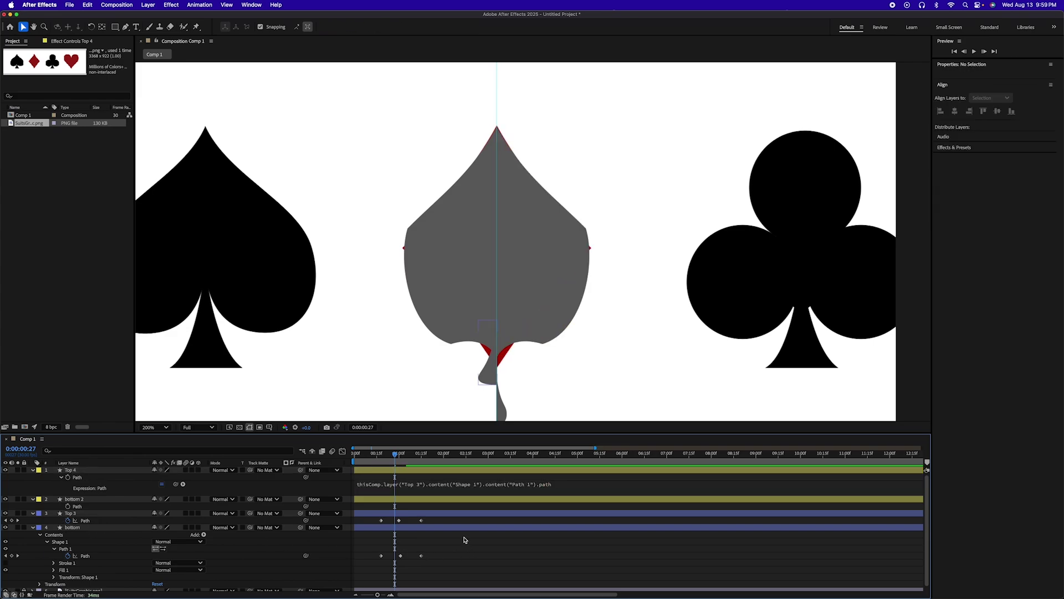
Link the bottom 2 path to the bottom layer's path with an expression, and scrub the mirrored morph to 0:00:01:00
left_click(68, 506, "alt")
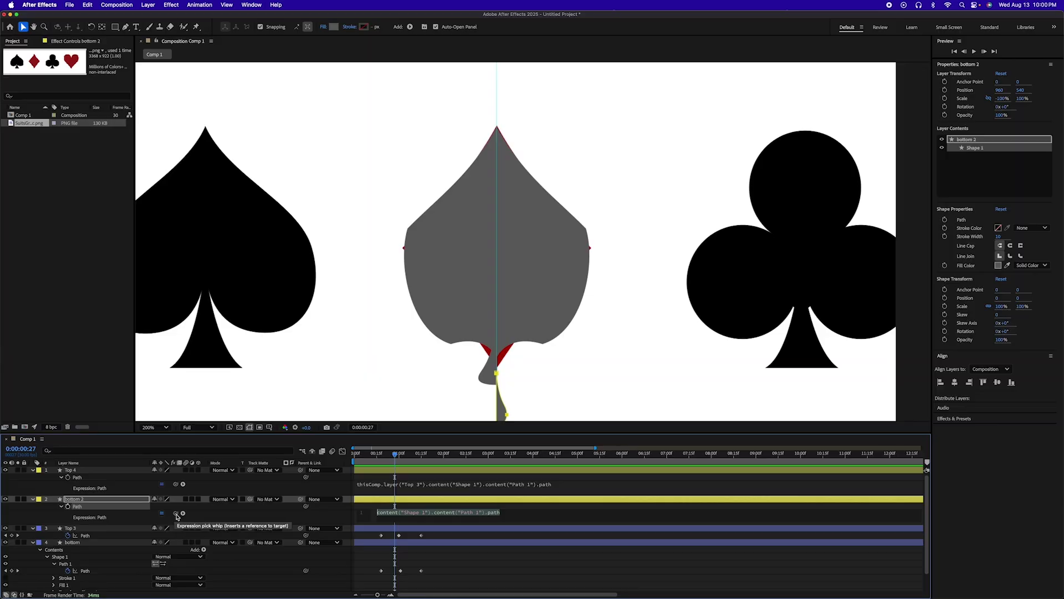
left_click_drag(176, 514, 85, 572)
left_click(515, 572)
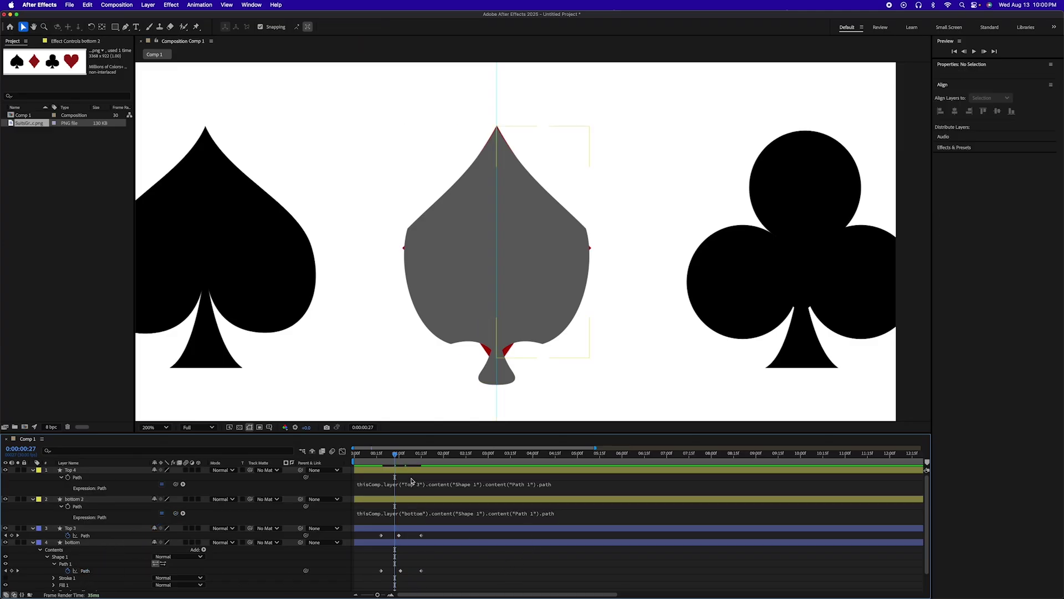
left_click(358, 458)
left_click_drag(358, 458, 400, 461)
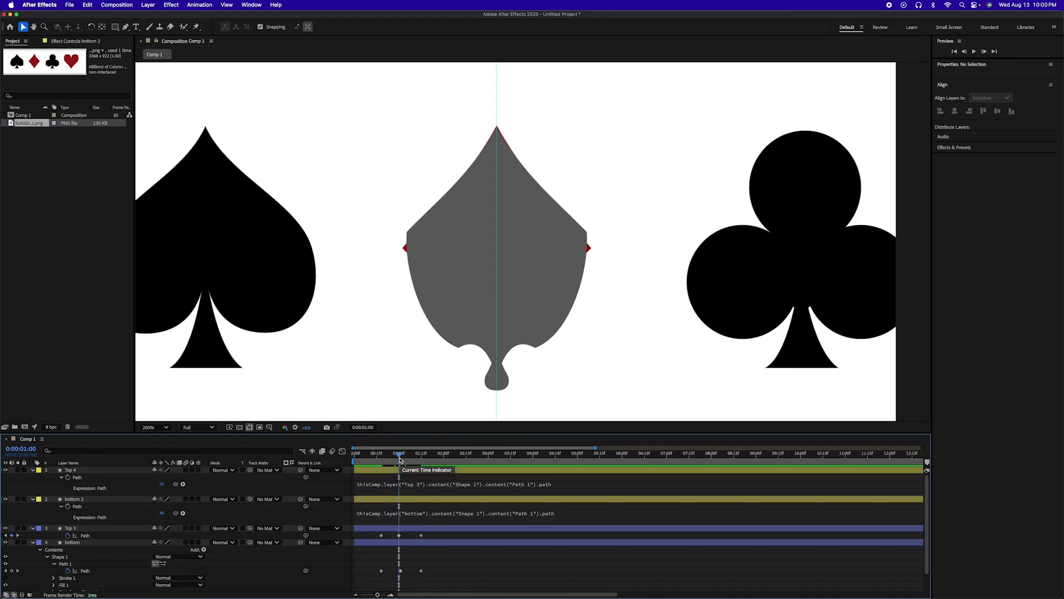
Move the bottom path's middle keyframe to 0:00:01:00, in line with the Top 3 keyframe
scroll(410, 573, "down", 2)
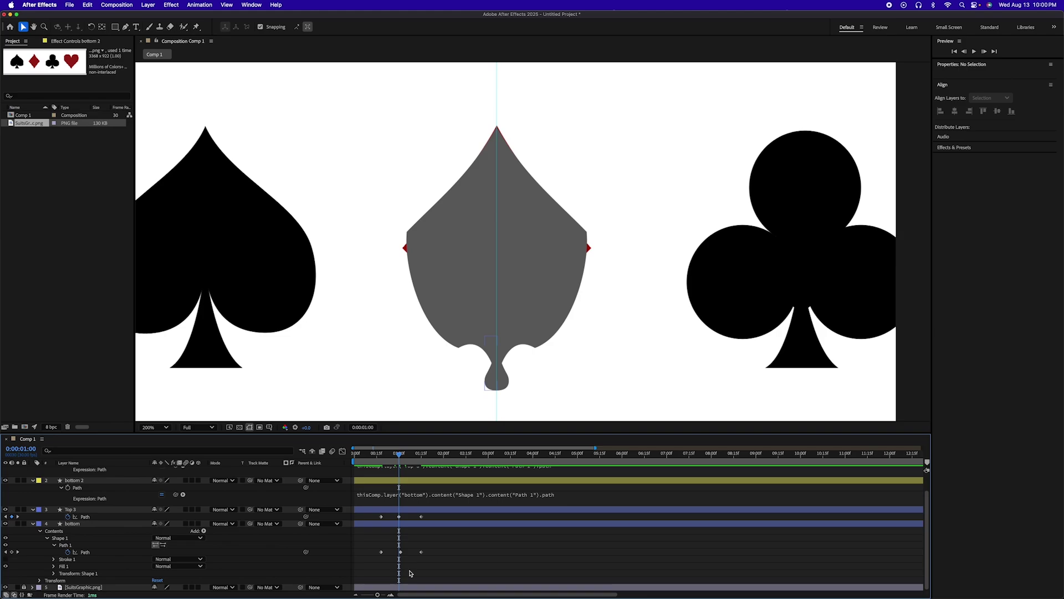
scroll(408, 565, "up", 3)
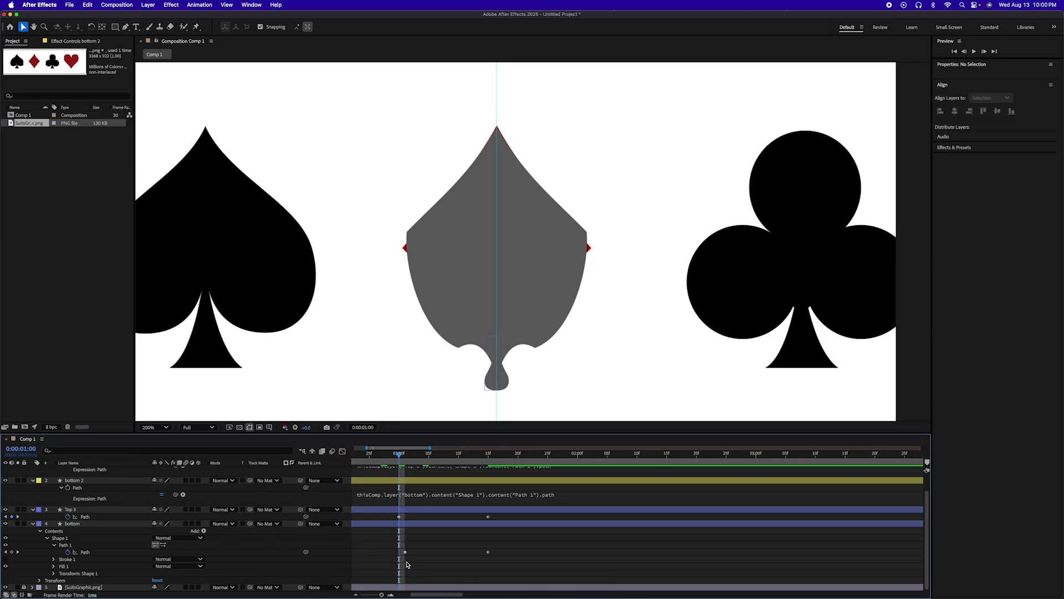
left_click(400, 552)
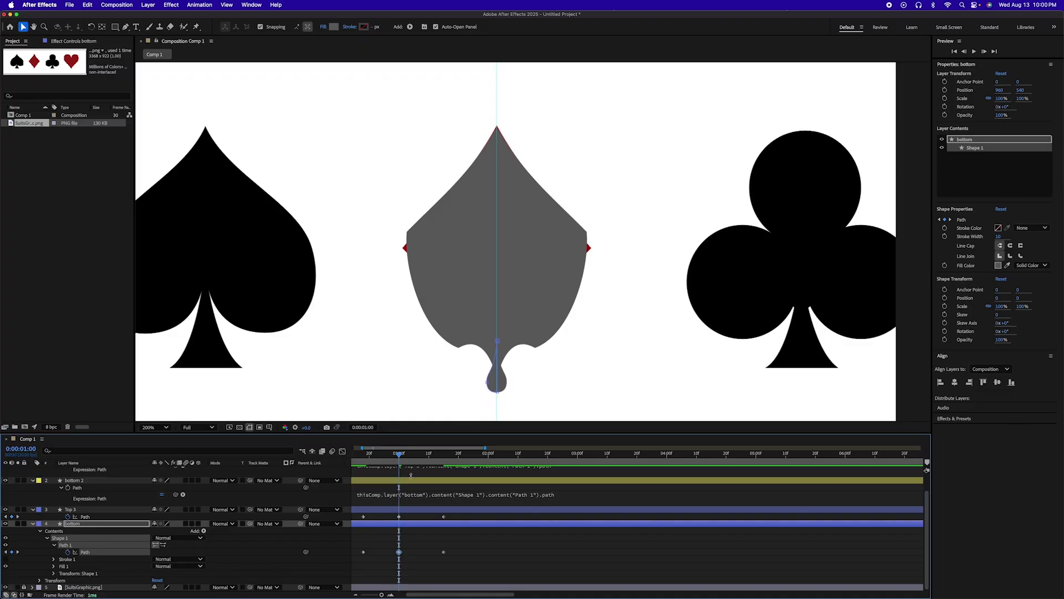
left_click(408, 518)
scroll(446, 468, "left", 2)
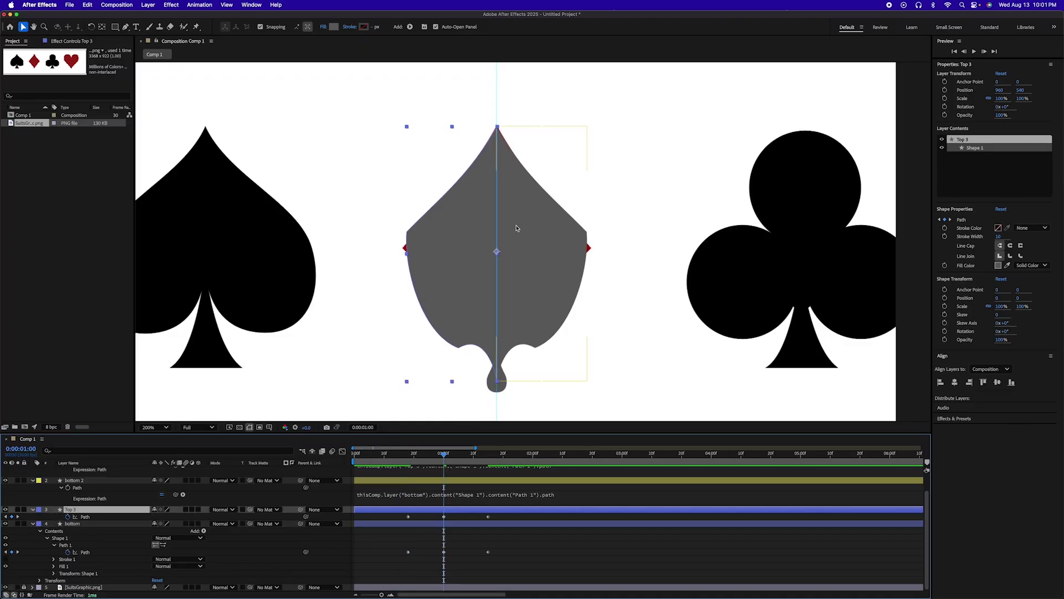
At 0:00:01:00, lower the Top 3 path's tip along the centre guide and pull the side point's upper handle outward to round the shoulder
double_click(483, 154)
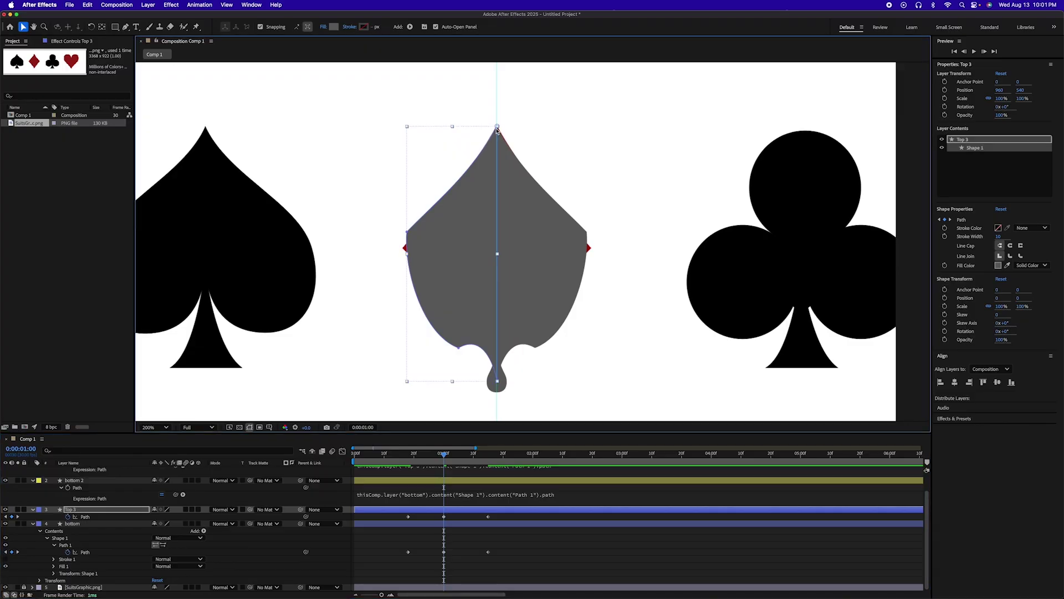
left_click(406, 235)
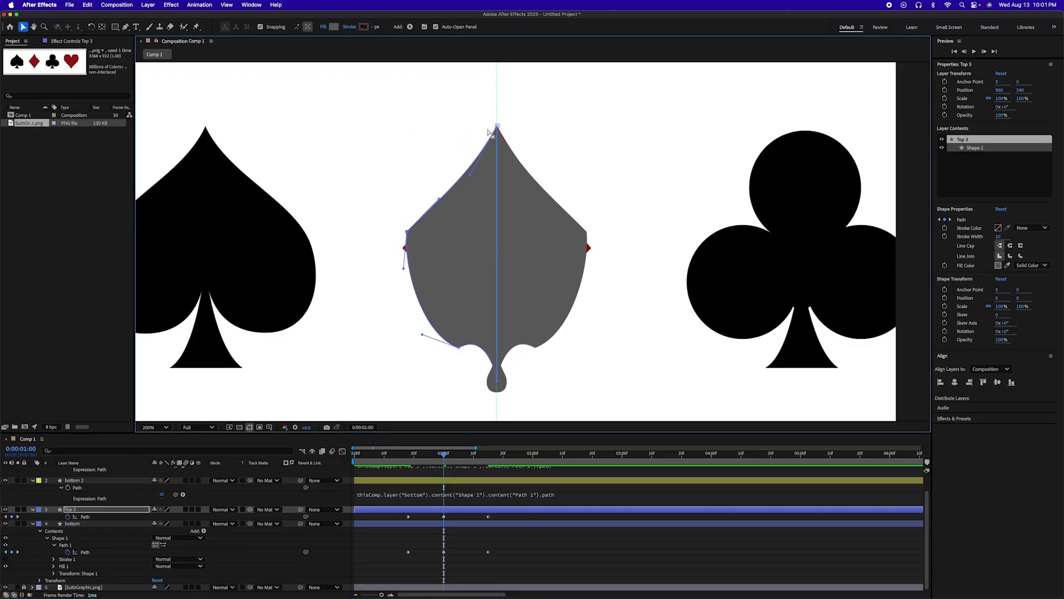
left_click_drag(498, 129, 497, 157)
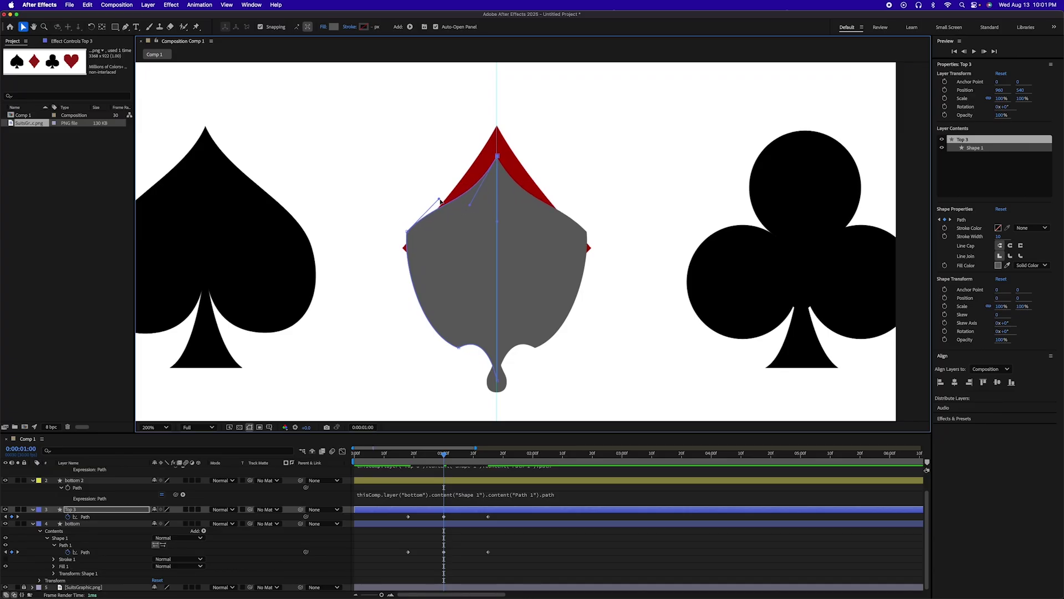
left_click_drag(440, 200, 413, 174)
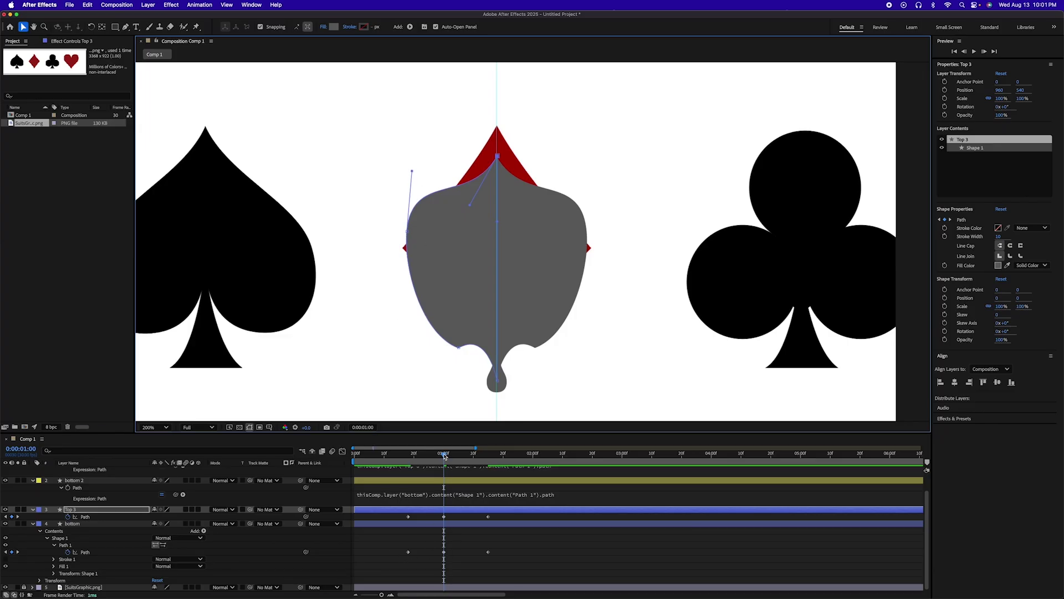
At 0:00:01:09, raise the Top 3 path's tip above the diamond, bend its upper edge inward, and preview the morph
left_click_drag(444, 456, 470, 467)
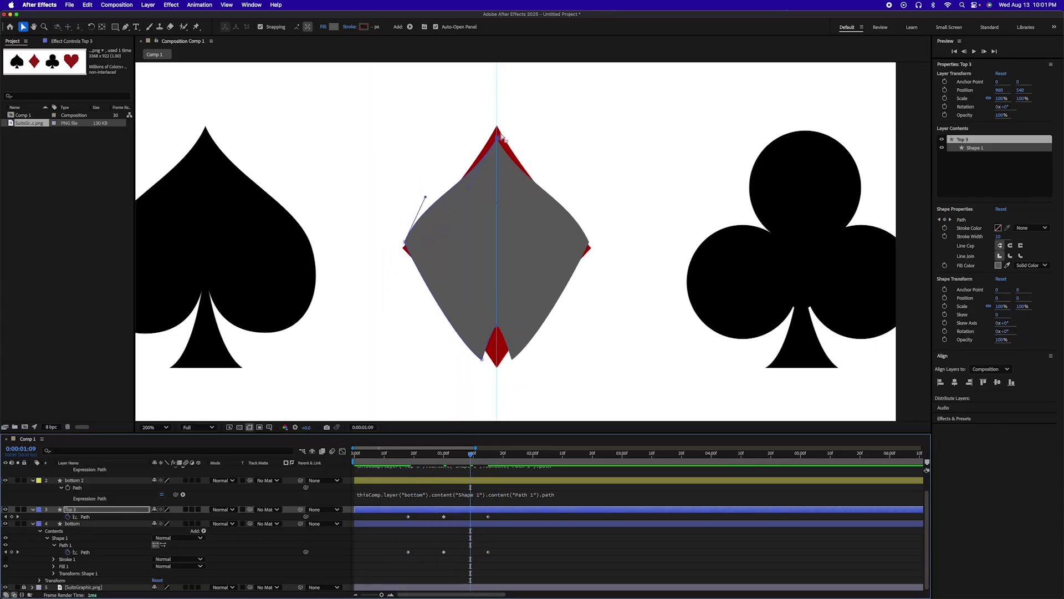
left_click_drag(498, 129, 498, 101)
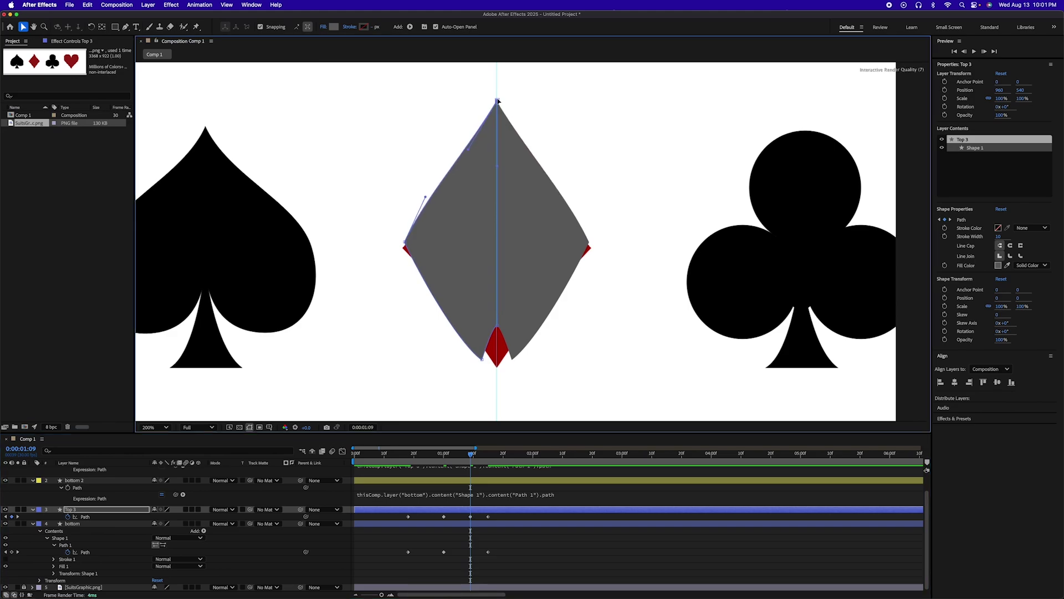
left_click_drag(468, 148, 434, 219)
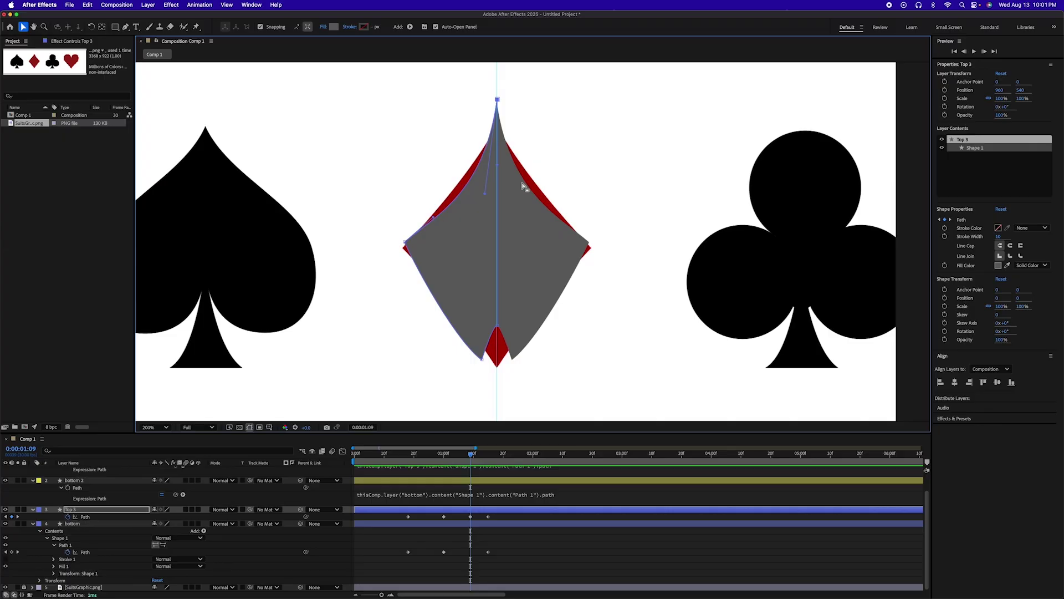
left_click_drag(472, 456, 345, 452)
key("space")
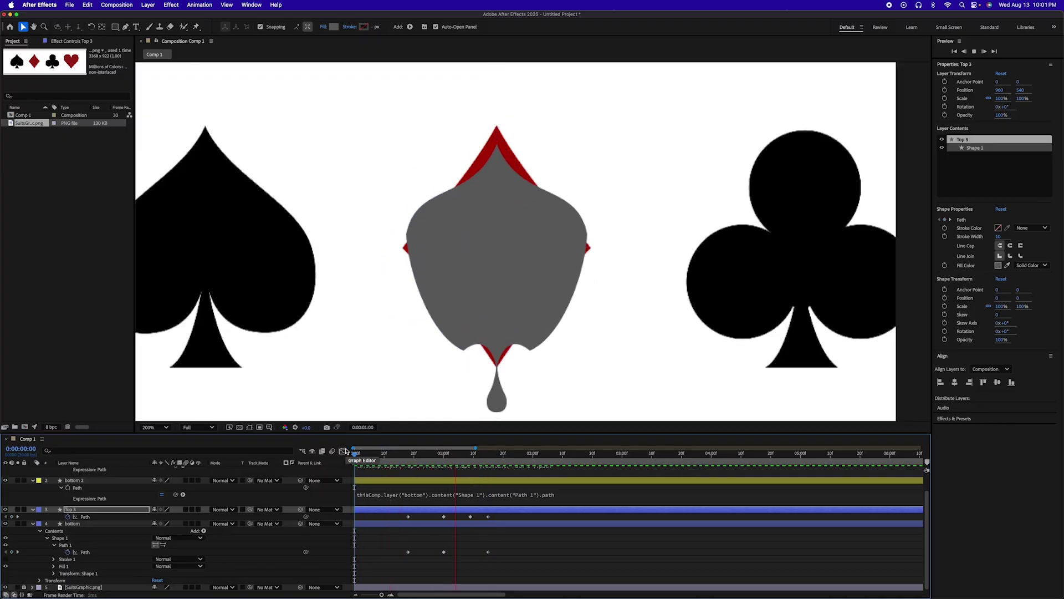
key("space")
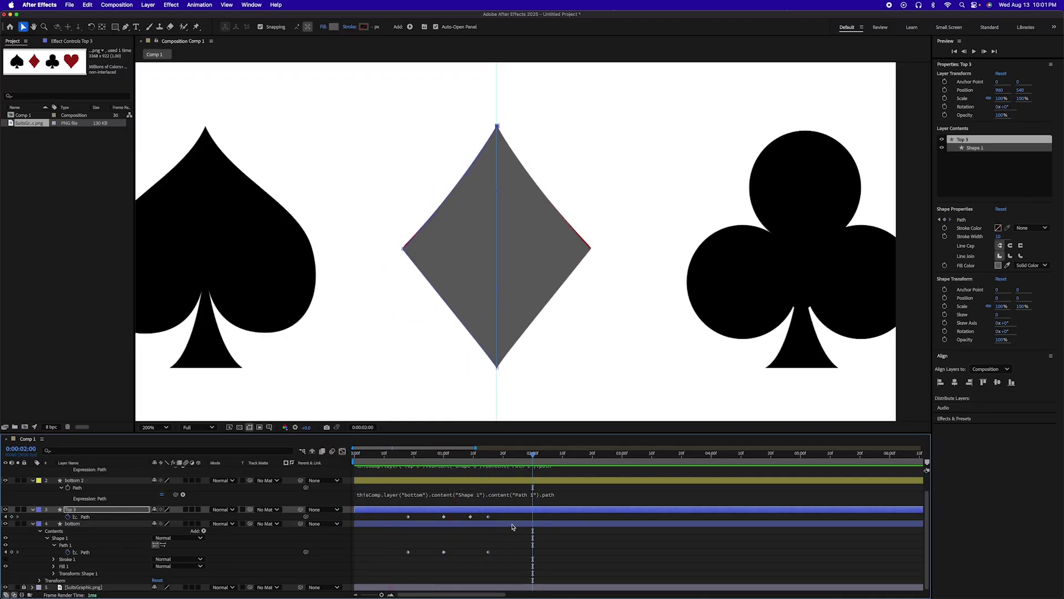
Apply Easy Ease to all path keyframes of the Top 3 and bottom layers, and play back the result
left_click_drag(512, 512, 399, 567)
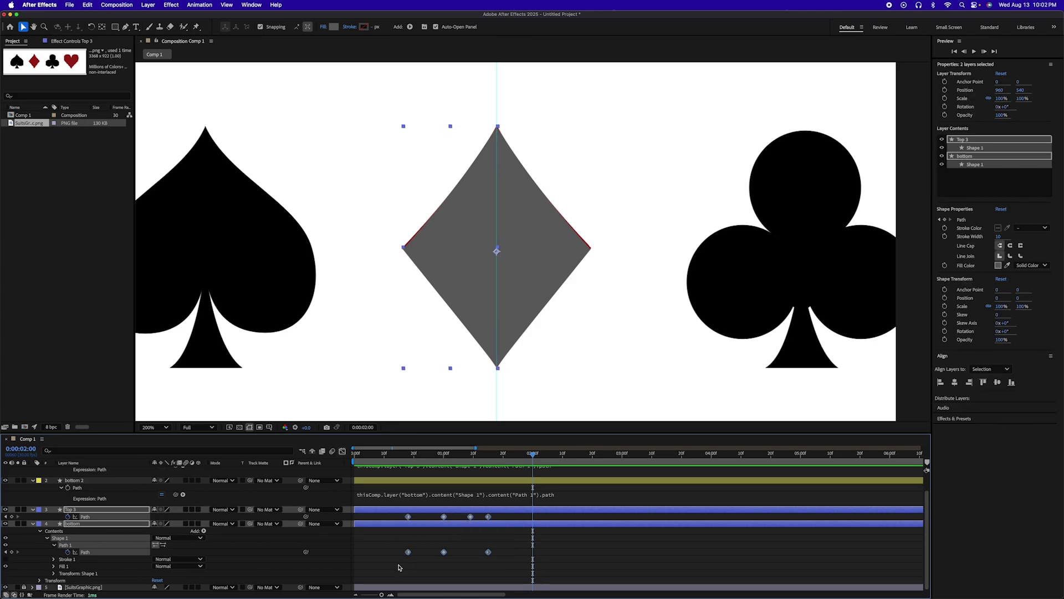
key("F9")
left_click(400, 457)
key("space")
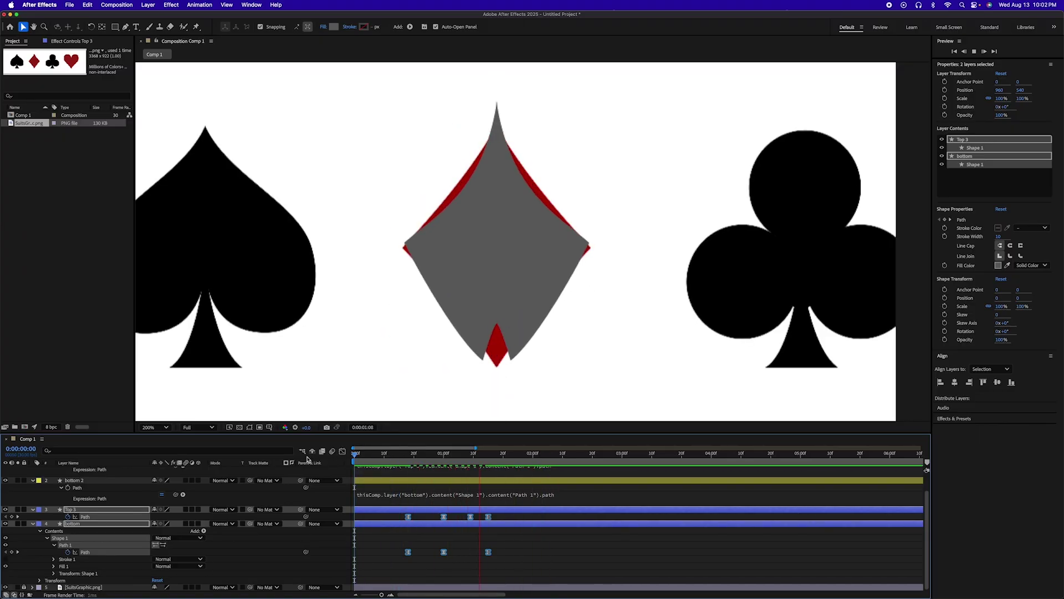
Lengthen the incoming ease of the last Top 3 and bottom path keyframes in the speed graph
left_click_drag(479, 558, 498, 520)
key("space")
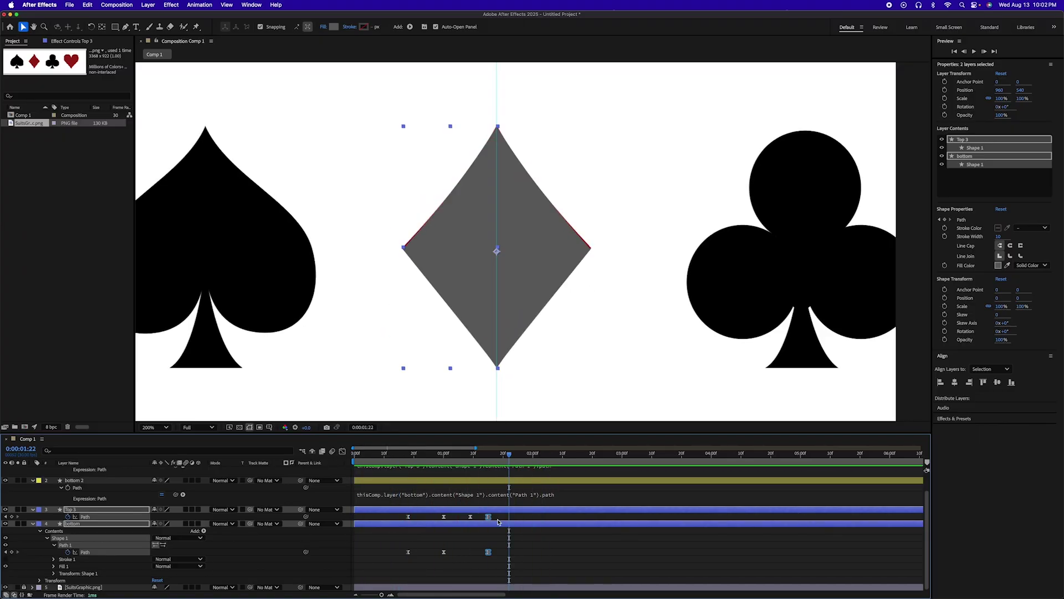
left_click(343, 451)
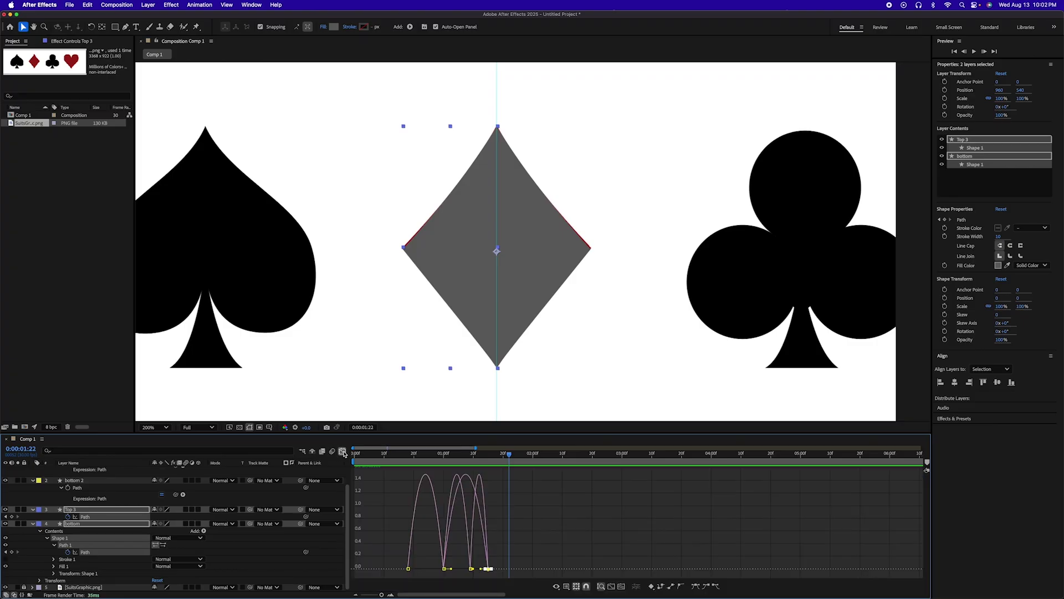
left_click(596, 586)
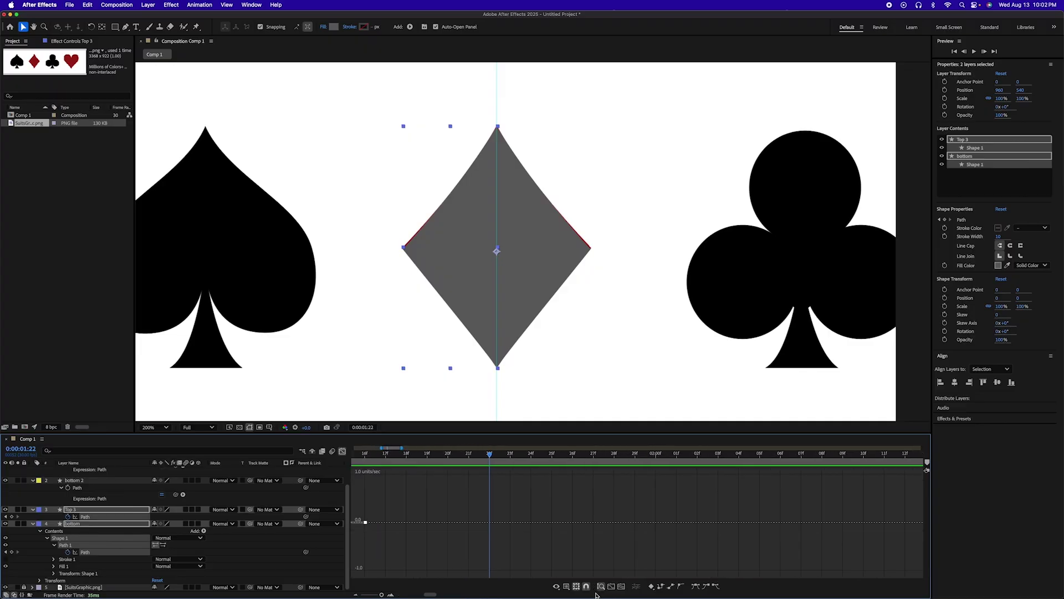
left_click(567, 587)
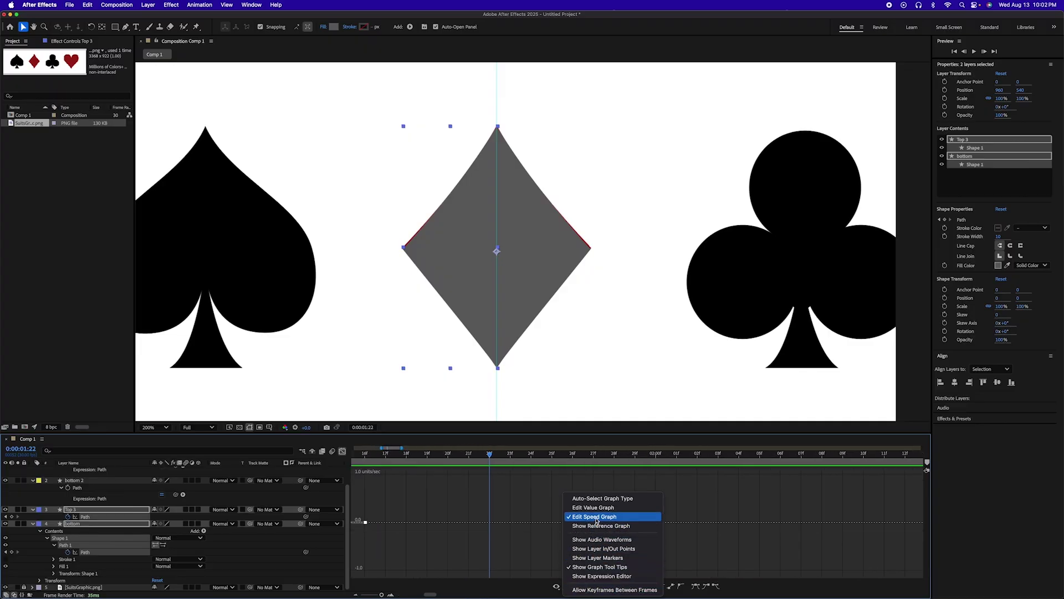
left_click(480, 554)
scroll(481, 555, "left", 10)
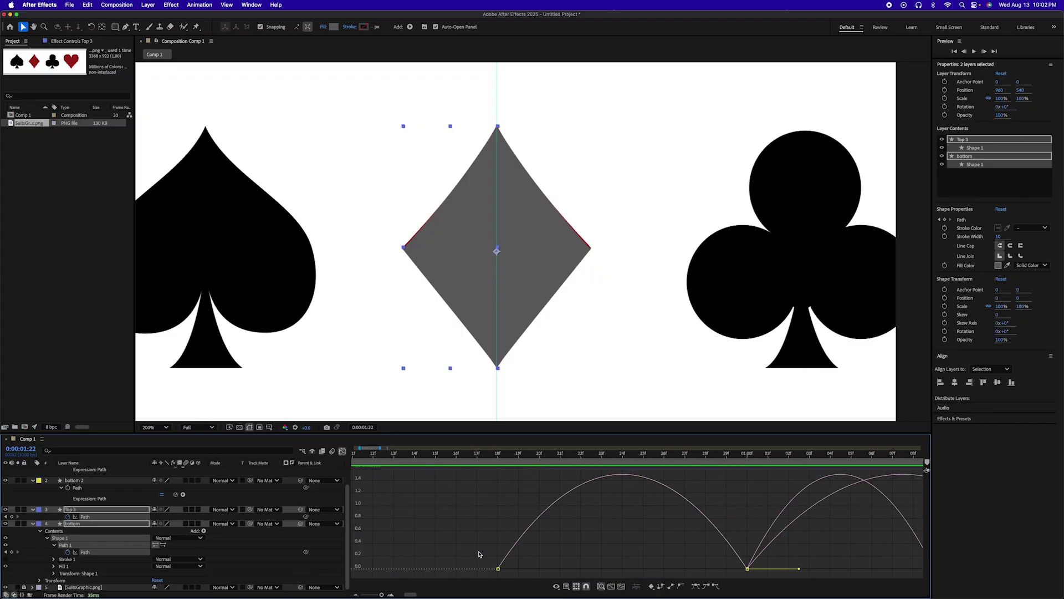
scroll(480, 554, "right", 5)
scroll(499, 560, "right", 5)
left_click_drag(645, 550, 521, 570)
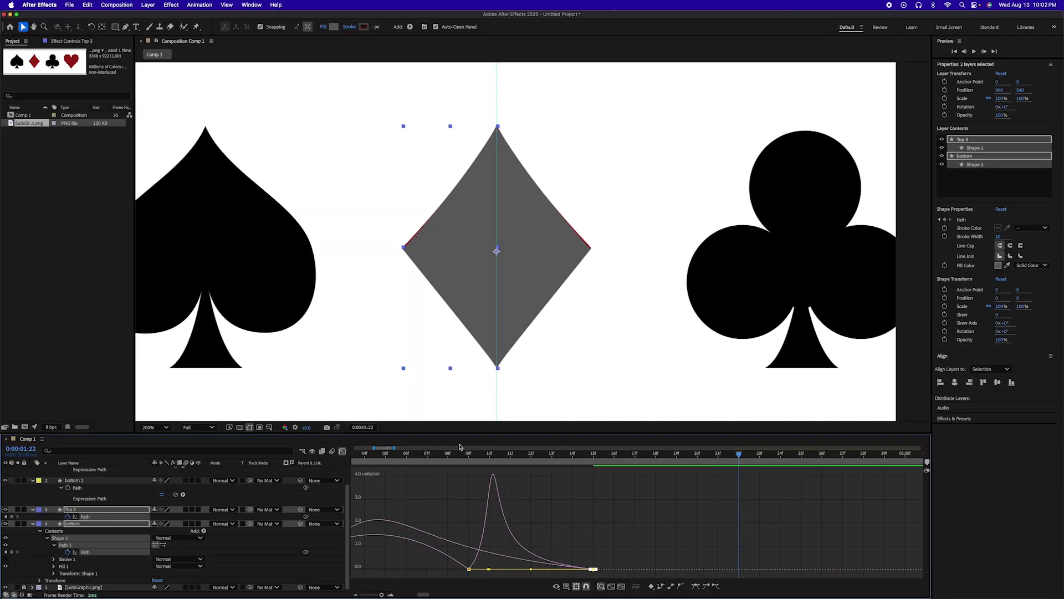
Play back the eased spade-to-diamond morph several times and examine its motion around 0:00:00:25
key("space")
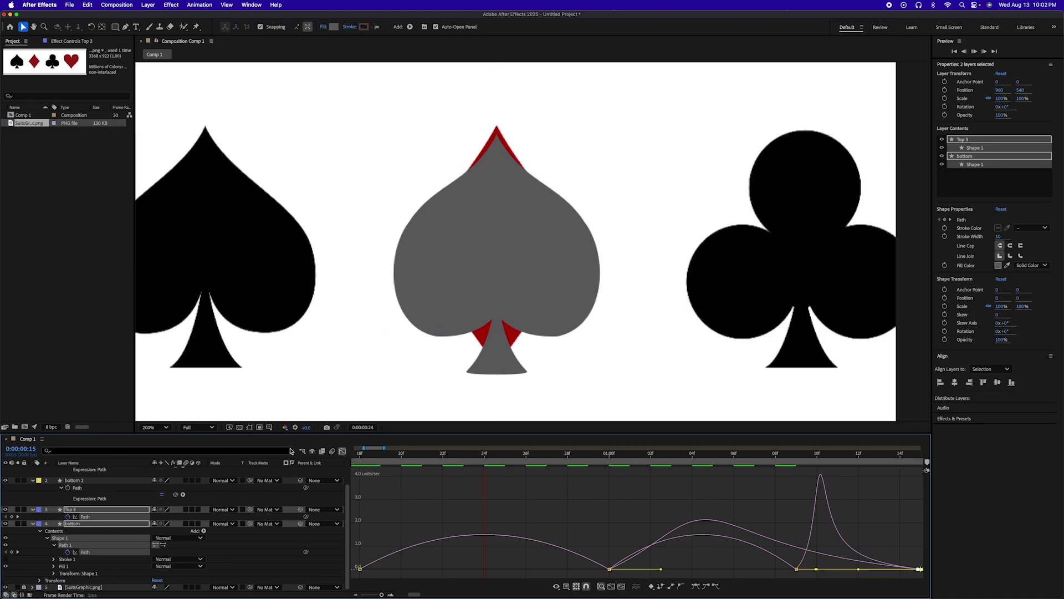
key("space")
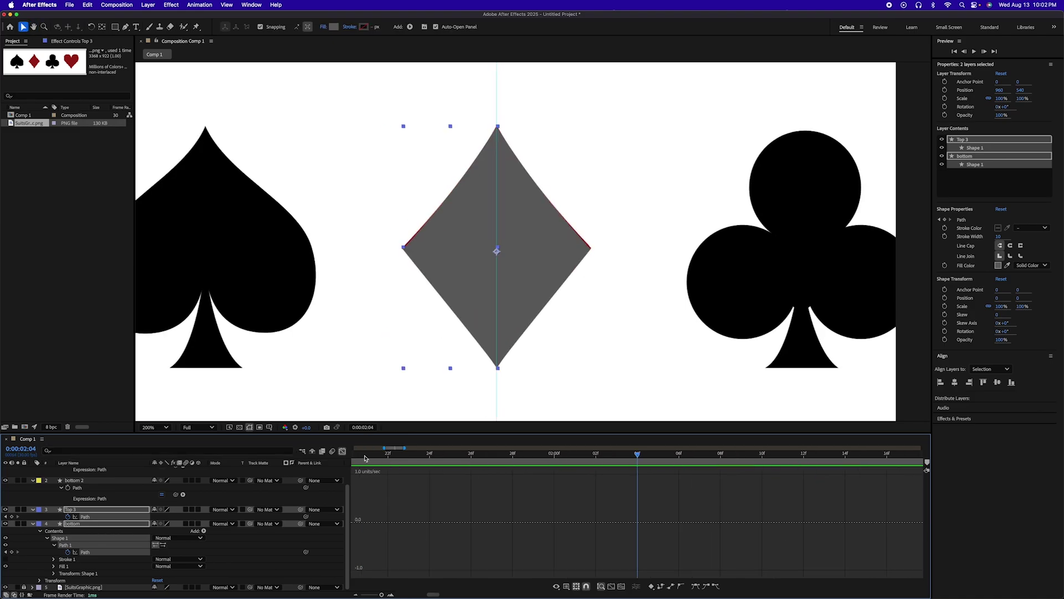
key("space")
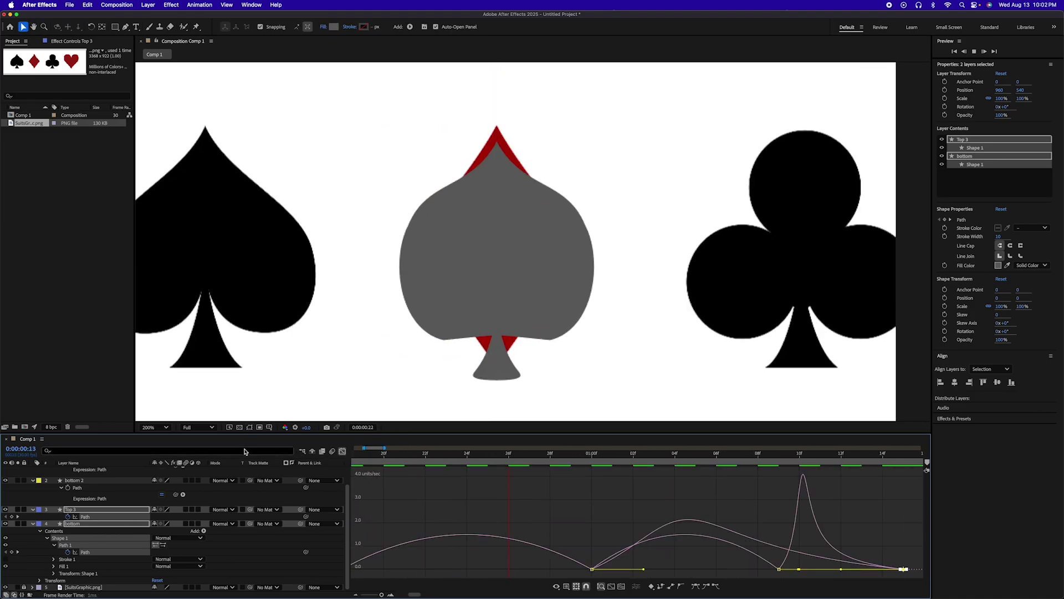
key("space")
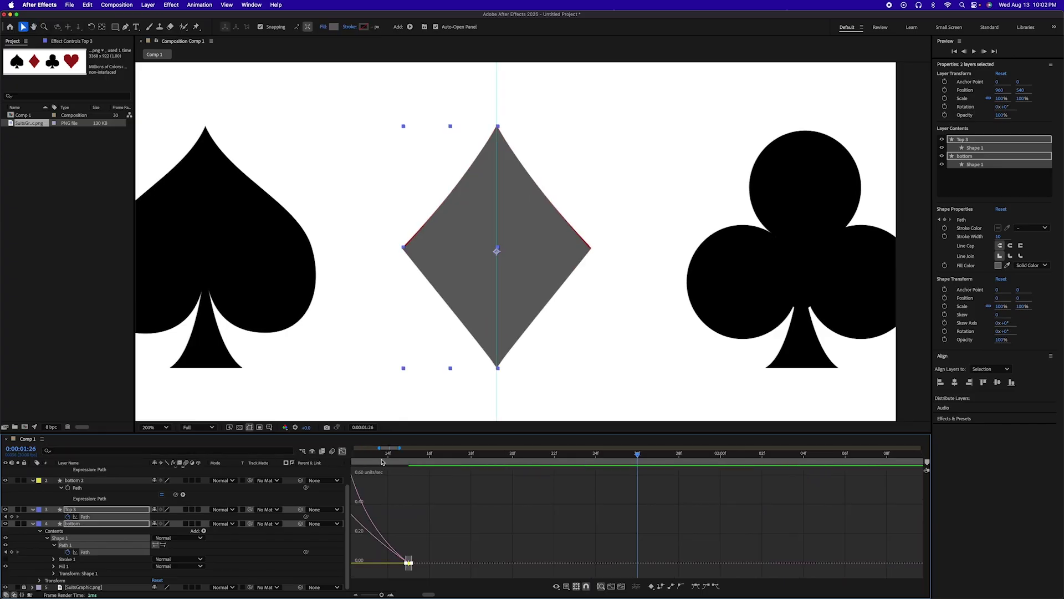
key("space")
key("space")
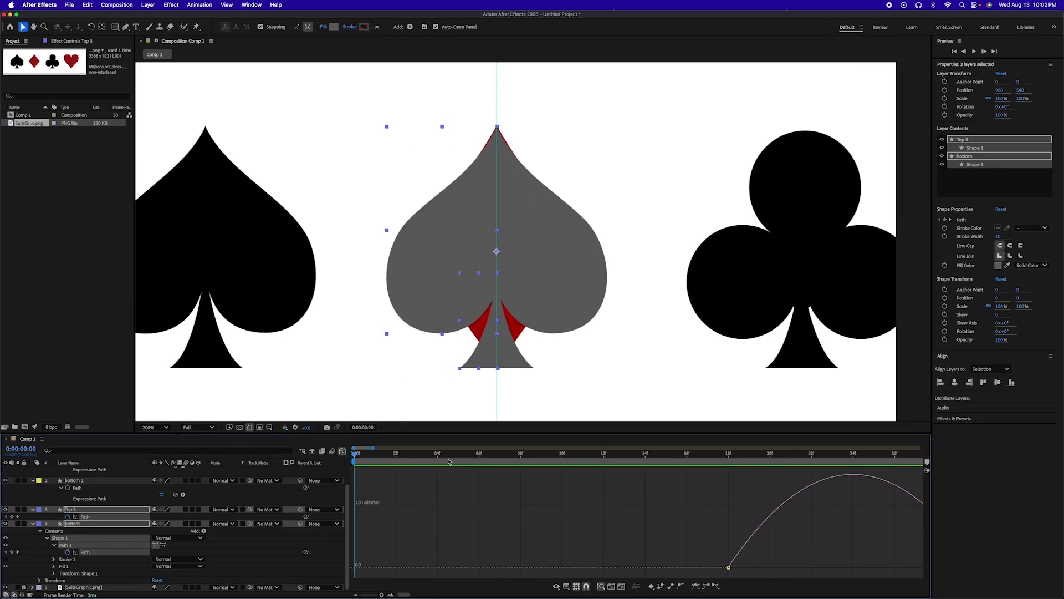
left_click_drag(614, 465, 868, 483)
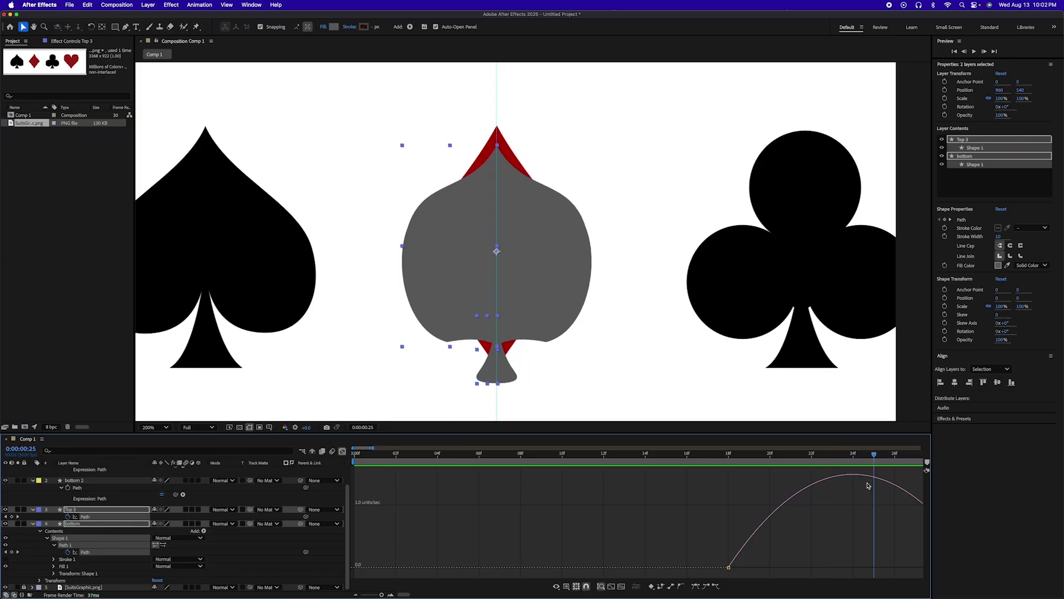
scroll(847, 530, "right", 5)
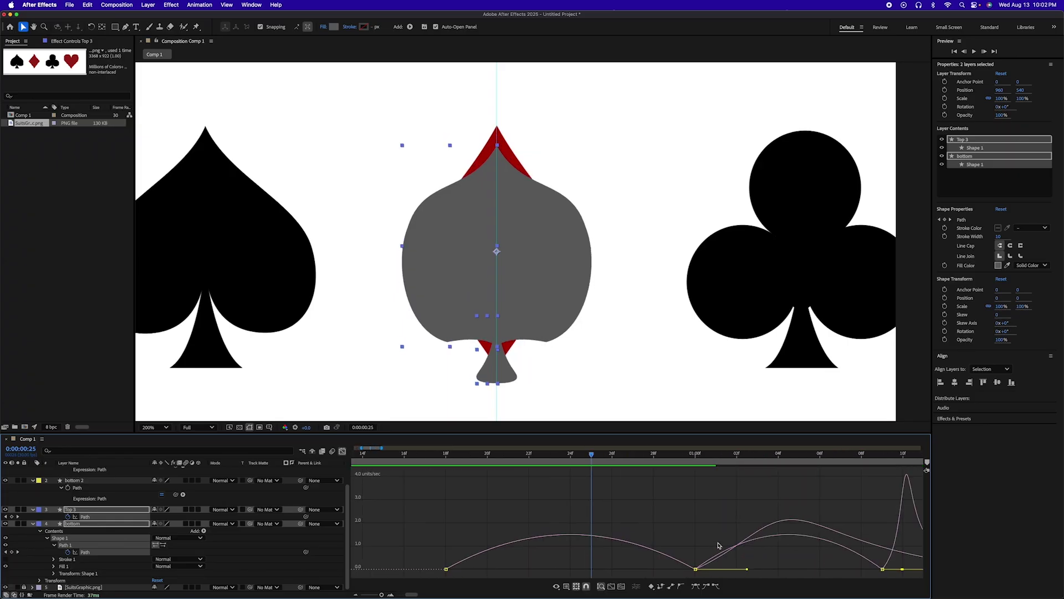
Lengthen the eases on both sides of the 0:00:01:00 path keyframes and shorten the incoming ease of the Top 3 keyframe at 0:00:01:09
left_click_drag(721, 543, 611, 567)
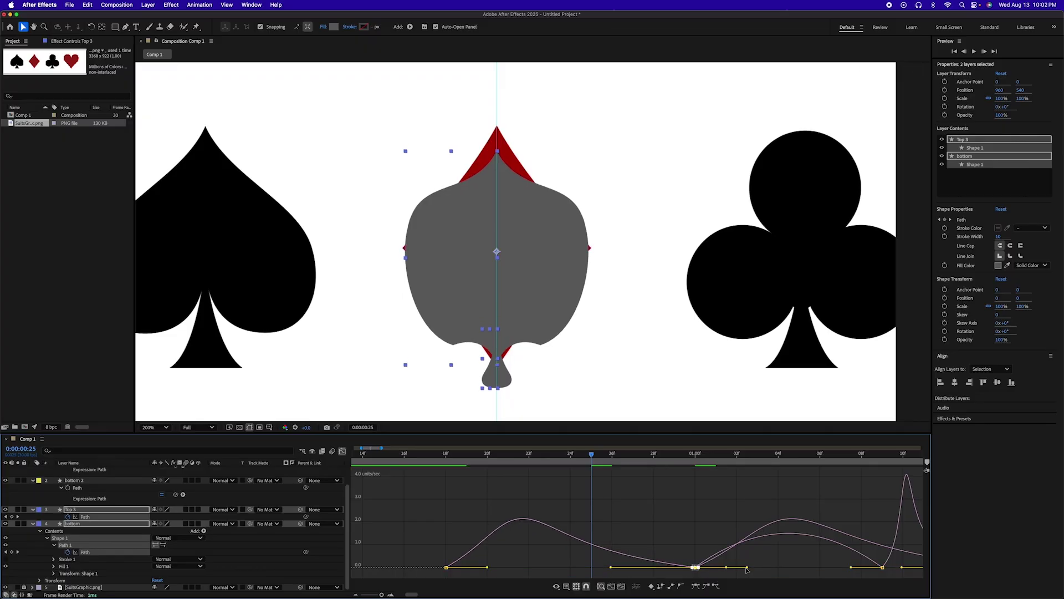
left_click_drag(746, 567, 787, 567)
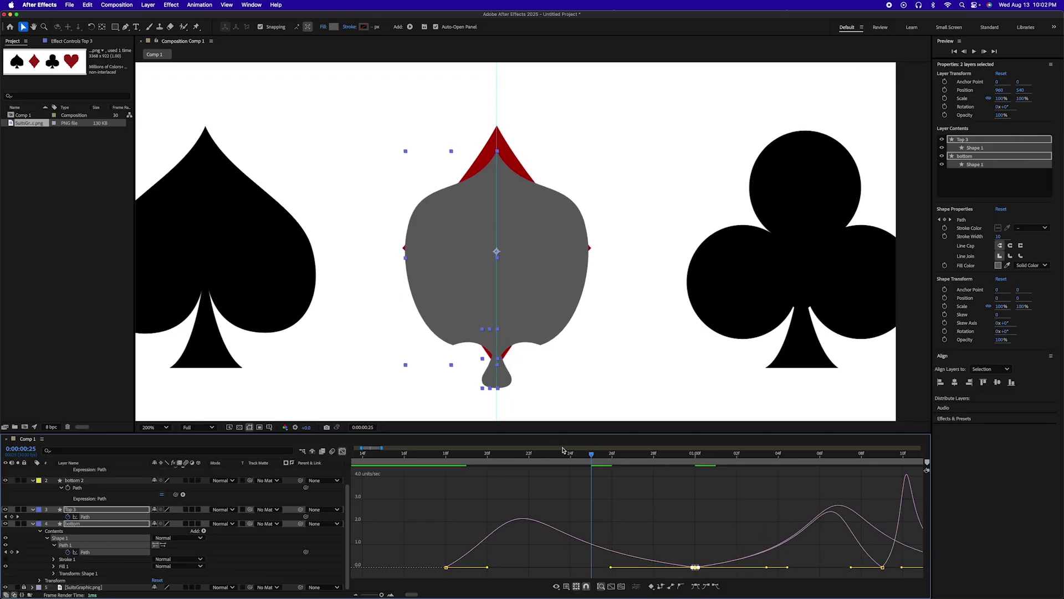
left_click_drag(591, 455, 840, 484)
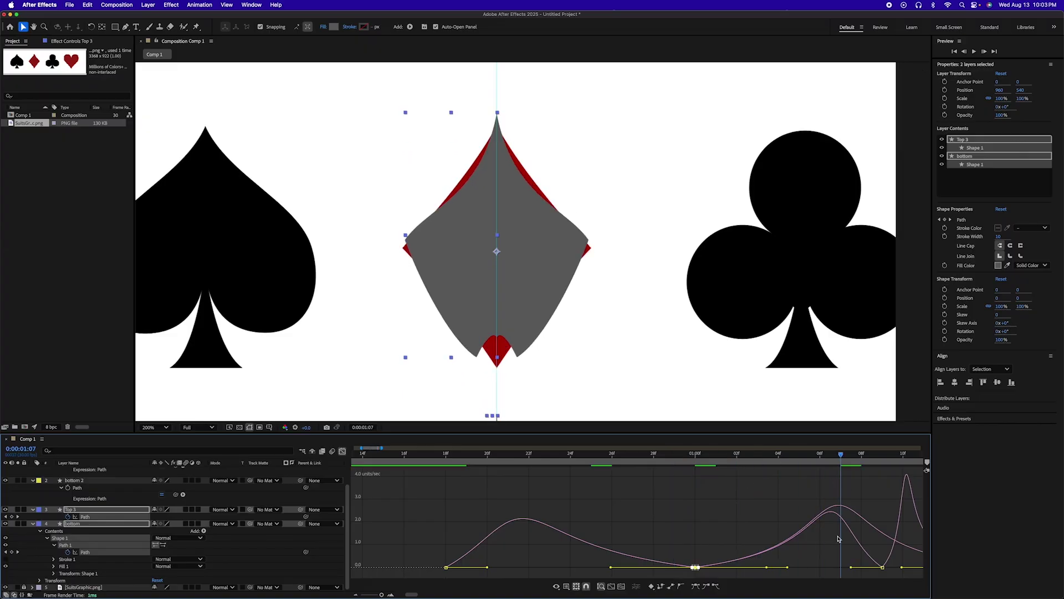
scroll(831, 515, "right", 5)
left_click_drag(665, 545, 712, 575)
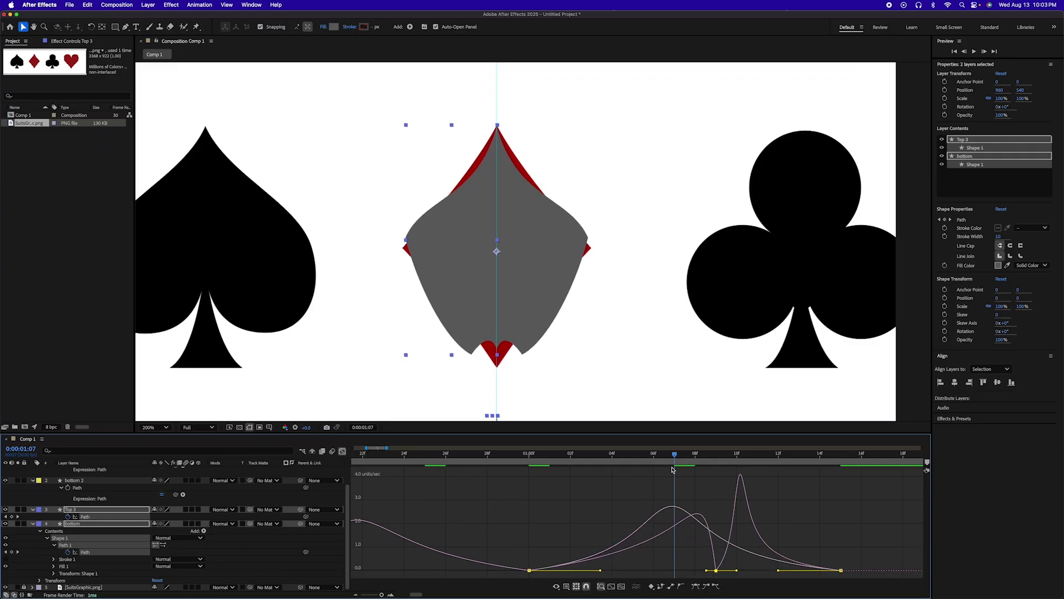
Play back the re-eased spade-to-diamond morph from around 0:00:00:27 and fit its speed curves into view
left_click_drag(672, 470, 459, 465)
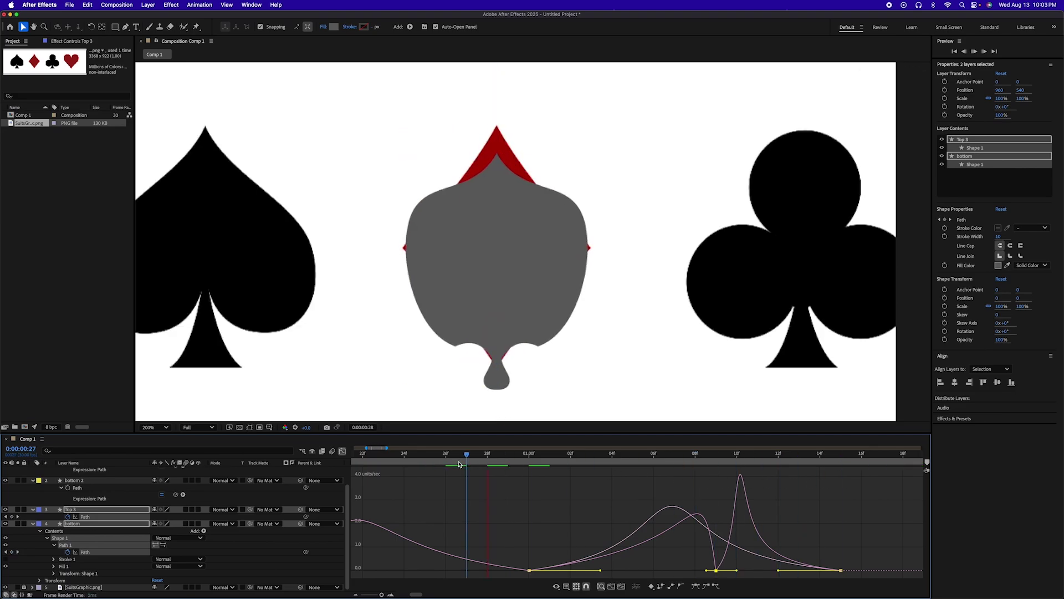
key("space")
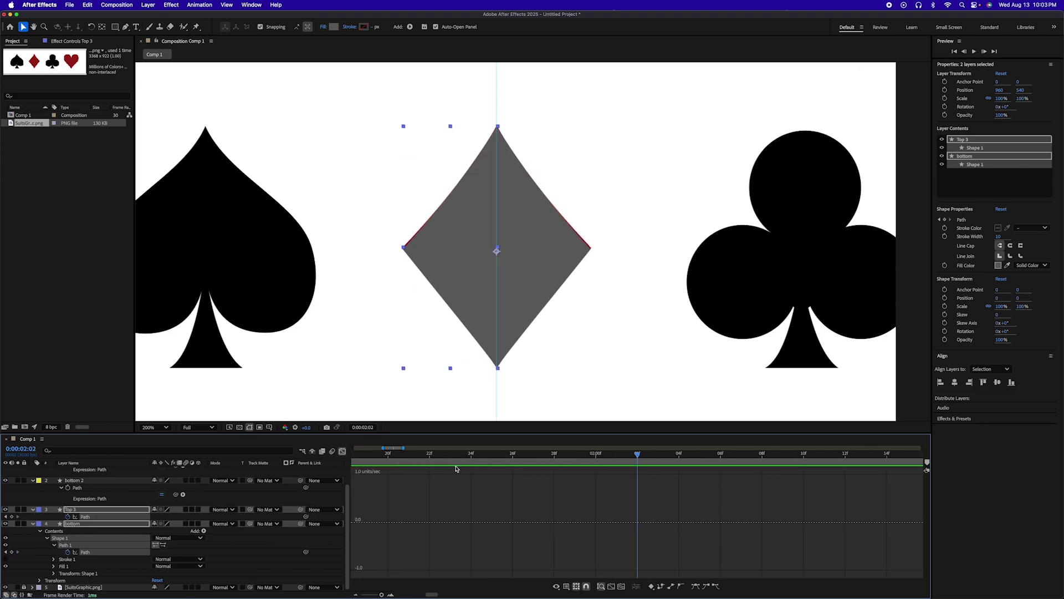
key("space")
key("minus")
key("minus")
key("minus")
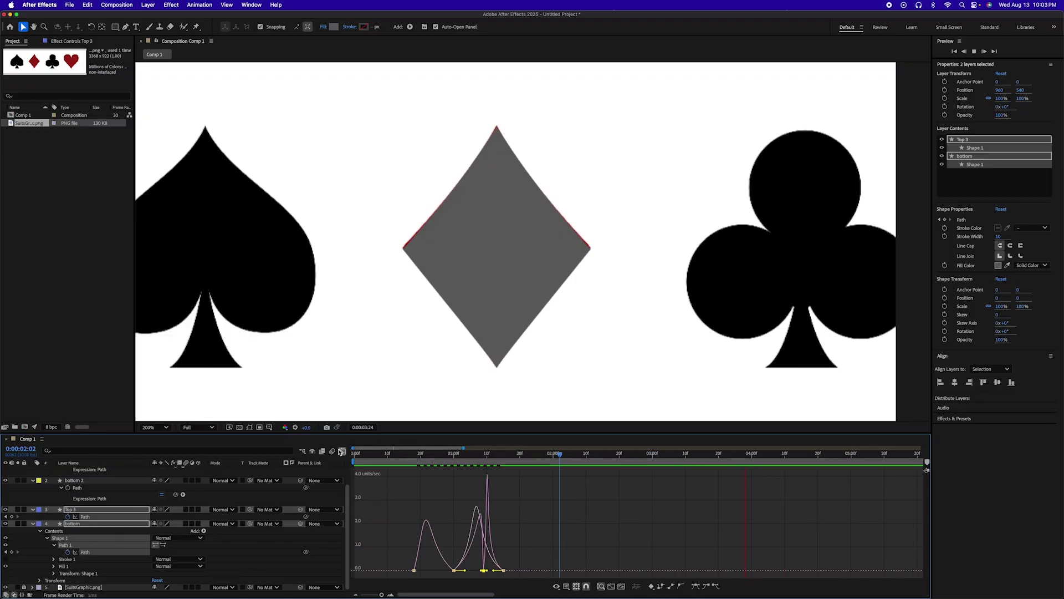
Switch the timeline from the speed graph back to keyframes and replay the morph from the start of the composition
left_click(343, 451)
key("Home")
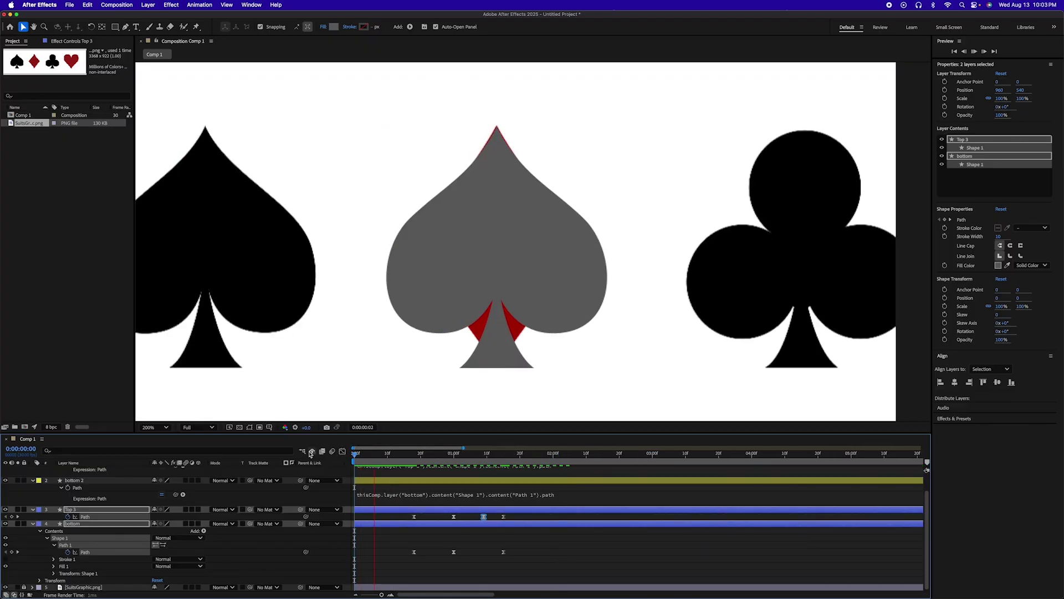
key("space")
key("space")
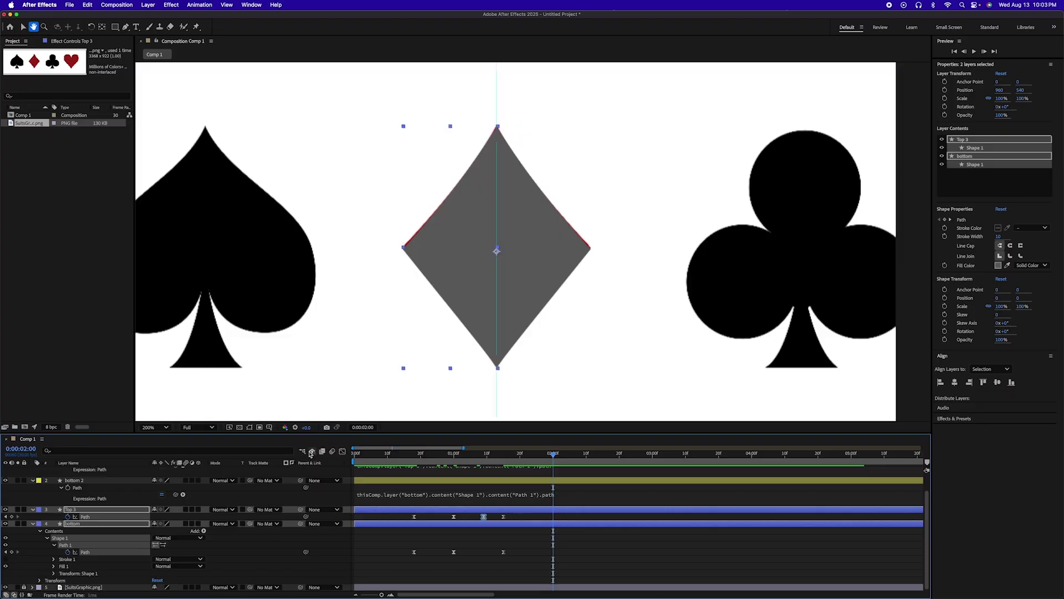
left_click(358, 453)
key("space")
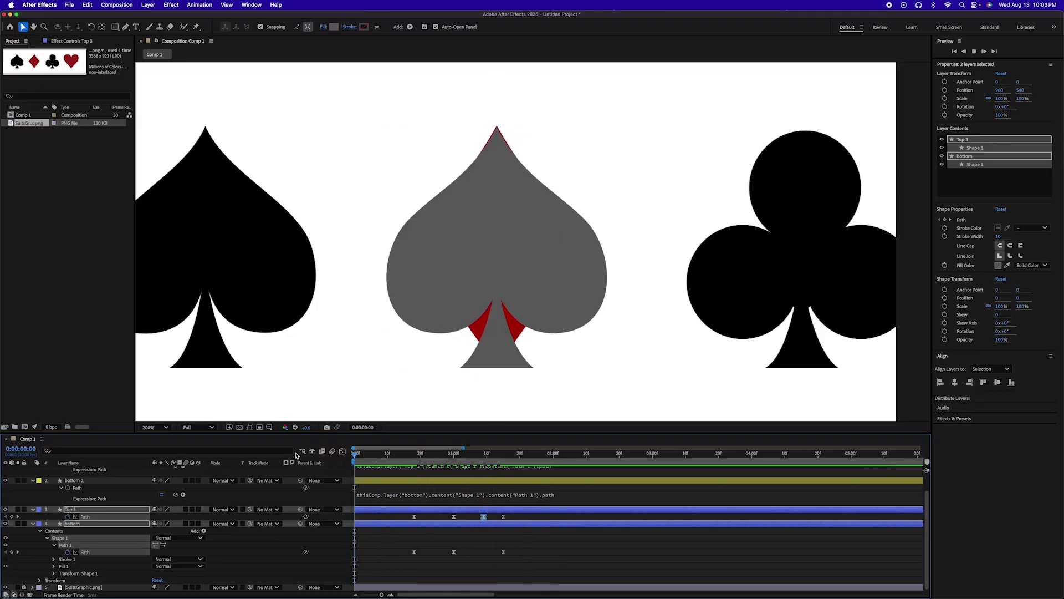
key("space")
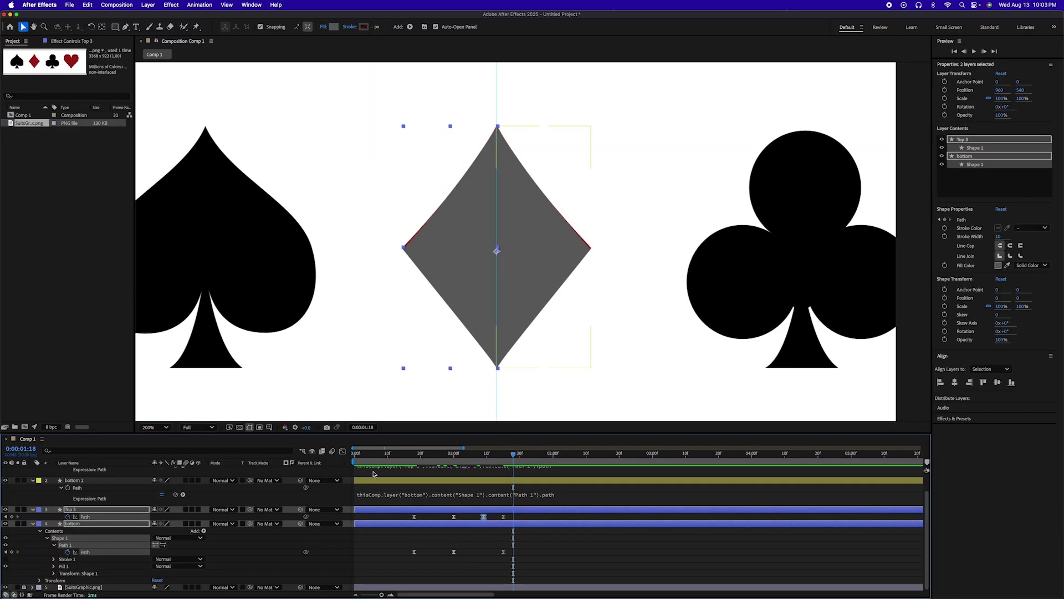
Add path keyframes holding the diamond shape on the Top 3 and bottom layers at 0:00:03:00
left_click(619, 453)
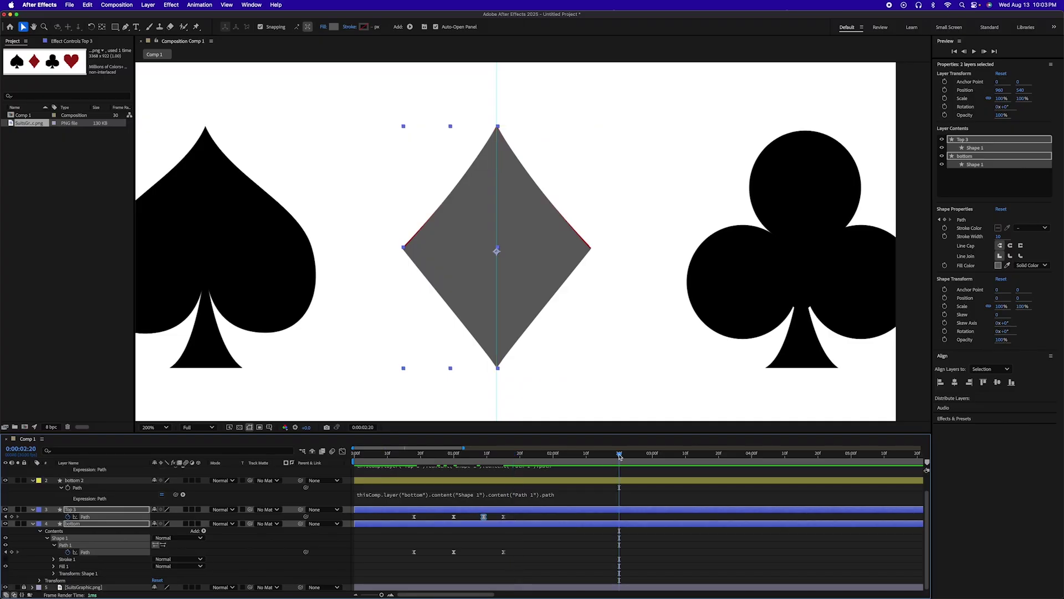
left_click_drag(619, 456, 653, 455)
left_click(504, 516)
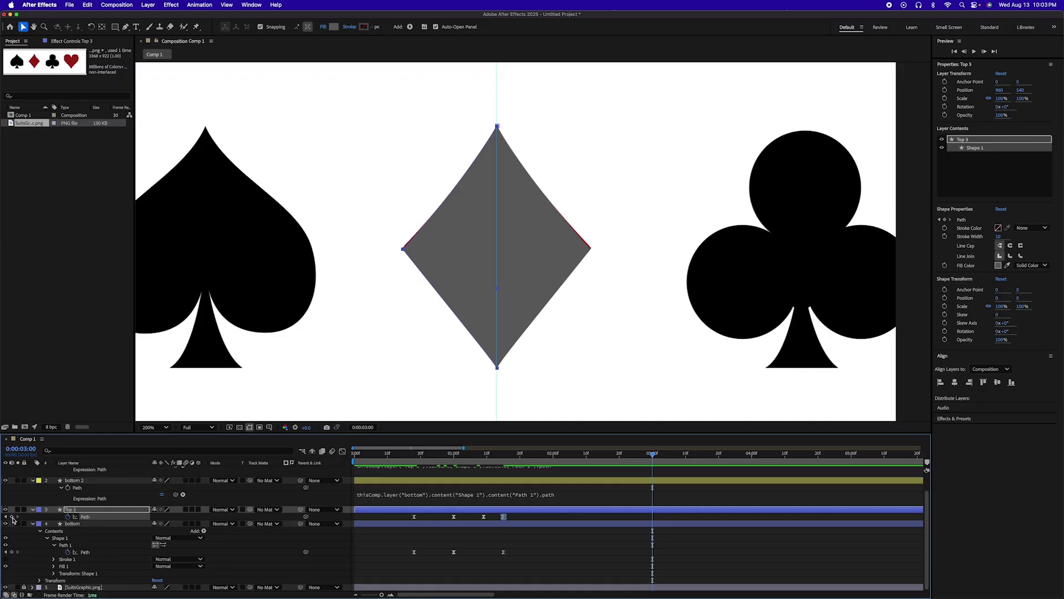
left_click(12, 517)
left_click(80, 524)
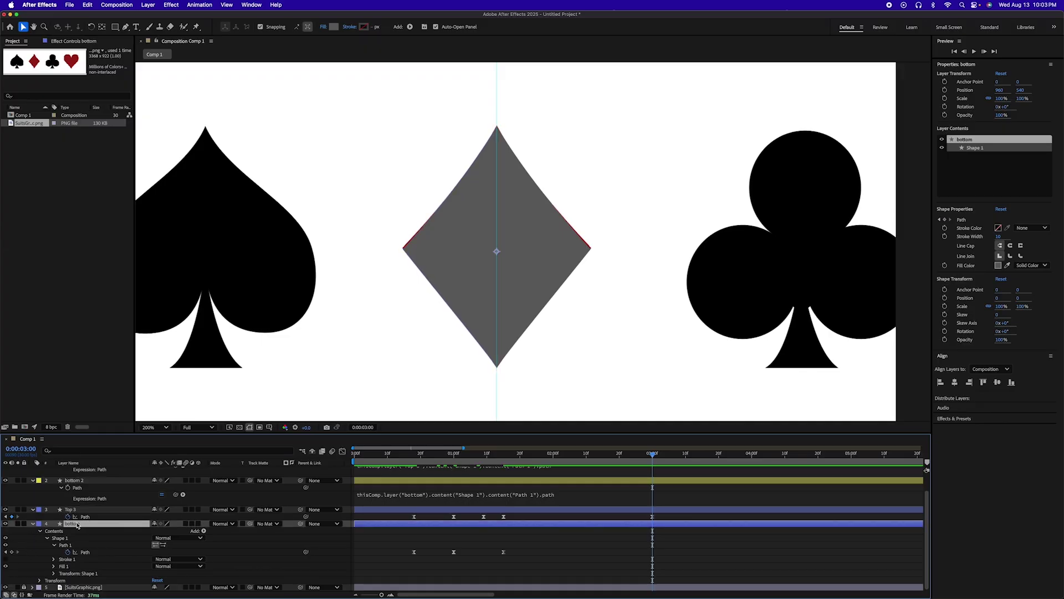
key("u")
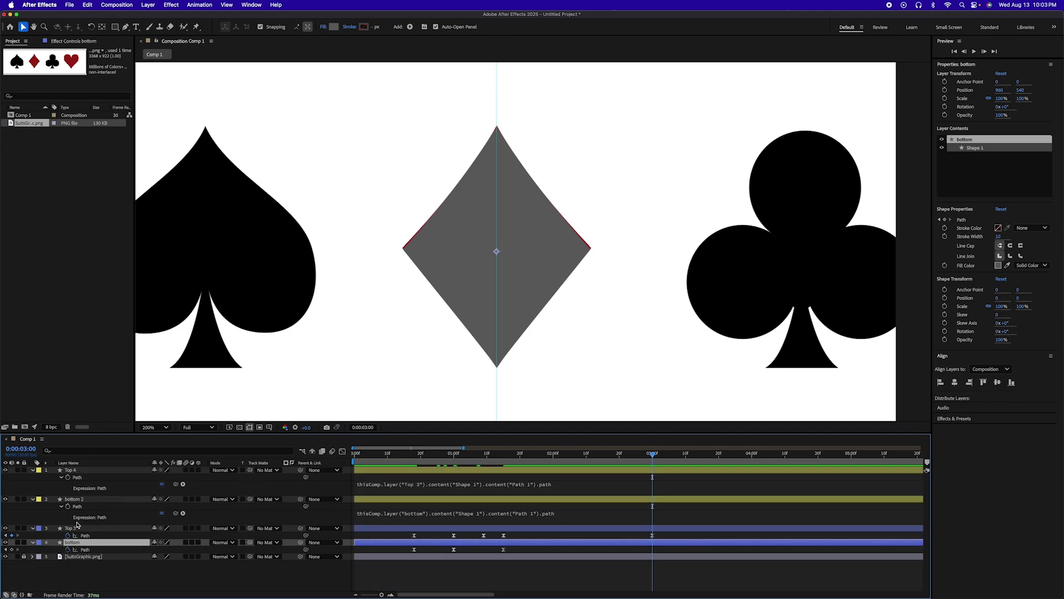
left_click(12, 550)
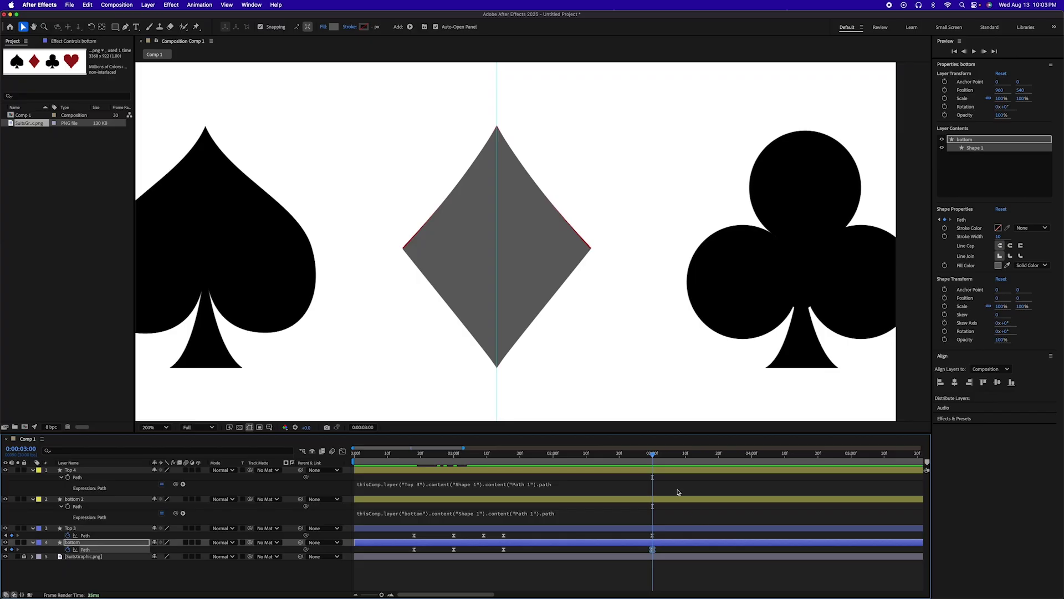
Unlock SuitsGraphic.png at about 0:00:03:18, shift it so the club sits centred behind the diamond, and lock it again
left_click_drag(654, 456, 716, 454)
left_click(22, 557)
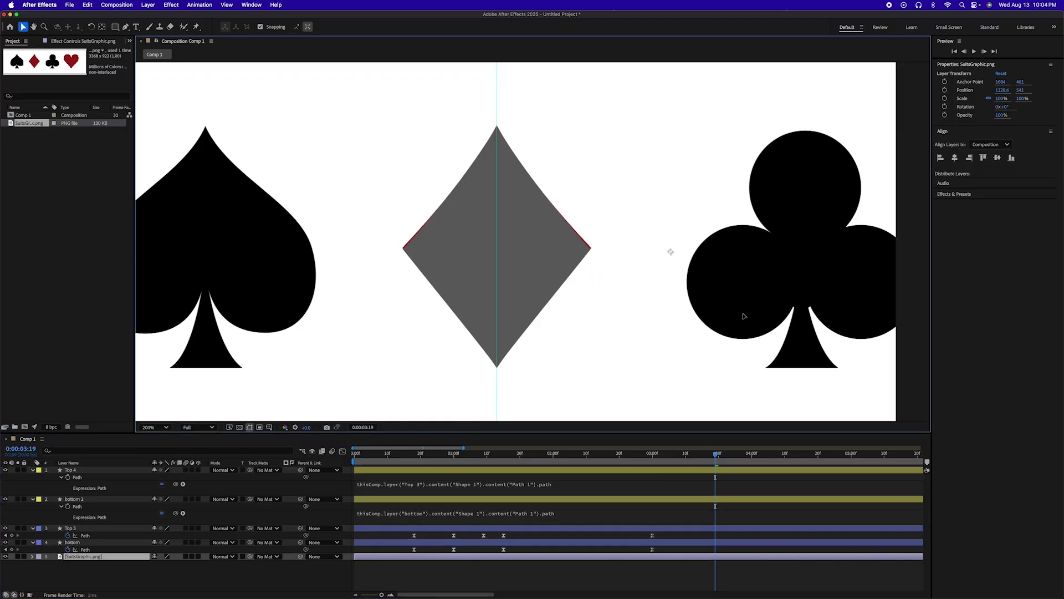
left_click_drag(782, 311, 480, 304)
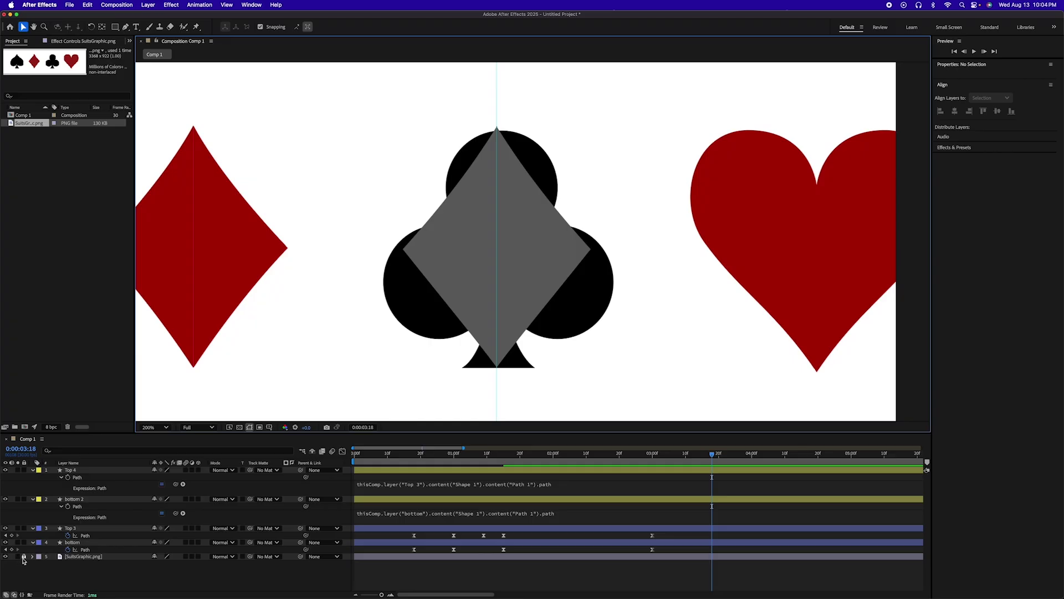
left_click(719, 471)
left_click(679, 428)
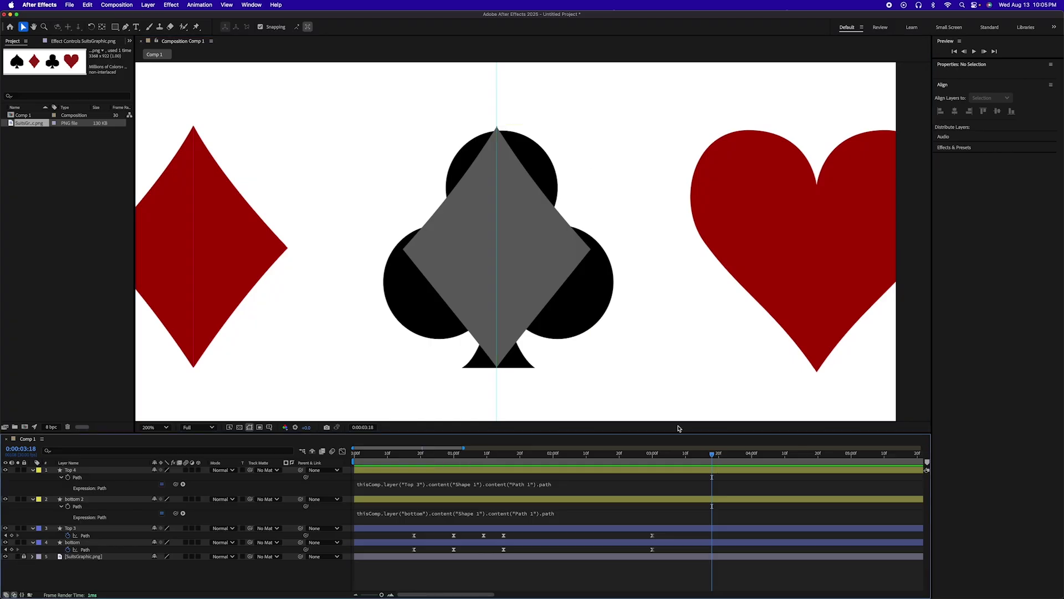
At 0:00:03:17, stretch the Top 3 path's outer corner far outward and flatten its upper and lower points into smooth curves
key("comma")
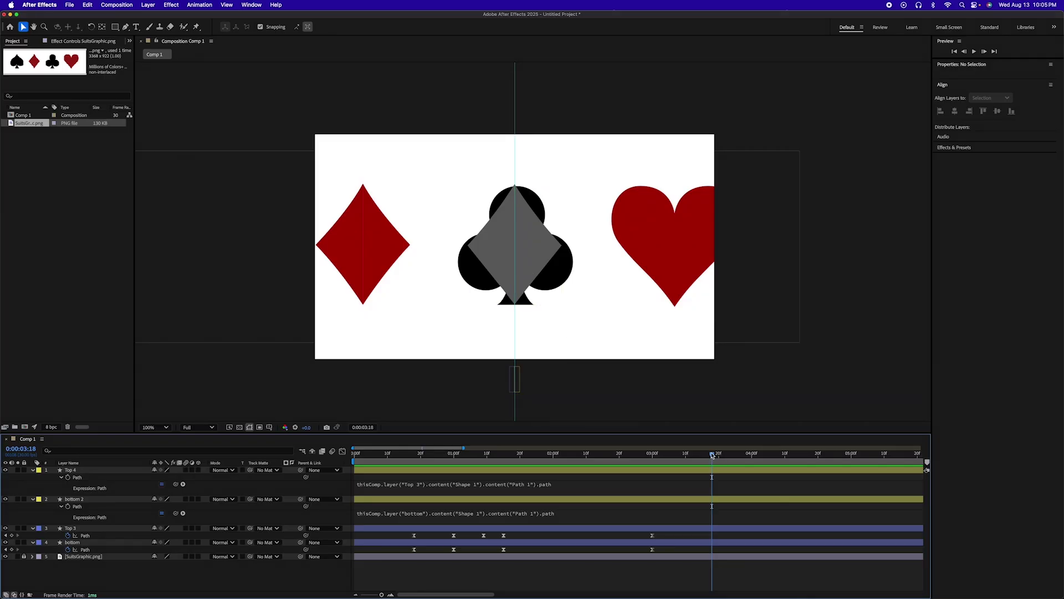
left_click_drag(712, 455, 708, 456)
left_click(717, 530)
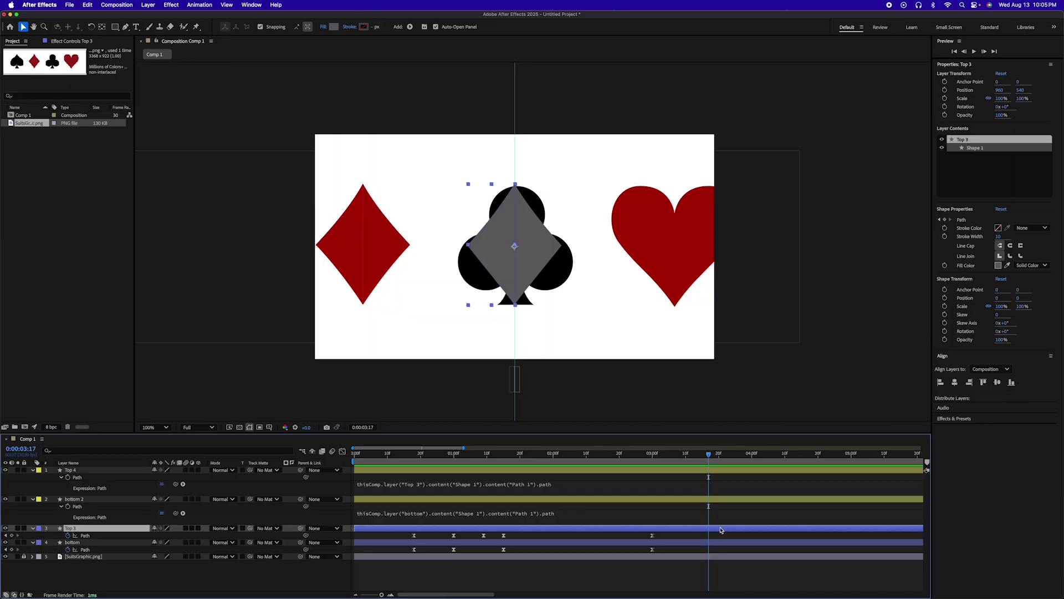
left_click(485, 287)
left_click(514, 185)
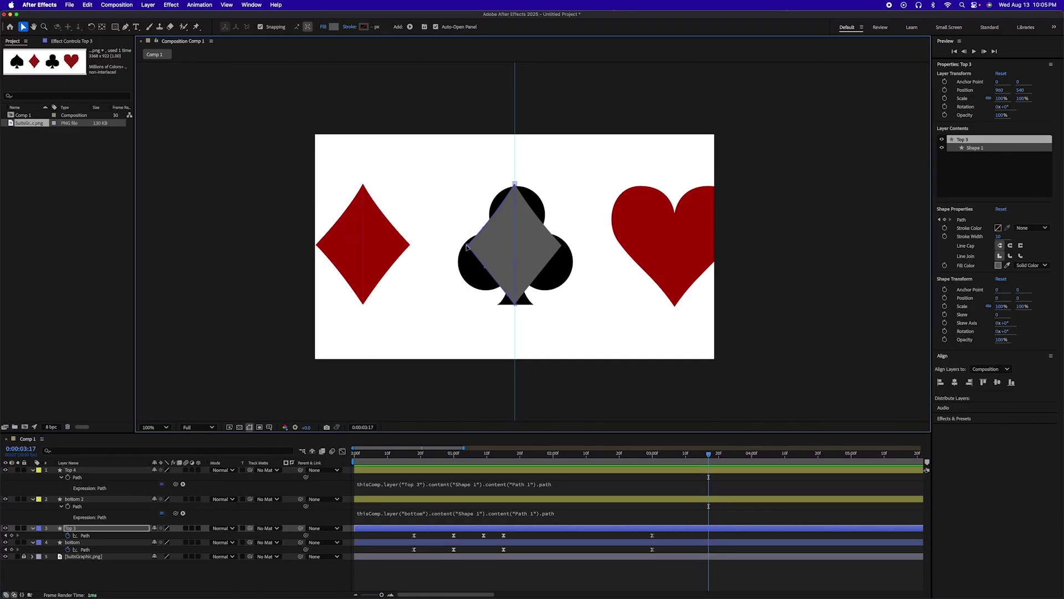
left_click_drag(467, 247, 431, 242)
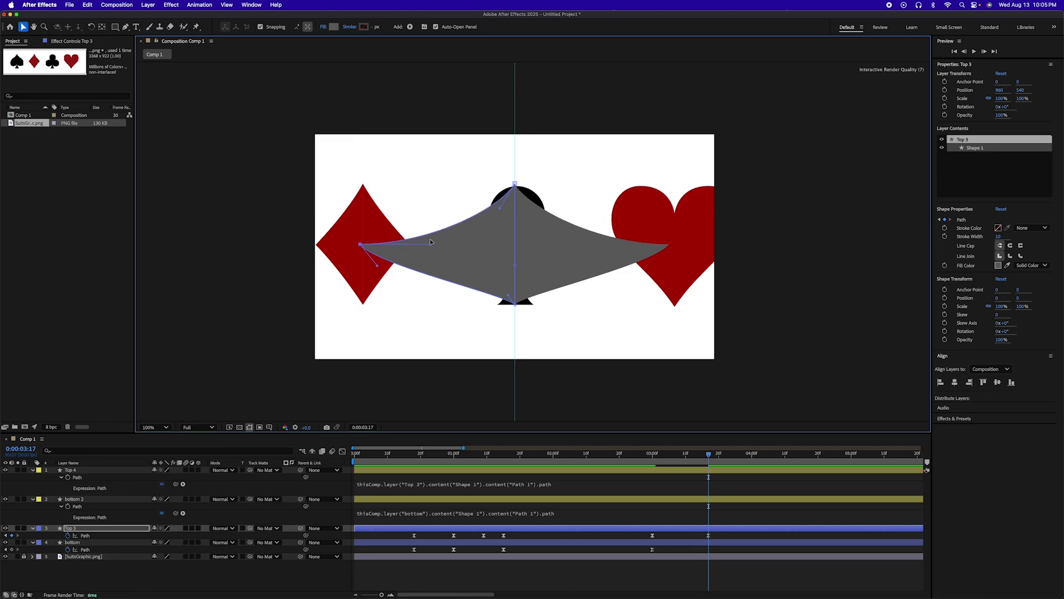
left_click_drag(377, 266, 435, 247)
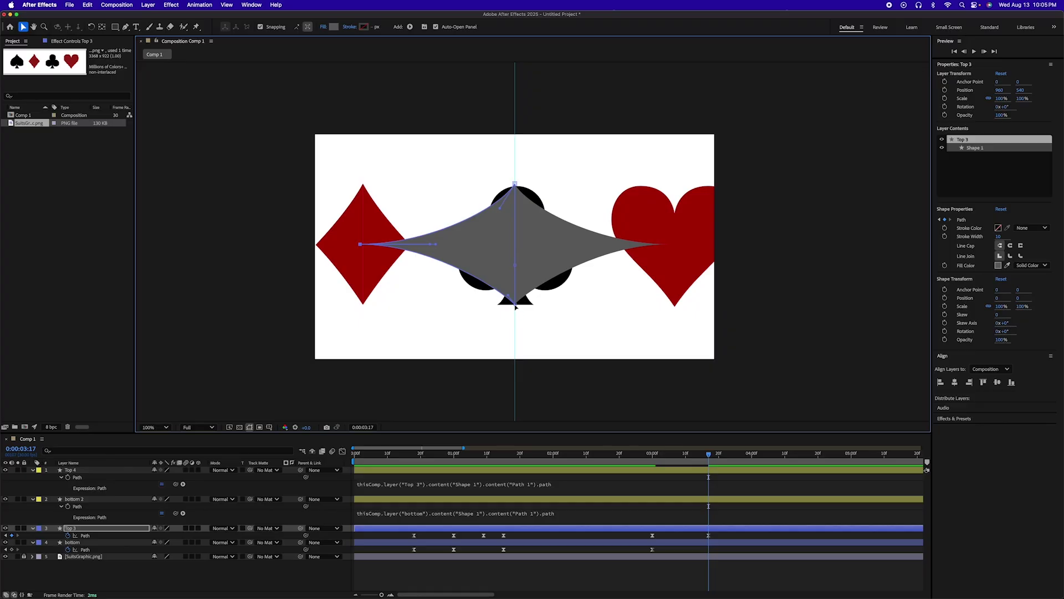
left_click_drag(515, 306, 457, 280)
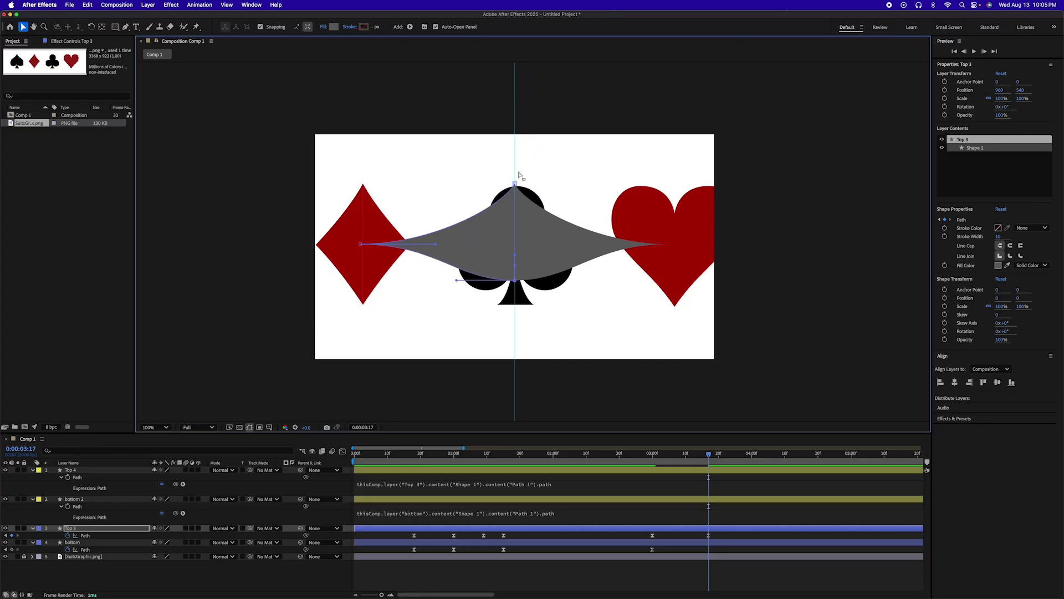
left_click_drag(515, 184, 476, 231)
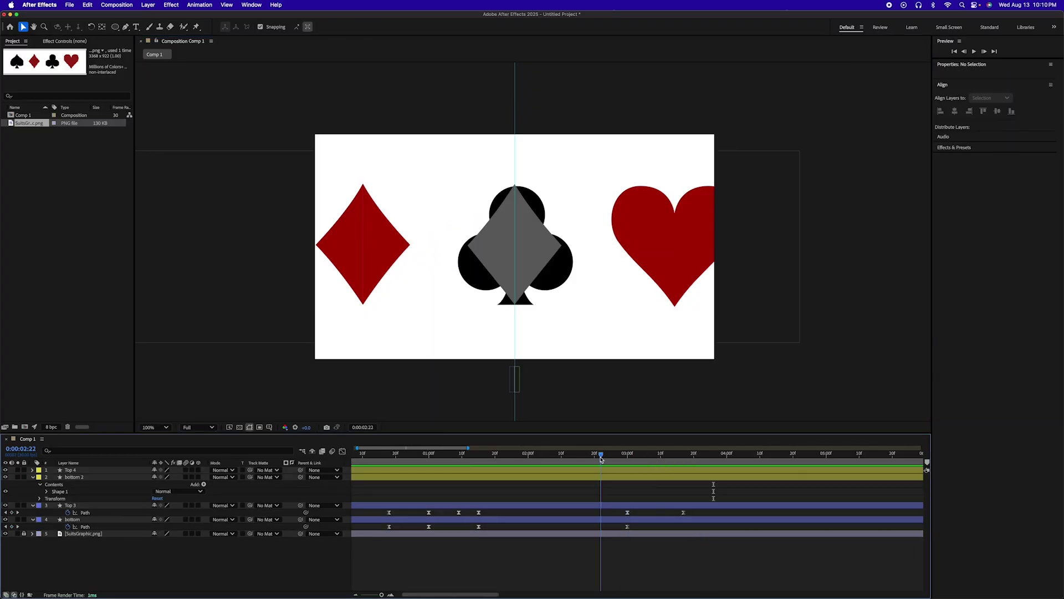
At 0:00:03:26, pull the Top 3 path's outer point inward and contract its curves into a small oval at the club's centre
left_click_drag(600, 454, 714, 469)
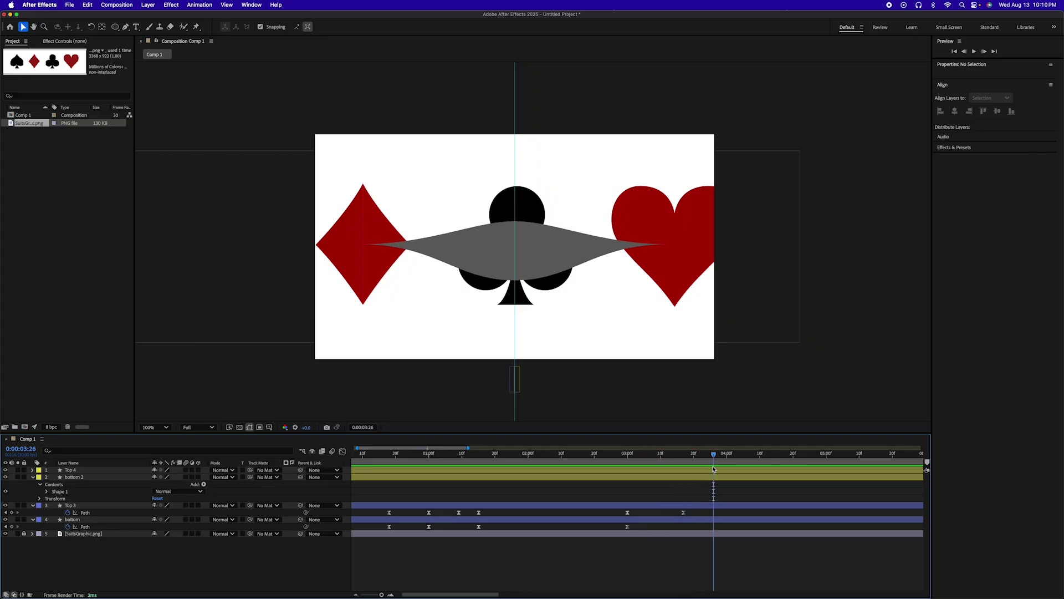
scroll(590, 515, "right", 5)
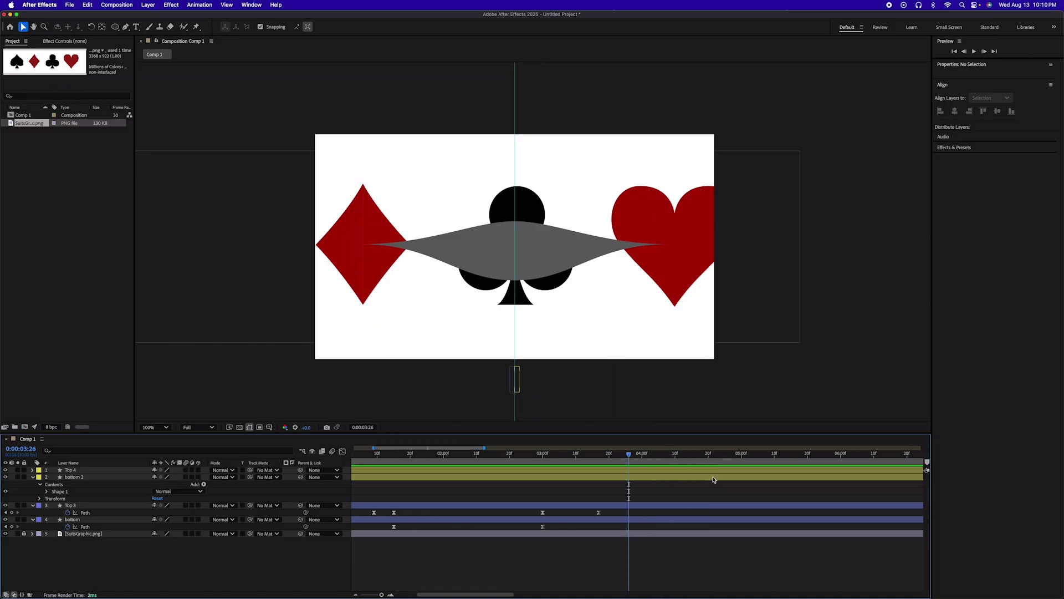
left_click(584, 507)
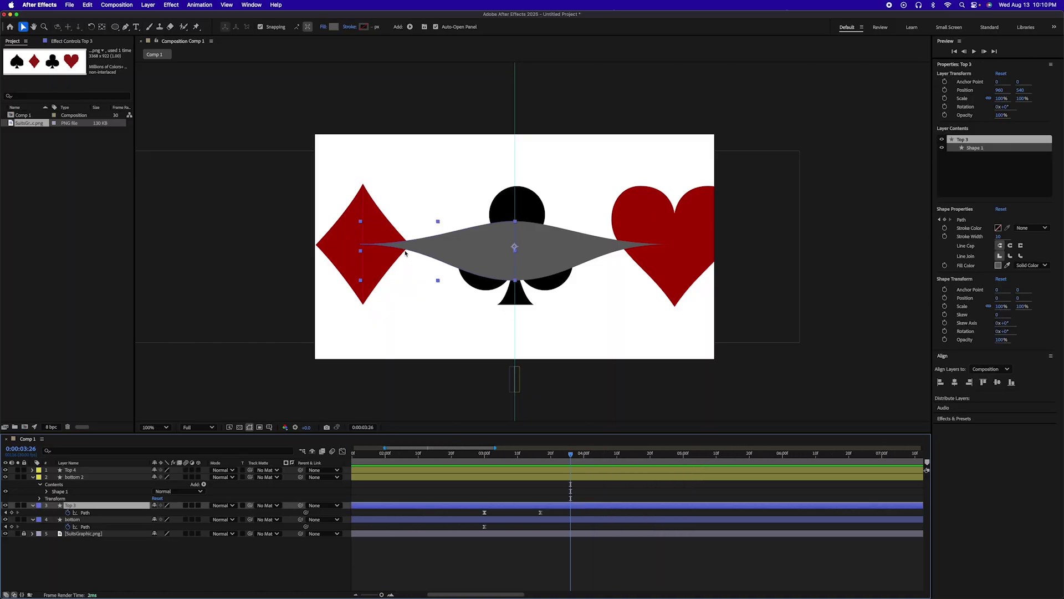
left_click(406, 253)
left_click(361, 246)
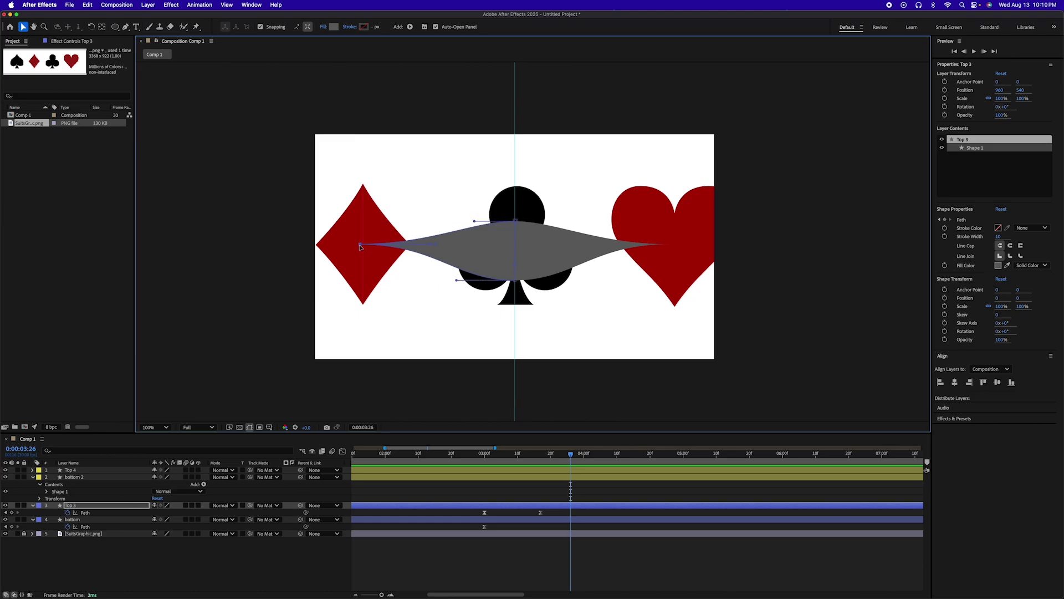
left_click_drag(362, 245, 506, 255)
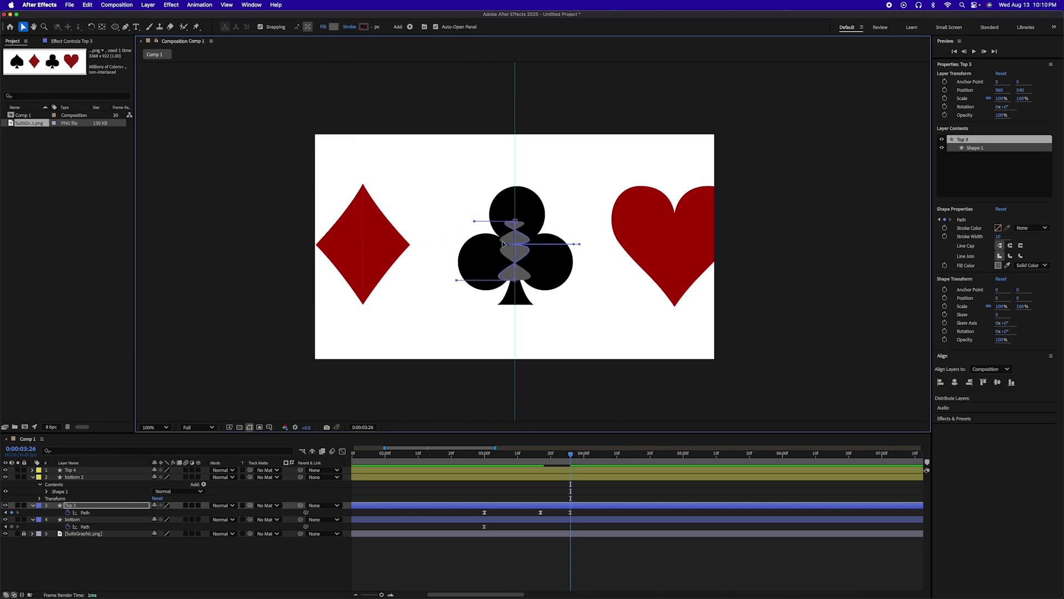
left_click_drag(573, 247, 506, 236)
left_click_drag(458, 279, 511, 271)
At 0:00:04:03, raise the Top 3 path's upper and lower points and round its curves to fit the club's upper lobe
left_click_drag(570, 454, 597, 478)
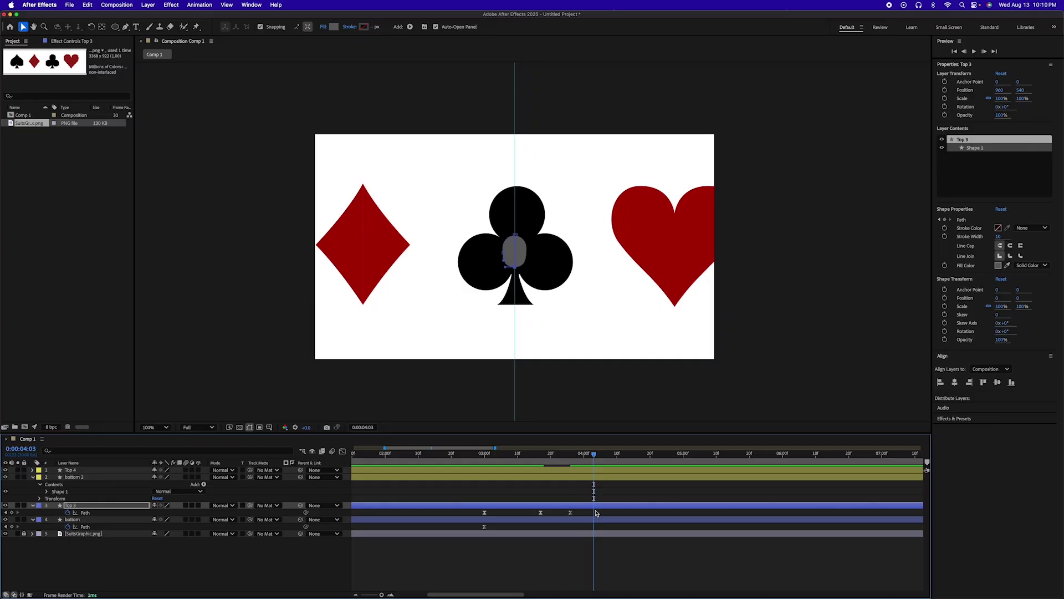
left_click_drag(515, 236, 516, 192)
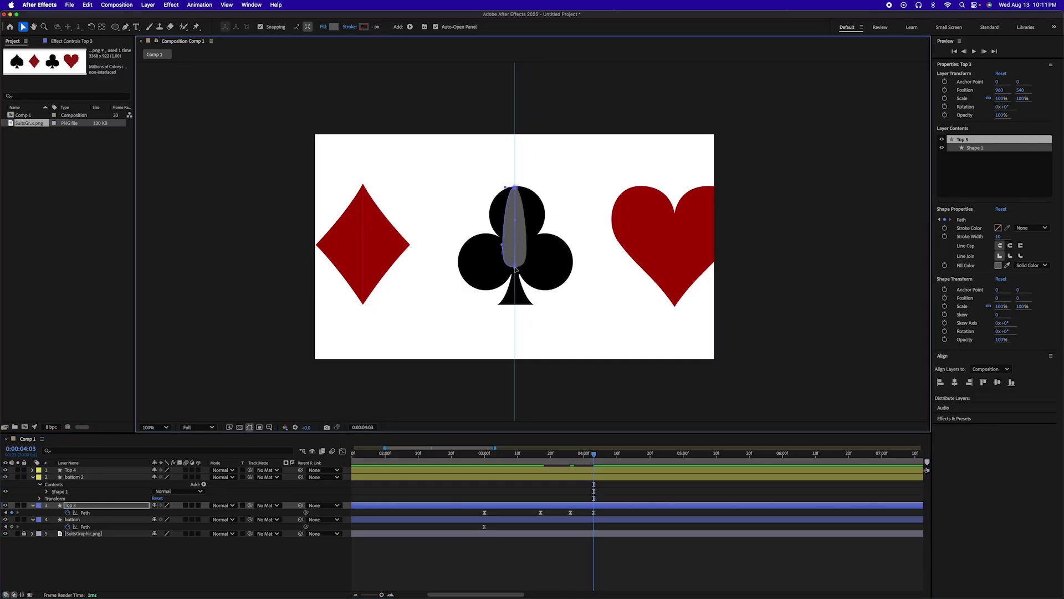
left_click_drag(515, 268, 519, 237)
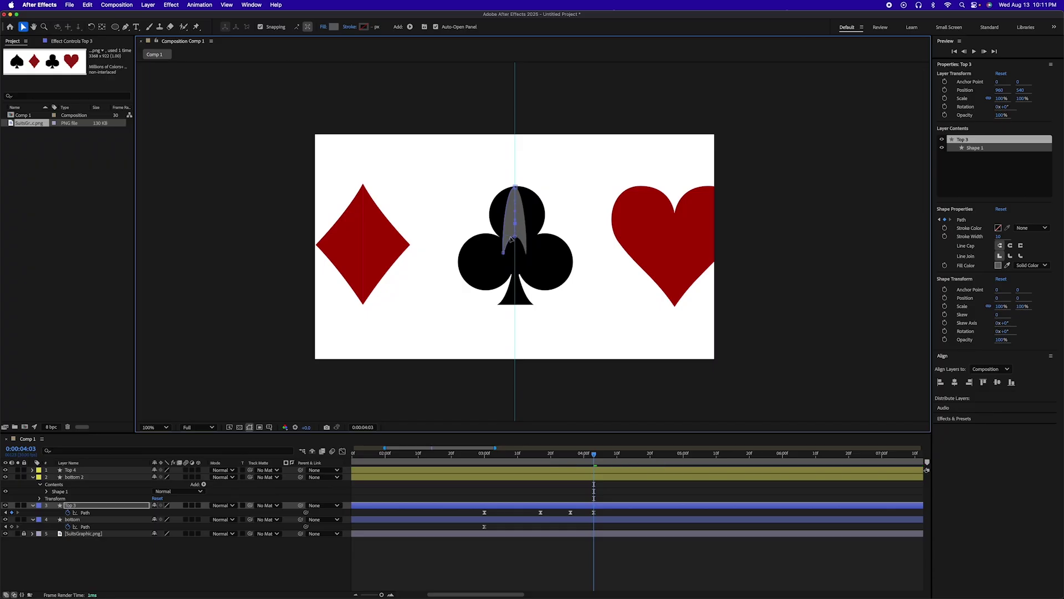
mouse_move(503, 253)
left_mouse_down()
mouse_move(489, 216)
mouse_move(490, 237)
mouse_move(516, 242)
left_mouse_up()
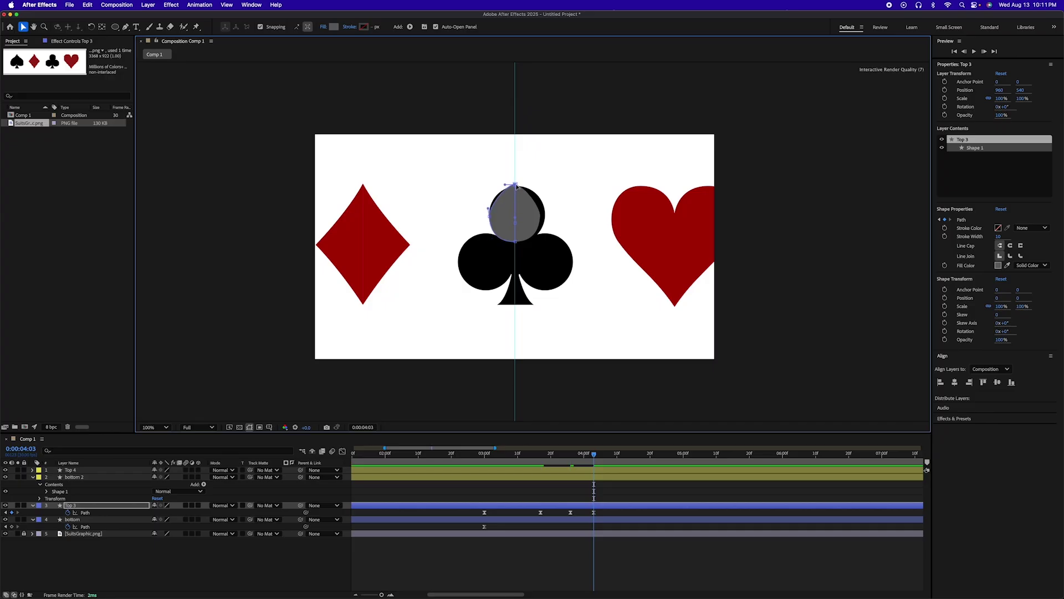
left_click_drag(505, 187, 499, 187)
mouse_move(614, 455)
left_mouse_down()
mouse_move(476, 457)
mouse_move(593, 456)
left_mouse_up()
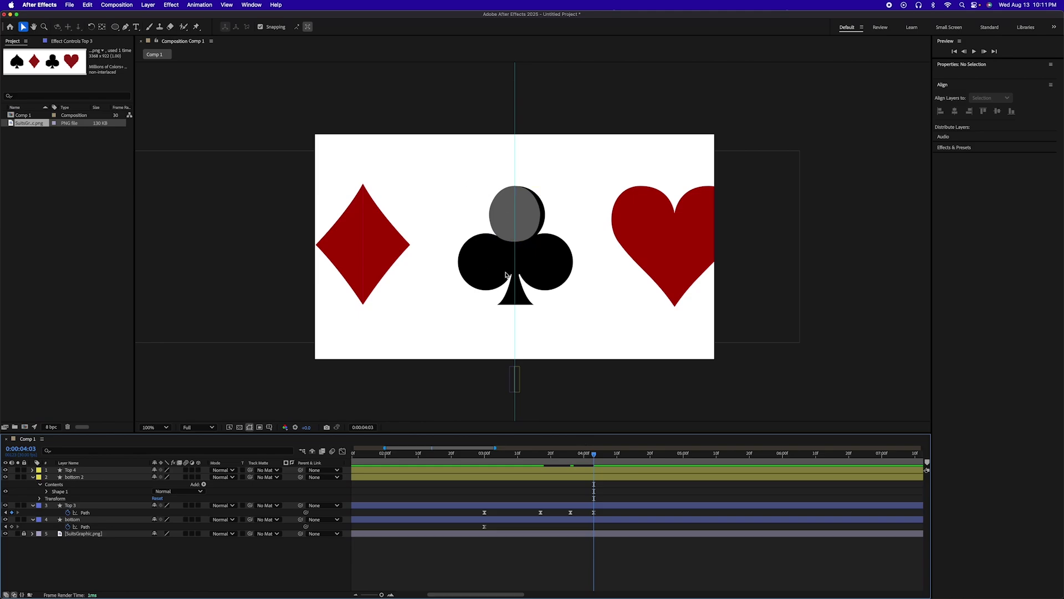
Draw a circle over the club's upper lobe on a new shape layer and trim the layer to start at 0:00:04:03
left_click(115, 28)
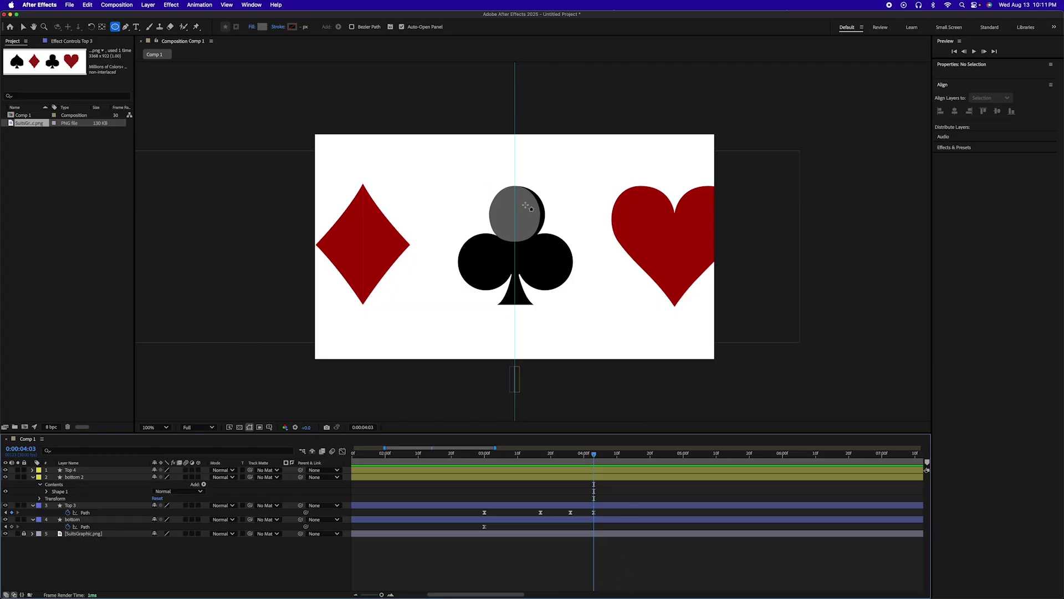
mouse_move(516, 217)
left_mouse_down()
mouse_move(490, 200)
mouse_move(499, 206)
mouse_move(478, 168)
mouse_move(388, 201)
mouse_move(488, 166)
mouse_move(483, 155)
mouse_move(458, 161)
mouse_move(489, 192)
left_mouse_up()
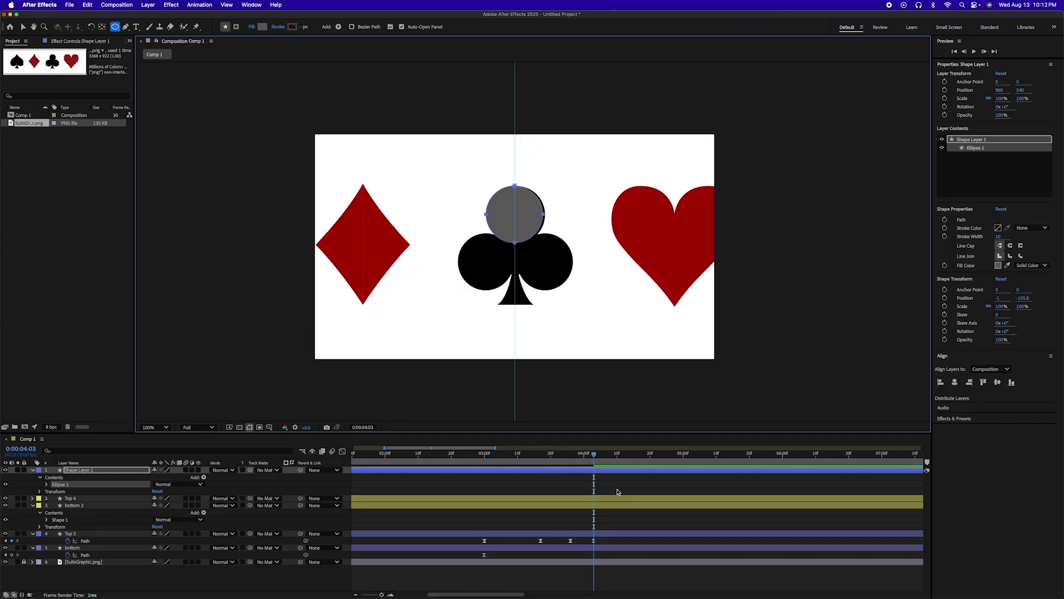
key("alt+bracketleft")
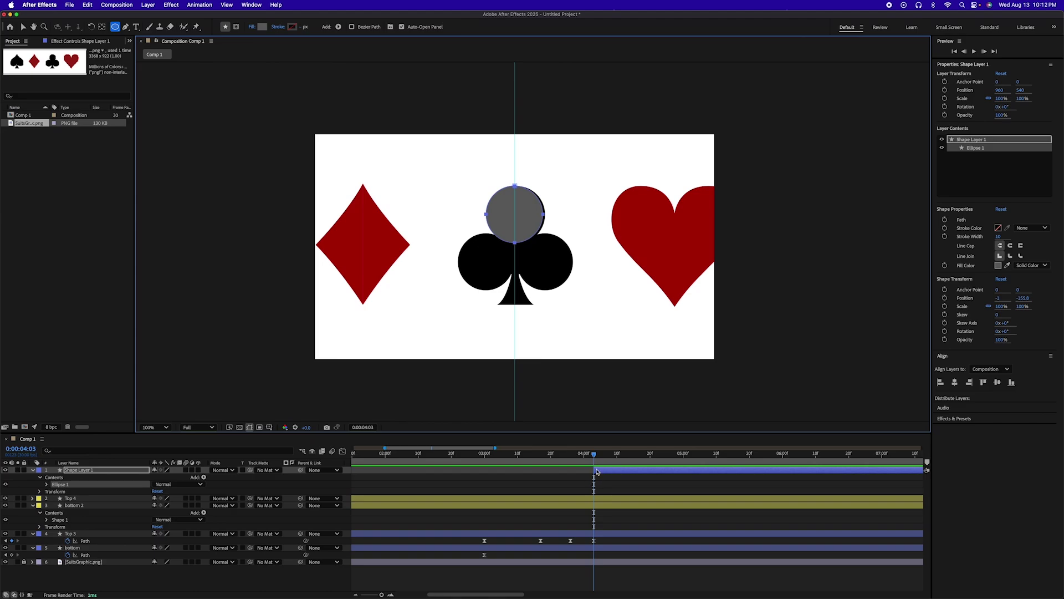
mouse_move(592, 460)
left_mouse_down()
mouse_move(577, 455)
mouse_move(600, 456)
left_mouse_up()
mouse_move(581, 456)
left_mouse_down()
mouse_move(624, 461)
mouse_move(598, 462)
left_mouse_up()
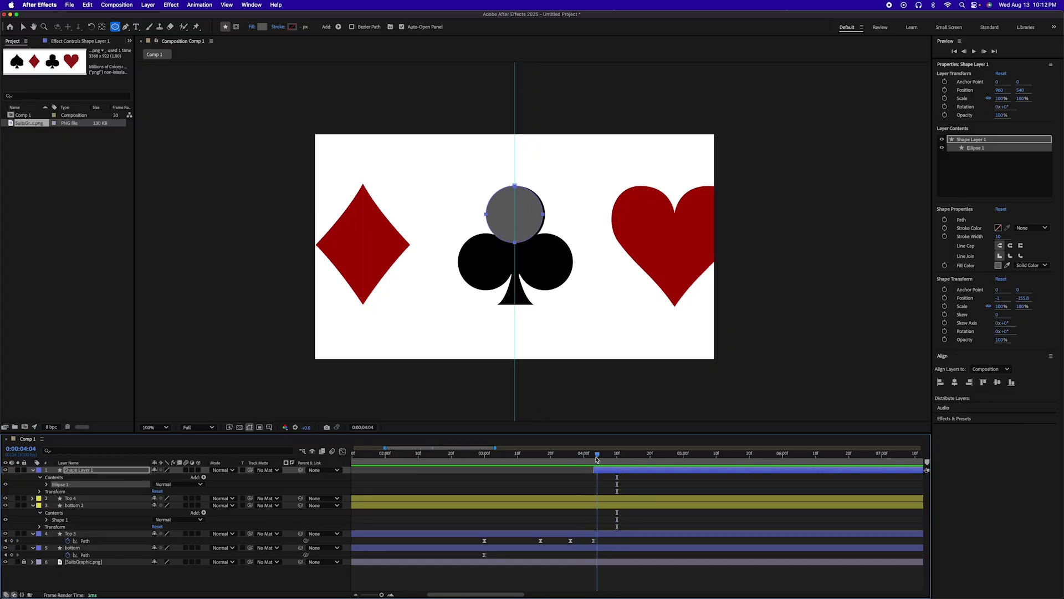
Duplicate the circle layer and add position keyframes to both circle layers at 0:00:04:03
left_click(602, 471)
key("super+d")
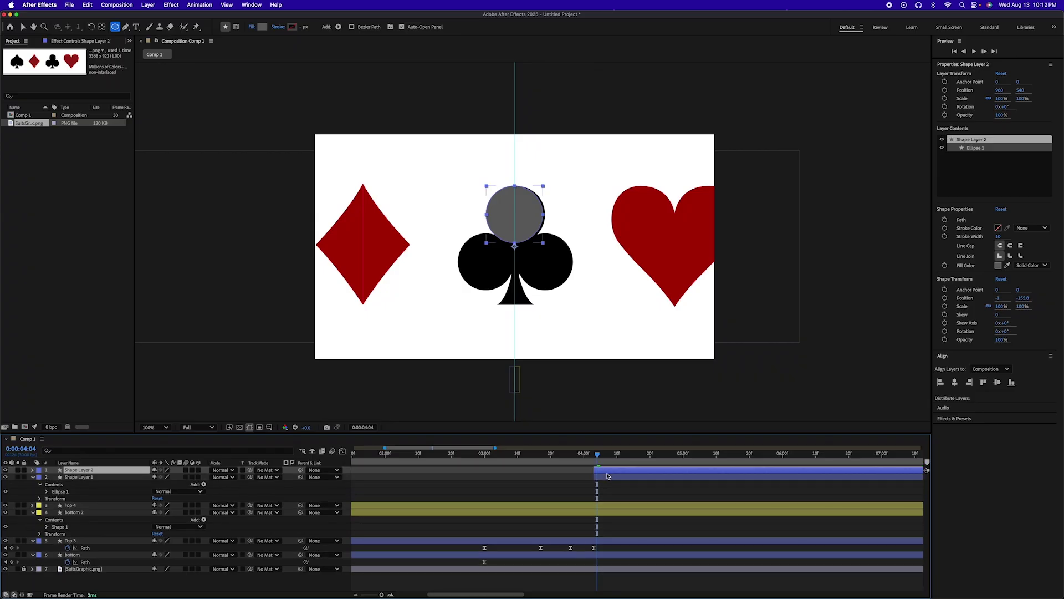
key("Page_Up")
key("v")
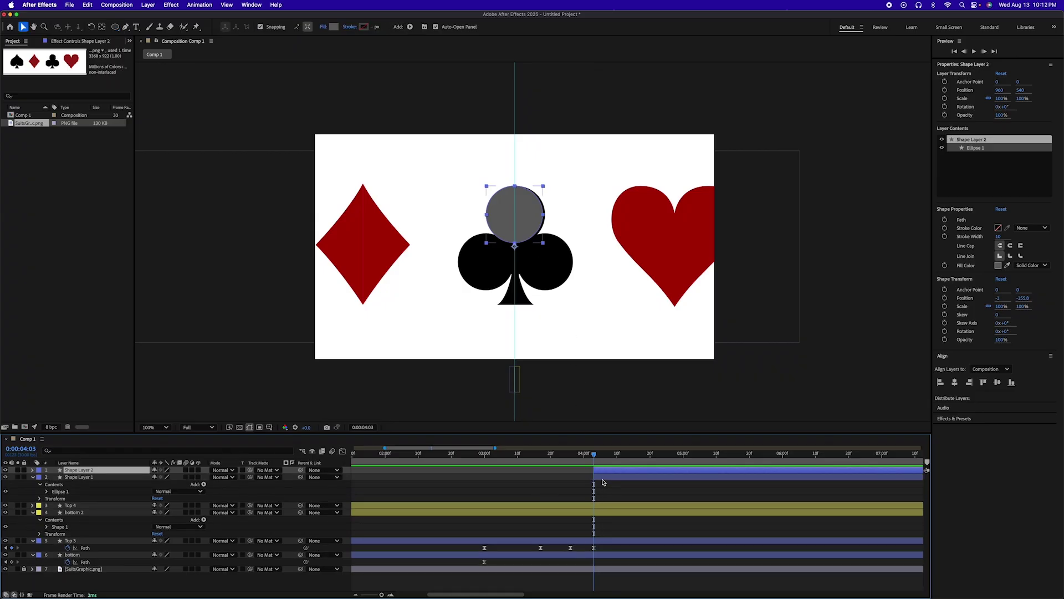
left_click(603, 480, "shift")
key("p")
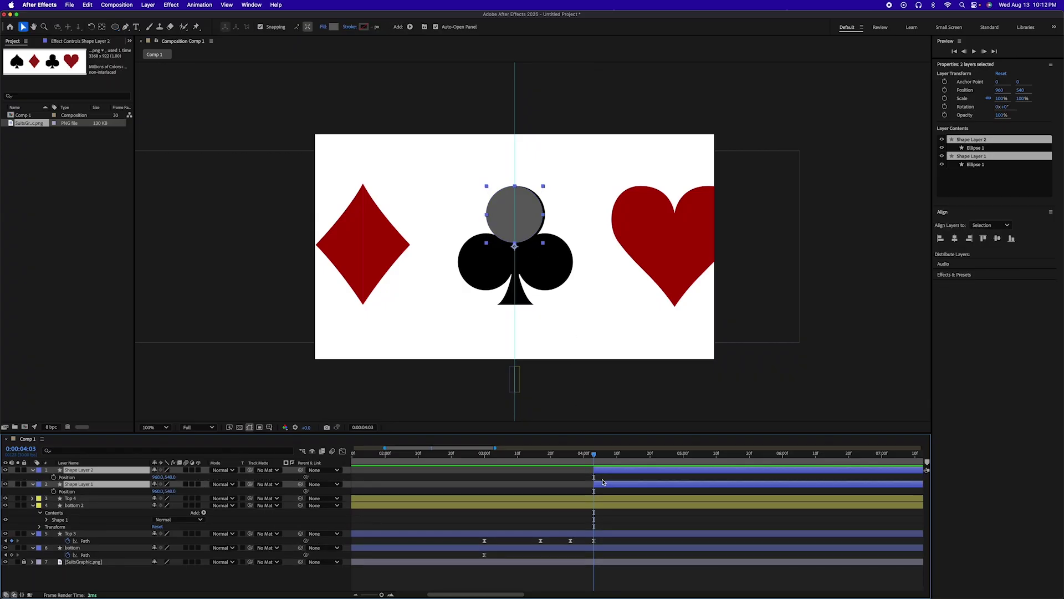
left_click(54, 476)
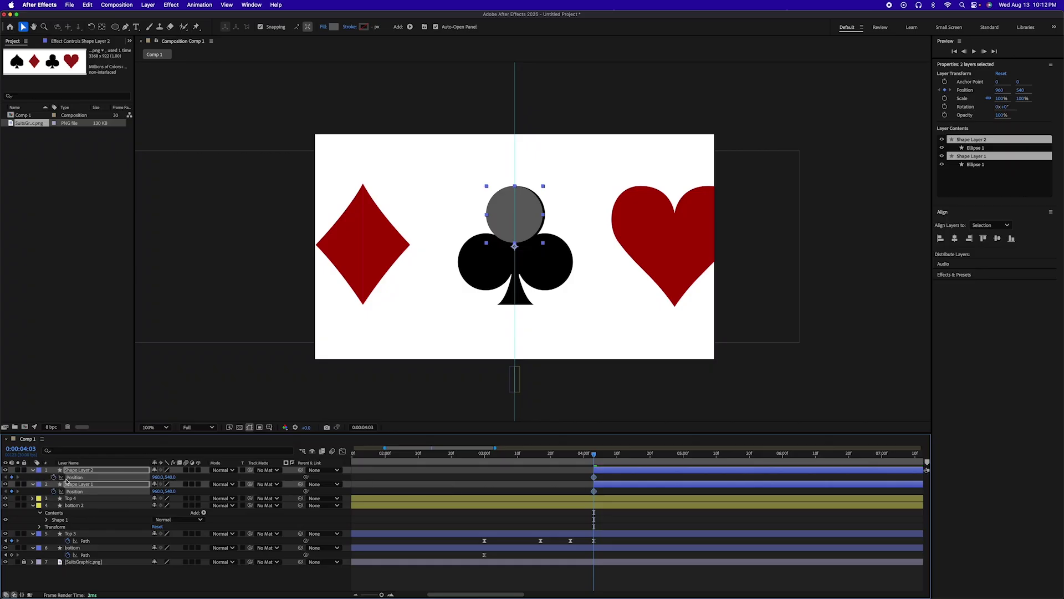
Duplicate Shape Layer 2 to make a third circle layer and reveal its Position property
left_click(604, 478)
left_click(604, 474)
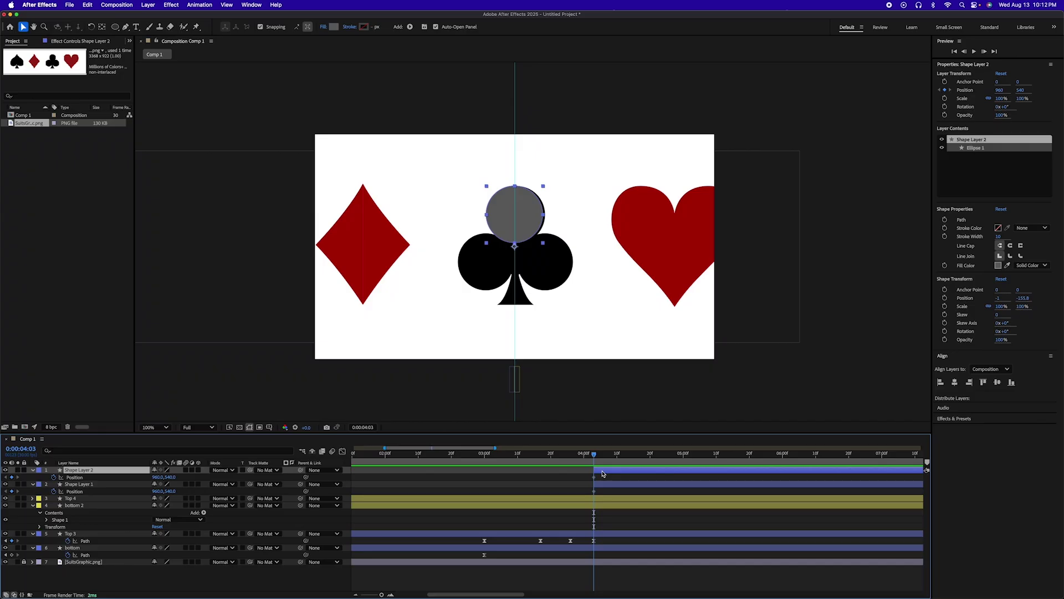
key("super+d")
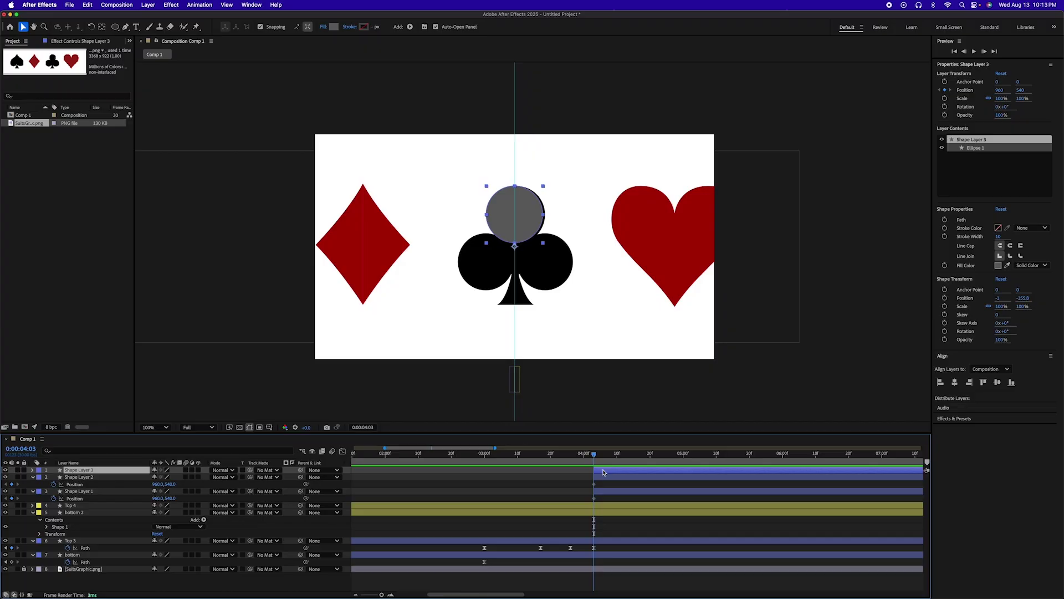
key("p")
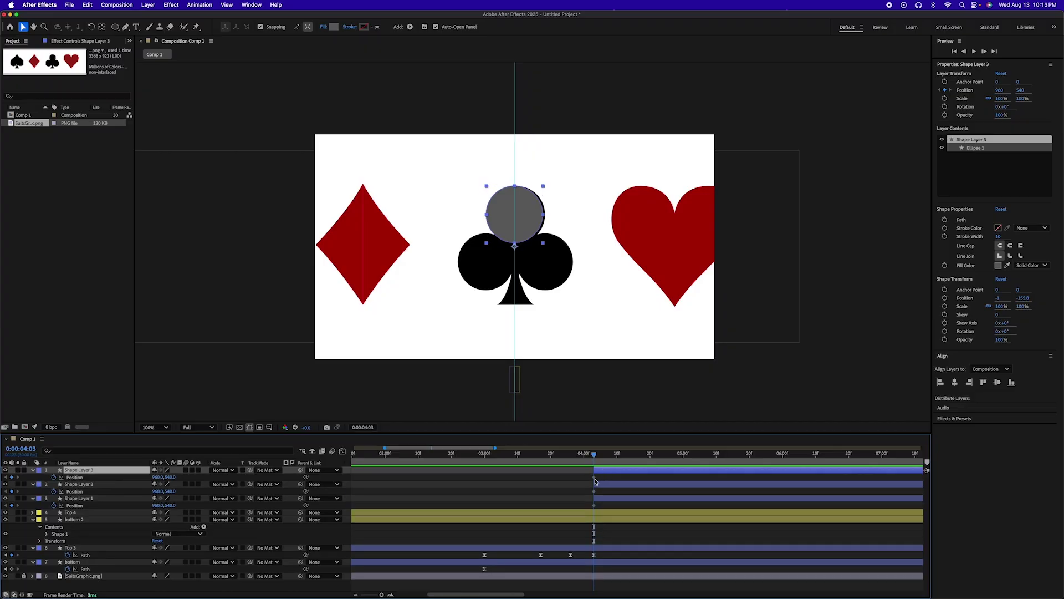
Shift the Top 3 path at 0:00:04:03 upward so the rounded shape sits partly above the club's upper lobe
left_click(594, 555)
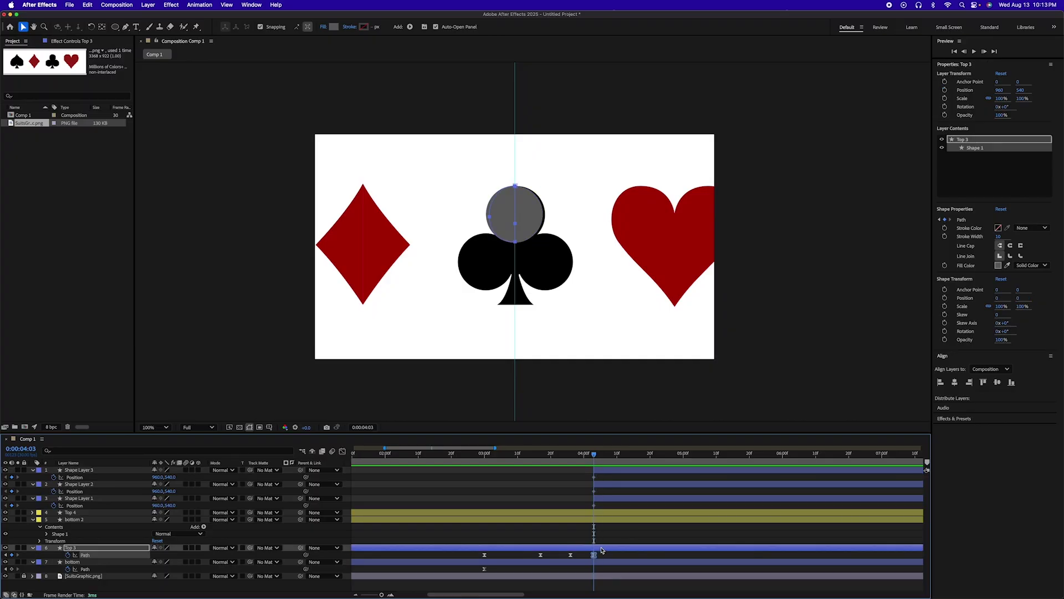
left_click_drag(514, 187, 515, 167)
key("super+z")
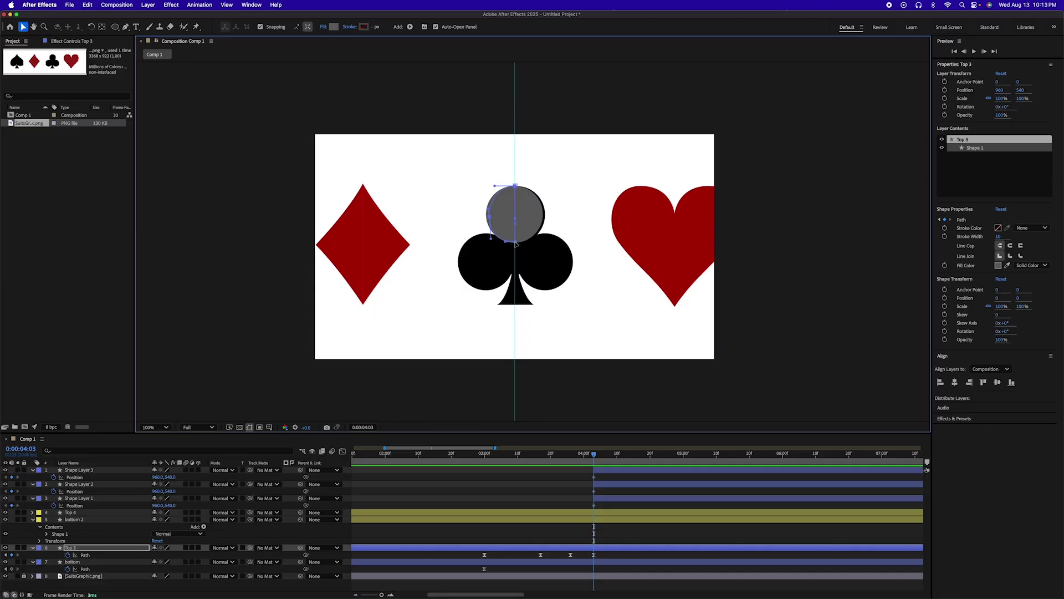
left_click_drag(516, 223, 516, 206)
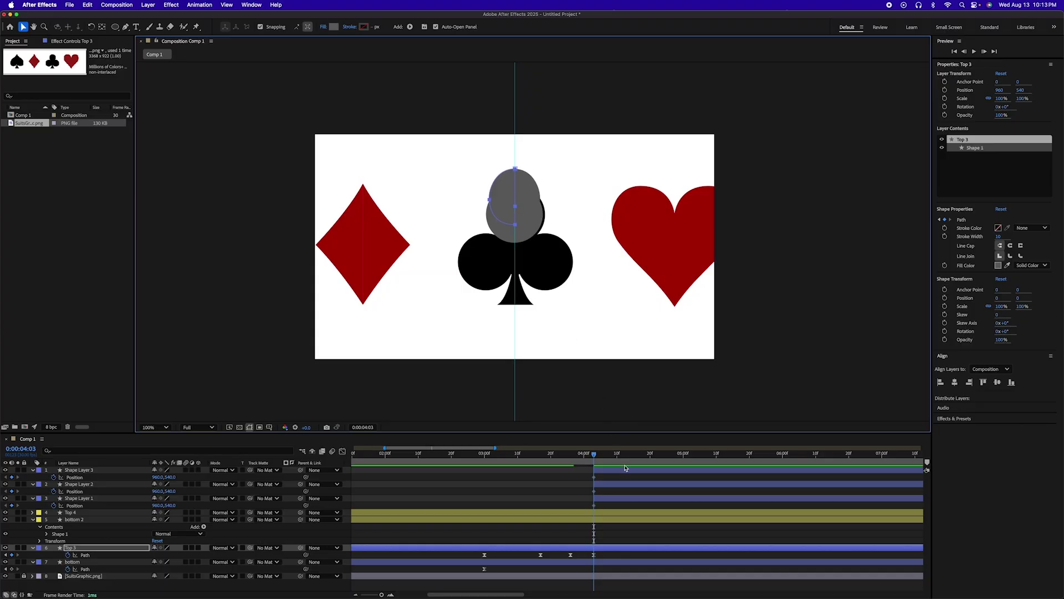
mouse_move(596, 457)
left_mouse_down()
mouse_move(551, 458)
mouse_move(622, 458)
mouse_move(594, 457)
left_mouse_up()
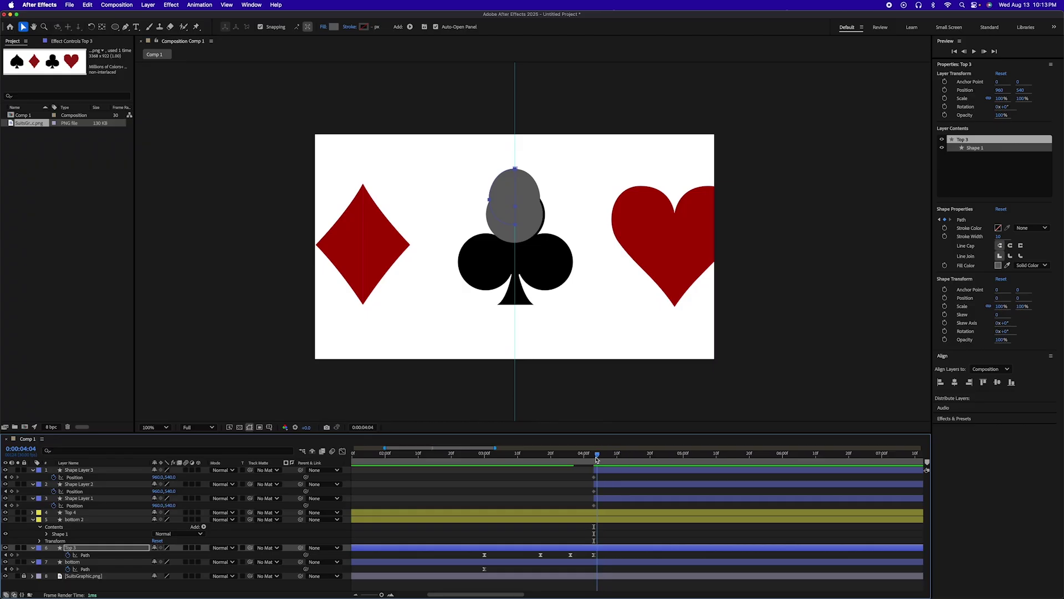
Move the three circle layers up together at 0:00:04:03 to position 960, 462, over the raised Top 3 shape
left_click(606, 497)
left_click(606, 471, "shift")
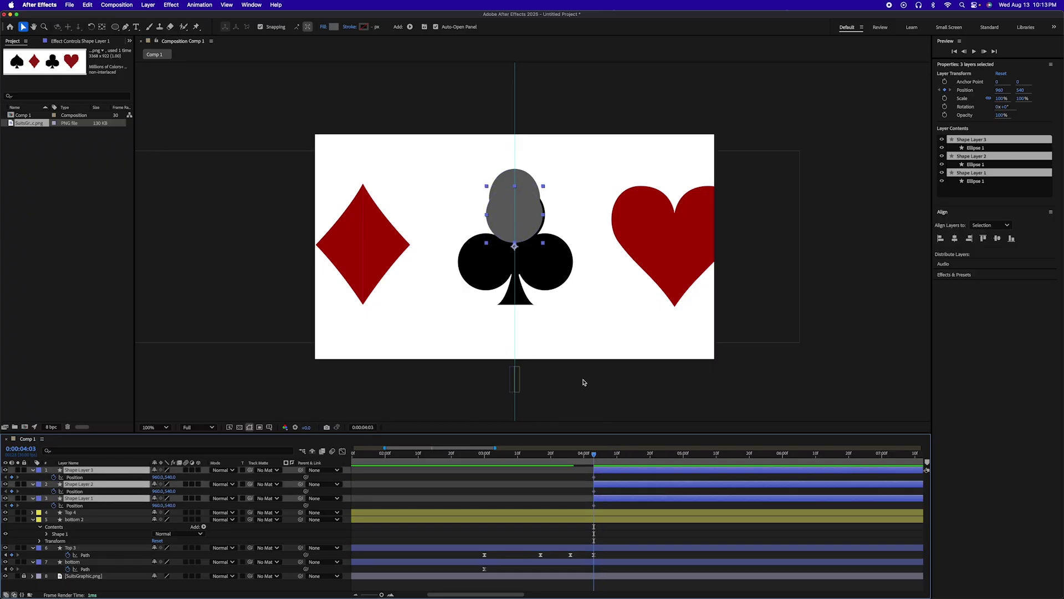
key("shift+Up")
key("shift+Up")
key("shift+Up")
key("shift+Up")
key("shift+Up")
key("shift+Up")
key("shift+Up")
key("shift+Up")
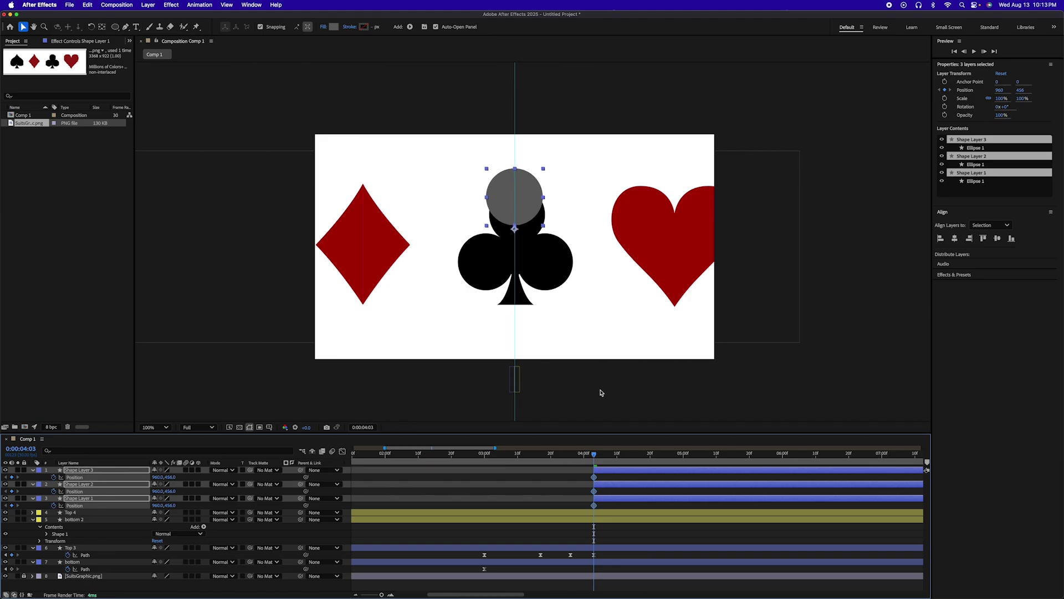
key("shift+Up")
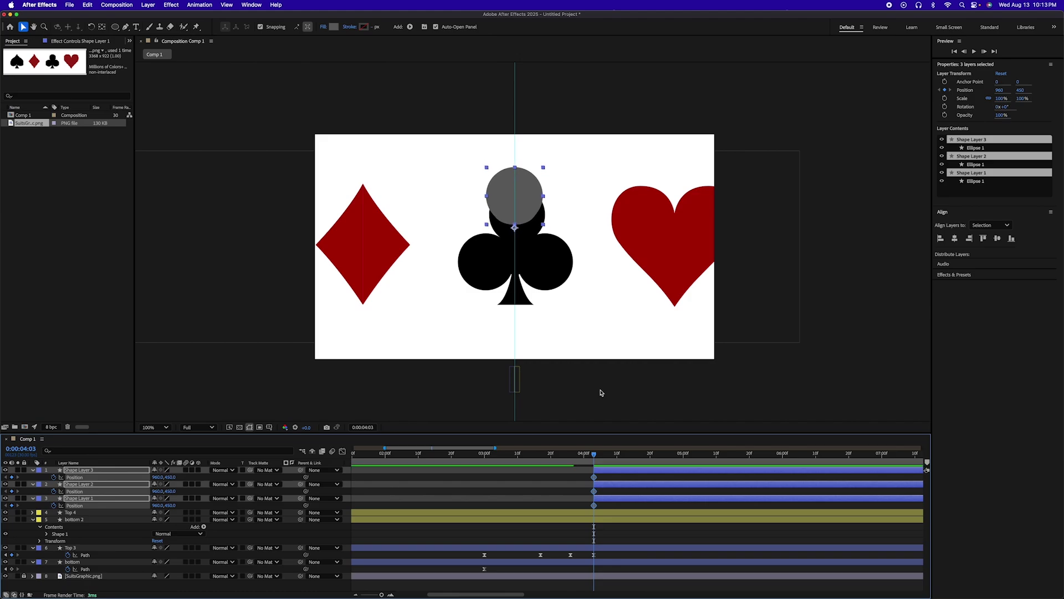
key("Down")
key("Down")
key("Down")
key("Down")
key("Down")
key("Down")
key("Down")
key("Down")
key("Down")
key("Down")
key("Down")
key("Down")
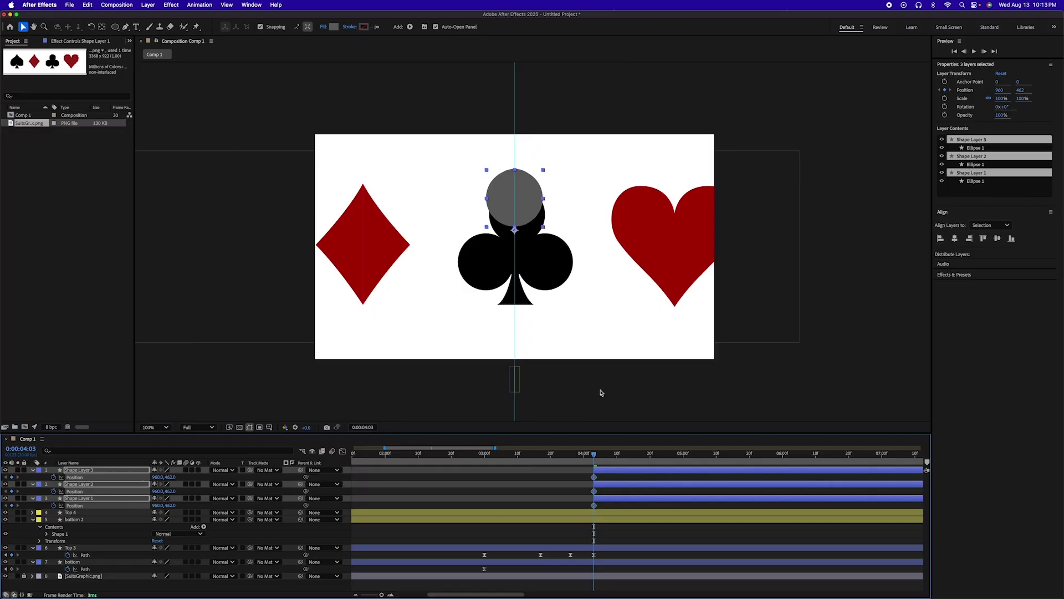
key("shift+Up")
key("shift+Up")
key("shift+Up")
key("shift+Up")
key("shift+Up")
key("shift+Up")
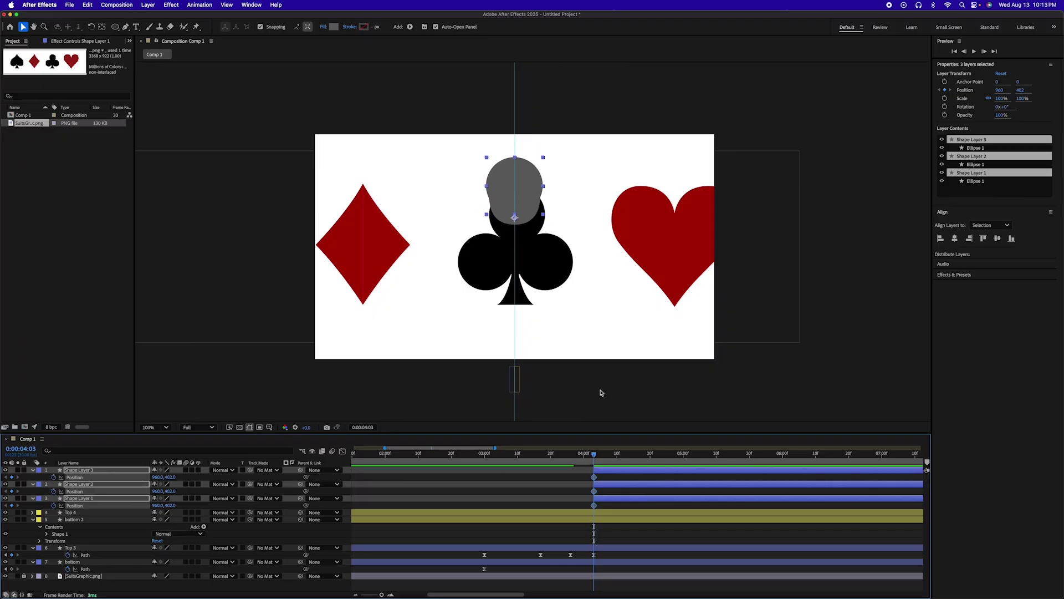
key("shift+Down")
key("shift+Down")
key("shift+Down")
key("shift+Down")
key("shift+Down")
key("shift+Down")
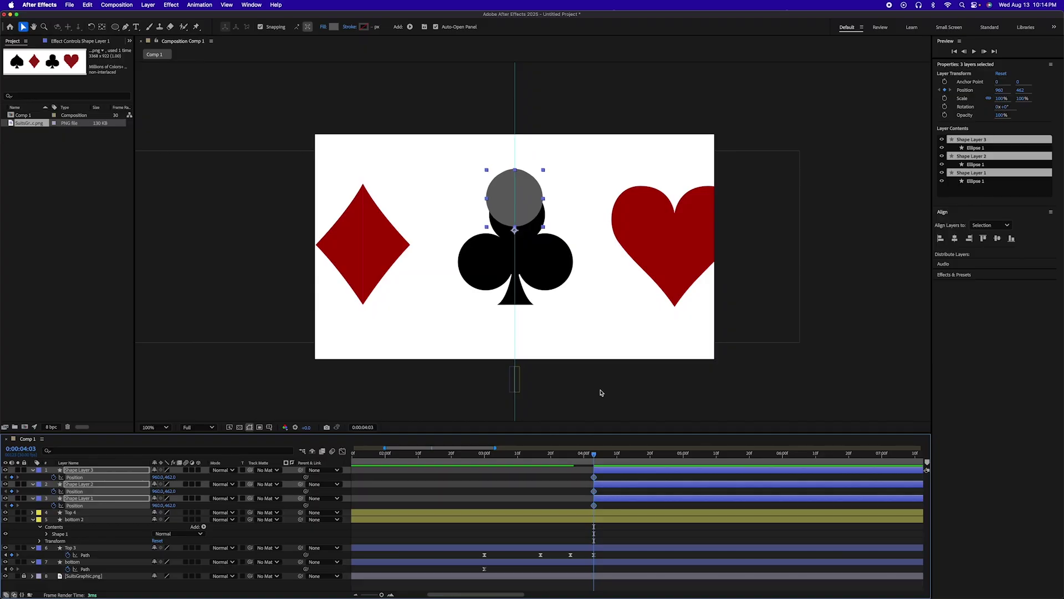
Refine the three circle layers' shared position at 0:00:04:03 to 960, 454 so they cover the Top 3 shape
key("period")
key("period")
key("period")
key("period")
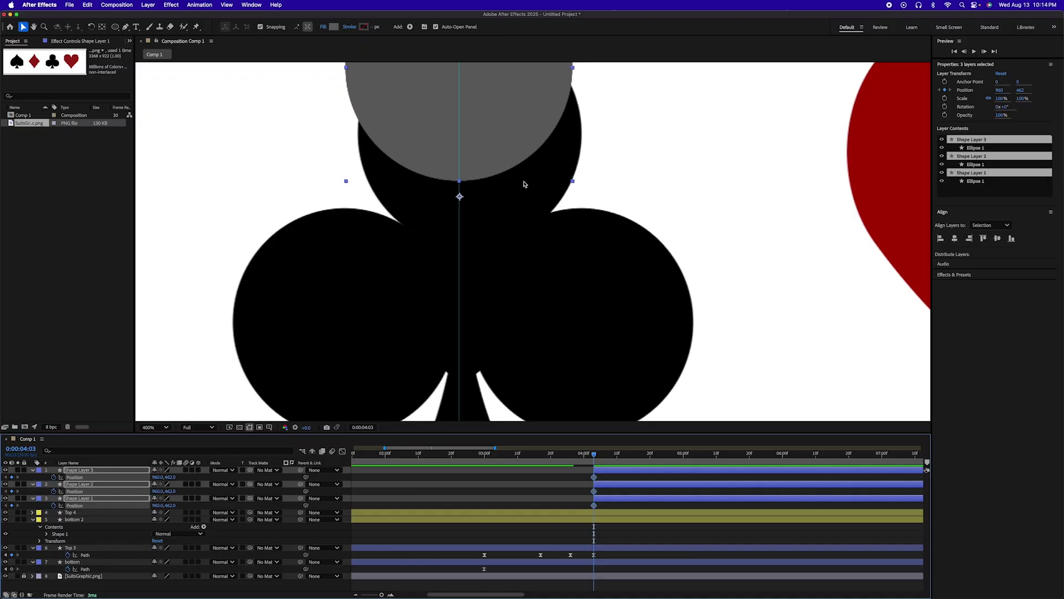
key("shift+Up")
key("shift+Up")
key("shift+Up")
key("shift+Up")
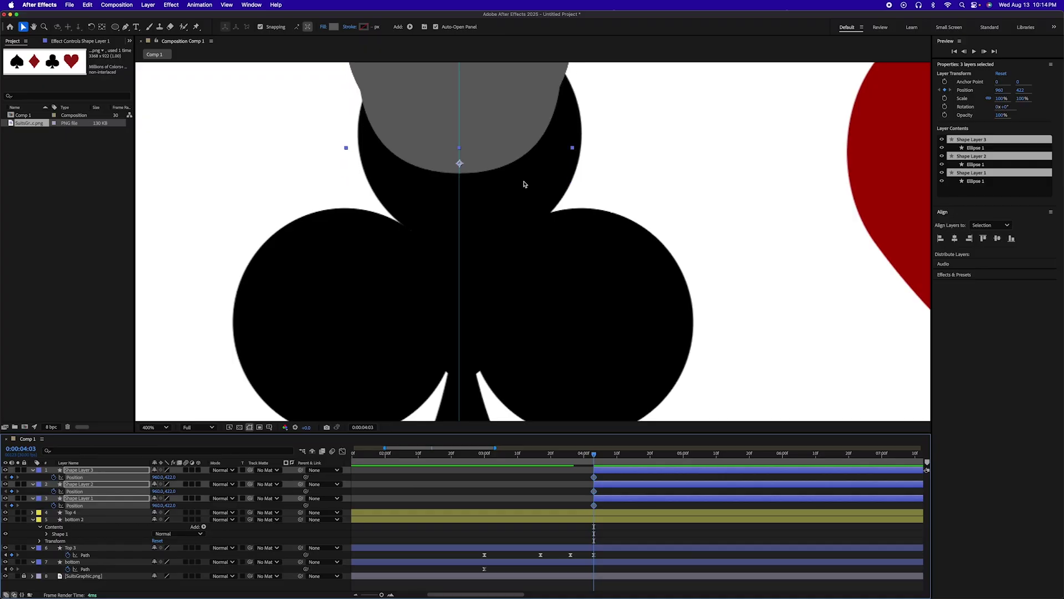
key("comma")
key("comma")
key("comma")
key("period")
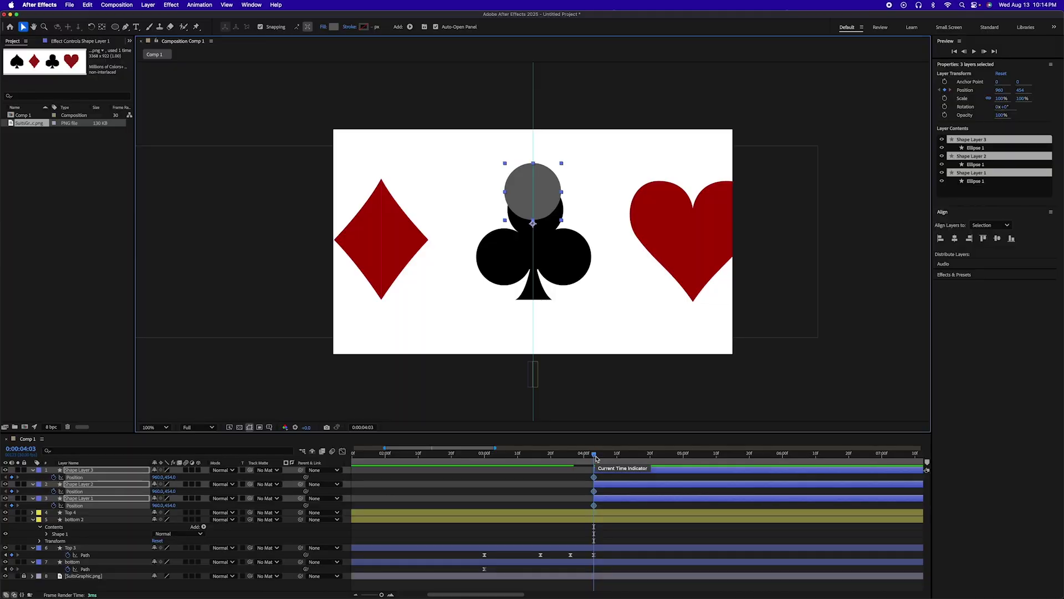
At 0:00:04:20, move Shape Layer 3's circle onto the club's lower-right lobe at position 1104.4, 768
left_click_drag(597, 457, 650, 459)
left_click(646, 475)
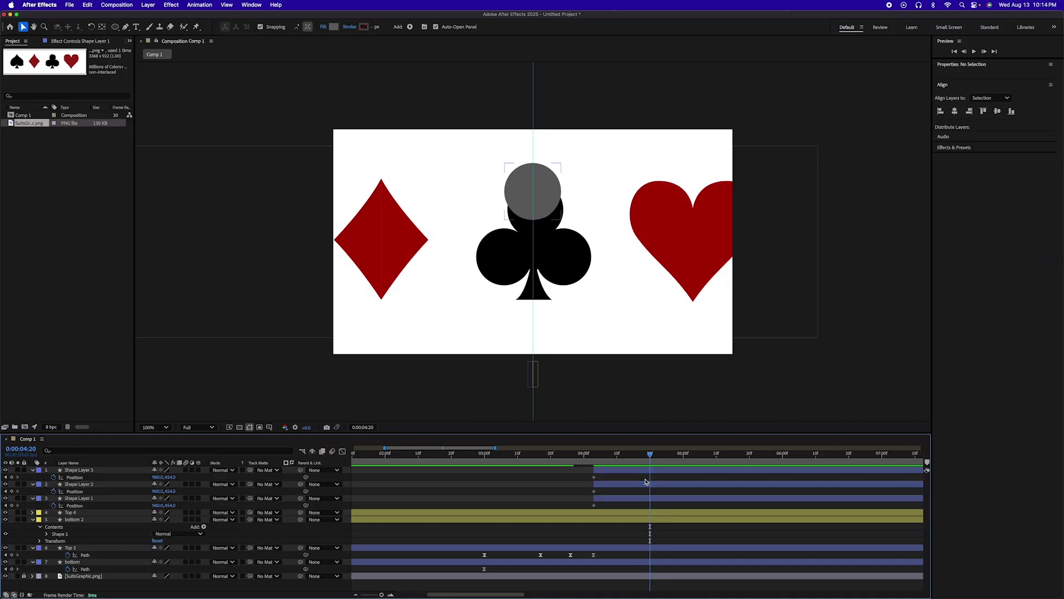
left_click(646, 474)
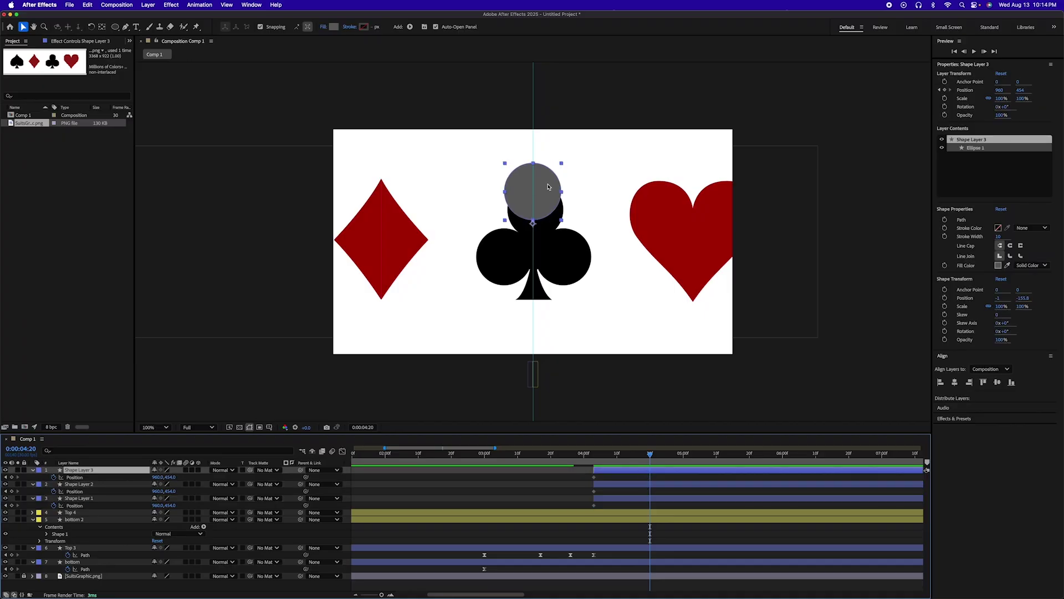
left_click_drag(548, 186, 574, 258)
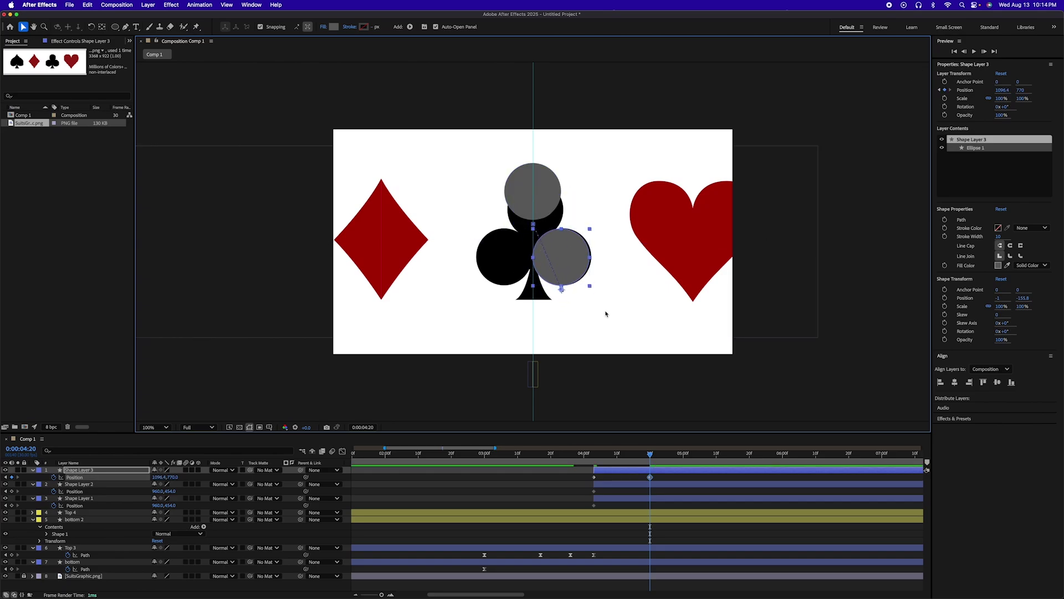
key("Right")
key("Right")
key("Right")
key("Right")
key("Right")
key("Right")
key("Right")
key("Right")
key("Up")
key("Up")
At 0:00:04:20, move Shape Layer 2's circle onto the club's lower-left lobe at position 823.6, 768
left_click(662, 486)
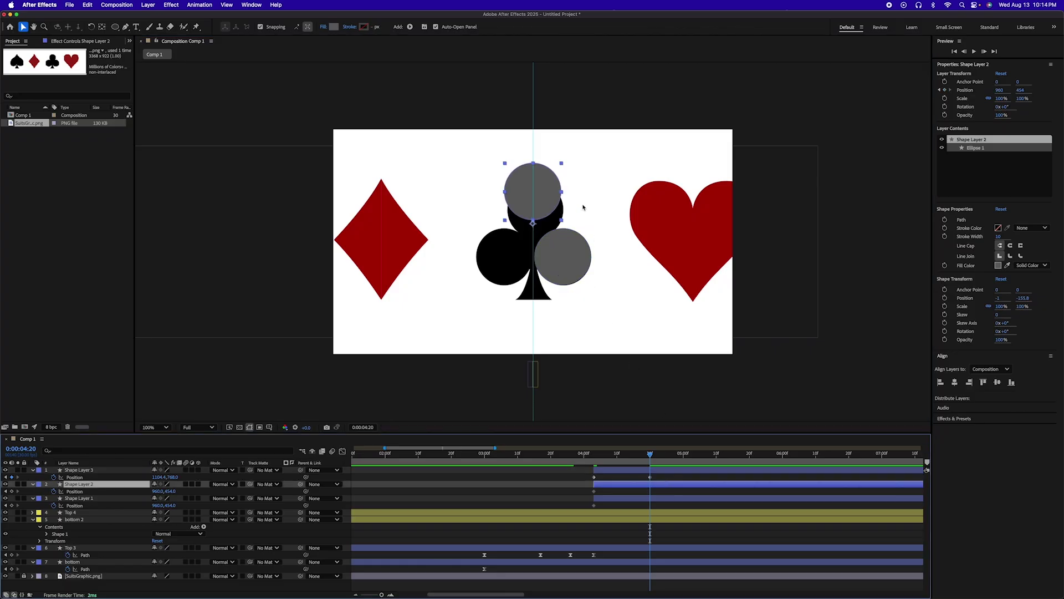
left_click_drag(547, 199, 518, 267)
key("Up")
key("Up")
key("Up")
key("Up")
key("Up")
key("Up")
key("Up")
key("Up")
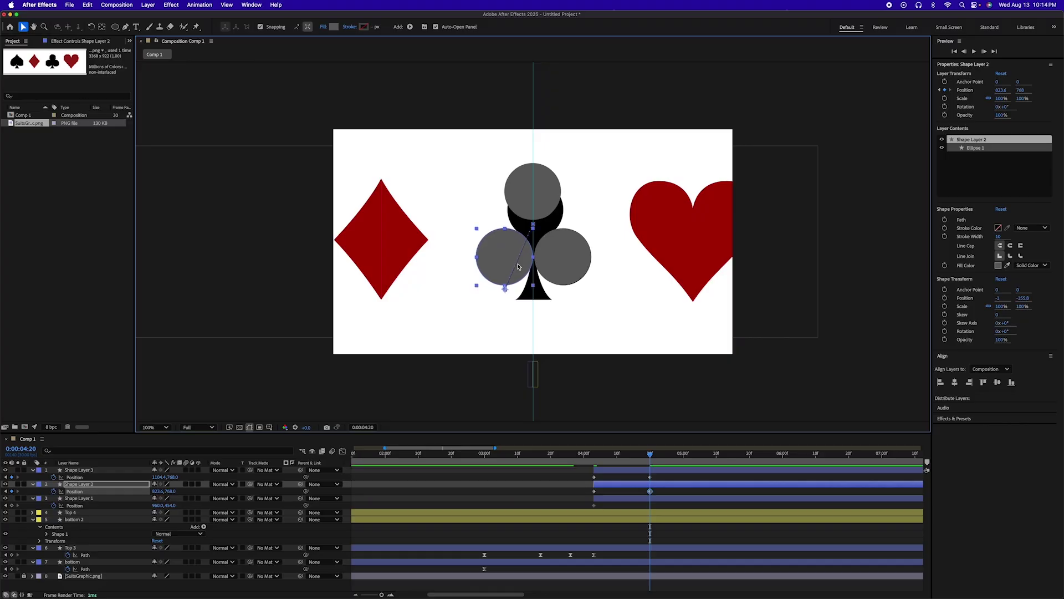
key("Up")
key("Up")
At 0:00:04:20, move Shape Layer 1's circle down to position 960, 542 over the club's upper lobe
left_click(540, 191)
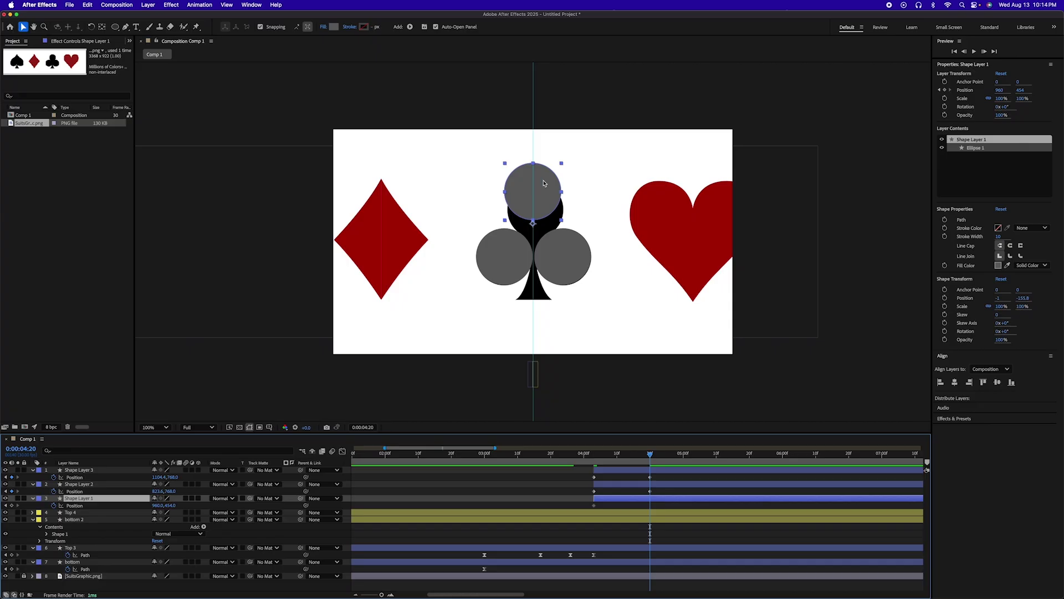
left_click_drag(544, 187, 544, 201)
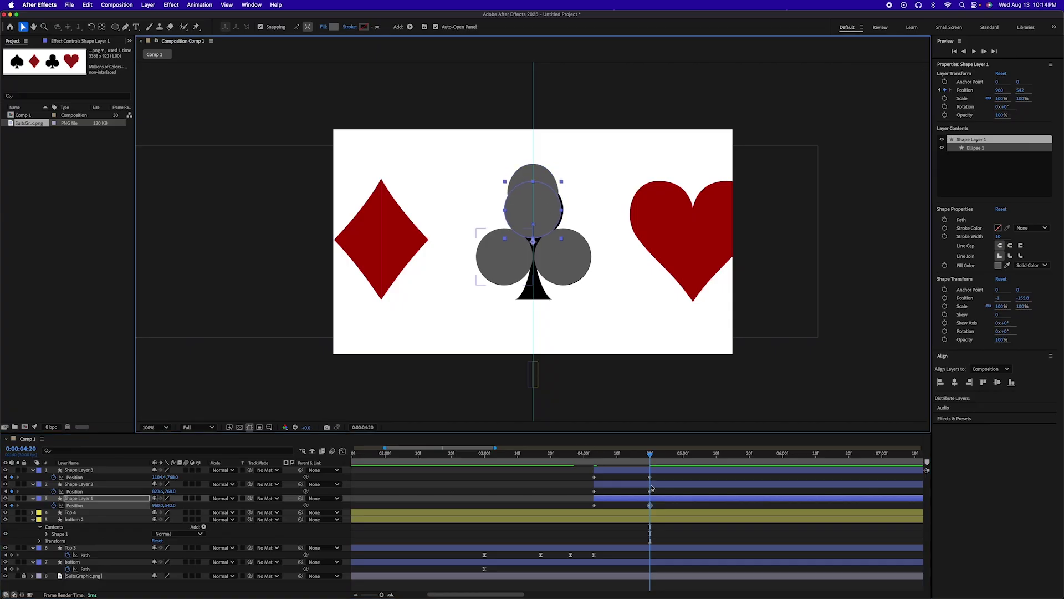
left_click_drag(650, 454, 593, 456)
At 0:00:04:20, pull the bottom point of Top 3's path down to the top of the club's stem
left_click(605, 552)
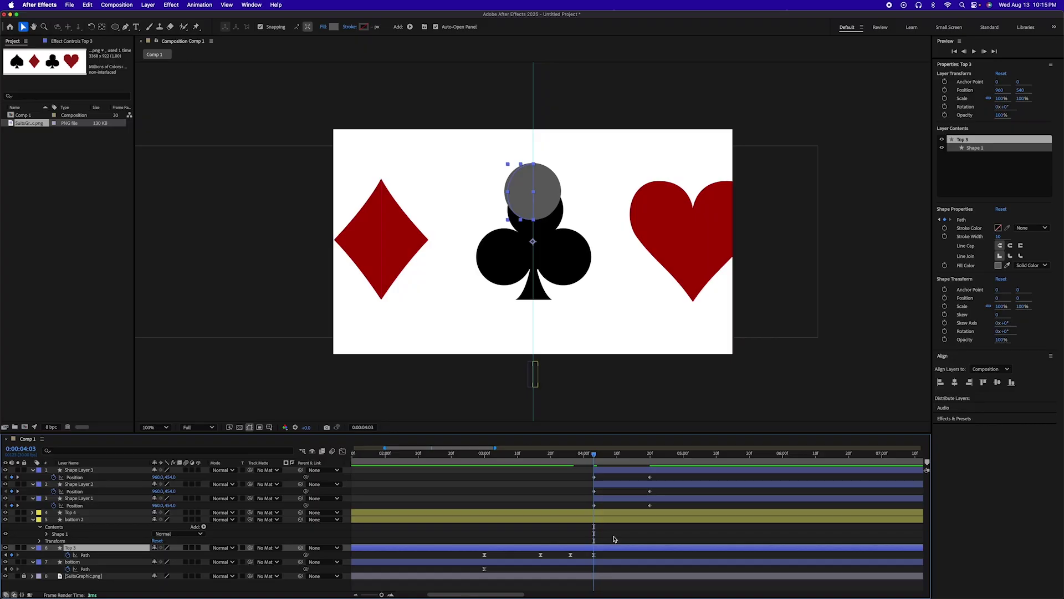
left_click_drag(594, 455, 651, 463)
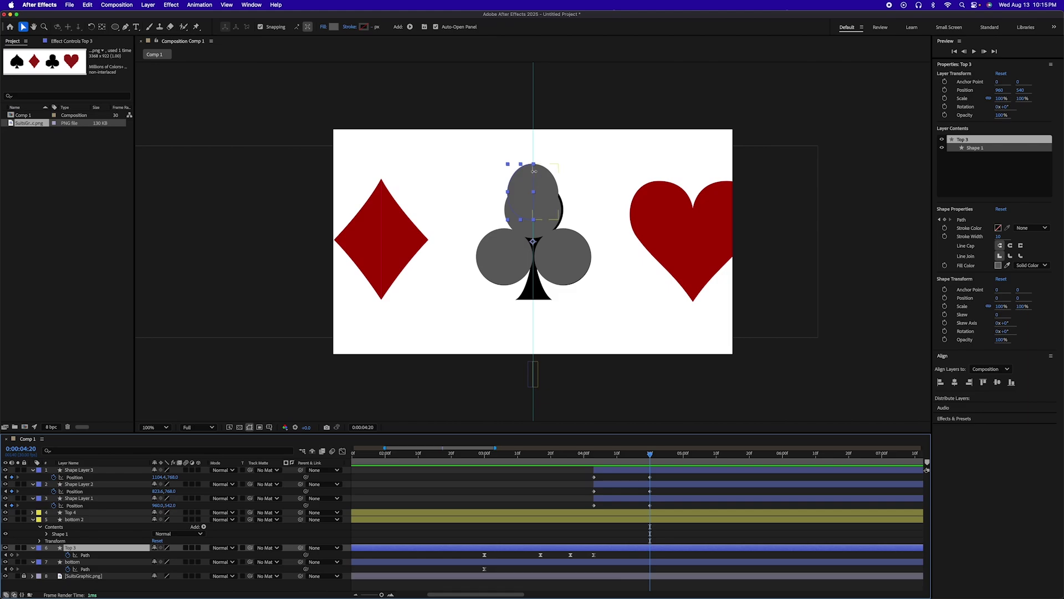
left_click(519, 173)
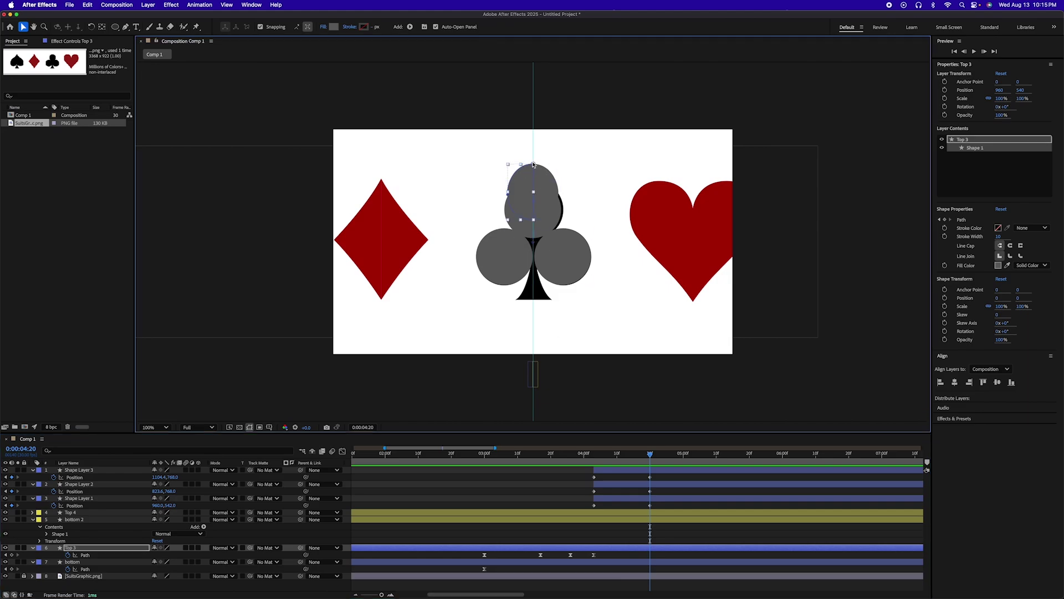
left_click_drag(533, 165, 533, 268)
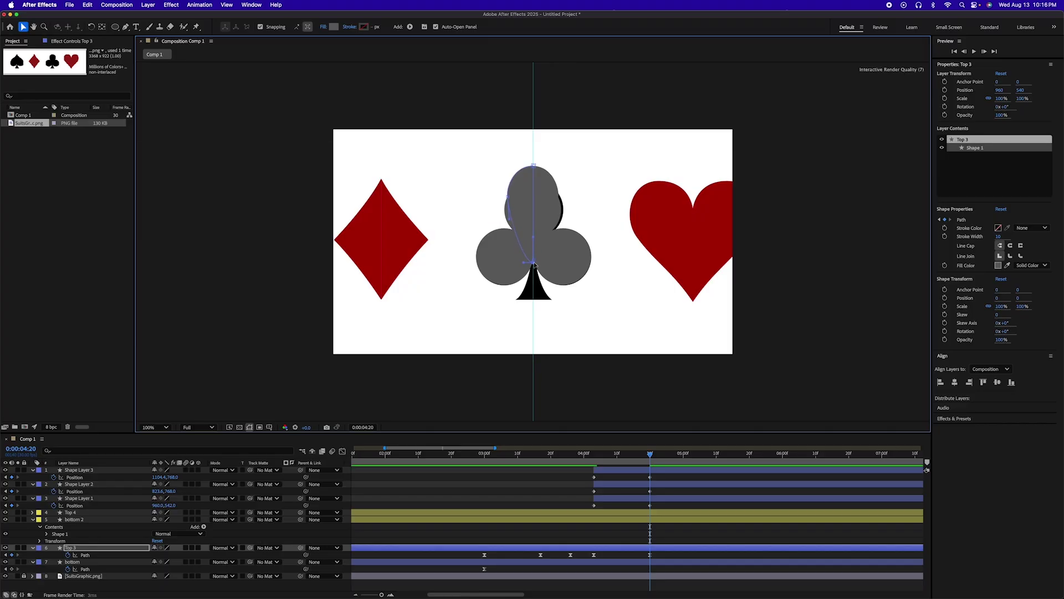
scroll(534, 265, "up", 2)
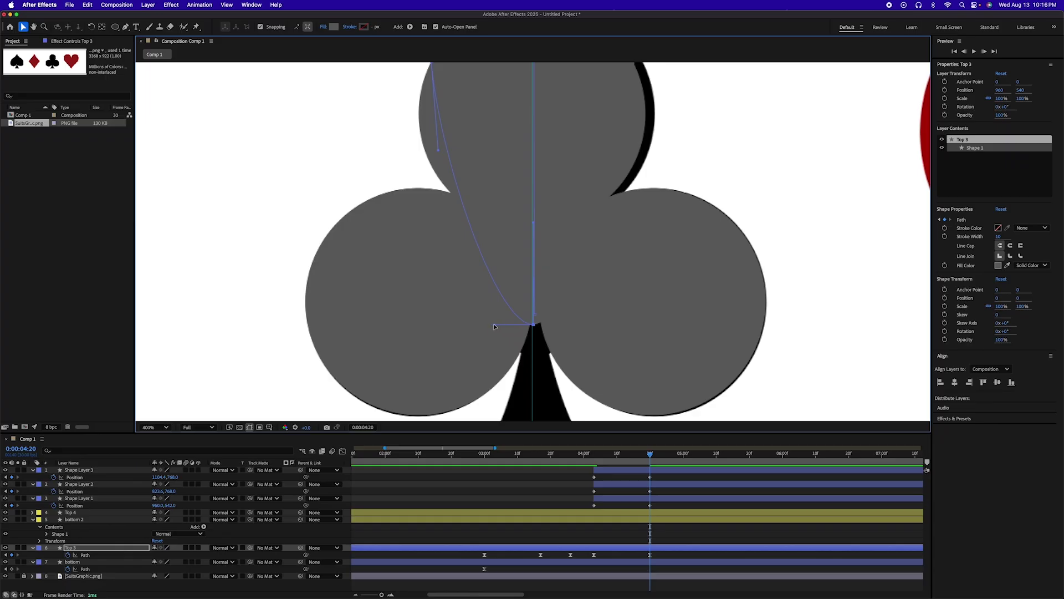
scroll(526, 162, "down", 5)
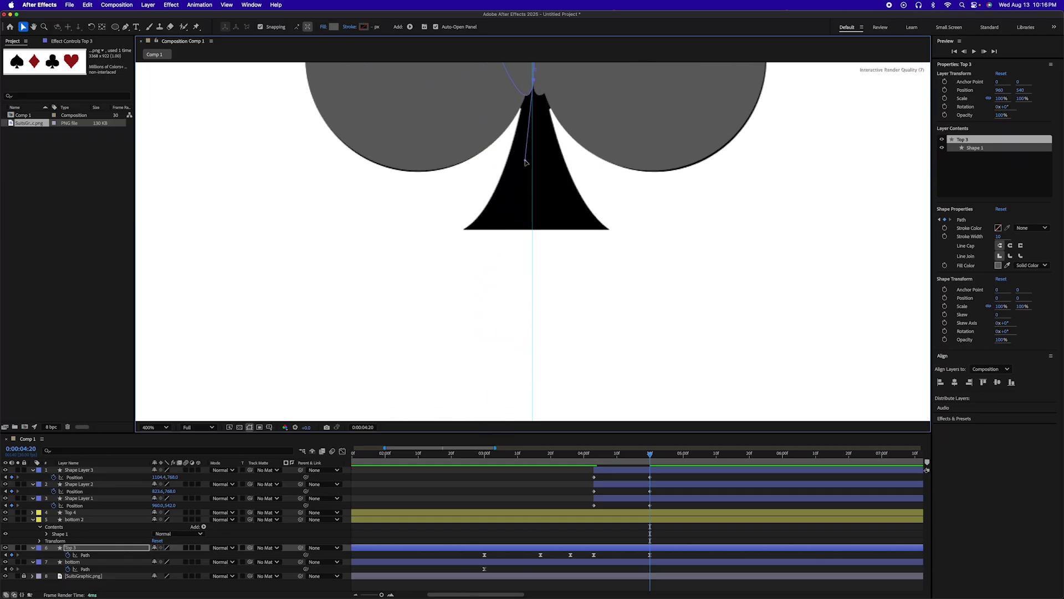
Angle the bottom point's curve handle on Top 3's path steeply down along the left side of the club's stem
left_click_drag(526, 162, 488, 184)
key("space")
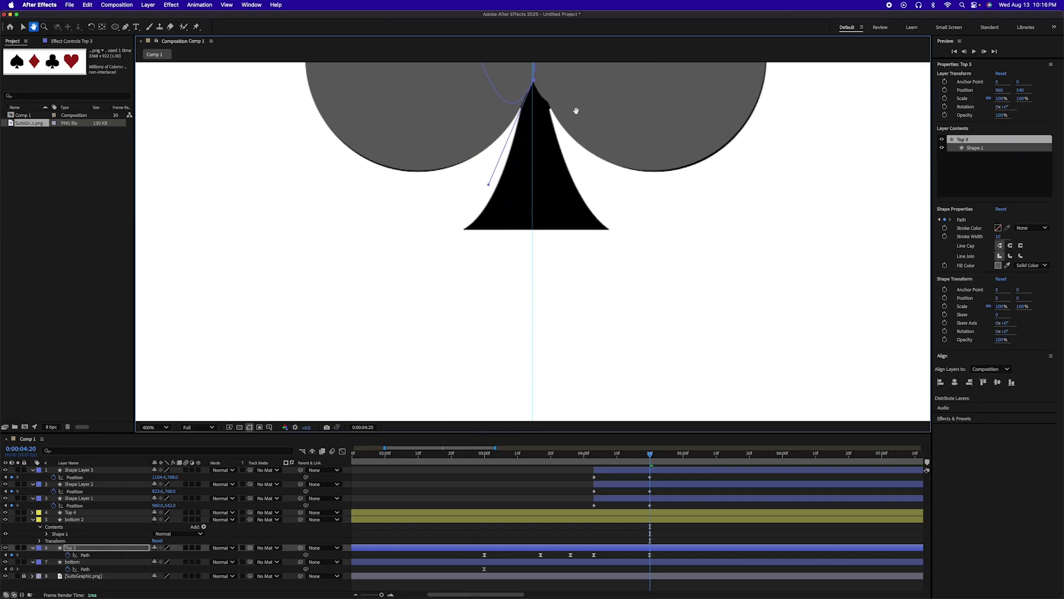
left_click_drag(576, 111, 544, 294)
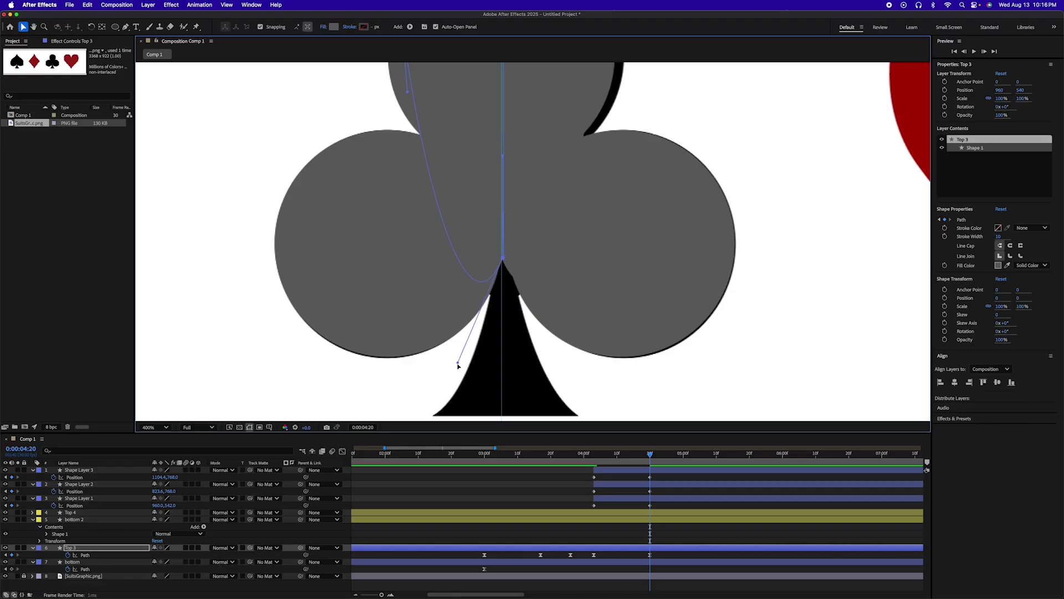
left_click_drag(458, 364, 464, 401)
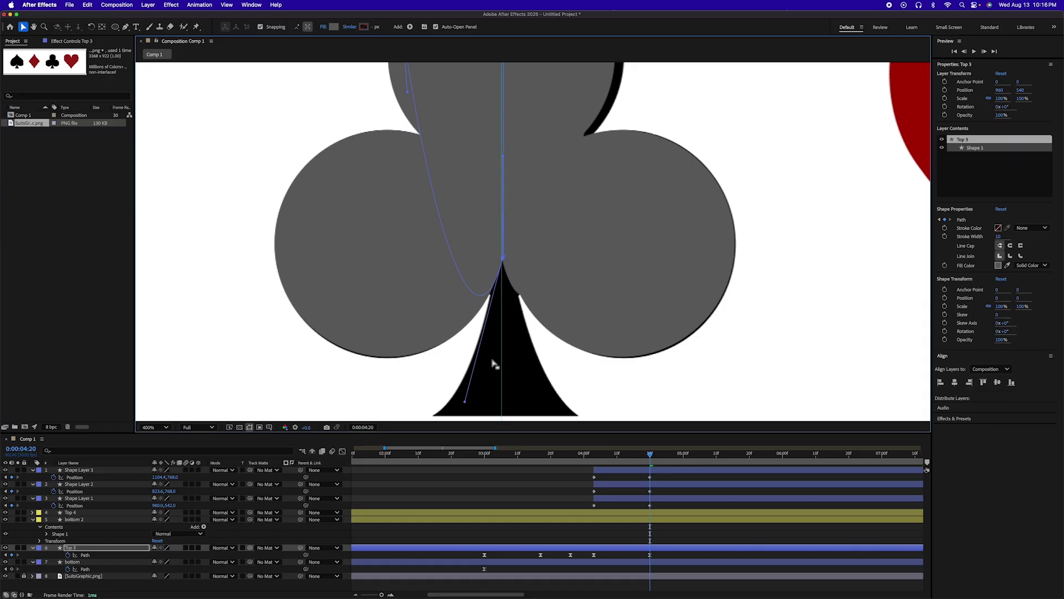
Lower the top point of Top 3's path slightly along the vertical centre guide
scroll(552, 321, "up", 6)
scroll(552, 321, "left", 2)
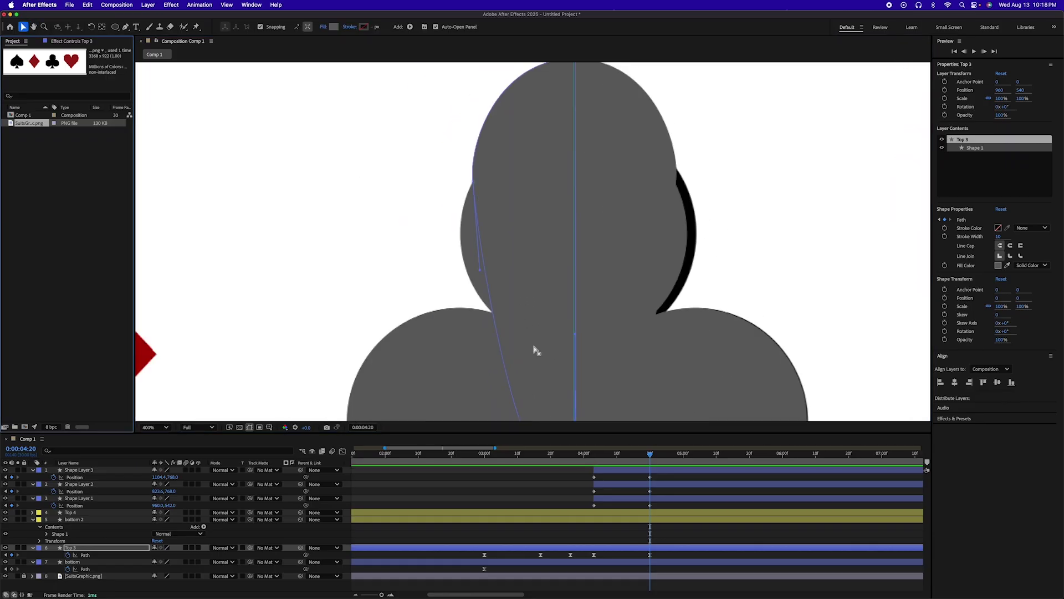
scroll(534, 347, "down", 1)
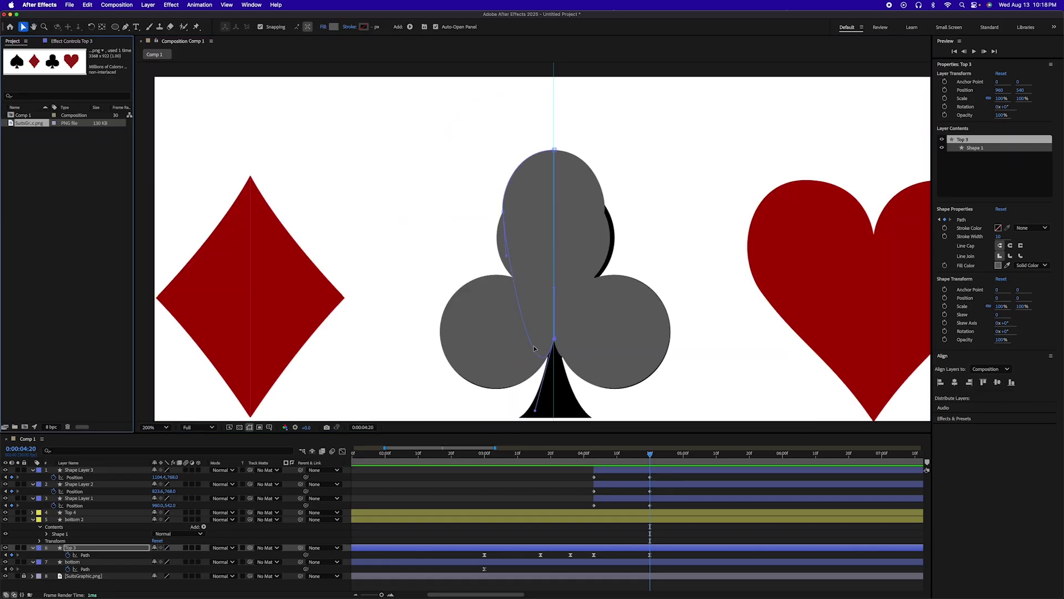
scroll(534, 348, "up", 1)
scroll(535, 349, "down", 1)
scroll(535, 349, "up", 1)
left_click_drag(560, 110, 552, 160)
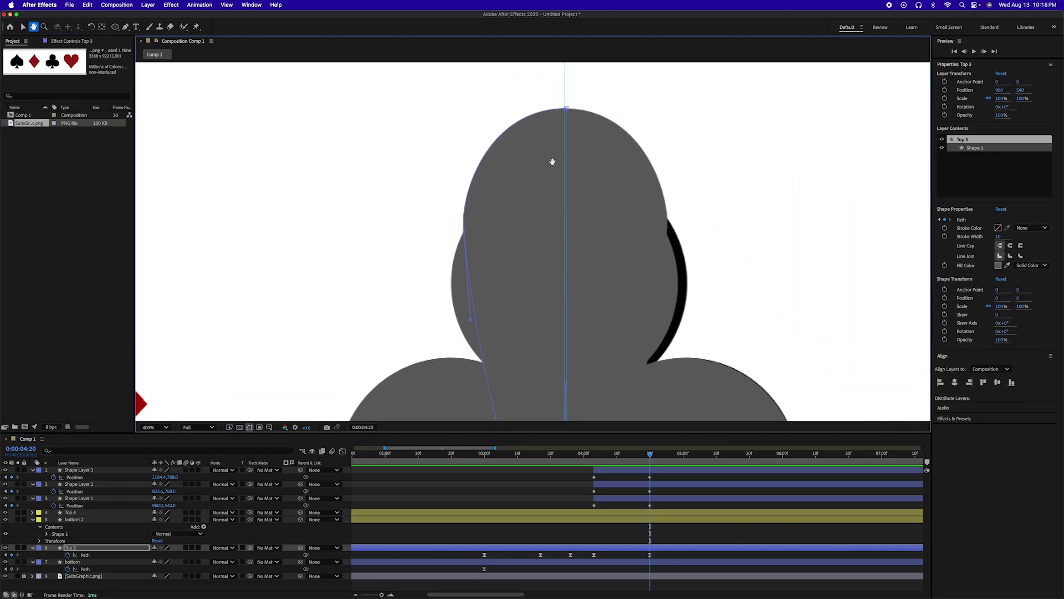
left_click_drag(567, 109, 564, 139)
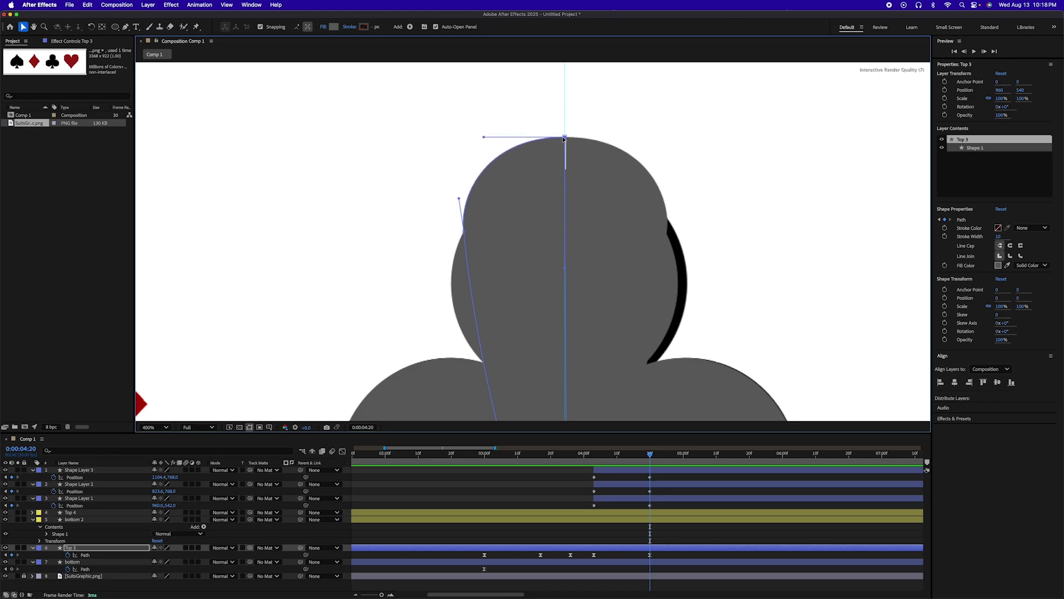
Nudge the top point of Top 3's path slightly right to close the white gap at the mirror seam
key("period")
key("period")
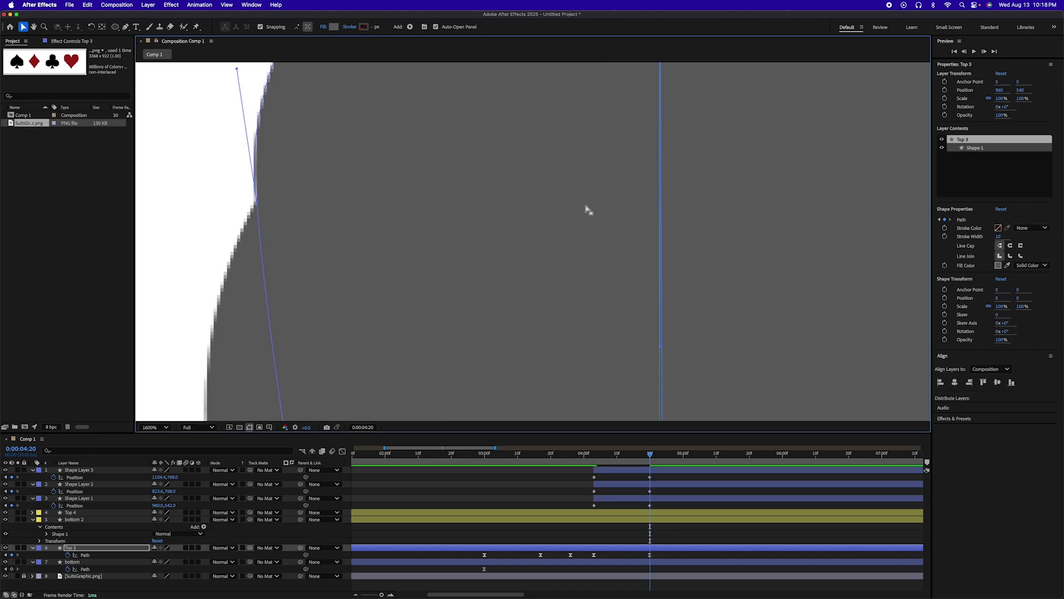
left_click_drag(696, 153, 475, 250)
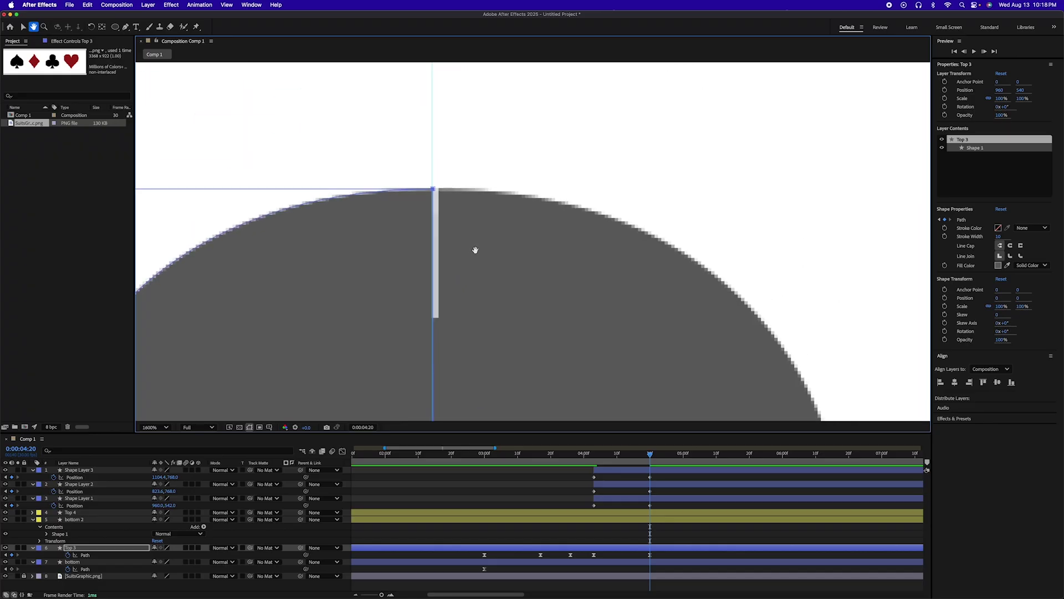
key("v")
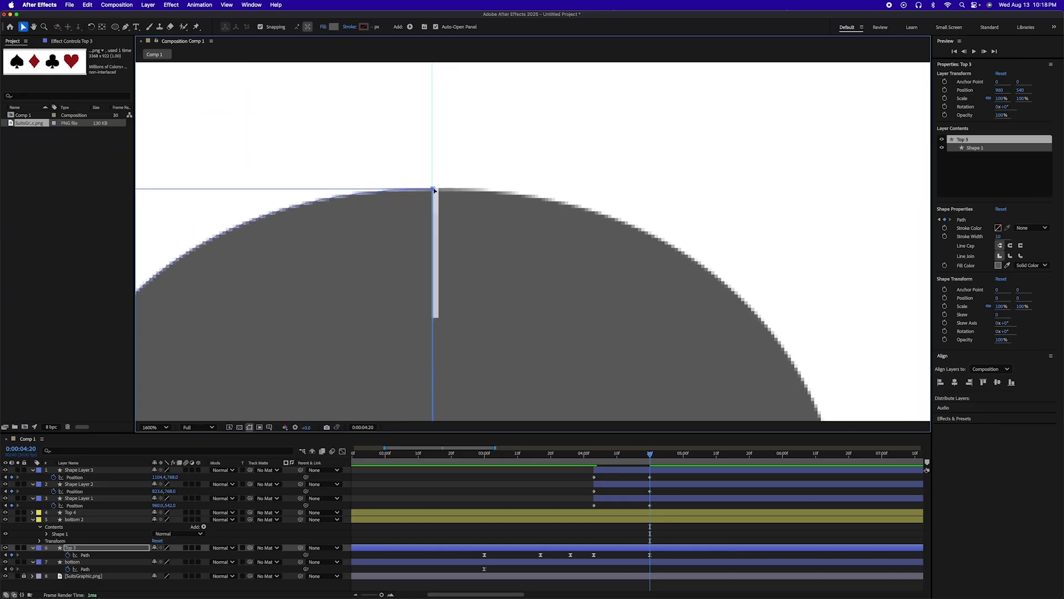
left_click_drag(434, 190, 439, 191)
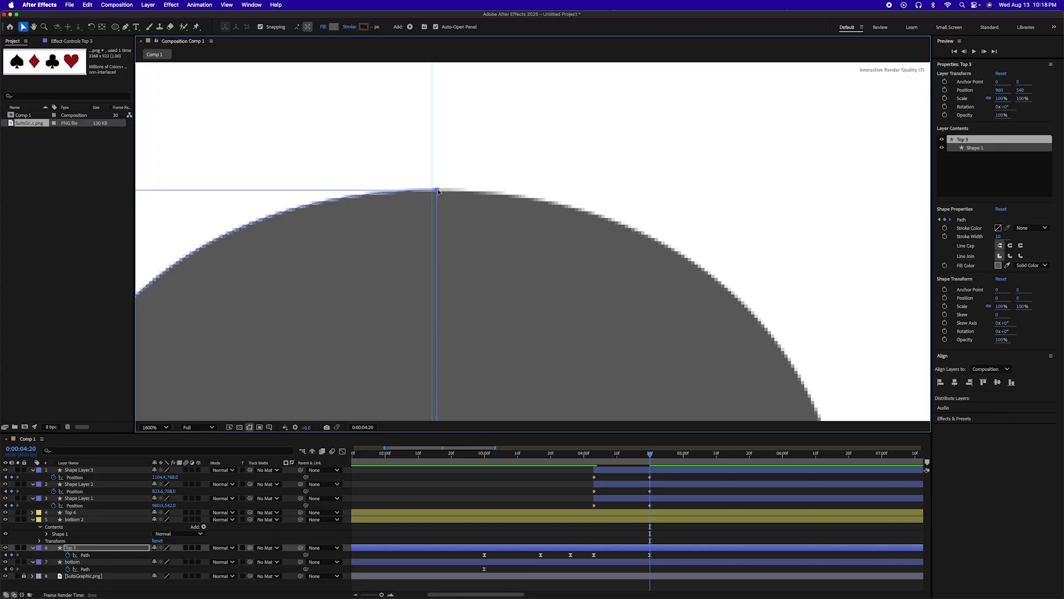
Pull the top point of Top 3's path down the centre line until it sits below the club's upper lobe
left_click_drag(470, 257, 500, 150)
left_click_drag(469, 82, 476, 396)
scroll(476, 396, "down", 3)
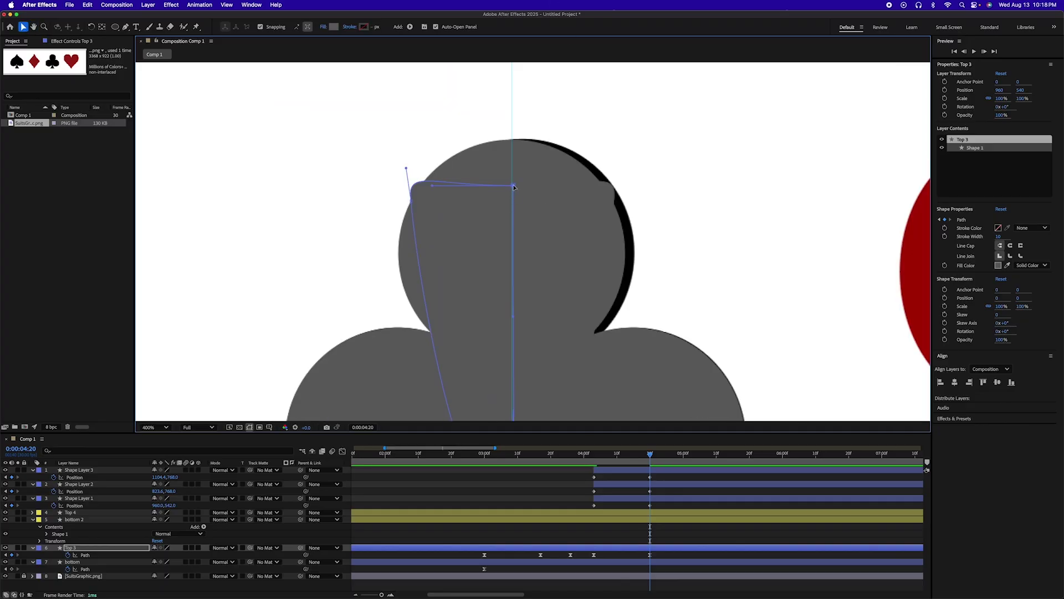
left_click_drag(514, 187, 514, 352)
left_click_drag(513, 347, 514, 351)
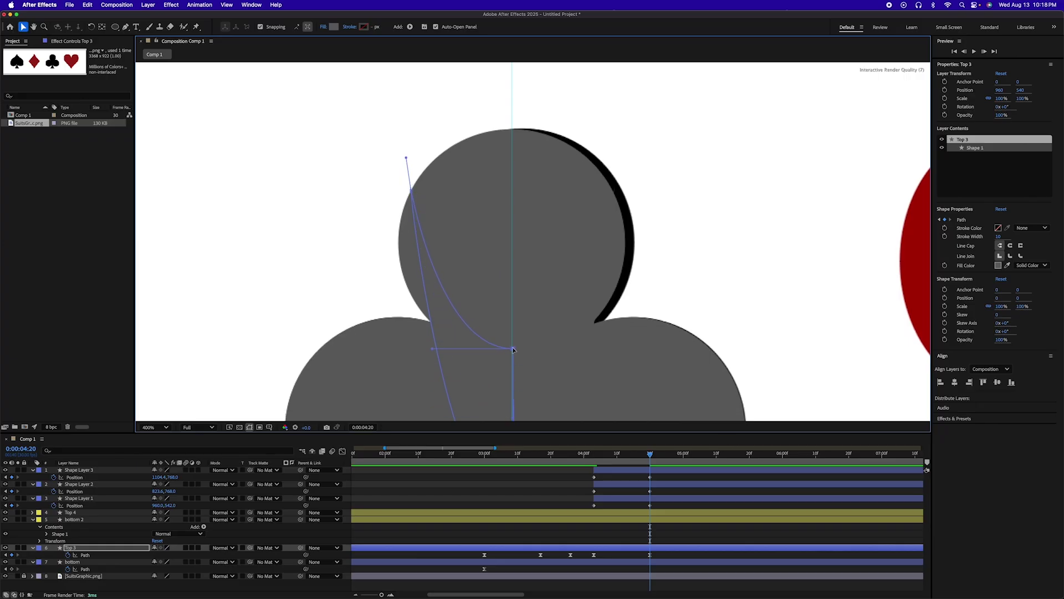
Move Top 3's left path point and its upper handle inward to the junction of the upper and left lobes
left_click_drag(407, 160, 443, 302)
left_click_drag(412, 194, 445, 323)
left_click_drag(491, 404, 481, 187)
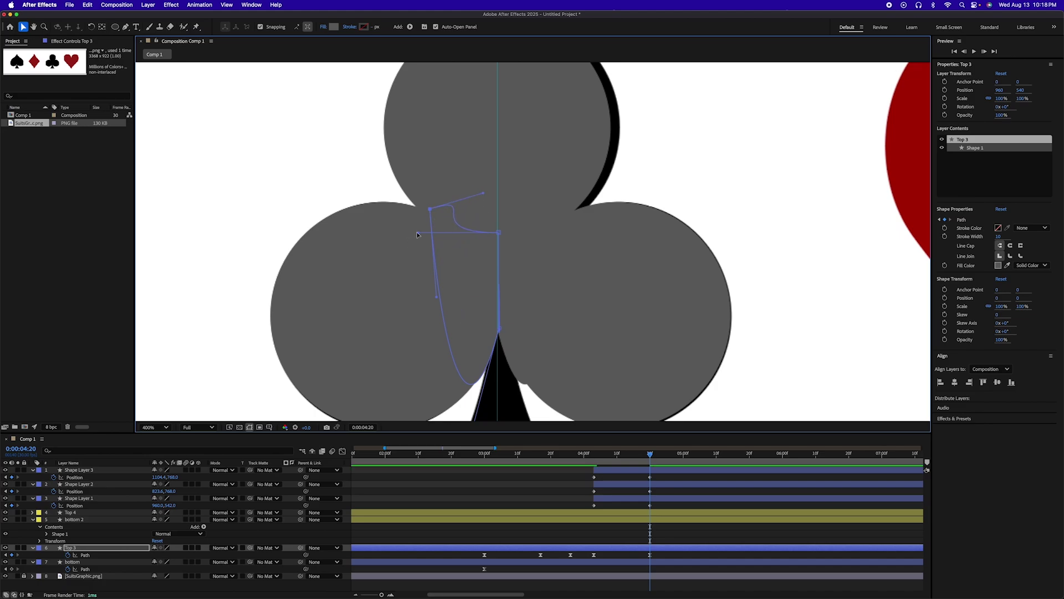
Turn the top point's handle upward and swing the left point's lower handle outward so Top 3 fills the centre within the lobes
left_click_drag(418, 235, 489, 172)
left_click_drag(438, 299, 347, 397)
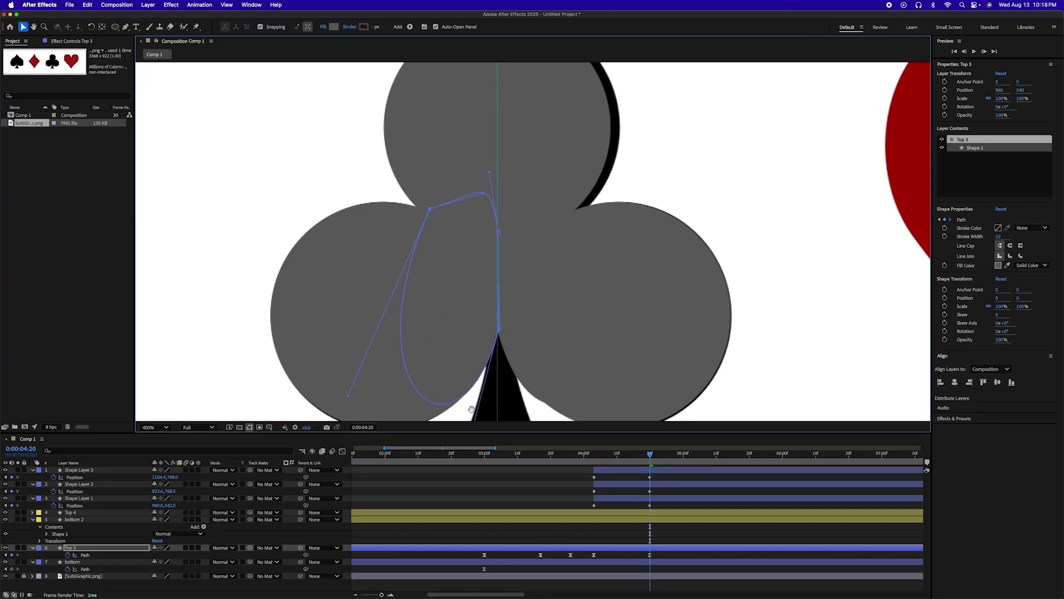
scroll(499, 332, "down", 5)
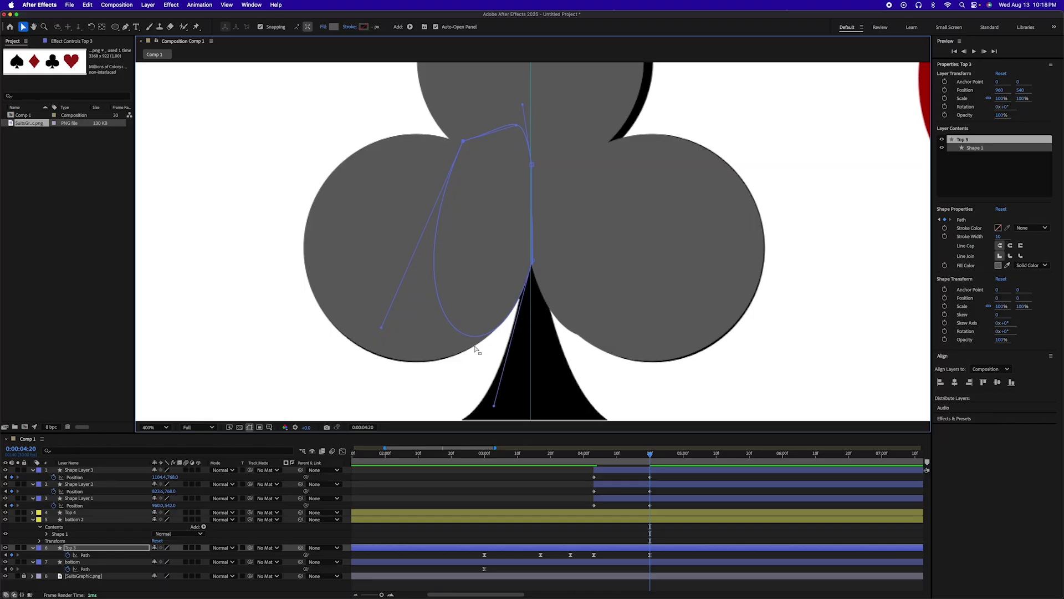
left_click_drag(382, 329, 328, 331)
left_click_drag(570, 214, 543, 296)
scroll(550, 294, "down", 2)
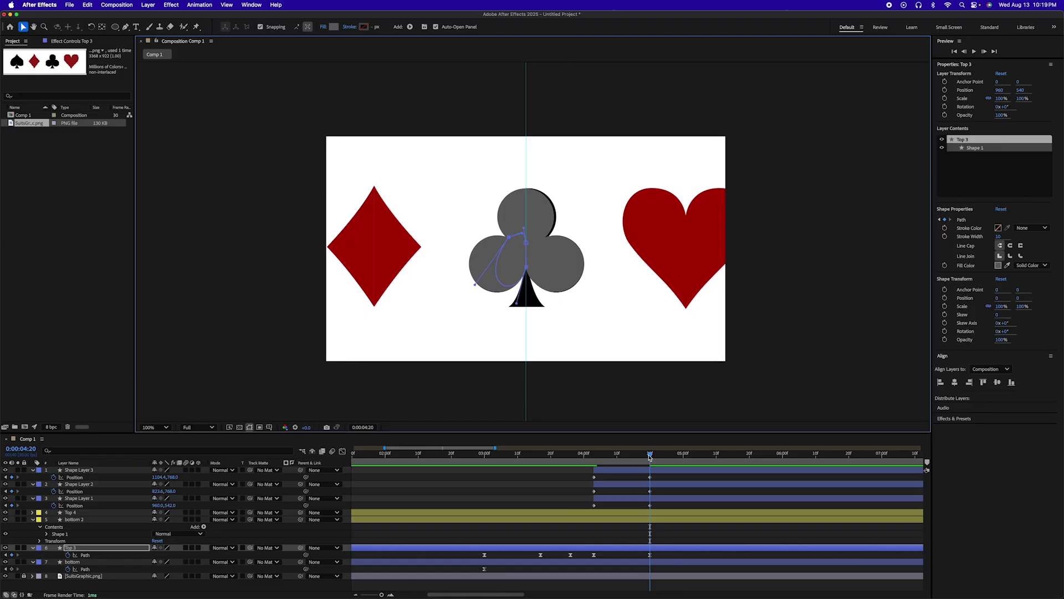
Apply Easy Ease to the three circle layers' position keyframes at 0:00:04:20 and lengthen their incoming influence in the speed graph
left_click_drag(650, 456, 620, 453)
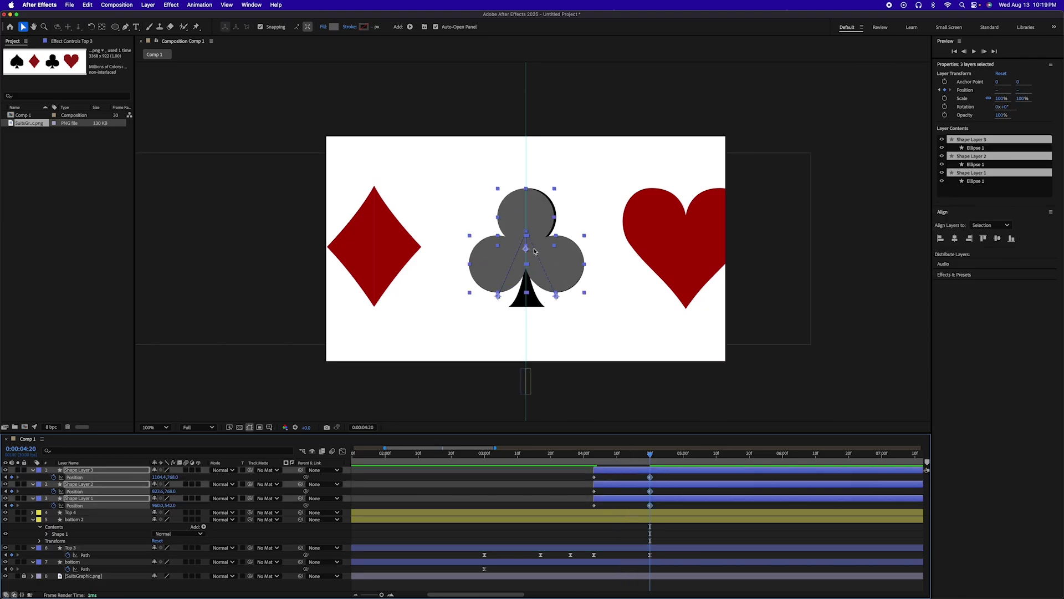
key("F9")
left_click(342, 452)
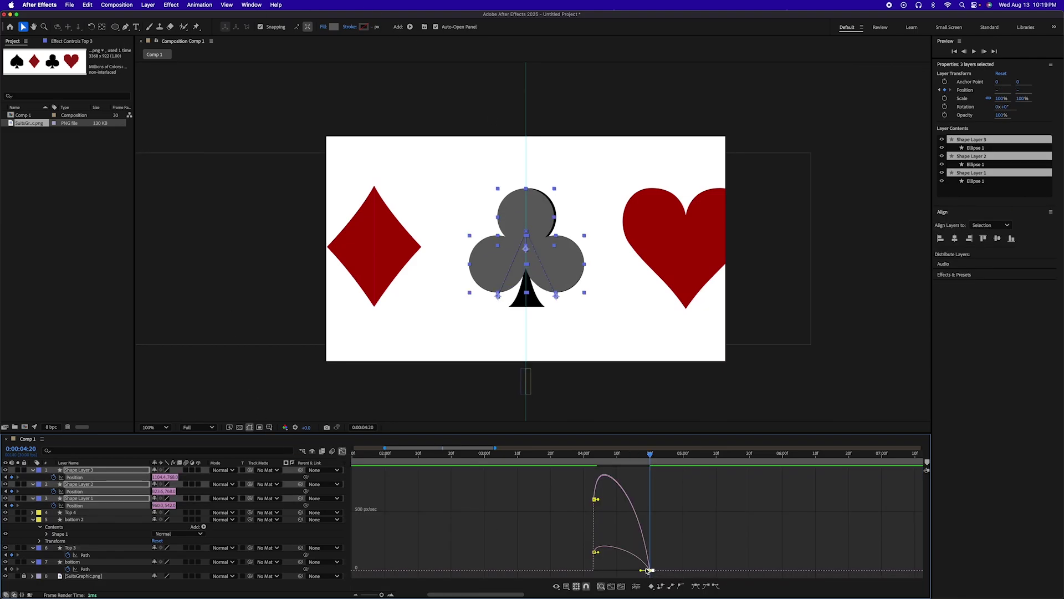
left_click_drag(643, 571, 622, 570)
left_click_drag(594, 459, 674, 455)
left_click(342, 451)
Display the speed graph of Top 3's Path property with the current time at 0:00:03:22
left_click_drag(564, 459, 559, 457)
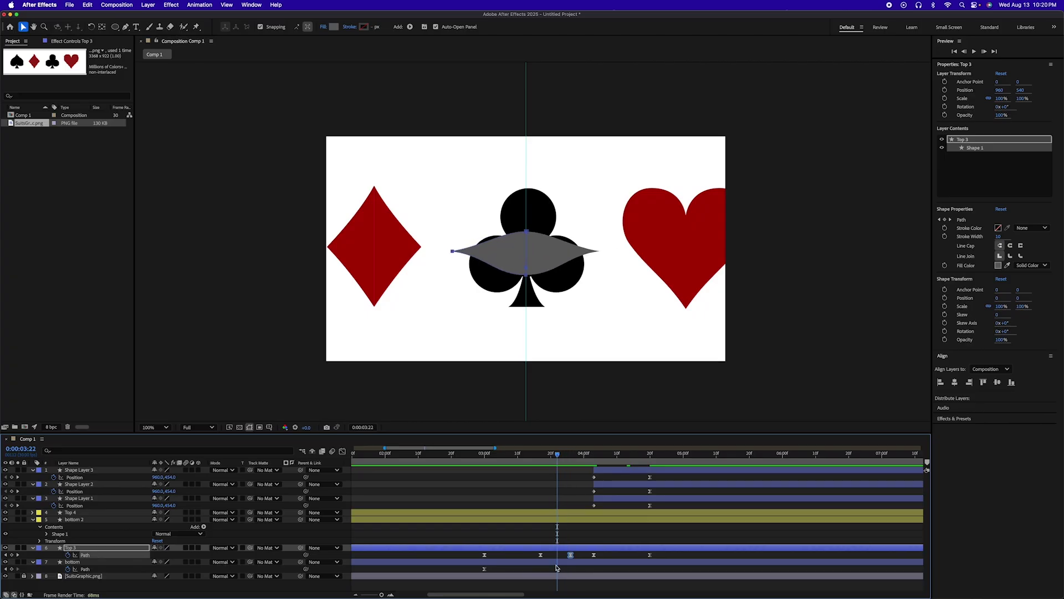
left_click(342, 452)
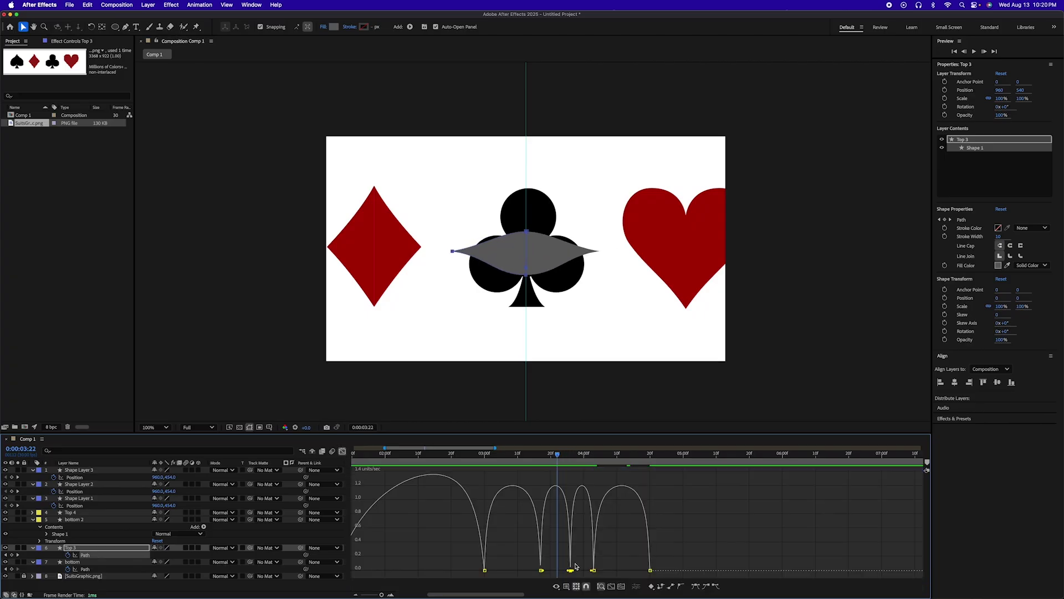
Try adjusting the influence of Top 3's middle path keyframe between 0:00:03:17 and 0:00:04:03, preview it, and undo the change
mouse_move(569, 572)
left_mouse_down()
mouse_move(557, 573)
mouse_move(575, 571)
left_mouse_up()
left_click_drag(557, 455, 543, 455)
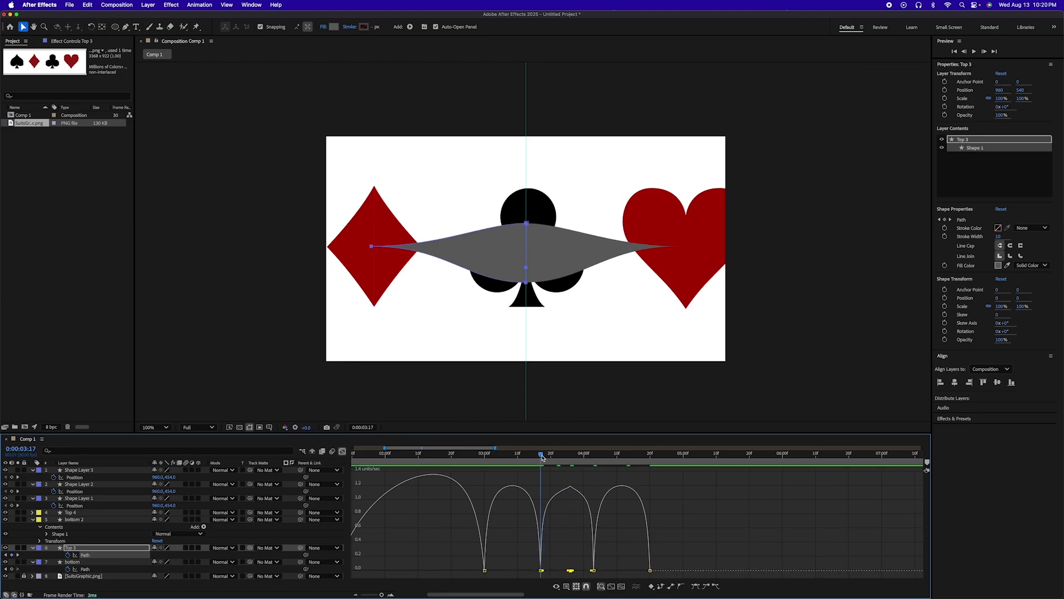
key("space")
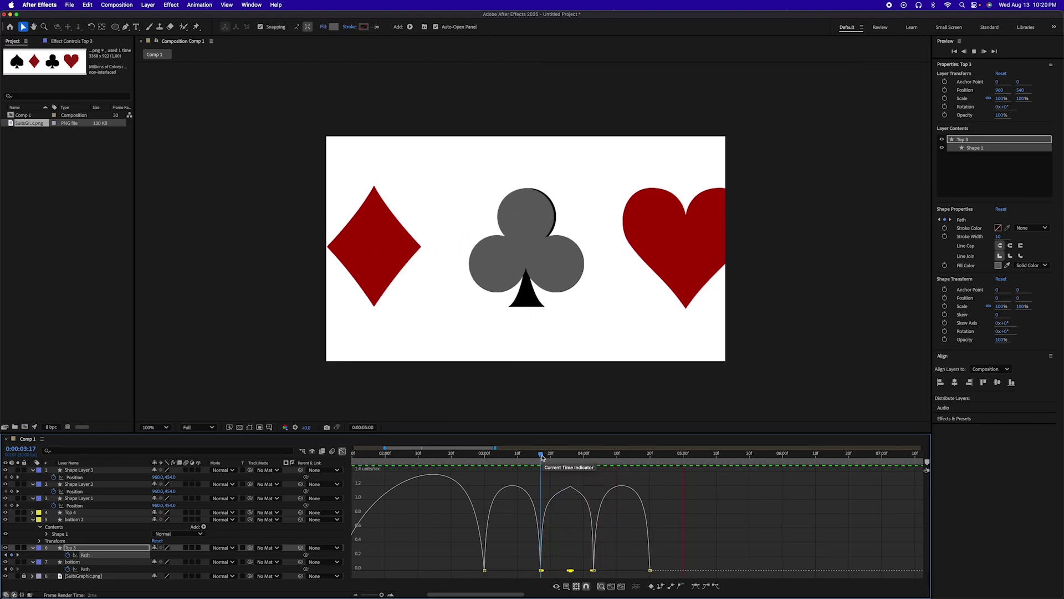
left_click_drag(542, 456, 531, 456)
key("space")
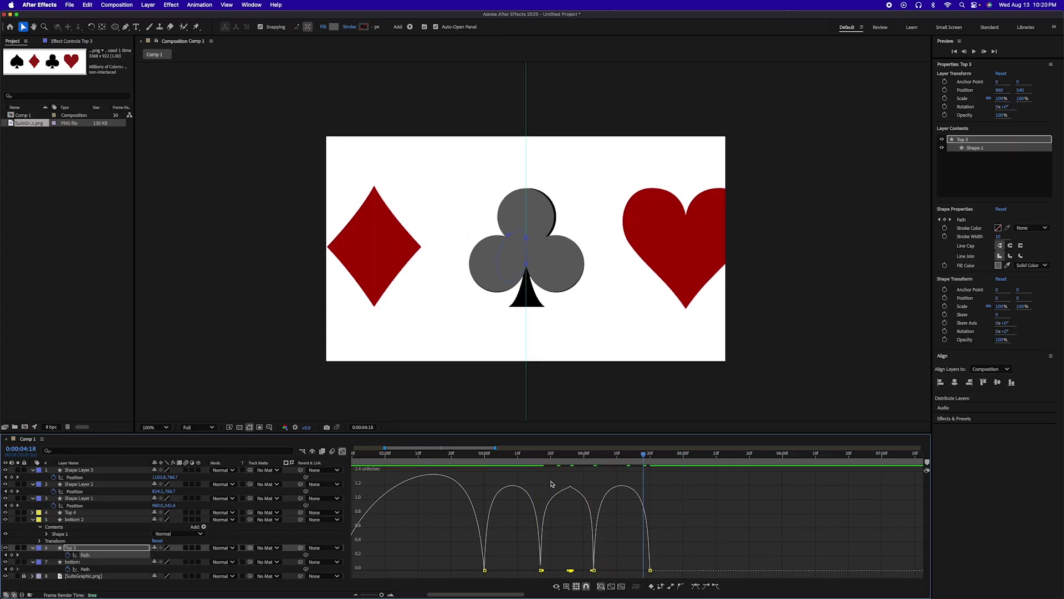
key("super+z")
key("super+z")
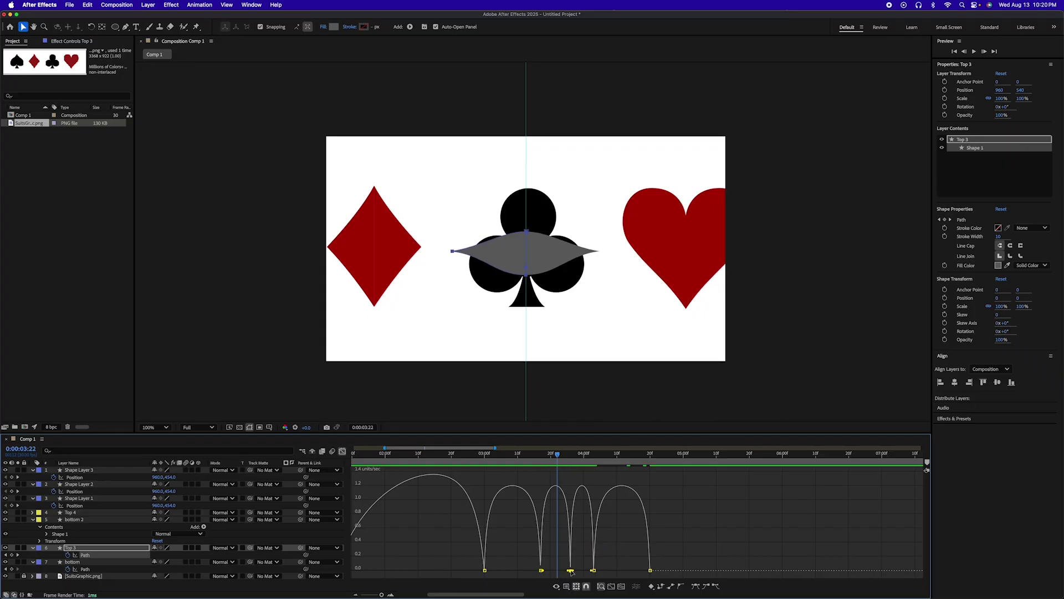
Shorten the influence handles of Top 3's path keyframe at 0:00:03:26 in the speed graph and preview from 0:00:03:17
scroll(571, 571, "up", 5)
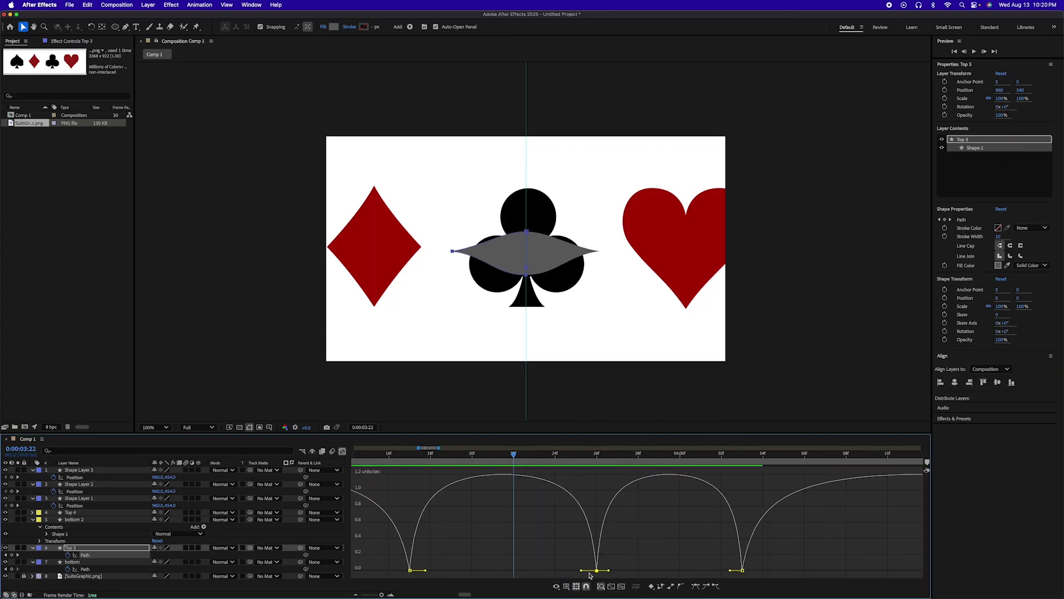
scroll(591, 575, "down", 2)
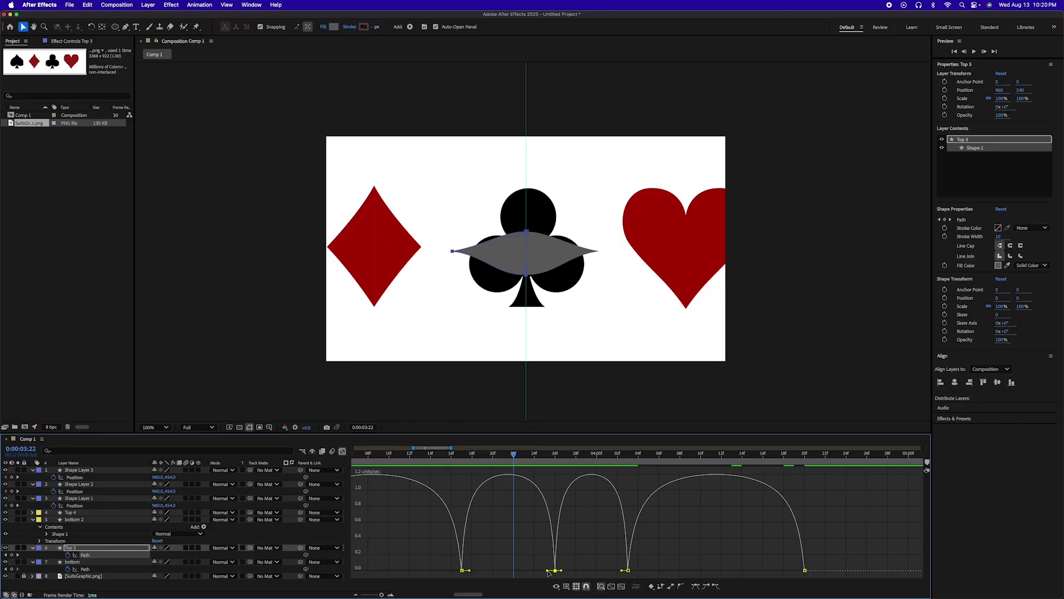
left_click_drag(548, 572, 553, 572)
left_click_drag(514, 456, 467, 461)
key("space")
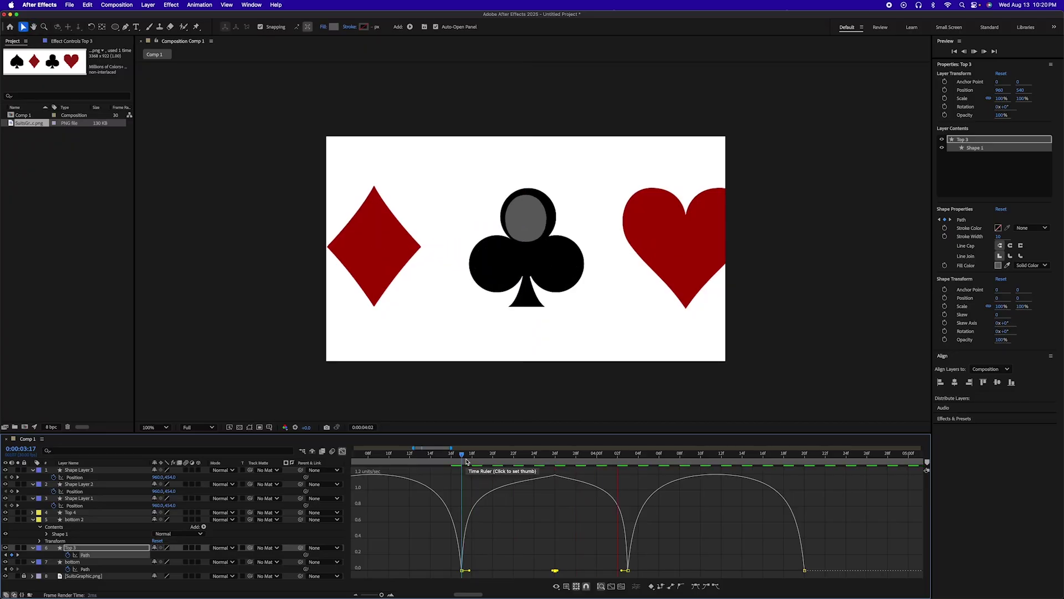
key("space")
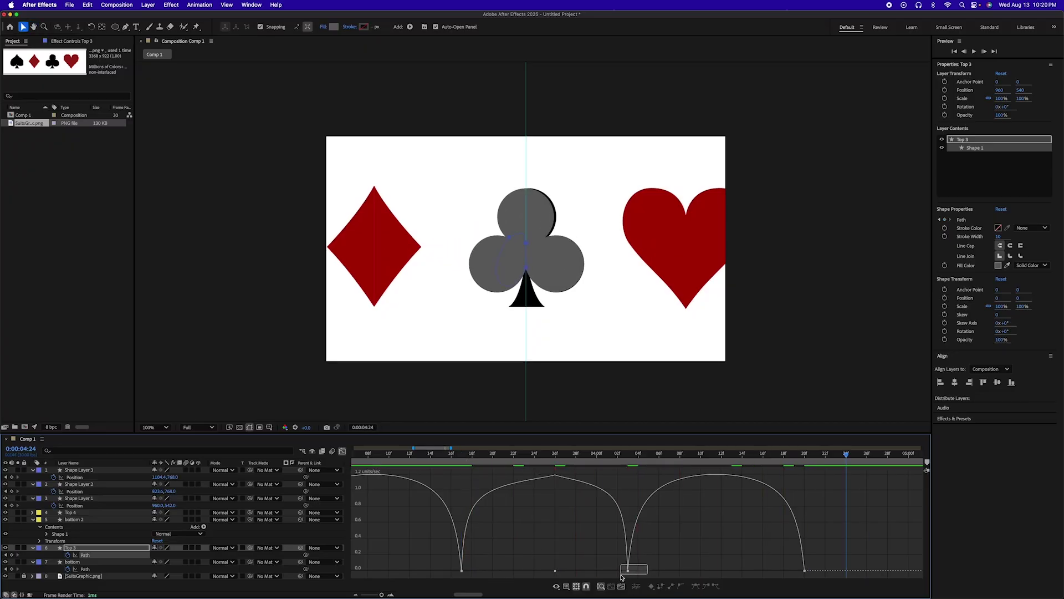
Lengthen the influence of Top 3's path keyframe at 0:00:04:03 and preview the diamond-to-club morph
left_click(628, 570)
left_click_drag(622, 570, 616, 570)
left_click(515, 456)
key("space")
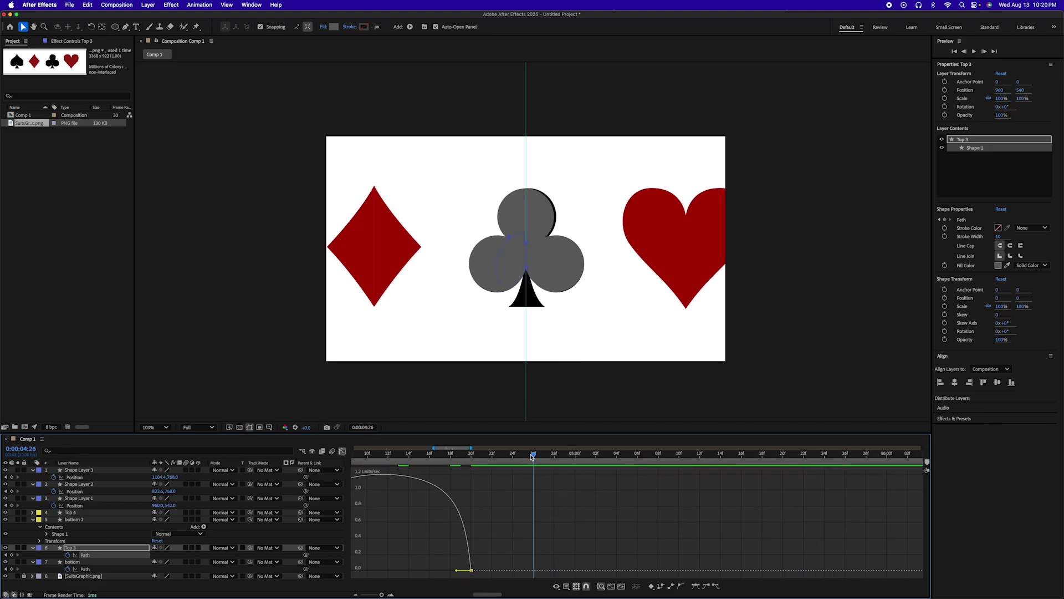
key("space")
key("space")
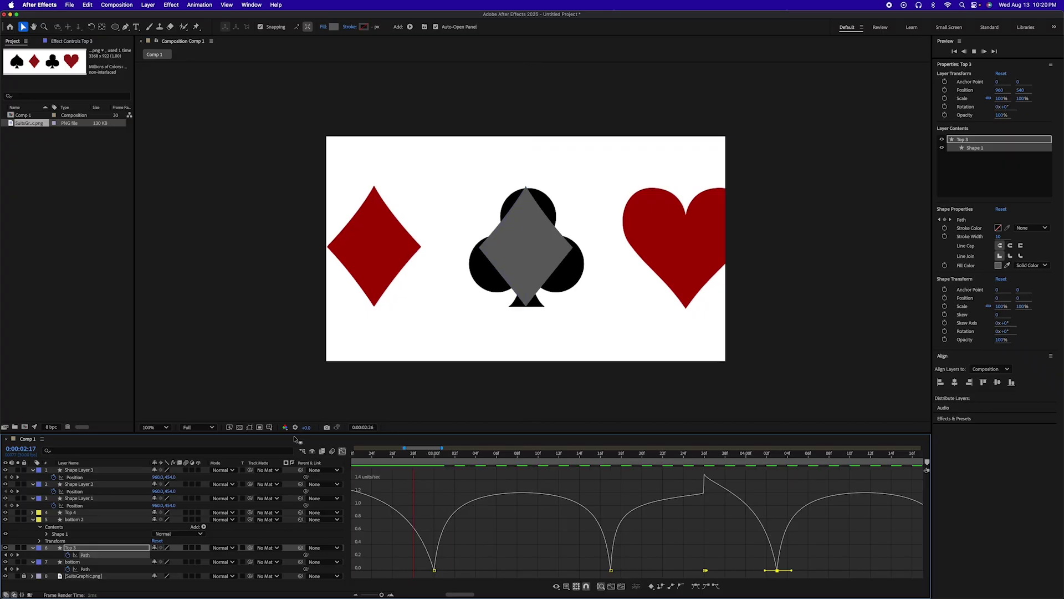
key("space")
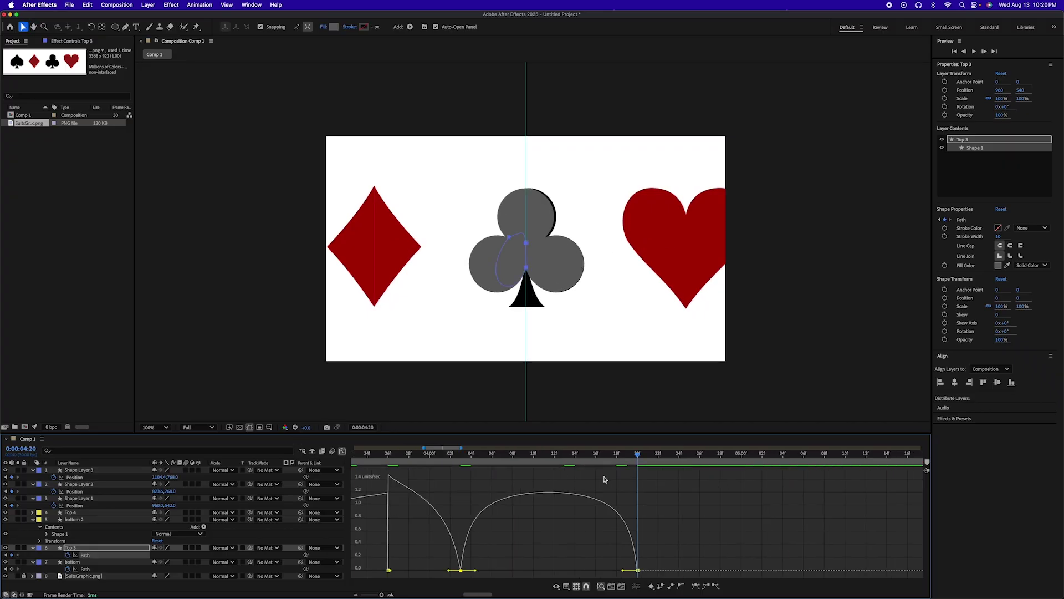
Lengthen the influence of Top 3's path keyframe at 0:00:03:17 in the speed graph
left_click(343, 452)
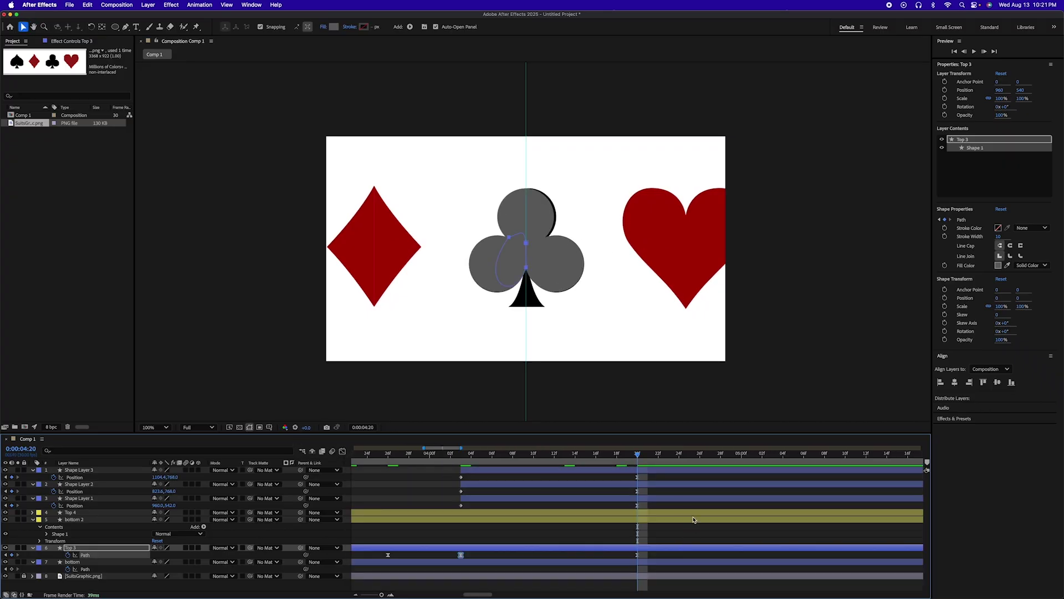
key("minus")
key("minus")
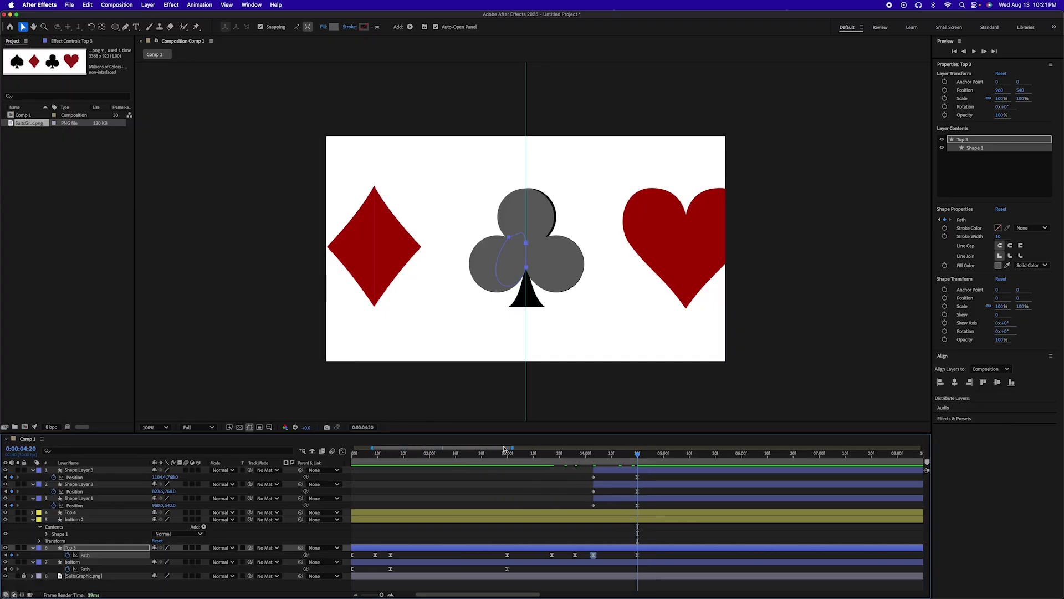
left_click_drag(504, 450, 552, 463)
left_click(551, 554)
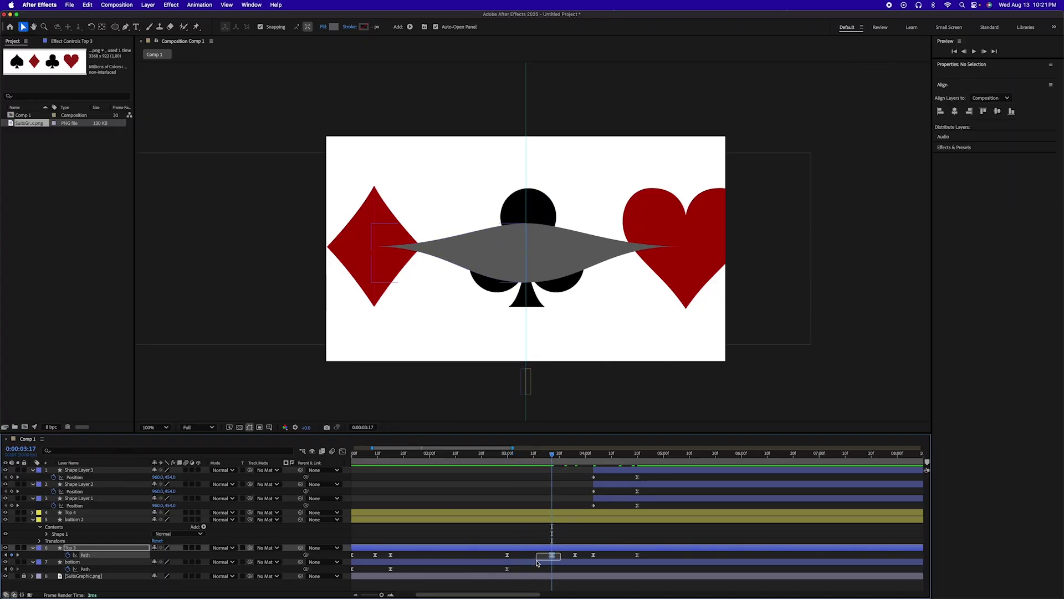
left_click(342, 452)
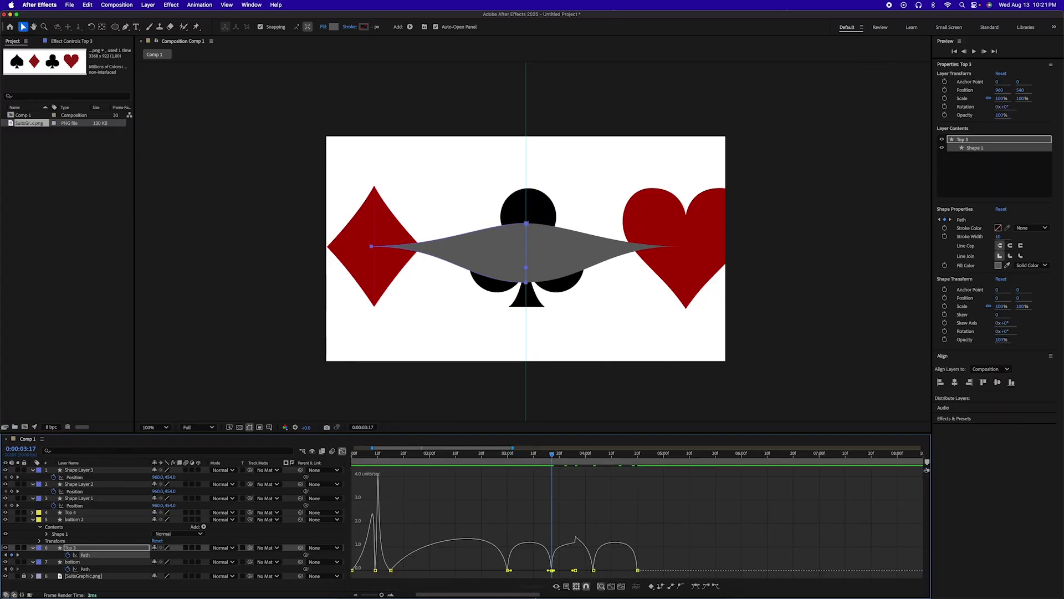
mouse_move(552, 570)
left_mouse_down()
mouse_move(532, 571)
mouse_move(564, 571)
left_mouse_up()
Preview the diamond-to-club morph, replaying it from 0:00:02:09
left_click(509, 460)
key("space")
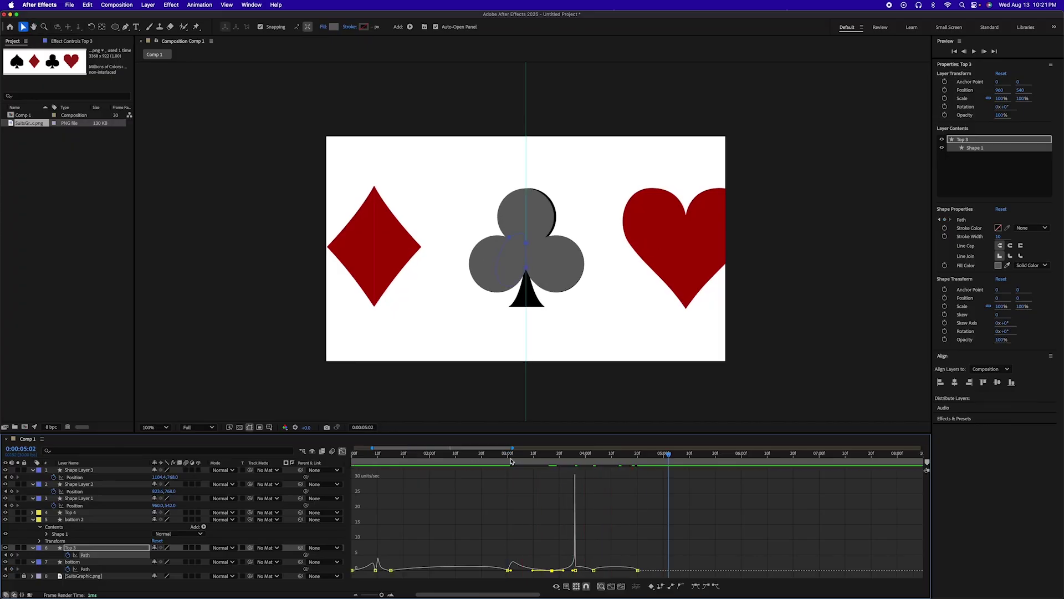
left_click_drag(461, 454, 454, 455)
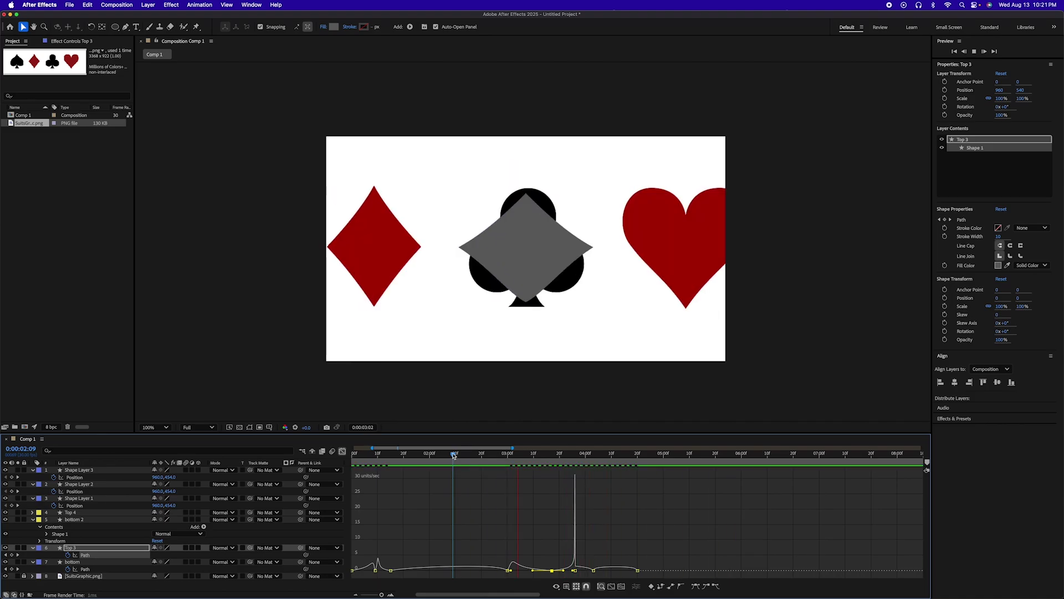
key("space")
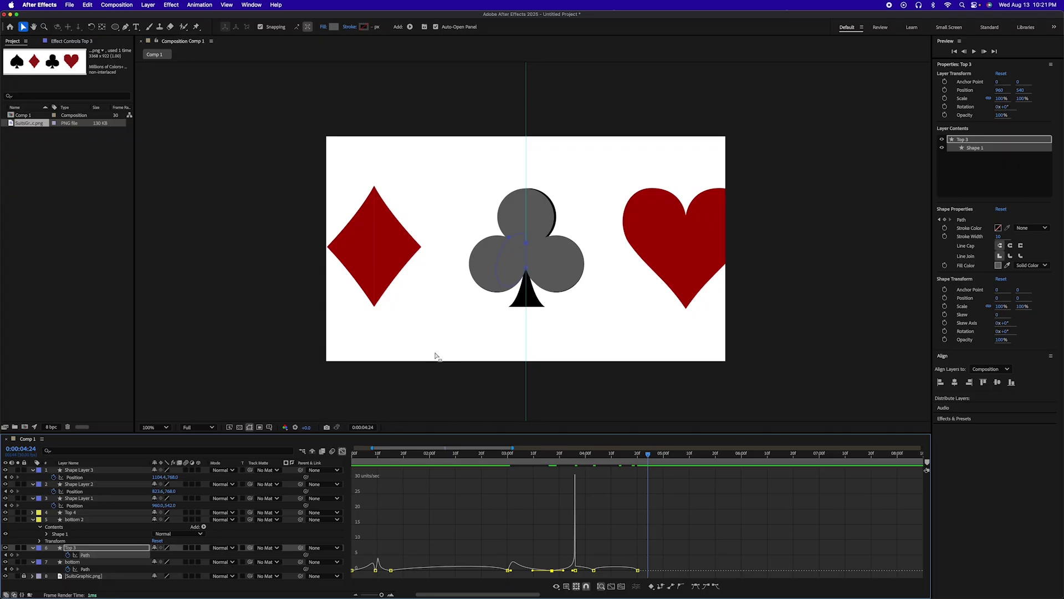
Return to the layer bars, duplicate the bottom layer, and place the copy later in time at the top of the layer stack
left_click(345, 453)
left_click_drag(554, 456, 162, 448)
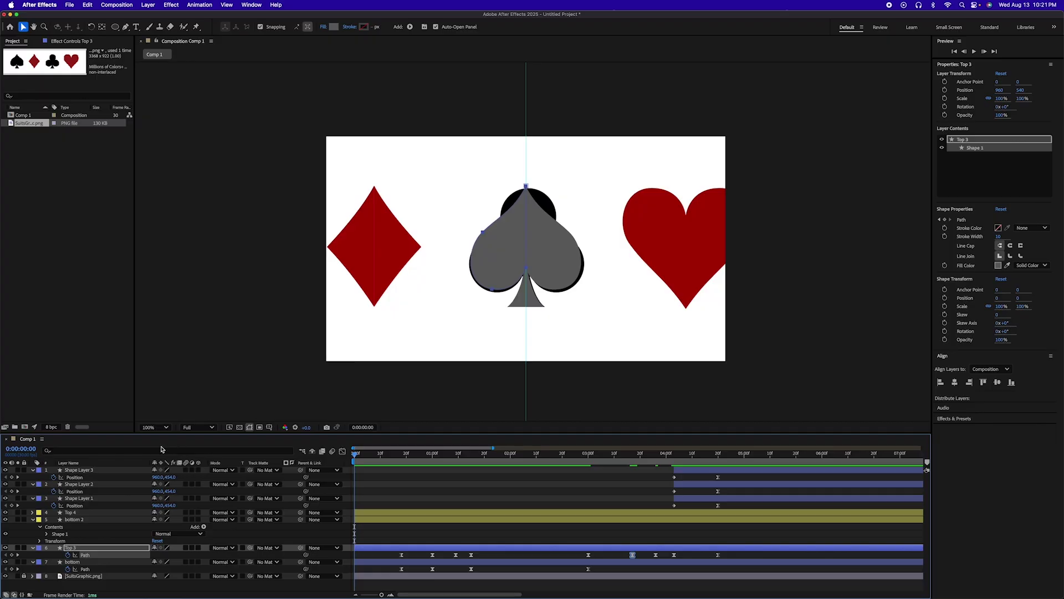
left_click(386, 565)
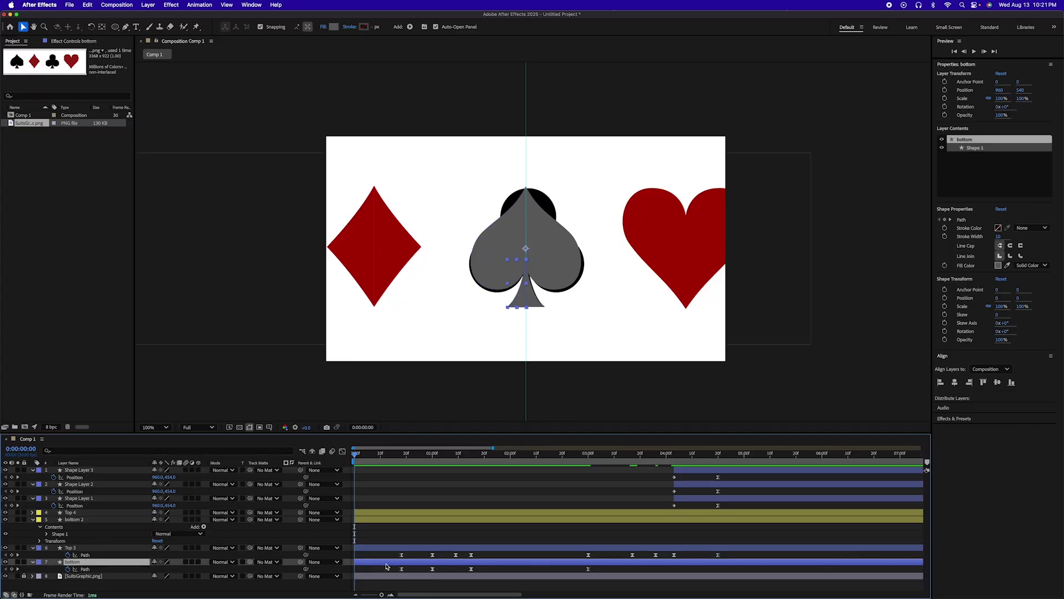
key("super+d")
left_click_drag(398, 561, 743, 563)
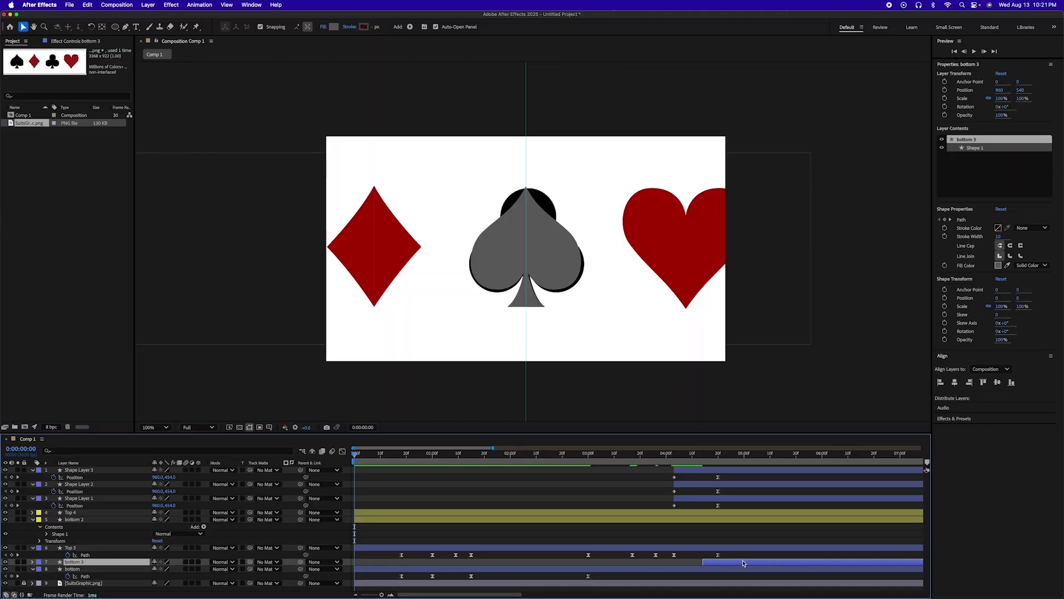
key("super+shift+bracketright")
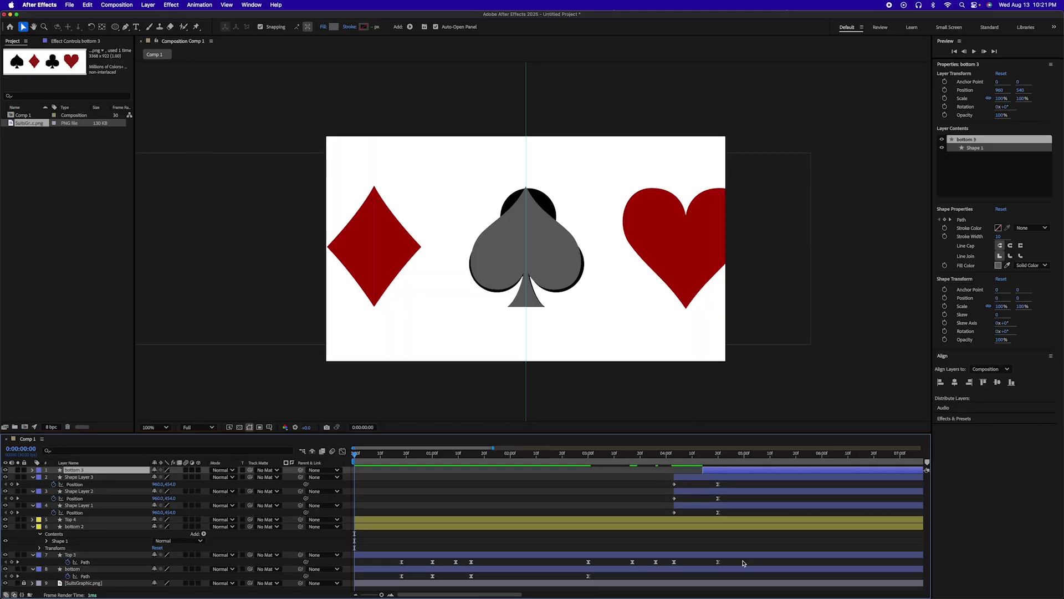
Shift the bottom 3 layer so it starts with the circle layers at about 0:00:04:03
key("period")
left_click(714, 457)
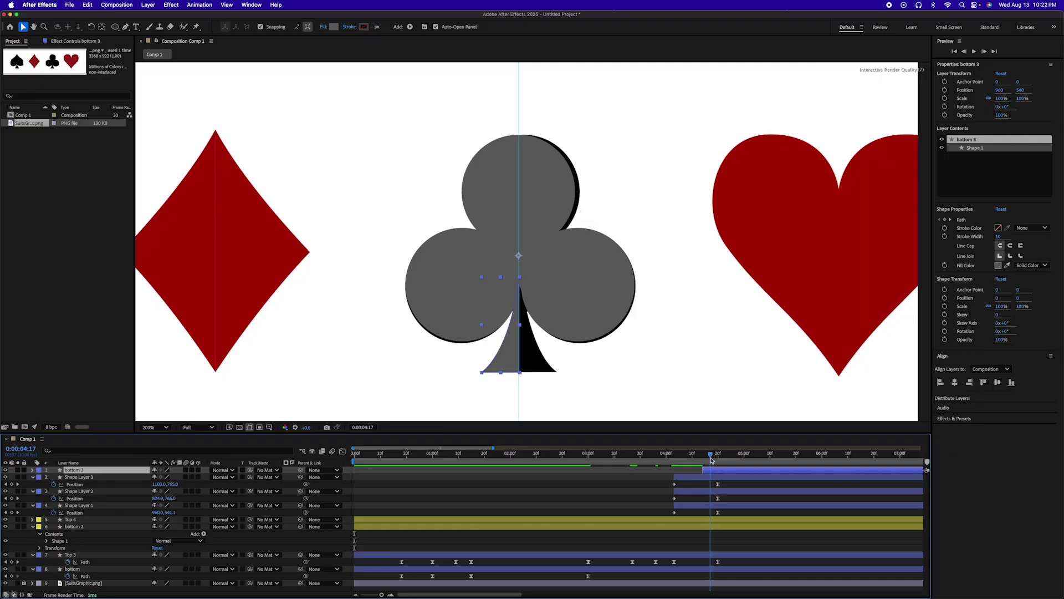
scroll(714, 471, "right", 5)
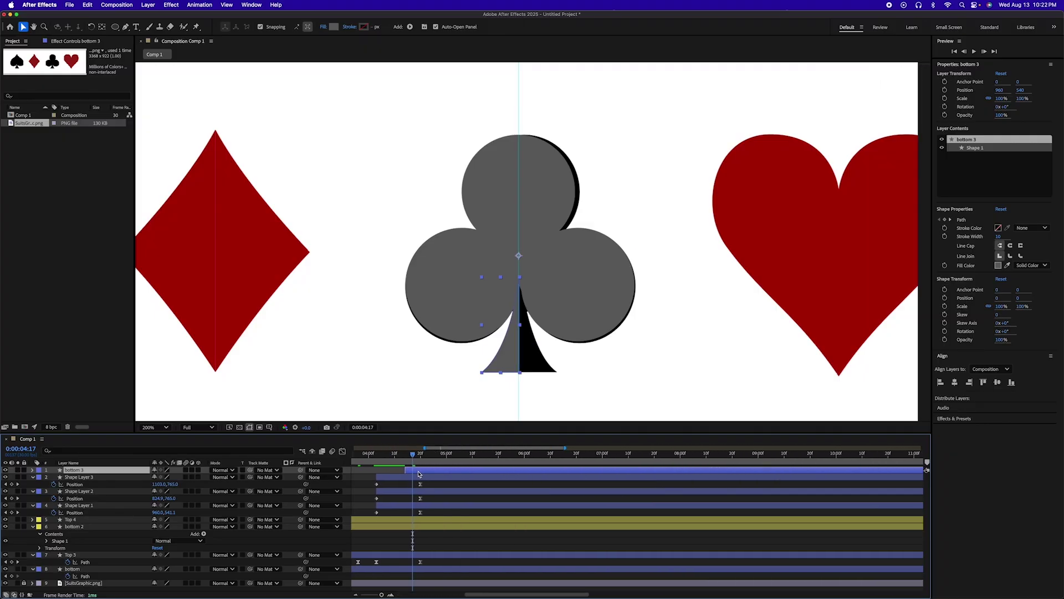
left_click_drag(406, 470, 517, 460)
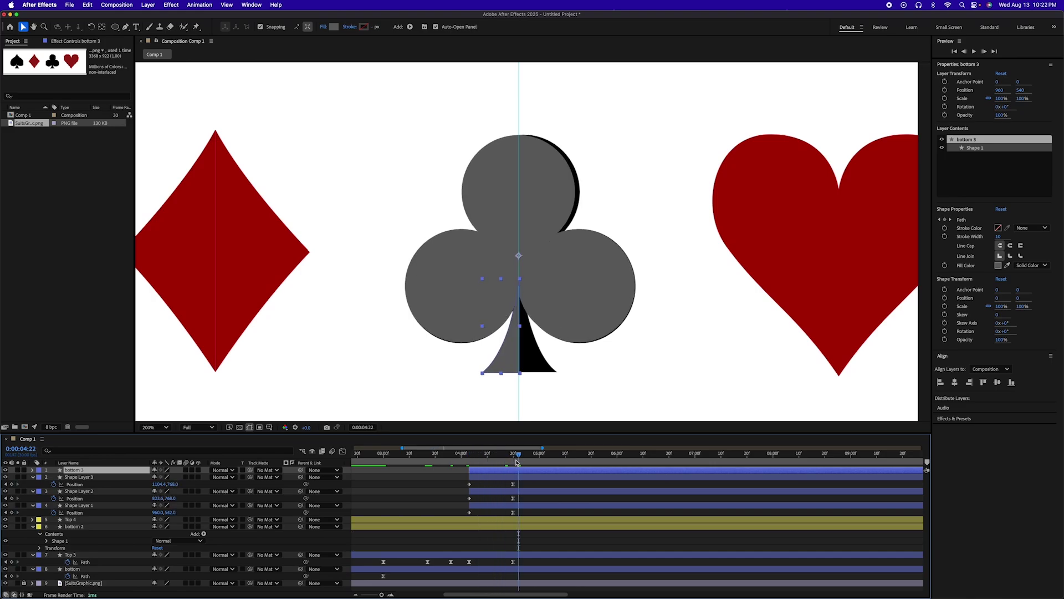
Delete bottom 3's last three path keyframes and move the remaining one to about 0:00:05:06
key("u")
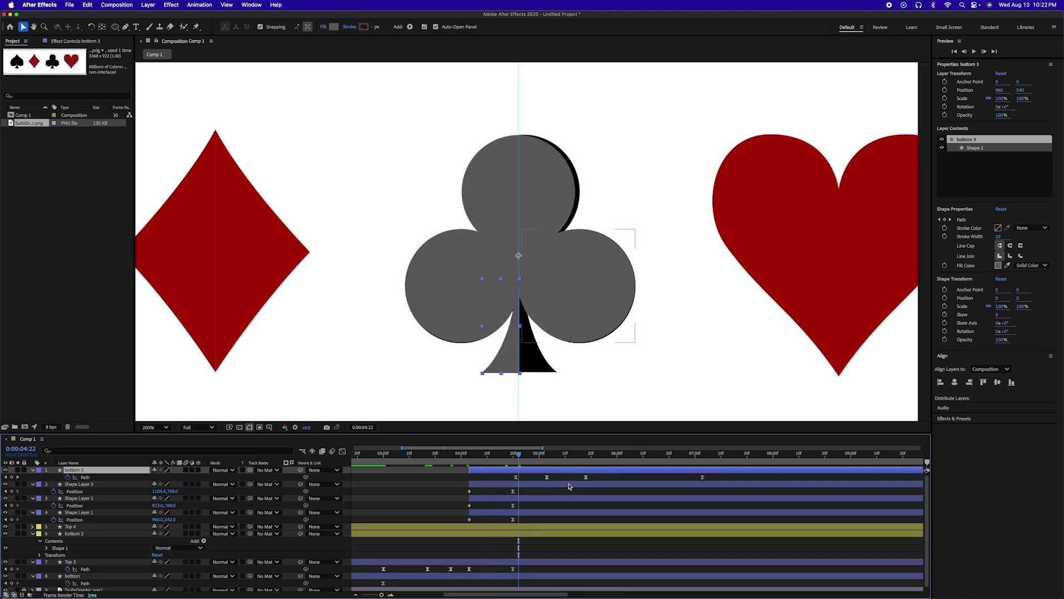
left_click_drag(541, 474, 748, 488)
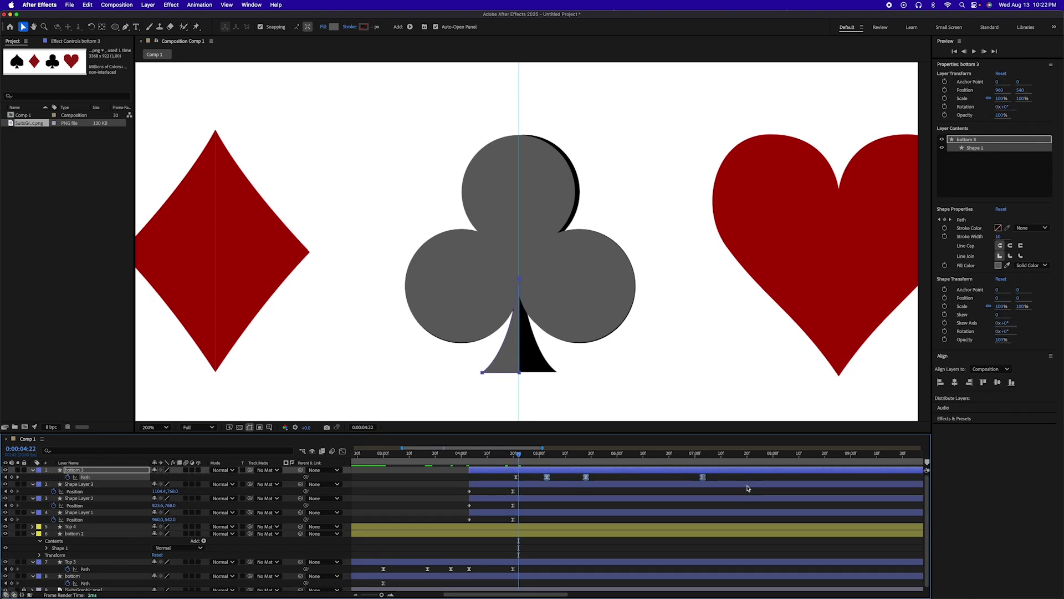
key("Delete")
left_click(516, 477)
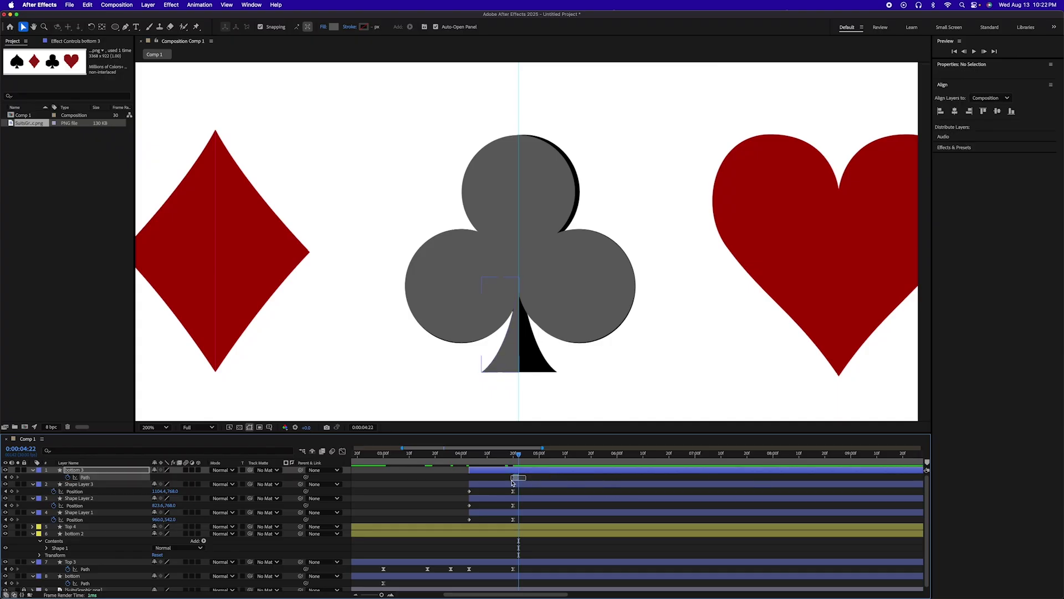
mouse_move(518, 456)
left_mouse_down()
mouse_move(476, 456)
mouse_move(555, 478)
mouse_move(510, 455)
mouse_move(388, 456)
mouse_move(524, 453)
left_mouse_up()
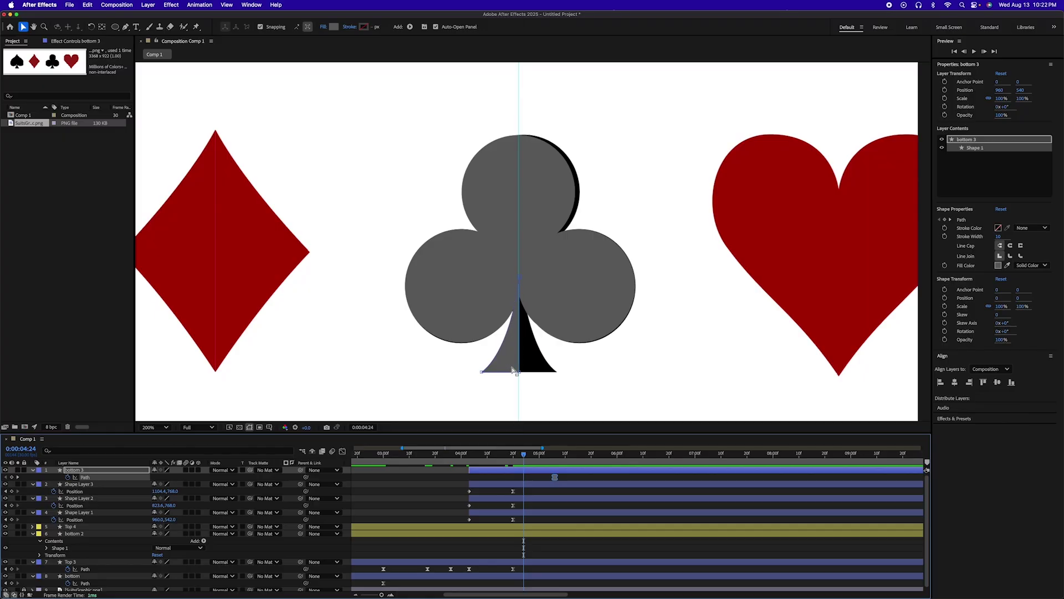
At 0:00:04:06, pull bottom 3's base points up toward the lobes and adjust their curve handles to form a small stem stub
left_click_drag(529, 455, 493, 456)
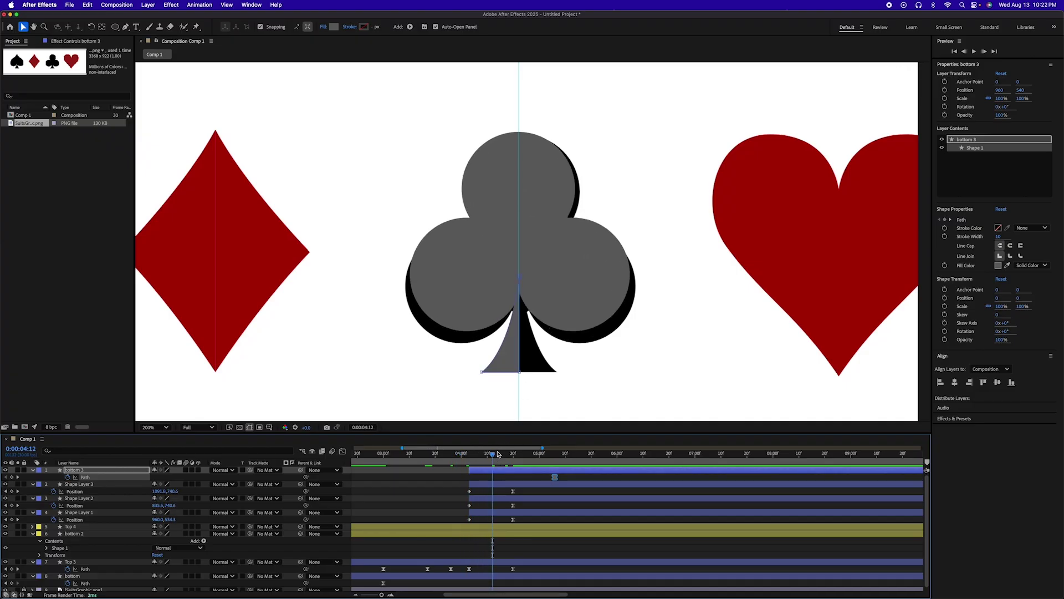
left_click_drag(495, 455, 476, 457)
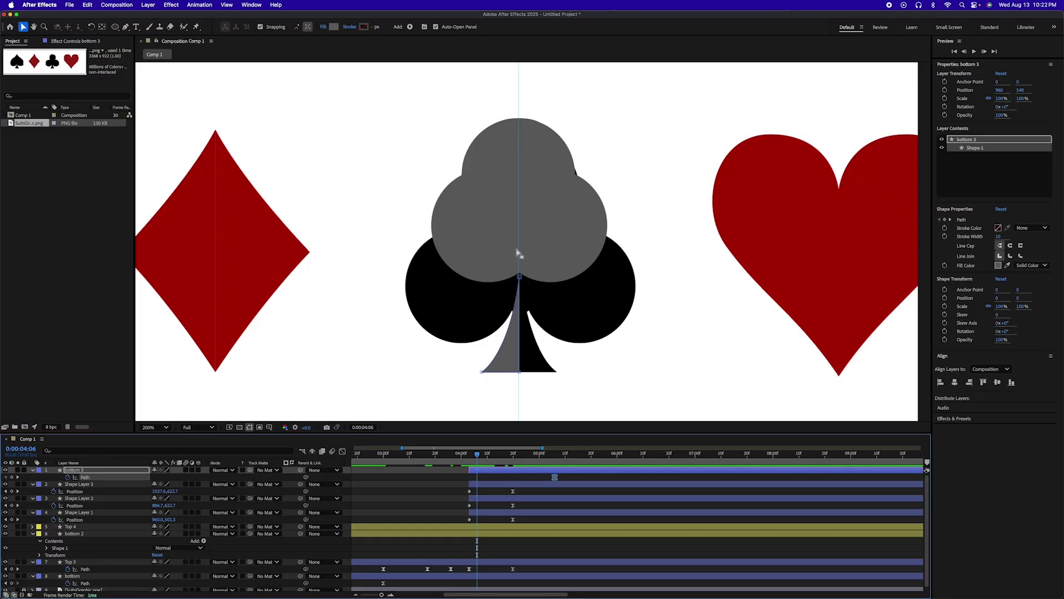
left_click_drag(481, 373, 496, 338)
key("g")
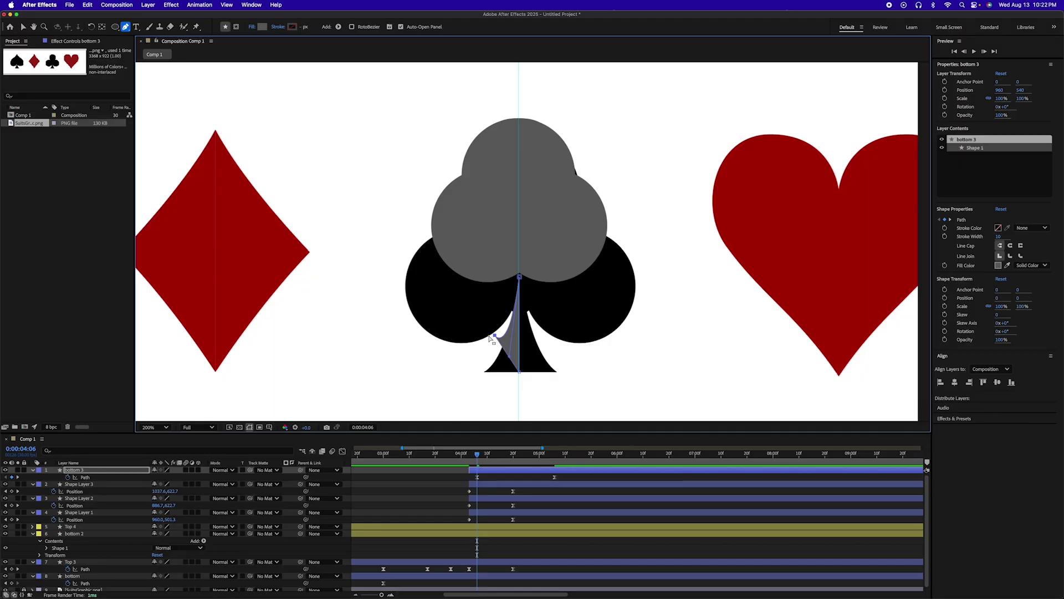
left_click_drag(495, 336, 508, 306)
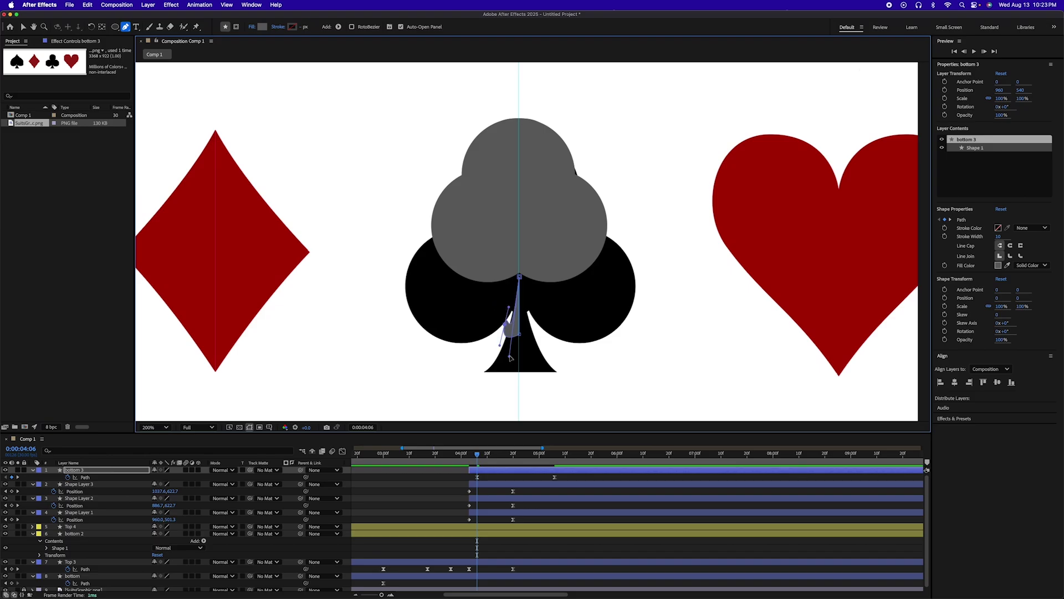
left_click_drag(509, 358, 515, 325)
left_click_drag(515, 316, 503, 309)
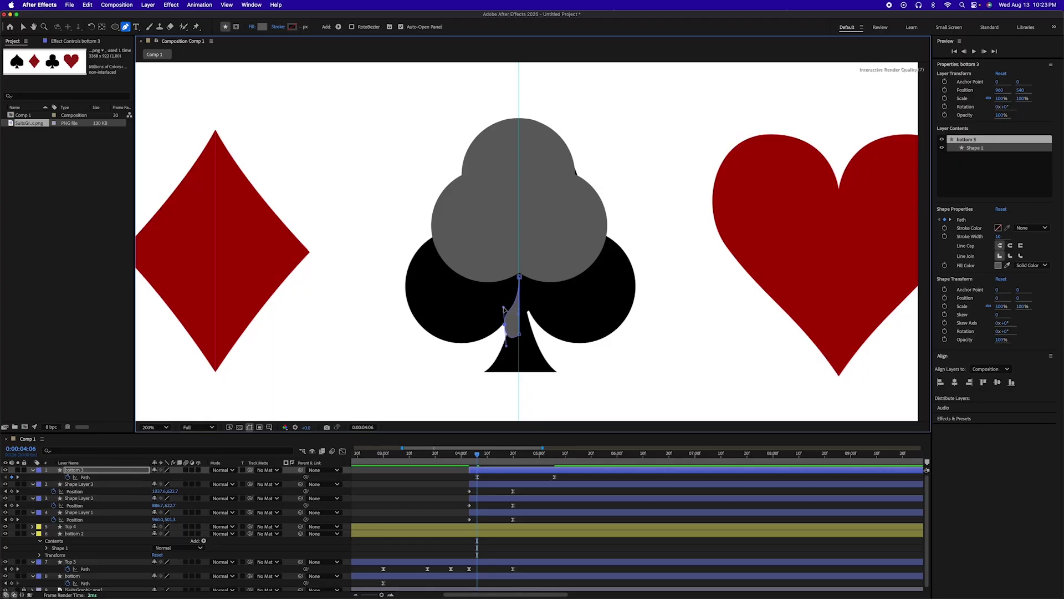
left_click_drag(507, 348, 506, 338)
At 0:00:04:22, lower bottom 3's base to the graphic's stem base and stretch its left corner outward past the graphic
left_click_drag(480, 457, 520, 455)
key("v")
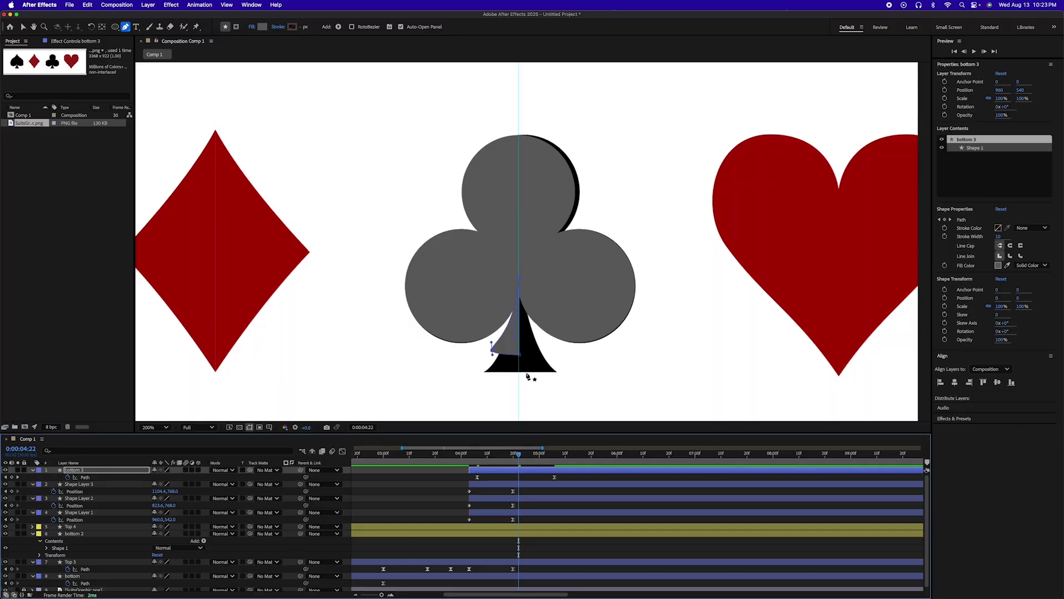
left_click_drag(519, 354, 461, 371)
key("super+z")
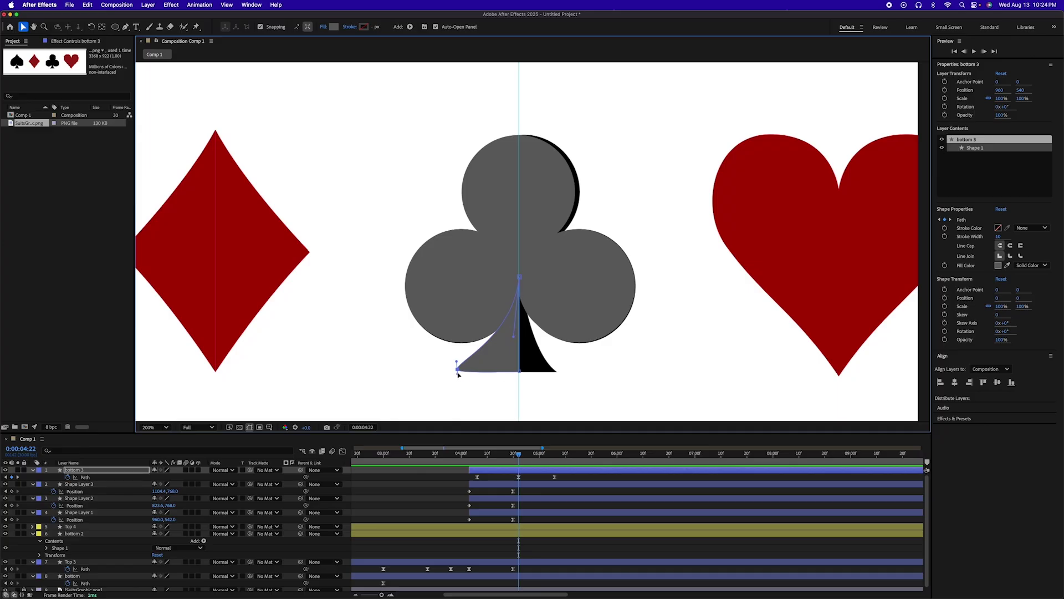
Use the Pen tool to pull the left base corner's lower handle inward along the base and flatten the stem's bottom edge
key("g")
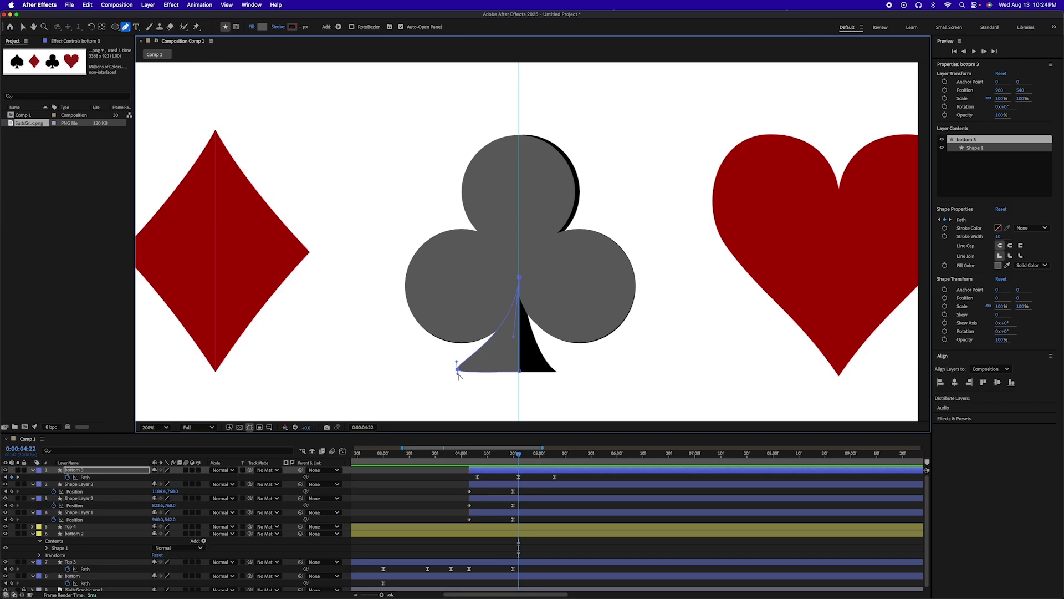
left_click_drag(457, 374, 484, 371)
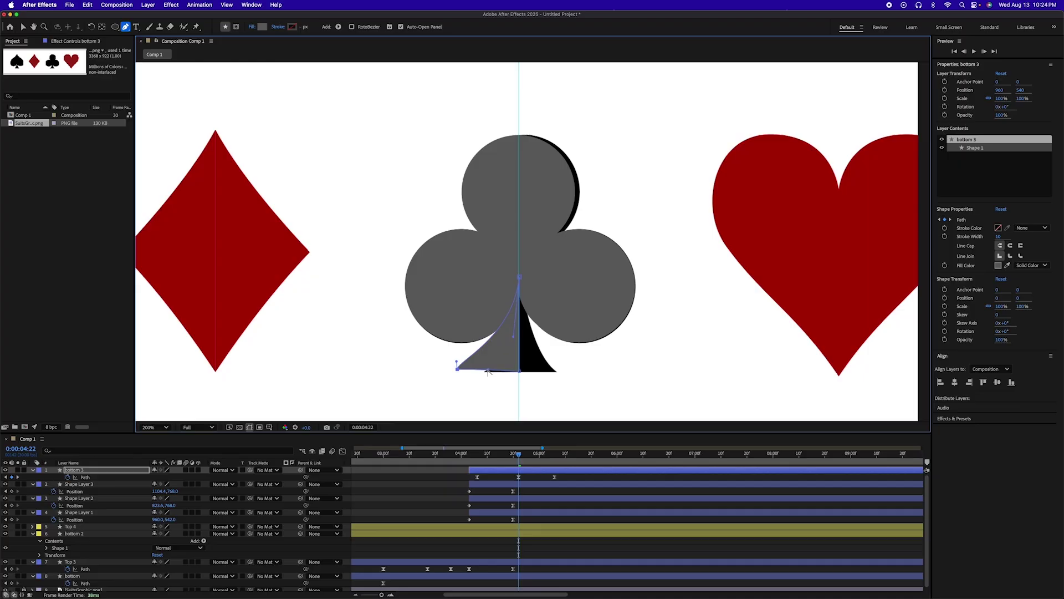
left_click_drag(458, 371, 458, 372)
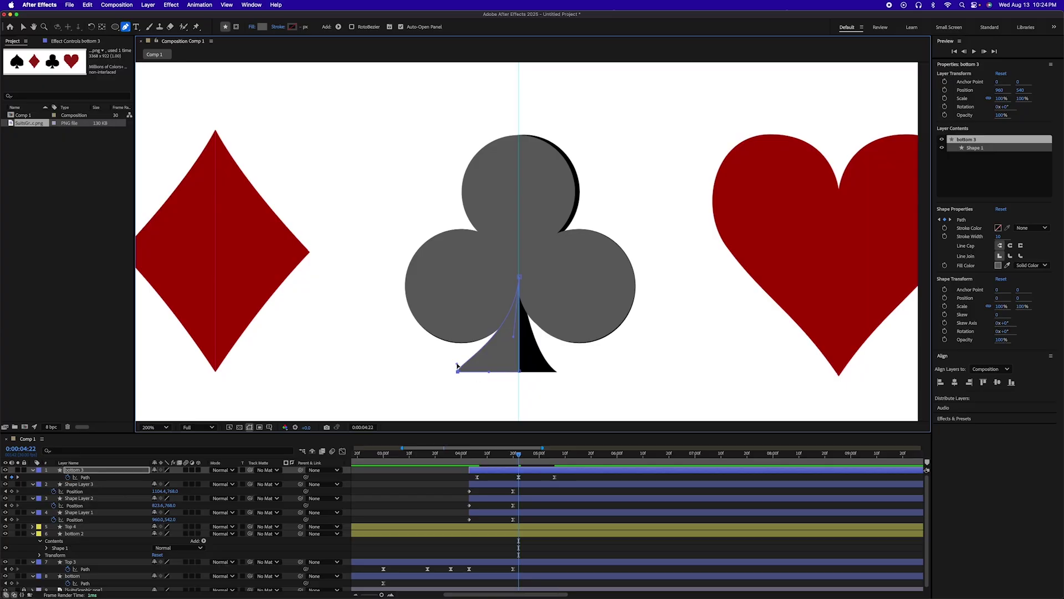
At 0:00:04:22, lower bottom 3's top point into the stem and reshape its curve handles so the base flares outward
mouse_move(457, 367)
left_mouse_down()
mouse_move(428, 357)
mouse_move(453, 357)
mouse_move(438, 359)
left_mouse_up()
left_click_drag(514, 338, 513, 363)
left_click_drag(520, 278, 514, 327)
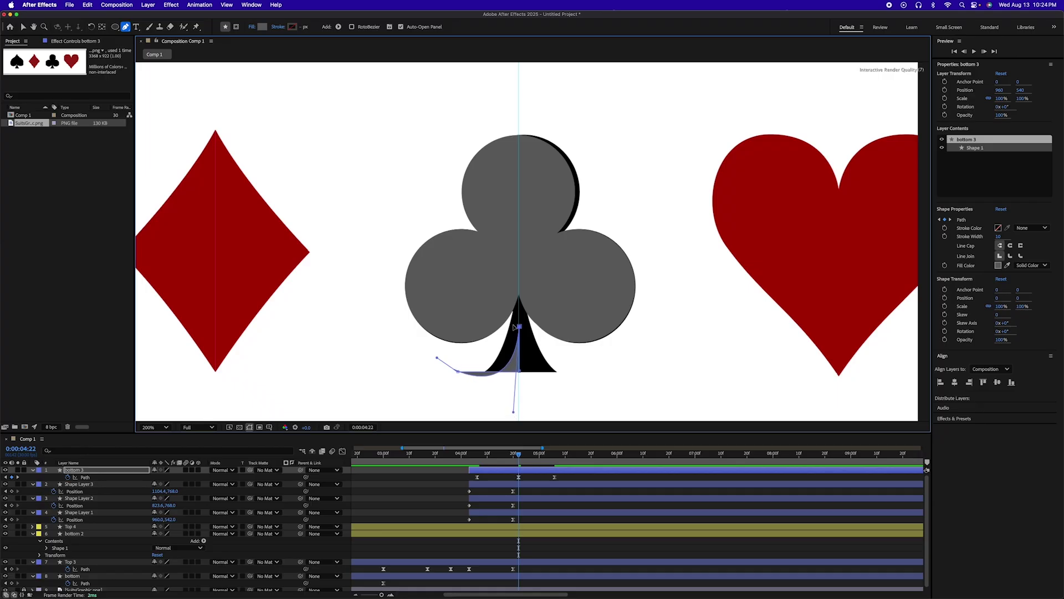
left_click_drag(513, 412, 443, 339)
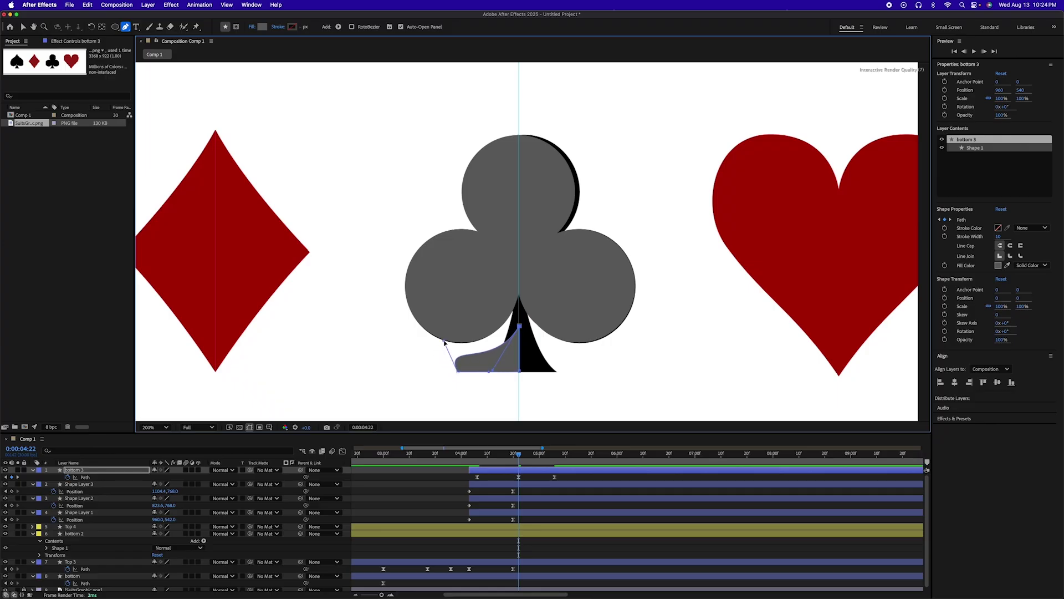
left_click_drag(494, 371, 495, 396)
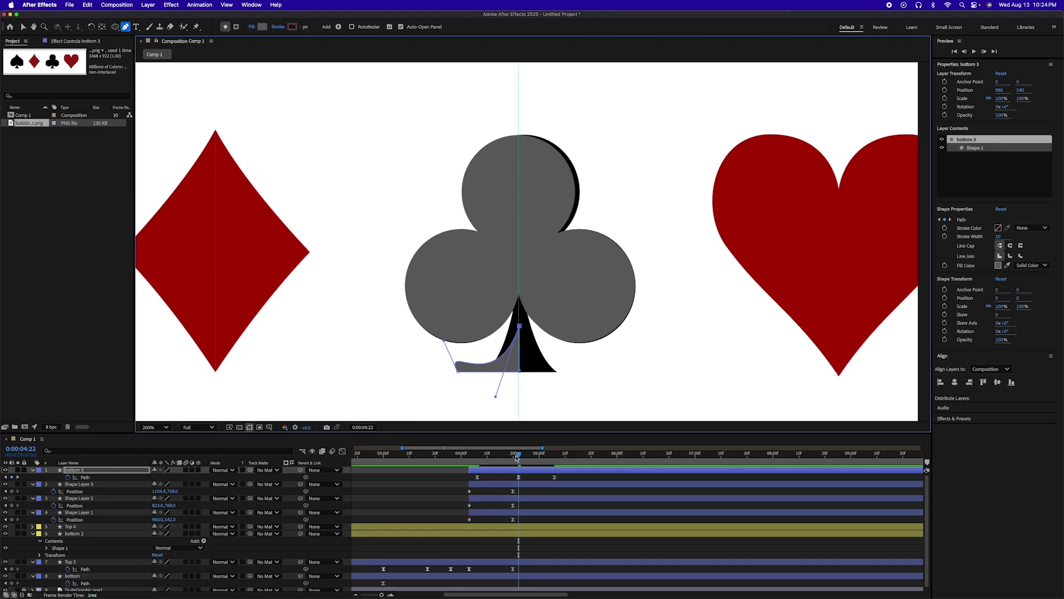
At 0:00:04:15, pull bottom 3's base points down to the graphic's stem base and draw the corner inward to narrow it
mouse_move(516, 457)
left_mouse_down()
mouse_move(635, 457)
mouse_move(435, 453)
mouse_move(525, 454)
mouse_move(502, 456)
left_mouse_up()
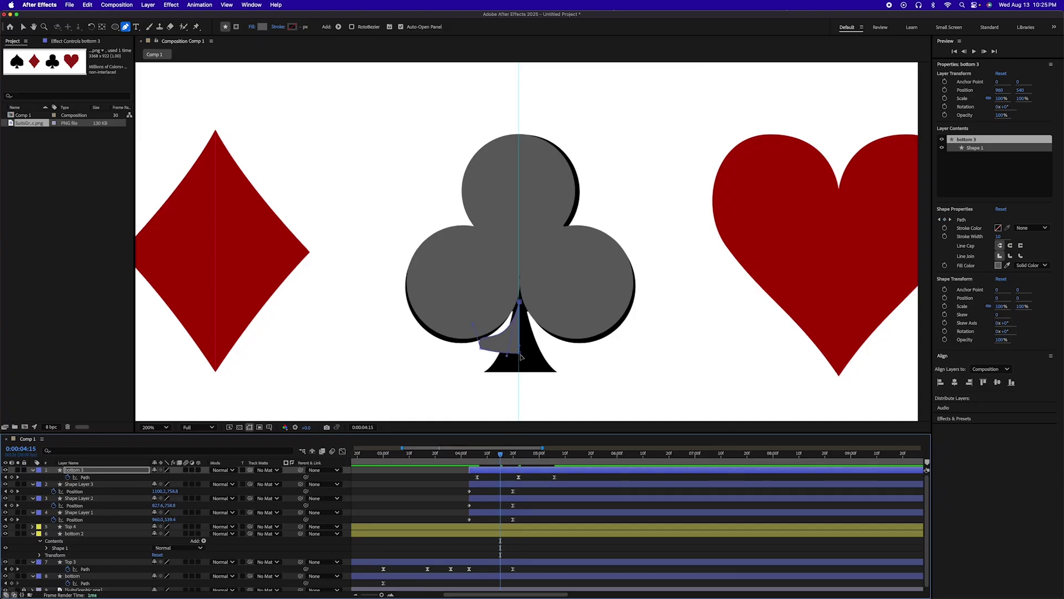
left_click_drag(520, 353, 504, 375)
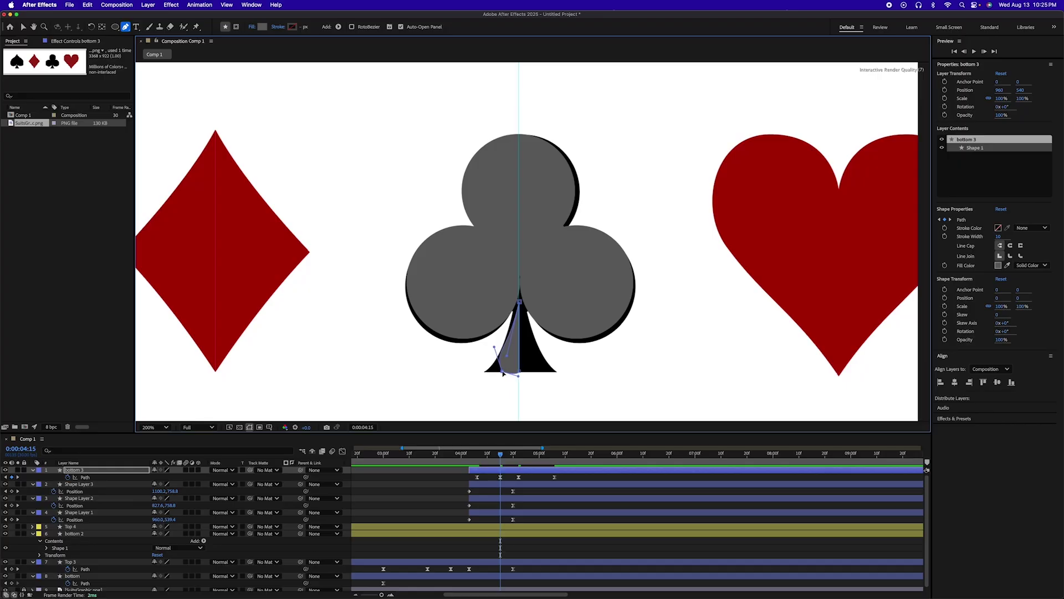
left_click_drag(520, 379, 517, 374)
In the Graph Editor, lengthen the incoming ease of bottom 3's last path keyframe so the speed peaks early
left_click_drag(501, 457, 552, 456)
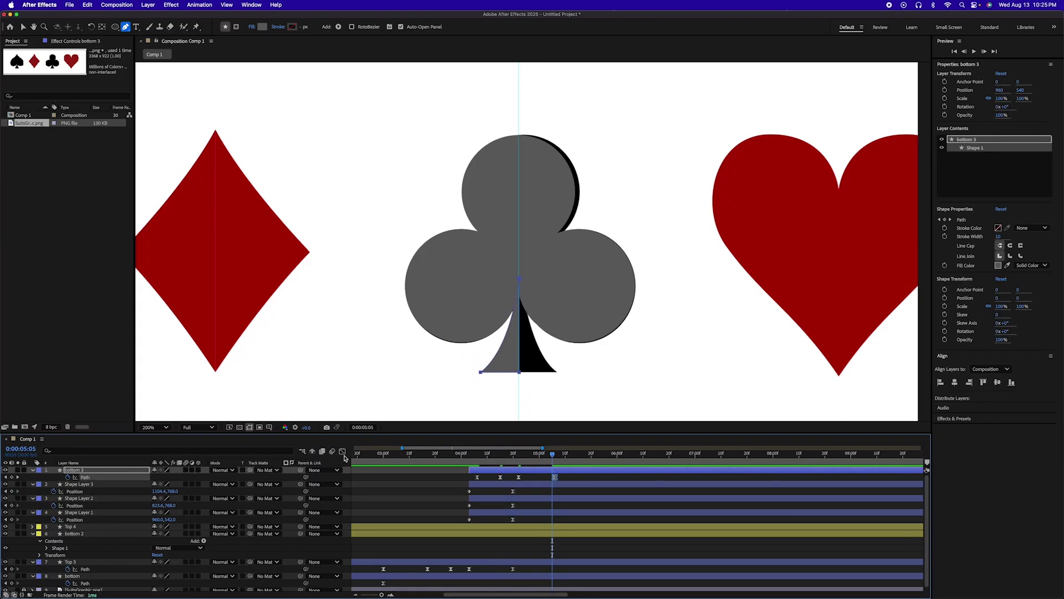
left_click(343, 452)
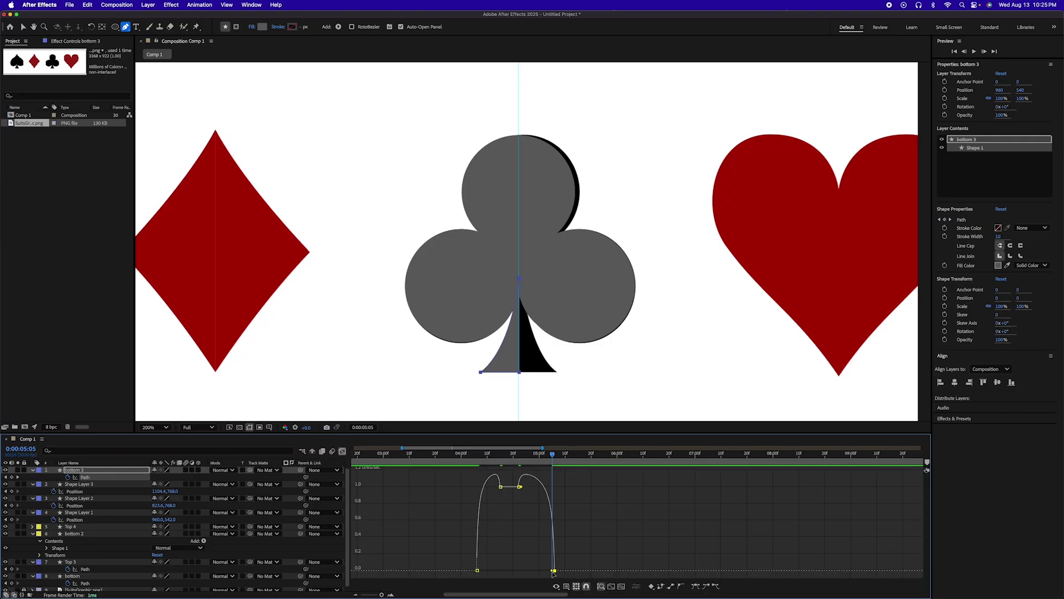
left_click_drag(549, 570, 536, 570)
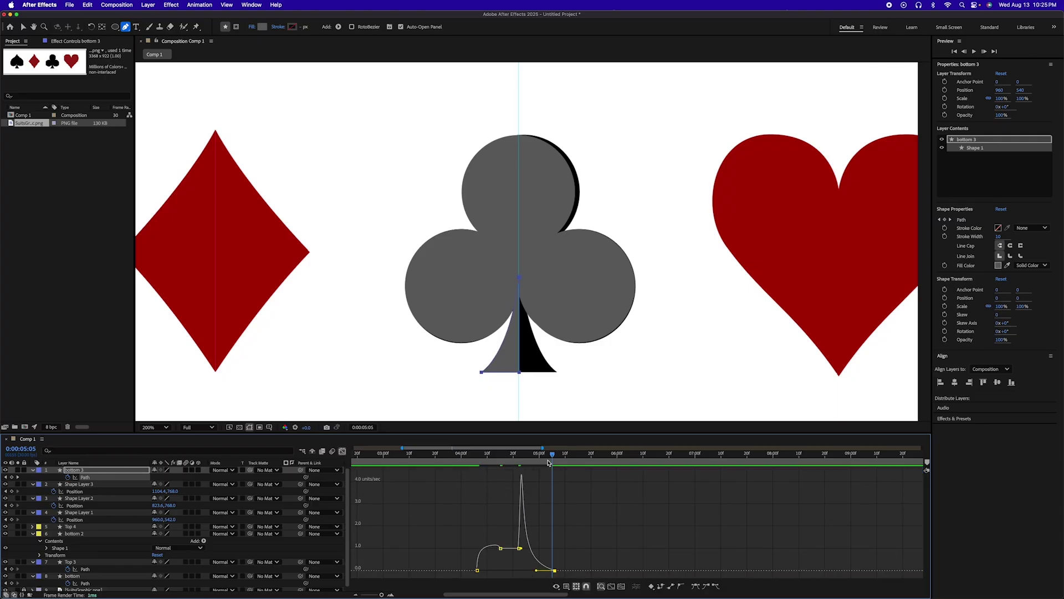
mouse_move(549, 464)
left_mouse_down()
mouse_move(473, 463)
mouse_move(597, 463)
mouse_move(479, 462)
mouse_move(577, 456)
mouse_move(564, 455)
left_mouse_up()
left_click(342, 452)
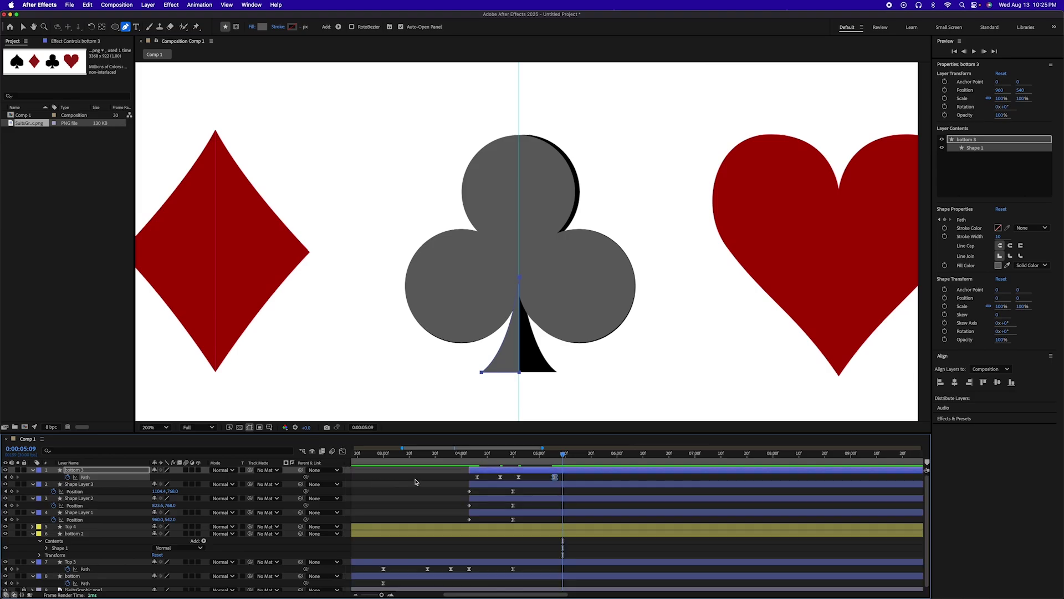
Duplicate the bottom 3 layer and give the copy a Yellow label
left_click(545, 480)
left_click(541, 471)
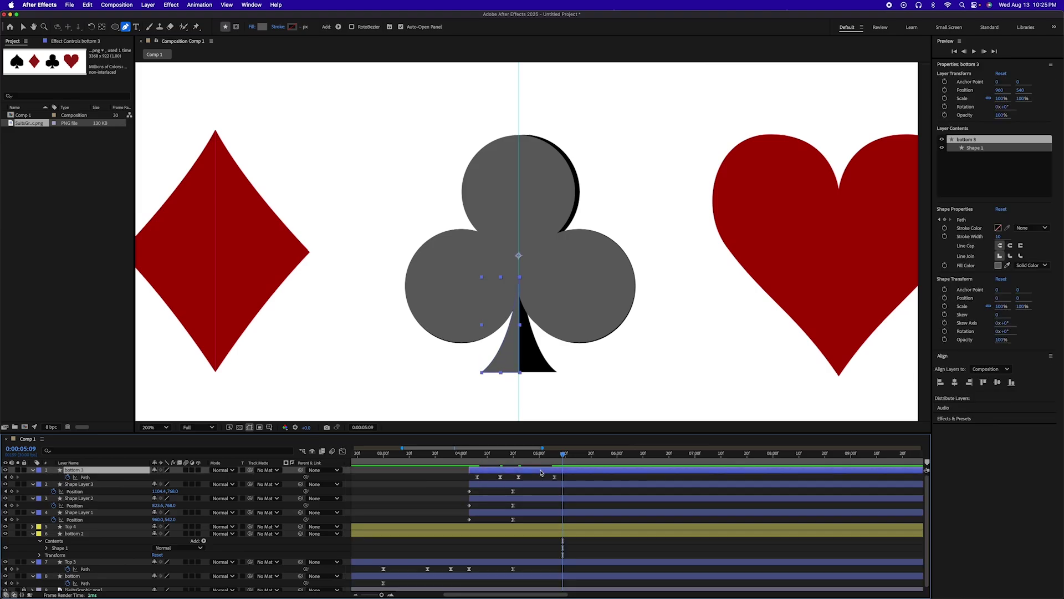
key("super+d")
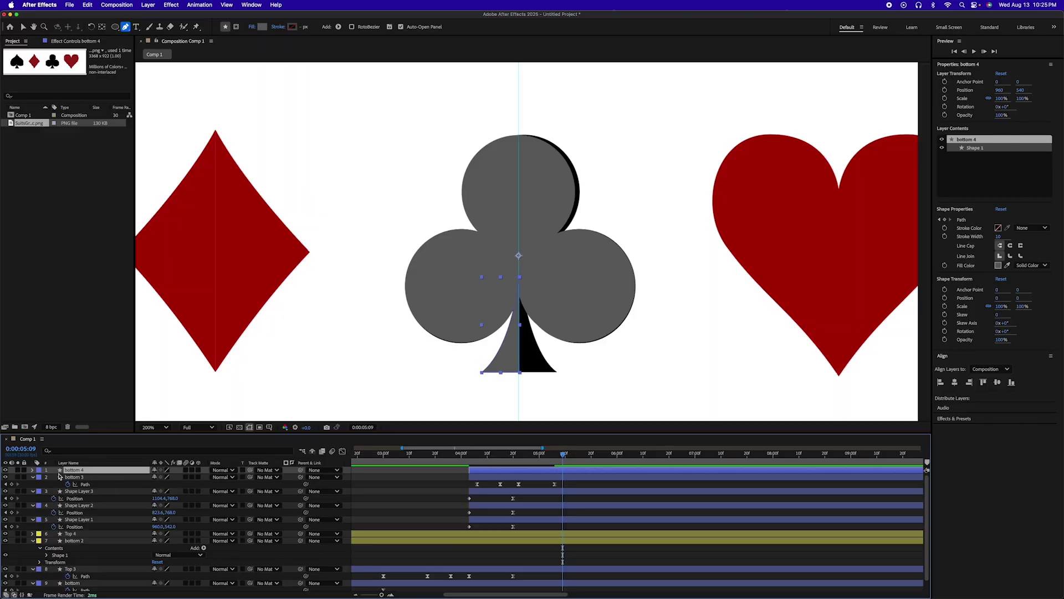
left_click(39, 471)
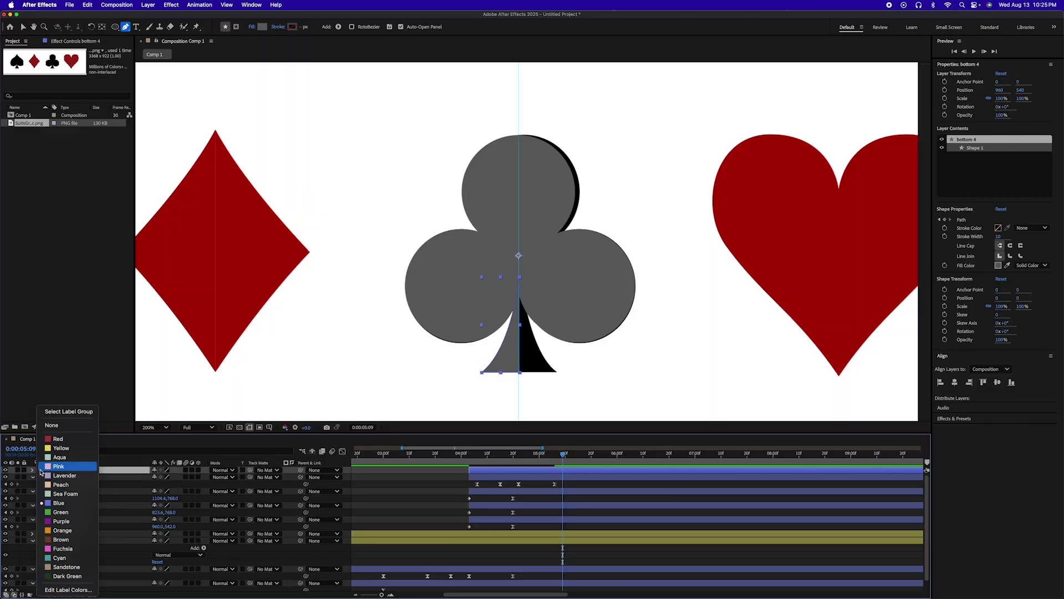
left_click(59, 448)
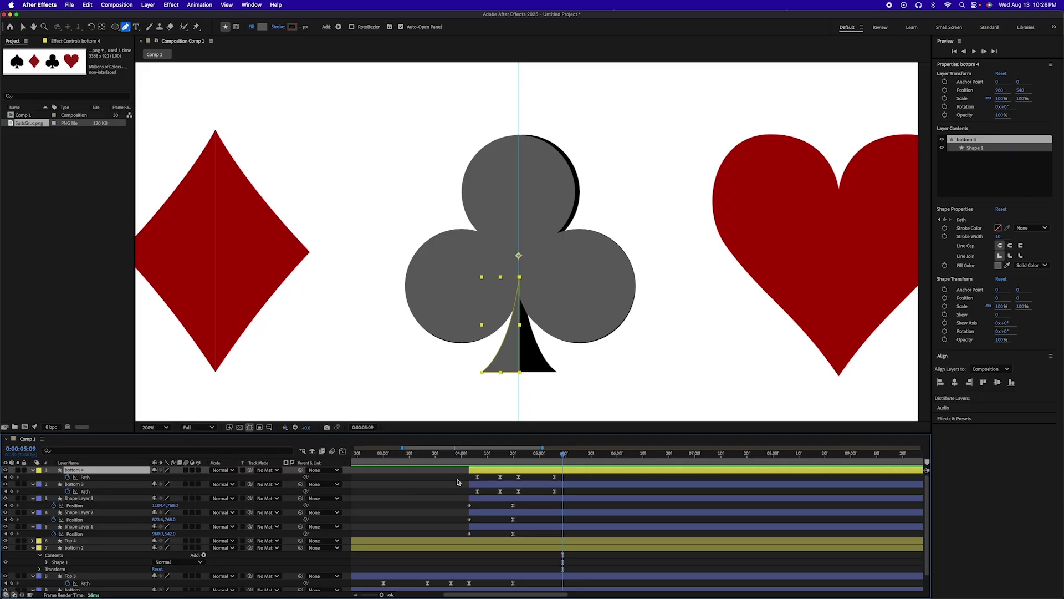
Delete all of bottom 4's path keyframes and link its path to bottom 3's path with an expression
left_click_drag(458, 481, 589, 484)
key("Delete")
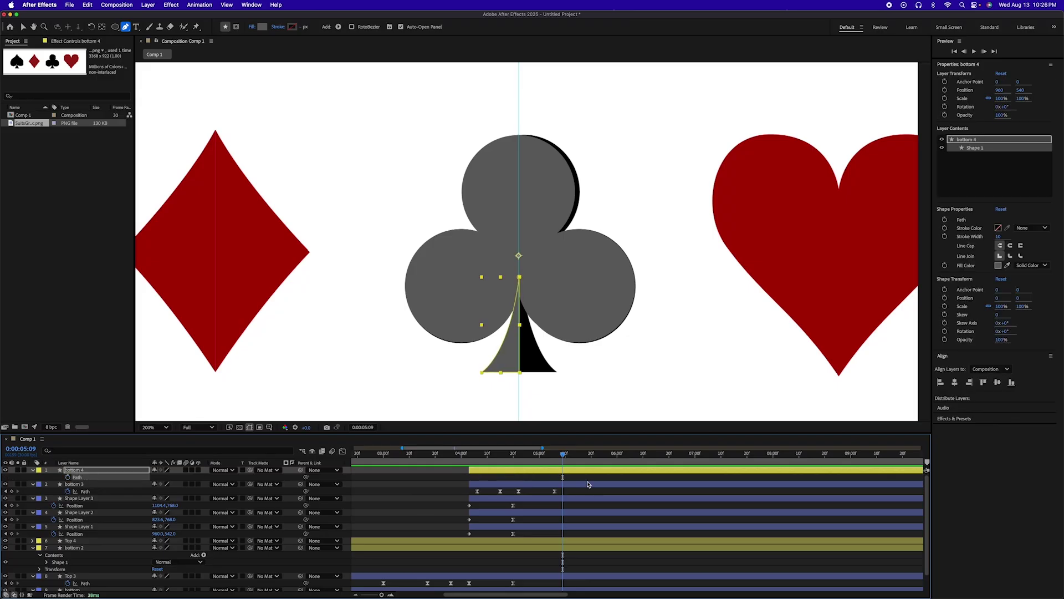
left_click(68, 478, "alt")
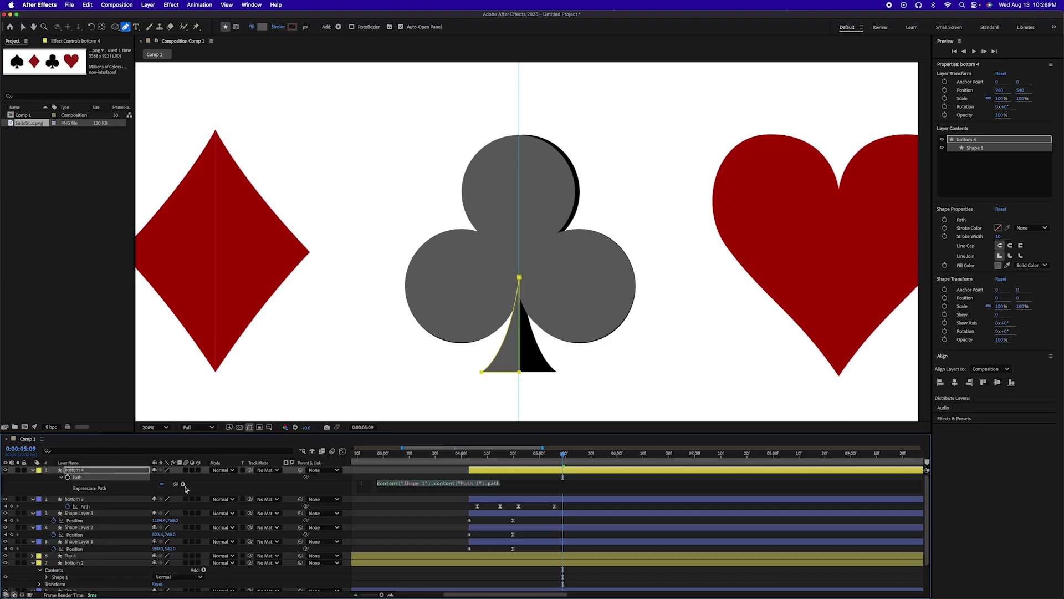
left_click_drag(176, 485, 85, 509)
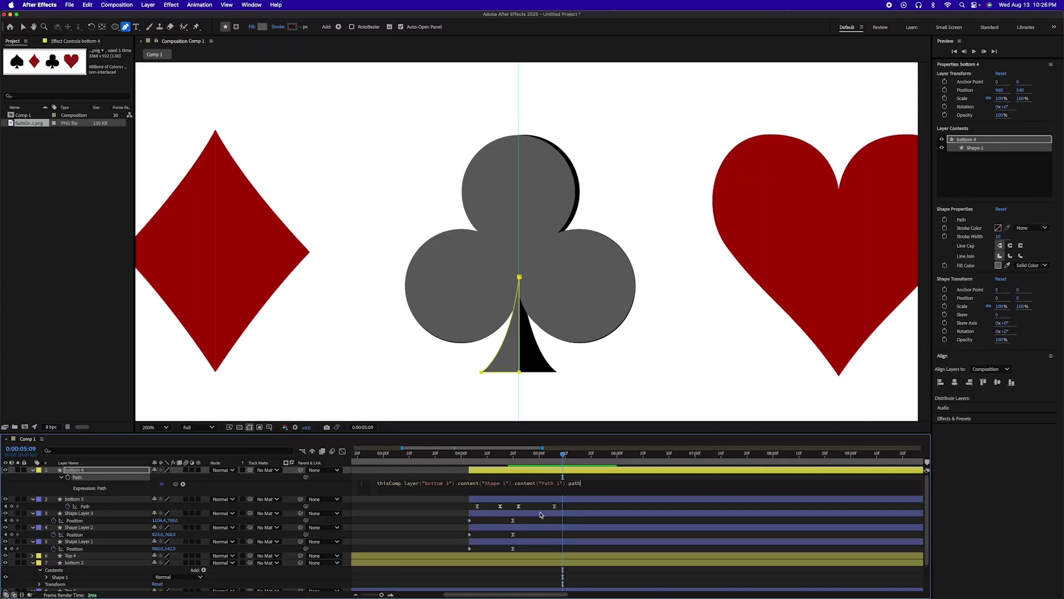
left_click(547, 456)
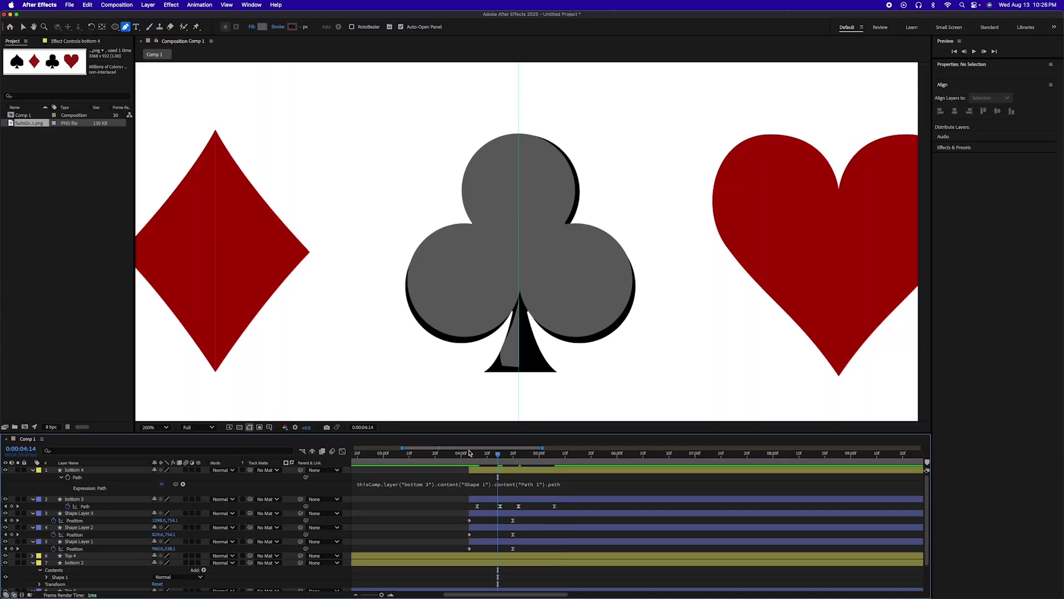
Mirror bottom 4 by setting its horizontal scale to -100%, and play back the stem's growth
left_click_drag(469, 453, 502, 463)
left_click(493, 472)
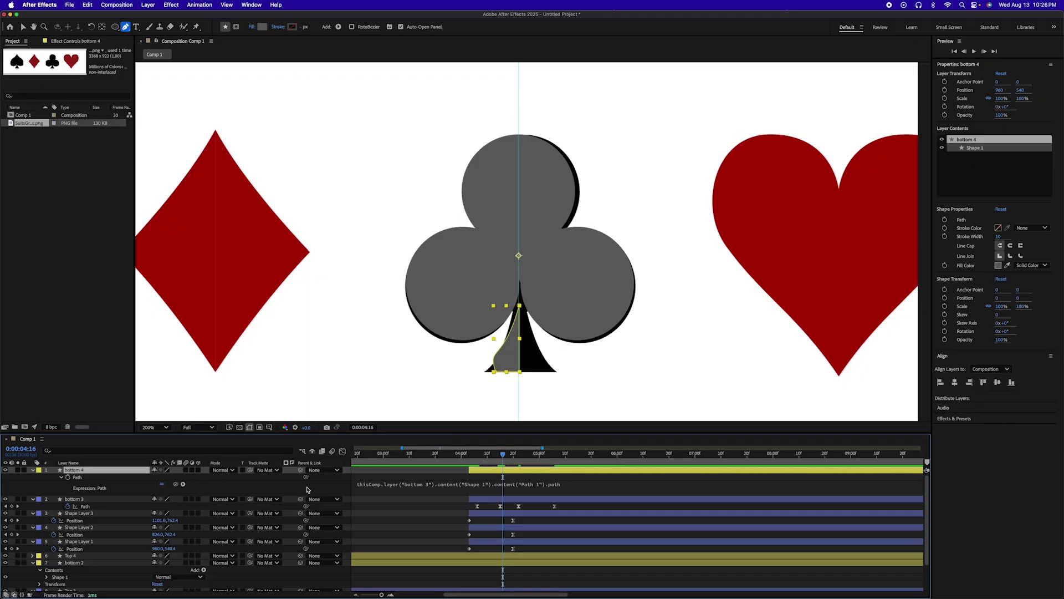
key("s")
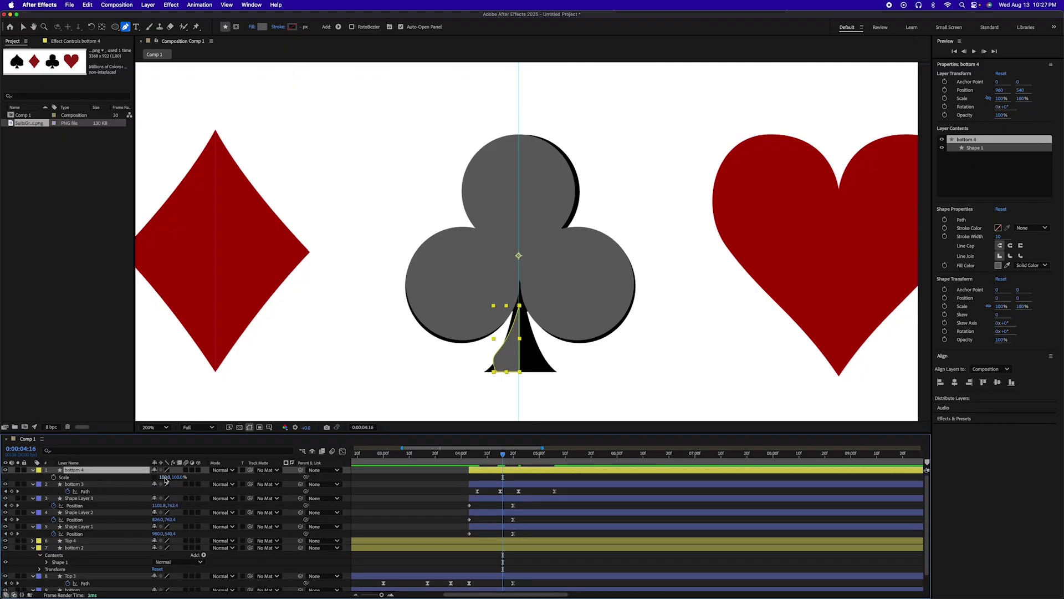
left_click(164, 478)
type("-100")
key("Return")
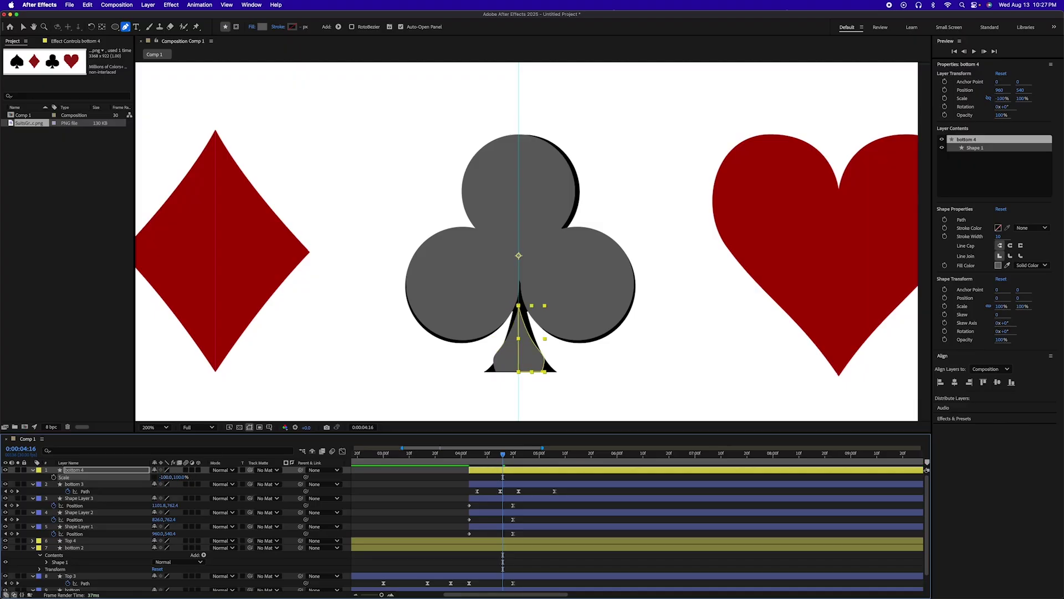
left_click_drag(497, 450, 458, 455)
key("space")
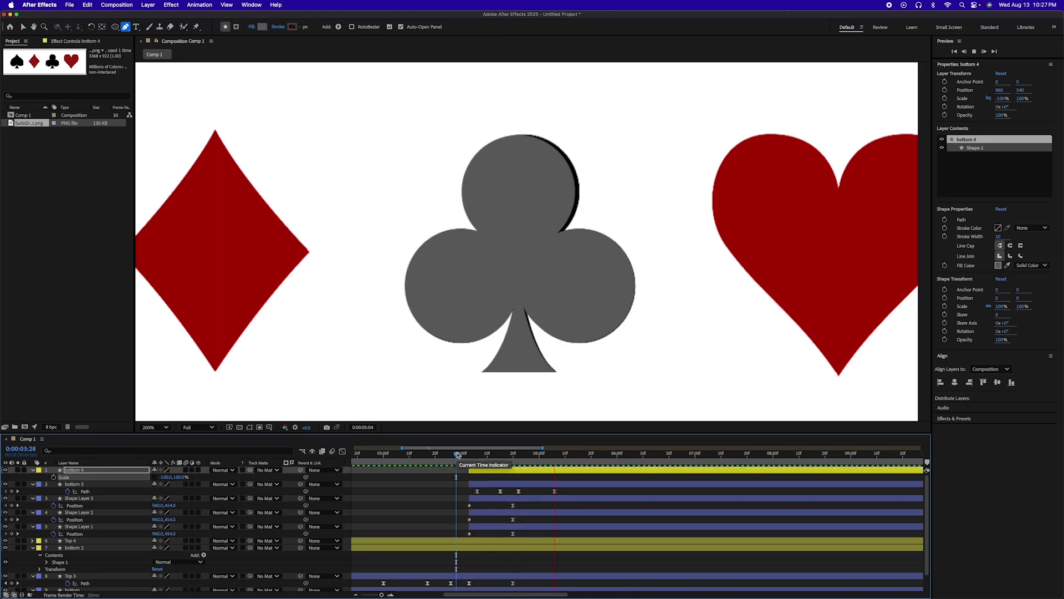
key("space")
Compress bottom 3's four path keyframes proportionally so the last falls at about 0:00:04:19, and preview the timing
left_click_drag(572, 494, 470, 491)
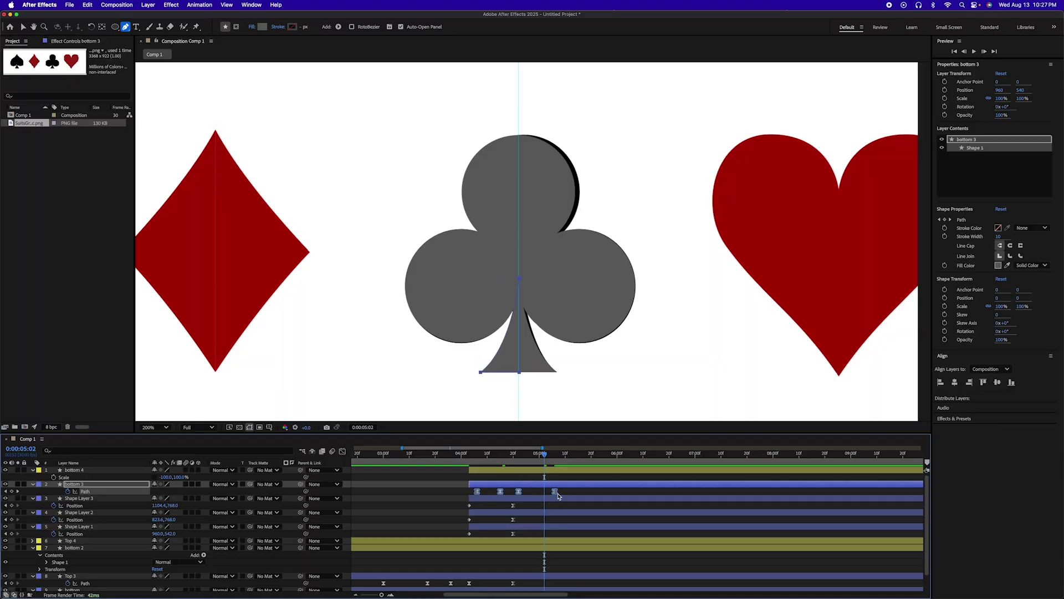
left_click(473, 494)
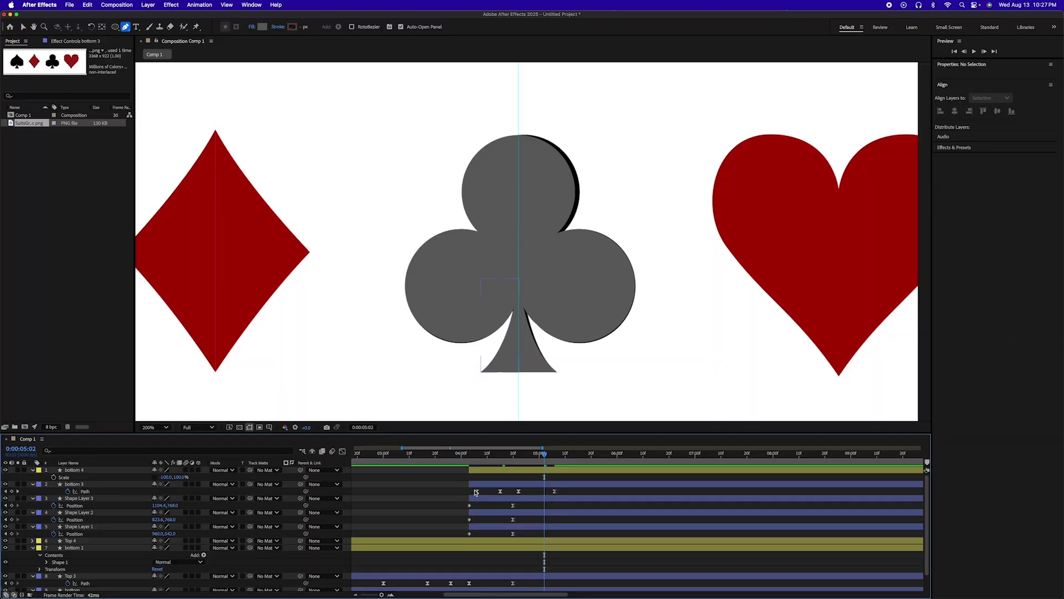
left_click_drag(471, 490, 557, 495)
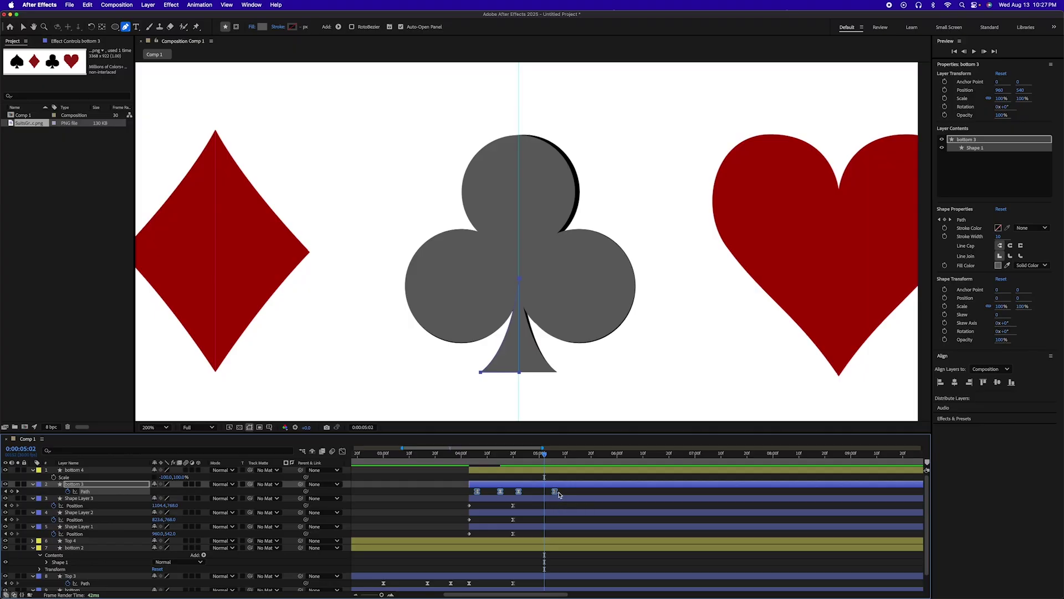
left_click_drag(556, 493, 511, 493)
left_click(474, 454)
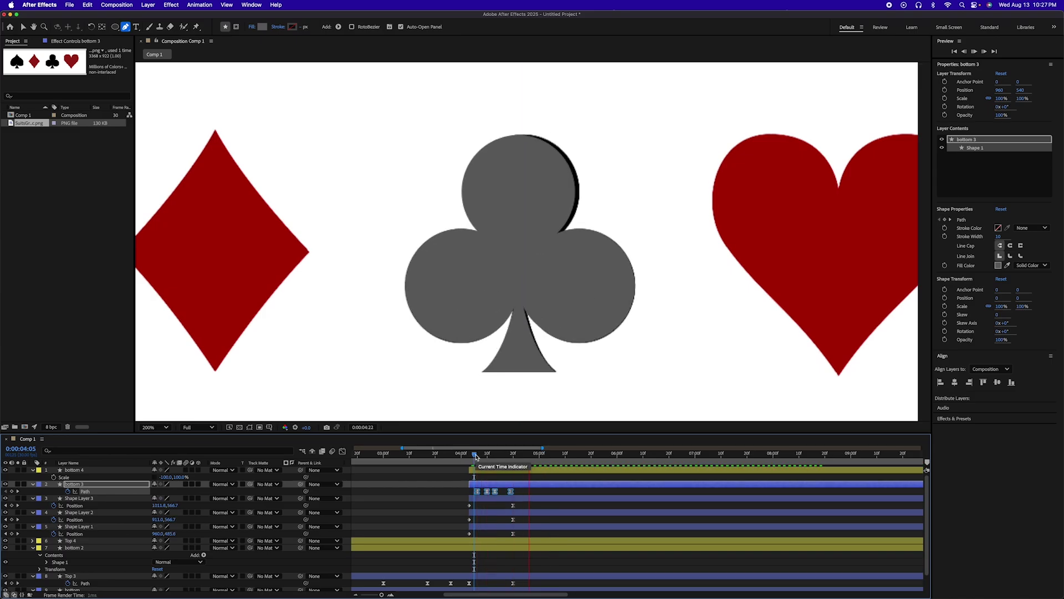
key("space")
Trim the start of bottom 3 and bottom 4 to about 0:00:04:06 and shift both layers to begin at about 0:00:04:15
left_click(477, 455)
left_click(482, 470, "shift")
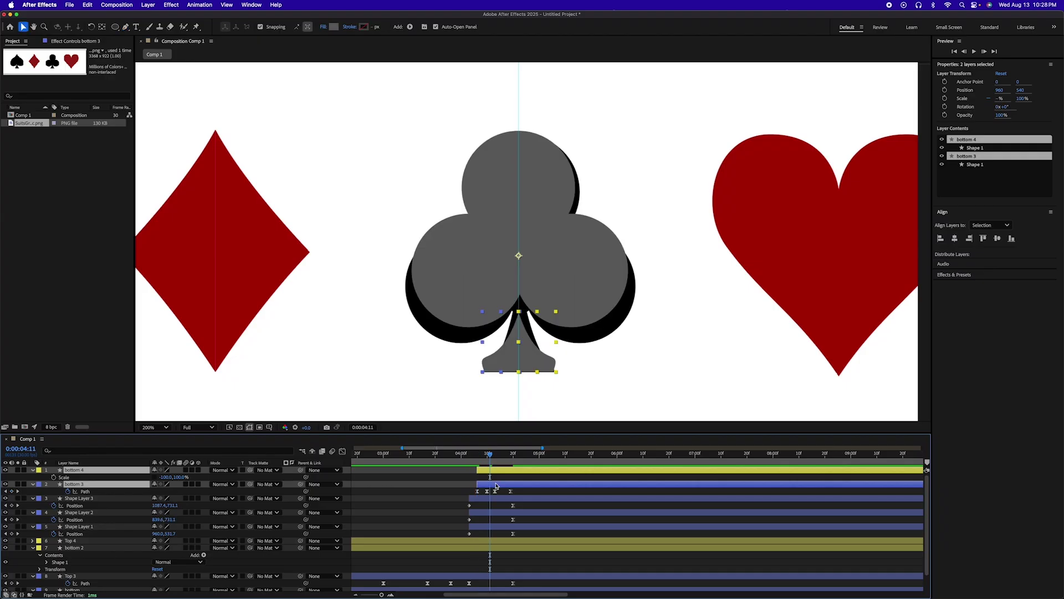
left_click_drag(503, 486, 527, 488)
At 0:00:05:15, unlock the SuitsGraphic.png layer and slide it horizontally until the heart is centred behind the club
left_click_drag(491, 457, 579, 458)
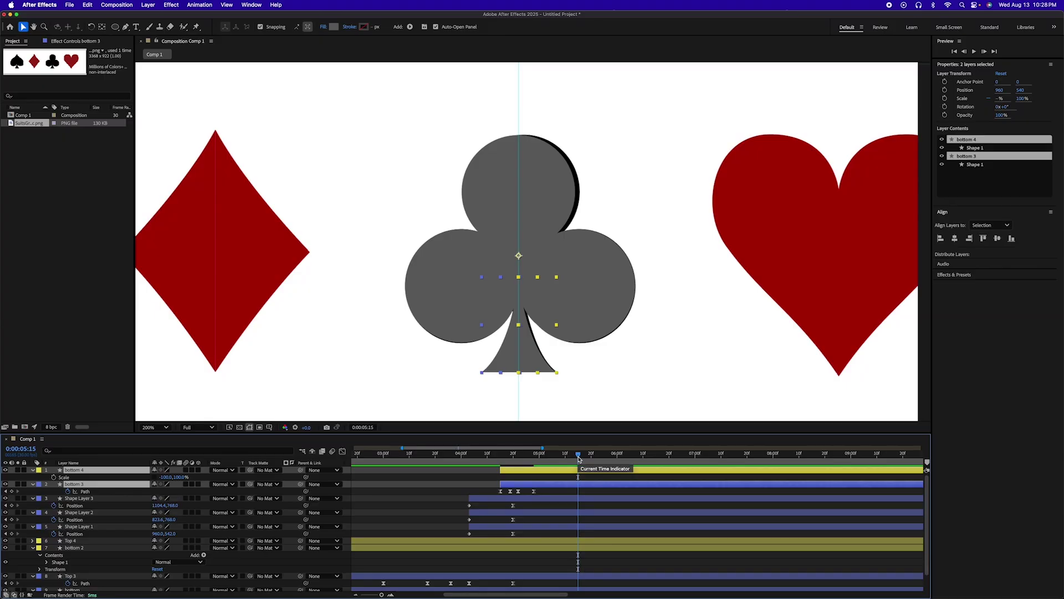
scroll(56, 571, "down", 1)
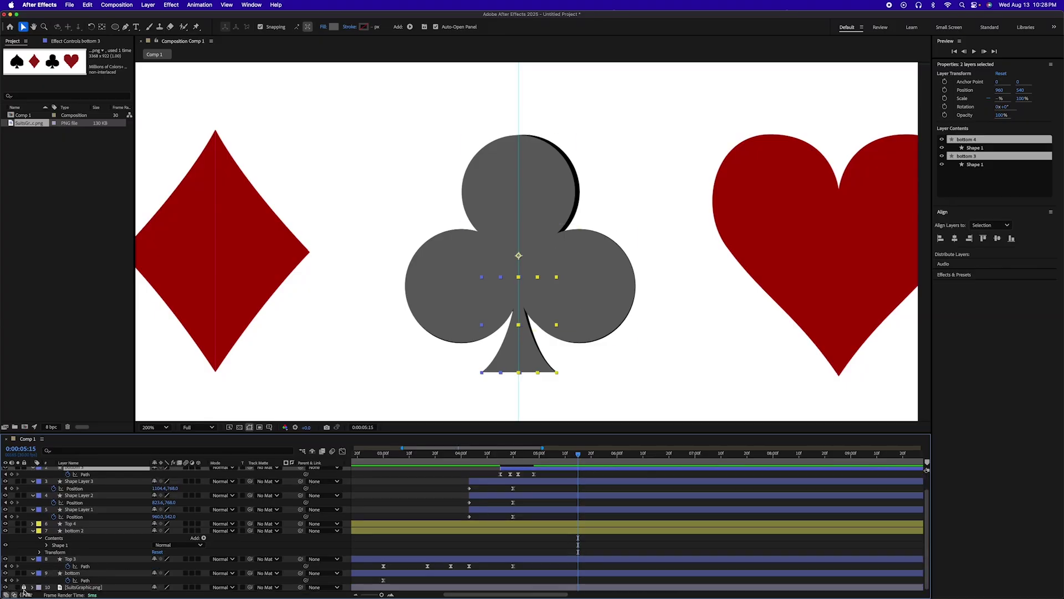
left_click(83, 587)
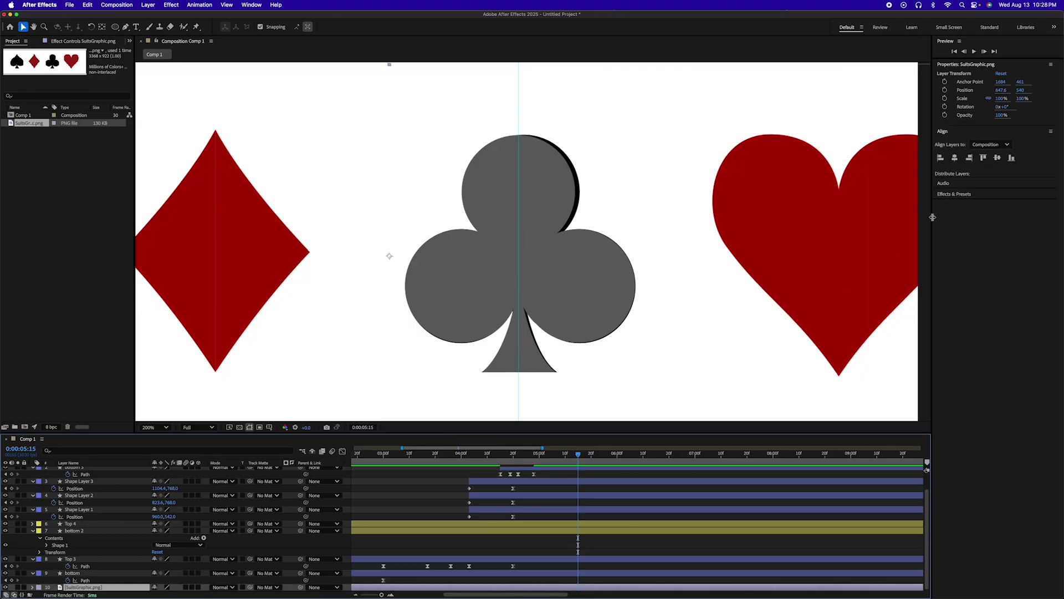
left_click_drag(815, 260, 494, 286)
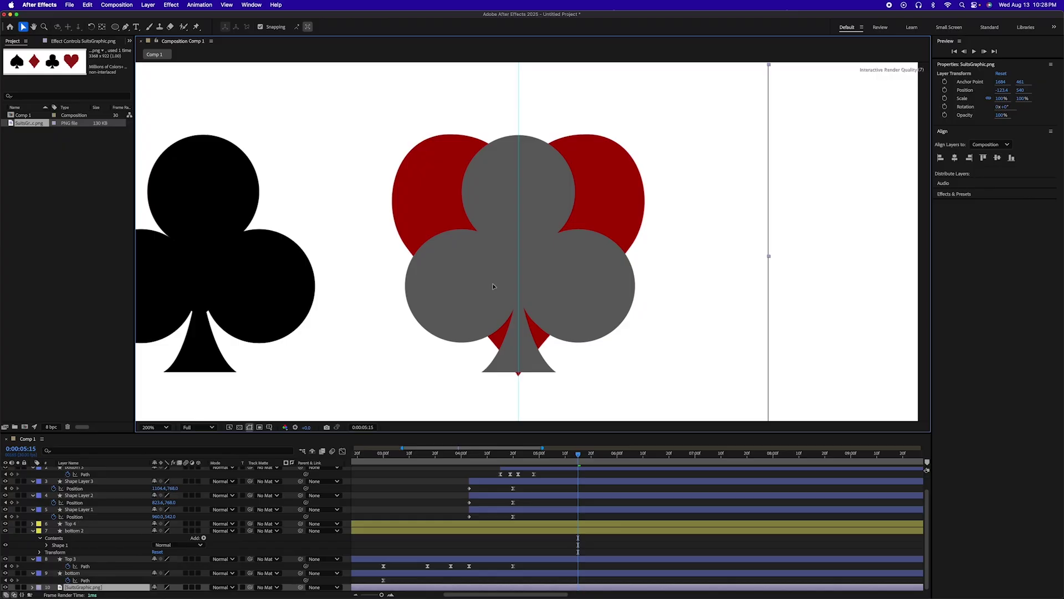
Copy bottom 3's last path keyframe to 0:00:05:15 to hold the full stem shape
left_click(512, 360)
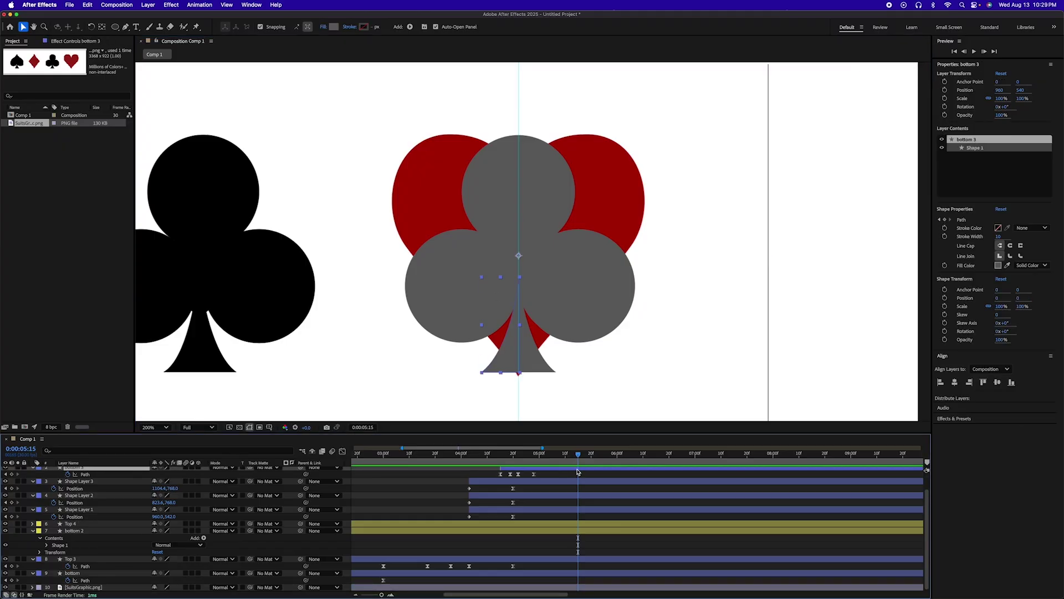
scroll(583, 478, "up", 1)
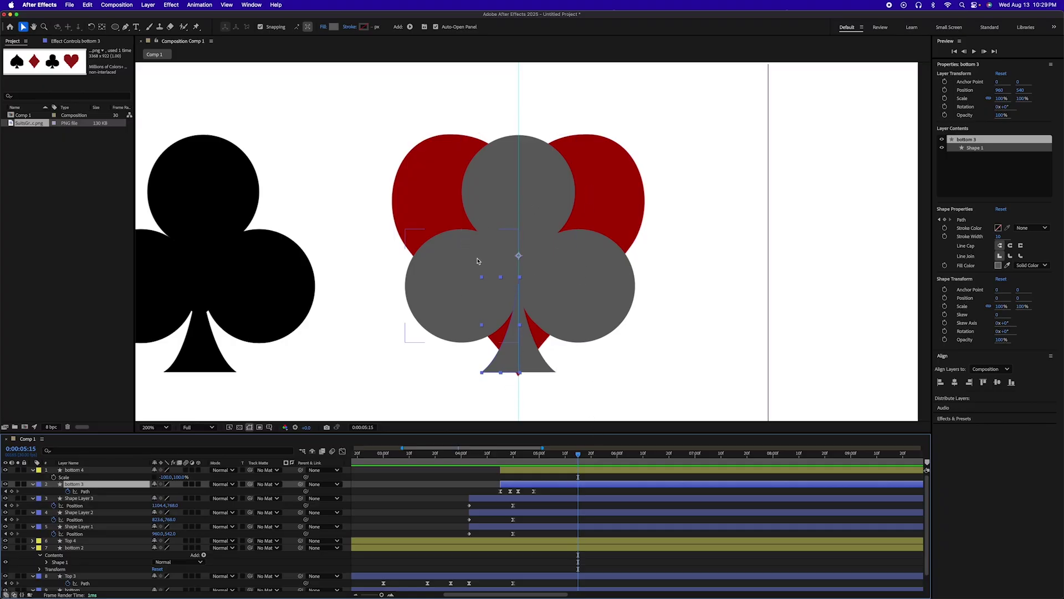
left_click(570, 478)
left_click(563, 489)
left_click(534, 491)
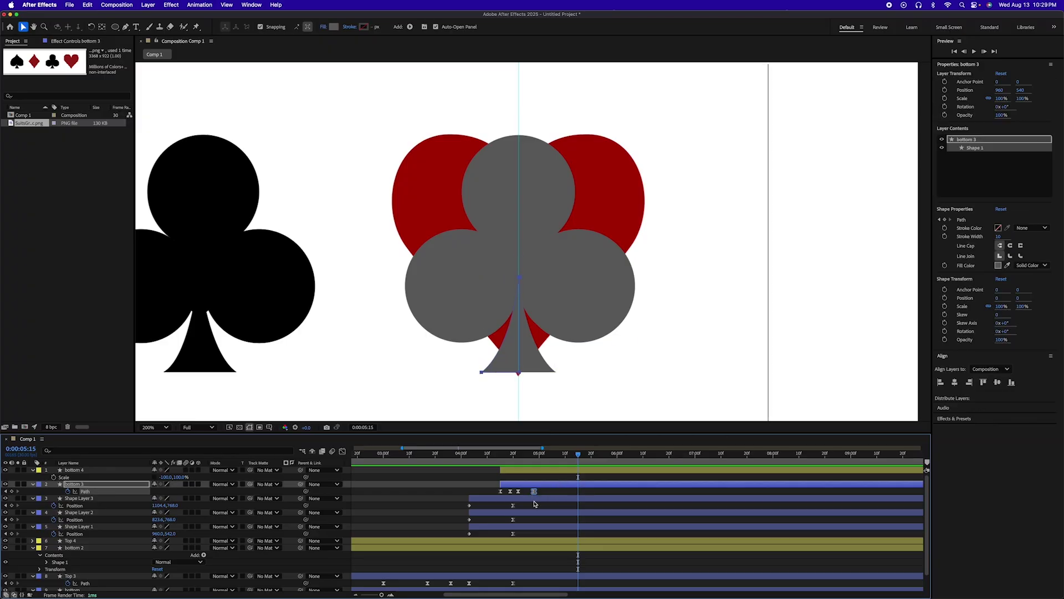
key("super+v")
At 0:00:05:22, move bottom 3's outer corner to the heart's left edge and its top point to the cleft, curving the upper segment over the lobe
left_click_drag(544, 455, 596, 463)
left_click(518, 375)
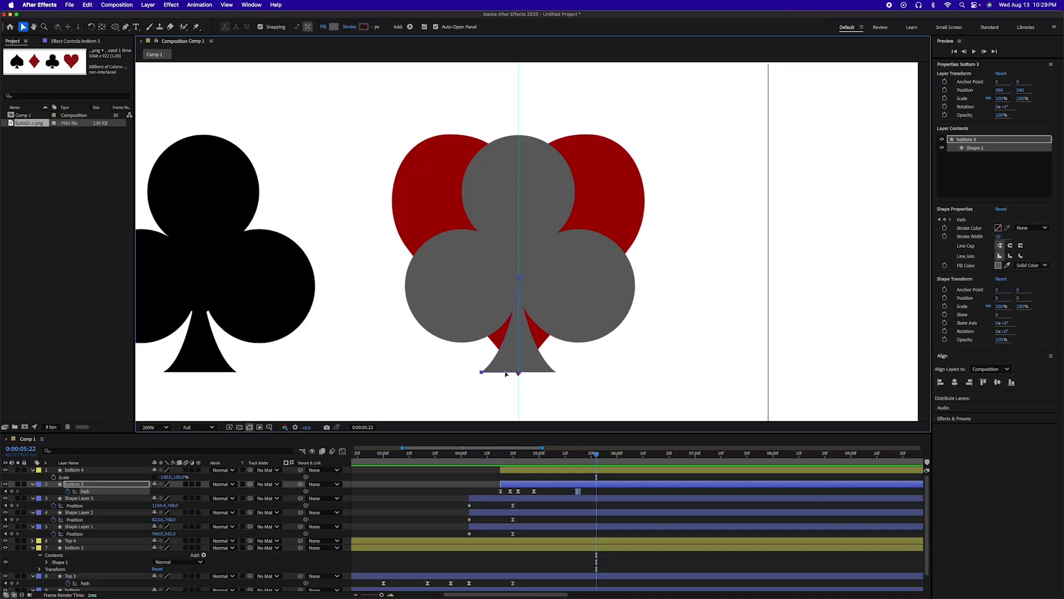
double_click(503, 373)
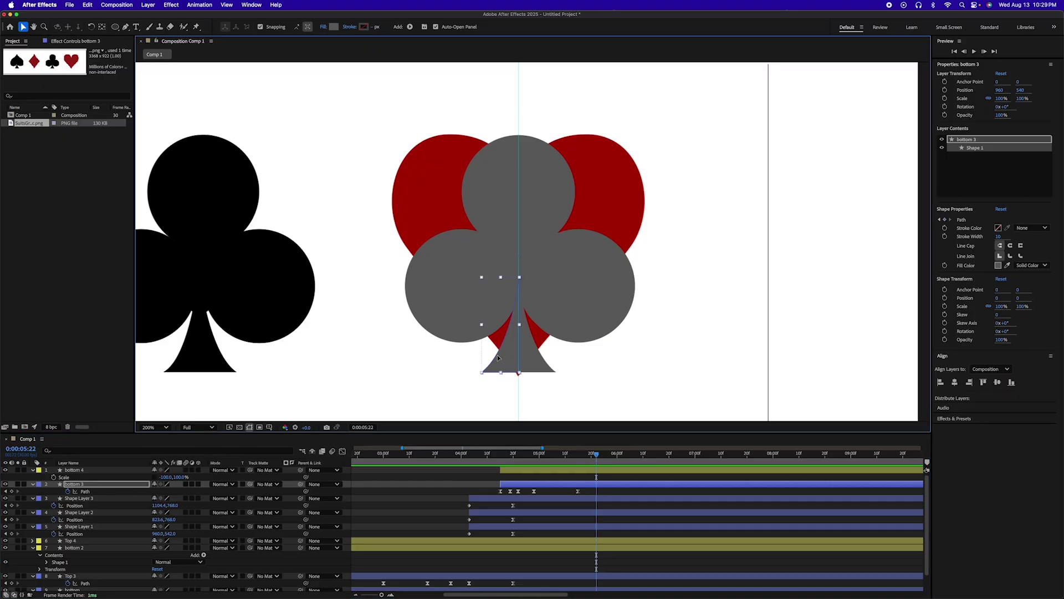
key("Escape")
left_click(483, 372)
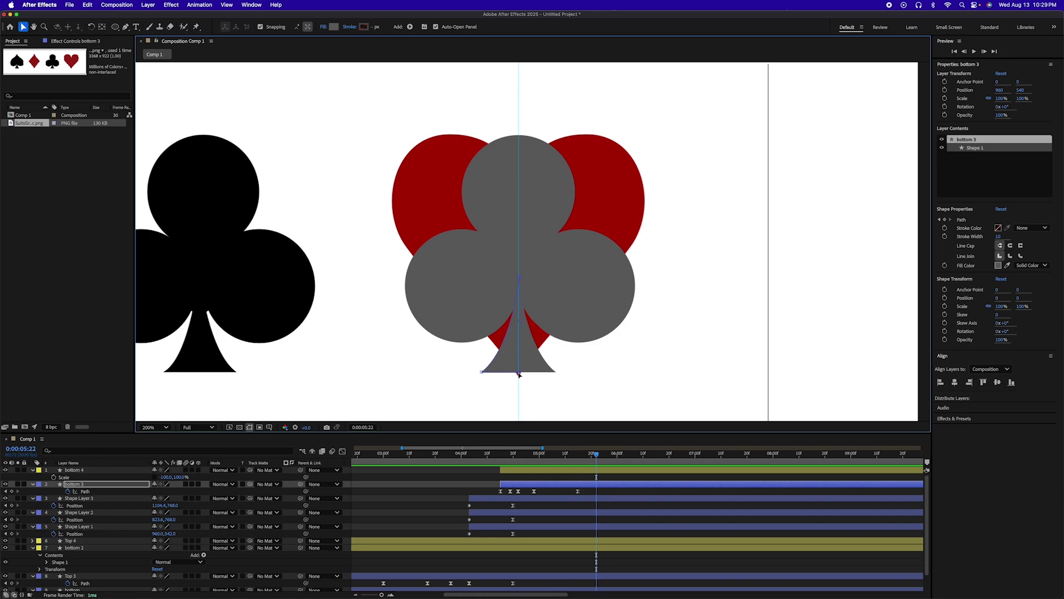
left_click_drag(519, 374, 394, 217)
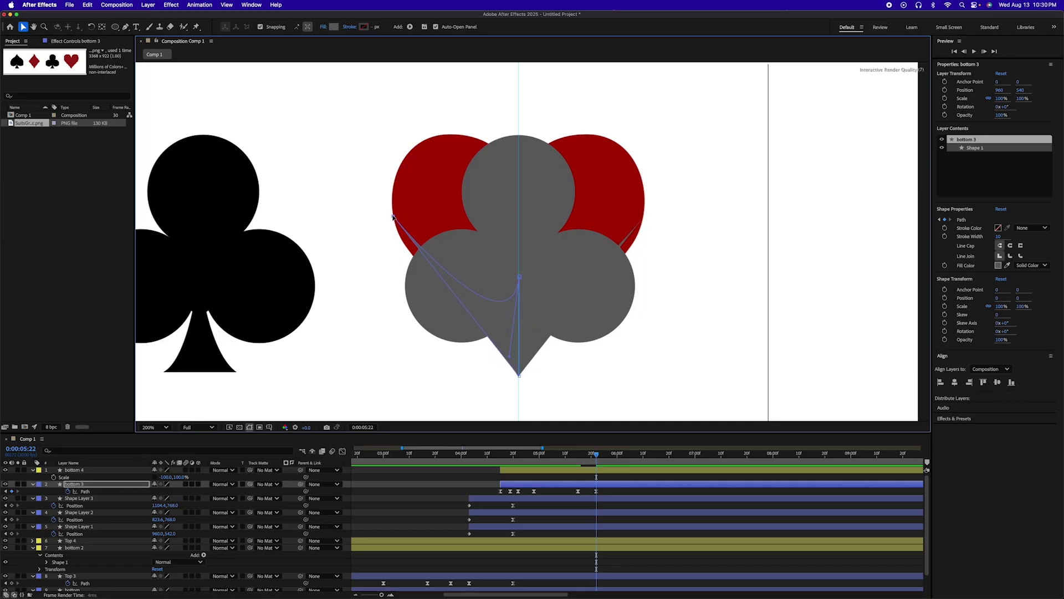
left_click_drag(519, 276, 514, 168)
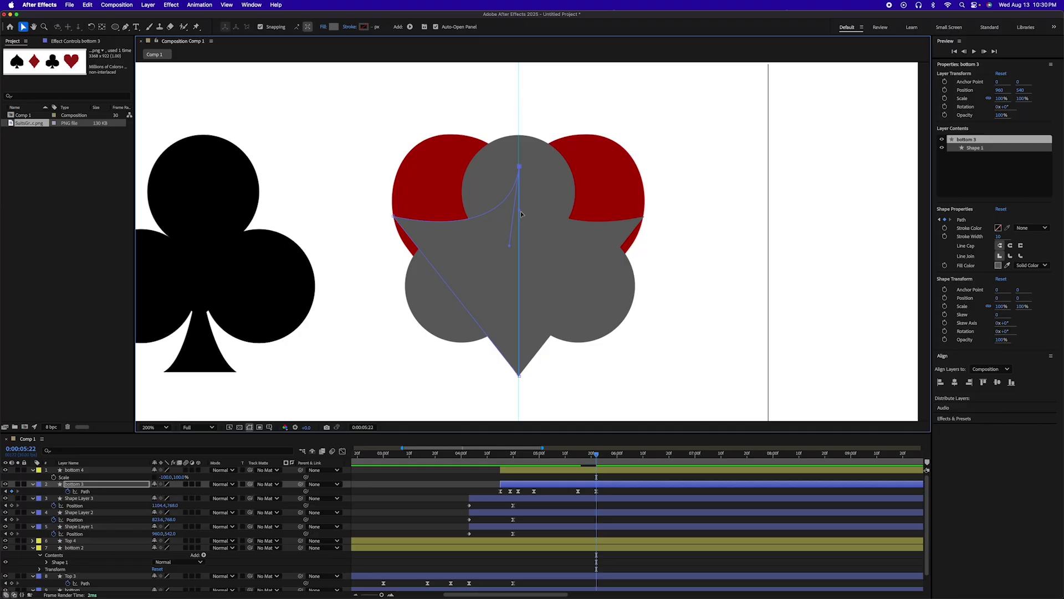
left_click_drag(520, 211, 432, 84)
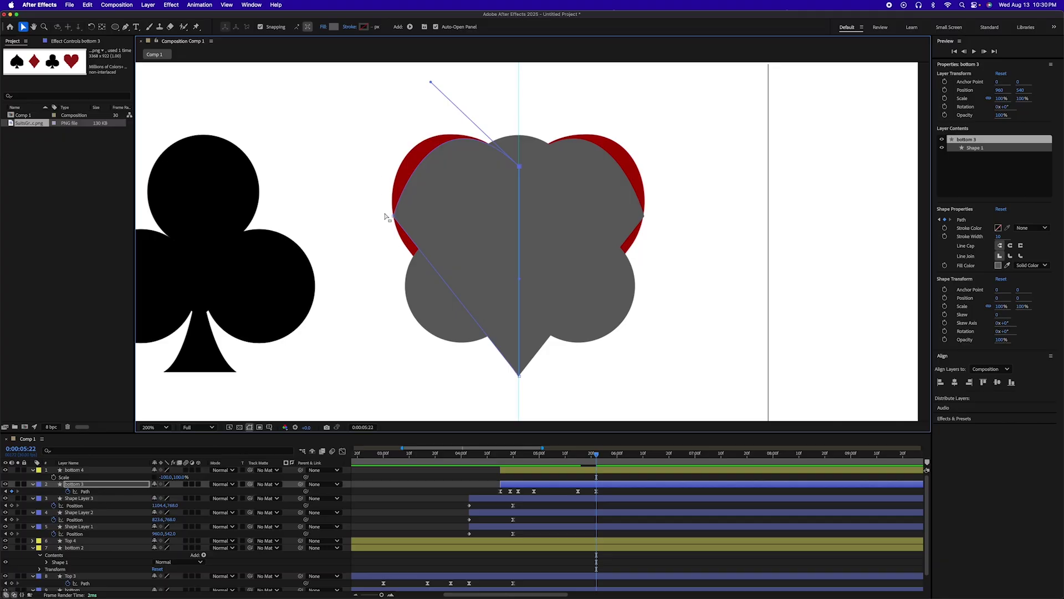
Convert bottom 3's left-edge point to a smooth curve and pull handles from its lower tip to follow the heart's lower side
key("g")
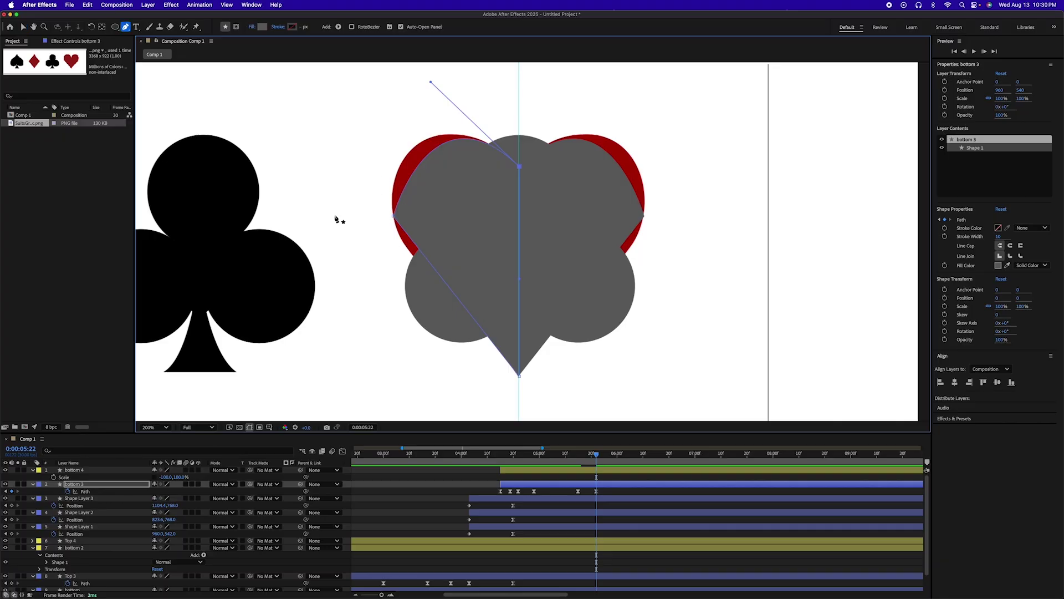
left_click(394, 218)
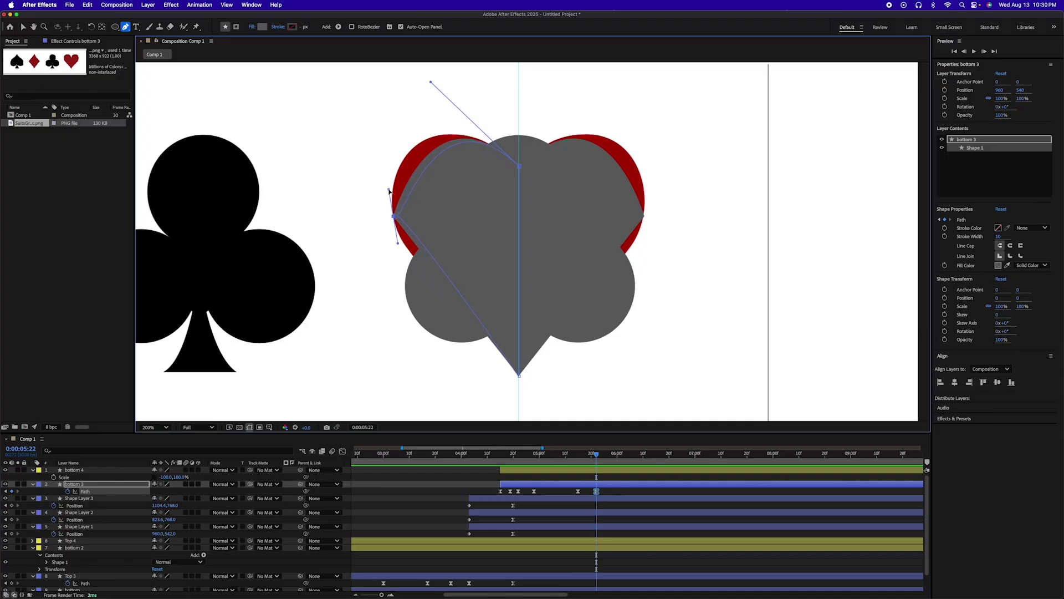
left_click_drag(388, 191, 400, 265)
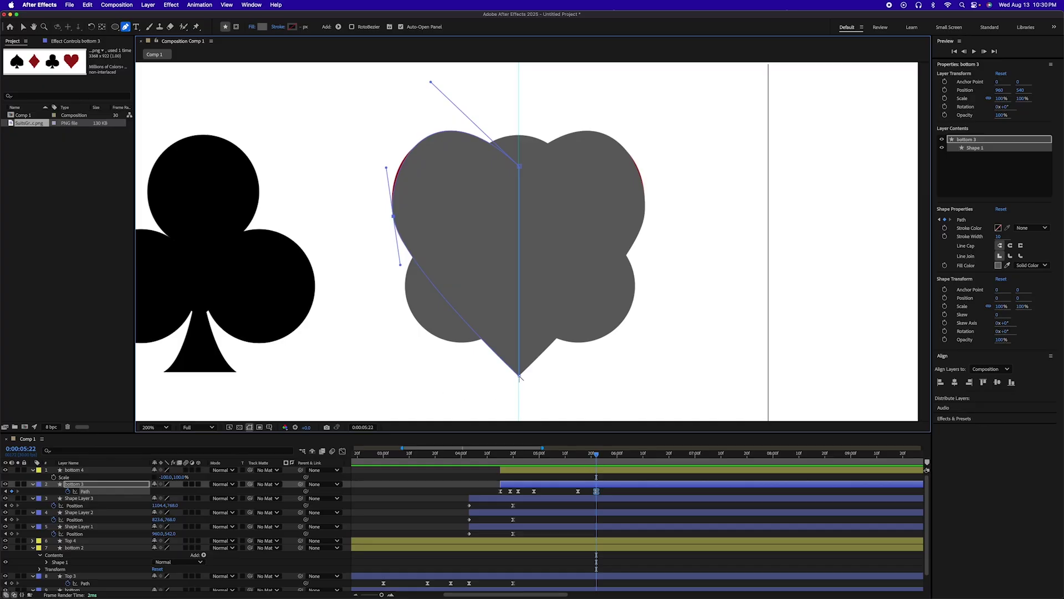
left_click_drag(519, 377, 520, 330)
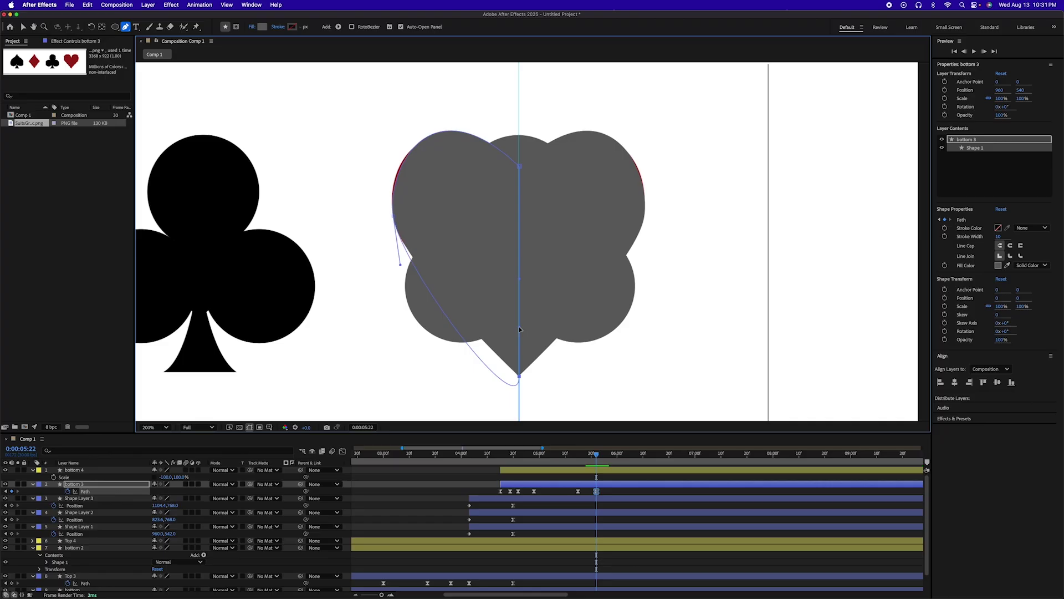
scroll(567, 347, "down", 4)
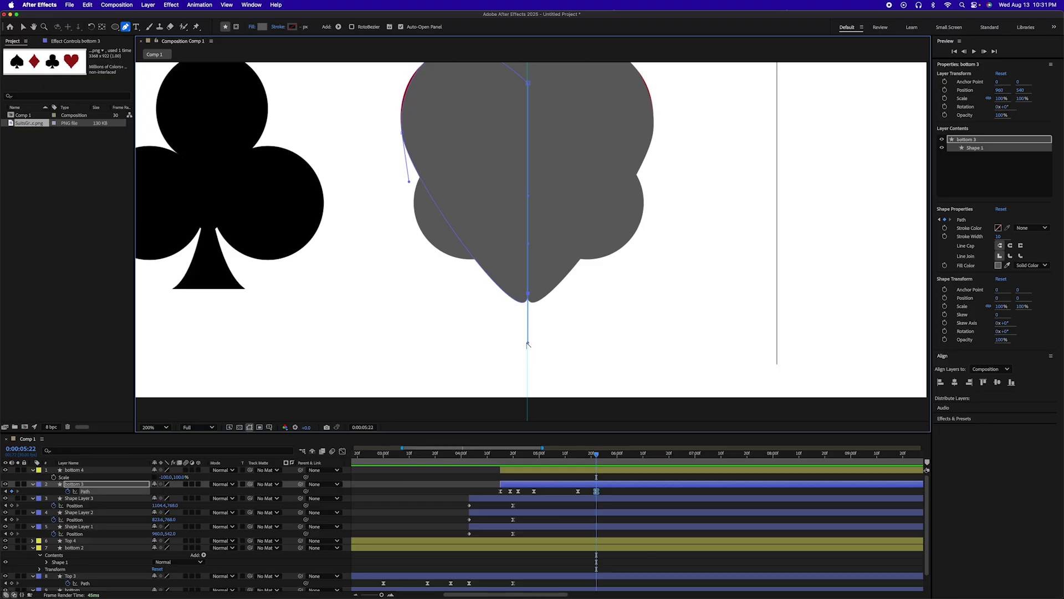
left_click_drag(518, 335, 473, 206)
left_click_drag(519, 279, 534, 385)
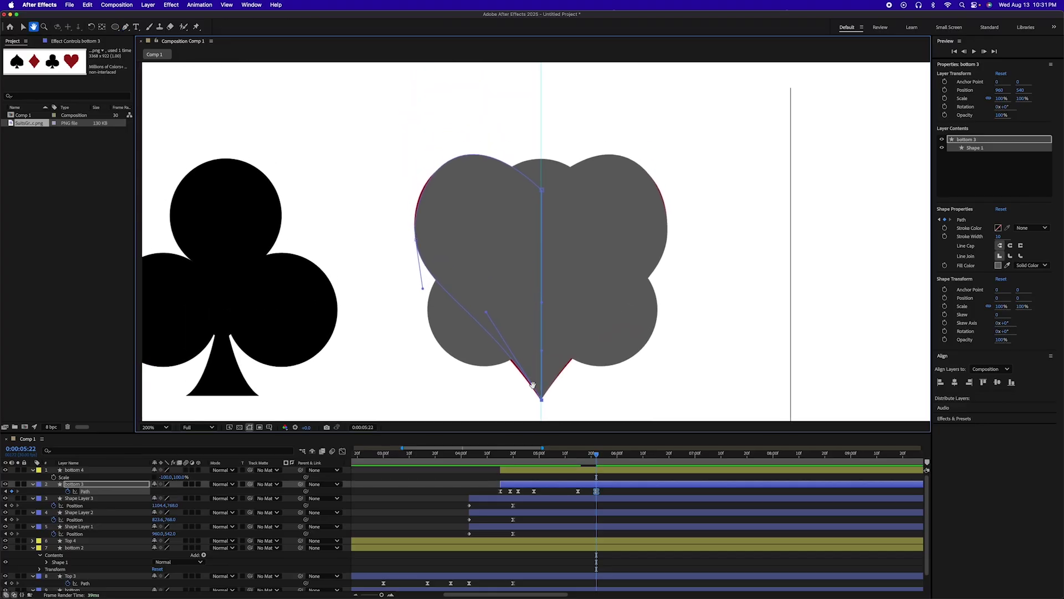
Fine-tune bottom 3's left-edge and cleft points and their handles until the curve matches the heart's upper lobe
key("v")
left_click(416, 242)
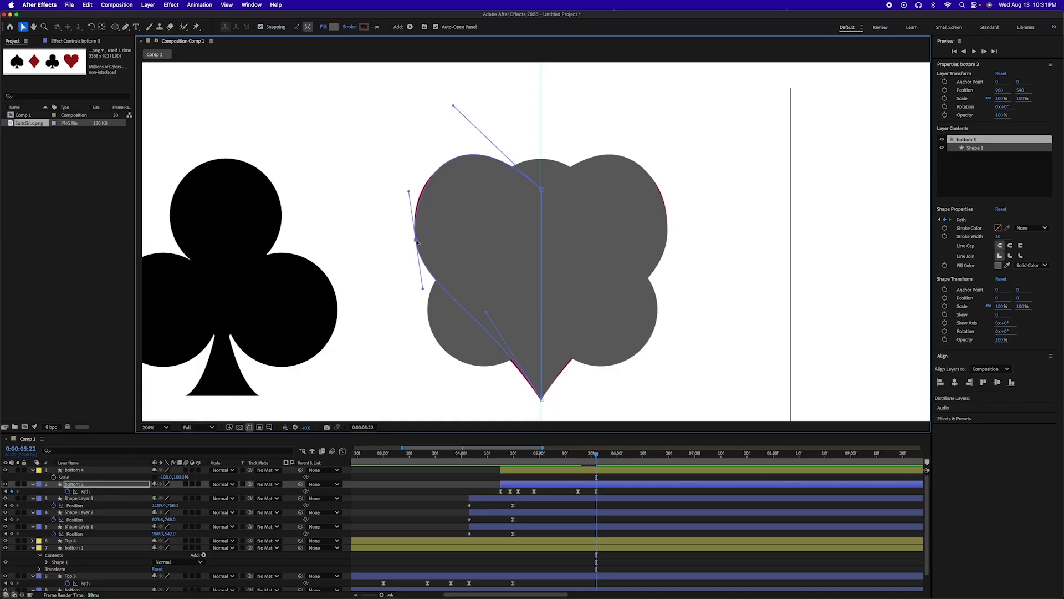
left_click_drag(409, 193, 412, 190)
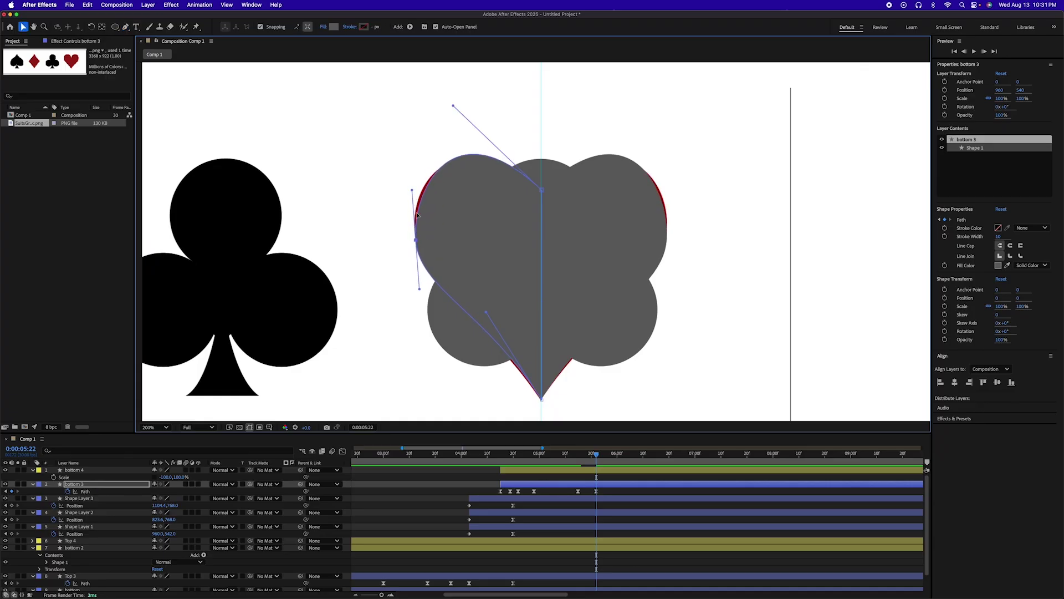
left_click_drag(416, 241, 414, 239)
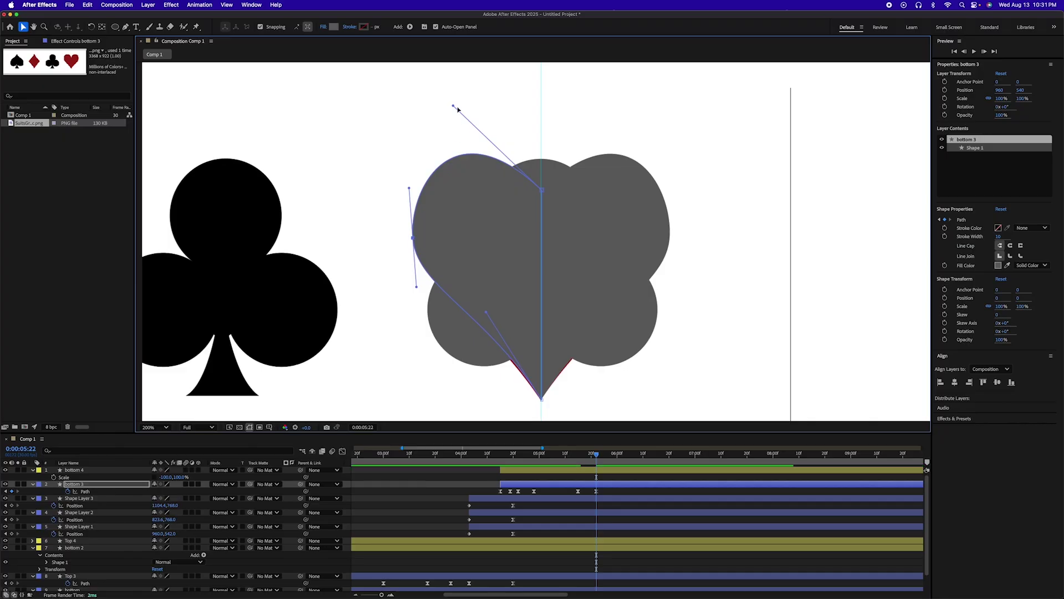
mouse_move(453, 107)
left_mouse_down()
mouse_move(459, 126)
mouse_move(461, 117)
left_mouse_up()
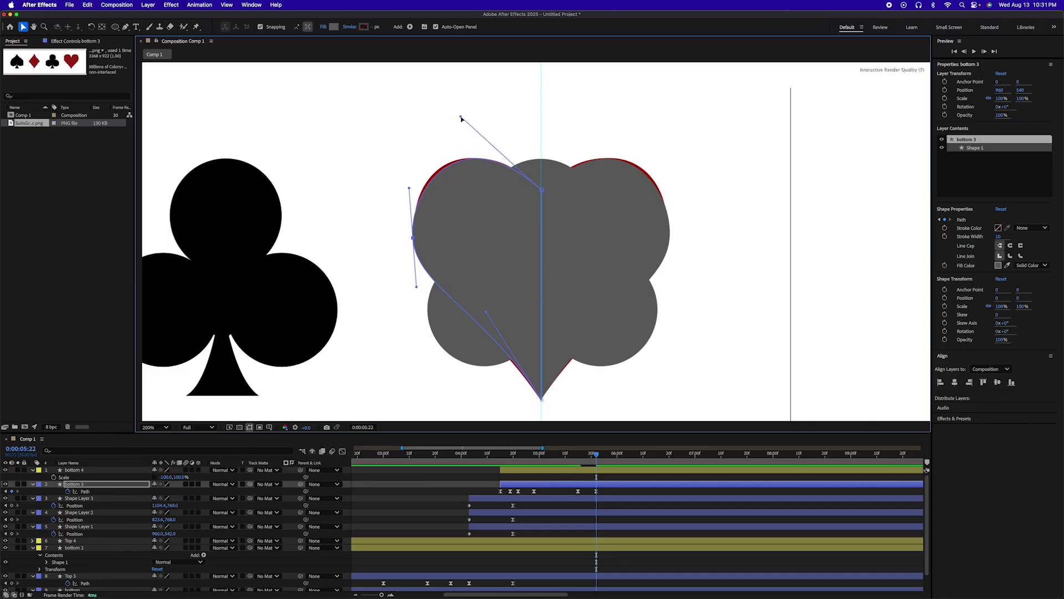
mouse_move(543, 191)
left_mouse_down()
mouse_move(541, 200)
mouse_move(541, 191)
left_mouse_up()
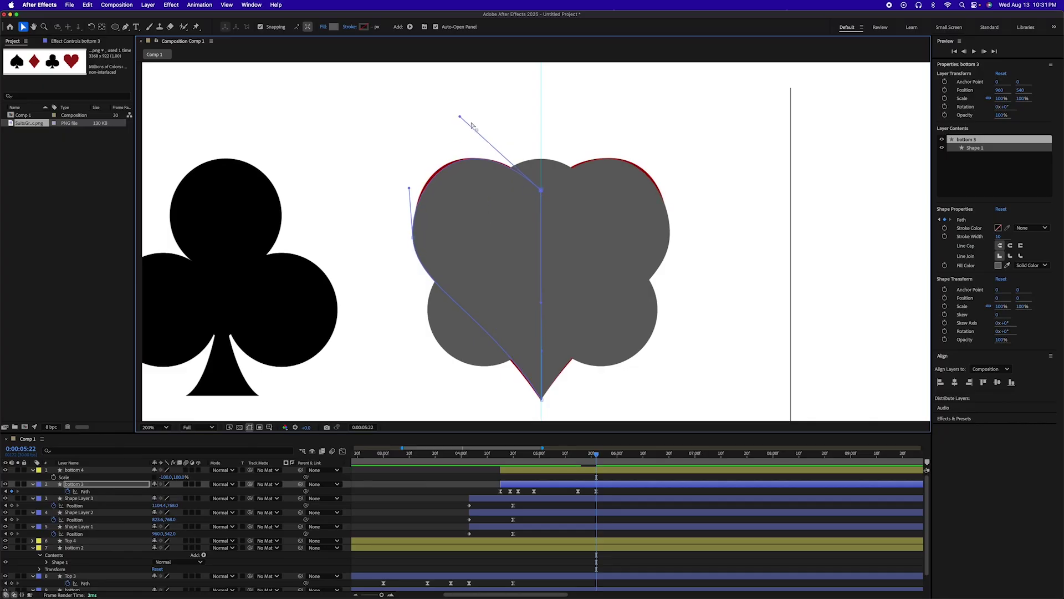
left_click_drag(460, 117, 459, 118)
left_click_drag(409, 190, 399, 182)
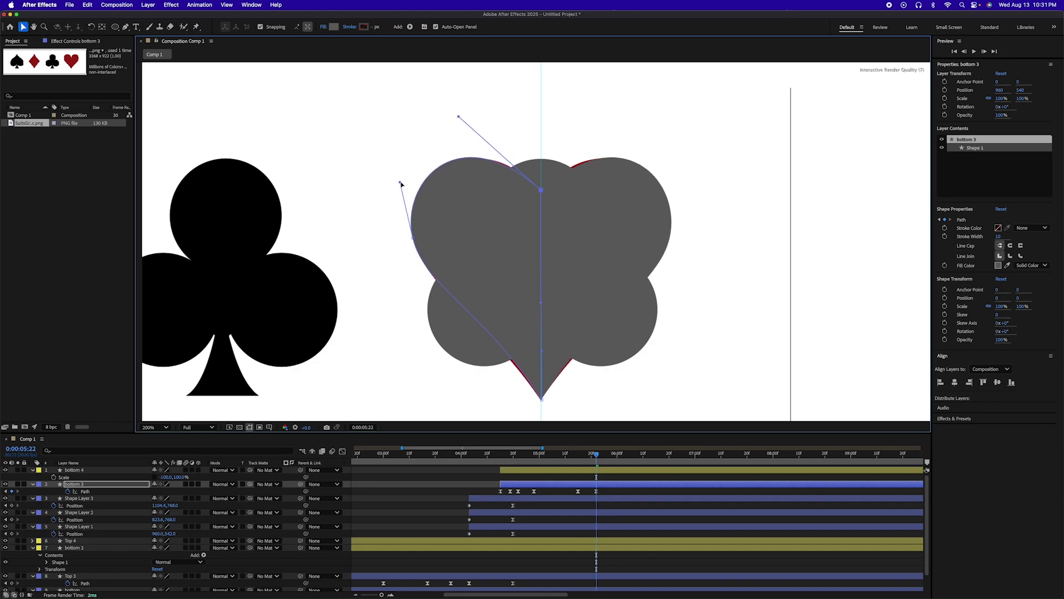
left_click_drag(542, 191, 543, 191)
left_click_drag(459, 117, 465, 116)
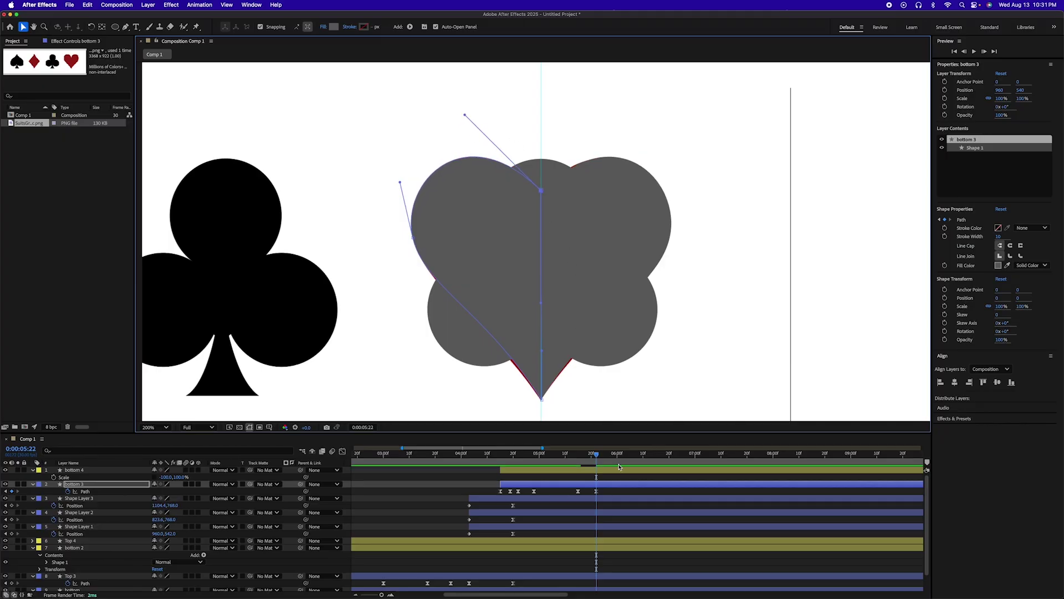
At 0:00:05:17, select the three club circle layers, Shape Layer 1, Shape Layer 2 and Shape Layer 3
mouse_move(597, 455)
left_mouse_down()
mouse_move(646, 456)
mouse_move(555, 456)
mouse_move(599, 457)
mouse_move(566, 456)
mouse_move(596, 456)
mouse_move(584, 455)
left_mouse_up()
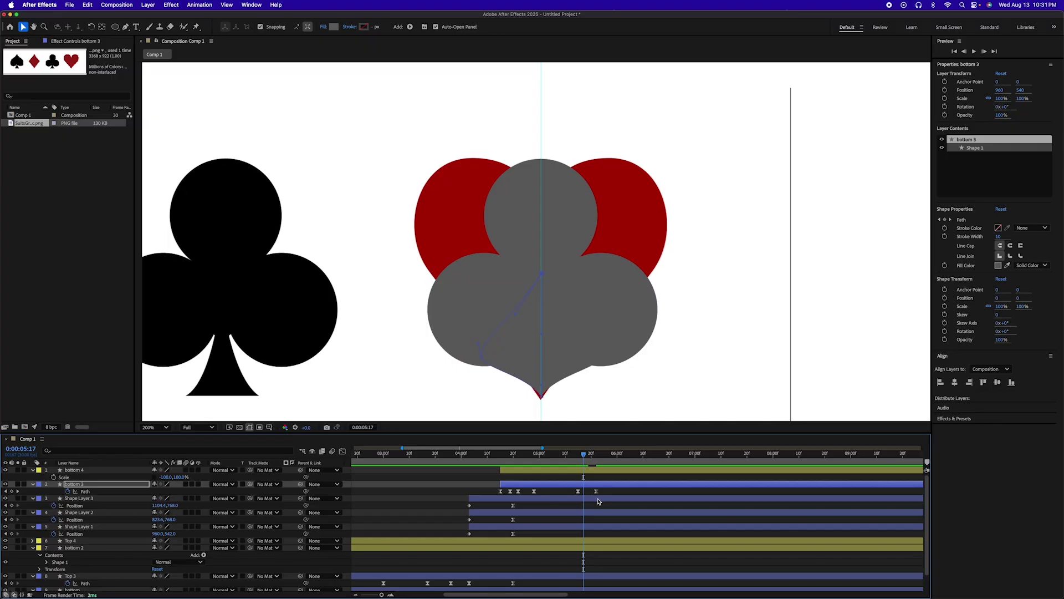
left_click(591, 498)
left_click(584, 512, "shift")
left_click(586, 526, "shift")
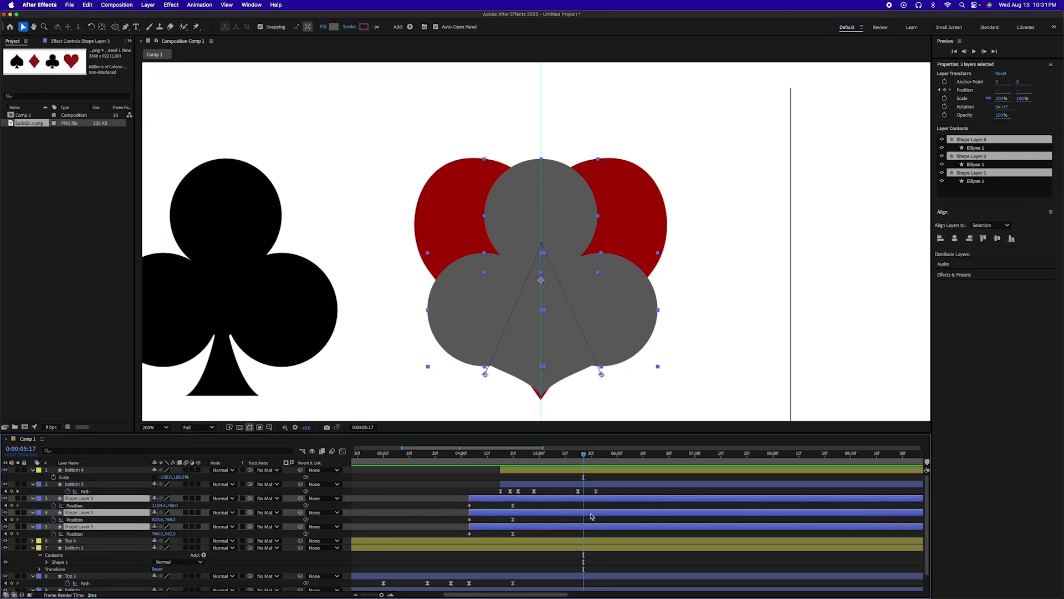
Add Position keyframes to Shape Layers 1, 2 and 3 and line them up at 0:00:05:15
key("alt+shift+p")
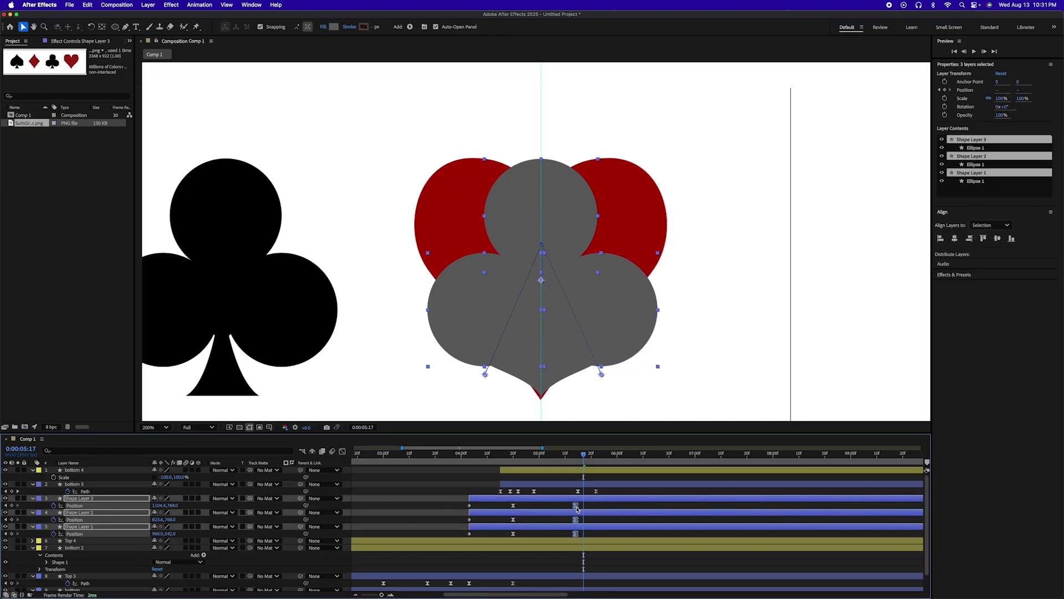
left_click_drag(584, 506, 578, 505)
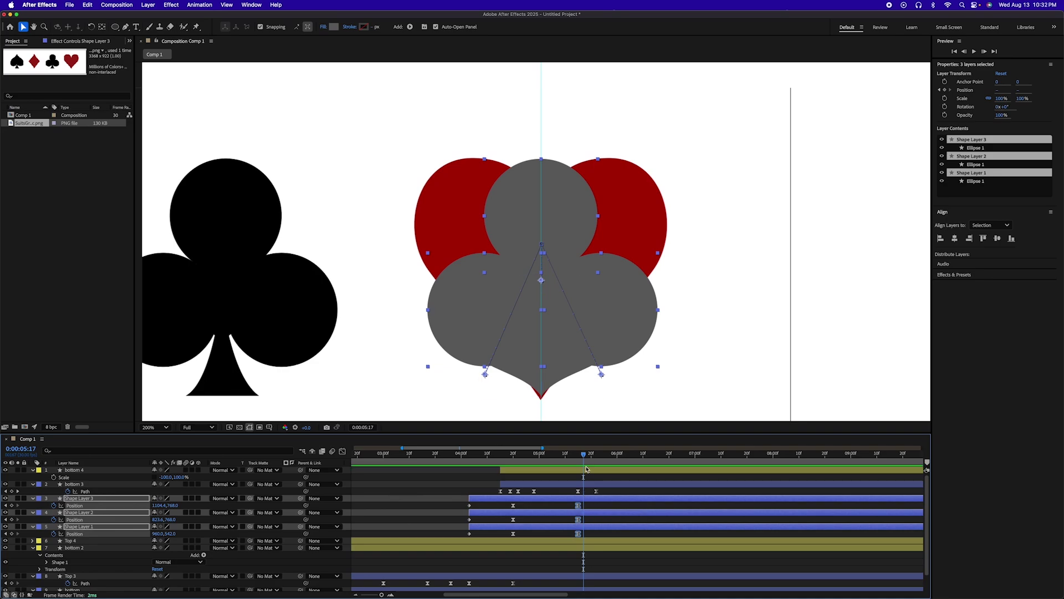
key("j")
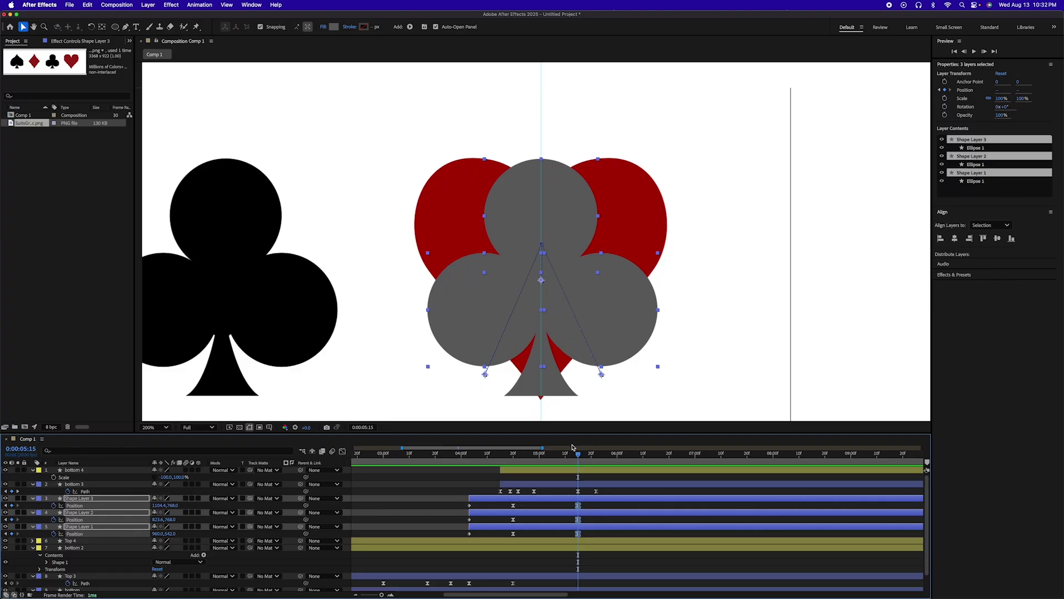
At 0:00:05:22, keyframe Shape Layers 2 and 3 moving up together to a Y position of 568, inside the heart
key("k")
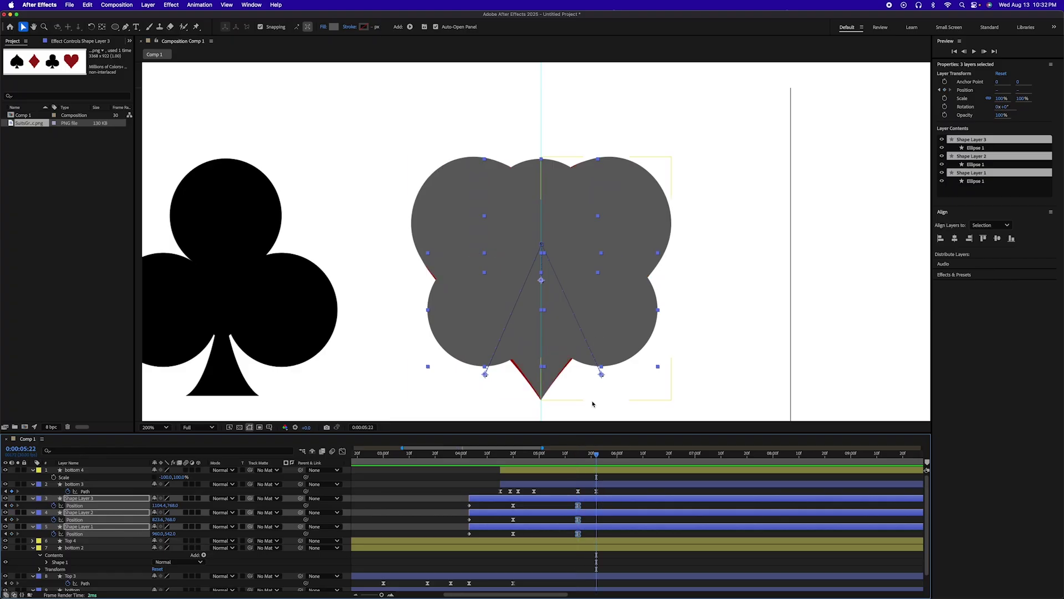
left_click(625, 506)
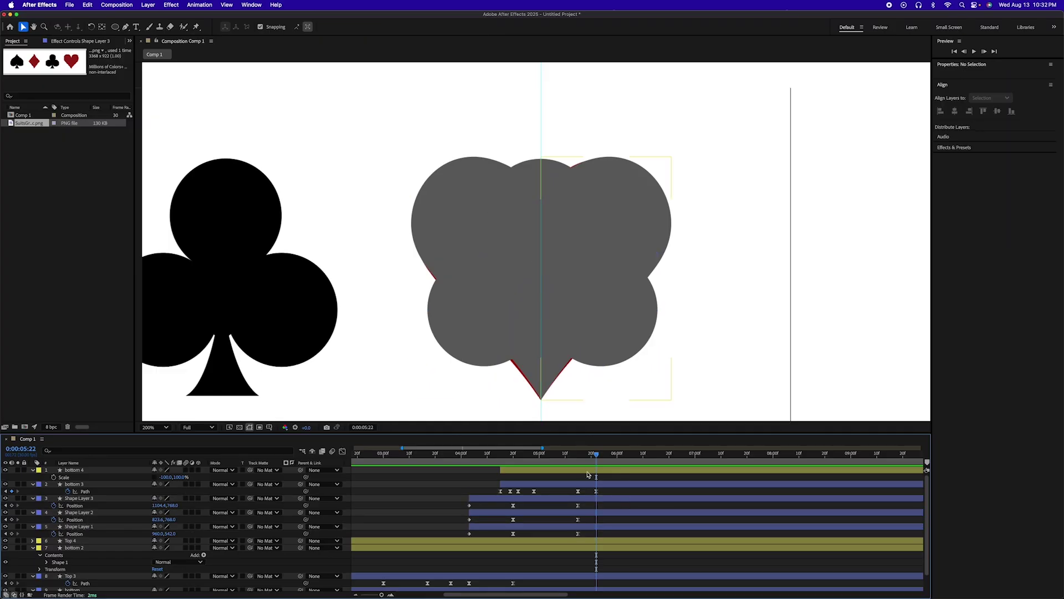
left_click(611, 501)
left_click(608, 512)
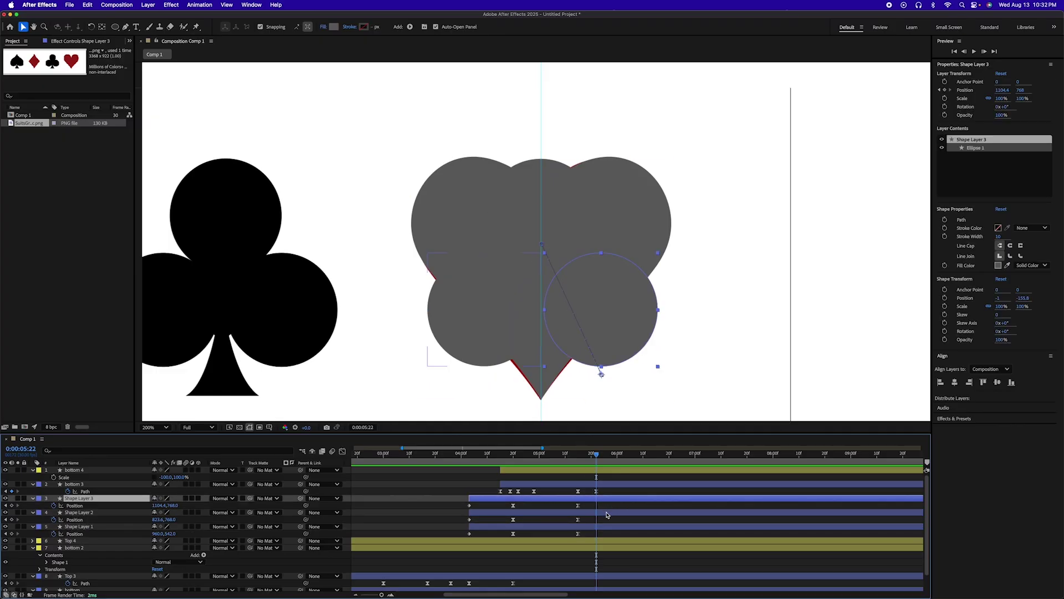
left_click(607, 502, "shift")
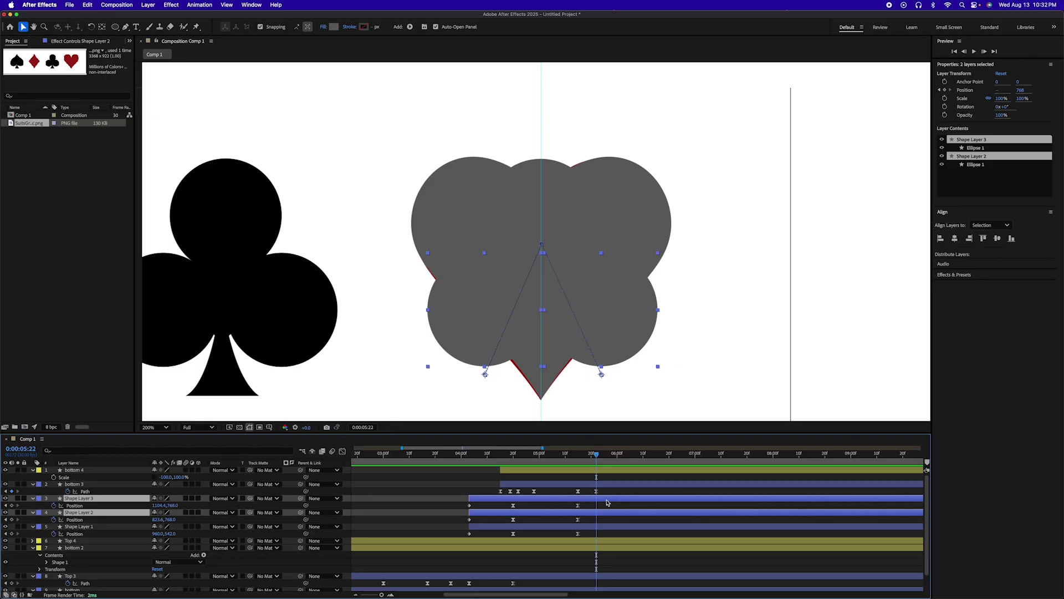
key("shift+Up")
key("shift+Up")
key("shift+Up")
key("shift+Up")
key("shift+Up")
key("shift+Up")
key("shift+Up")
key("shift+Up")
key("shift+Up")
key("shift+Up")
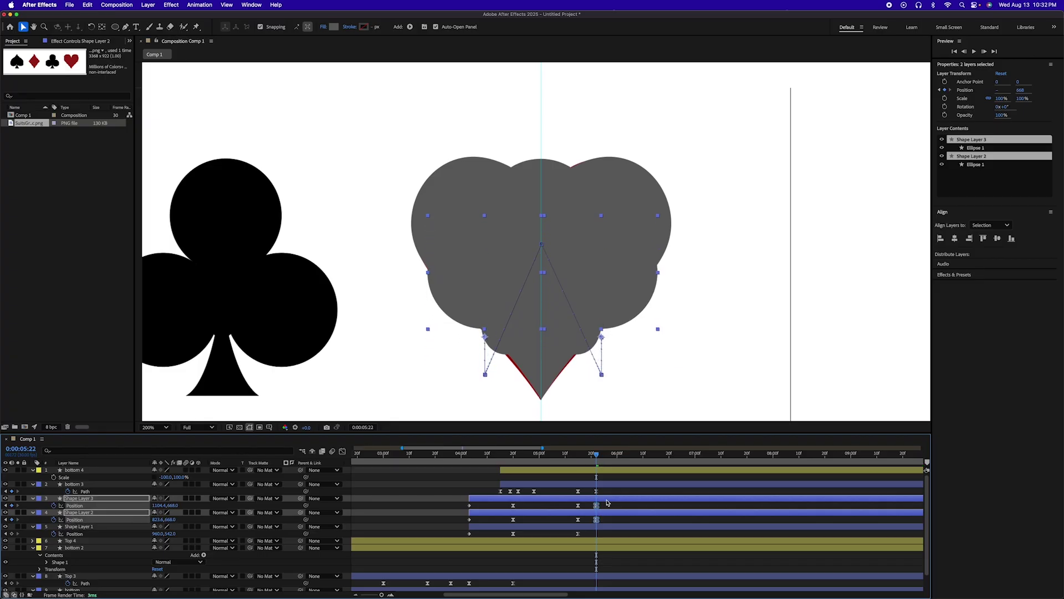
key("shift+Up")
key("shift+Up")
key("shift+Up")
key("shift+Up")
key("shift+Up")
key("shift+Up")
key("shift+Up")
key("shift+Up")
key("shift+Up")
key("shift+Up")
key("shift+Up")
key("shift+Up")
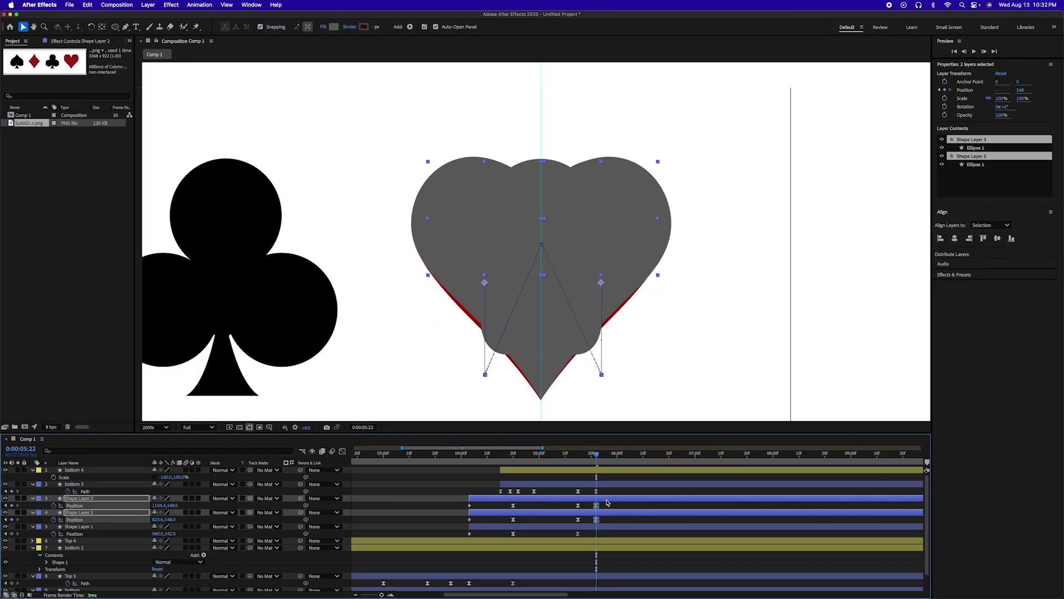
key("shift+Down")
key("shift+Down")
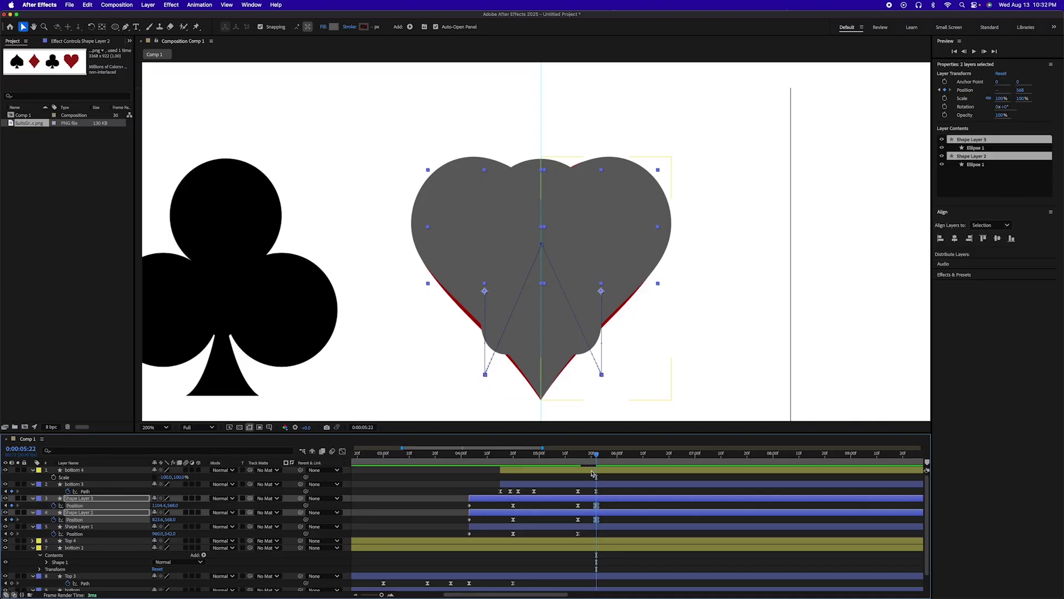
Trim the ends of the Top 3 and Top 4 layers to 0:00:05:15
left_click_drag(596, 455, 581, 492)
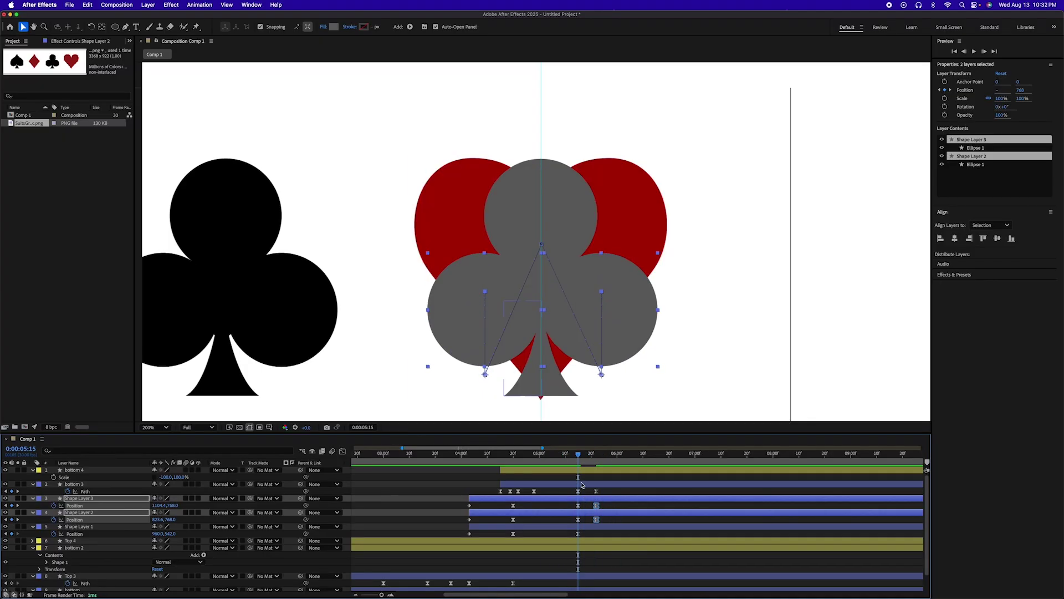
left_click(582, 485)
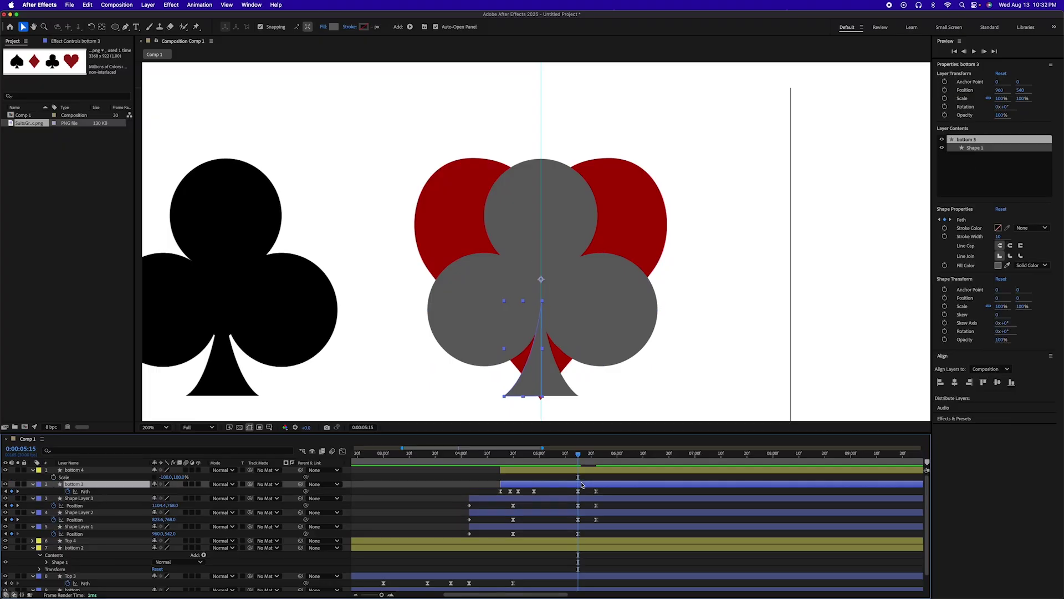
scroll(581, 485, "down", 1)
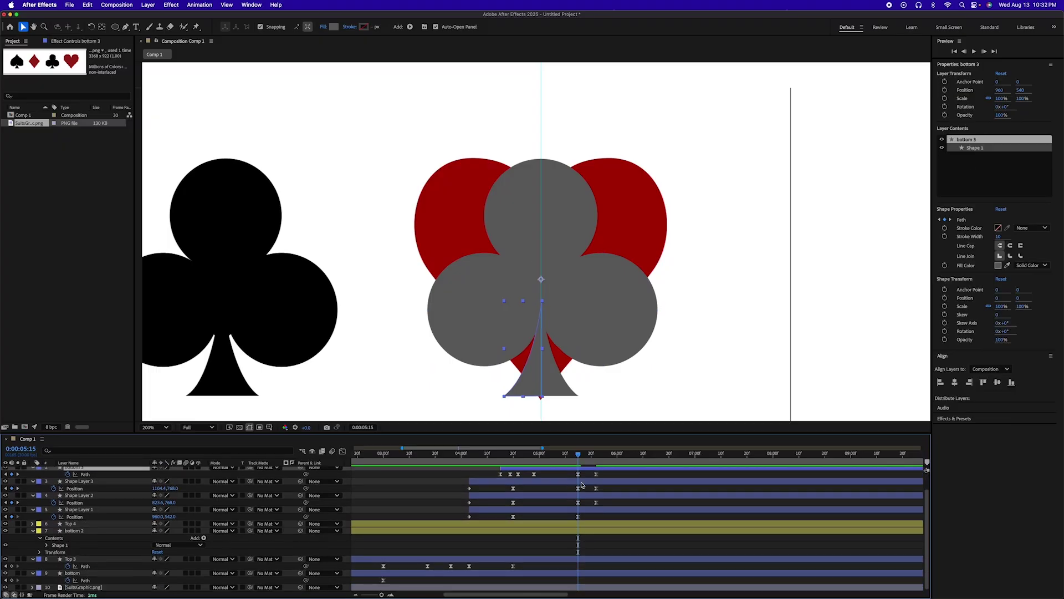
left_click(583, 561)
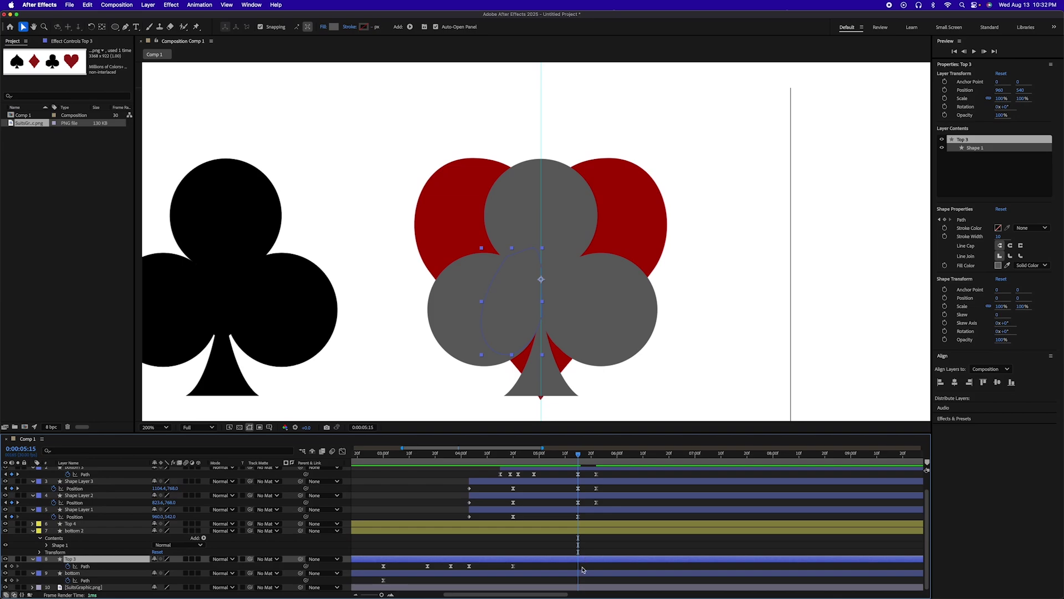
left_click(582, 574)
left_click(584, 560)
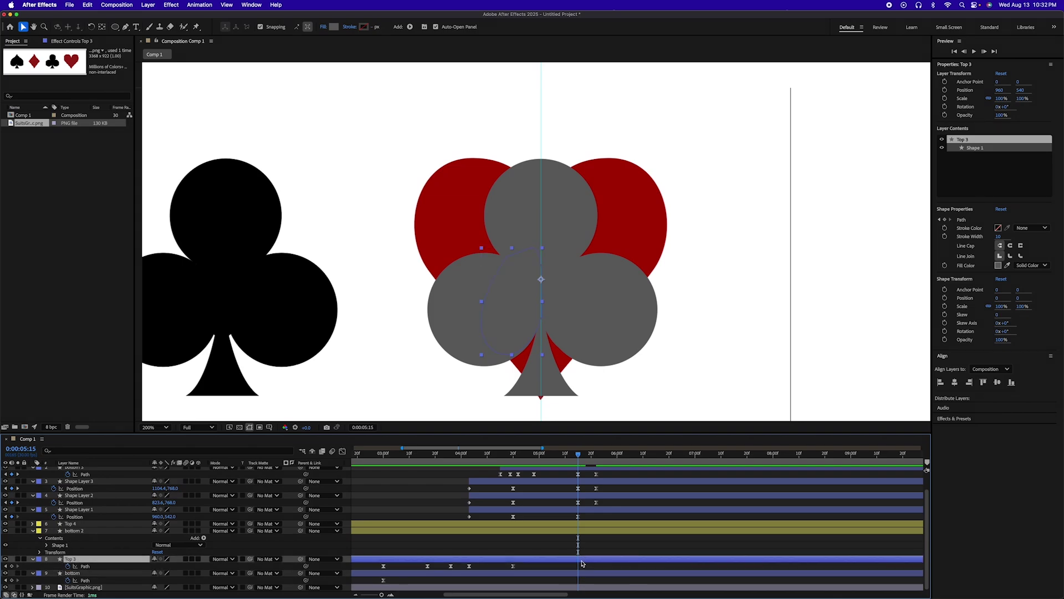
left_click(584, 532)
left_click(584, 525)
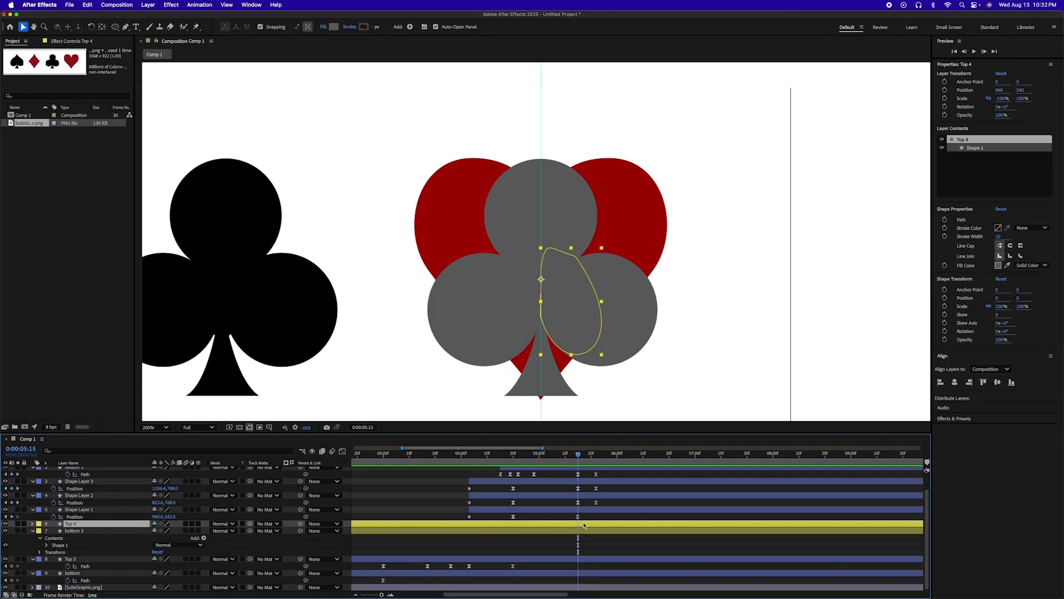
left_click(585, 561)
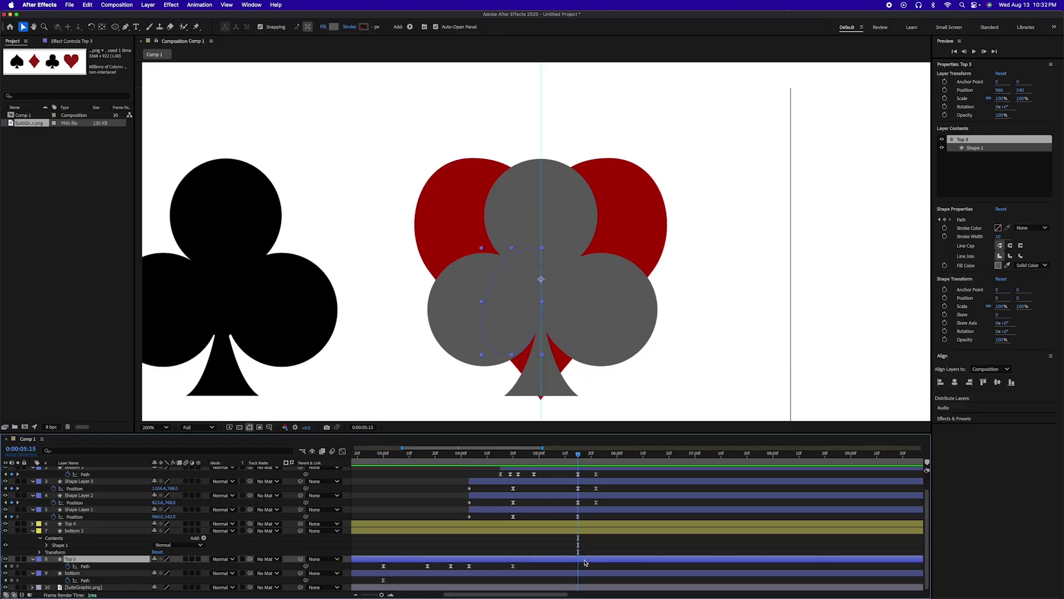
key("alt+bracketright")
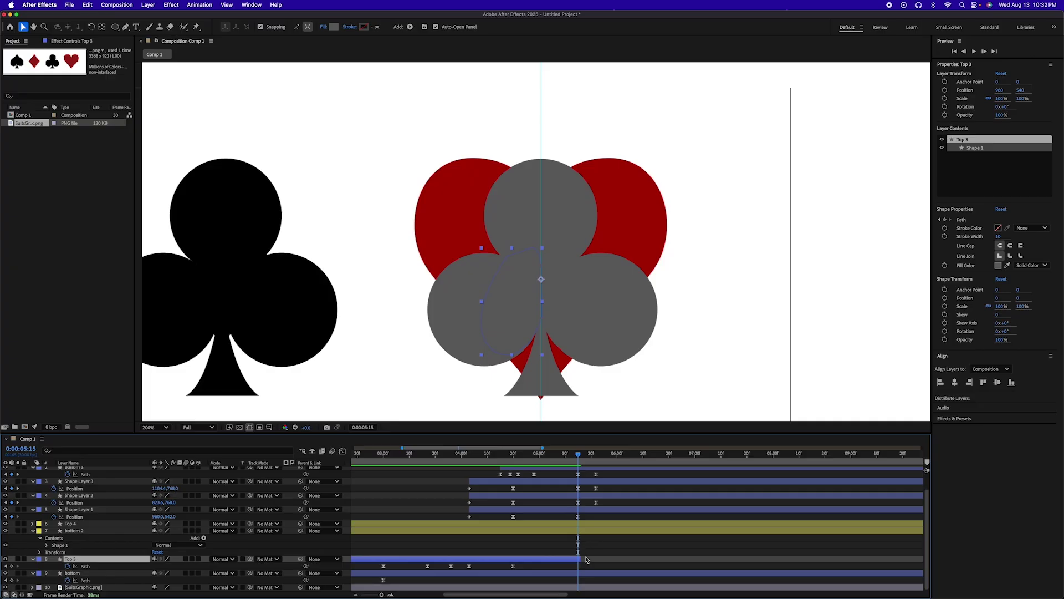
left_click(582, 527)
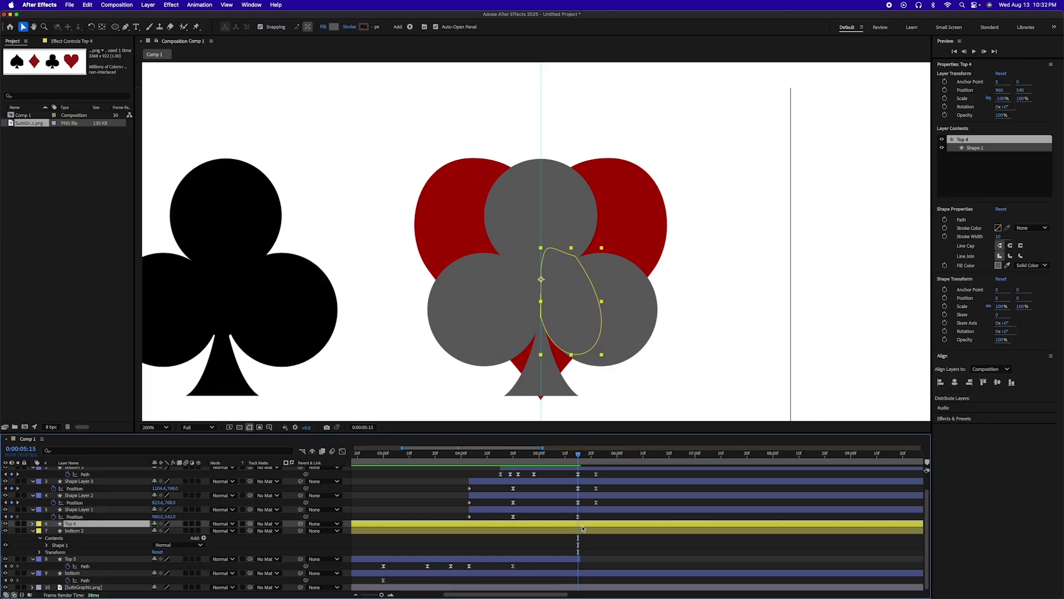
key("alt+bracketright")
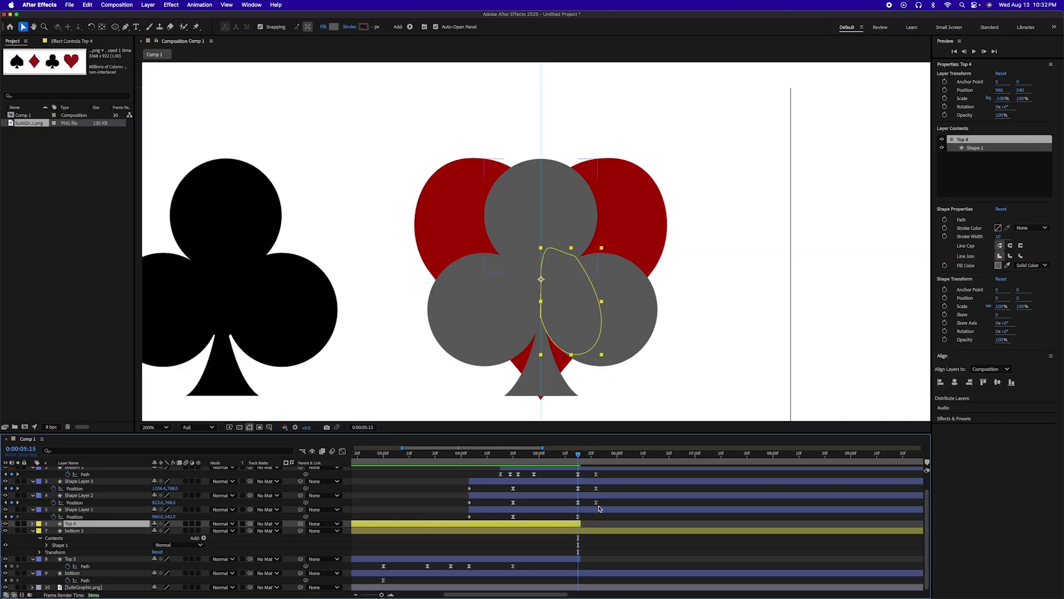
At 0:00:05:18, keyframe Shape Layer 1 moving up to a Y position of 462
left_click_drag(589, 455, 565, 458)
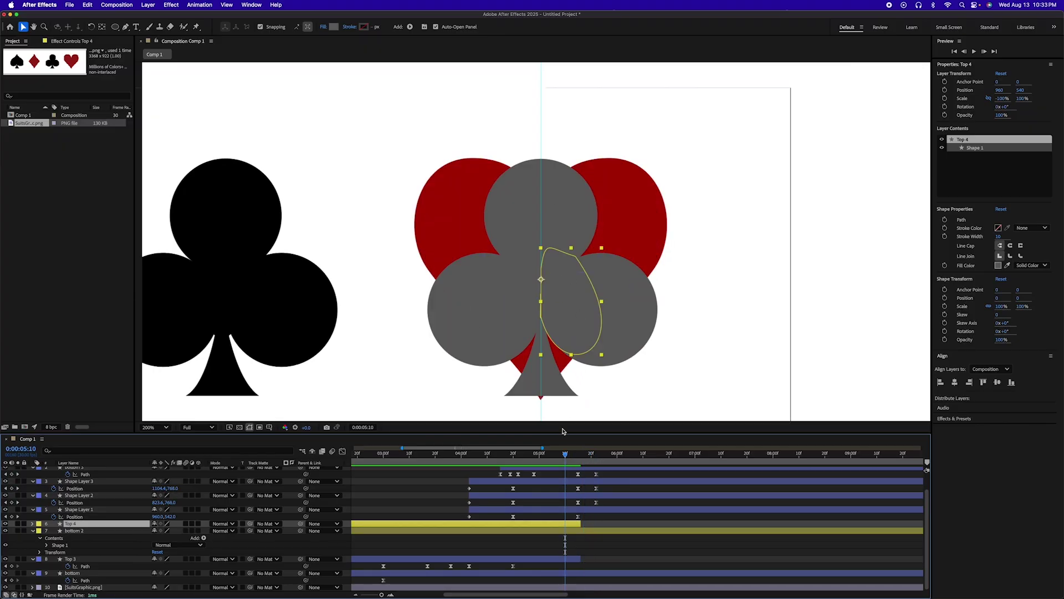
mouse_move(565, 457)
left_mouse_down()
mouse_move(554, 457)
mouse_move(586, 456)
left_mouse_up()
left_click(591, 511)
key("shift+Up")
key("shift+Up")
key("shift+Up")
key("shift+Up")
key("shift+Up")
key("shift+Up")
key("shift+Up")
key("shift+Up")
key("shift+Up")
key("shift+Up")
key("shift+Up")
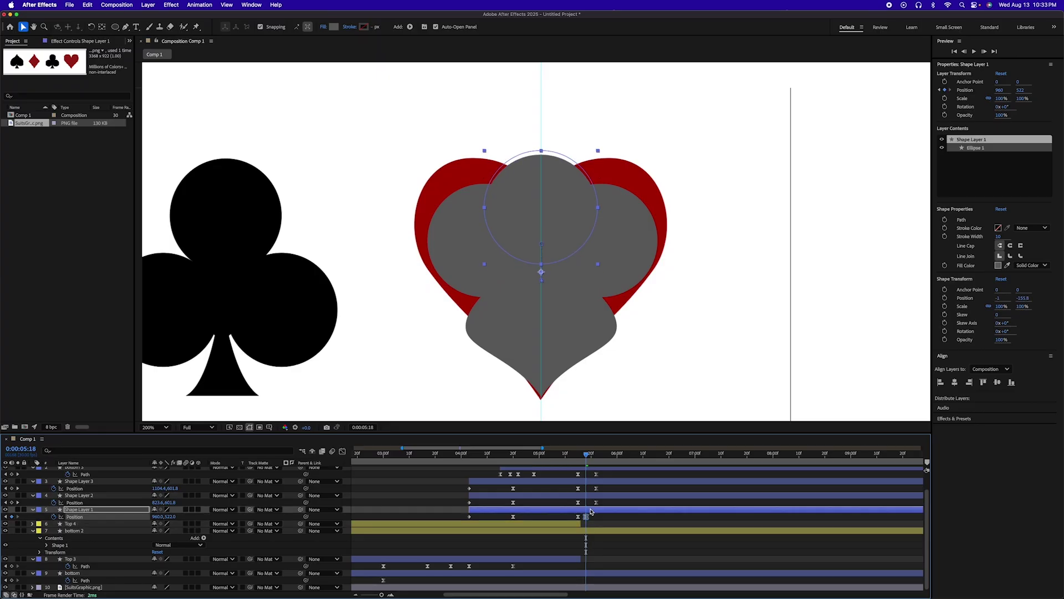
key("shift+Up")
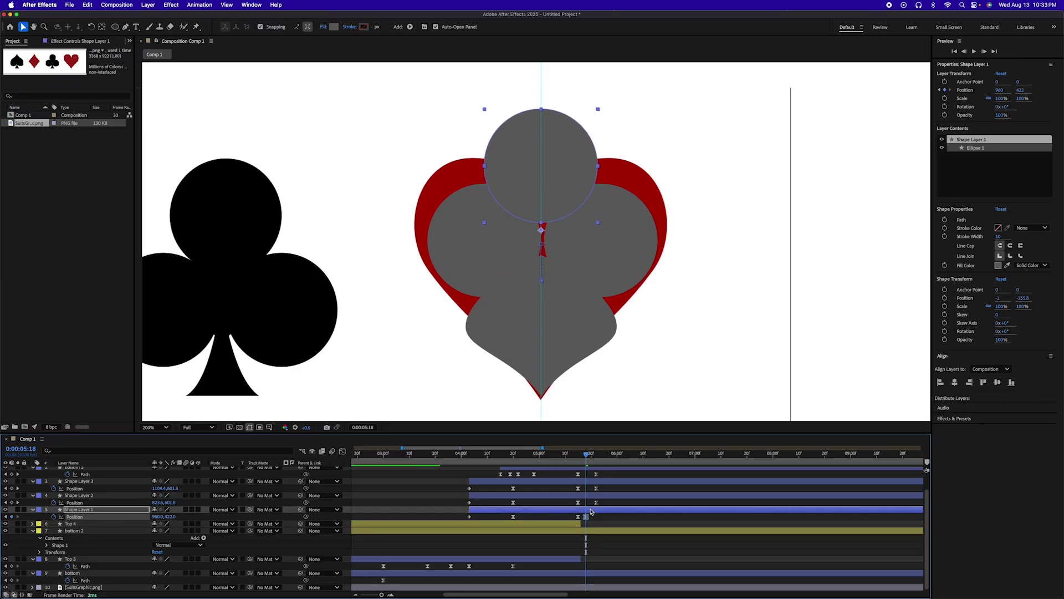
key("shift+Up")
key("shift+Up")
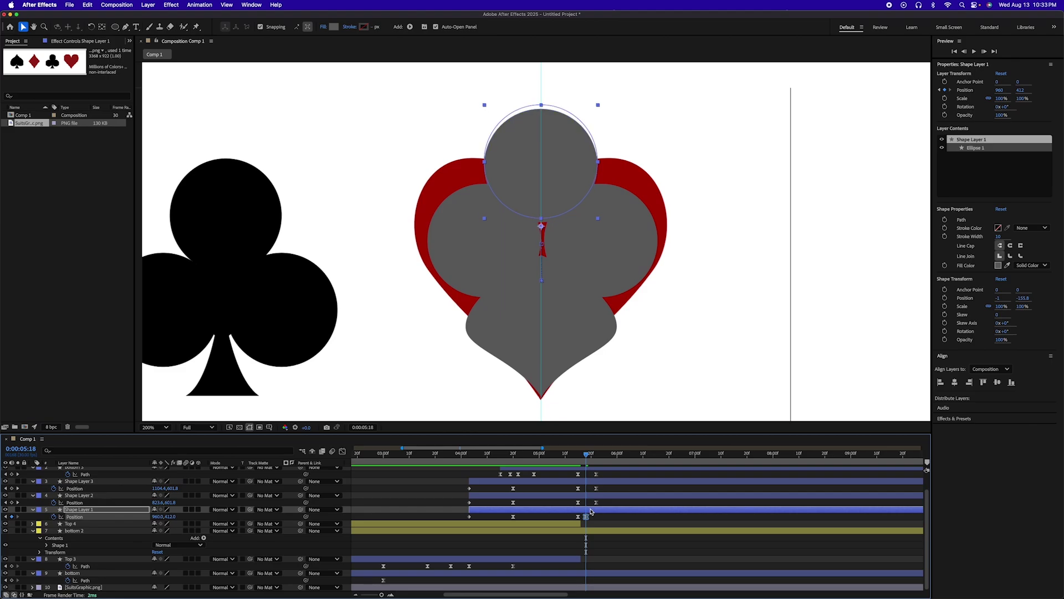
key("shift+Down")
key("shift+Down")
key("shift+Down")
key("shift+Down")
key("shift+Down")
key("shift+Down")
key("shift+Down")
key("shift+Down")
key("shift+Down")
key("shift+Down")
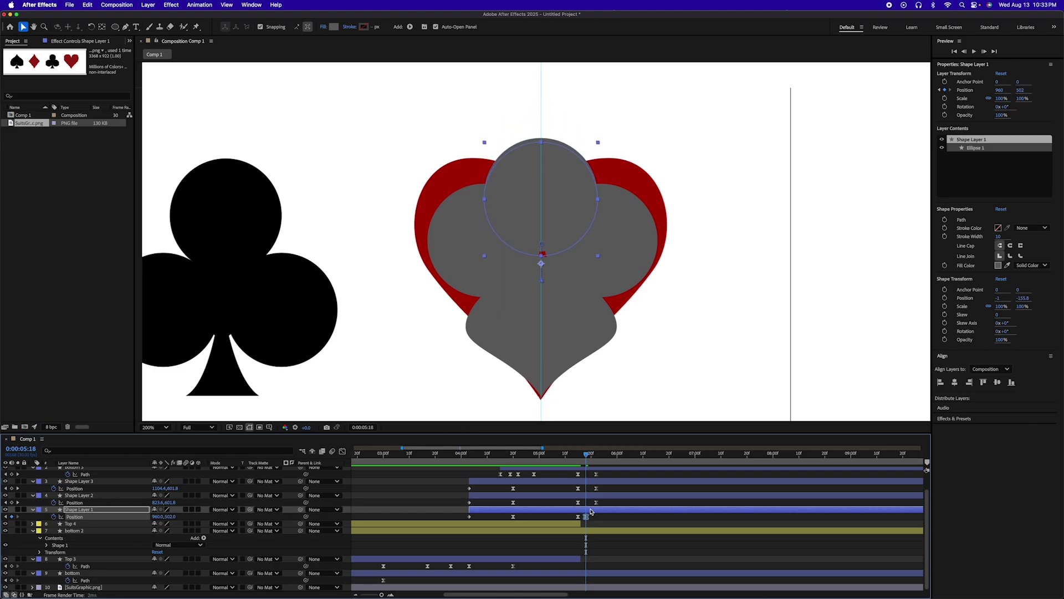
key("shift+Up")
key("shift+Up")
key("shift+Up")
key("shift+Up")
At 0:00:05:22, keyframe Shape Layer 1 down to a Y position of 632, within the heart, and preview the motion
left_click(597, 454)
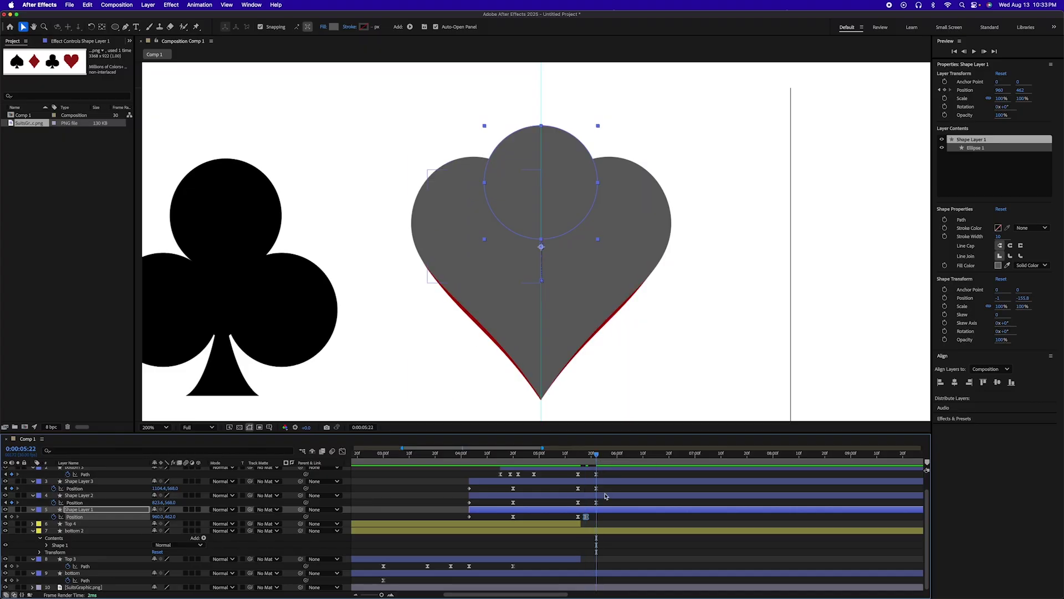
key("shift+Down")
key("shift+Down")
key("shift+Down")
key("shift+Down")
key("shift+Down")
key("shift+Down")
key("shift+Down")
key("shift+Down")
key("shift+Down")
key("shift+Down")
key("shift+Down")
key("shift+Down")
key("shift+Down")
key("shift+Down")
key("shift+Down")
key("shift+Down")
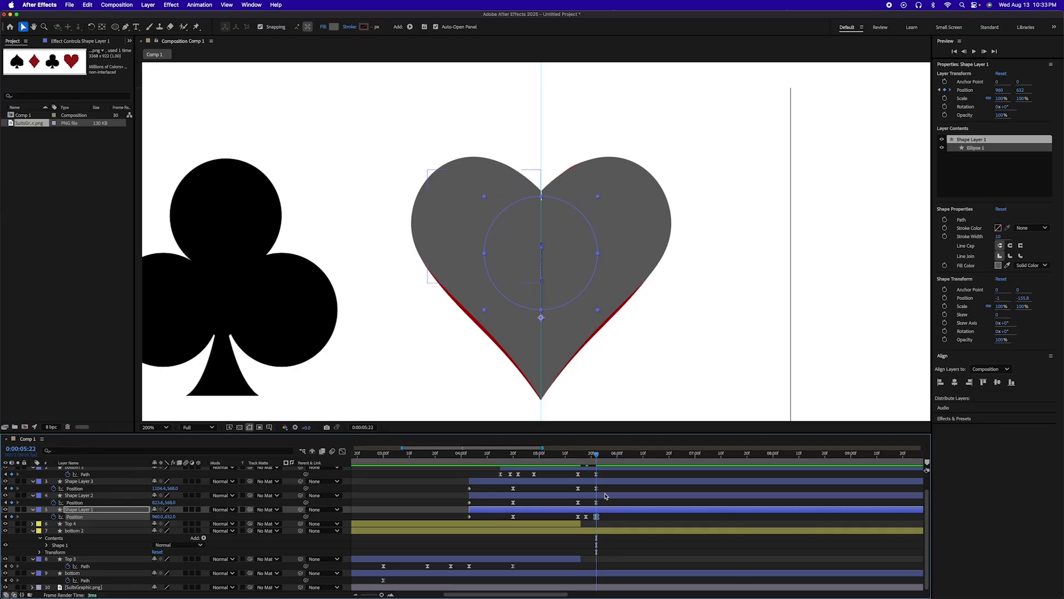
key("space")
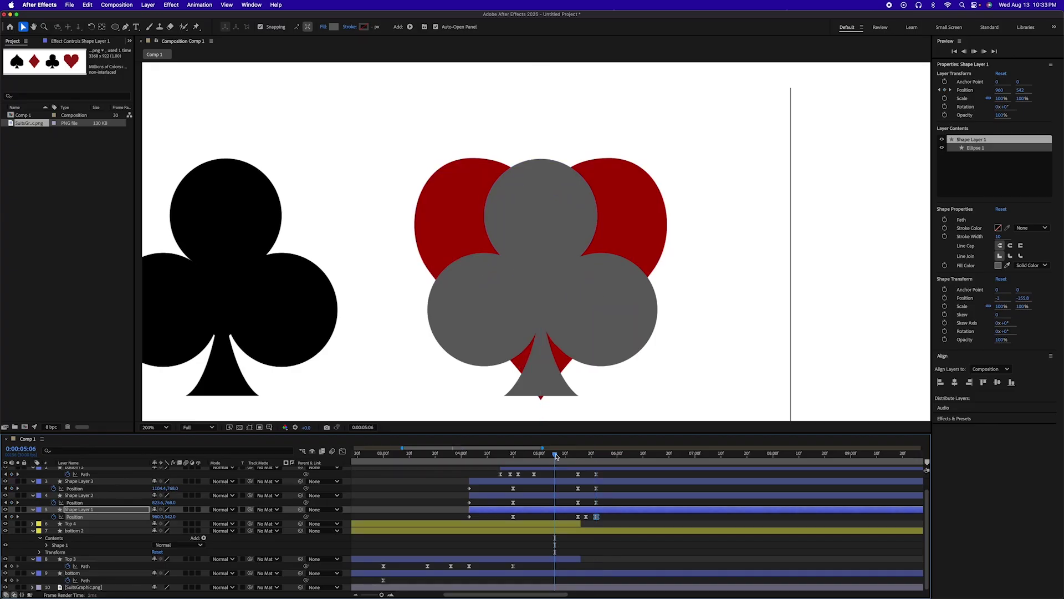
left_click_drag(579, 455, 604, 457)
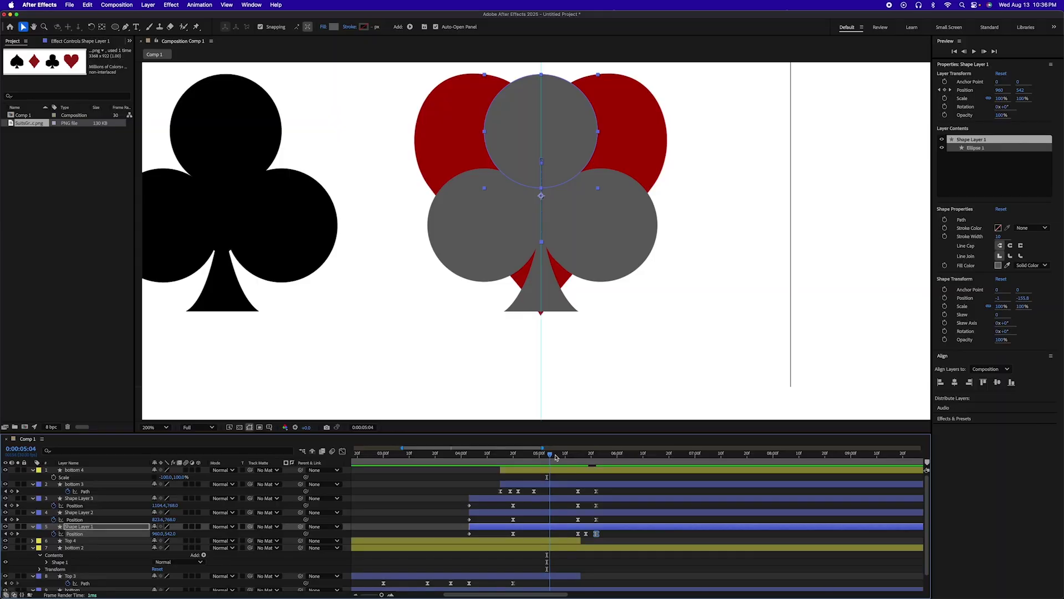
At 0:00:05:15, shift the whole bottom 3 stem path straight down until its base is well below the heart's tip
left_click_drag(551, 455, 581, 456)
scroll(498, 475, "right", 5)
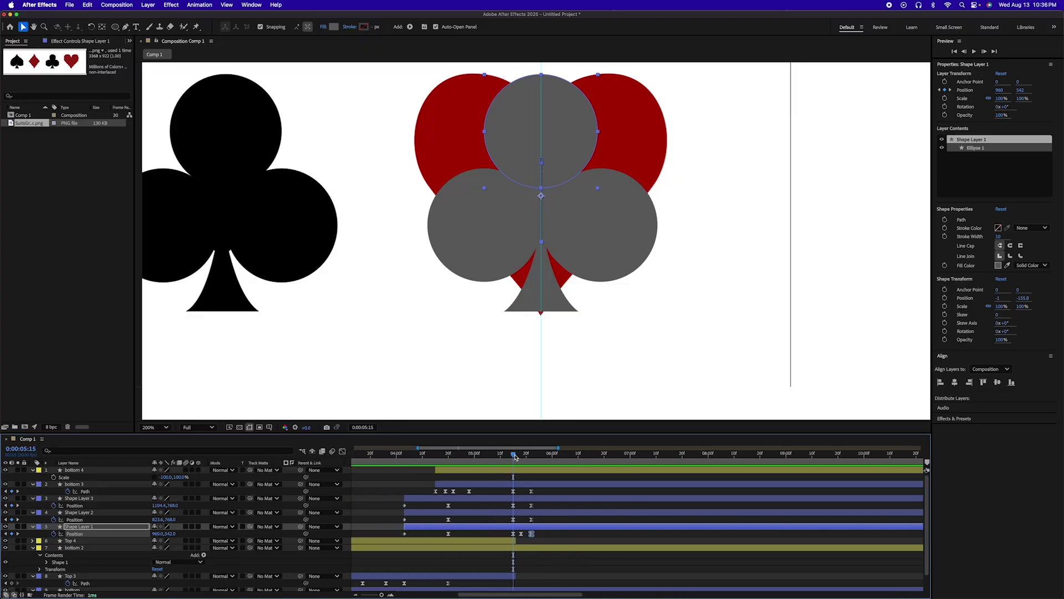
mouse_move(514, 455)
left_mouse_down()
mouse_move(489, 455)
mouse_move(527, 457)
mouse_move(514, 458)
left_mouse_up()
left_click(514, 492)
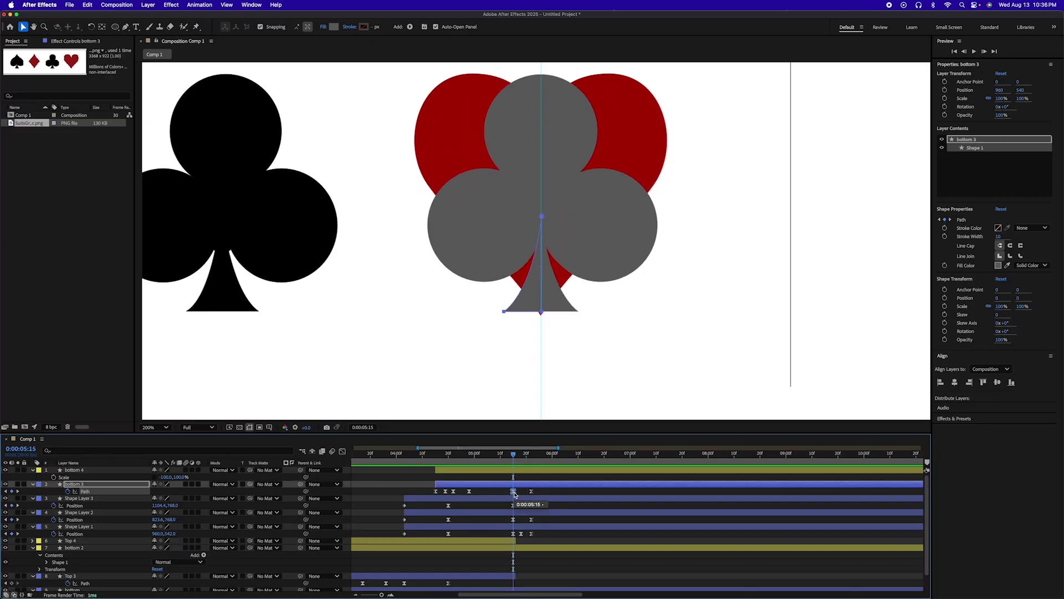
double_click(531, 314)
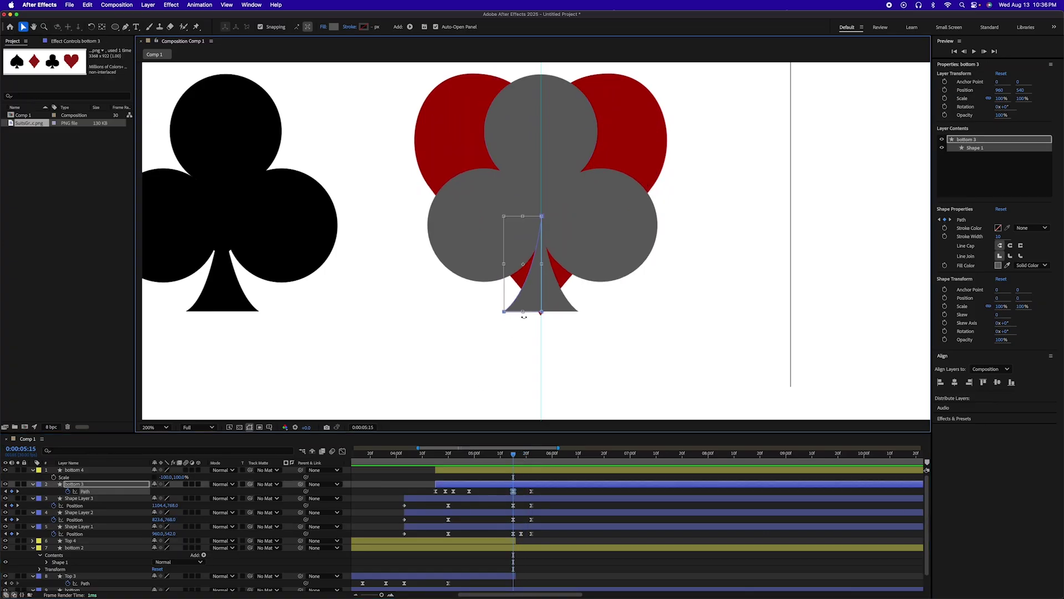
left_click(514, 320)
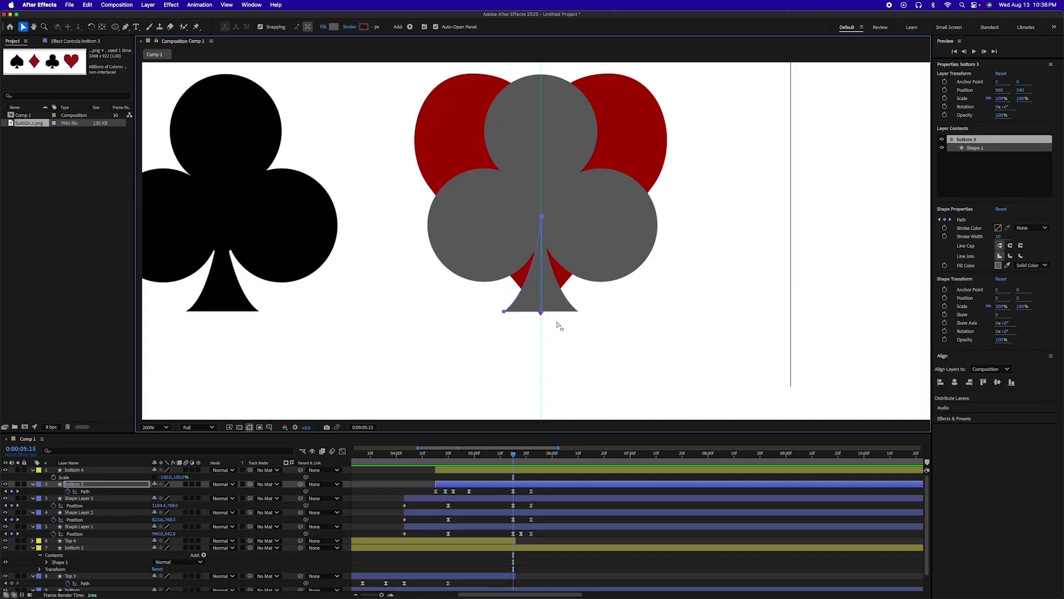
key("Down")
key("Down")
key("Down")
key("Down")
key("Down")
key("Down")
key("Down")
key("Down")
key("Down")
key("Down")
key("Down")
key("Down")
key("Down")
key("Down")
key("Down")
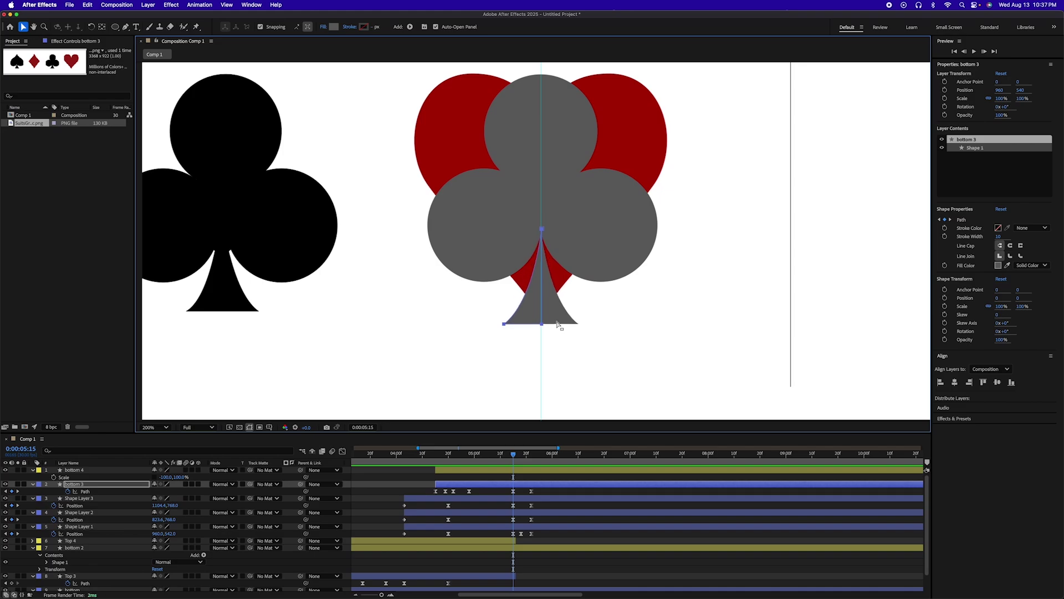
key("Down")
key("Down")
key("Down")
key("Down")
key("Down")
key("Down")
key("Down")
key("Down")
key("Down")
key("Down")
key("Down")
key("Down")
key("Down")
key("Down")
key("Down")
key("Down")
key("Down")
key("Down")
key("Down")
key("Down")
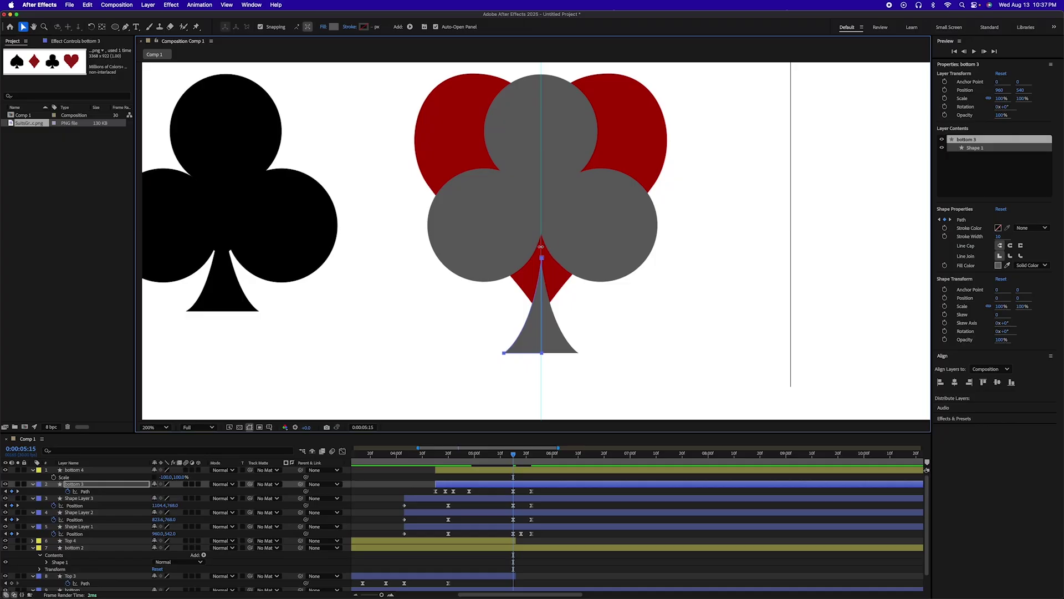
Copy the bottom 3 Path keyframe from 0:00:04:28 to 0:00:05:12 so the stem holds its original shape
left_click(387, 453)
left_click_drag(387, 454, 505, 461)
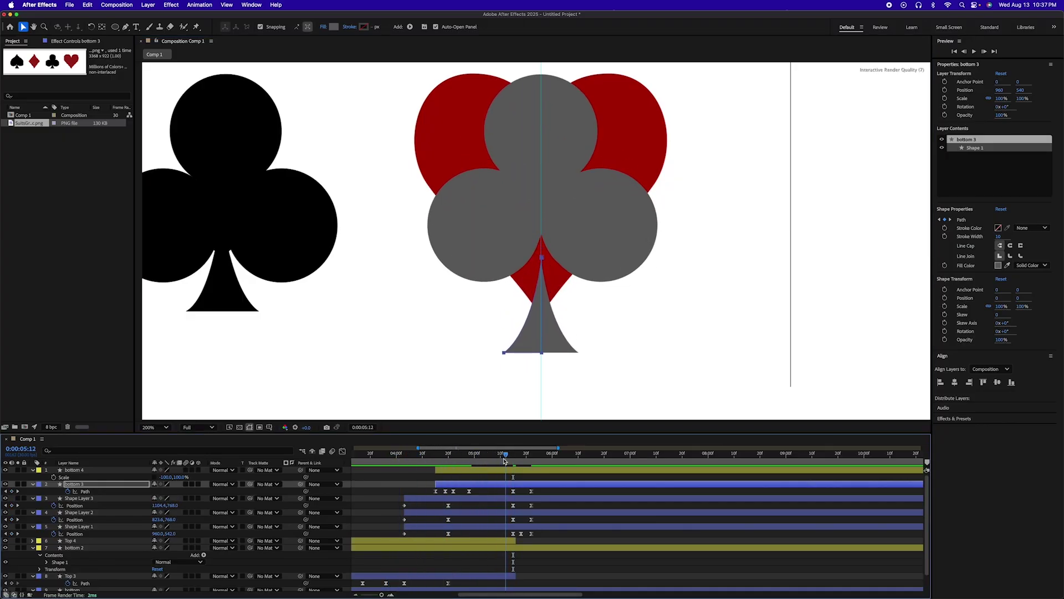
left_click(470, 491)
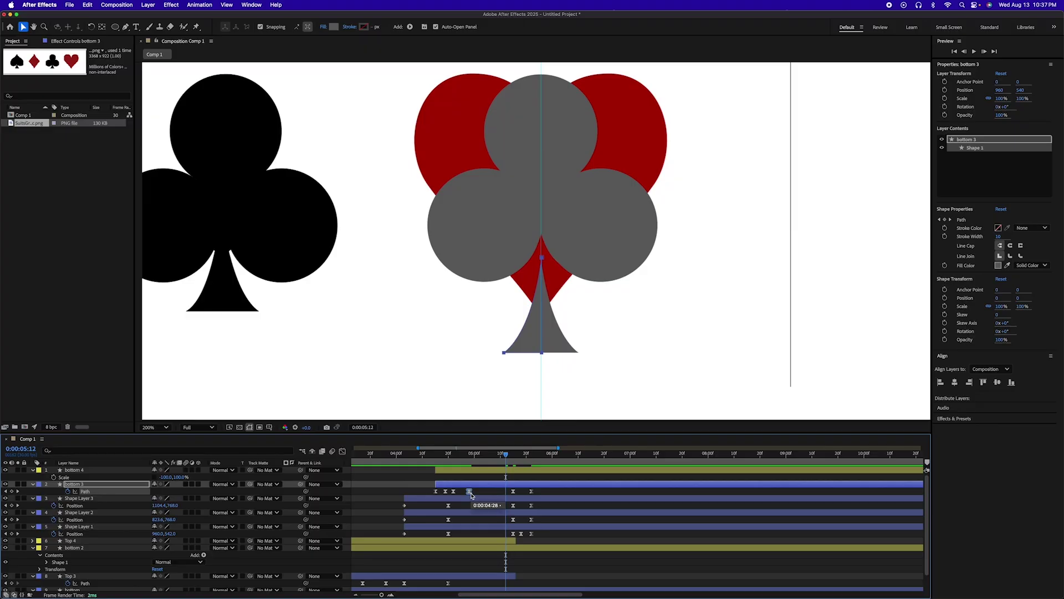
key("super+c")
key("super+v")
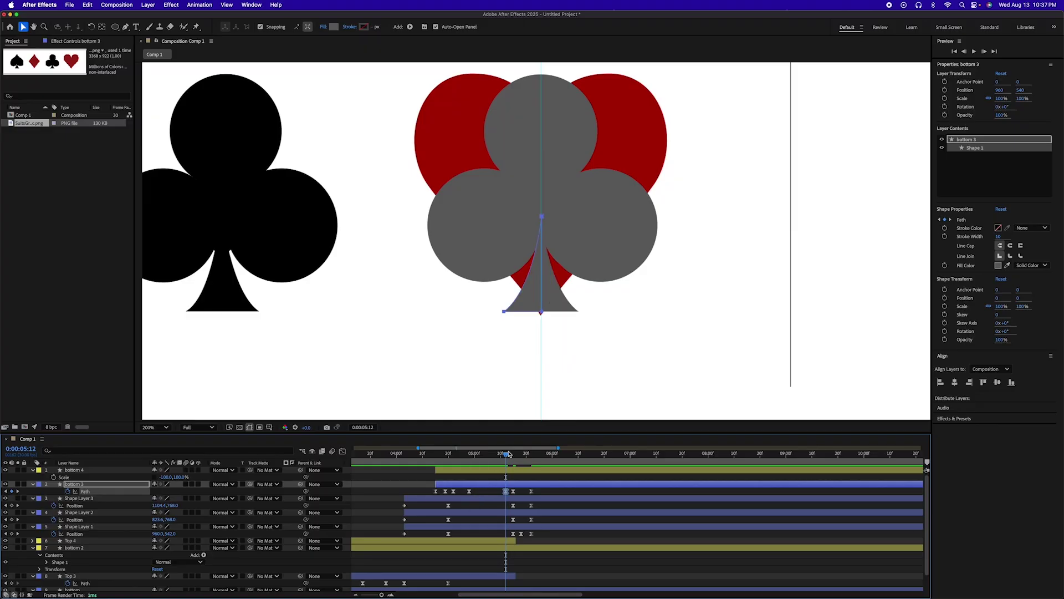
mouse_move(509, 455)
left_mouse_down()
mouse_move(466, 459)
mouse_move(547, 460)
mouse_move(513, 461)
left_mouse_up()
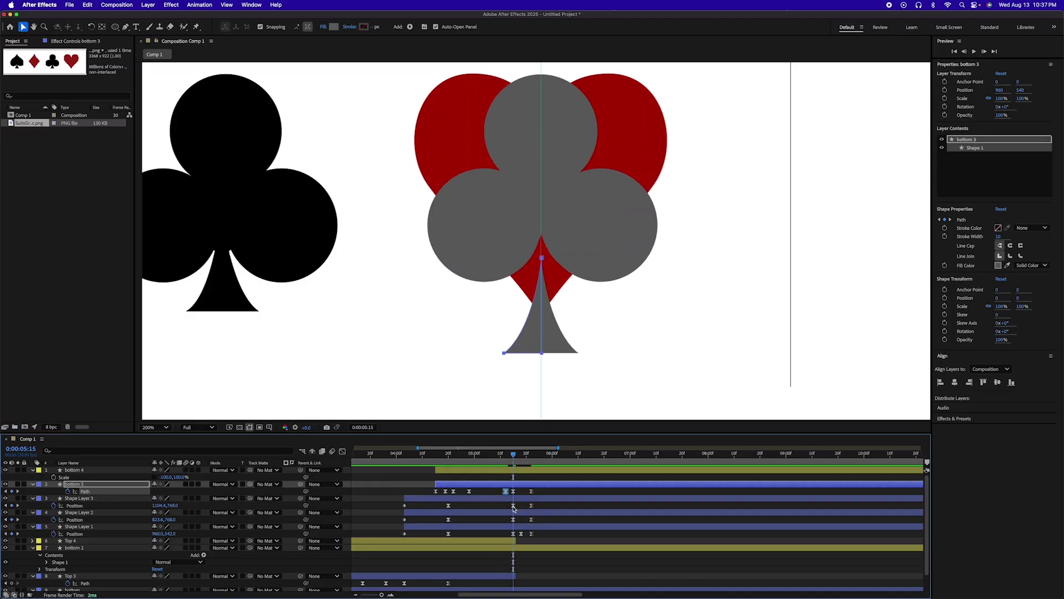
Shift the 0:00:05:15 Position keyframes of Shape Layers 1, 2 and 3 to 0:00:05:12
left_click_drag(509, 501, 518, 524)
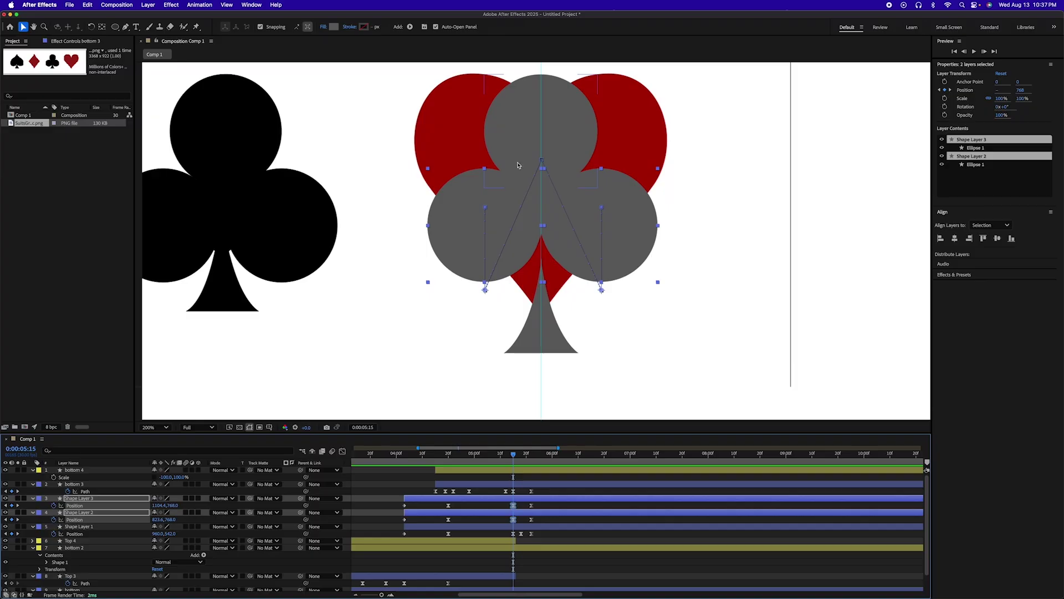
key("Page_Up")
key("Page_Up")
key("Page_Up")
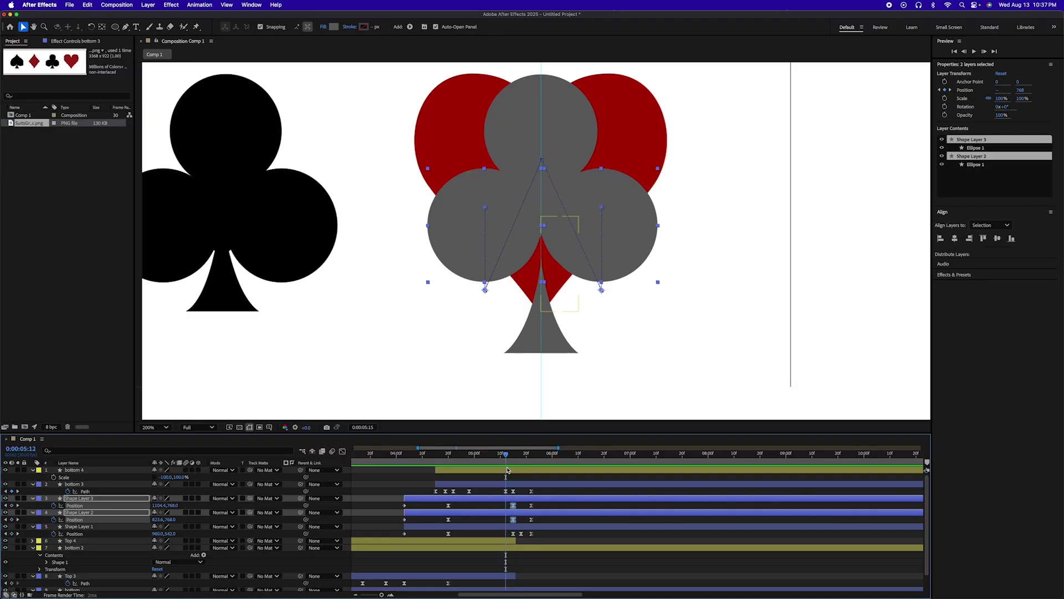
left_click(514, 534, "shift")
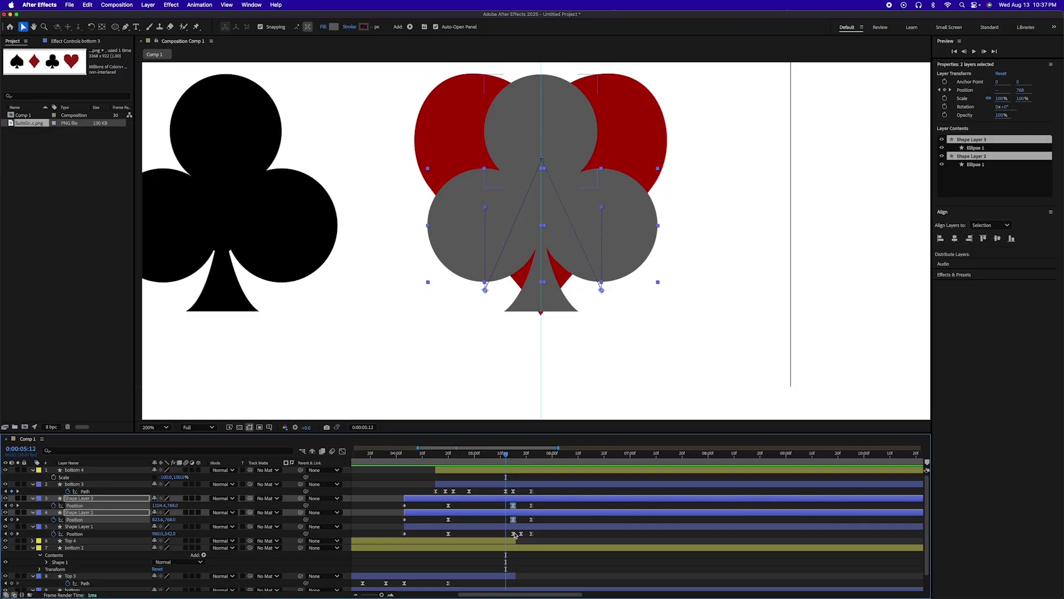
mouse_move(514, 533)
left_mouse_down()
mouse_move(492, 535)
mouse_move(507, 536)
left_mouse_up()
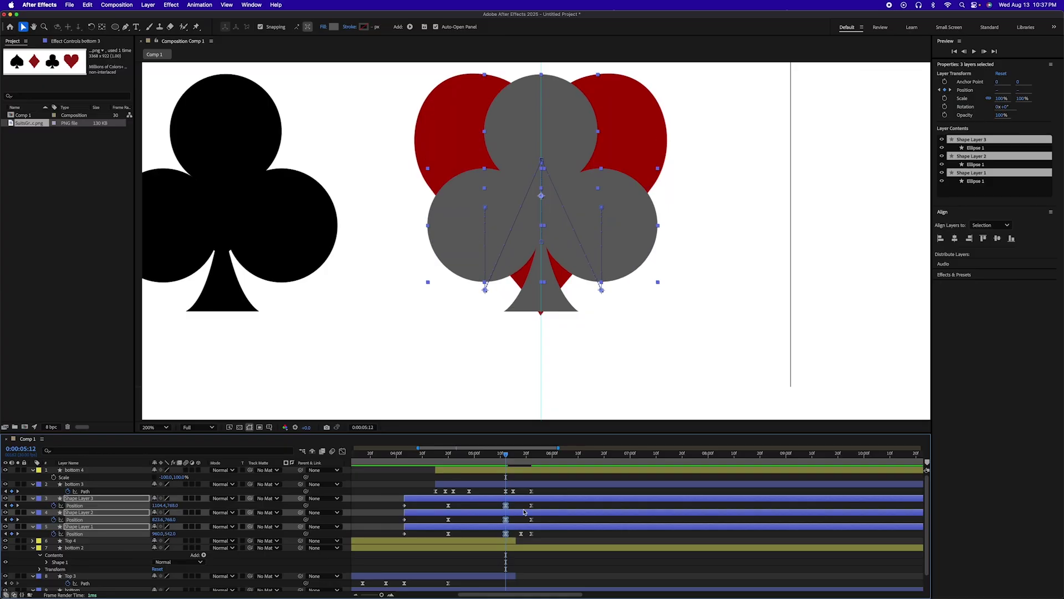
Duplicate the 0:00:05:12 Position keyframes of Shape Layers 1, 2 and 3 at 0:00:05:15, each on its own layer
left_click(508, 456)
scroll(507, 456, "left", 1)
key("k")
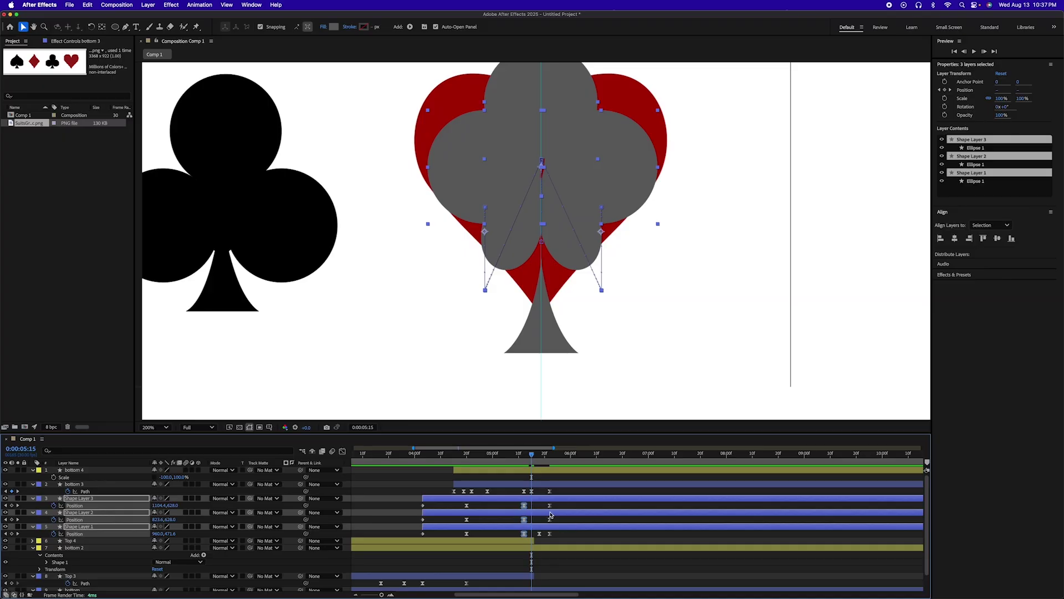
left_click(524, 533)
key("super+c")
key("super+v")
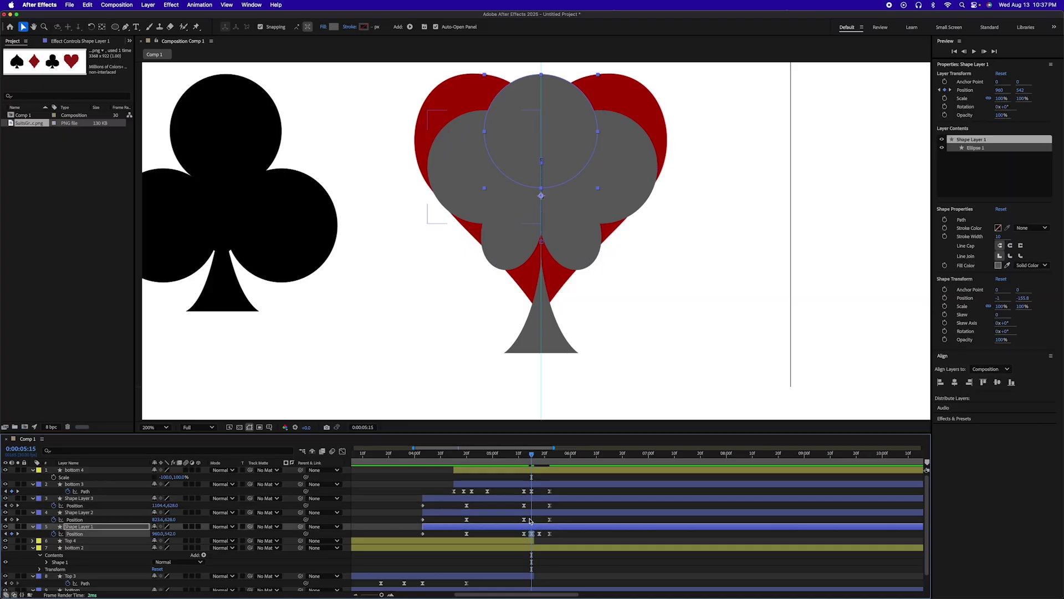
left_click(524, 519)
key("super+c")
key("super+v")
left_click(524, 506)
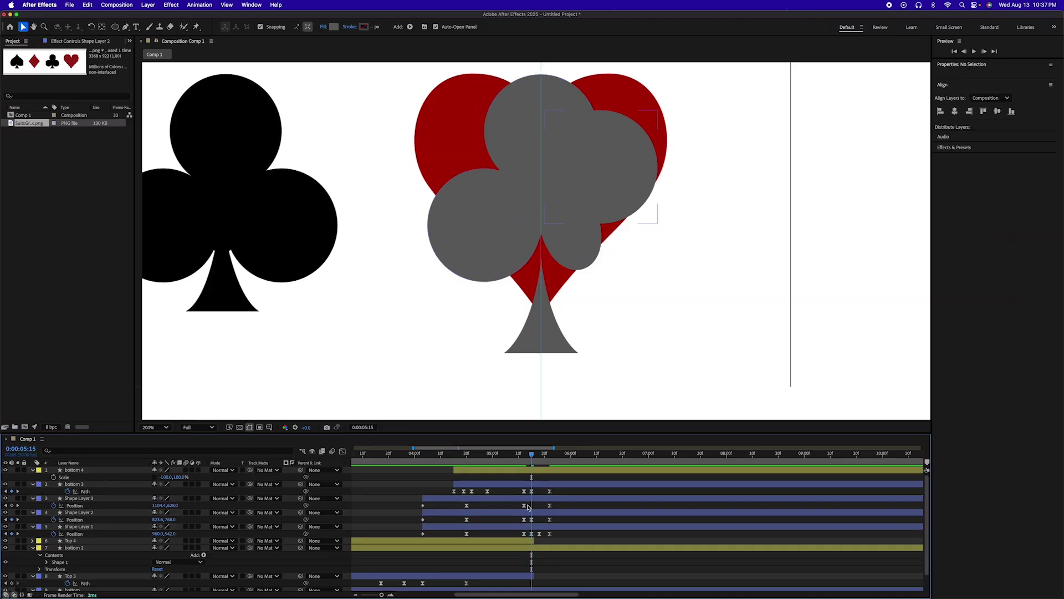
key("super+c")
key("super+v")
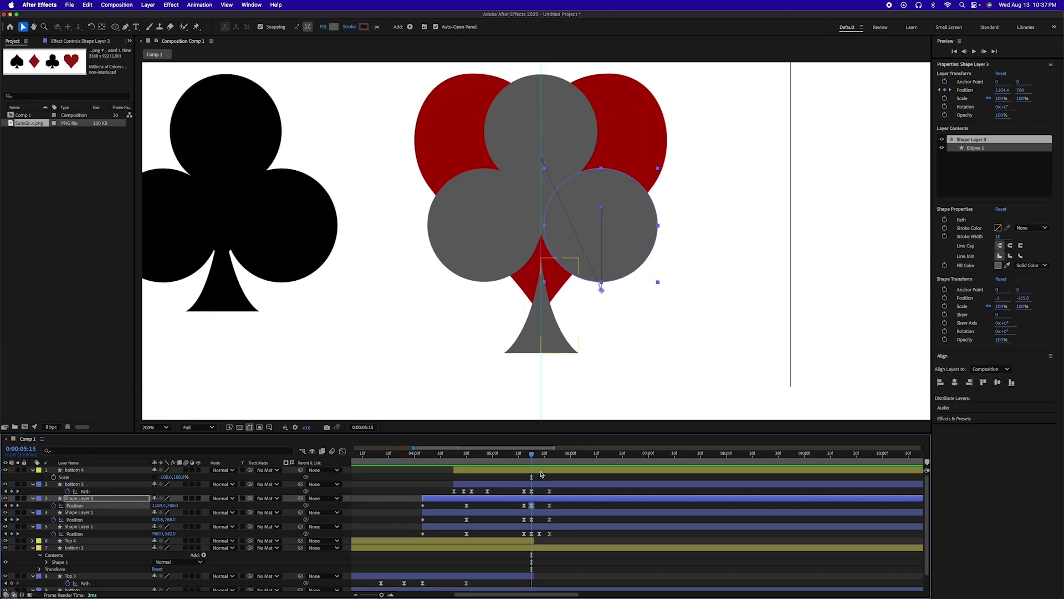
At 0:00:05:15, lower Shape Layer 3, the right club circle, to a Y position of 898
key("Page_Up")
key("Page_Up")
key("Page_Up")
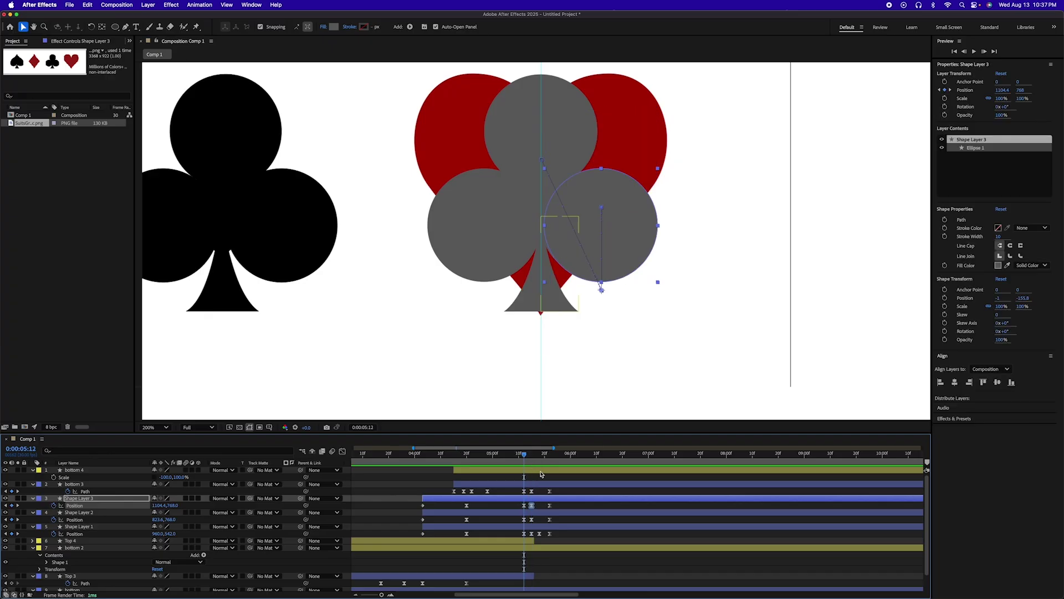
key("Page_Down")
key("Page_Down")
key("Page_Down")
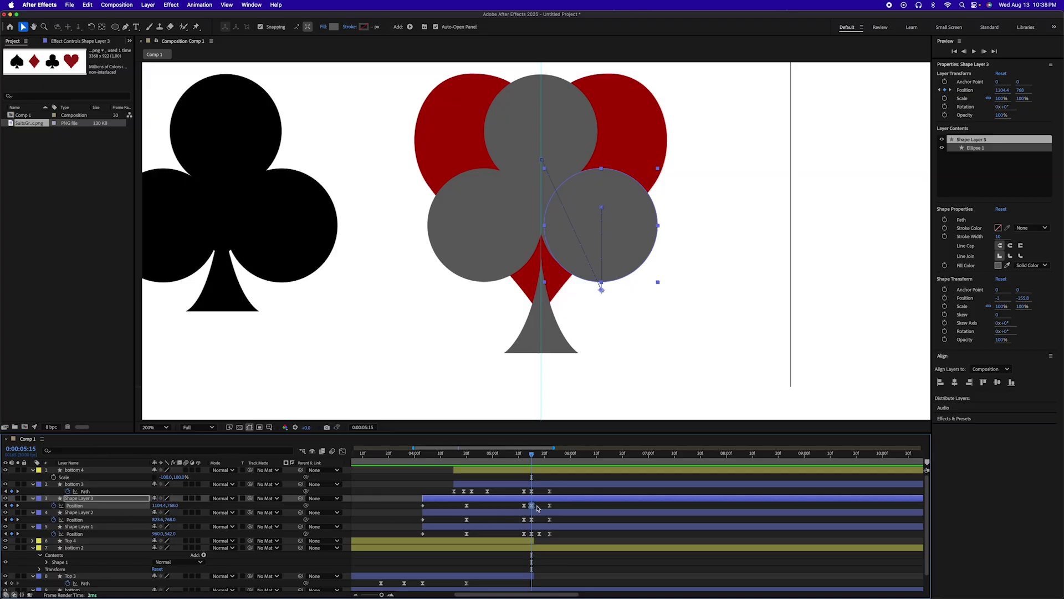
key("shift+Down")
key("shift+Down")
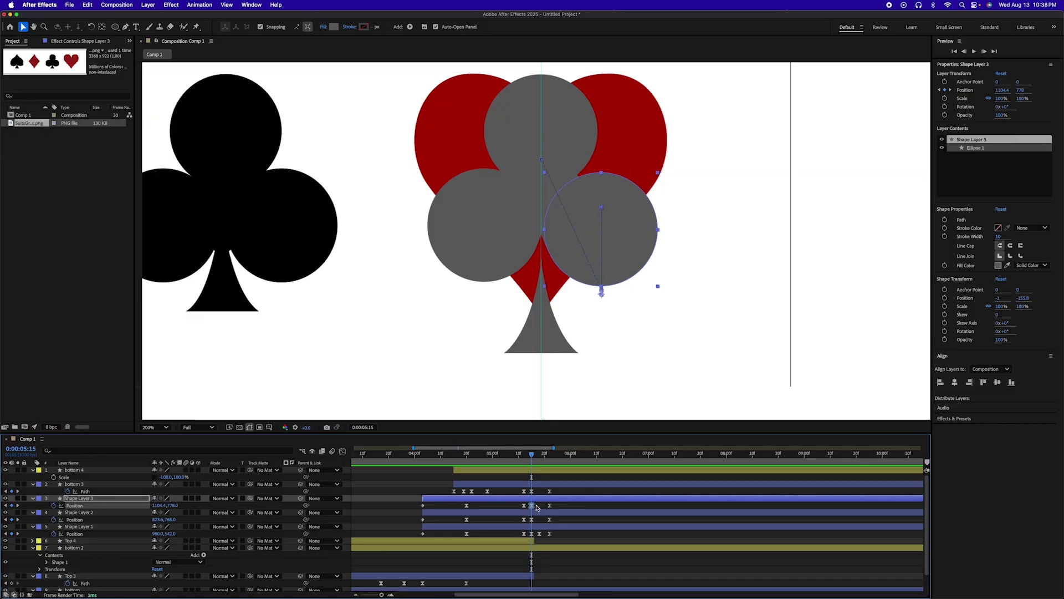
key("shift+Down")
key("shift+Down")
key("shift+Down")
key("shift+Down")
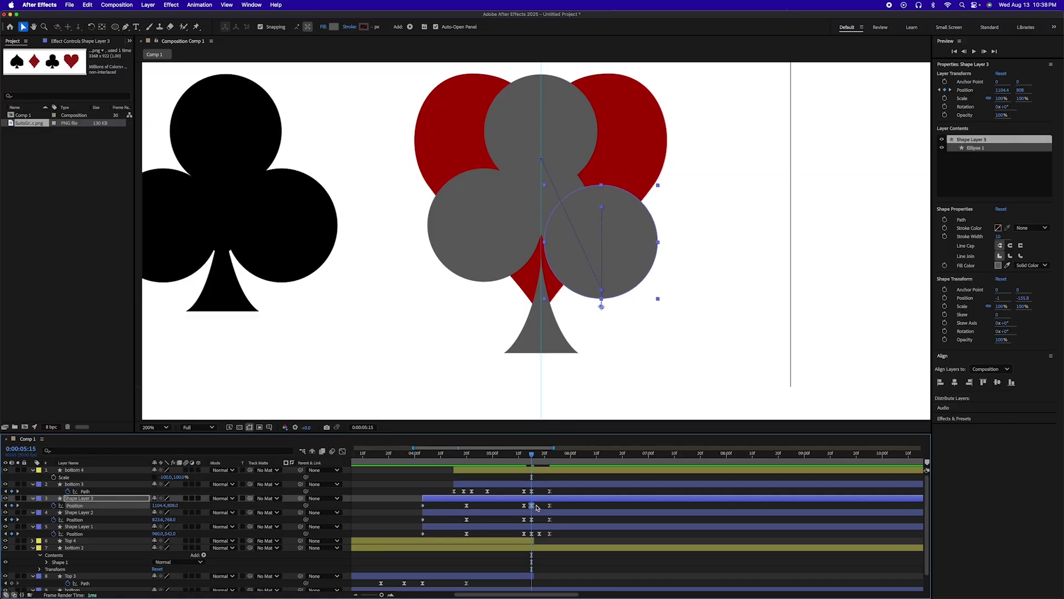
key("shift+Down")
key("shift+Down")
key("shift+Down")
key("shift+Down")
key("shift+Down")
key("shift+Down")
key("shift+Down")
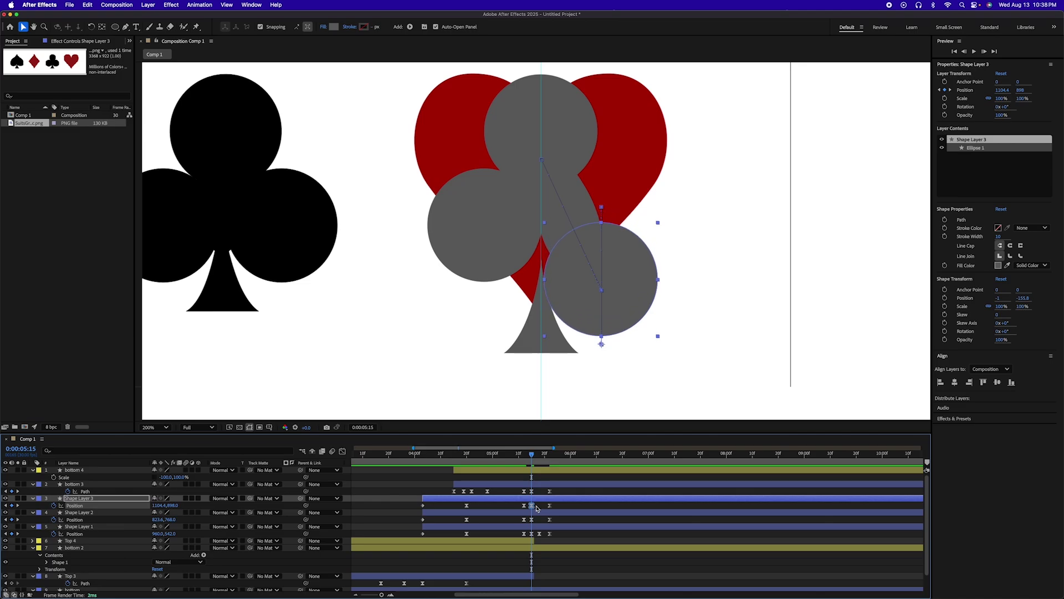
At 0:00:05:15, lower Shape Layer 2, the left club circle, to a Y position of 898
left_click(540, 513)
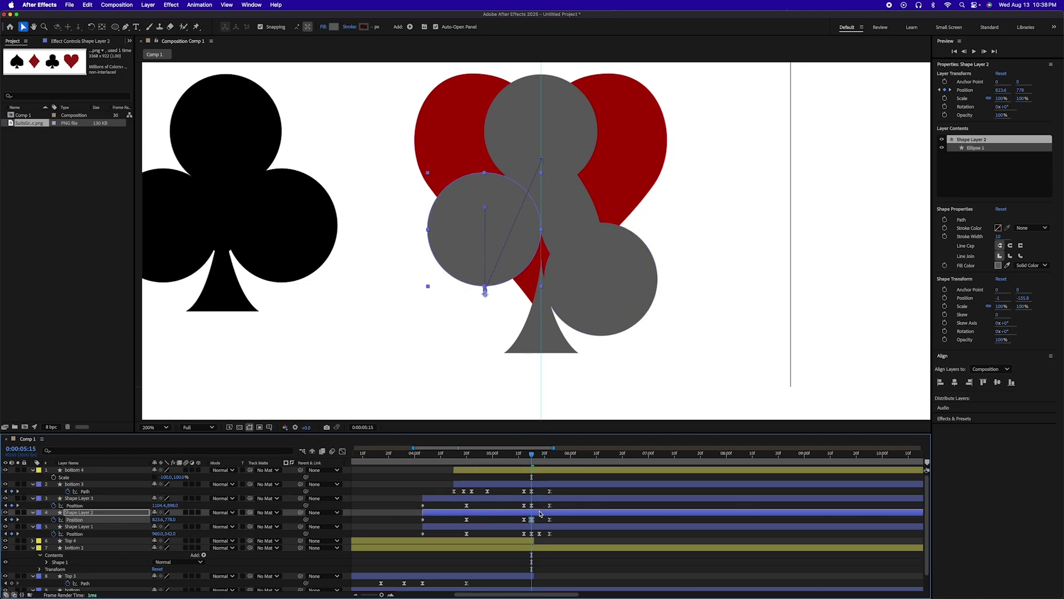
key("shift+Down")
key("shift+Down")
key("shift+Down")
key("shift+Down")
key("shift+Down")
key("shift+Down")
key("shift+Down")
key("shift+Down")
key("shift+Down")
key("shift+Down")
key("shift+Down")
key("shift+Down")
key("shift+Down")
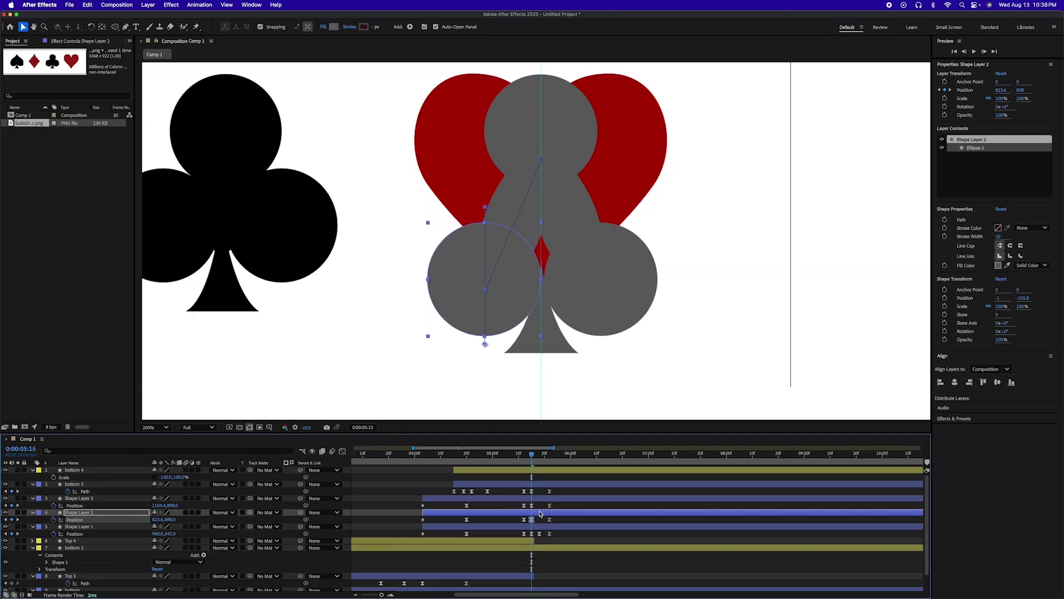
At 0:00:05:15, lower Shape Layer 1, the top club circle, to a Y position of 748
left_click(555, 528)
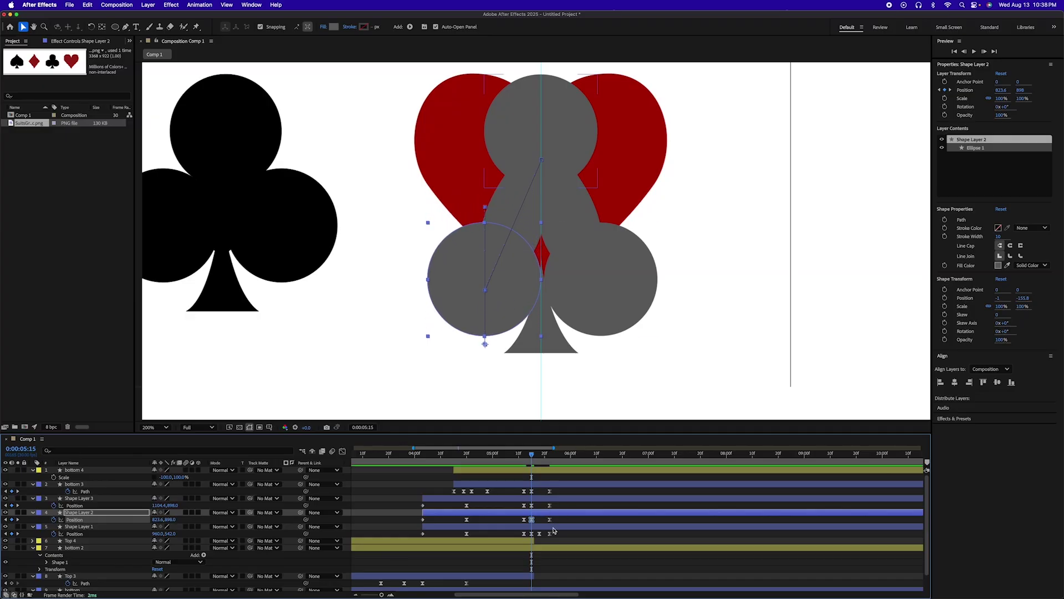
key("shift+Down")
key("shift+Down")
key("shift+Down")
key("shift+Down")
key("shift+Down")
key("shift+Down")
key("shift+Down")
key("shift+Down")
key("shift+Down")
key("shift+Down")
key("shift+Down")
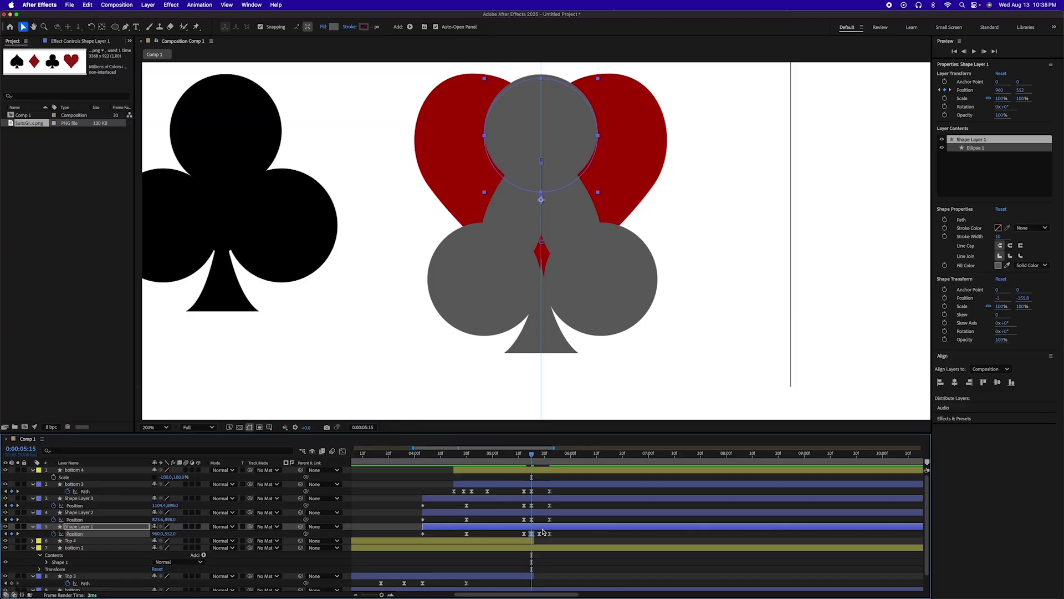
key("shift+Down")
key("shift+Down")
key("shift+Down")
key("shift+Down")
key("shift+Down")
key("shift+Down")
key("shift+Down")
key("shift+Down")
key("shift+Down")
key("shift+Down")
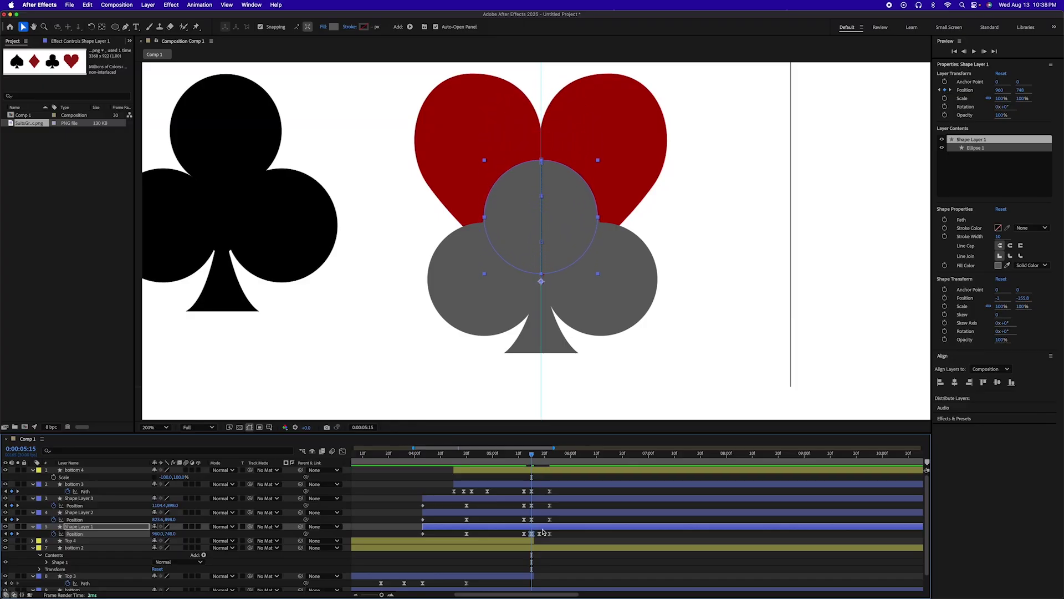
At 0:00:05:22, nudge the bottom 3 path's cleft vertex to the right to close the gap between the heart's halves
mouse_move(532, 455)
left_mouse_down()
mouse_move(506, 458)
mouse_move(547, 460)
left_mouse_up()
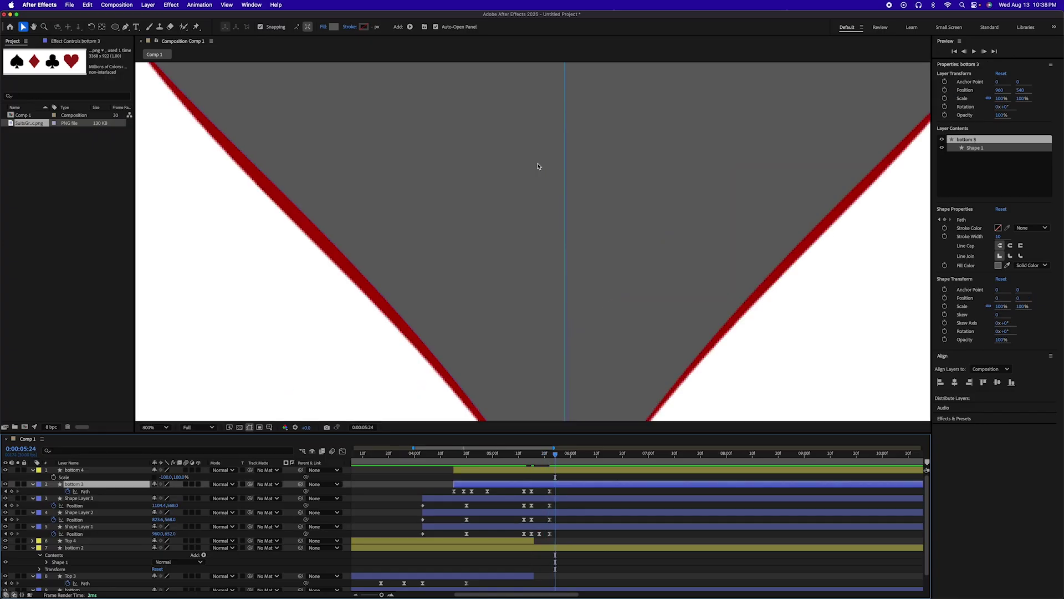
left_click_drag(540, 181, 459, 315)
left_click_drag(463, 213, 501, 377)
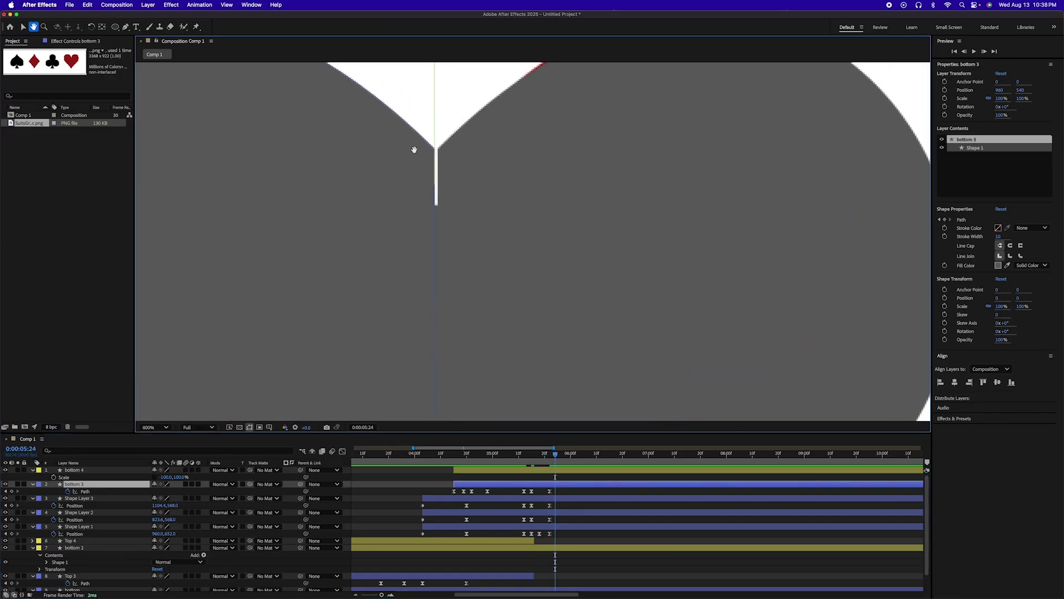
left_click_drag(414, 150, 448, 233)
key("v")
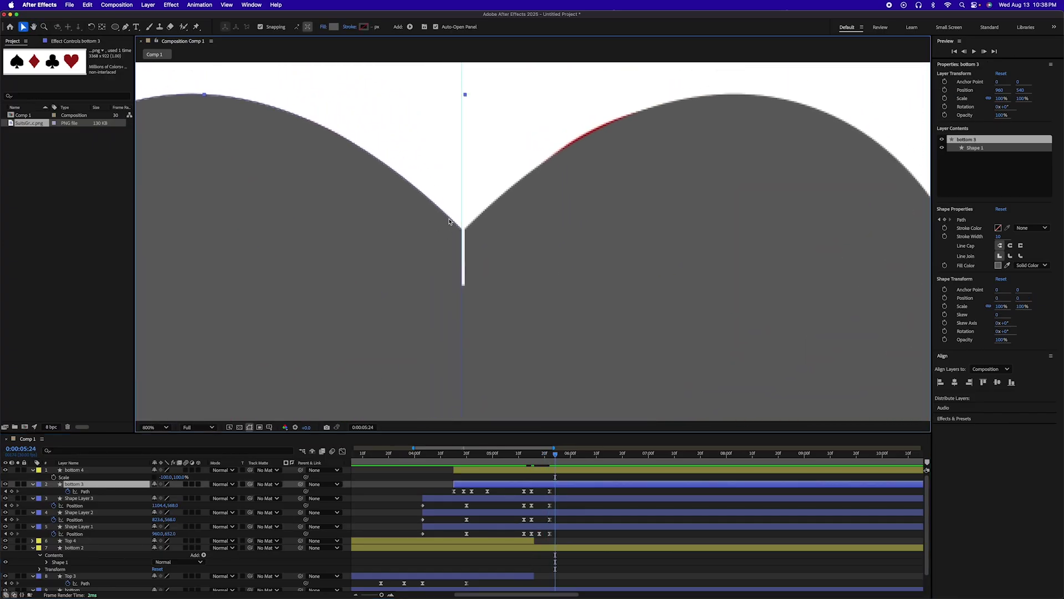
left_click(451, 220)
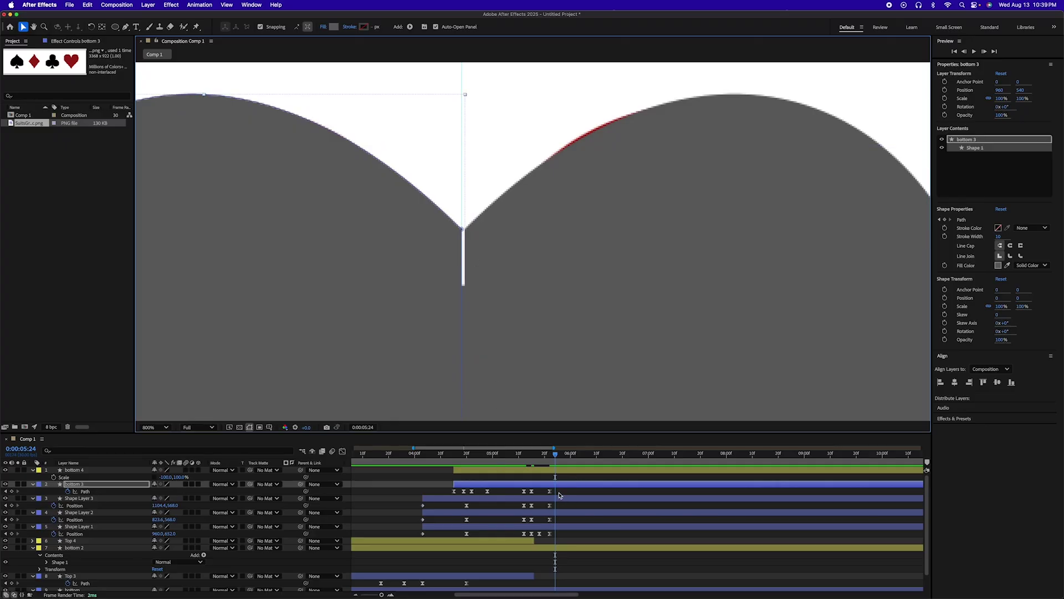
key("j")
left_click(463, 229)
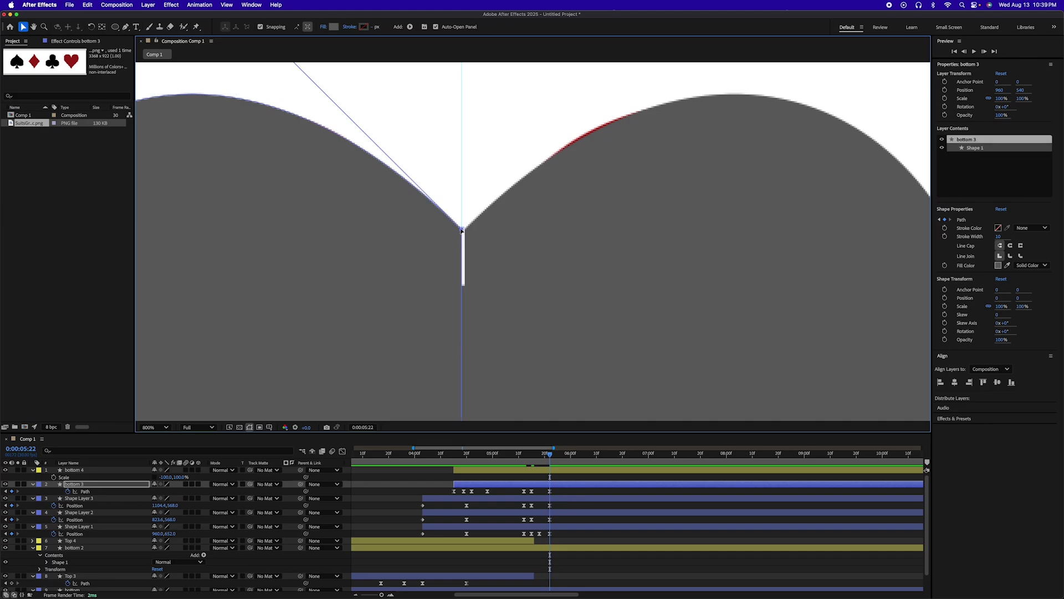
left_click_drag(461, 231, 465, 229)
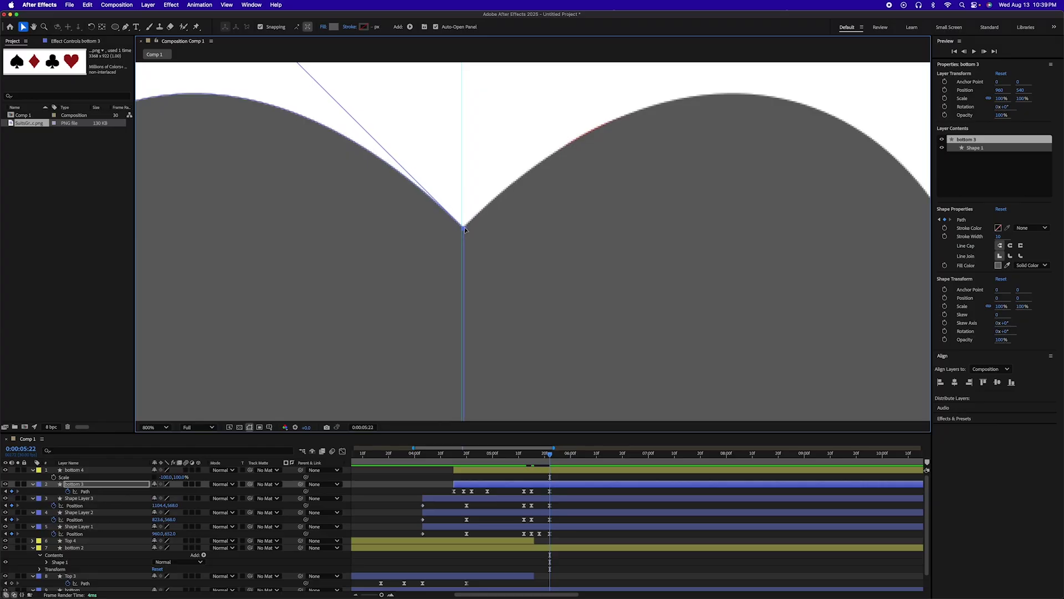
Review the transition into the heart and play the suit animation from the beginning
key("comma")
key("comma")
key("comma")
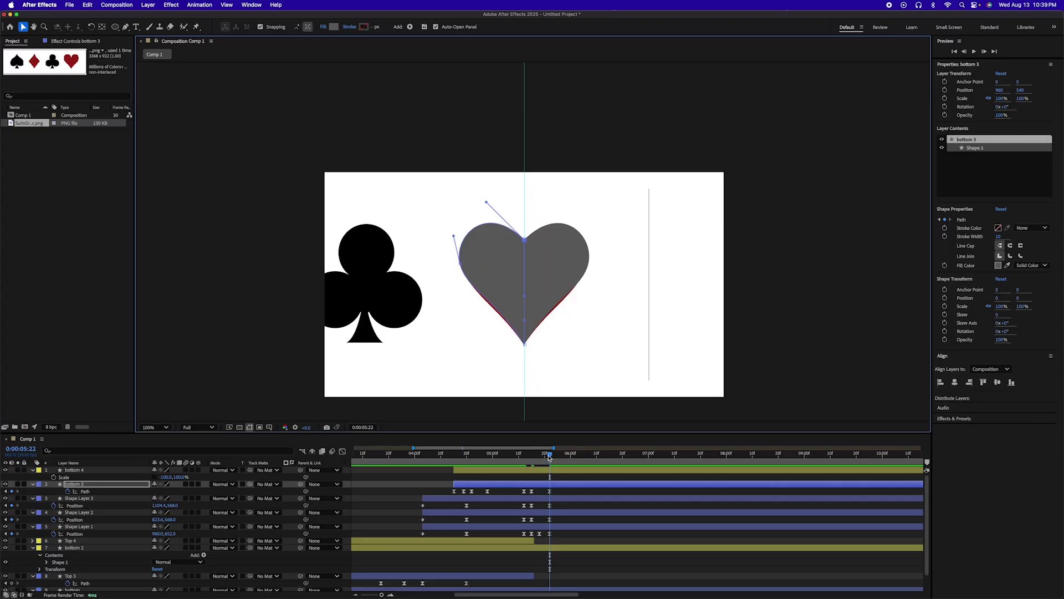
mouse_move(549, 457)
left_mouse_down()
mouse_move(512, 457)
mouse_move(566, 453)
mouse_move(507, 454)
mouse_move(563, 454)
left_mouse_up()
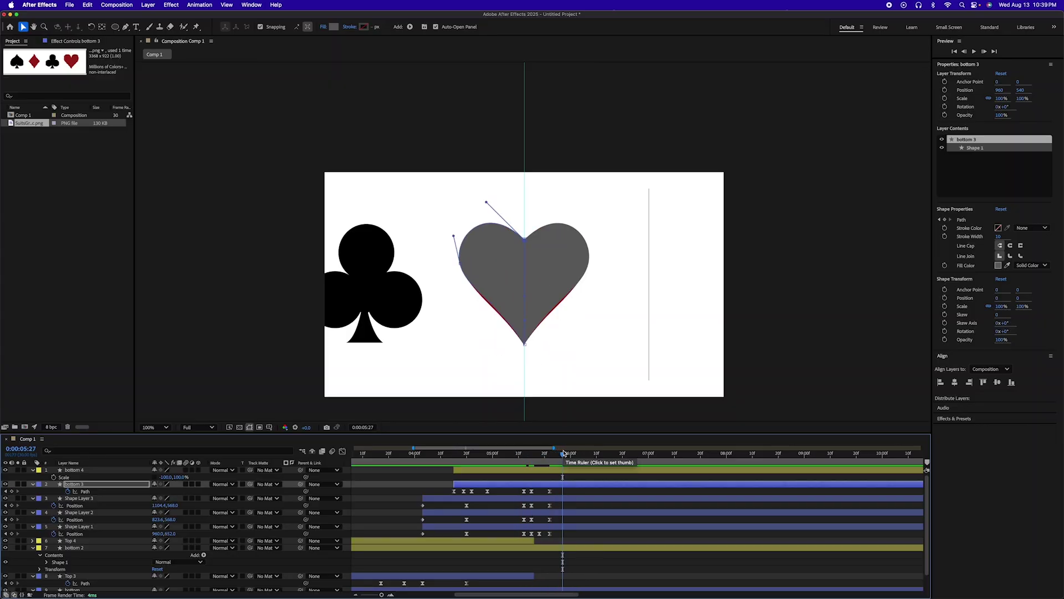
scroll(615, 504, "left", 10)
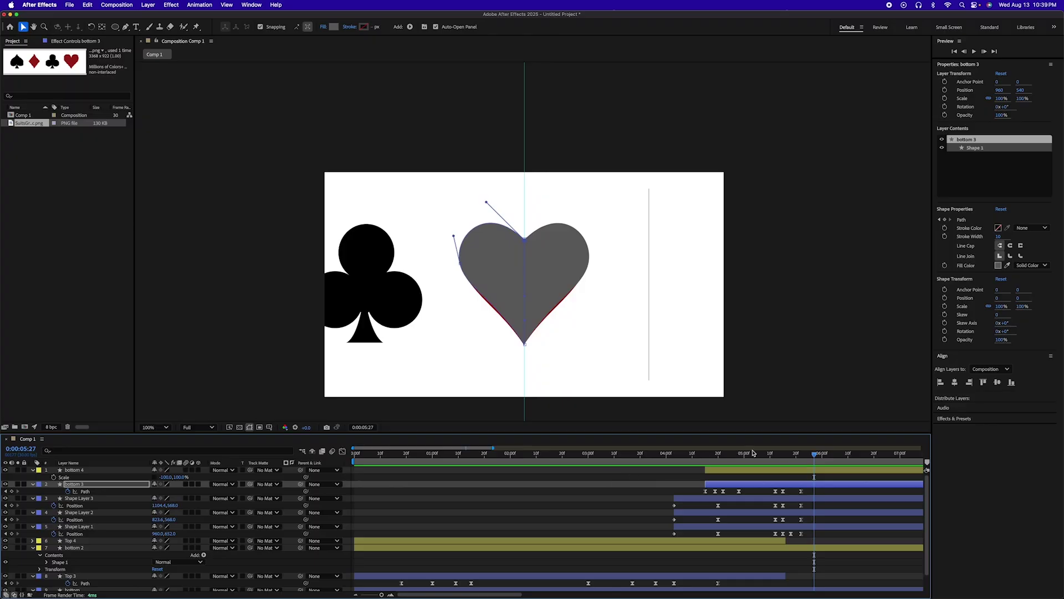
left_click_drag(754, 453, 807, 465)
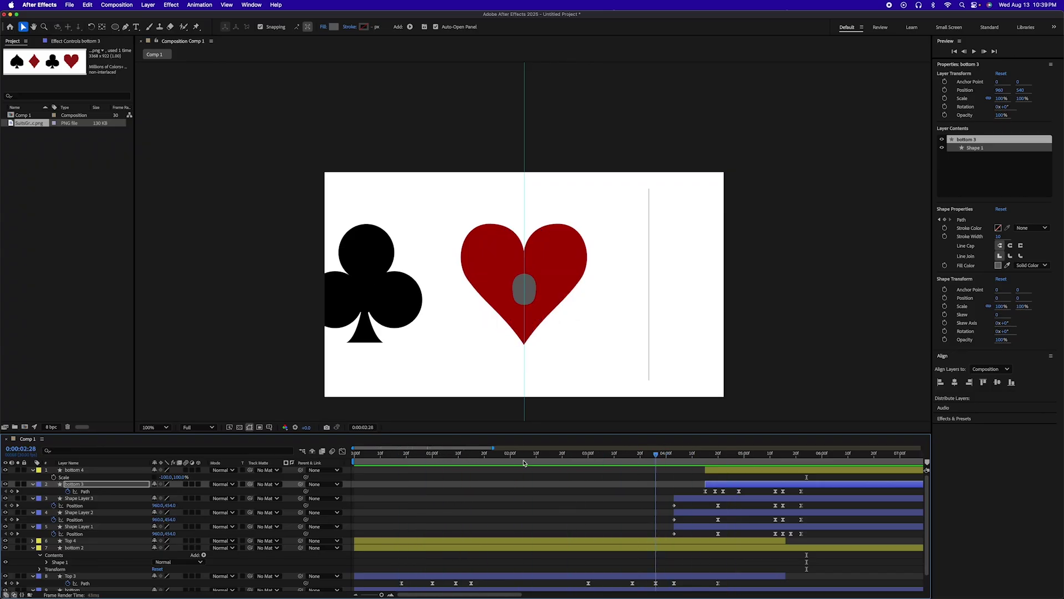
key("space")
Move the SuitsGraphic.png reference image horizontally so its spade sits centered behind the heart at 0:00:05:22
scroll(586, 515, "right", 5)
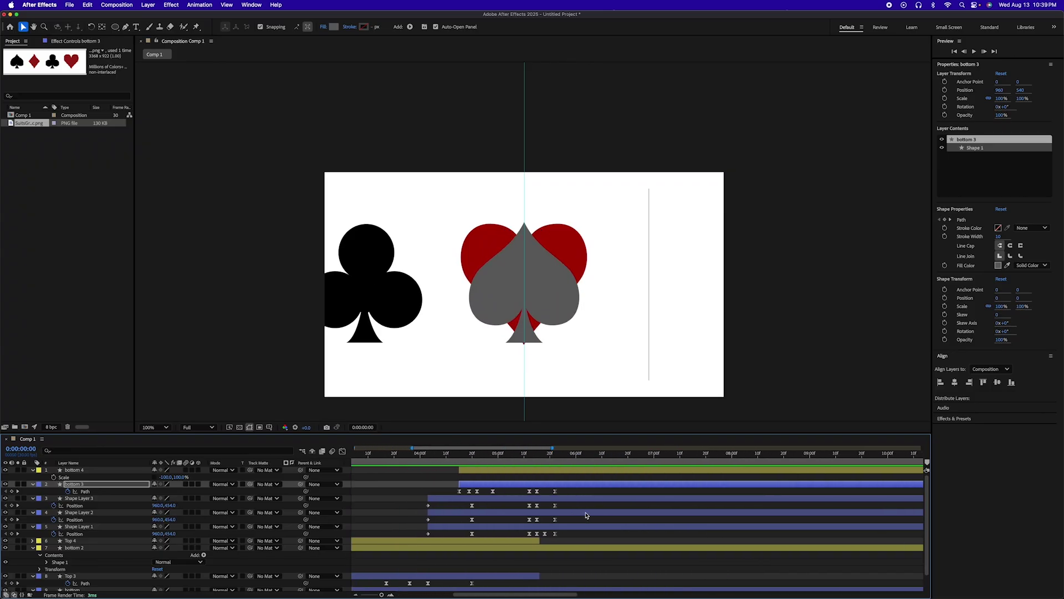
scroll(568, 513, "left", 5)
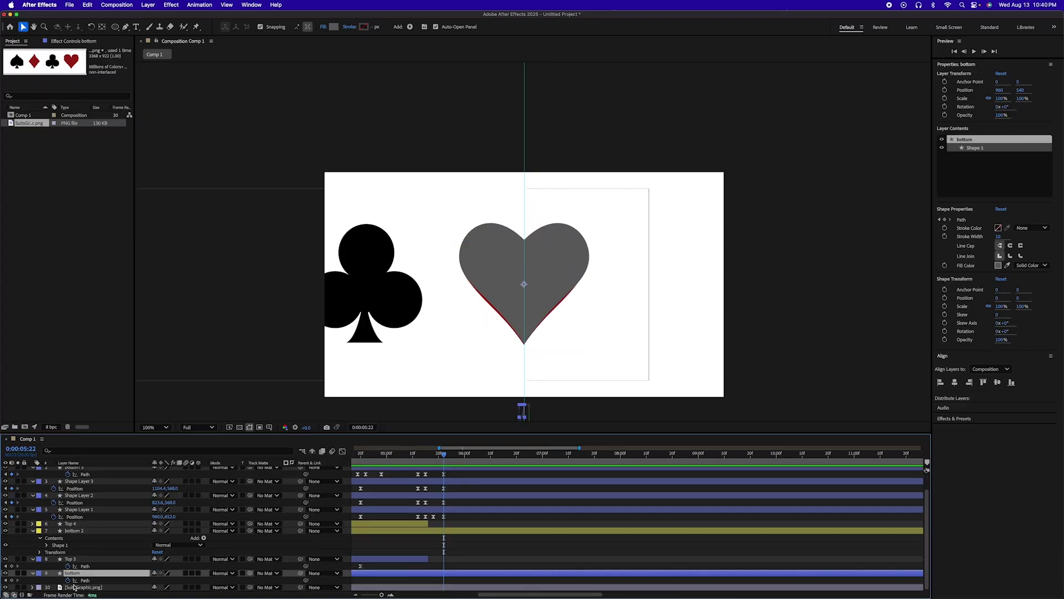
left_click(85, 588)
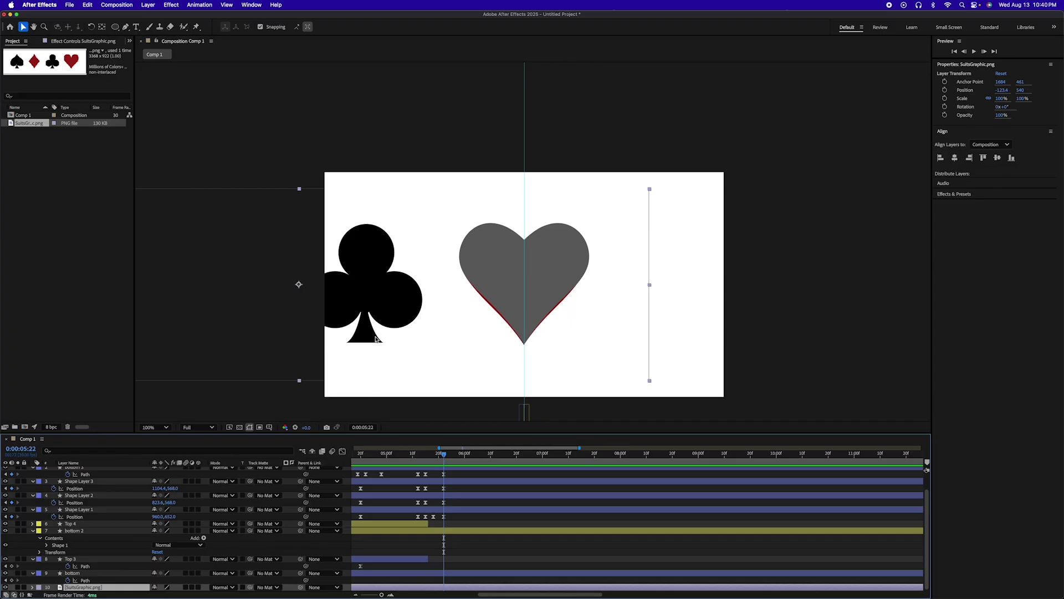
left_click_drag(375, 339, 841, 319)
At 0:00:06:20, raise the bottom 3 path's cleft vertex to the reference spade's tip and bend its handle down along the spade's shoulder
left_click(453, 510)
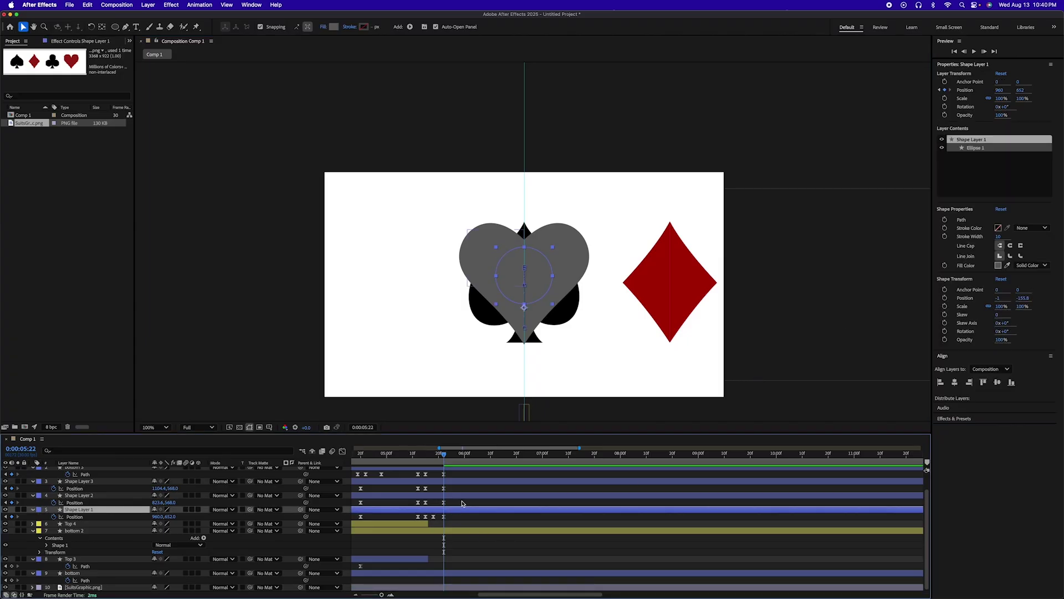
scroll(452, 512, "up", 1)
left_click(453, 485)
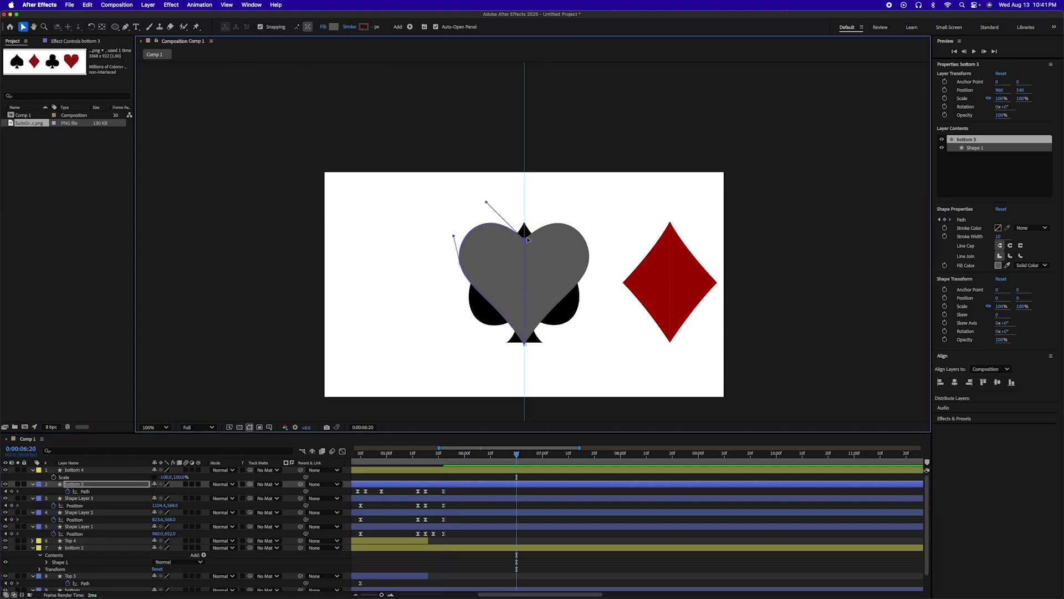
left_click_drag(525, 242, 524, 224)
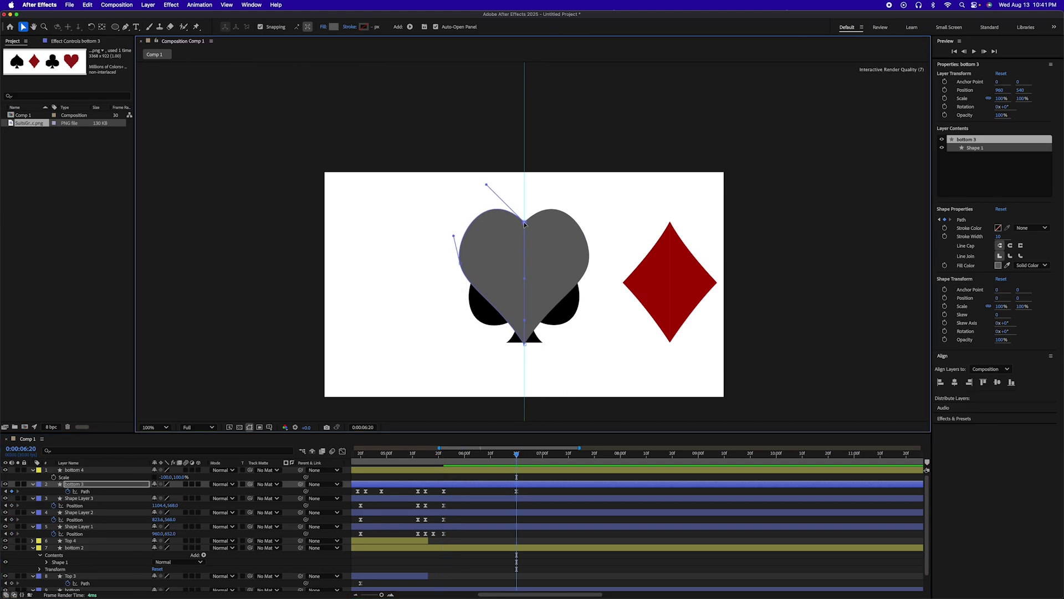
left_click_drag(487, 184, 493, 261)
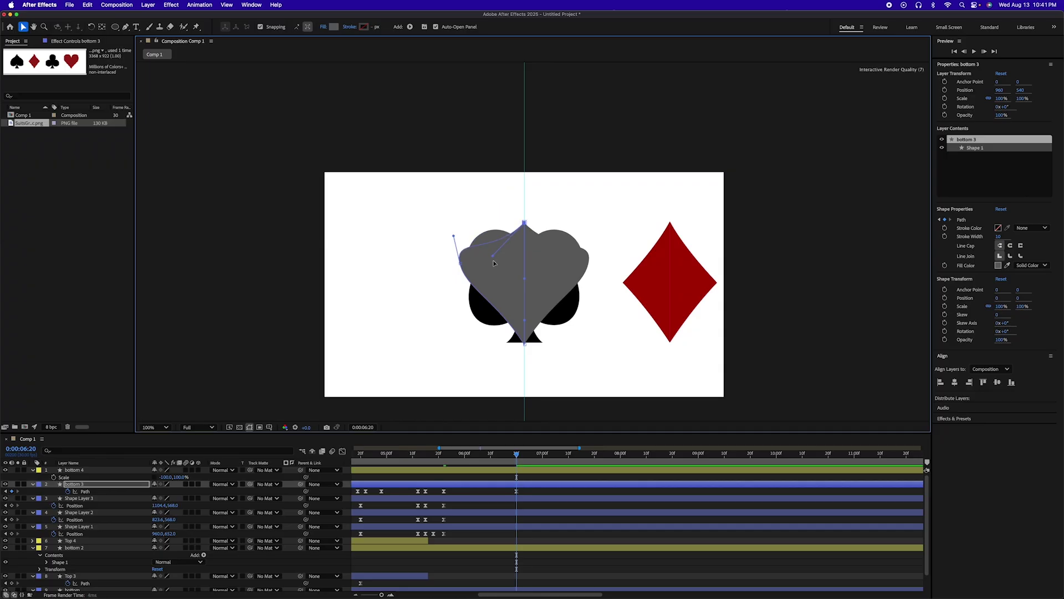
Reshape the bottom 3 path's side and lower center vertices at 0:00:06:20 to follow the reference spade's lower lobe
left_click_drag(505, 304, 500, 269)
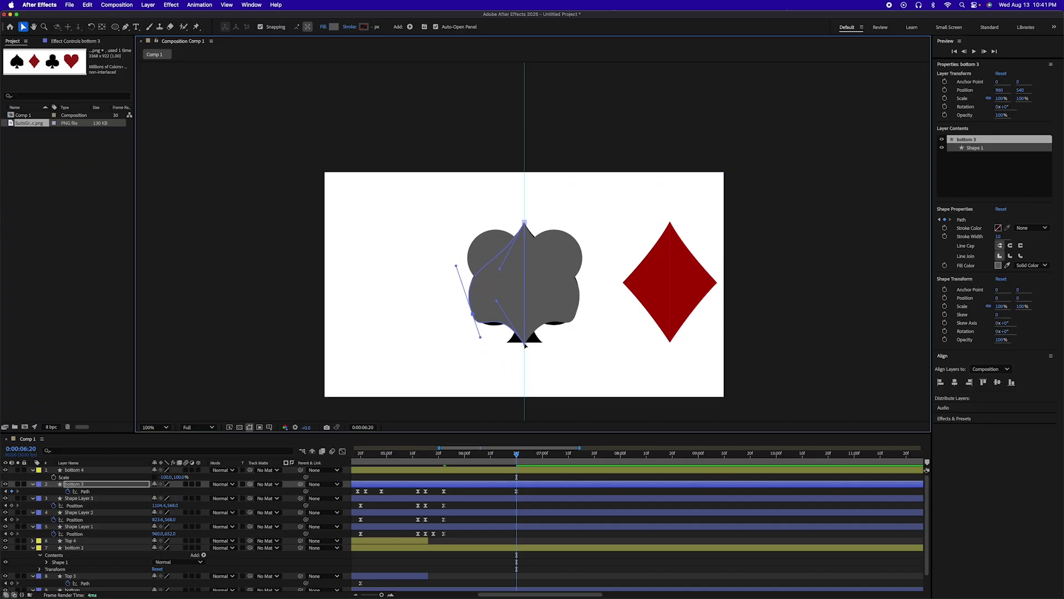
left_click_drag(526, 345, 524, 304)
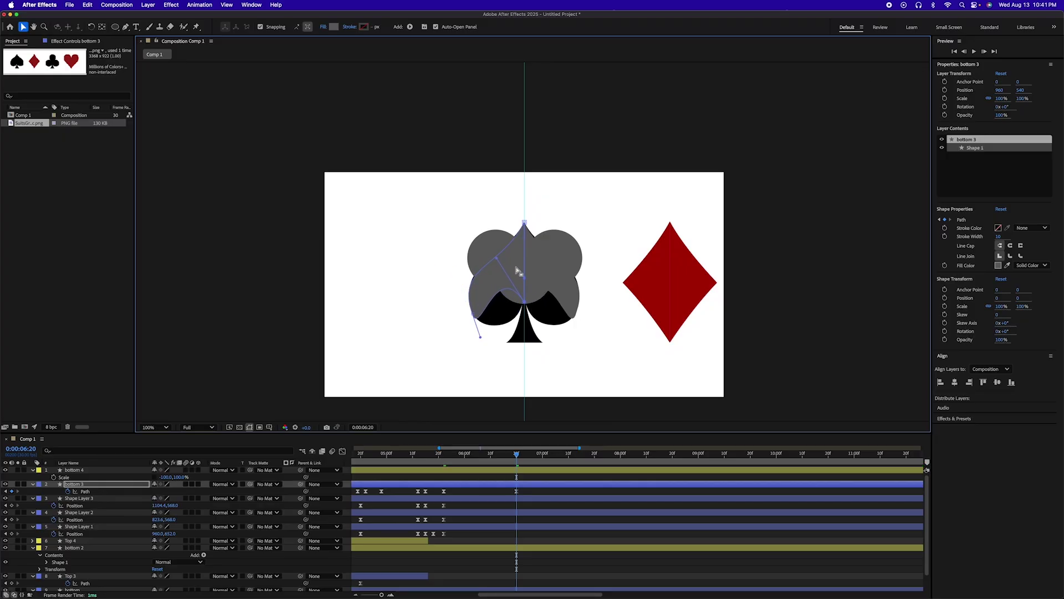
left_click_drag(498, 260, 514, 328)
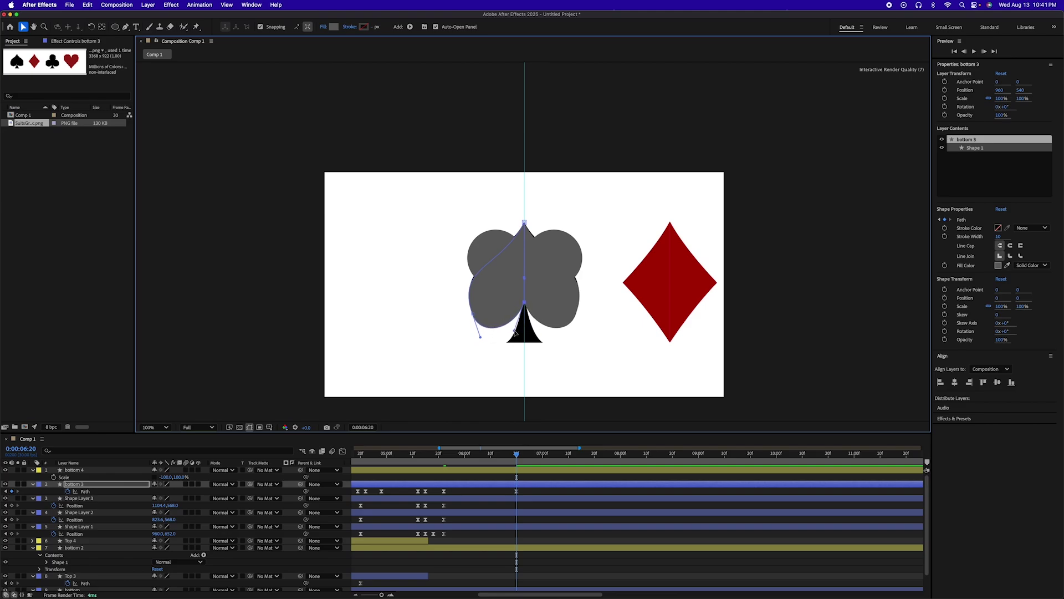
Examine the bottom 3 path's vertices at 0:00:06:11 against the reference spade
scroll(516, 543, "left", 10)
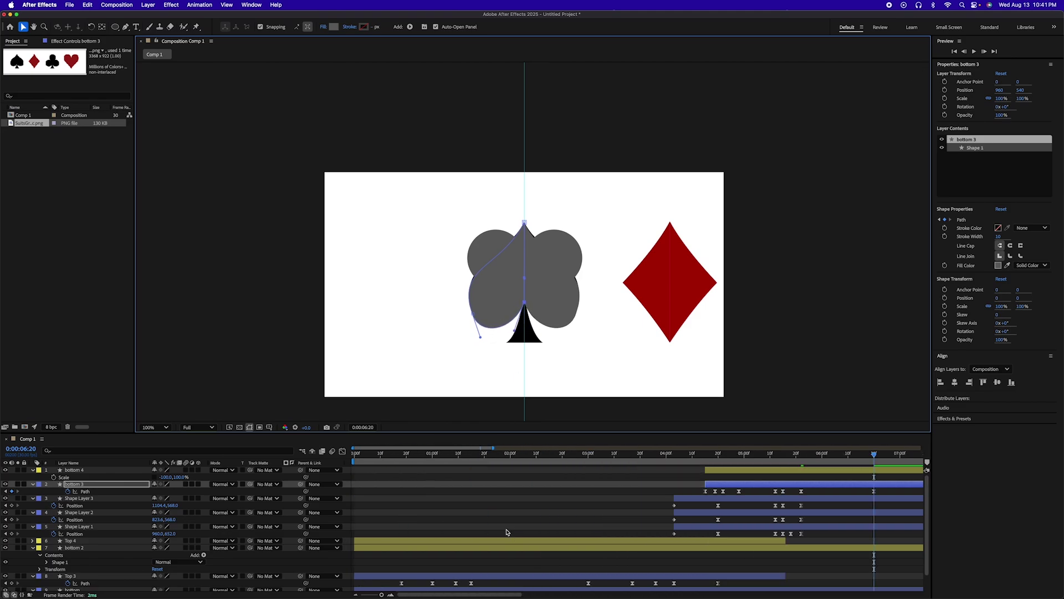
scroll(506, 532, "down", 1)
left_click_drag(654, 460, 624, 462)
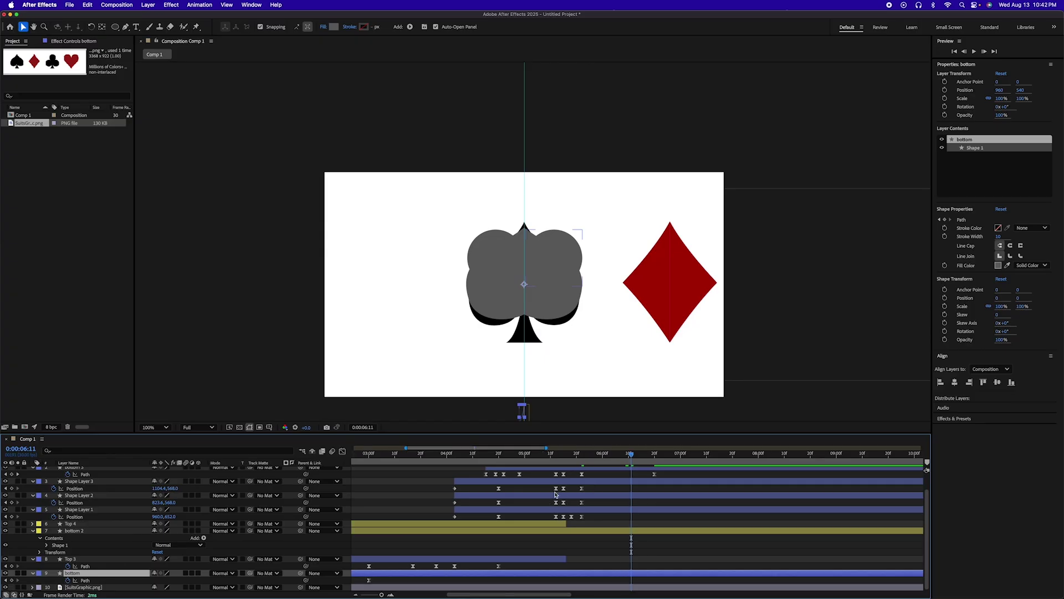
scroll(362, 558, "left", 10)
left_click(371, 559)
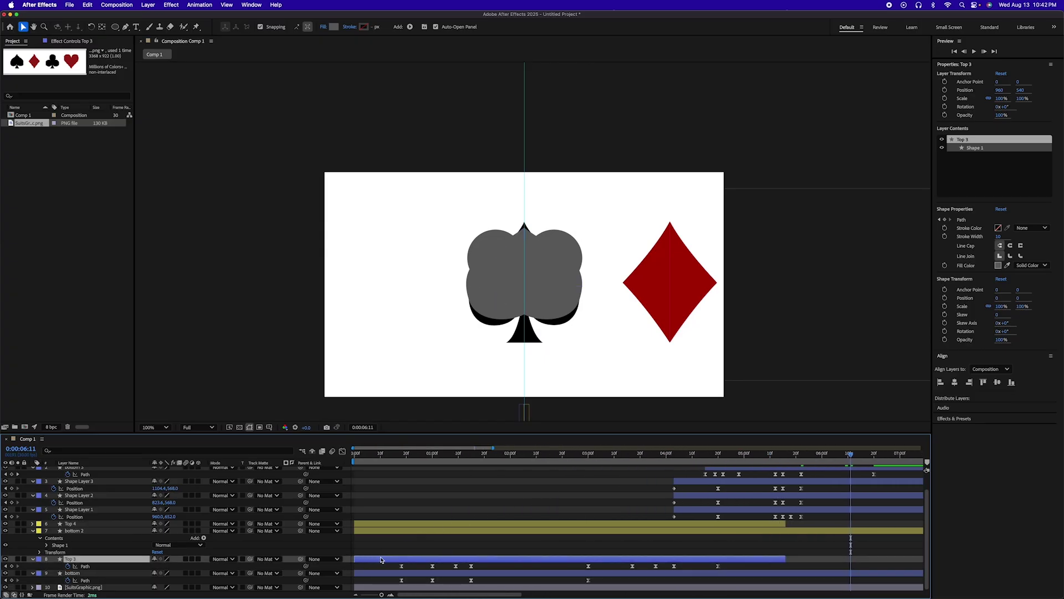
left_click(480, 316)
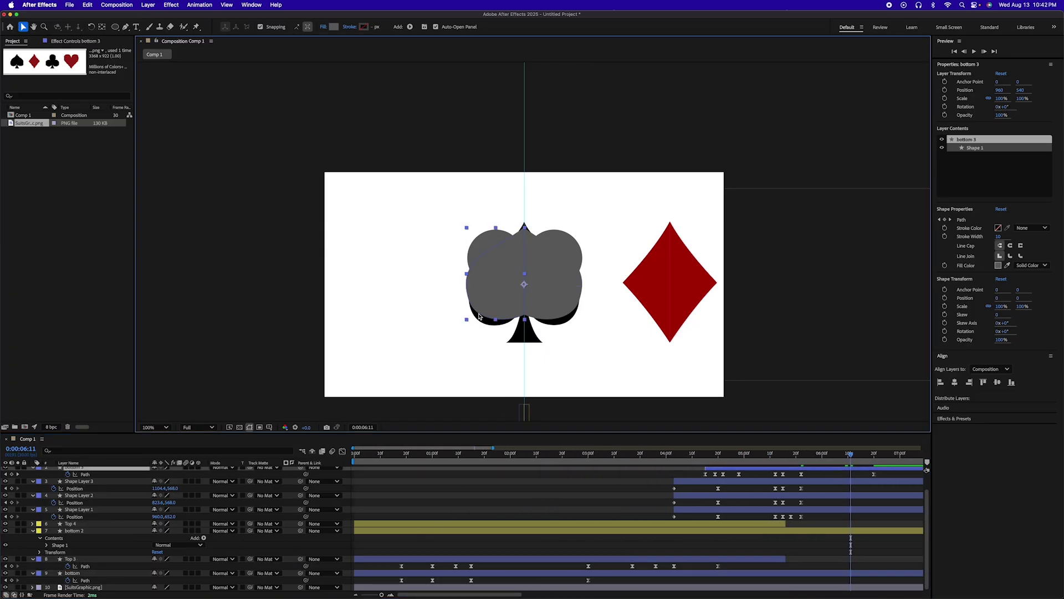
left_click(468, 296)
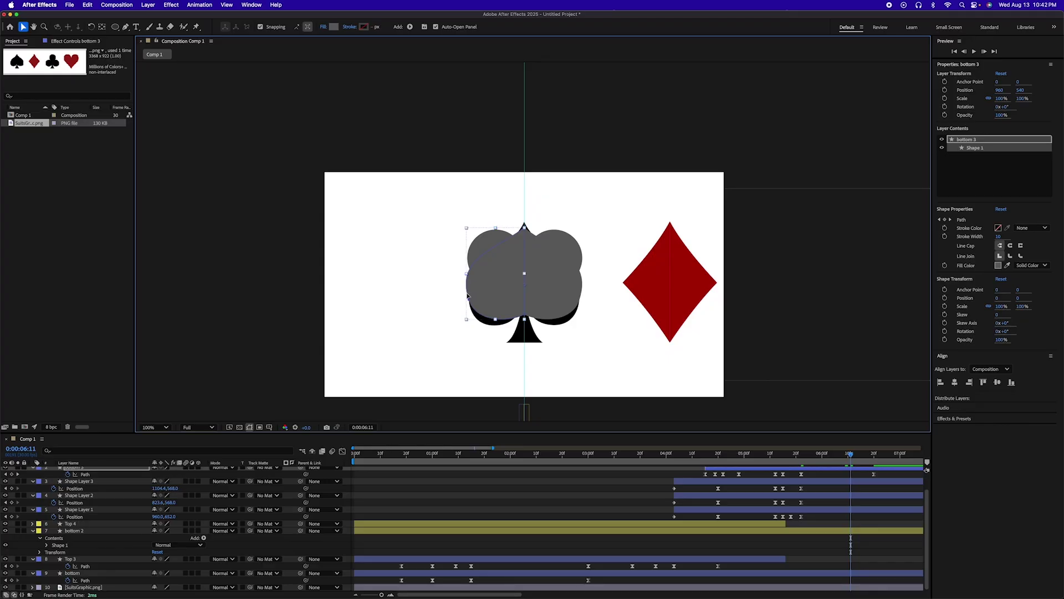
left_click(467, 300)
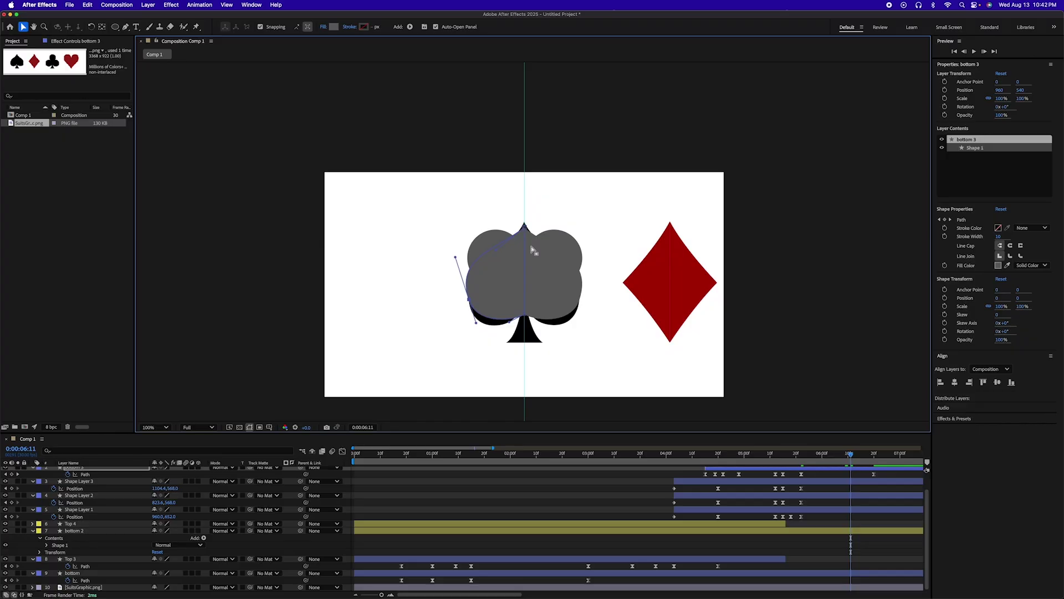
Examine the vertices and handles of Top 3's original spade path at 0:00:00:18
scroll(531, 250, "up", 4)
scroll(532, 247, "down", 2)
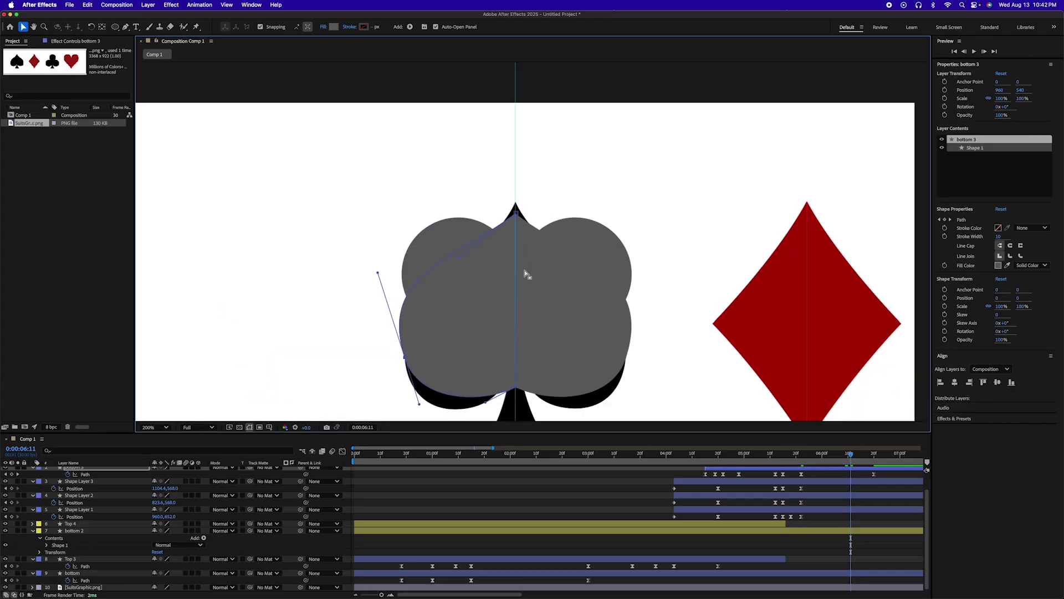
left_click_drag(429, 454, 402, 454)
left_click(402, 560)
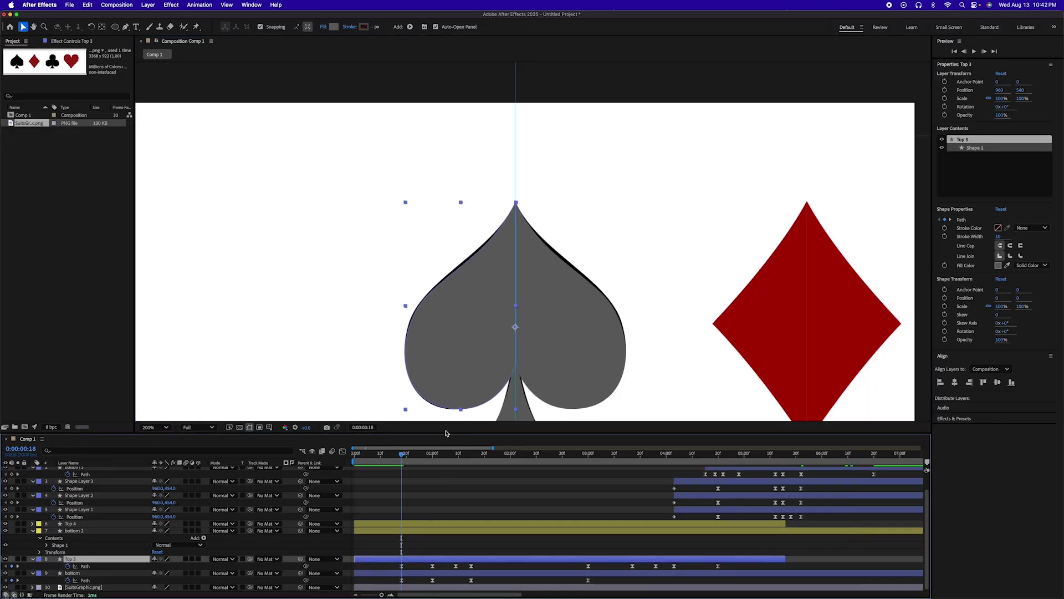
left_click(449, 413)
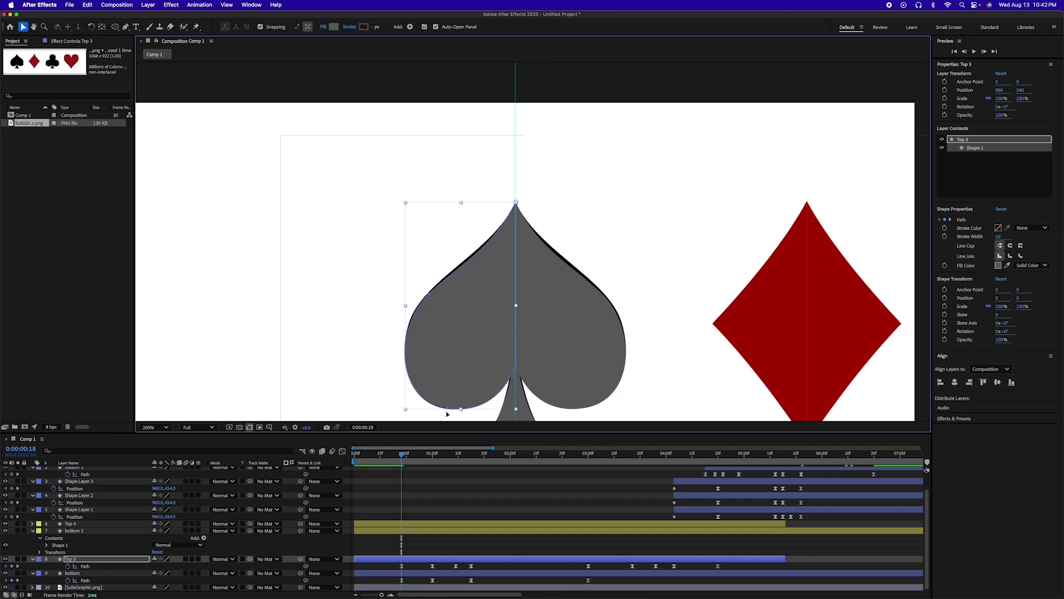
left_click(448, 409)
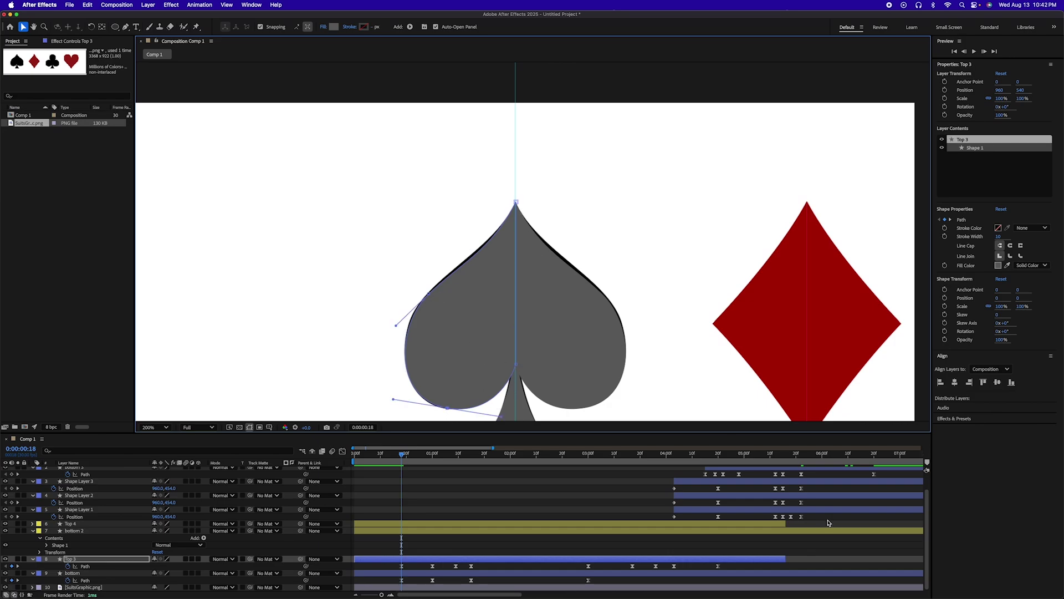
Try to add a vertex with the Pen tool on the lower-left edge of the bottom 3 path at 0:00:06:05
scroll(828, 522, "right", 5)
scroll(828, 522, "up", 1)
left_click(526, 487)
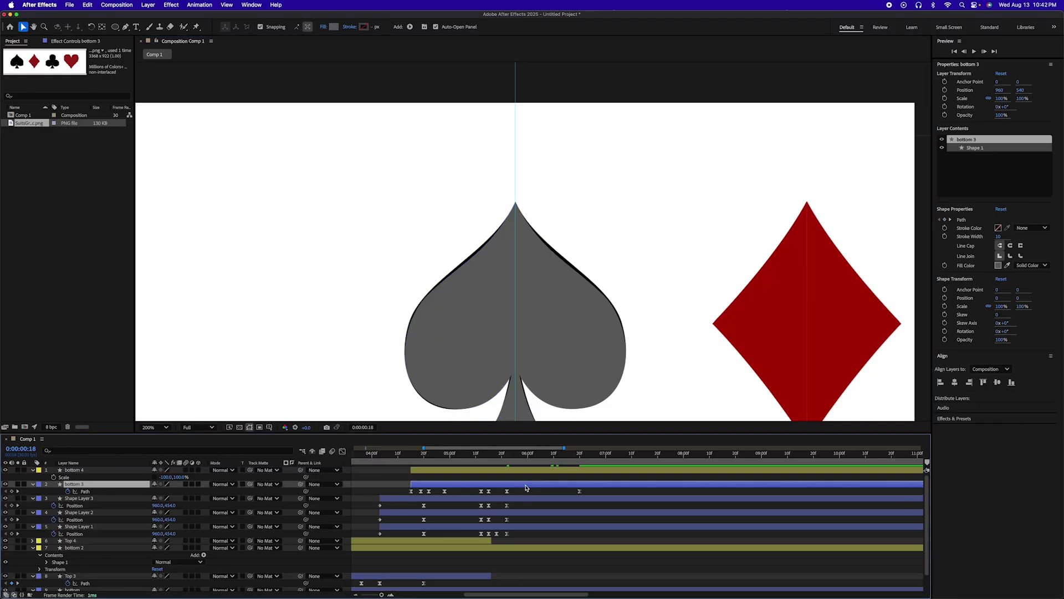
left_click(541, 453)
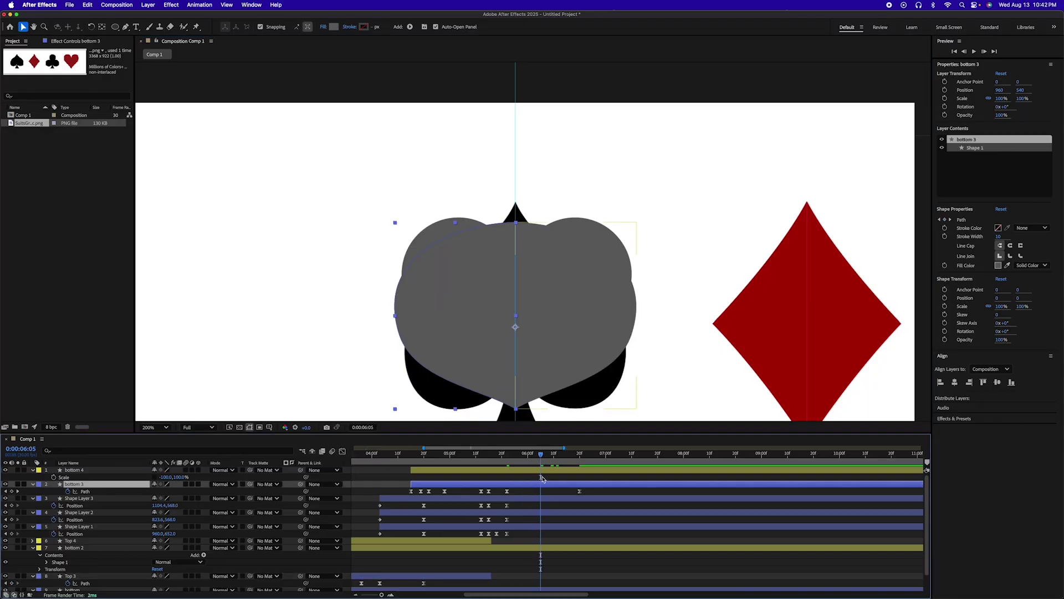
double_click(396, 327)
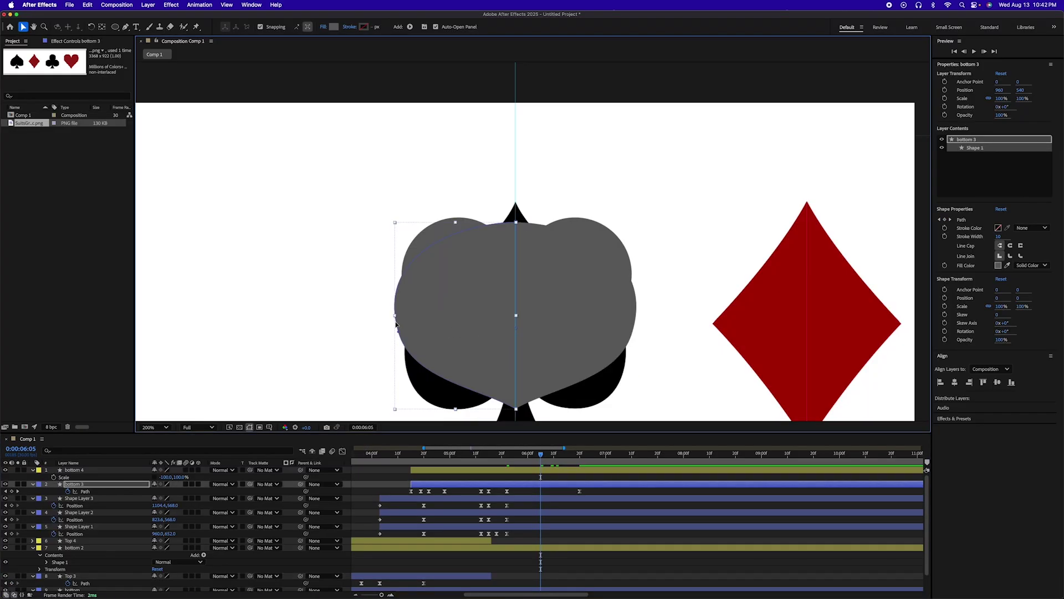
left_click(398, 333)
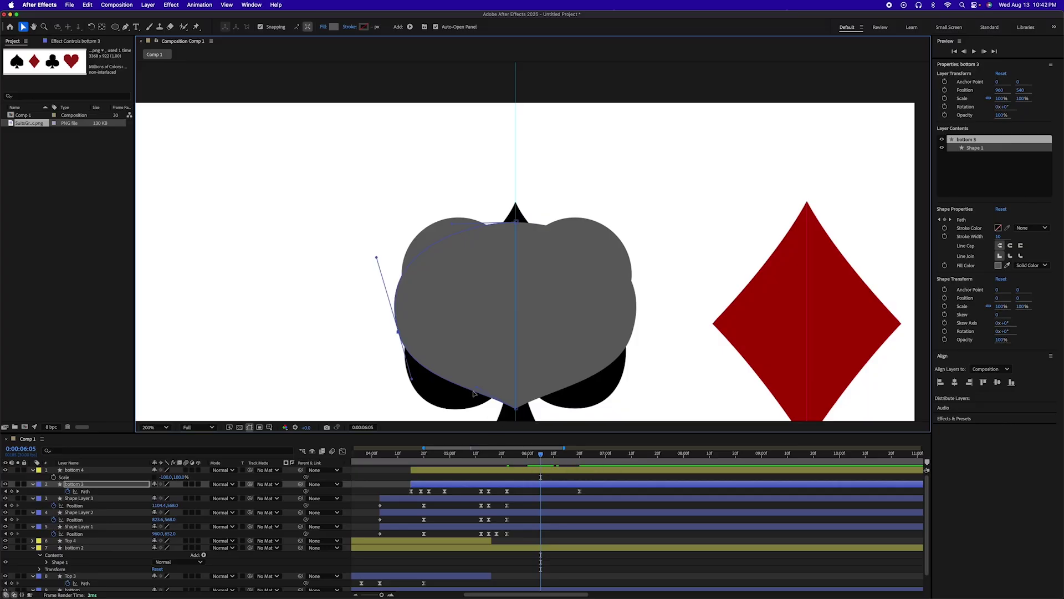
key("g")
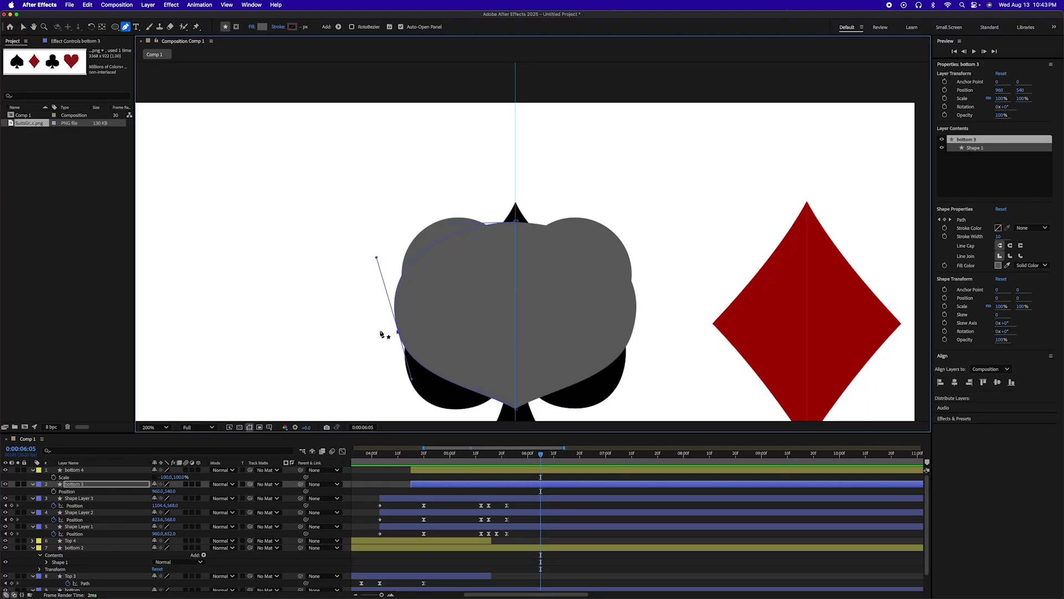
left_click(423, 366)
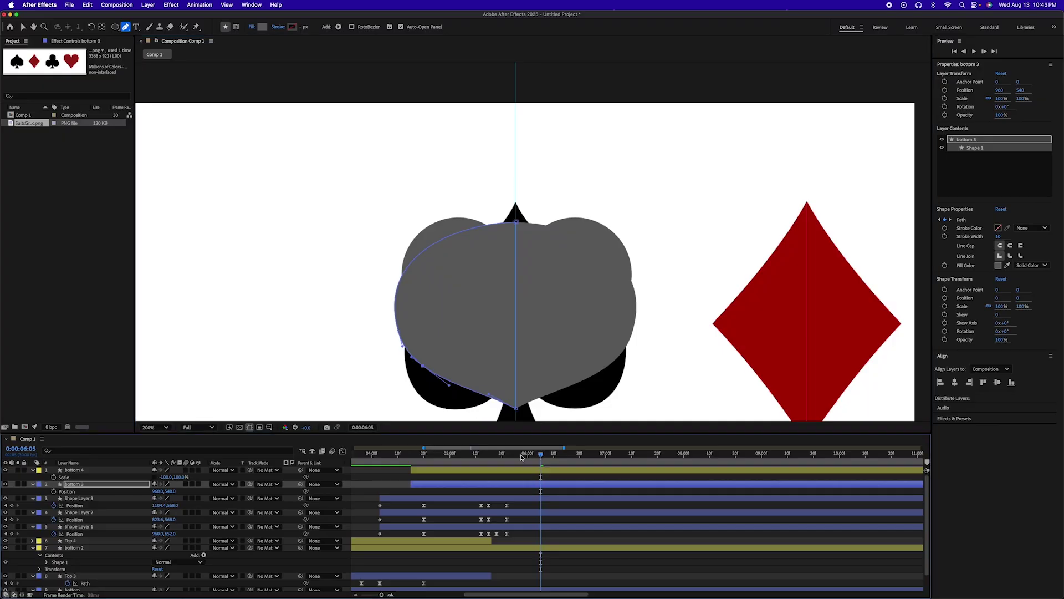
Undo the added vertex and instead add one at the bottom of the bottom 3 path's lobe at 0:00:06:12
mouse_move(540, 455)
left_mouse_down()
mouse_move(449, 456)
mouse_move(574, 469)
mouse_move(559, 457)
mouse_move(587, 459)
mouse_move(559, 458)
left_mouse_up()
key("super+z")
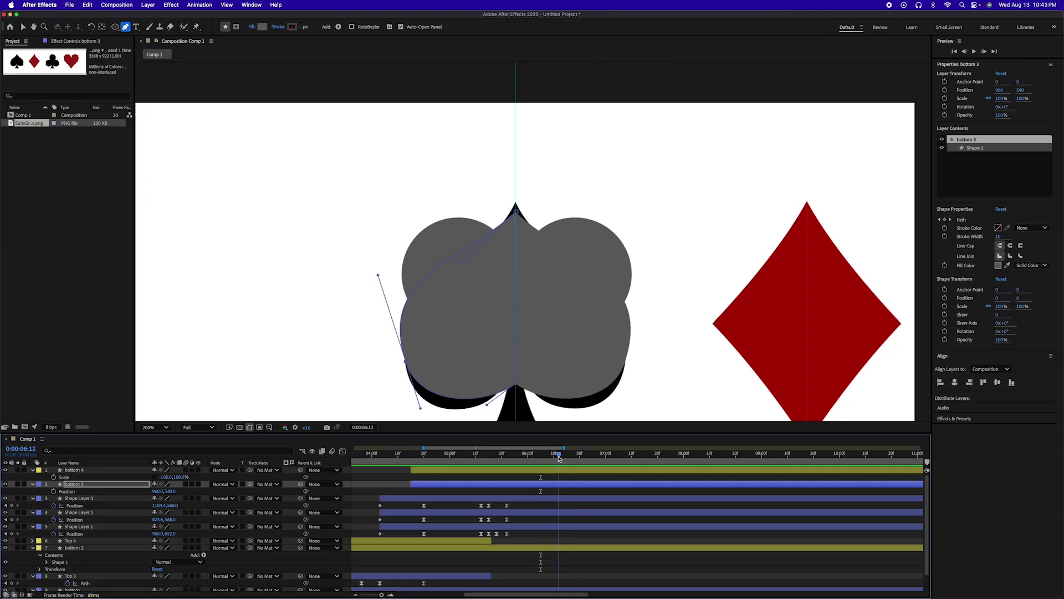
left_click(454, 399)
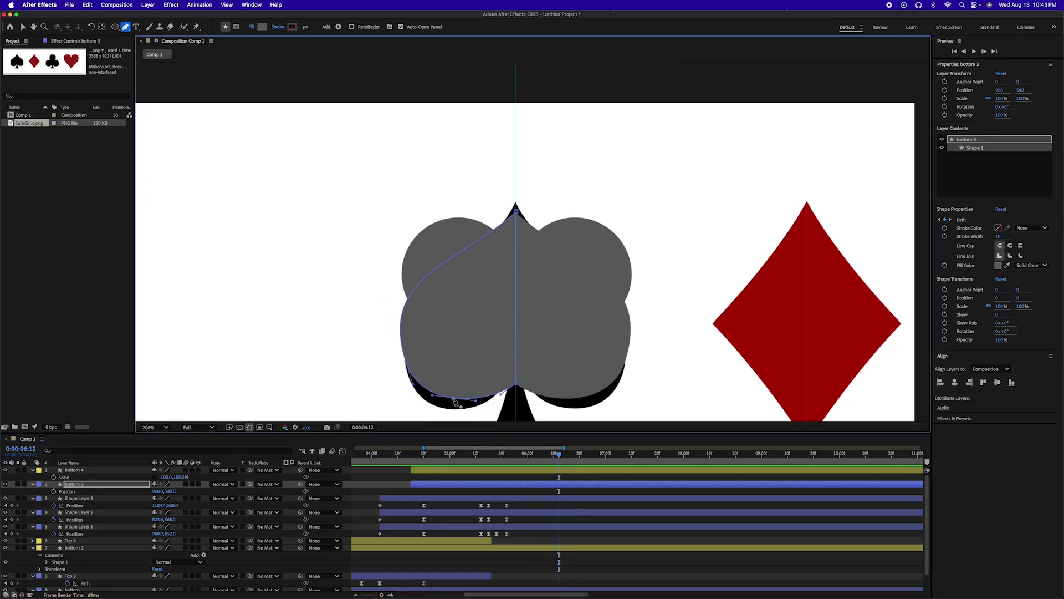
Check the original spade on Top 3 and select its first four Path keyframes
left_click_drag(561, 459, 238, 451)
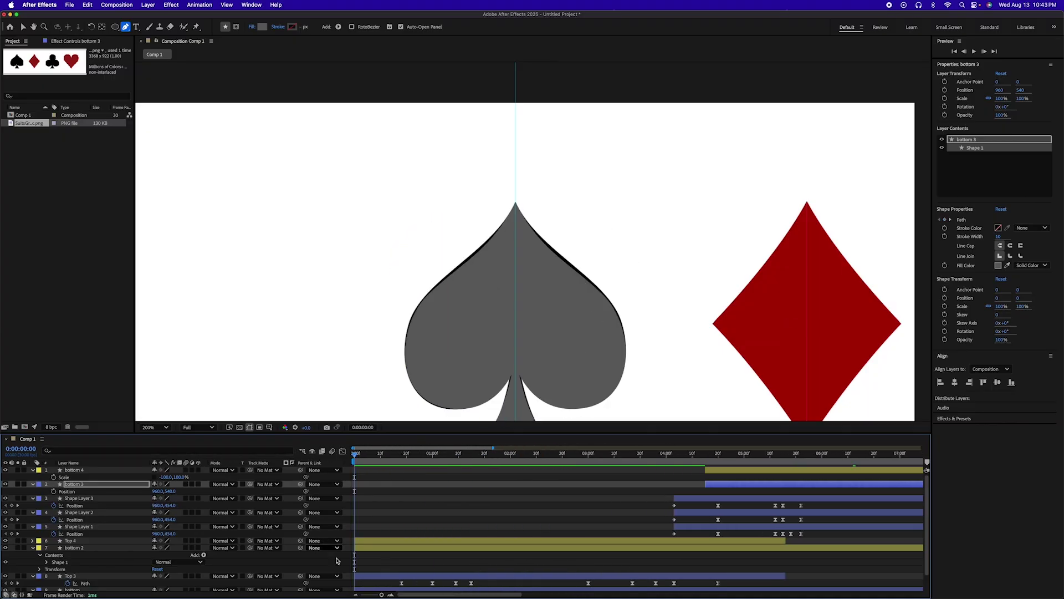
left_click(371, 577)
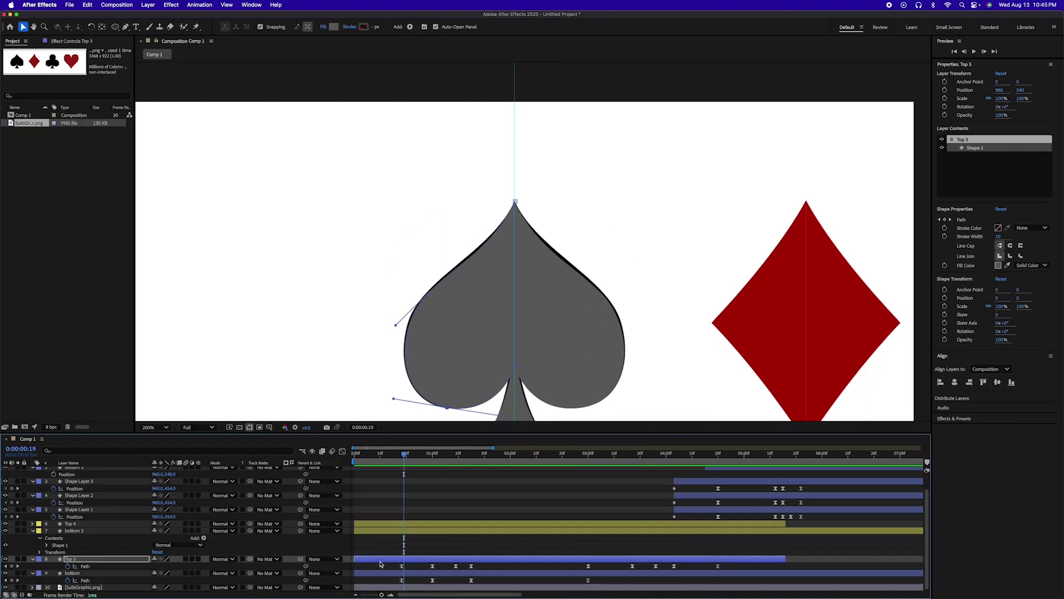
left_click_drag(381, 562, 498, 568)
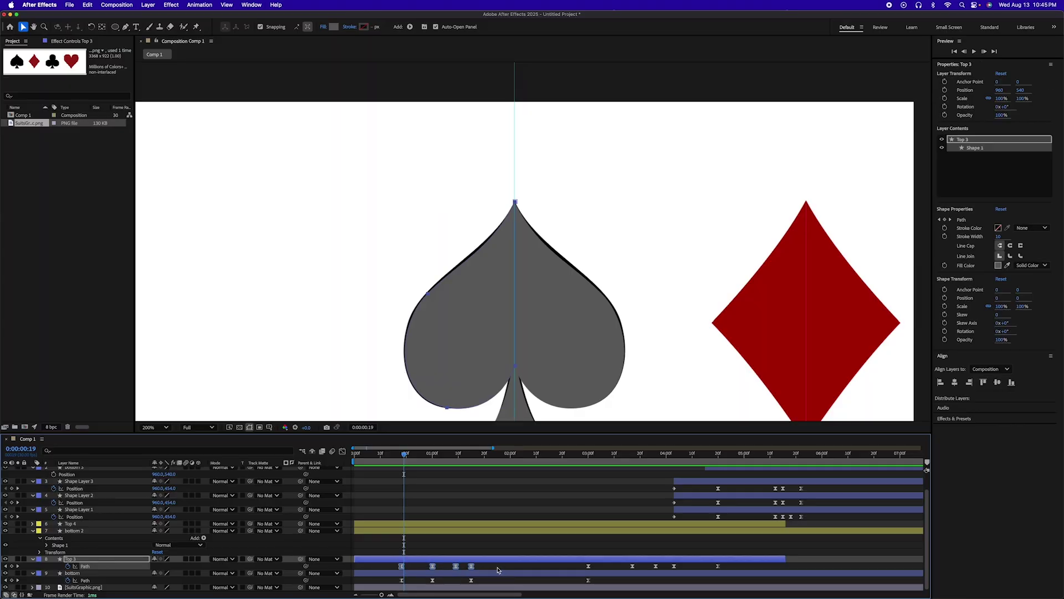
scroll(606, 493, "right", 5)
scroll(605, 493, "up", 2)
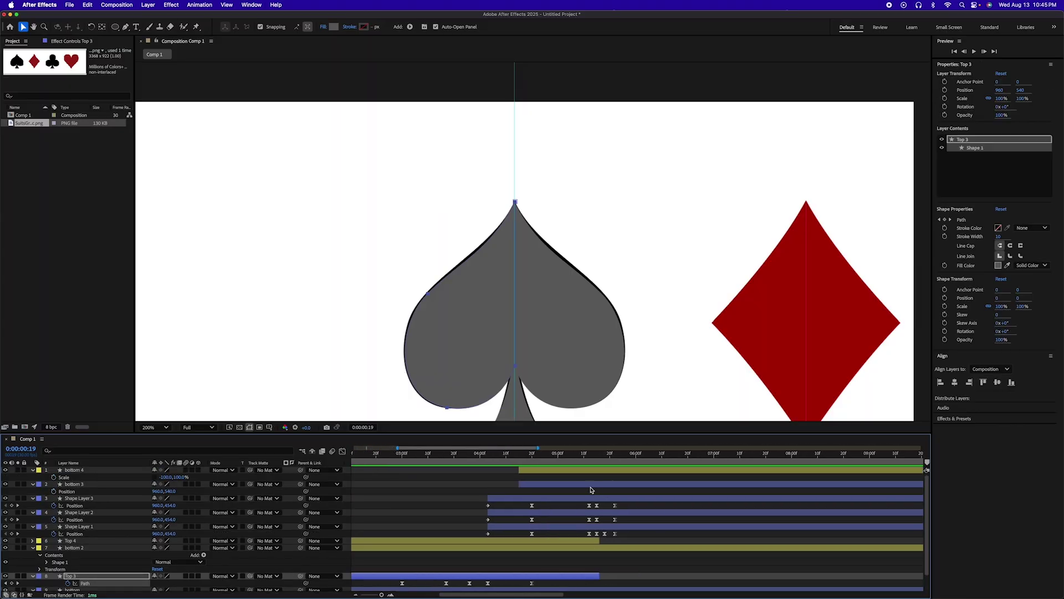
scroll(592, 490, "right", 6)
left_click_drag(370, 453, 373, 452)
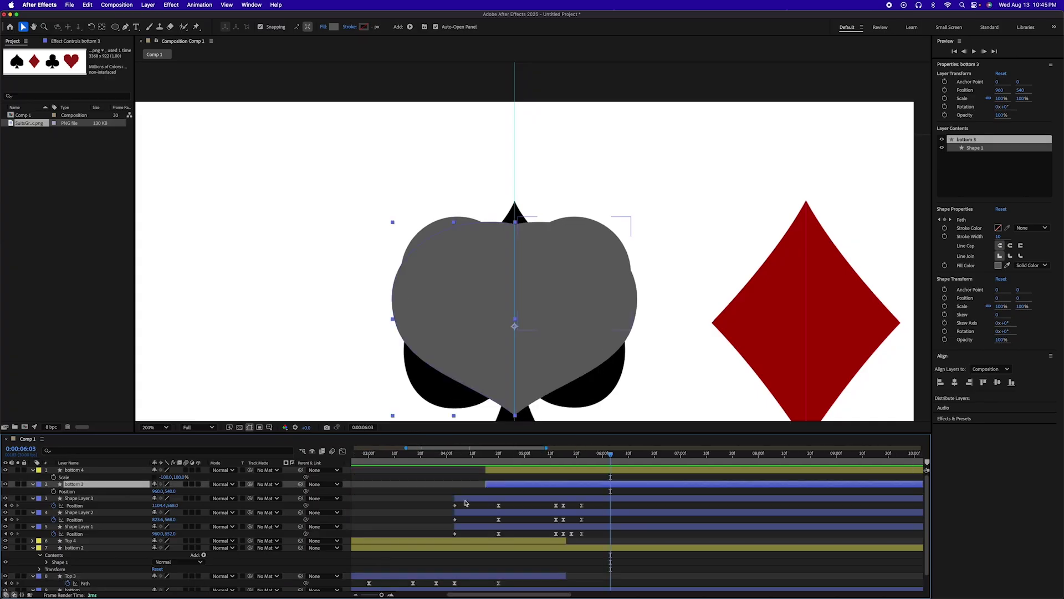
Delete bottom 3's Path keyframes at 0:00:06:20 and 0:00:06:12, leaving the heart keyframe at 0:00:05:22 as the last one
left_click_drag(628, 455, 663, 460)
left_click_drag(665, 501, 627, 489)
scroll(627, 497, "down", 1)
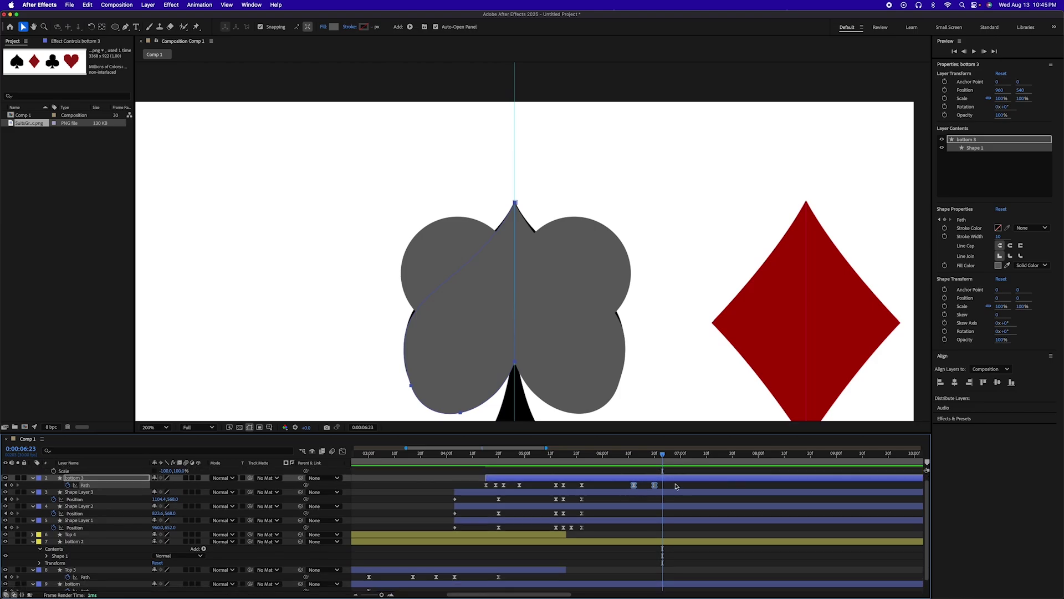
left_click(655, 485)
key("Delete")
left_click_drag(651, 458, 582, 495)
left_click(633, 486)
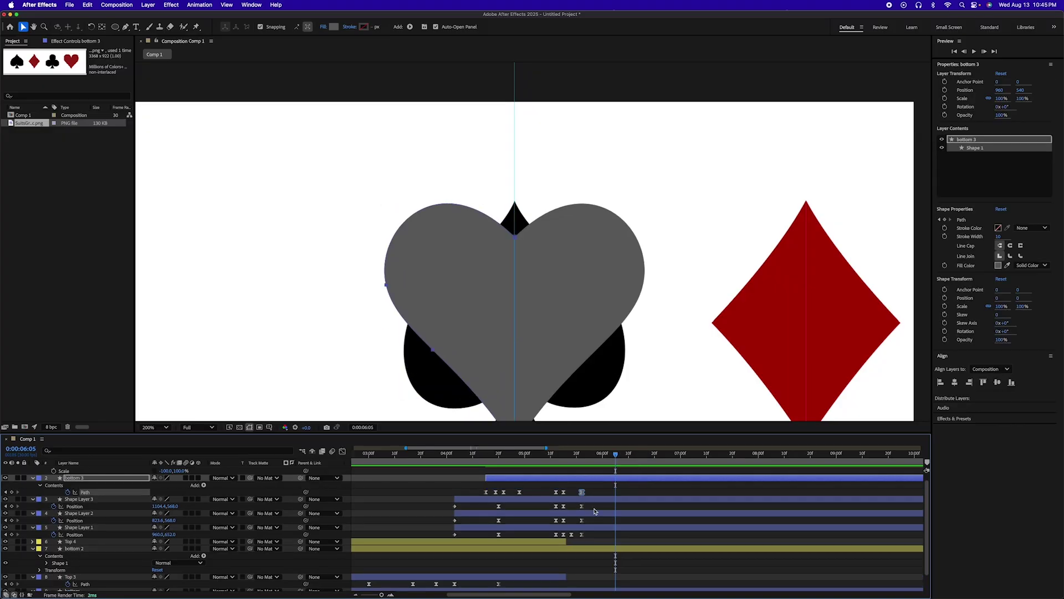
Paste the original spade's Path keyframes onto bottom 3 at 0:00:06:05 and delete all but the first
key("cmd+v")
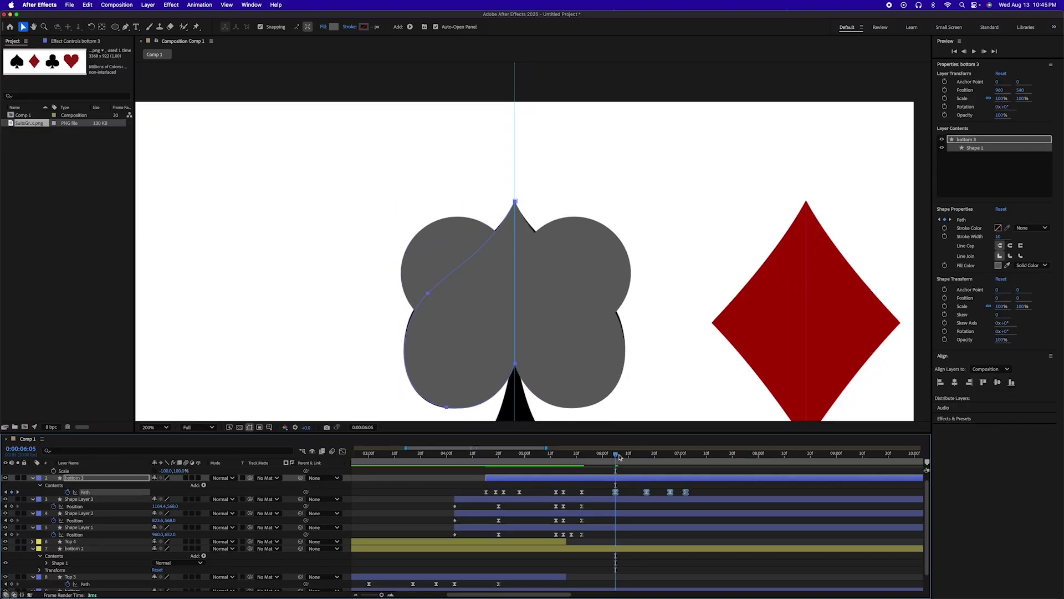
mouse_move(619, 456)
left_mouse_down()
mouse_move(572, 456)
mouse_move(643, 456)
mouse_move(601, 457)
mouse_move(638, 458)
mouse_move(621, 458)
left_mouse_up()
left_click_drag(706, 488, 640, 500)
mouse_move(615, 458)
left_mouse_down()
mouse_move(664, 459)
mouse_move(601, 459)
mouse_move(617, 459)
left_mouse_up()
key("Delete")
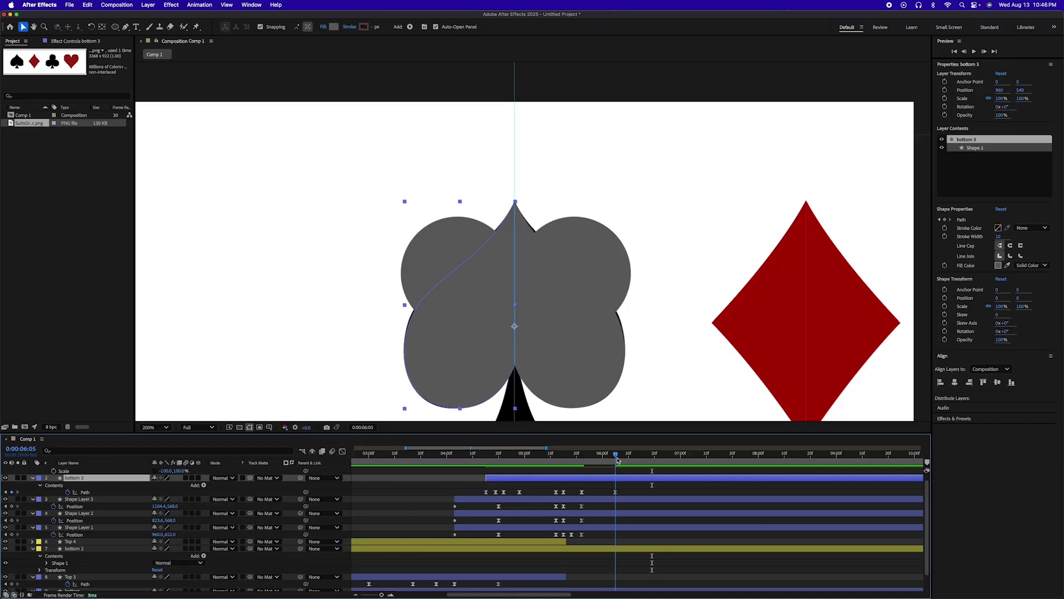
Compare the new spade pose on bottom 3 with the original spade near the beginning of the timeline
left_click(499, 382)
mouse_move(618, 454)
left_mouse_down()
mouse_move(599, 459)
mouse_move(616, 459)
left_mouse_up()
scroll(552, 505, "left", 5)
left_click_drag(388, 457, 404, 456)
scroll(565, 489, "right", 10)
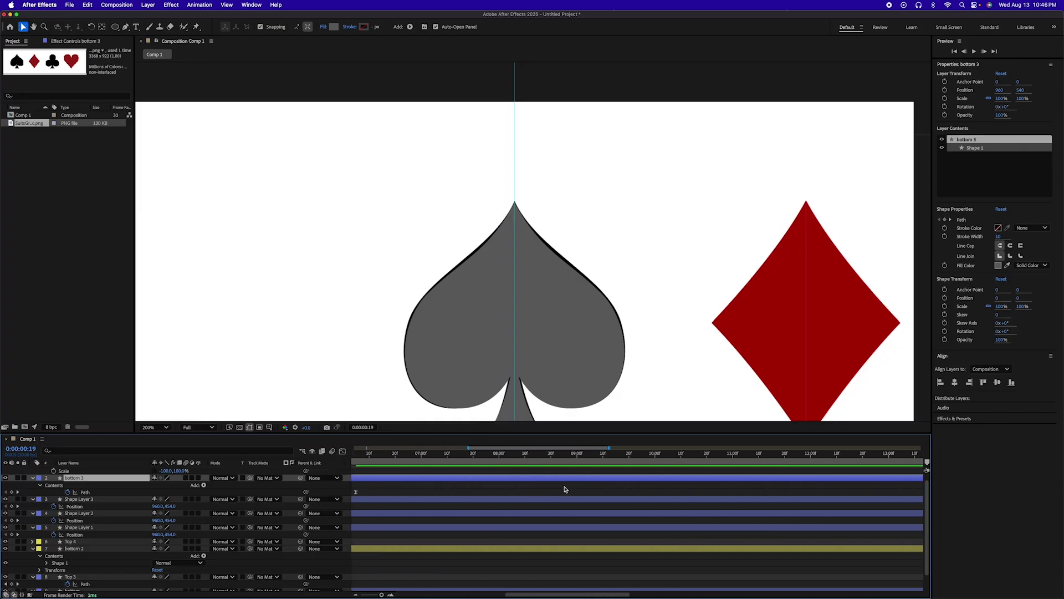
scroll(446, 473, "left", 8)
left_click_drag(681, 456, 772, 459)
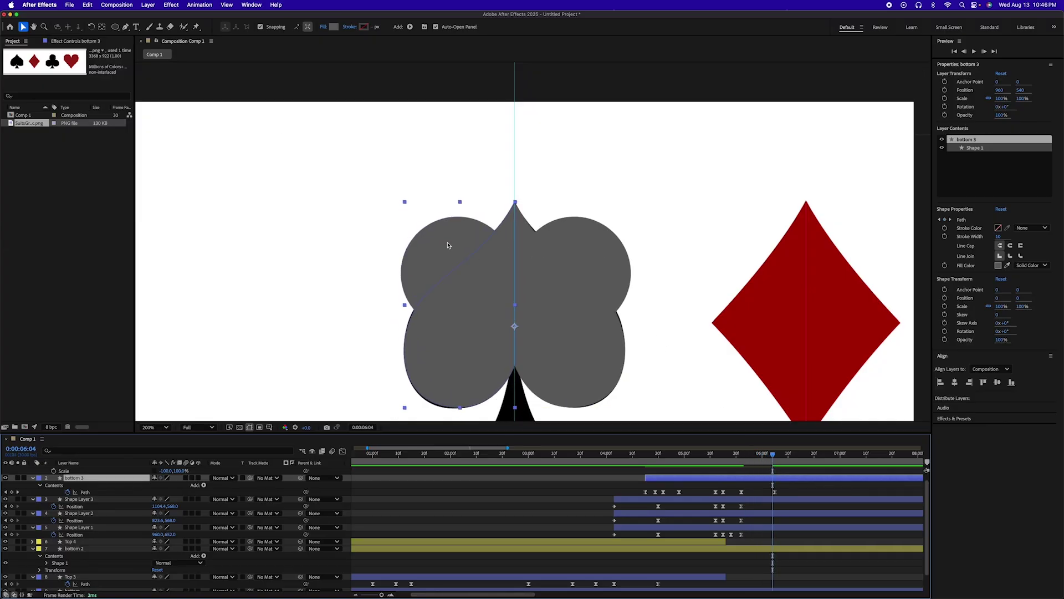
Trim the ends of Shape Layer 1, Shape Layer 2 and Shape Layer 3 to 0:00:05:22
left_click_drag(773, 455, 741, 461)
left_click(745, 502)
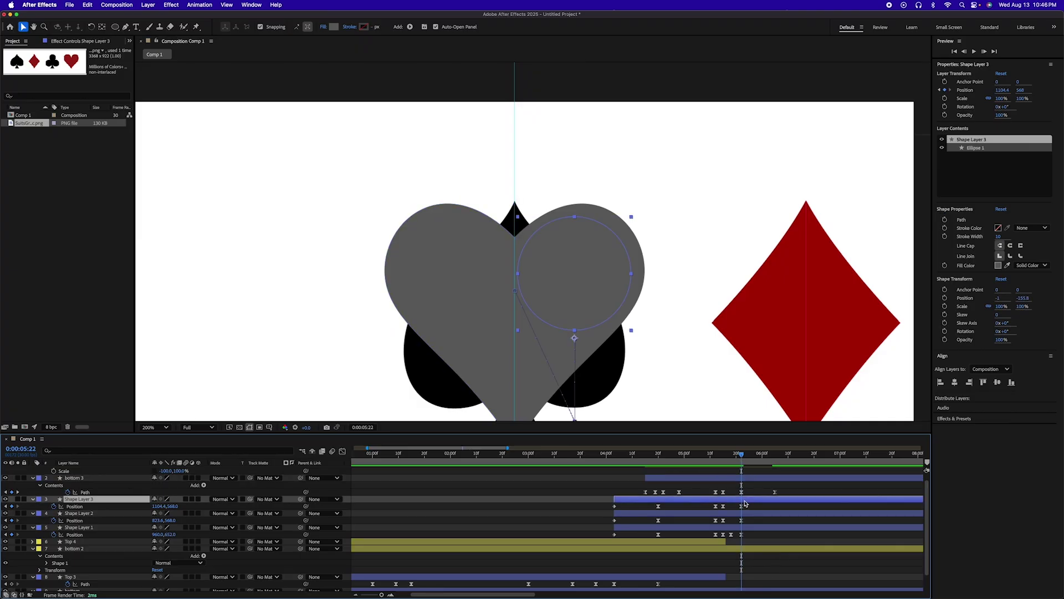
left_click(746, 527, "shift")
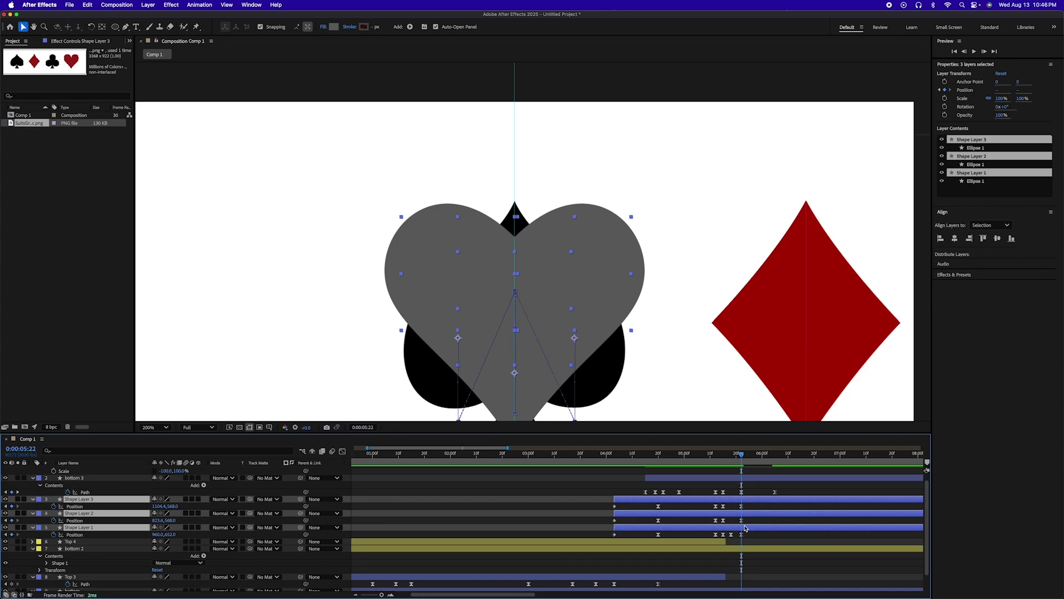
key("alt+bracketright")
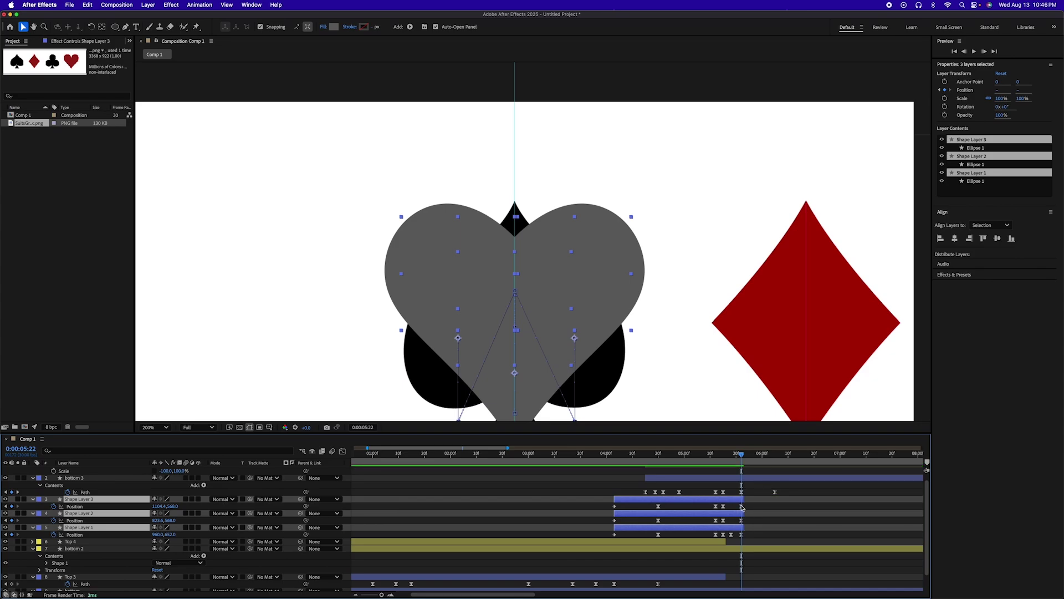
At 0:00:06:00, pull the bottom centre vertex of the bottom 3 path down onto the spade's stem area
mouse_move(744, 460)
left_mouse_down()
mouse_move(768, 459)
mouse_move(735, 458)
mouse_move(762, 460)
left_mouse_up()
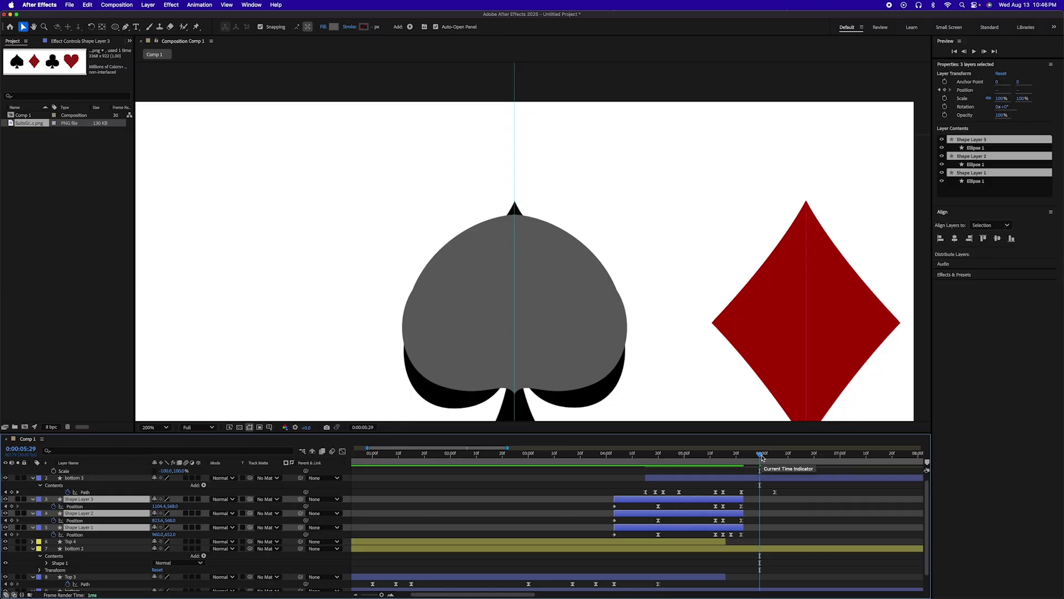
left_click_drag(761, 461, 773, 455)
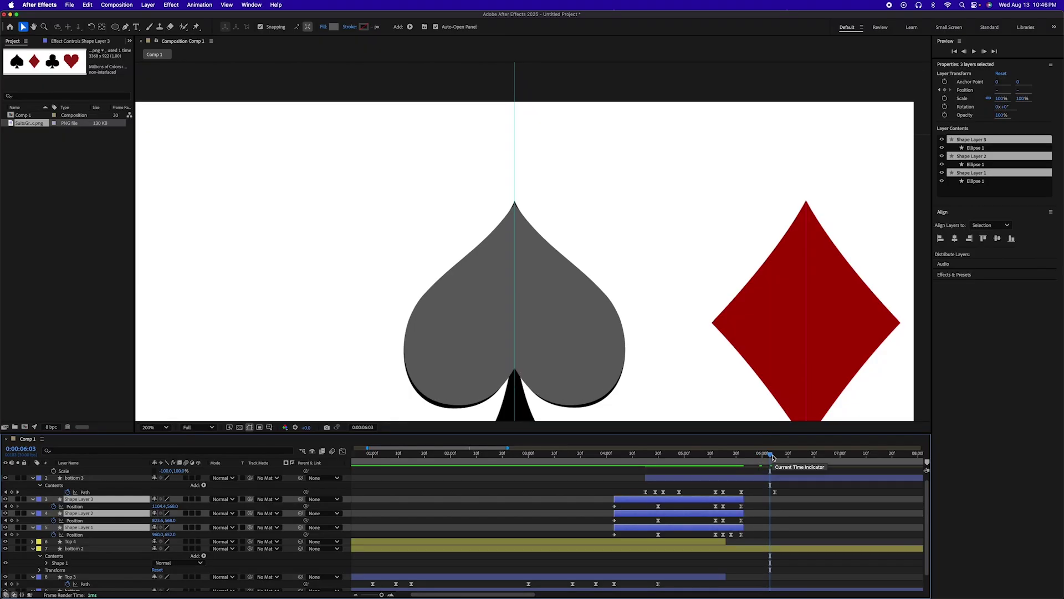
left_click_drag(772, 456, 765, 459)
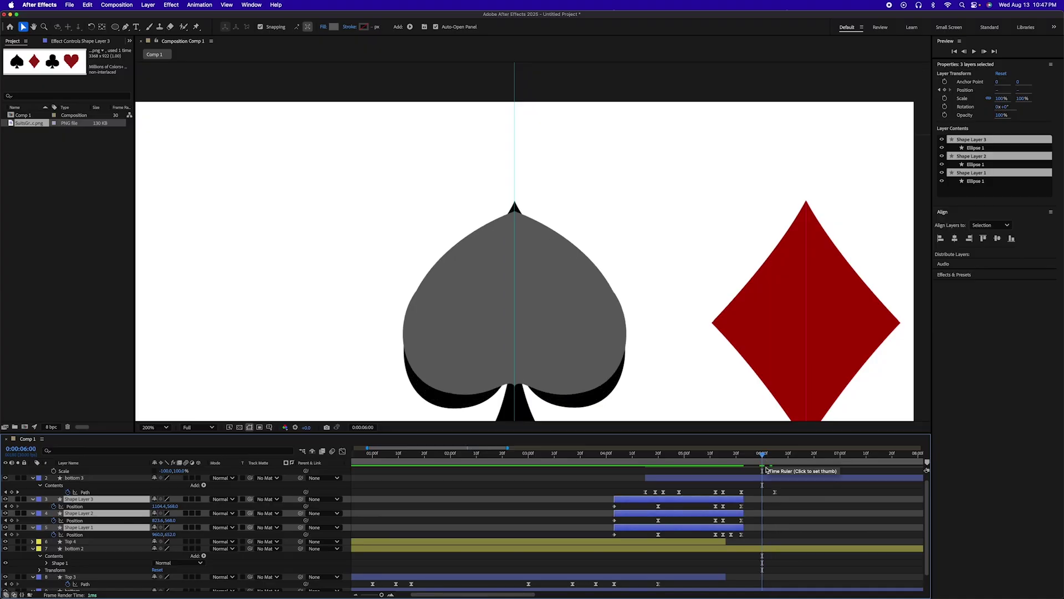
left_click(763, 479)
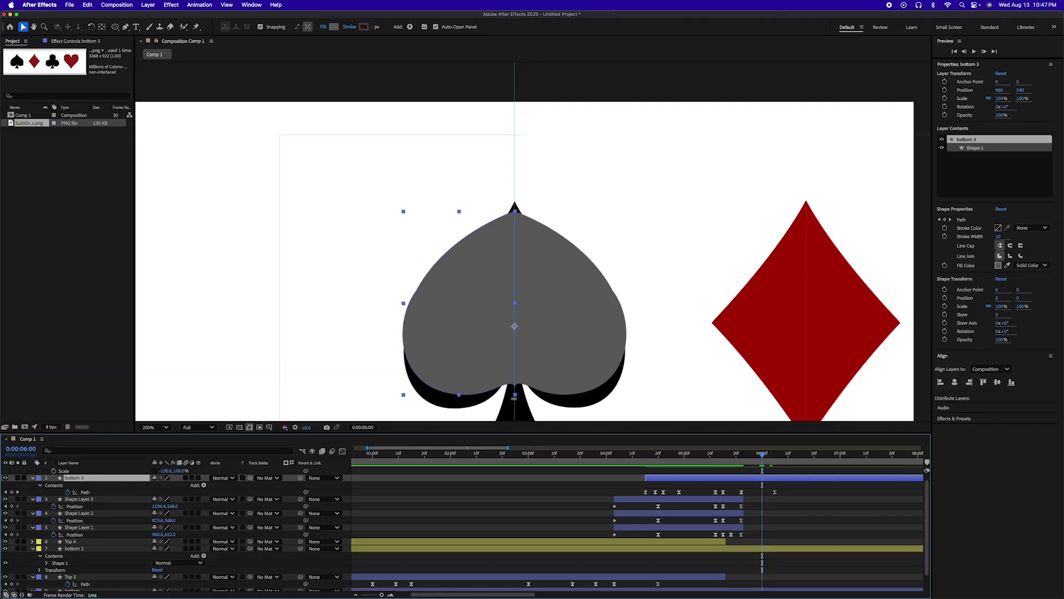
left_click(497, 390)
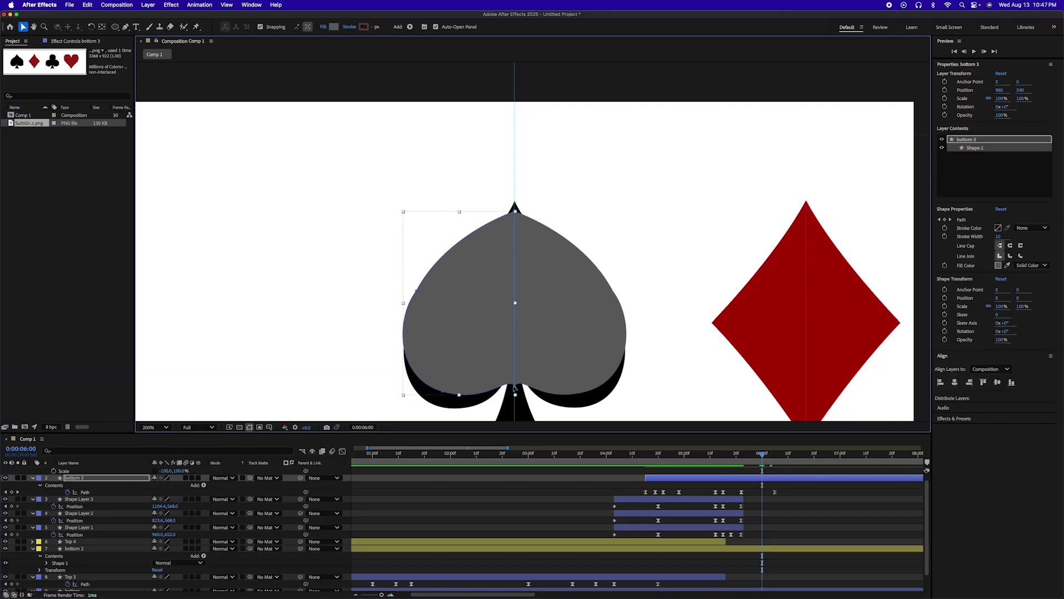
left_click(515, 389)
left_click_drag(509, 377, 515, 416)
key("super+z")
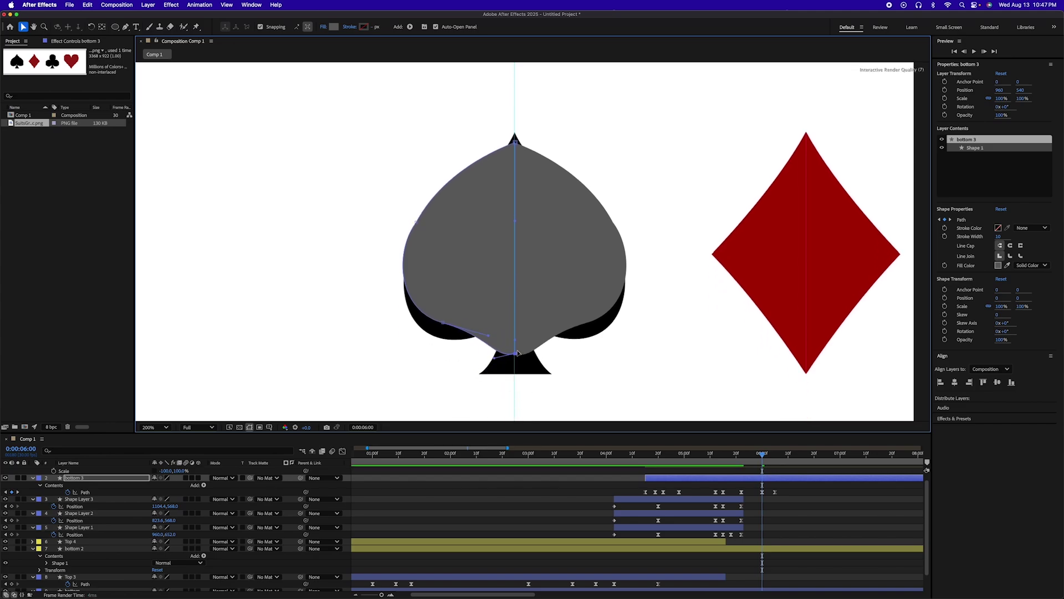
Spread bottom 3's two left vertices down and outward and lower its top vertex to form a squashed pose
left_click_drag(443, 323, 415, 361)
left_click(415, 224)
left_click_drag(416, 224, 392, 251)
left_click_drag(514, 142, 509, 199)
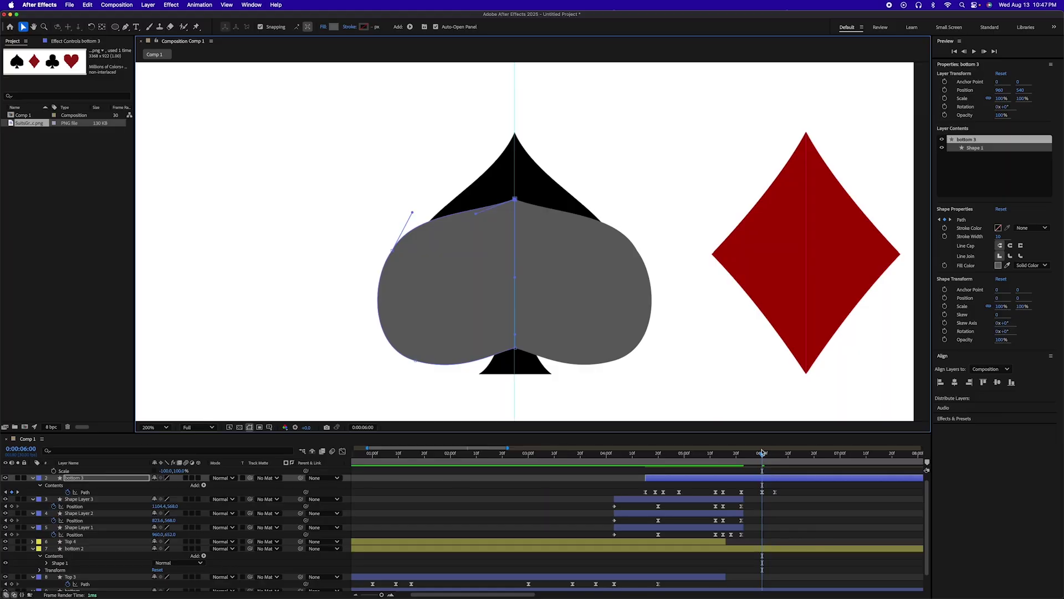
Lengthen the ease into bottom 3's final Path keyframe in the Graph Editor and preview the motion
mouse_move(762, 461)
left_mouse_down()
mouse_move(719, 460)
mouse_move(772, 461)
left_mouse_up()
left_click(775, 491)
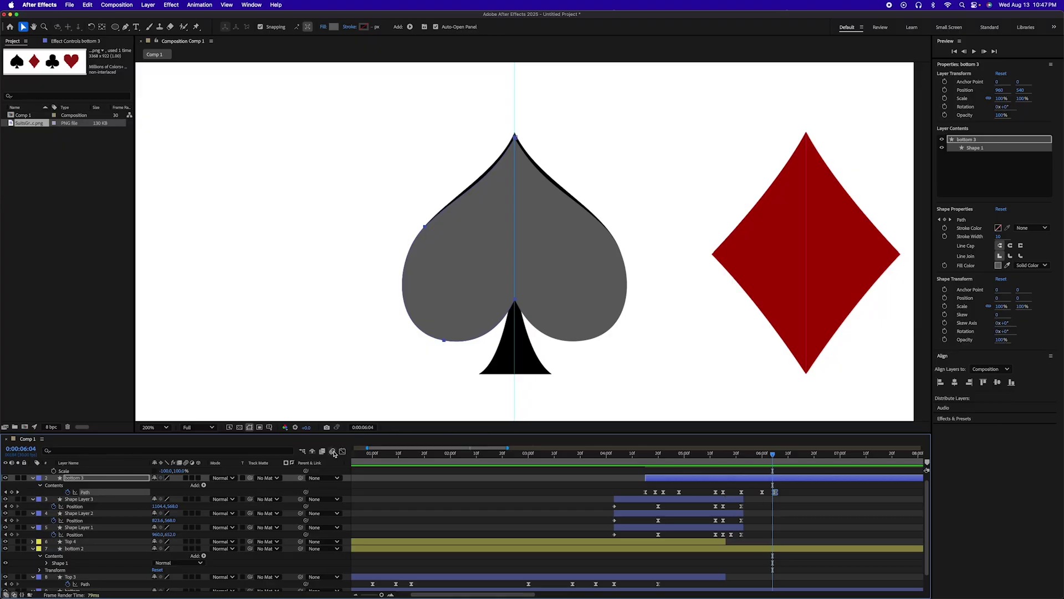
left_click(343, 452)
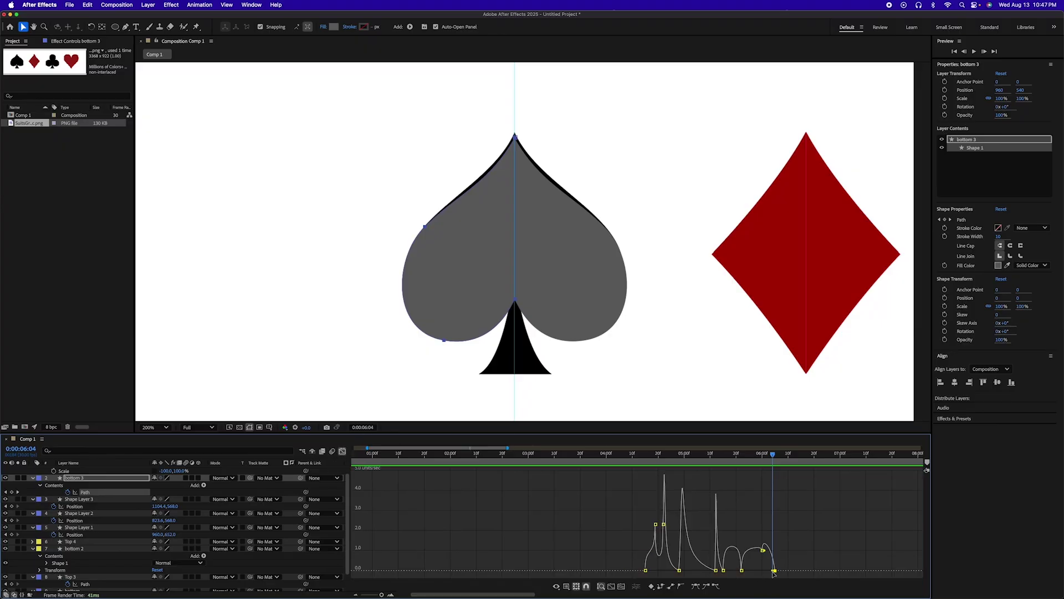
left_click_drag(774, 572, 743, 460)
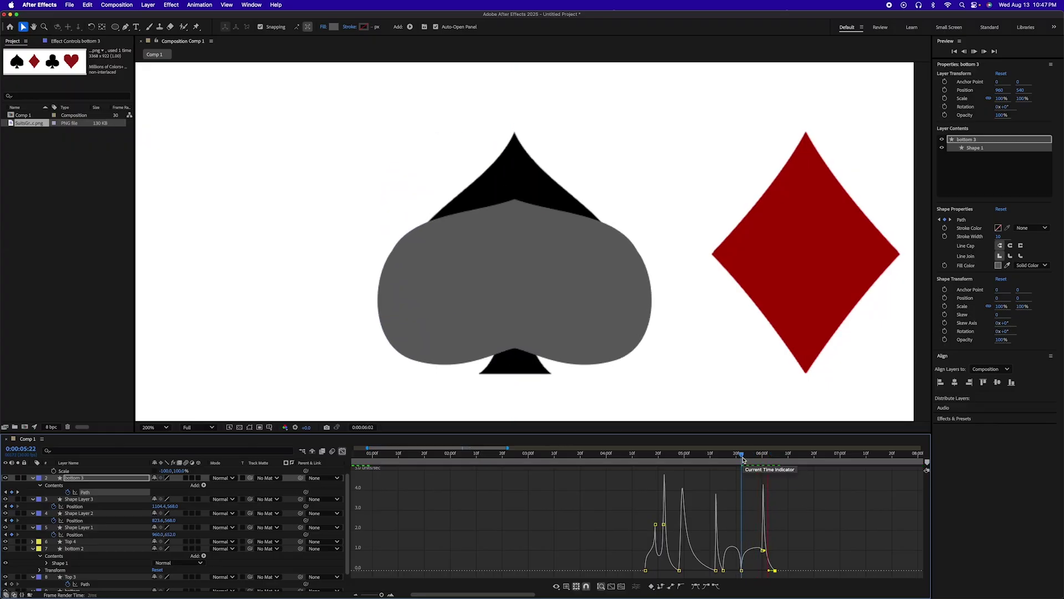
key("space")
left_click(744, 460)
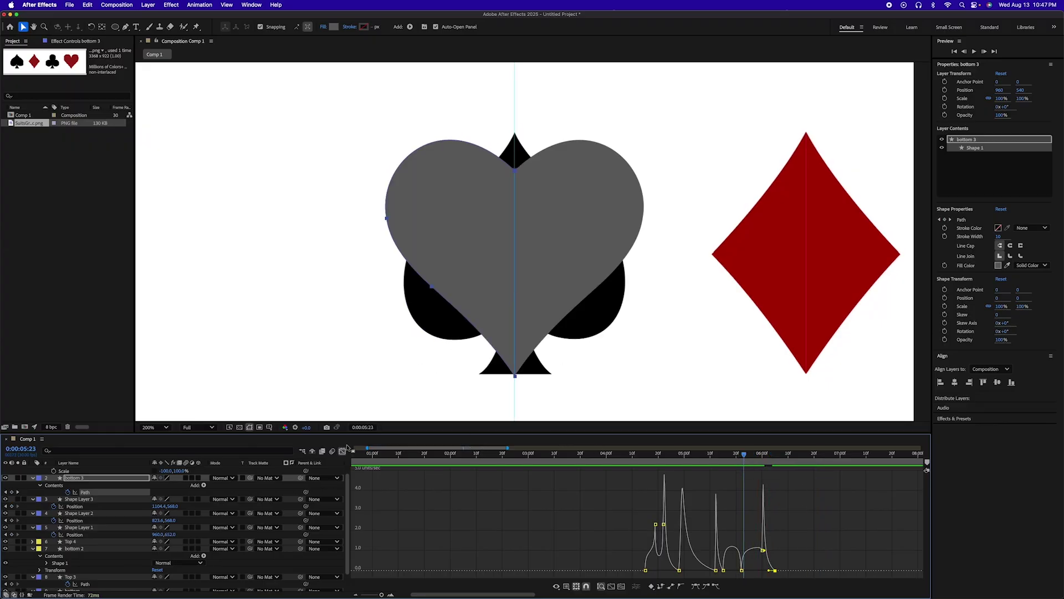
Return to the layer bars, move bottom 3's final Path keyframe to about 0:00:06:09, and preview the morph
left_click(343, 451)
left_click_drag(775, 493, 785, 493)
left_click(739, 455)
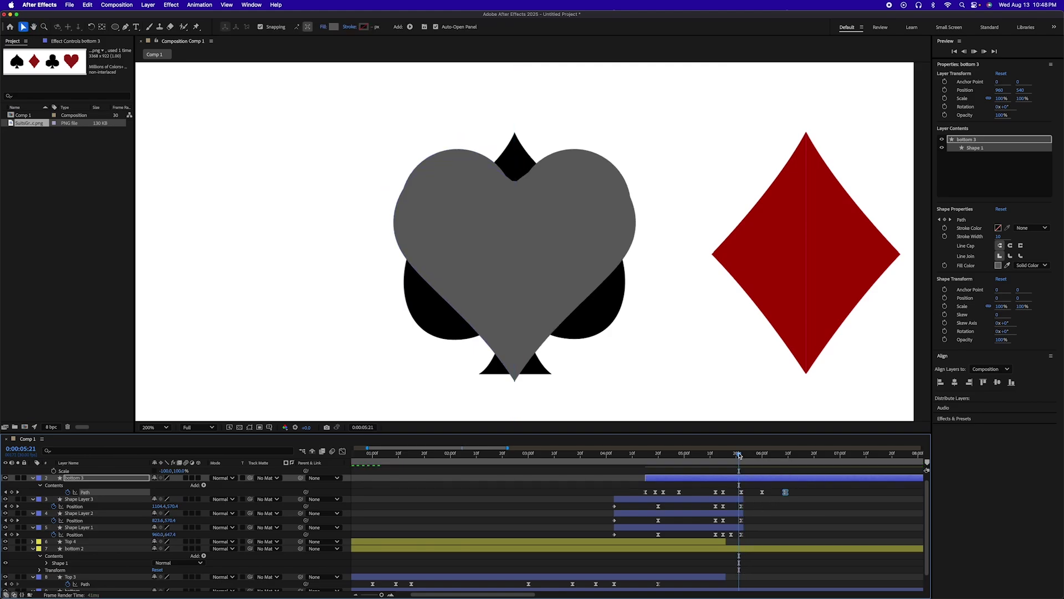
left_click(671, 454)
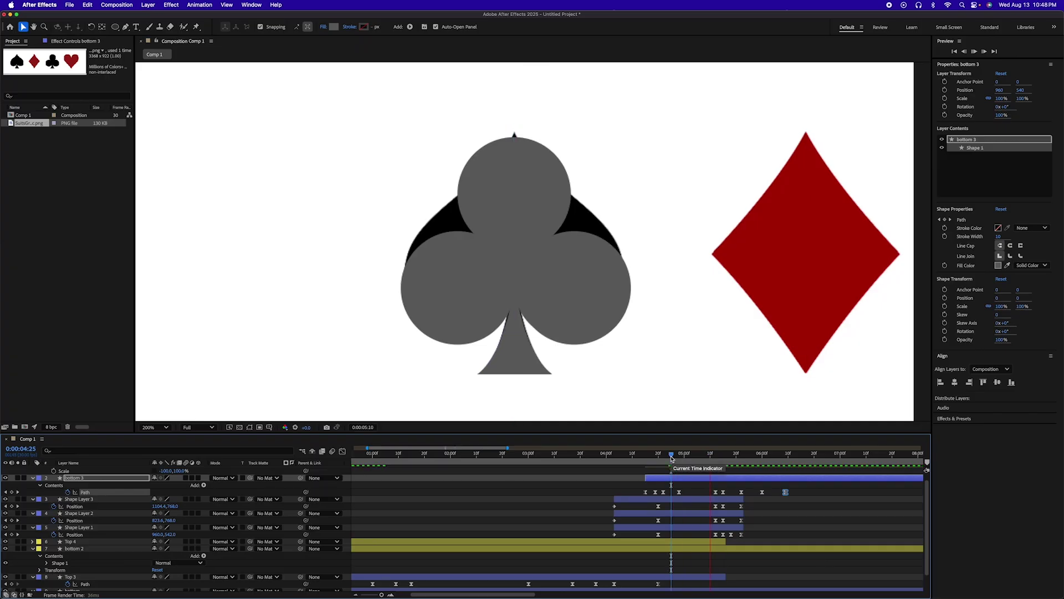
key("space")
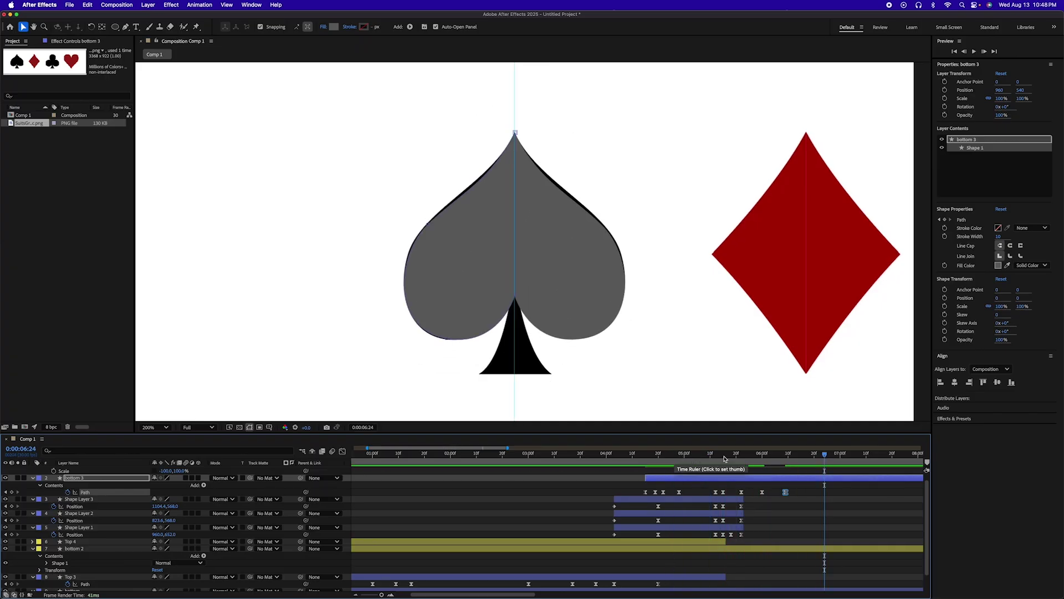
Shift bottom 3's last two Path keyframes to start at about 0:00:06:12 and paste the heart keyframe at 0:00:06:02
left_click_drag(742, 457, 776, 520)
left_click_drag(818, 488, 767, 460)
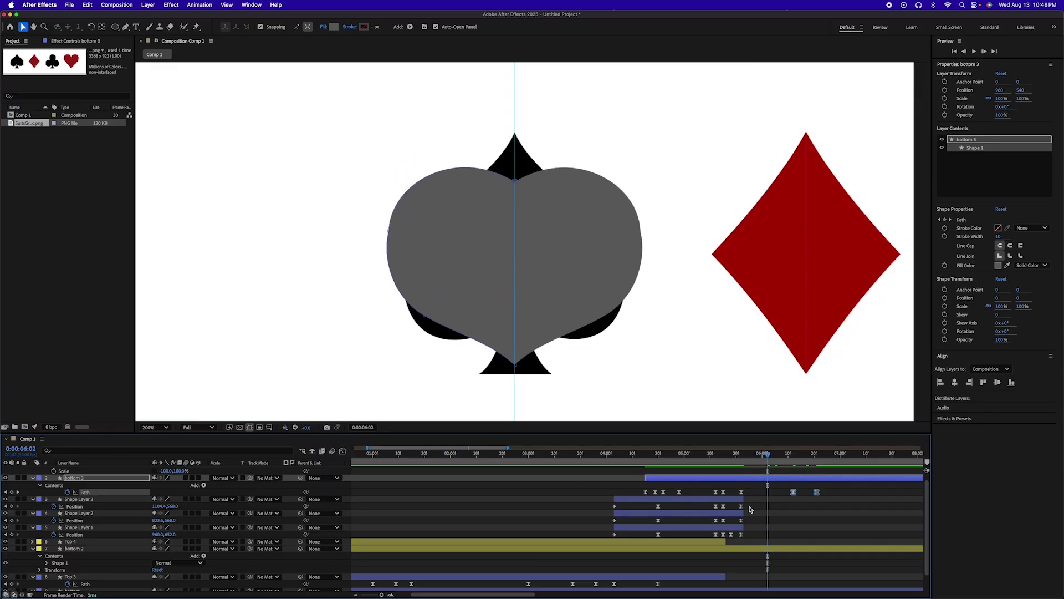
key("super+v")
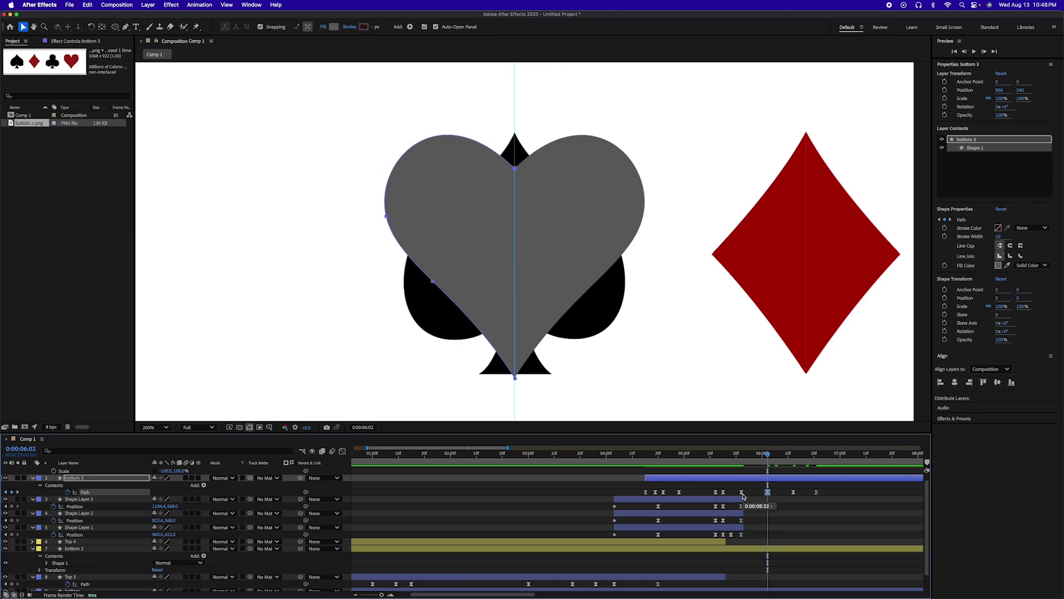
Move bottom 3's last three Path keyframes together so they start at about 0:00:06:18, and preview the animation
left_click_drag(757, 460, 810, 493)
left_click_drag(817, 454, 726, 457)
key("space")
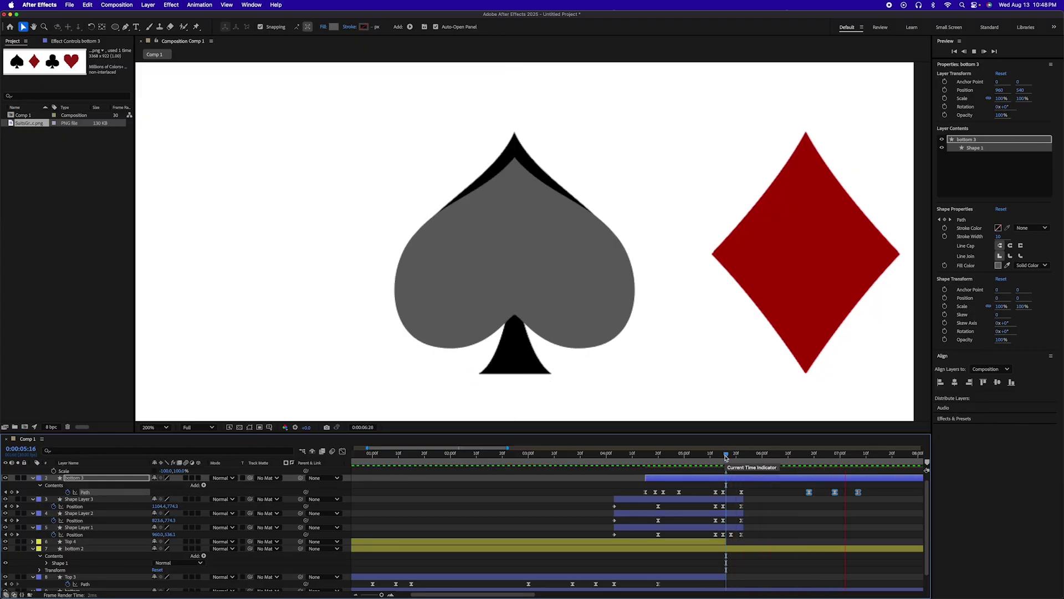
Return to 0:00:00:00 and copy the bottom layer that forms the original spade's stem
scroll(739, 503, "right", 5)
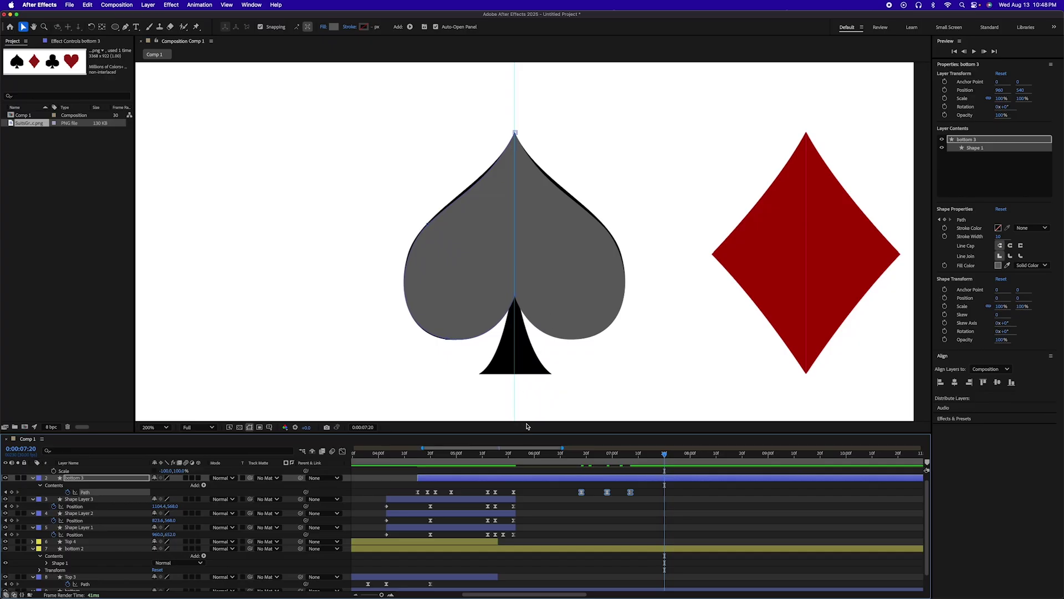
scroll(485, 565, "down", 1)
scroll(444, 516, "left", 5)
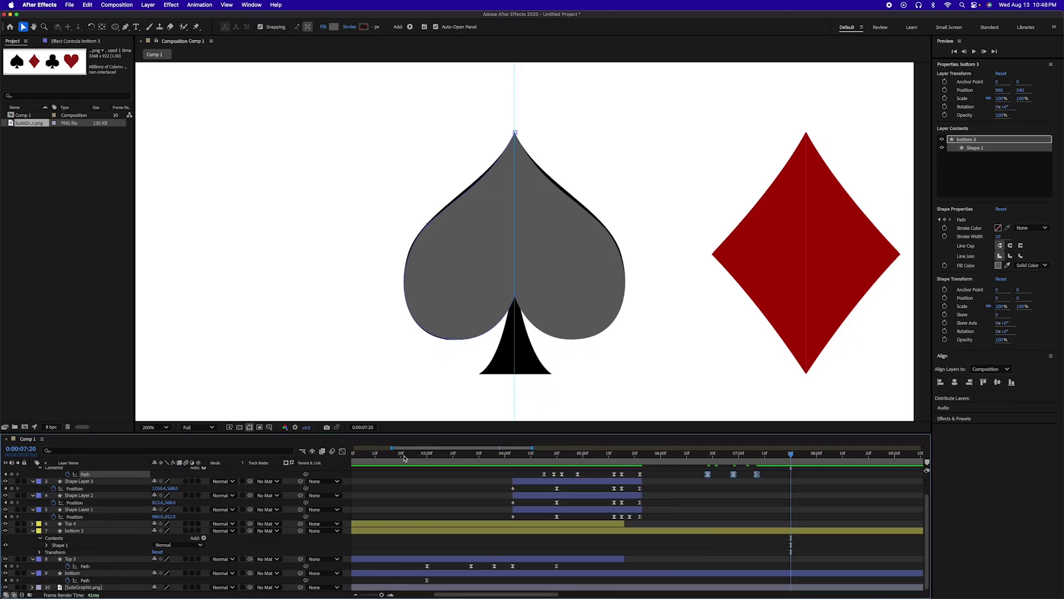
left_click(400, 454)
left_click_drag(394, 458, 301, 458)
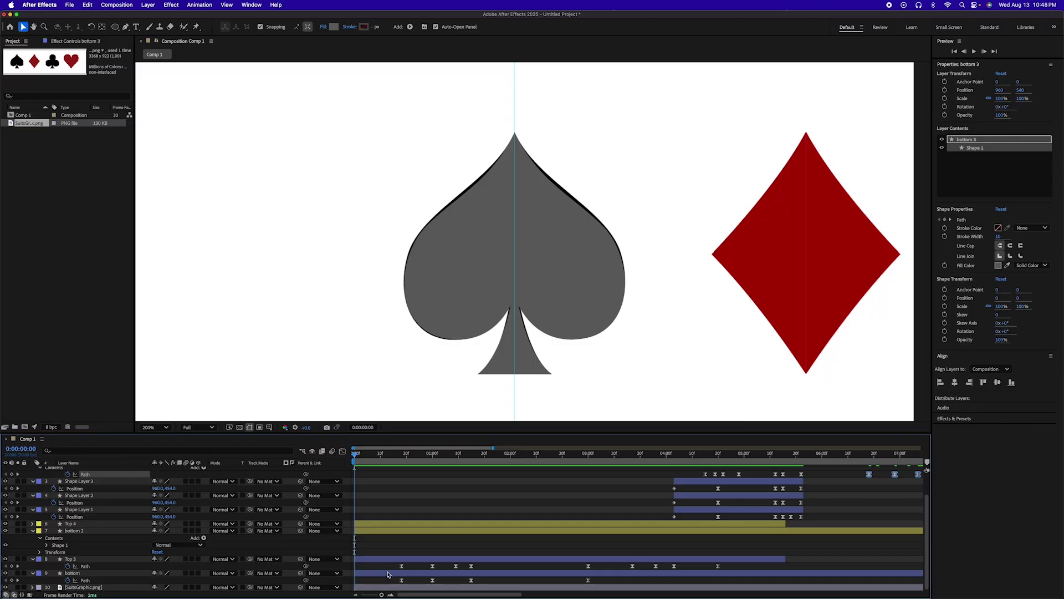
left_click(388, 575)
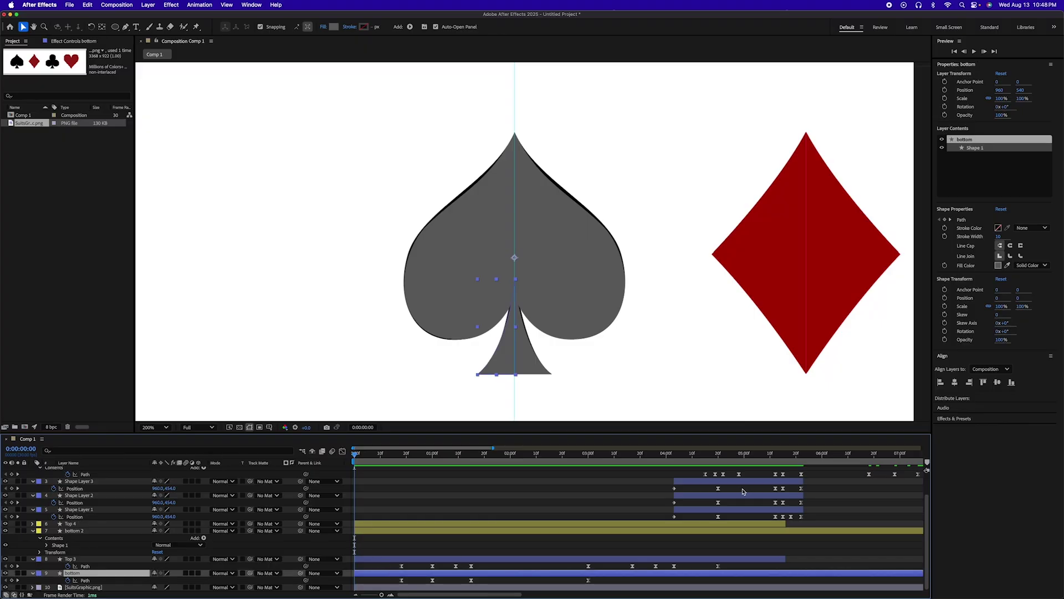
Paste the copied stem layer above bottom 4 and slide it to start at about 0:00:06:20
scroll(741, 491, "right", 10)
scroll(742, 492, "up", 2)
scroll(741, 492, "left", 10)
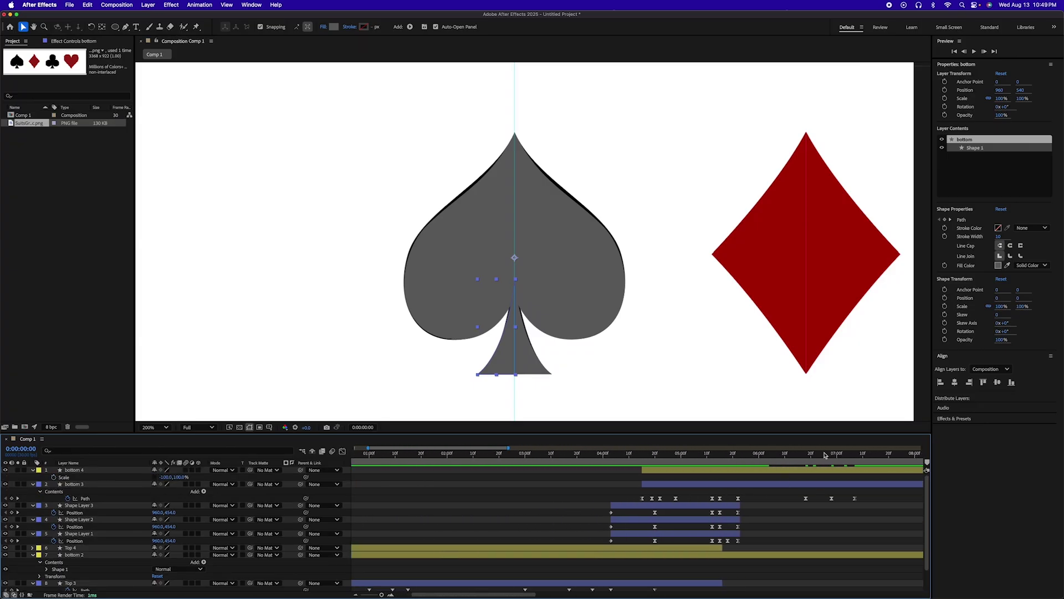
left_click_drag(823, 456, 837, 457)
scroll(821, 497, "right", 1)
scroll(818, 498, "right", 3)
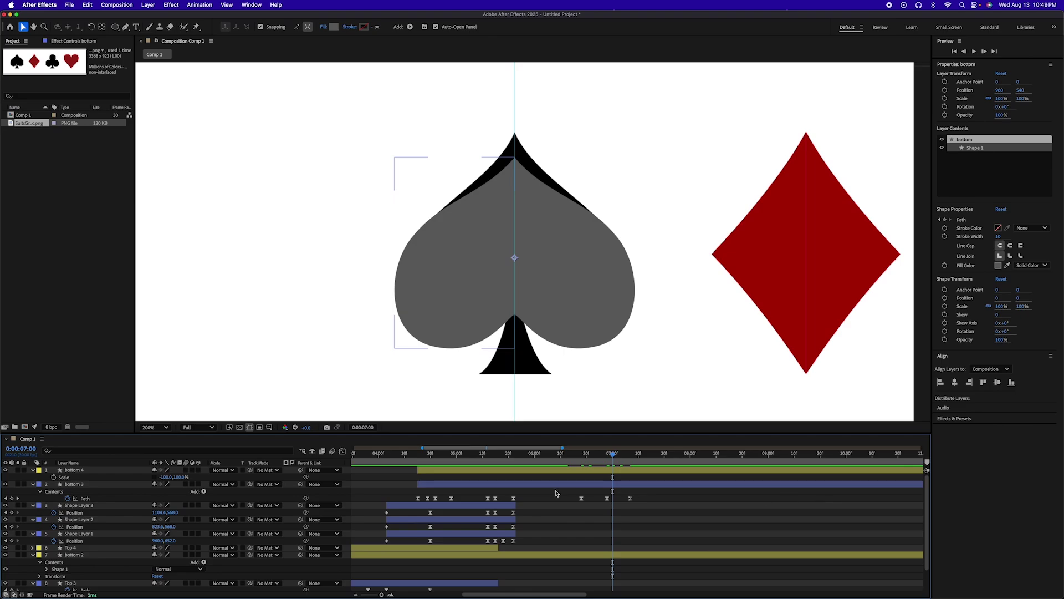
left_click(583, 471)
key("super+v")
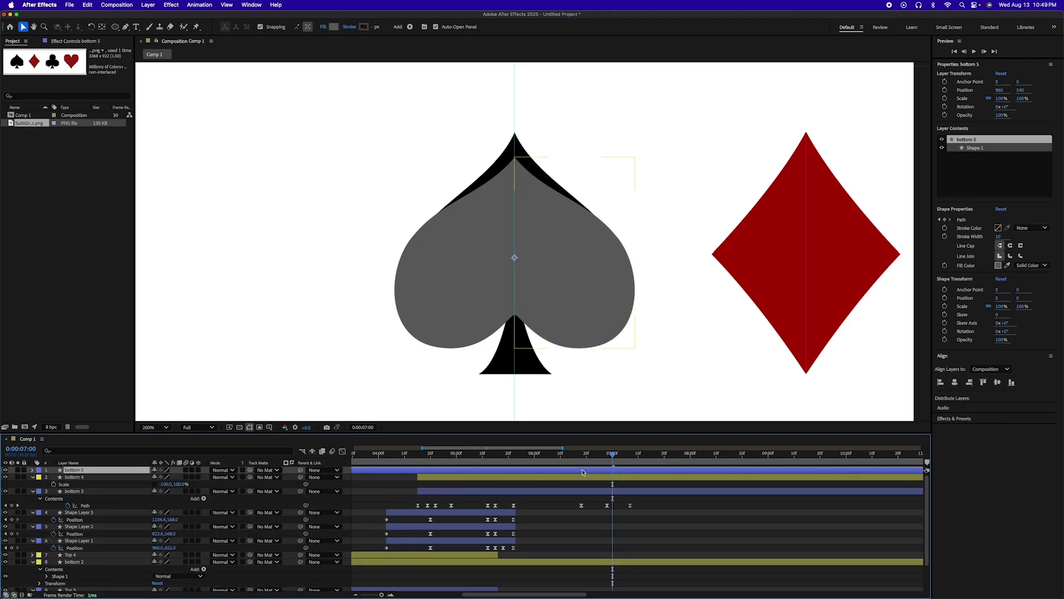
key("bracketleft")
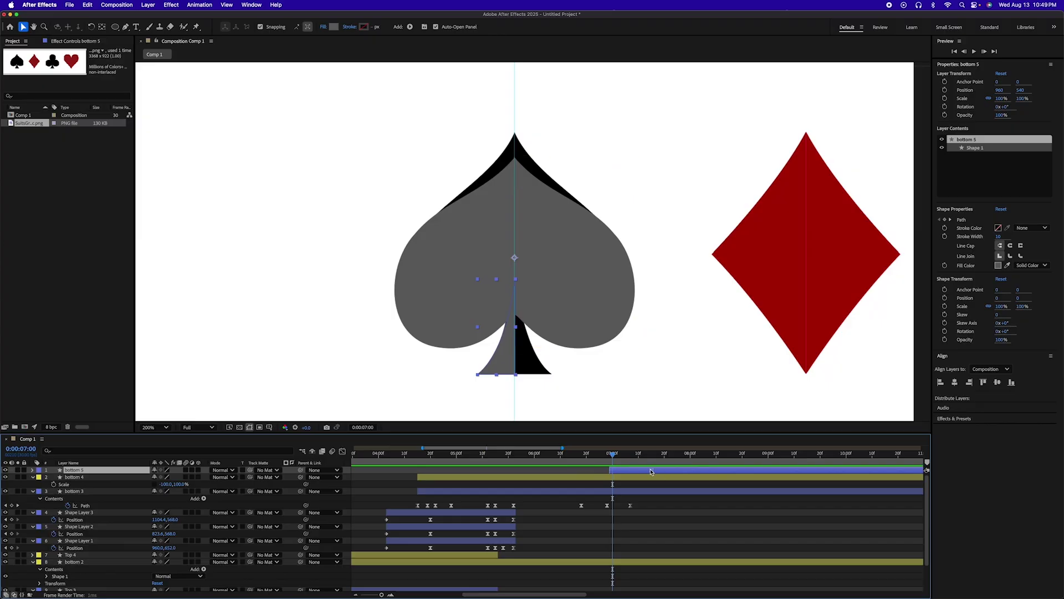
left_click_drag(655, 472, 617, 476)
Reveal bottom 5's Path keyframes and delete the last three, keeping only the first one
key("u")
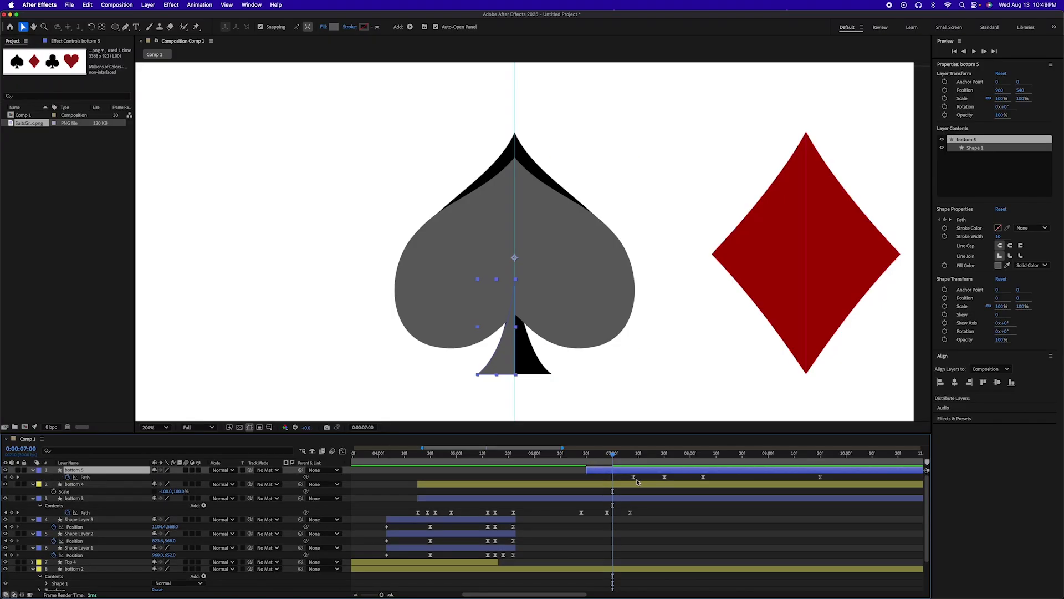
scroll(554, 471, "right", 5)
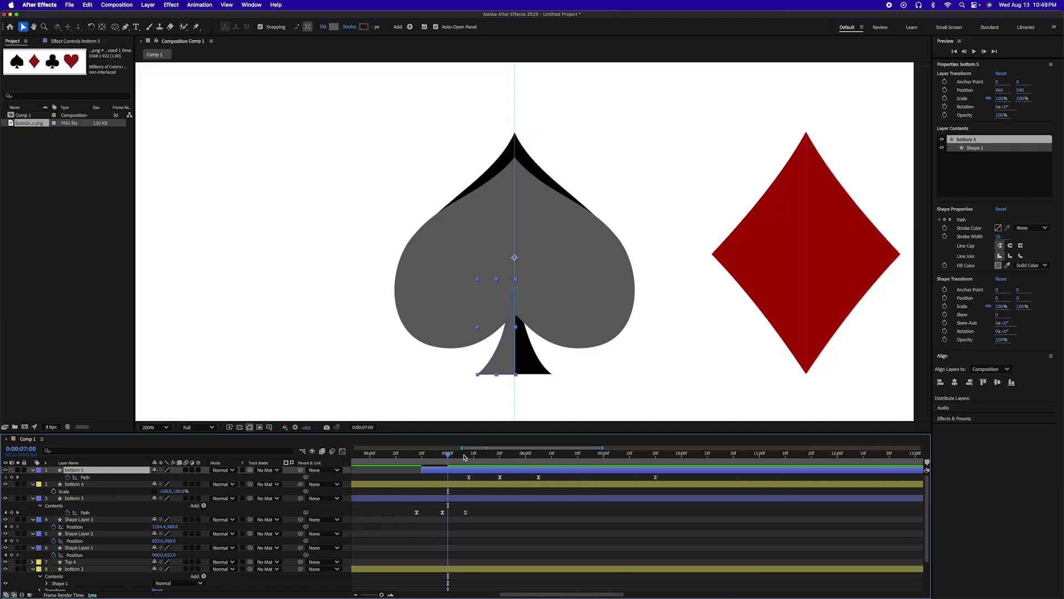
left_click_drag(464, 457, 682, 487)
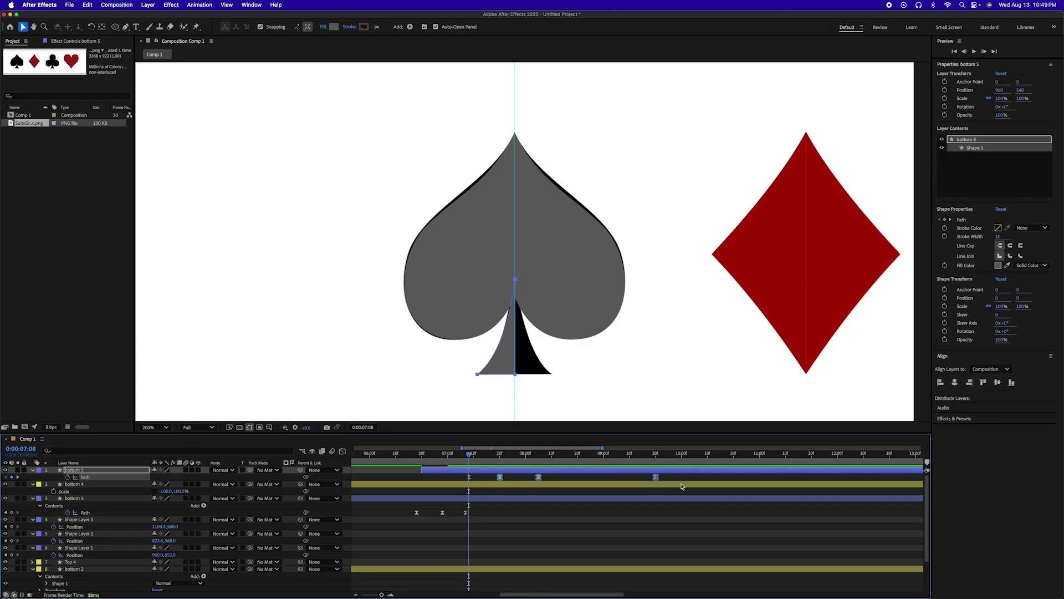
key("Delete")
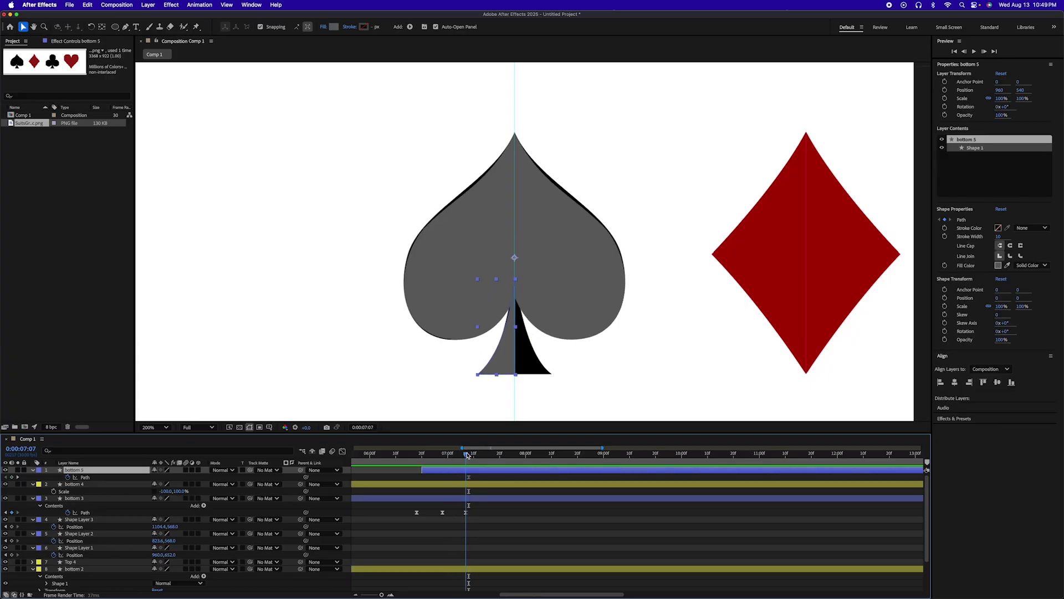
Move bottom 5's remaining Path keyframe to about 0:00:07:10
left_click_drag(468, 455, 510, 461)
scroll(465, 493, "left", 2)
scroll(465, 492, "left", 3)
mouse_move(657, 456)
left_mouse_down()
mouse_move(702, 458)
mouse_move(601, 456)
mouse_move(674, 454)
left_mouse_up()
scroll(522, 402, "down", 2)
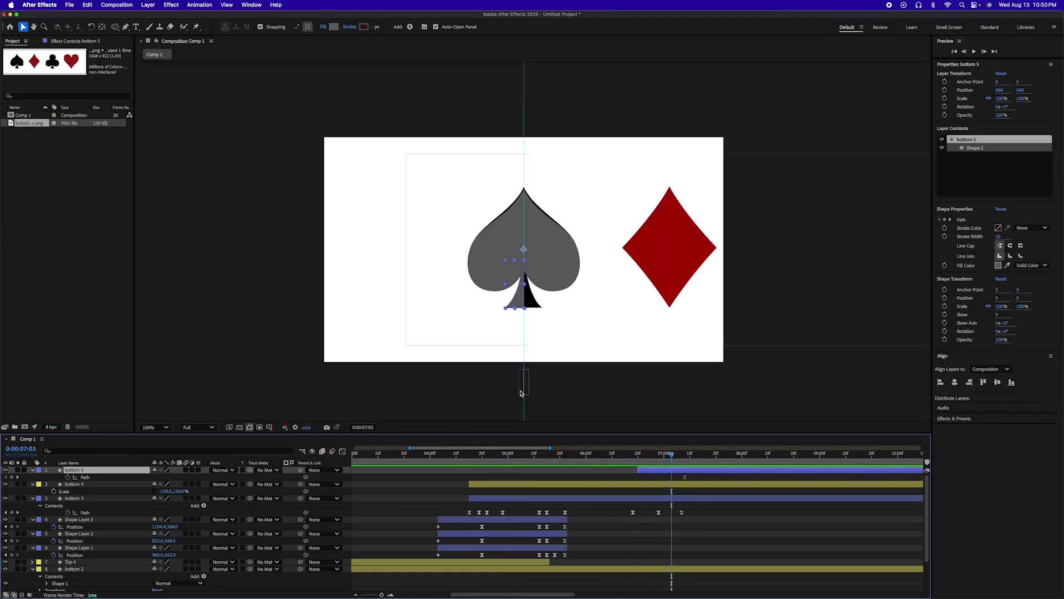
scroll(521, 394, "up", 1)
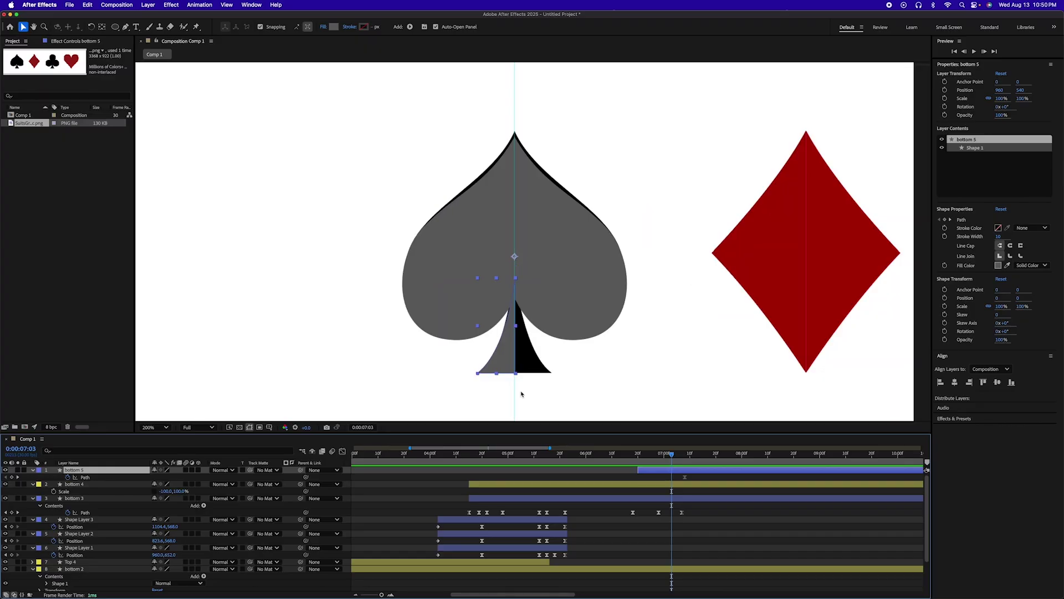
scroll(522, 394, "down", 1)
mouse_move(686, 476)
left_mouse_down()
mouse_move(672, 476)
mouse_move(669, 455)
mouse_move(658, 456)
mouse_move(690, 477)
left_mouse_up()
At 0:00:06:28, shrink bottom 5's stem path into a small sliver and move it straight down below the white canvas
left_click(525, 306)
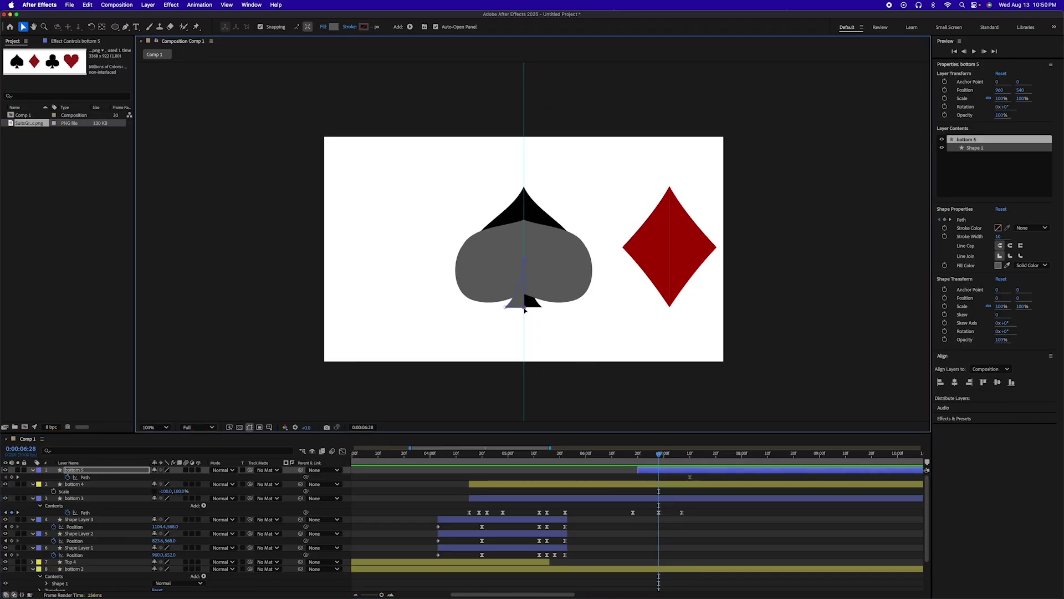
mouse_move(525, 308)
left_mouse_down()
mouse_move(506, 309)
mouse_move(518, 300)
left_mouse_up()
key("super+z")
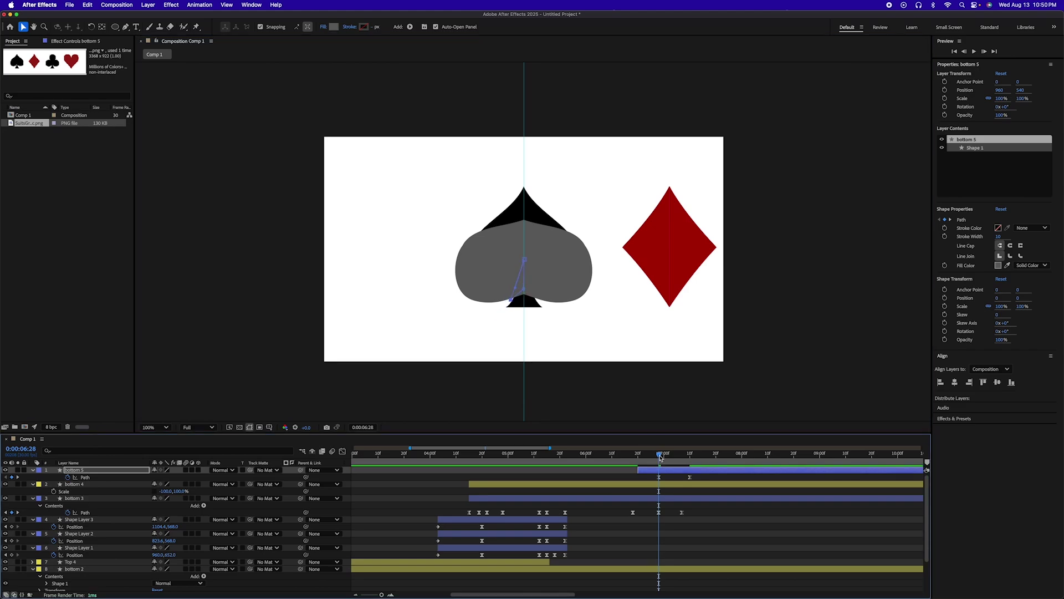
left_click(525, 259)
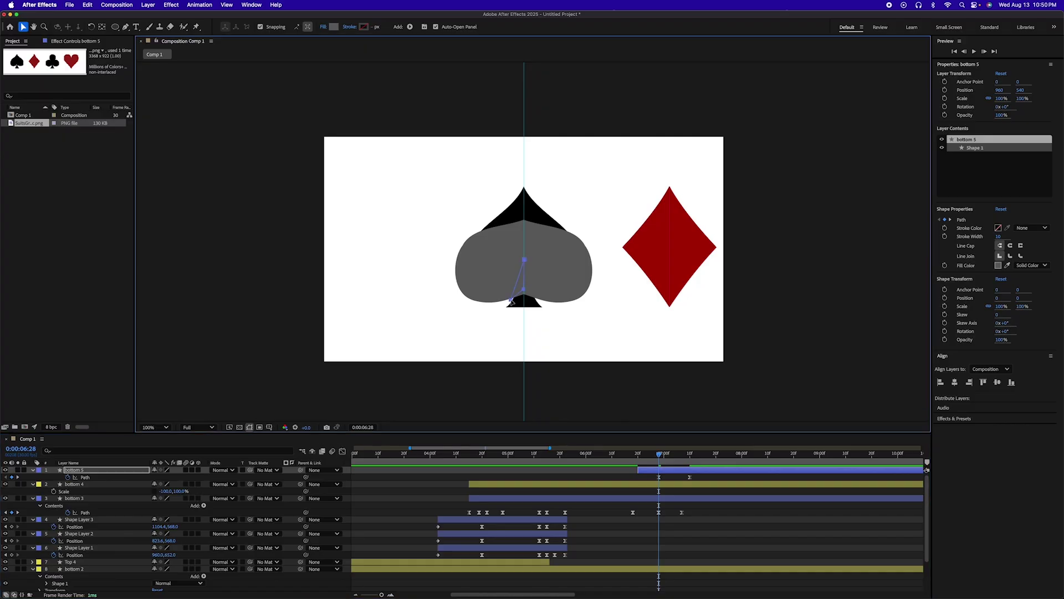
left_click_drag(512, 302, 511, 412)
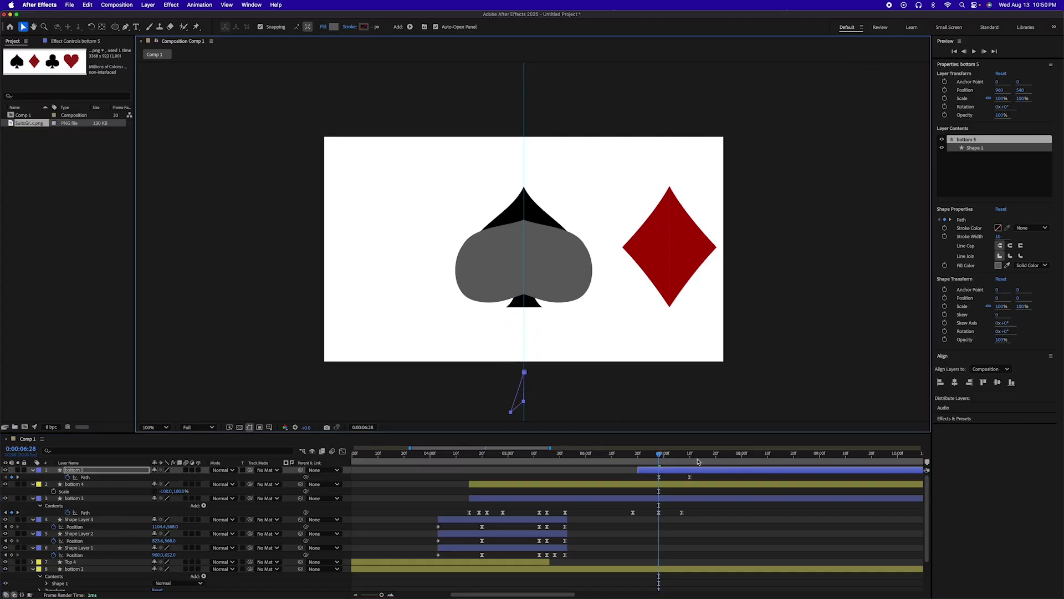
Convert bottom 5's first Path keyframe at 0:00:06:28 to linear interpolation
left_click_drag(659, 456, 689, 456)
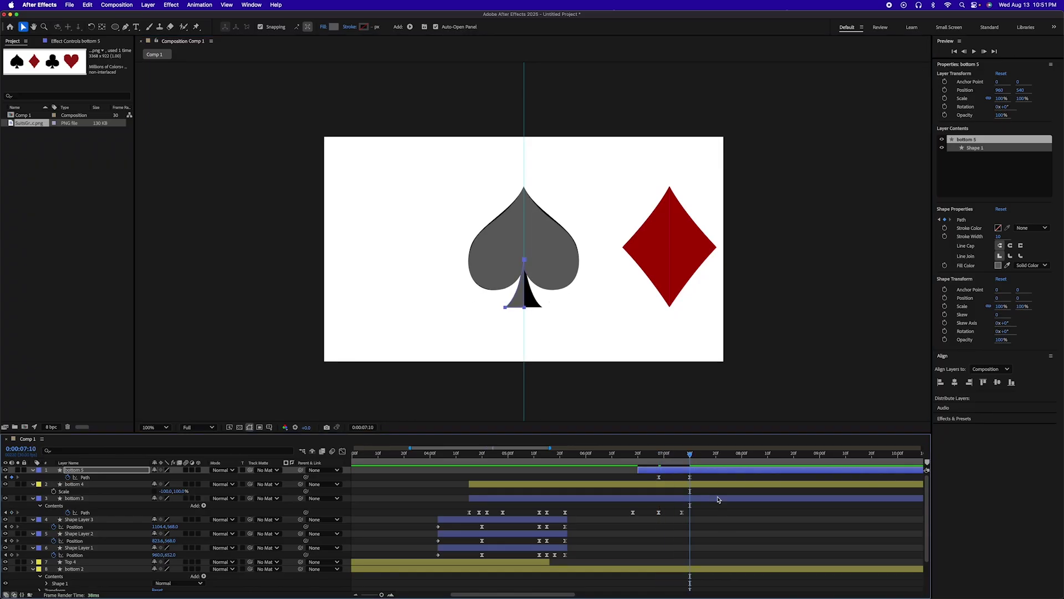
left_click(690, 477)
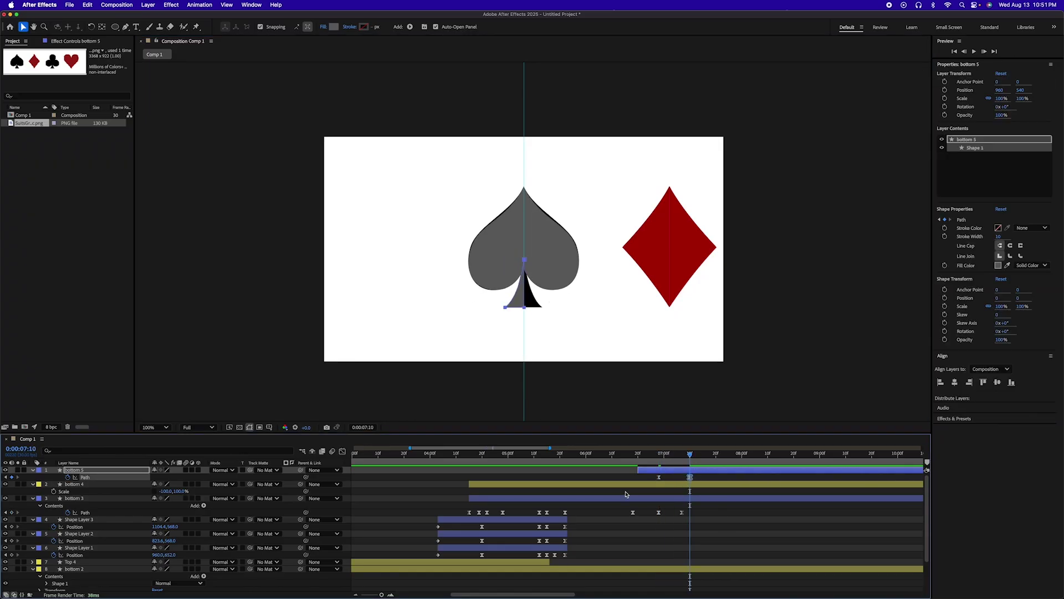
left_click(659, 477)
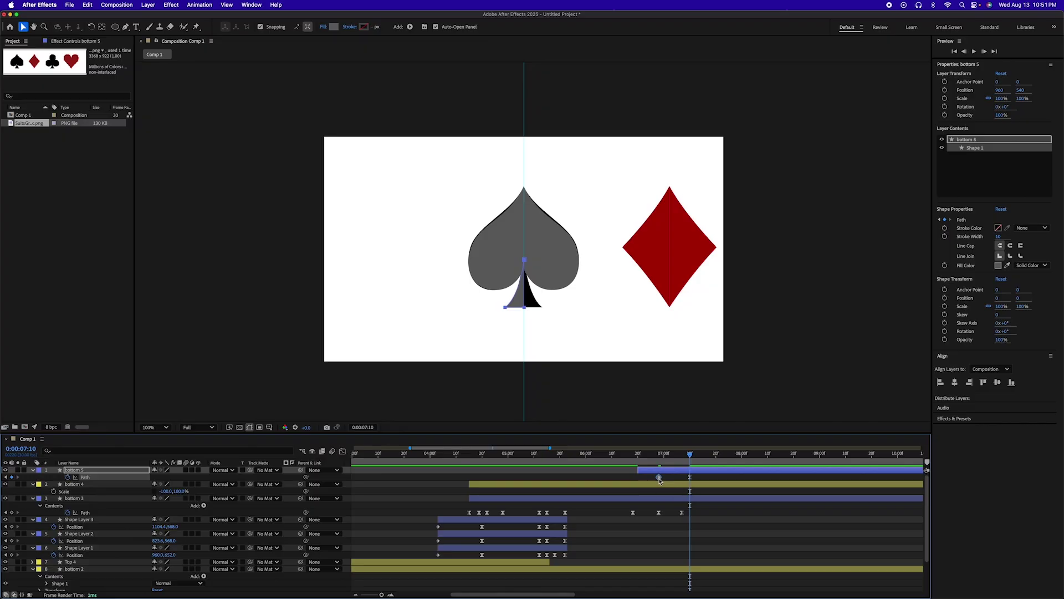
mouse_move(689, 456)
left_mouse_down()
mouse_move(653, 456)
mouse_move(687, 456)
left_mouse_up()
Lengthen the incoming ease of bottom 5's last Path keyframe in the speed graph and preview the stem's rise
left_click(691, 476)
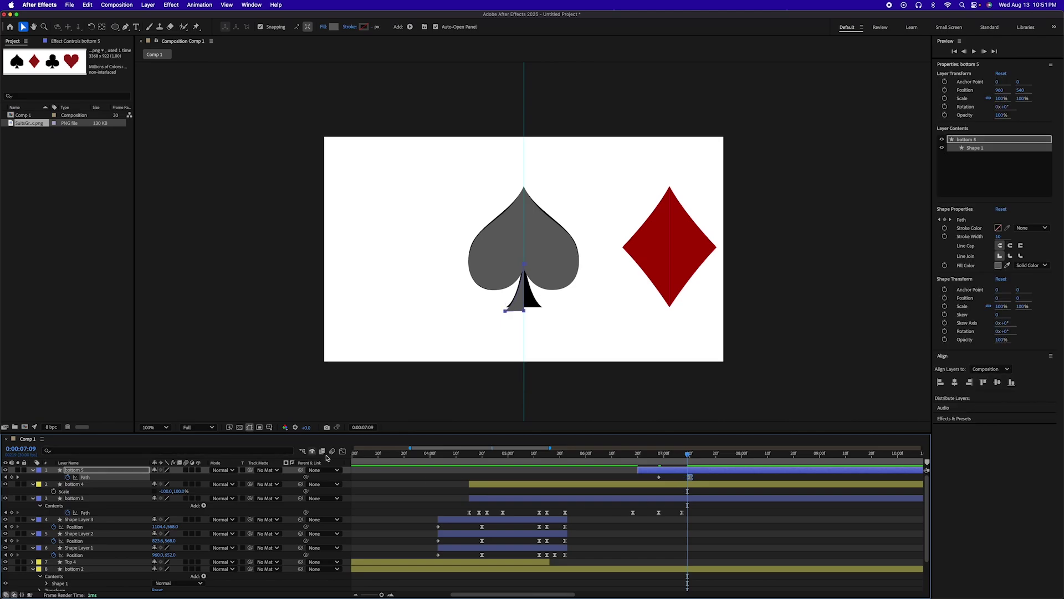
left_click(343, 452)
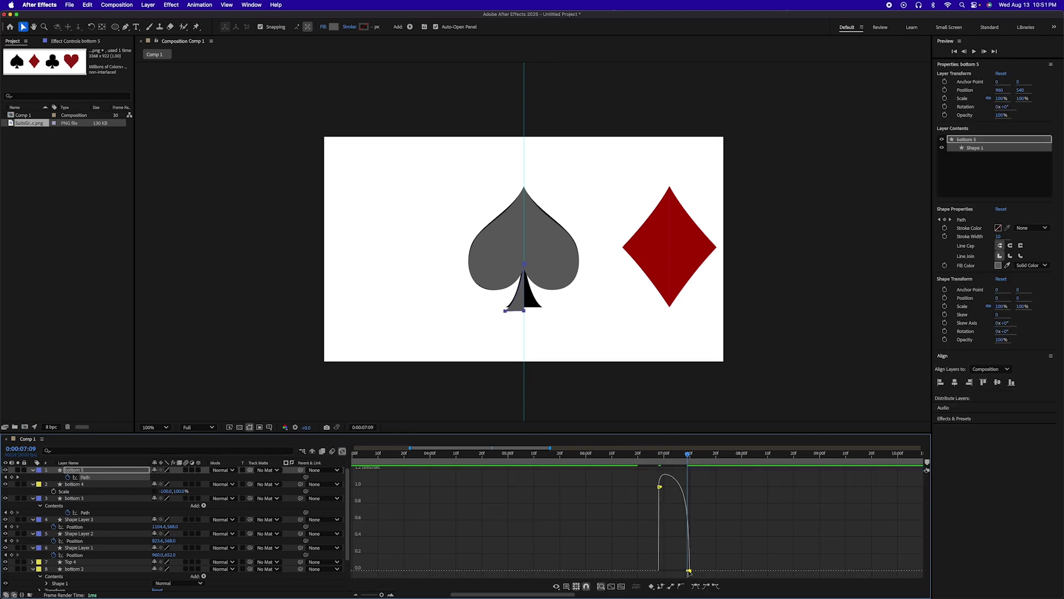
mouse_move(689, 571)
left_mouse_down()
mouse_move(657, 565)
mouse_move(674, 570)
left_mouse_up()
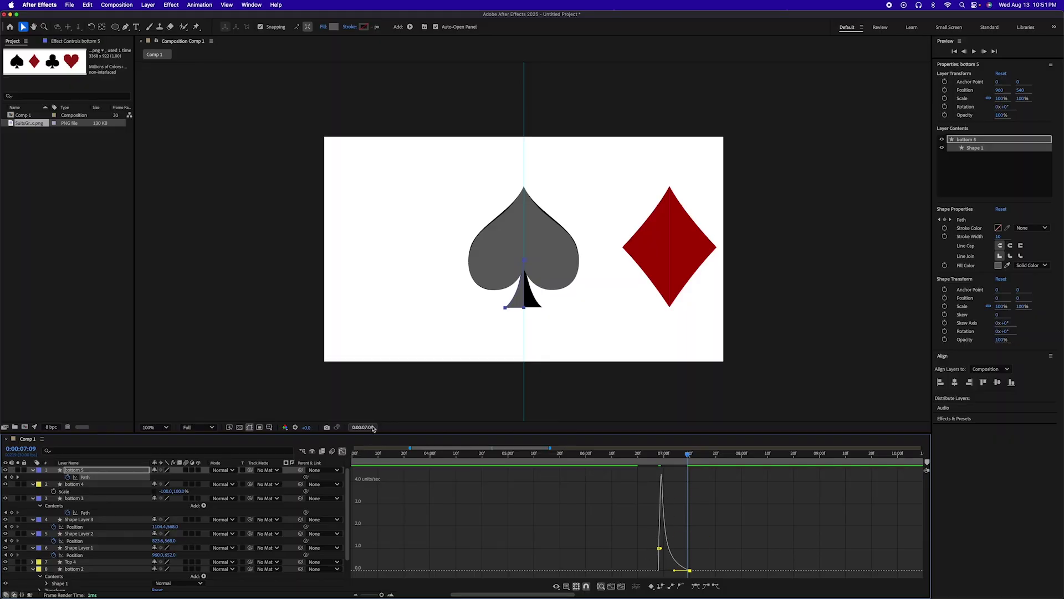
left_click(343, 451)
key("space")
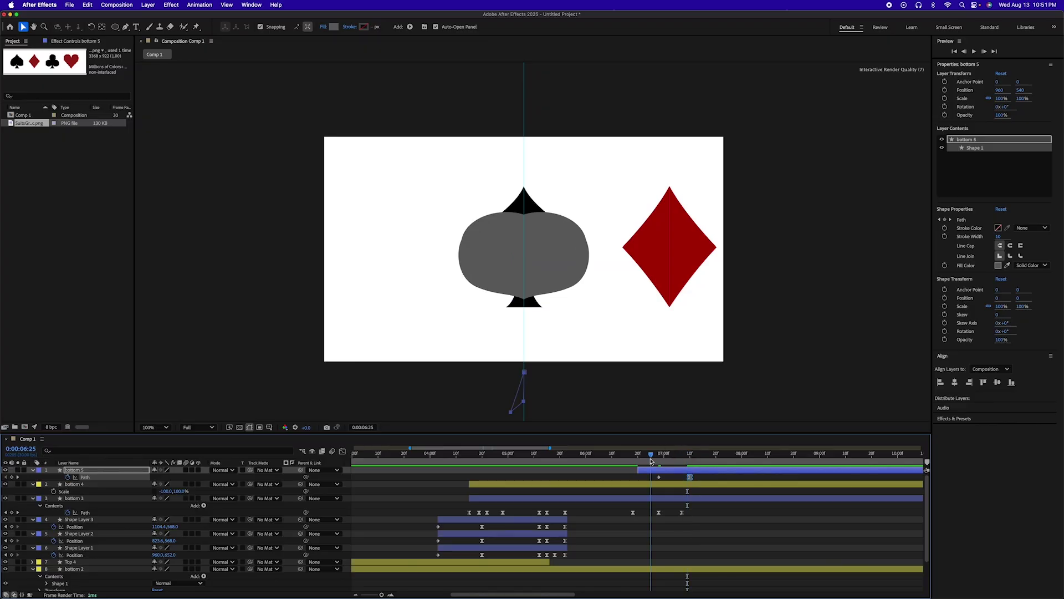
left_click(652, 459)
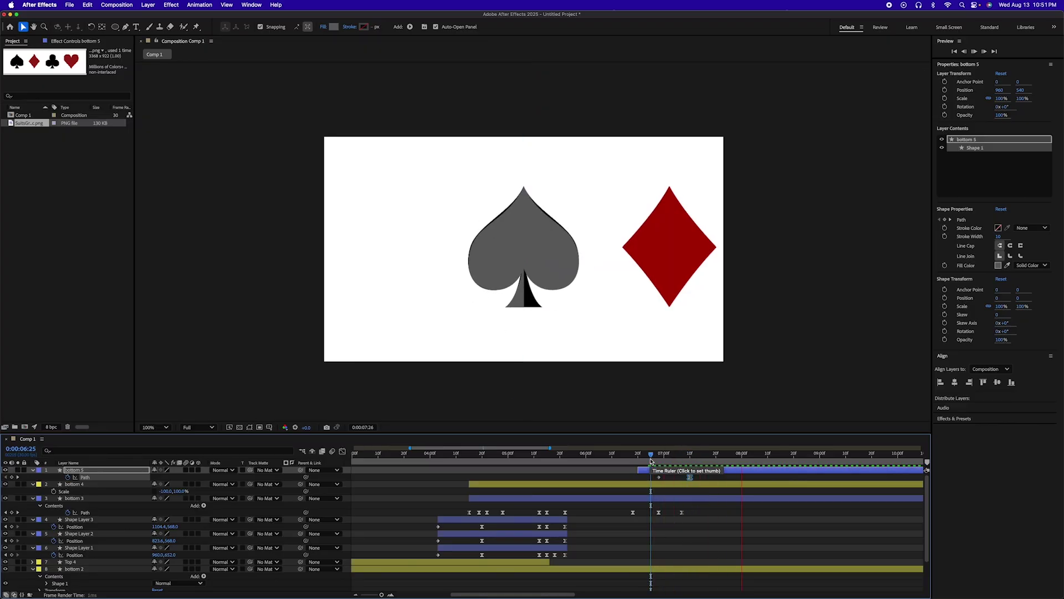
key("space")
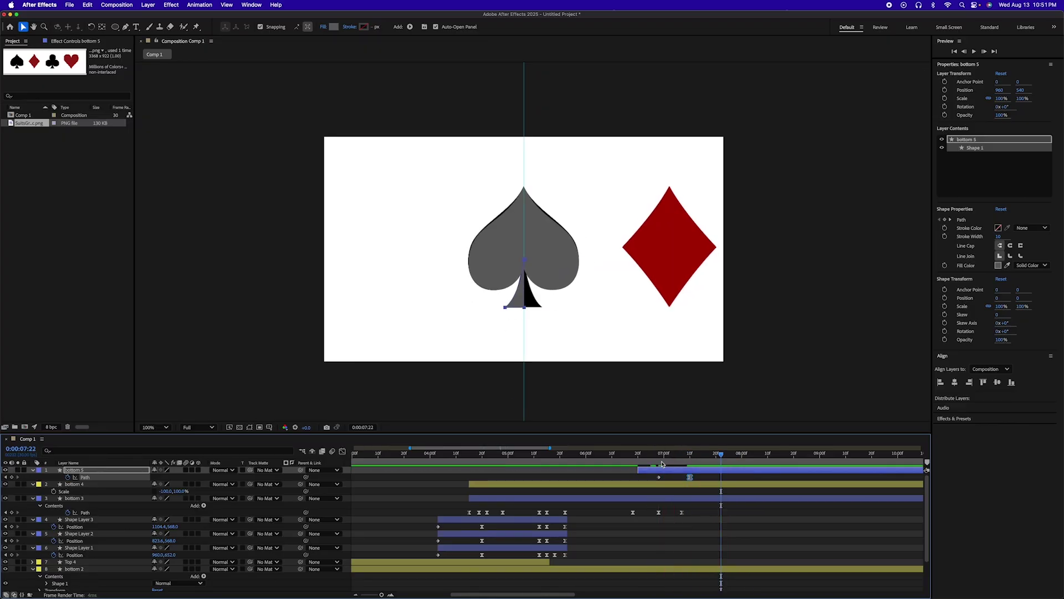
Slide bottom 5 to start at about 0:00:06:24 and preview its timing against the spade morph
left_click_drag(665, 470, 685, 473)
left_click(623, 458)
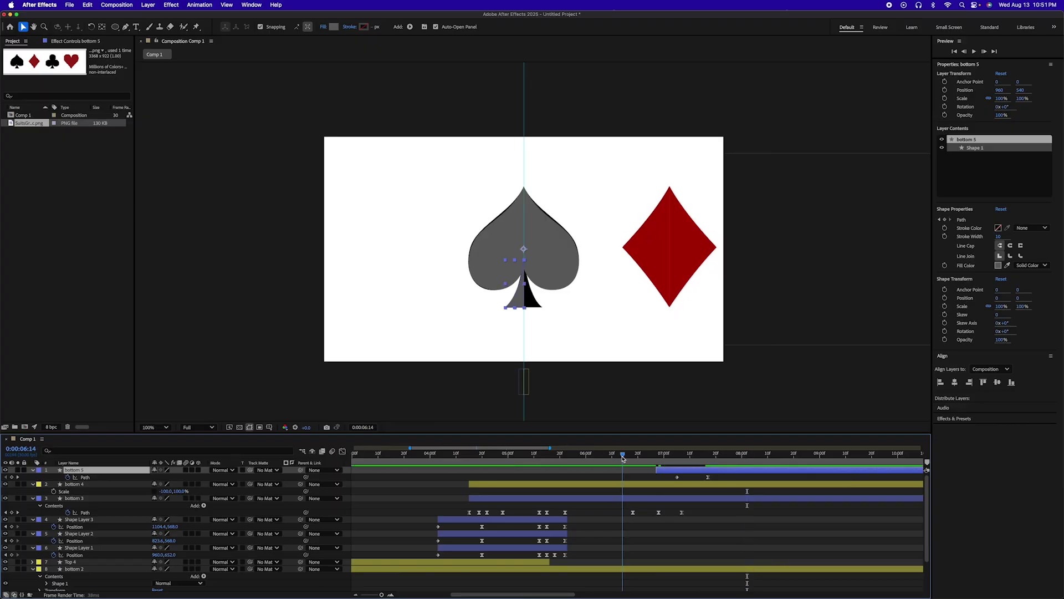
key("space")
key("space")
left_click_drag(707, 473, 700, 473)
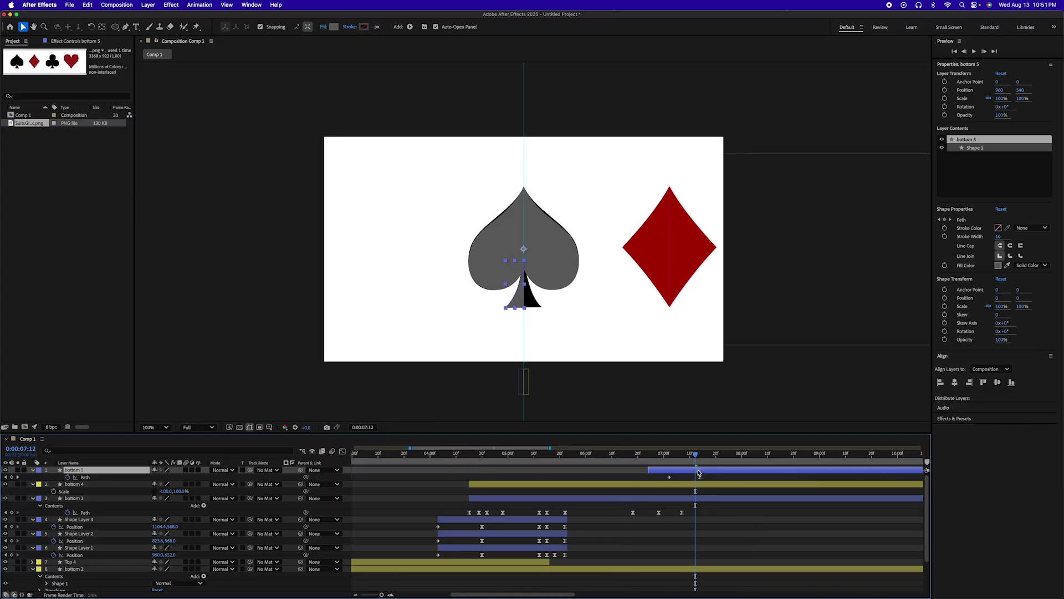
left_click(638, 455)
left_click_drag(639, 455, 721, 454)
Duplicate bottom 5 and give the copy a yellow label
key("ctrl+d")
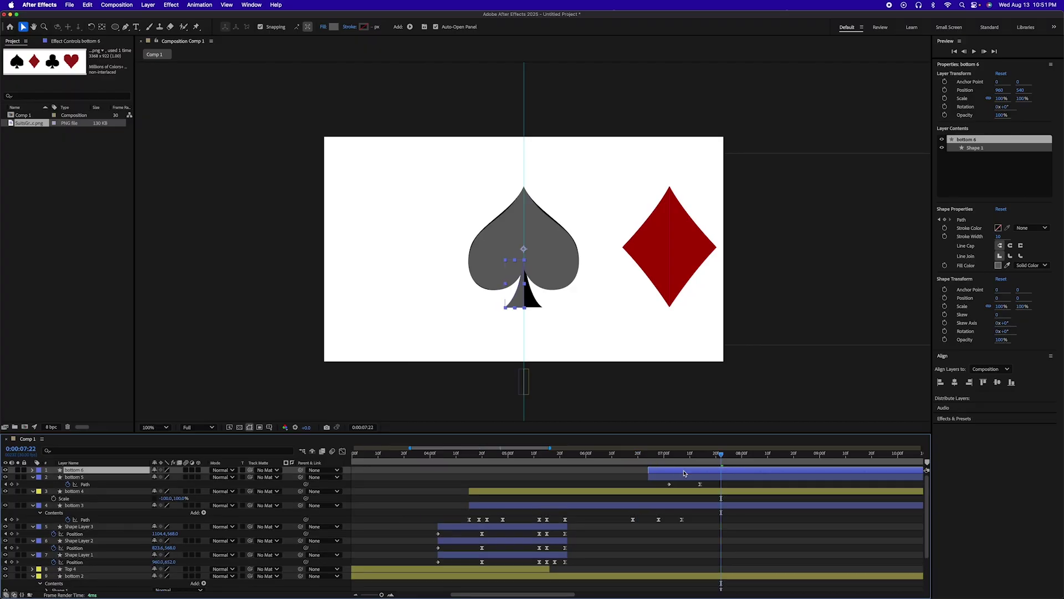
left_click(39, 473)
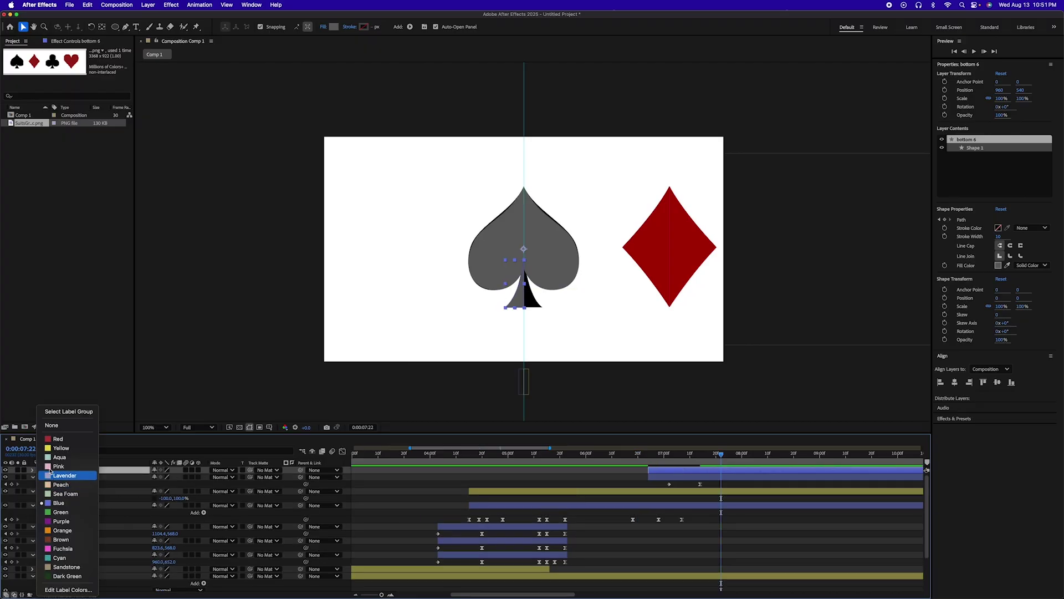
left_click(53, 447)
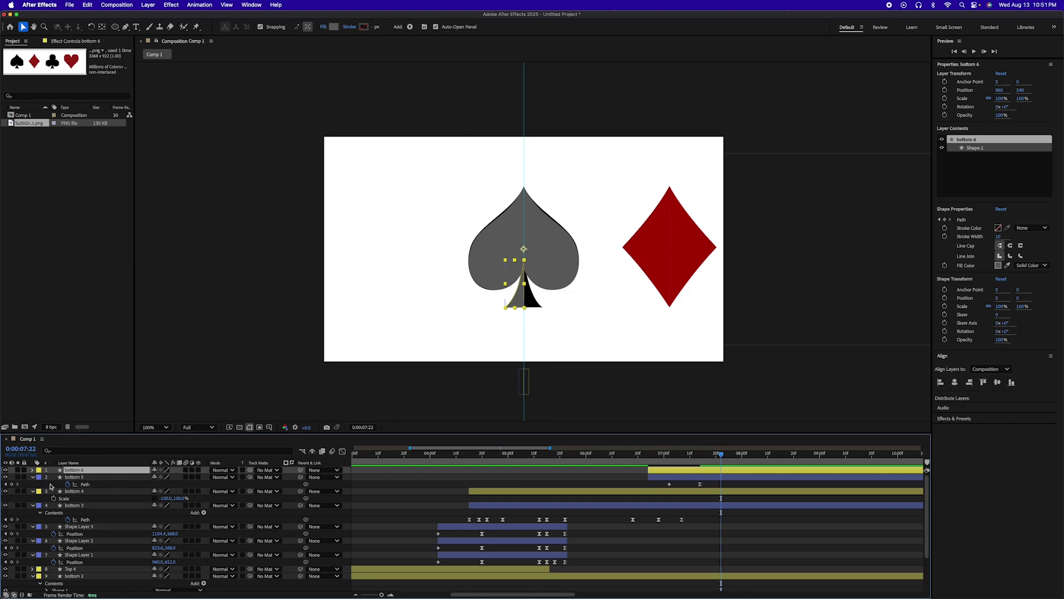
Link bottom 6's Path to bottom 5's Path with an expression and delete bottom 6's own Path keyframes
left_click(33, 470)
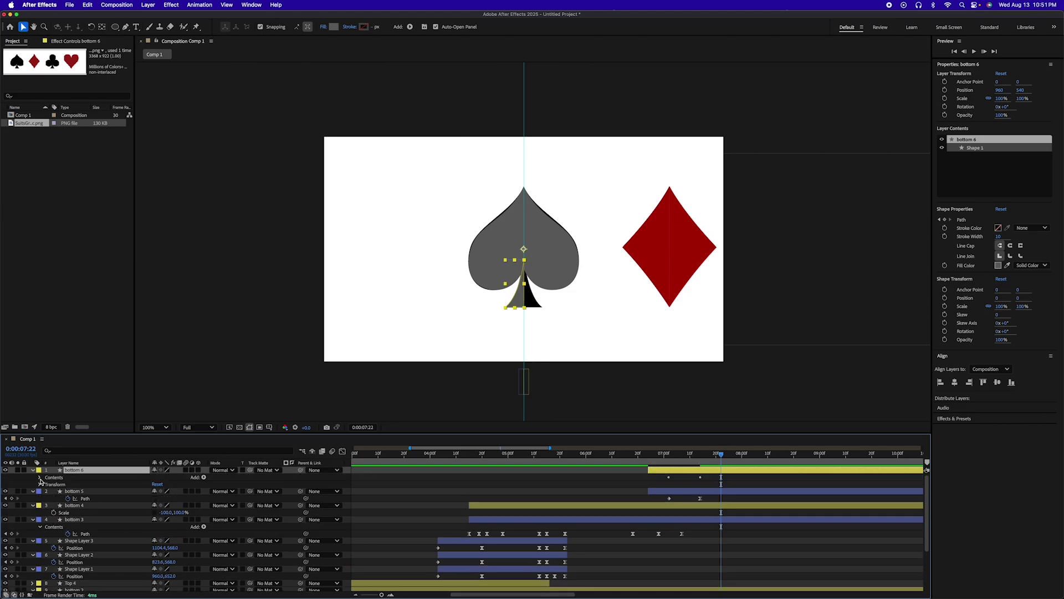
left_click(40, 478)
left_click(47, 484)
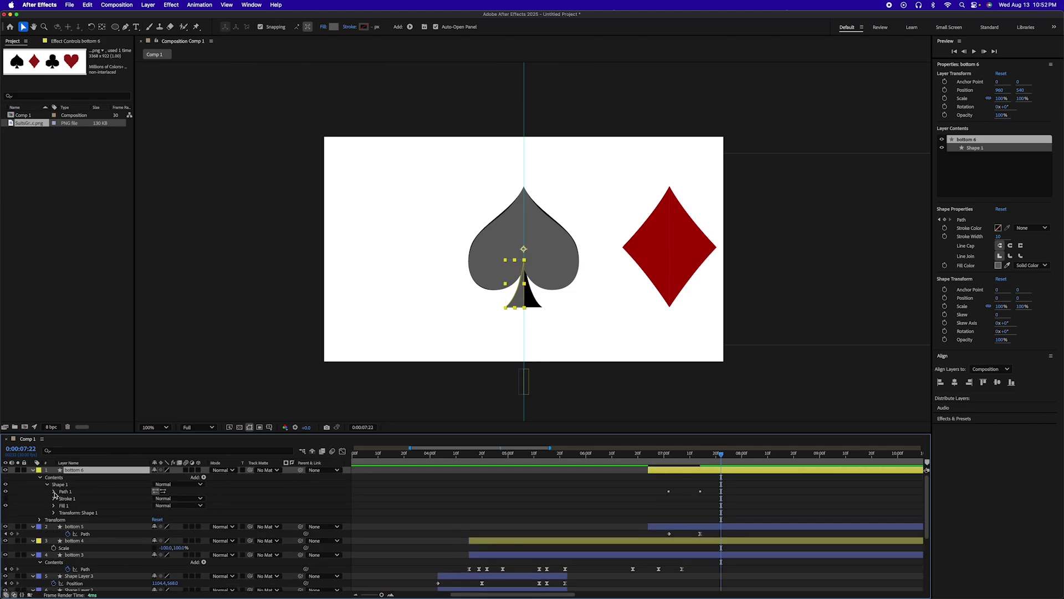
left_click(54, 492)
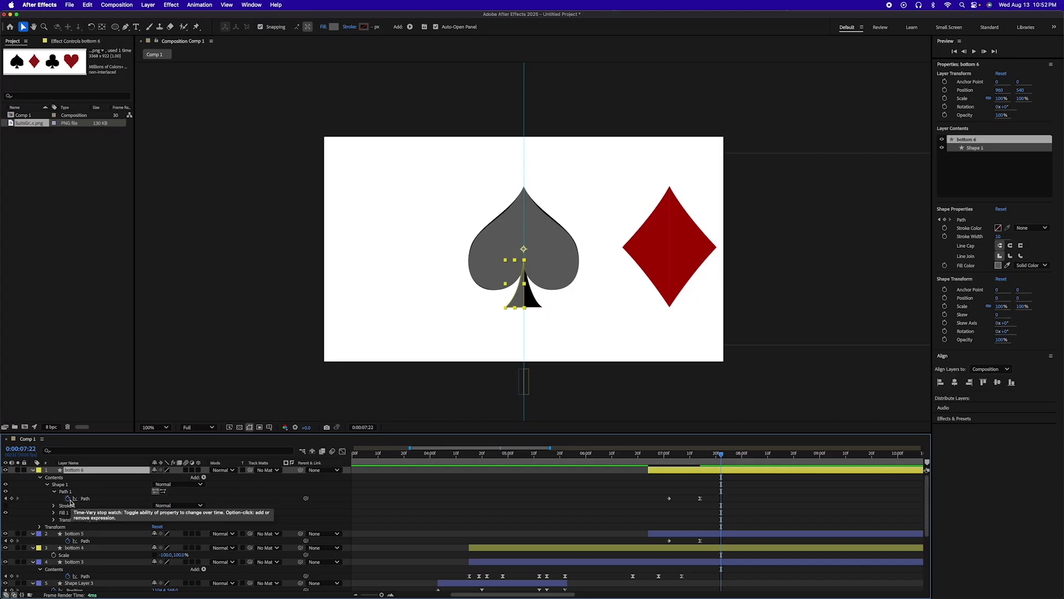
left_click(68, 498, "alt")
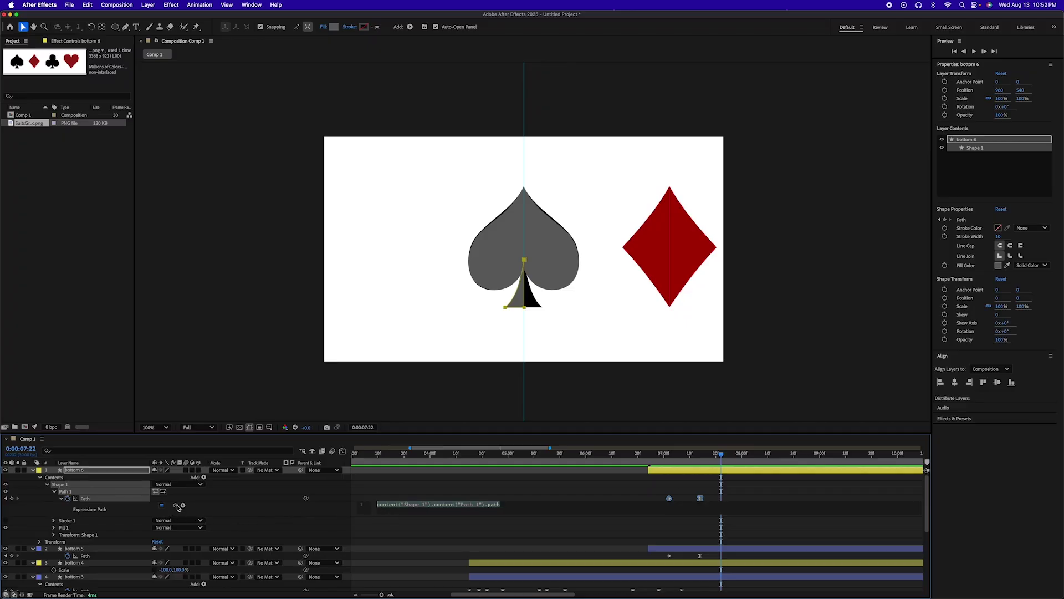
left_click_drag(177, 506, 87, 558)
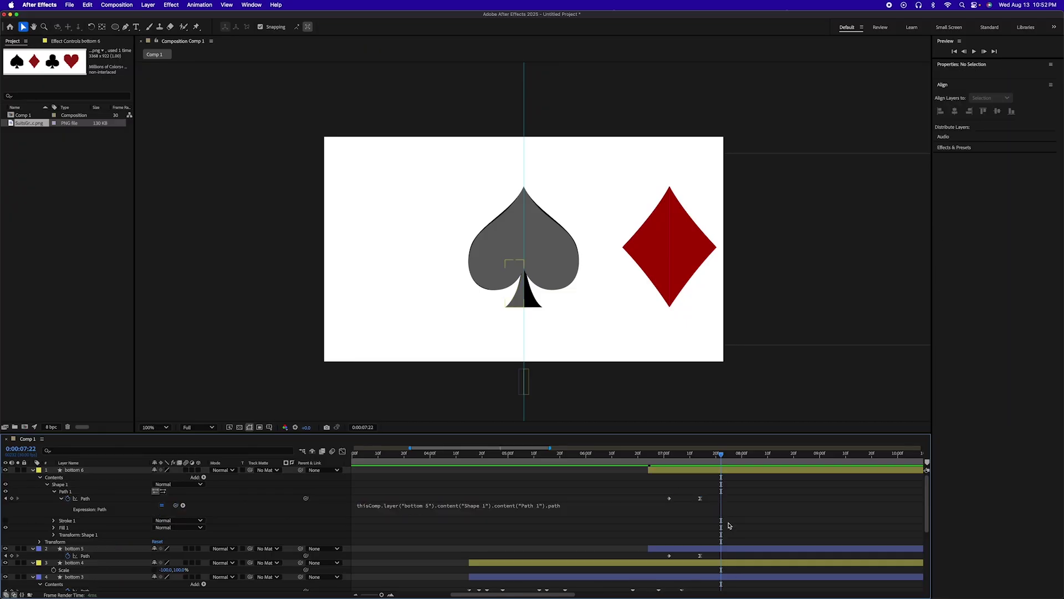
mouse_move(733, 525)
left_mouse_down()
mouse_move(655, 484)
mouse_move(730, 521)
left_mouse_up()
key("Delete")
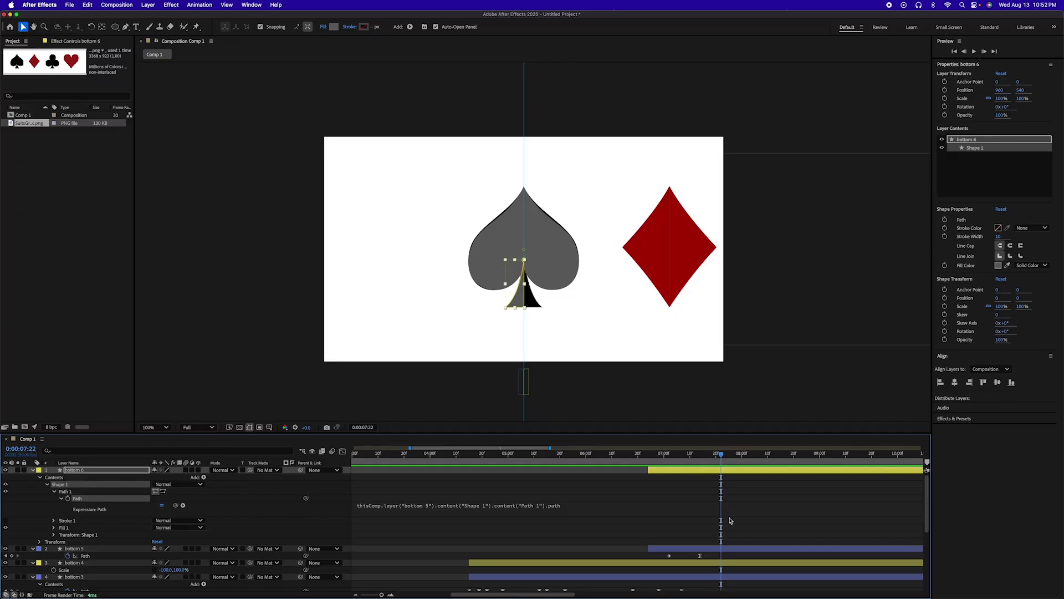
left_click(691, 505)
Mirror bottom 6 by setting its Scale to -100, 100%, and check the complete stem at 0:00:07:07
left_click(680, 471)
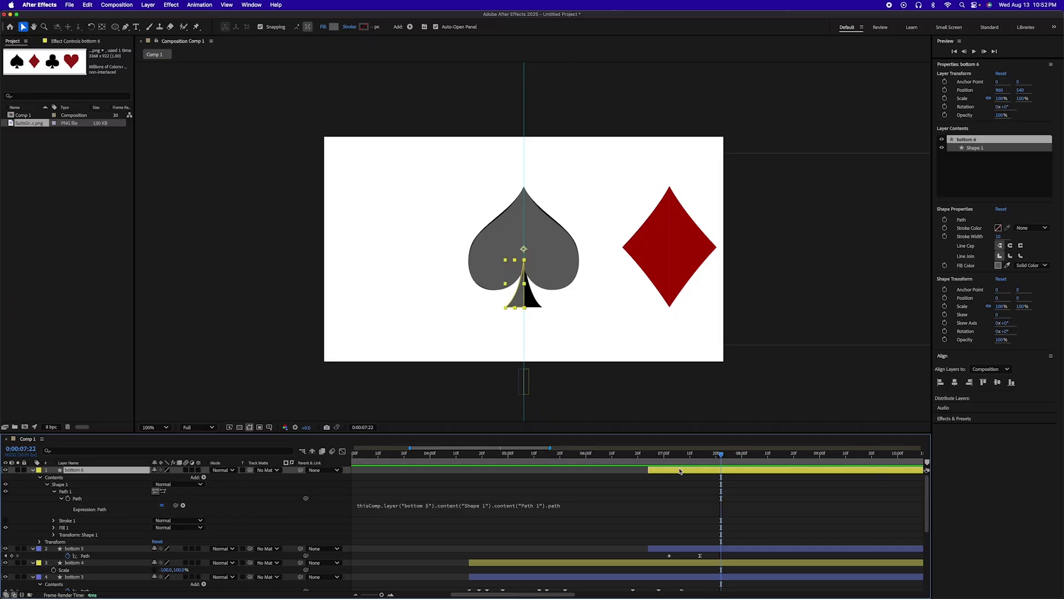
left_click(664, 454)
key("s")
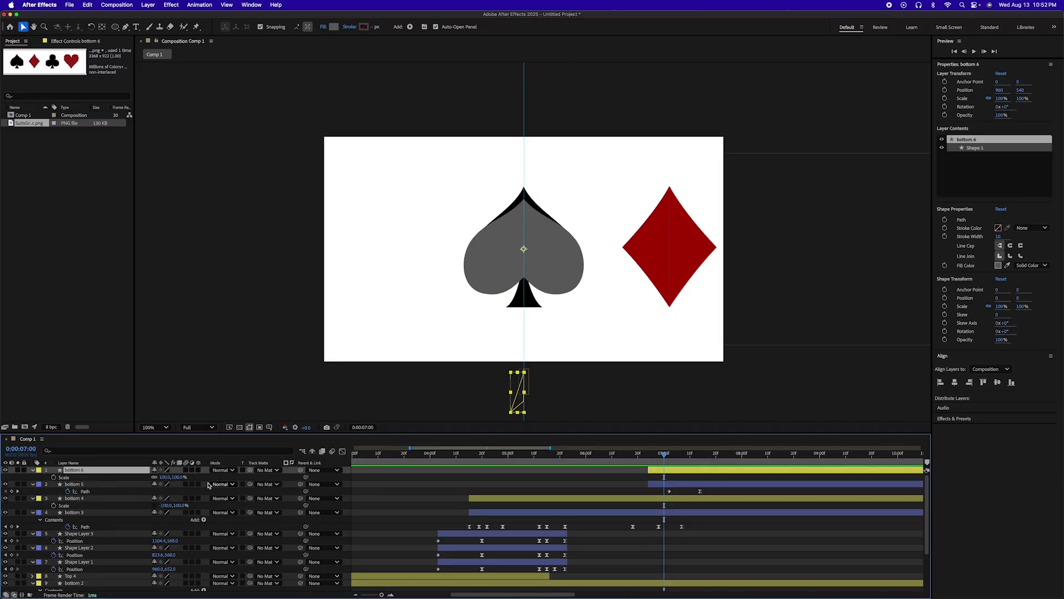
left_click(165, 477)
key("BackSpace")
type("-100")
key("Return")
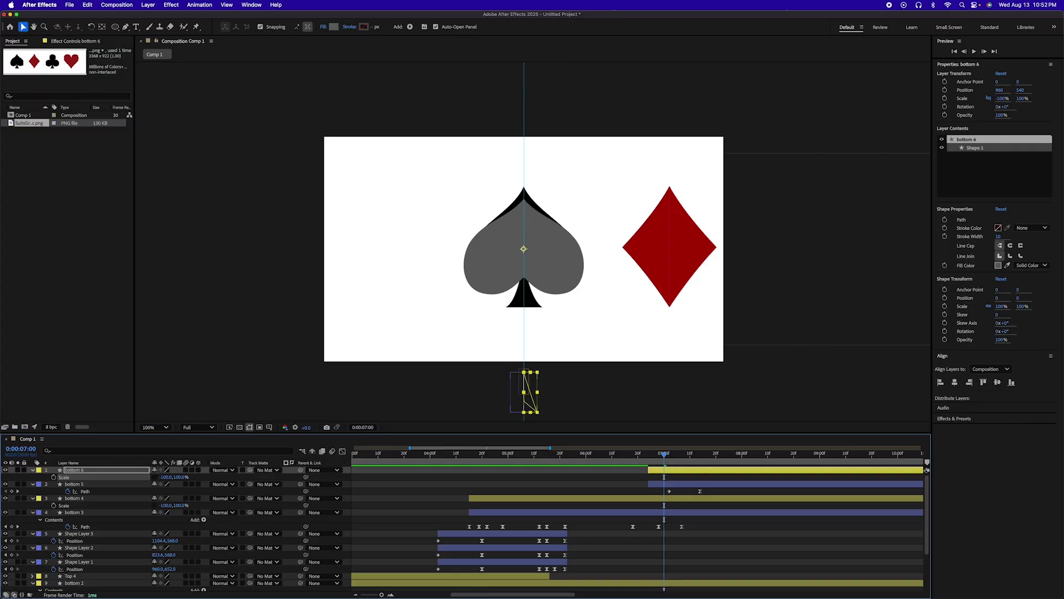
mouse_move(666, 458)
left_mouse_down()
mouse_move(708, 458)
mouse_move(682, 457)
left_mouse_up()
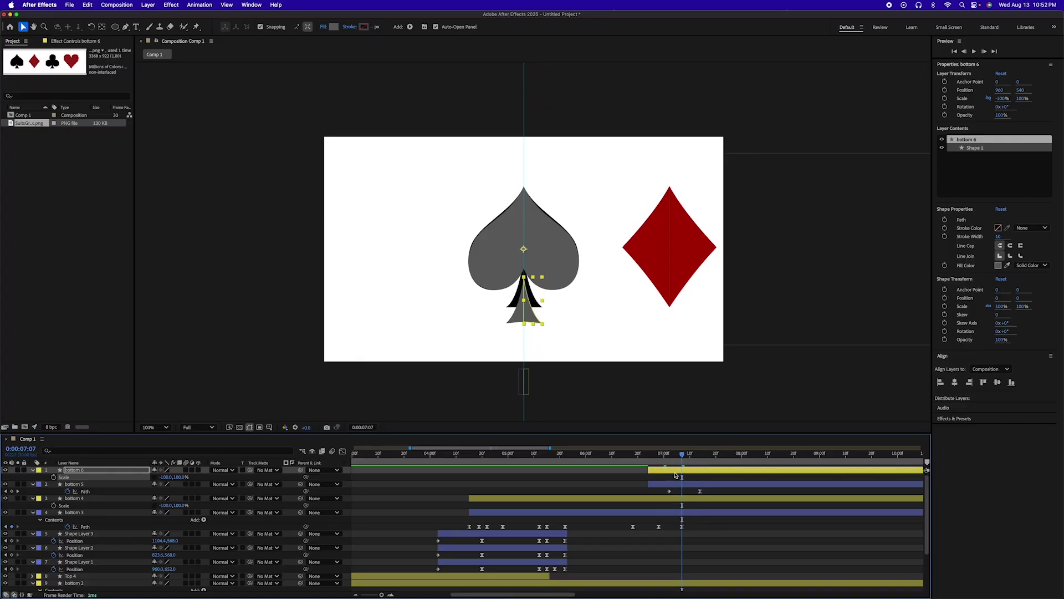
left_click(688, 488)
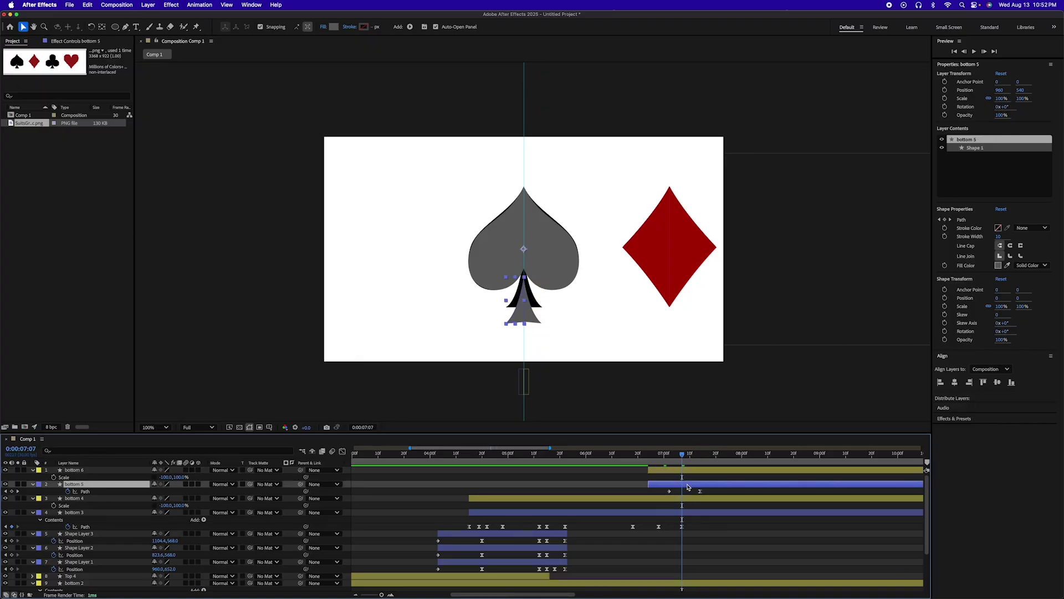
Reshape bottom 5's Path at 0:00:07:07, pulling the stem's lower outer corner down and inward into a narrow forked shape
left_click(521, 325)
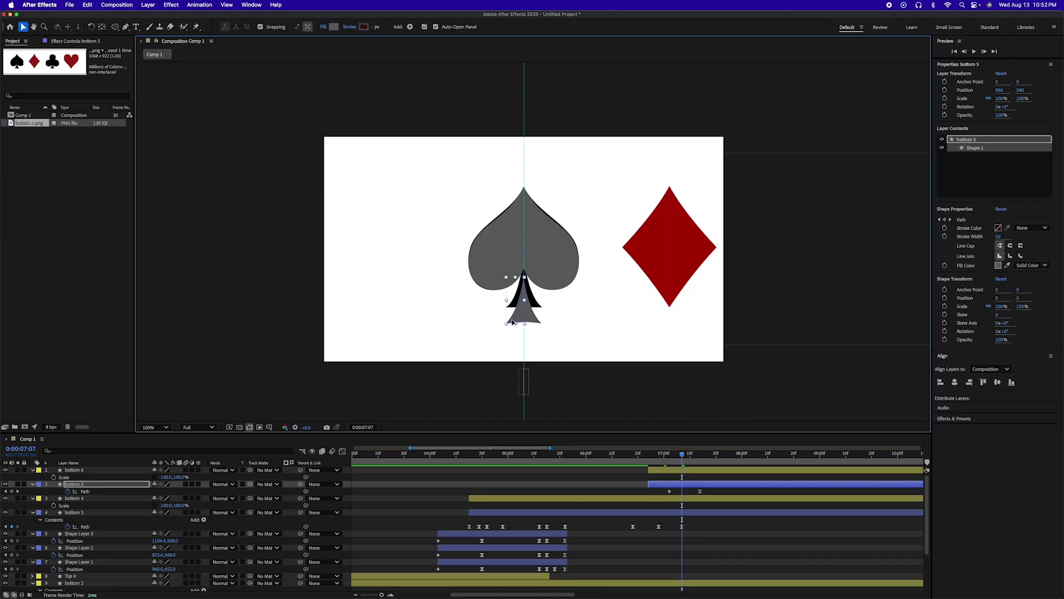
left_click(512, 321)
mouse_move(525, 323)
left_mouse_down()
mouse_move(504, 327)
mouse_move(514, 326)
left_mouse_up()
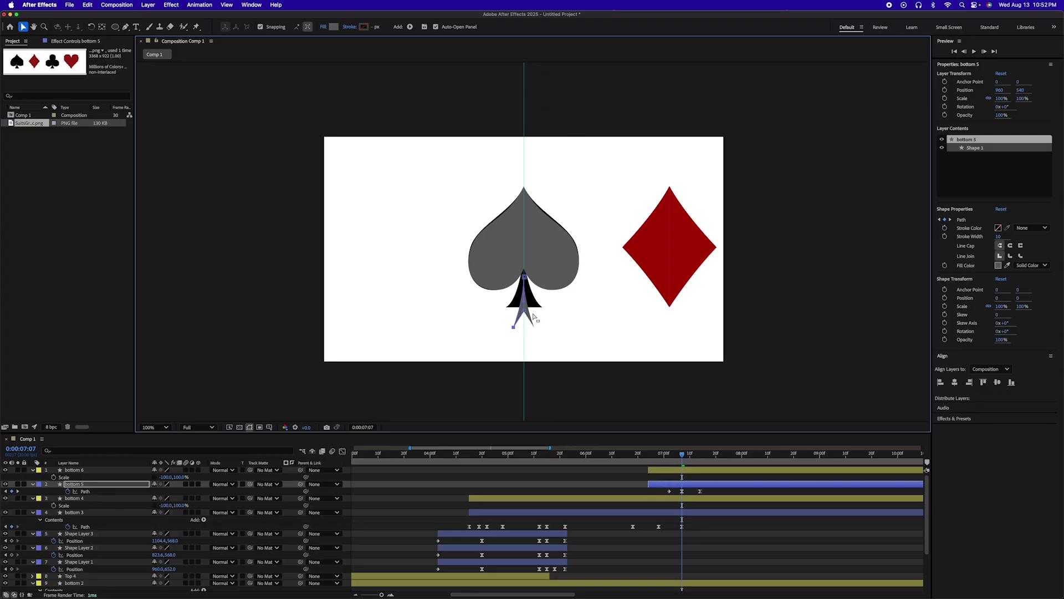
Move bottom 5's final Path keyframe to 0:00:07:21 and raise the stem's points at 0:00:07:14 as an upward overshoot
left_click_drag(657, 455, 719, 491)
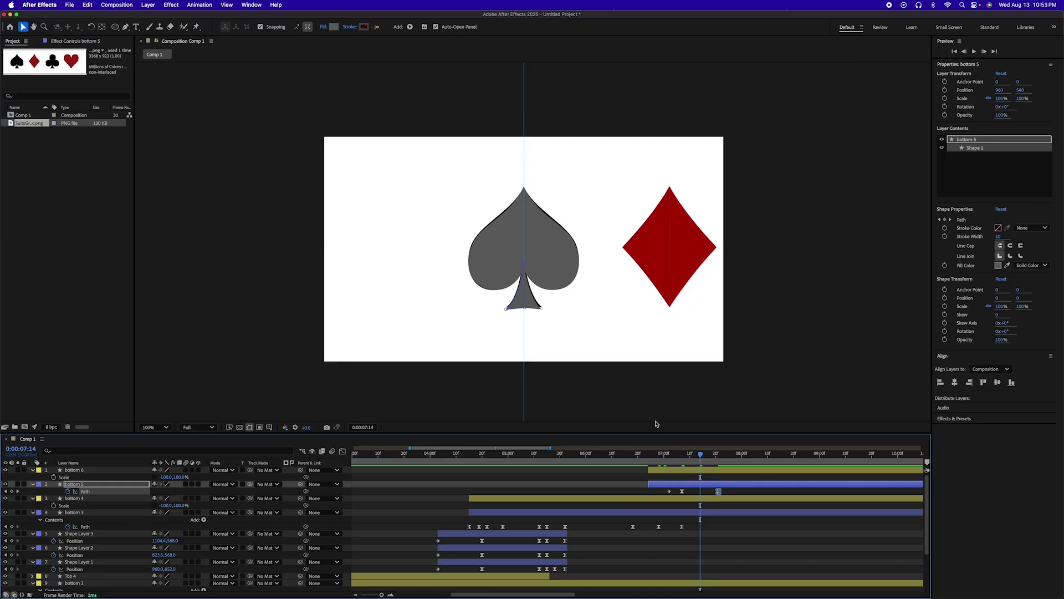
mouse_move(699, 459)
left_mouse_down()
mouse_move(670, 459)
mouse_move(702, 459)
left_mouse_up()
left_click_drag(506, 309, 525, 298)
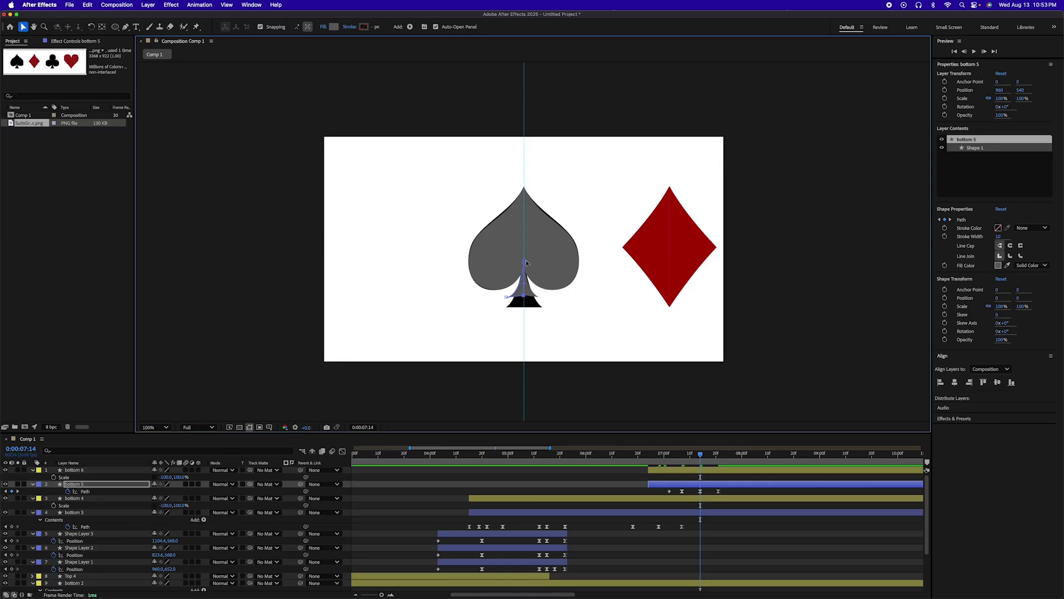
left_click_drag(527, 262, 526, 255)
left_click_drag(701, 455, 643, 453)
key("space")
key("space")
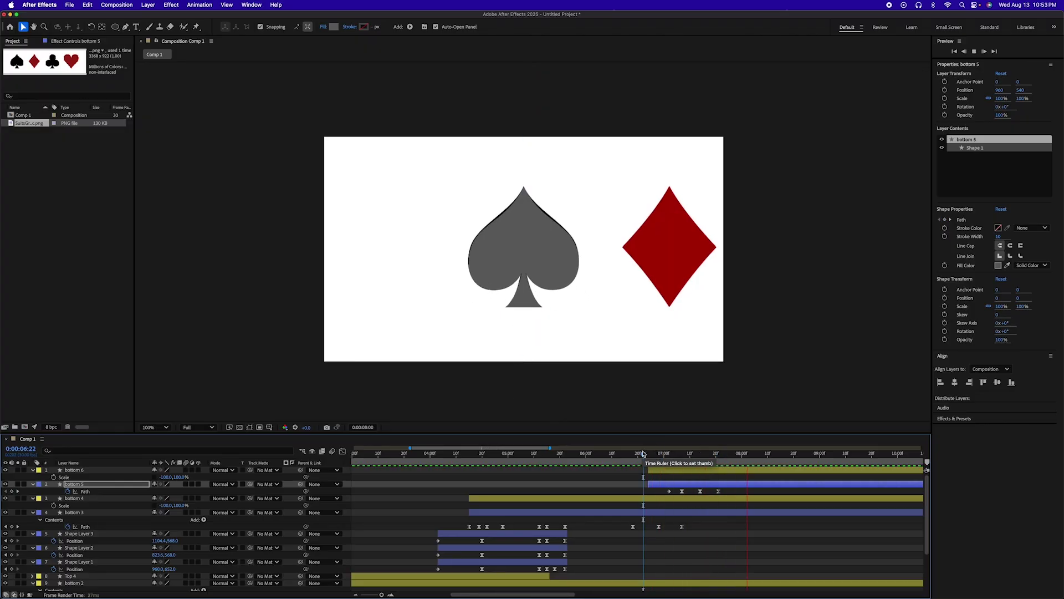
Align bottom 5's inner stem points with the centre line at 0:00:07:14 and 0:00:07:07 to close the seam between the halves
left_click_drag(670, 458, 703, 460)
key("period")
key("period")
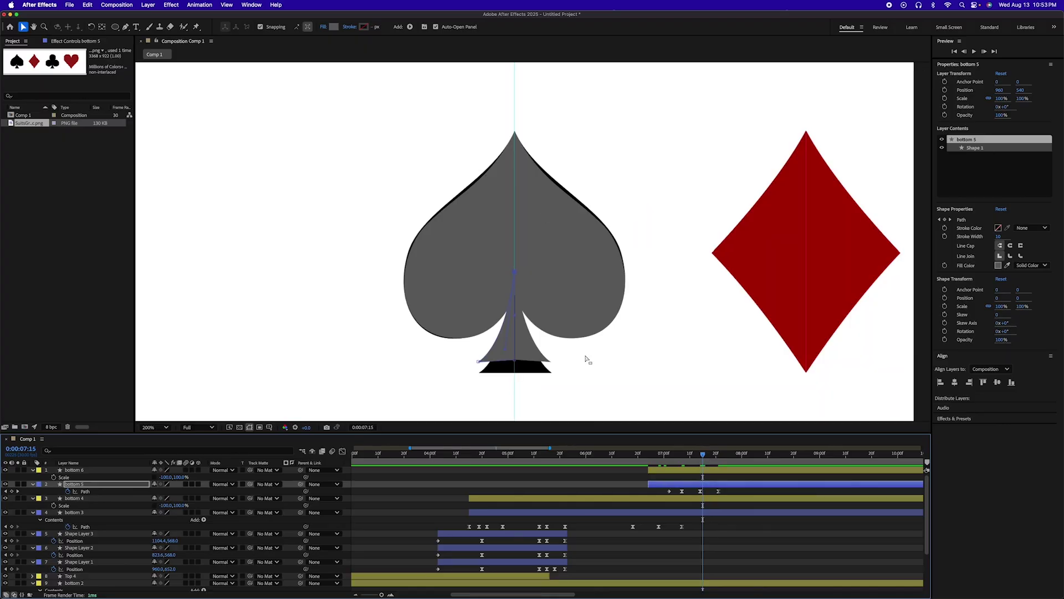
left_click_drag(551, 376, 564, 258)
key("v")
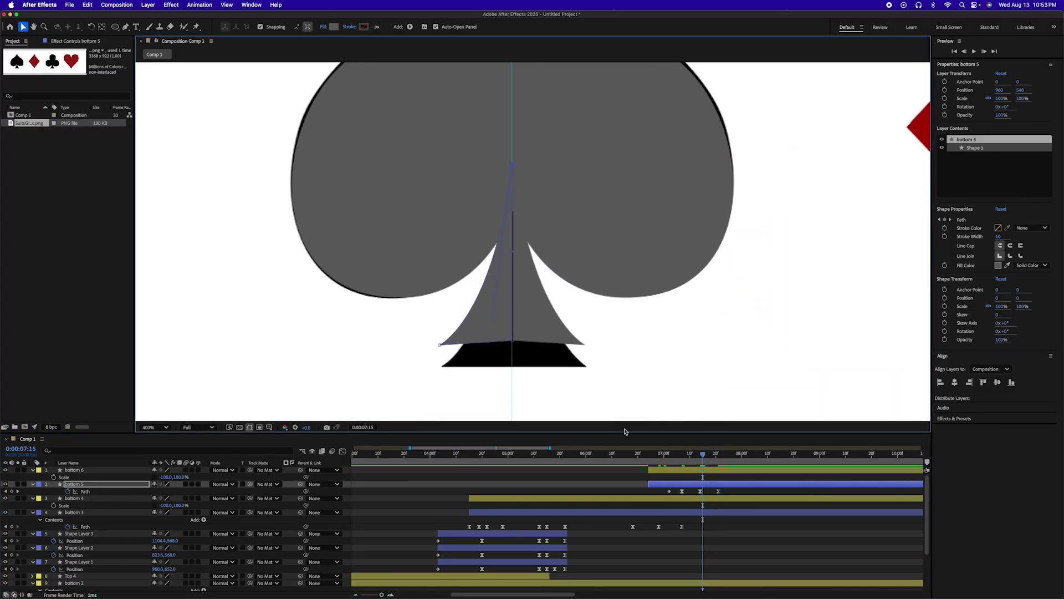
key("Page_Up")
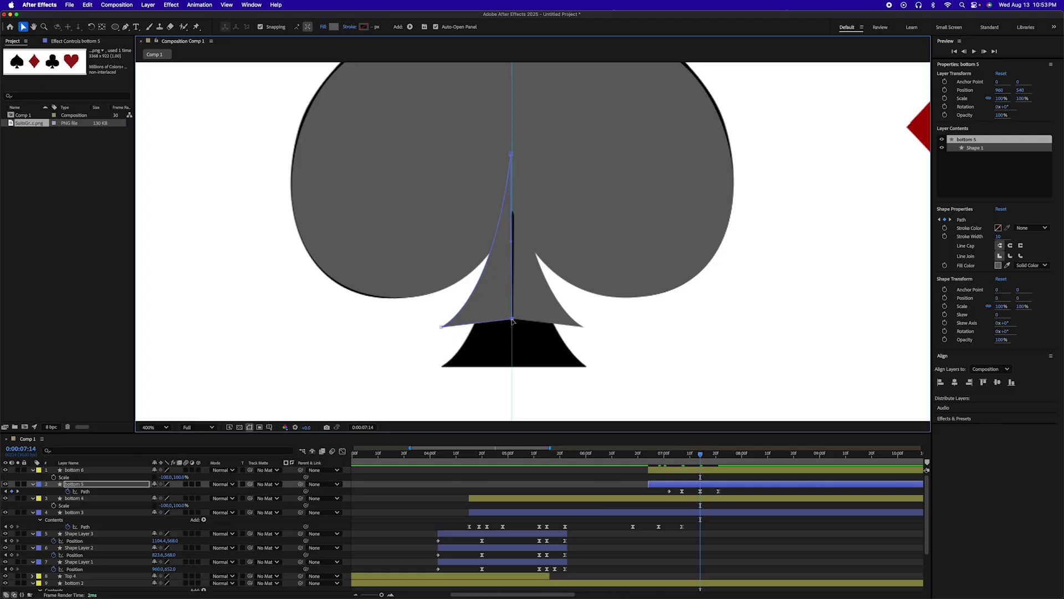
key("j")
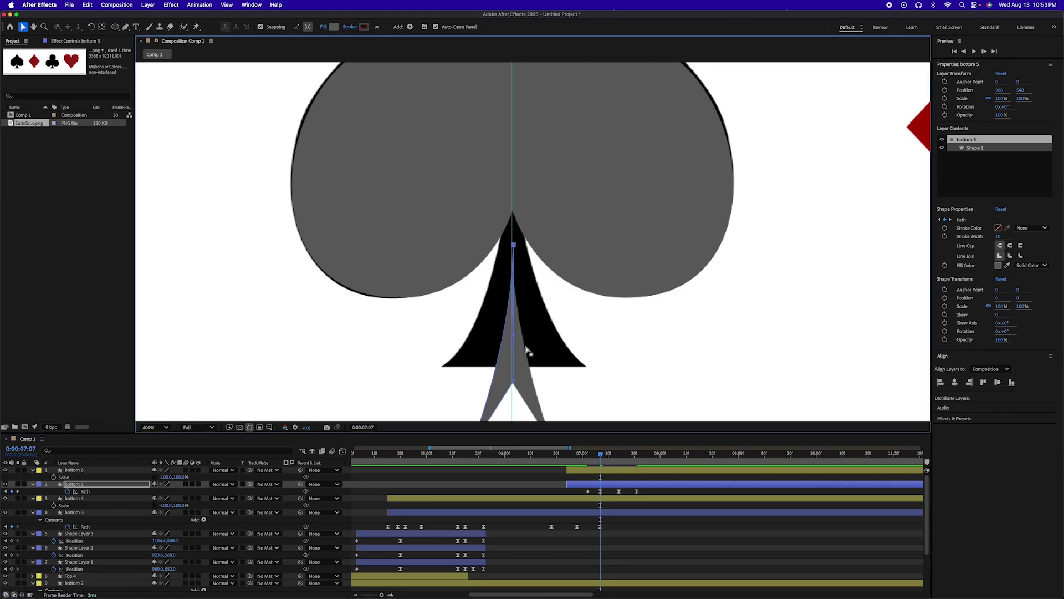
key("k")
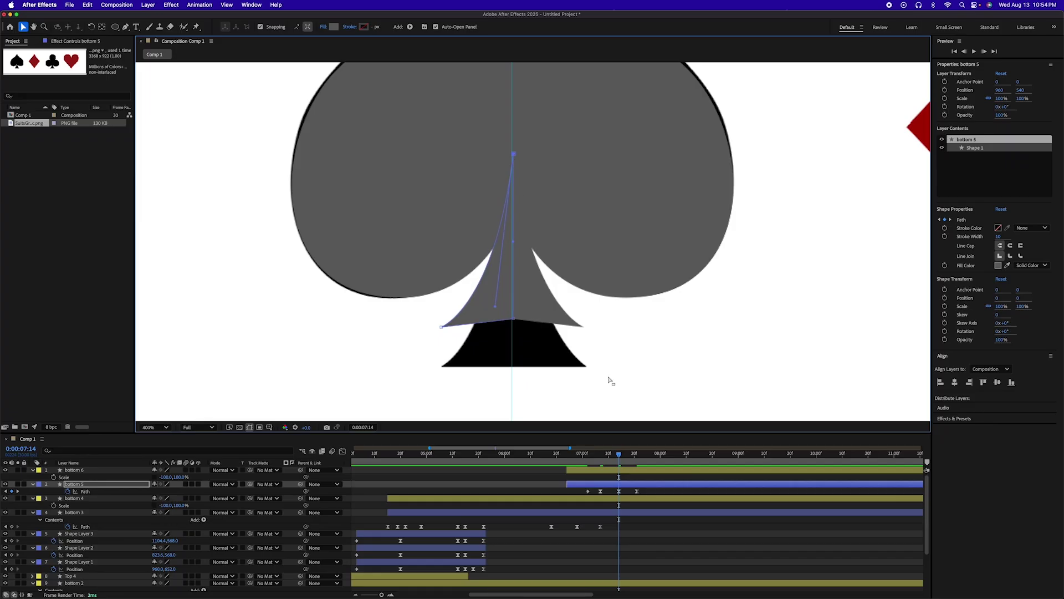
left_click_drag(619, 455, 623, 456)
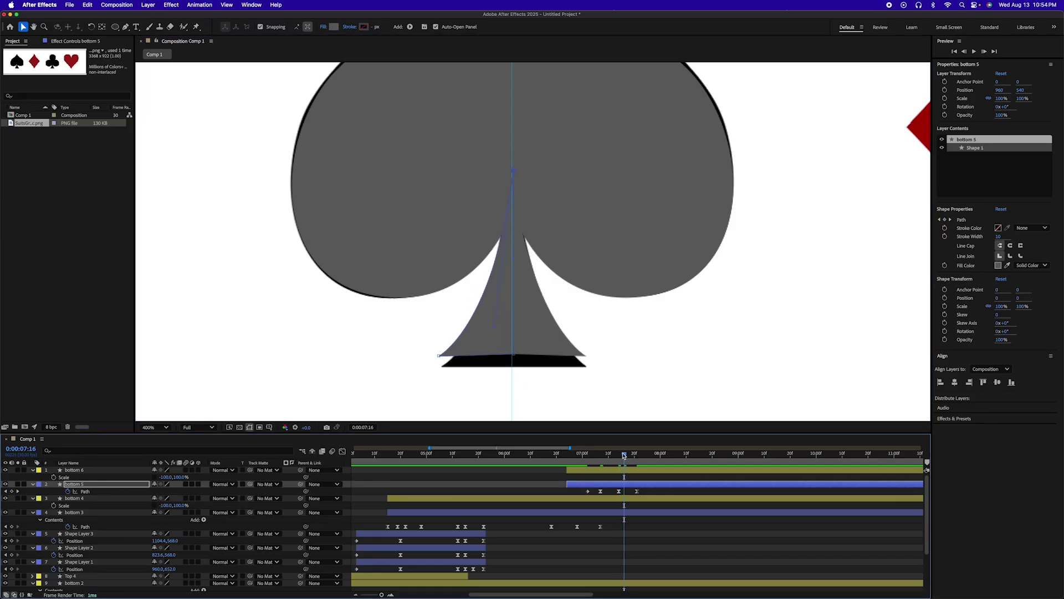
key("k")
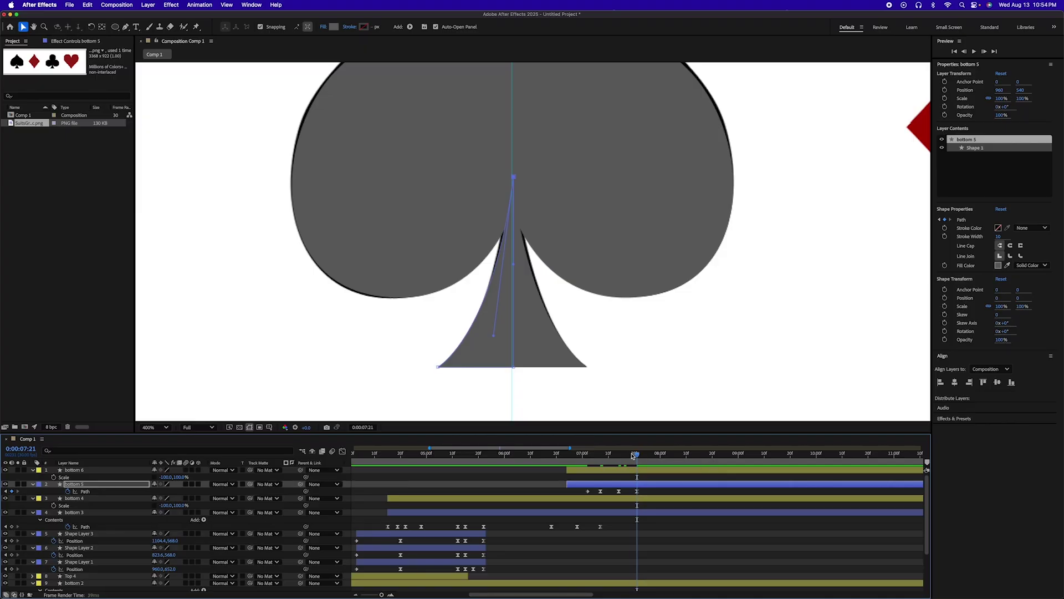
Slide bottom 5 and bottom 6 together earlier to start at about 0:00:06:14 and preview the stem's entrance
left_click_drag(623, 455, 589, 457)
key("space")
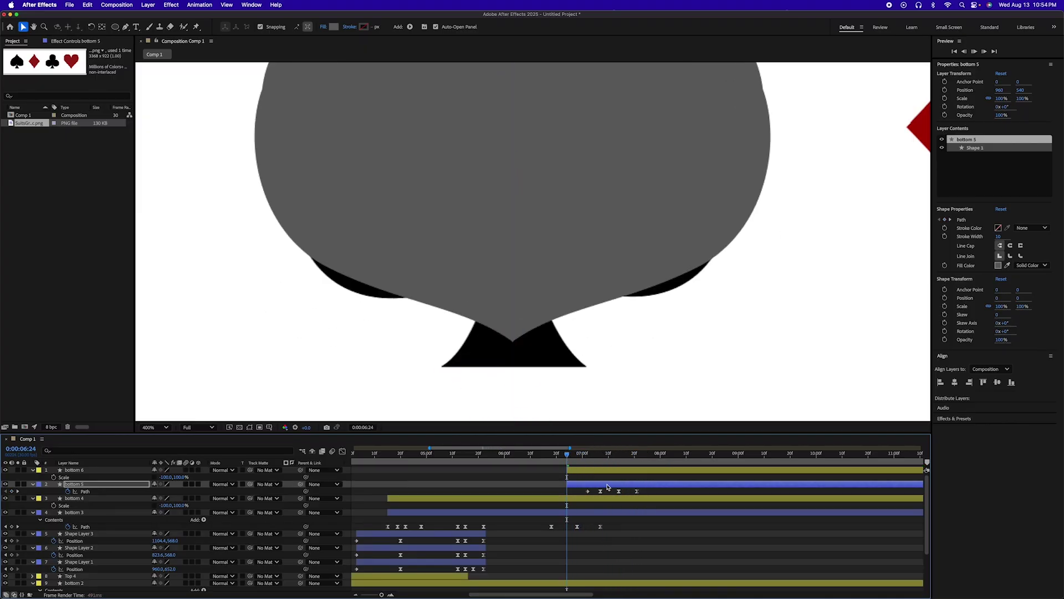
left_click(609, 487)
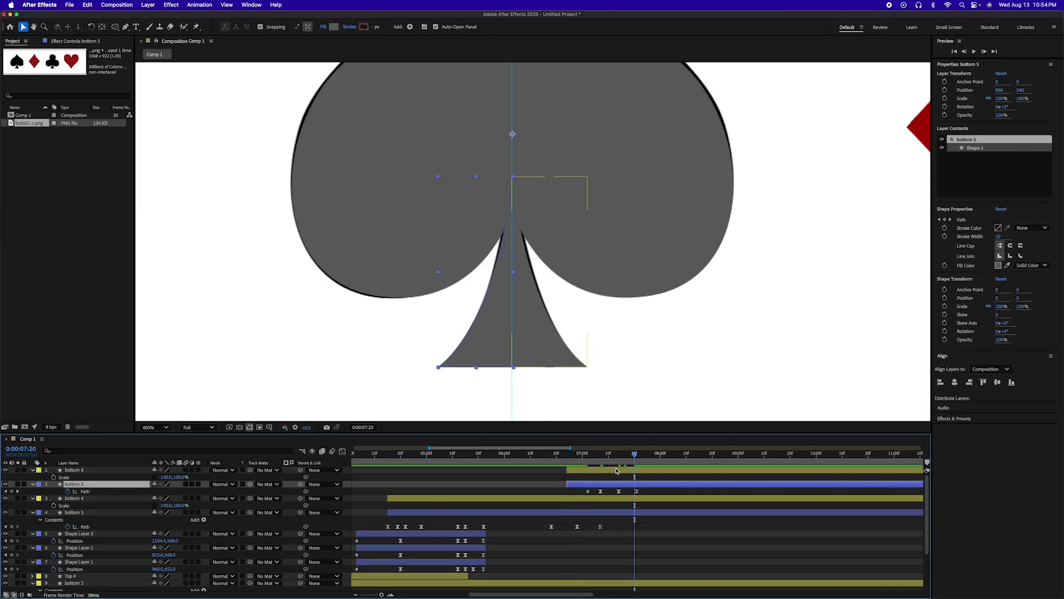
left_click(616, 472, "shift")
left_click_drag(616, 471, 591, 472)
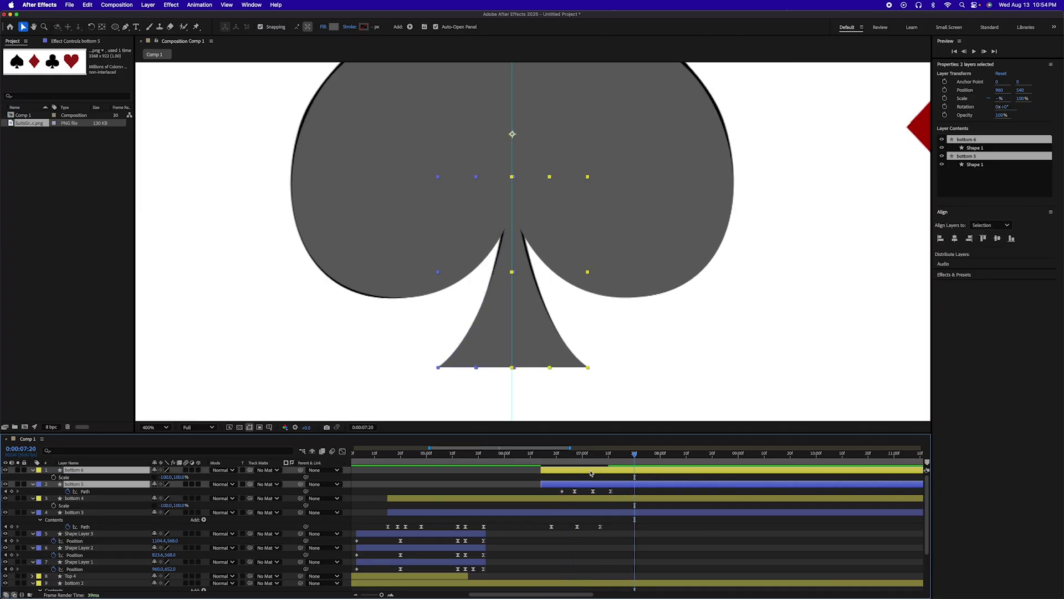
left_click(547, 455)
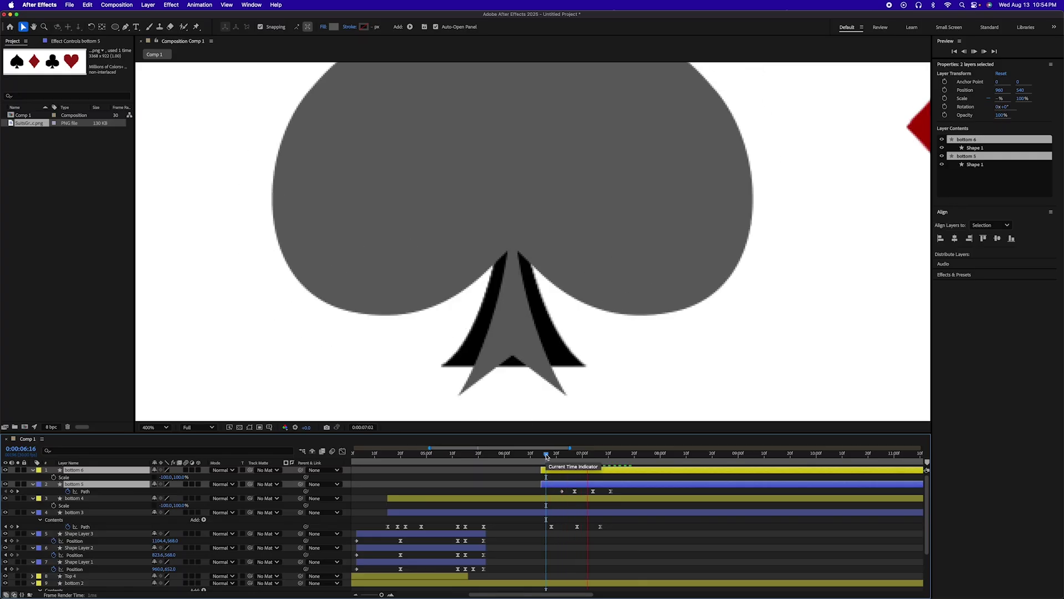
key("space")
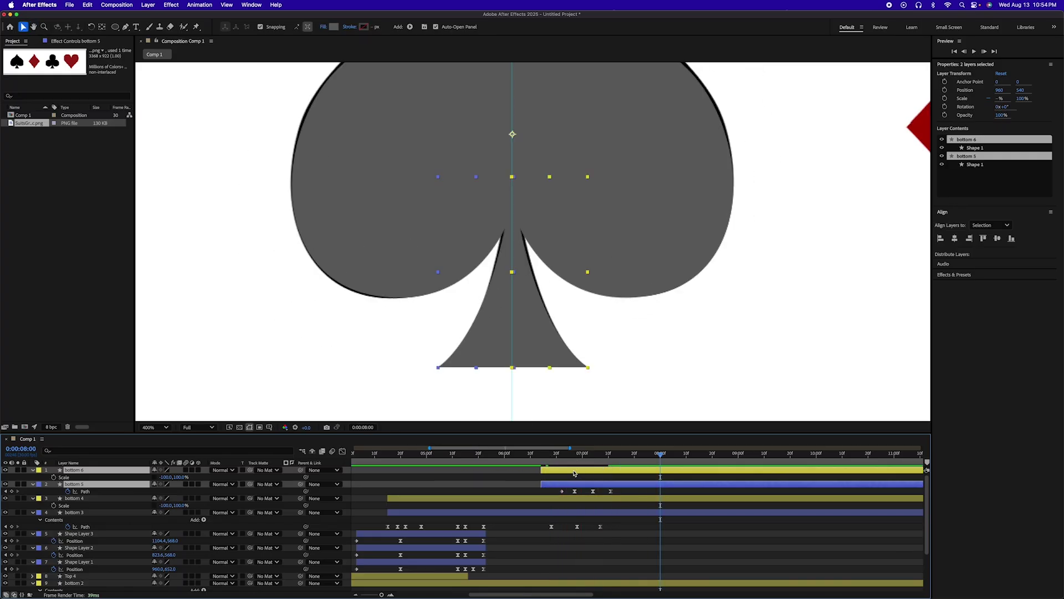
Slide bottom 5 and bottom 6 back to start at about 0:00:06:17 and preview the heart-to-spade morph in the full frame
left_click_drag(575, 473, 582, 473)
left_click(552, 455)
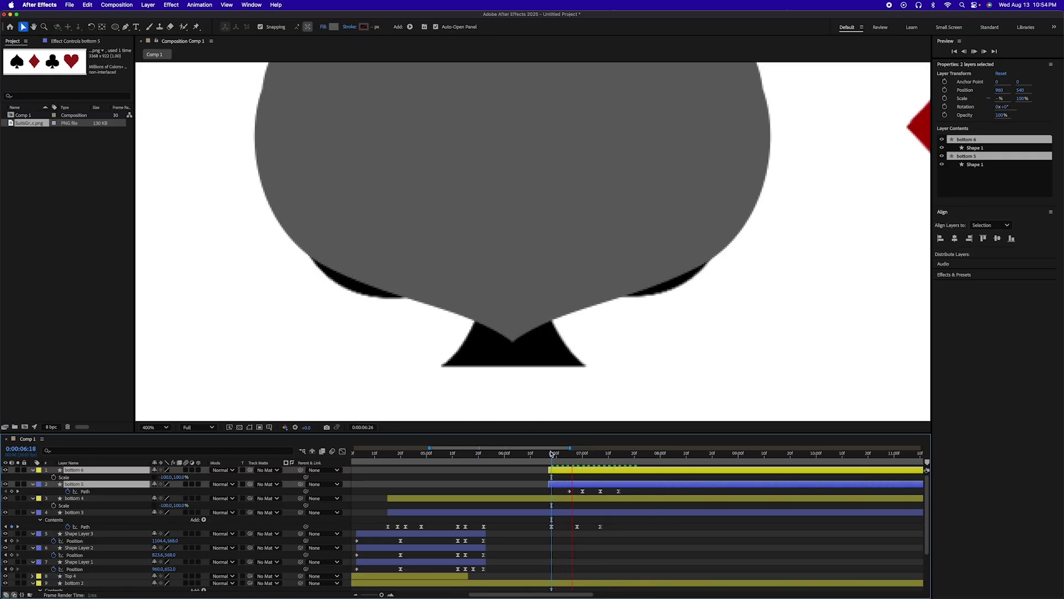
key("space")
key("space")
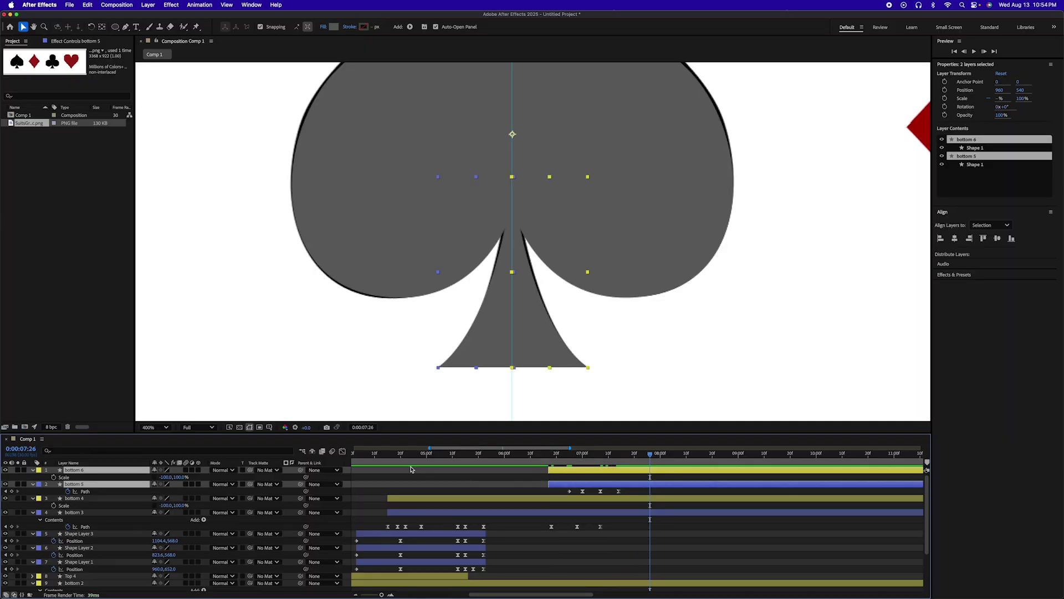
left_click(342, 452)
left_click(342, 453)
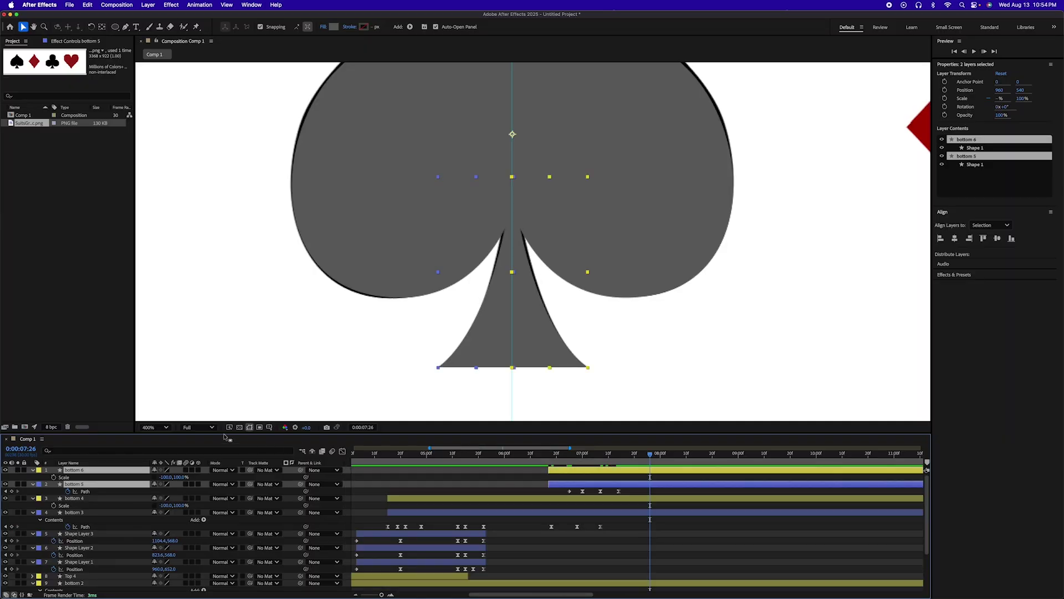
left_click(154, 427)
left_click(156, 261)
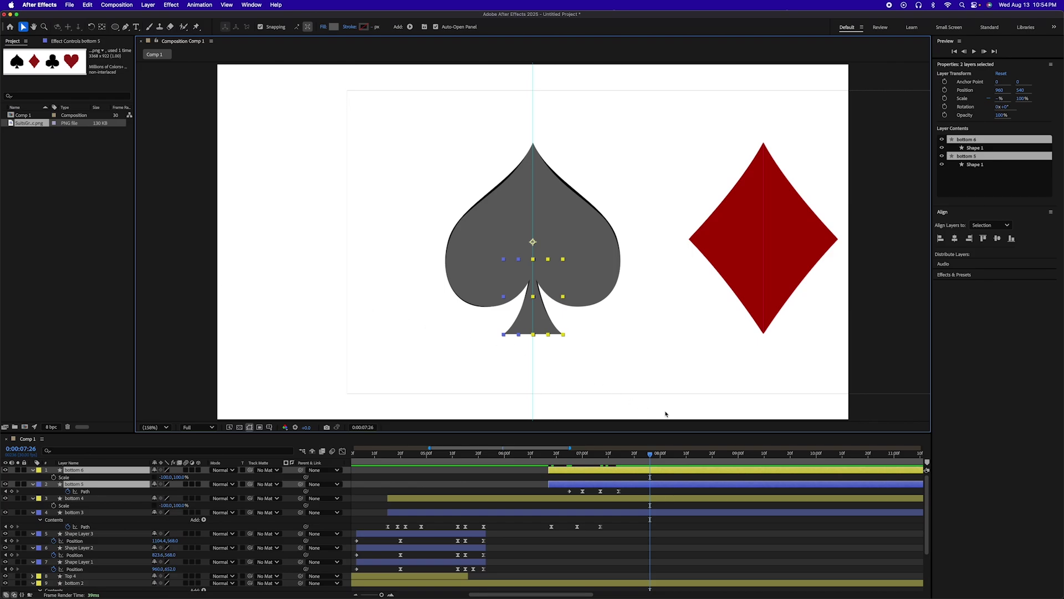
left_click_drag(652, 462, 528, 454)
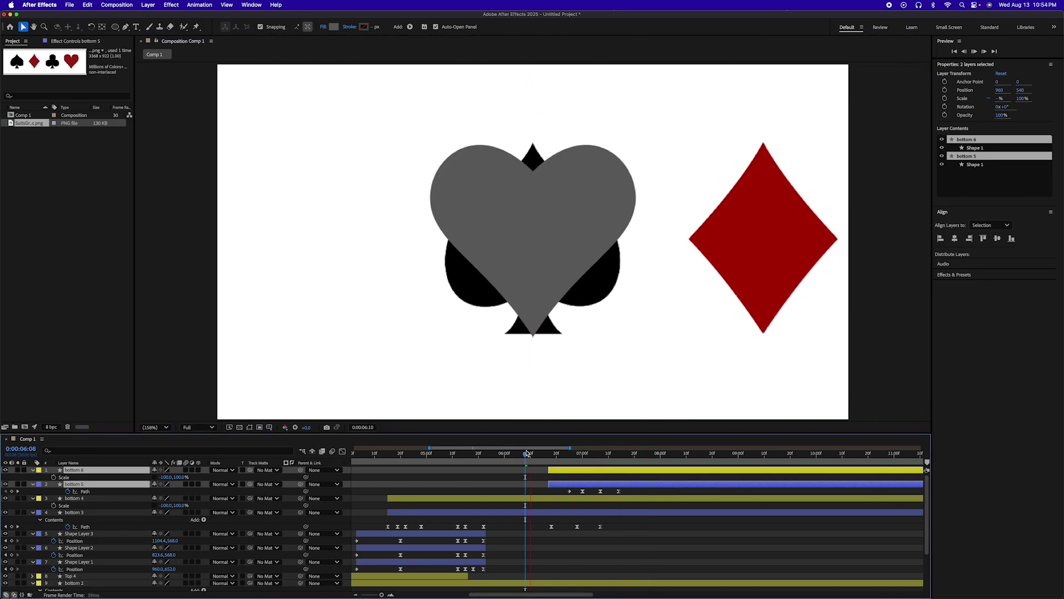
key("space")
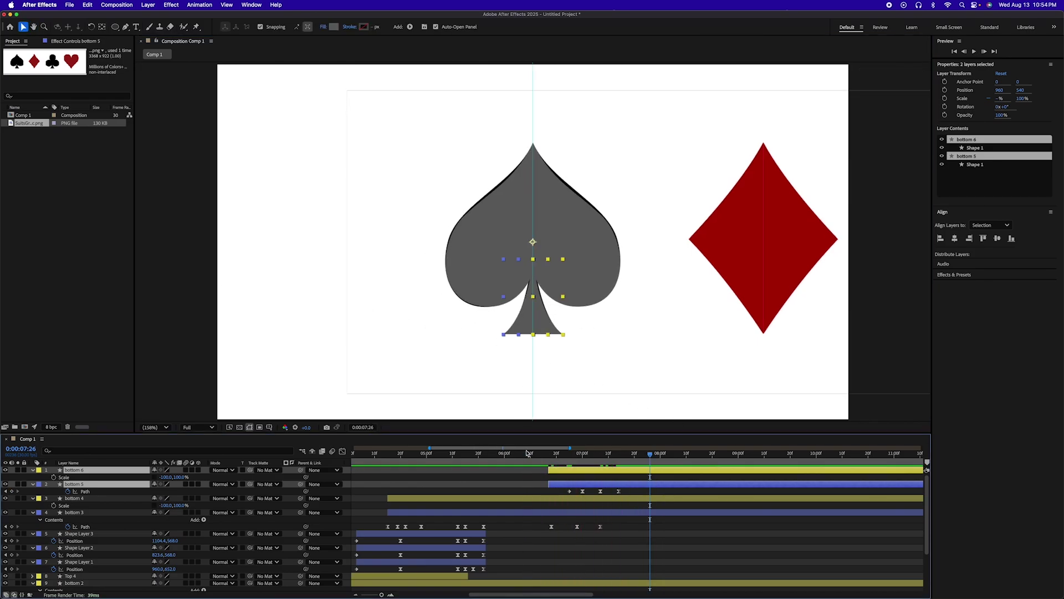
End the work area at 0:00:09:00 and play back the suit morph sequence
key("minus")
key("minus")
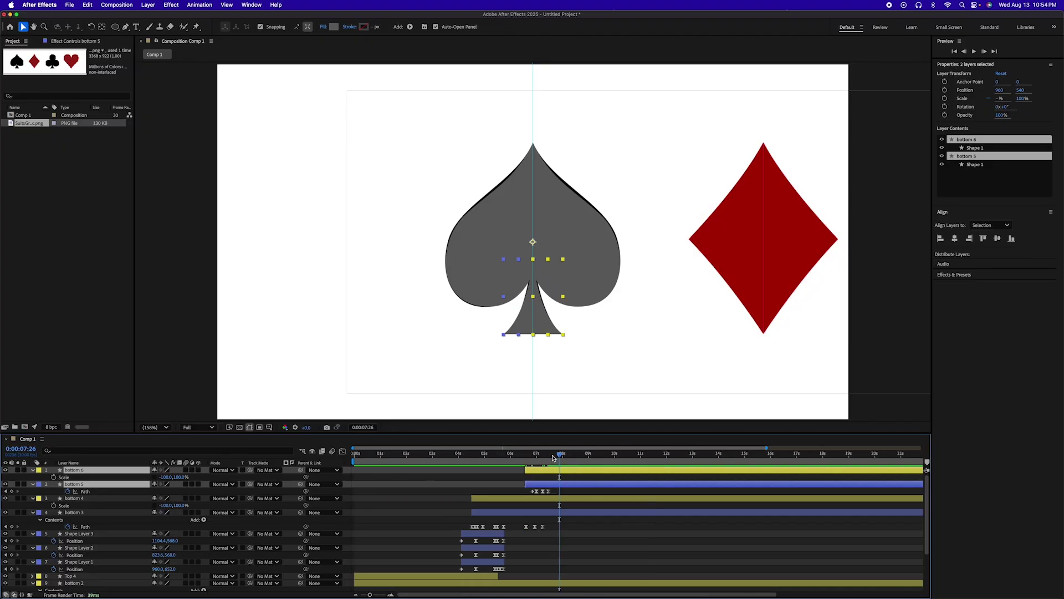
left_click_drag(561, 456, 591, 456)
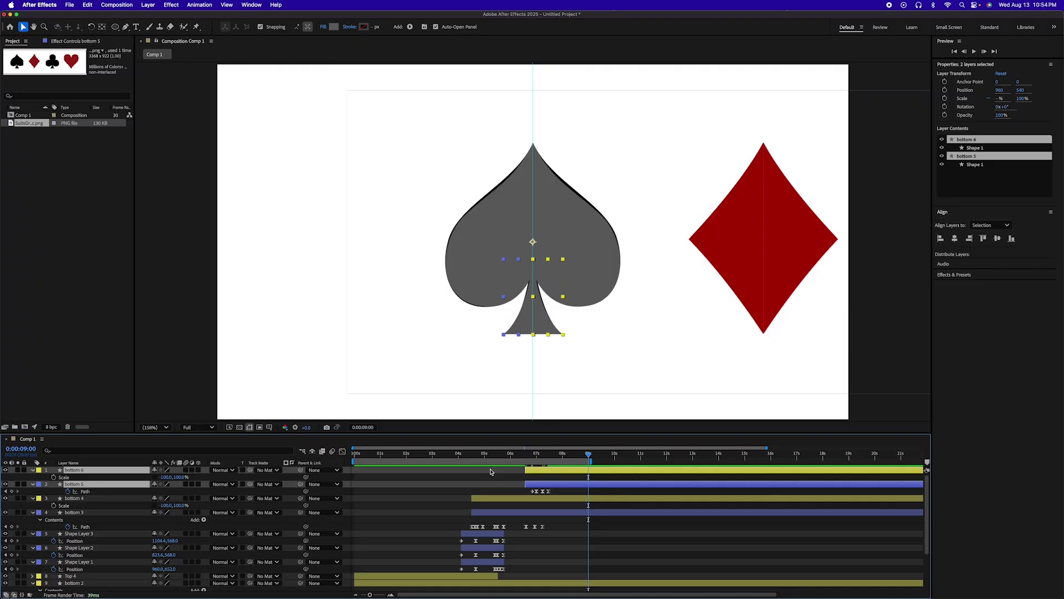
key("space")
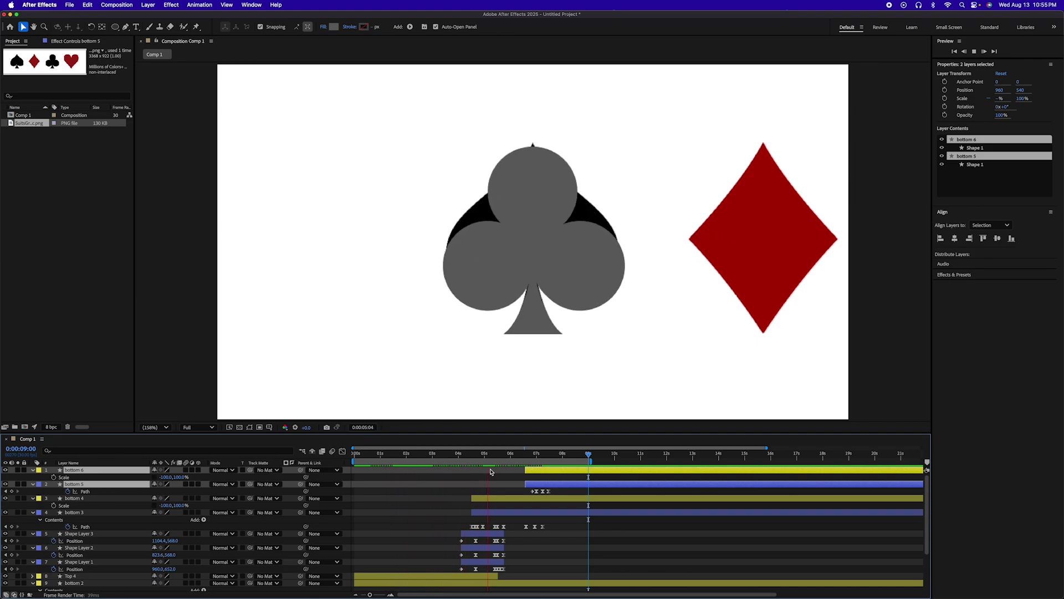
key("space")
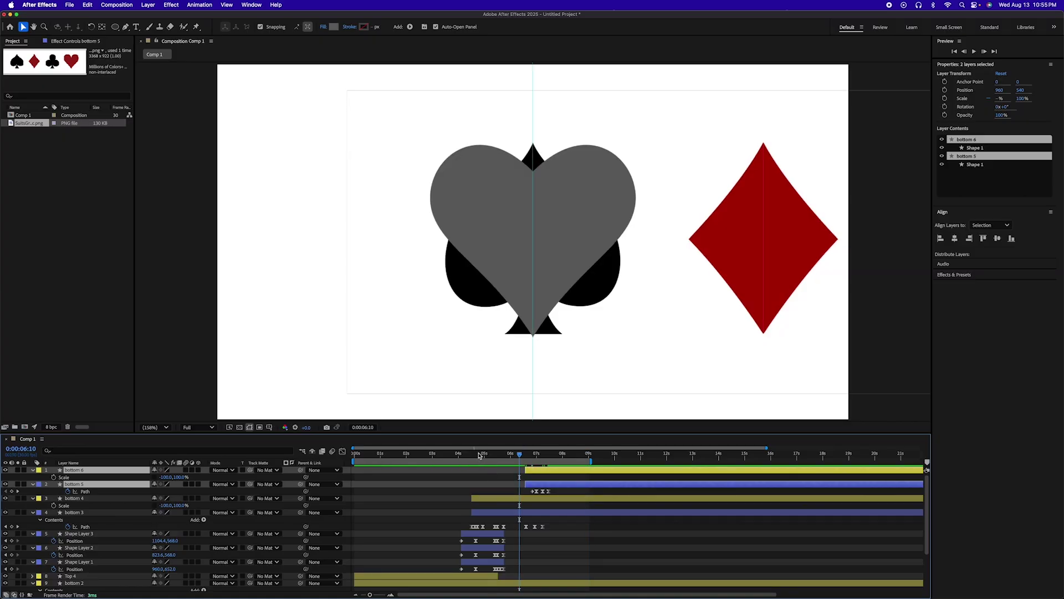
Shift bottom 3's first four Path keyframes about three frames earlier and start bottom 3 and bottom 4 at about 0:00:04:12
mouse_move(480, 456)
left_mouse_down()
mouse_move(460, 455)
mouse_move(478, 456)
left_mouse_up()
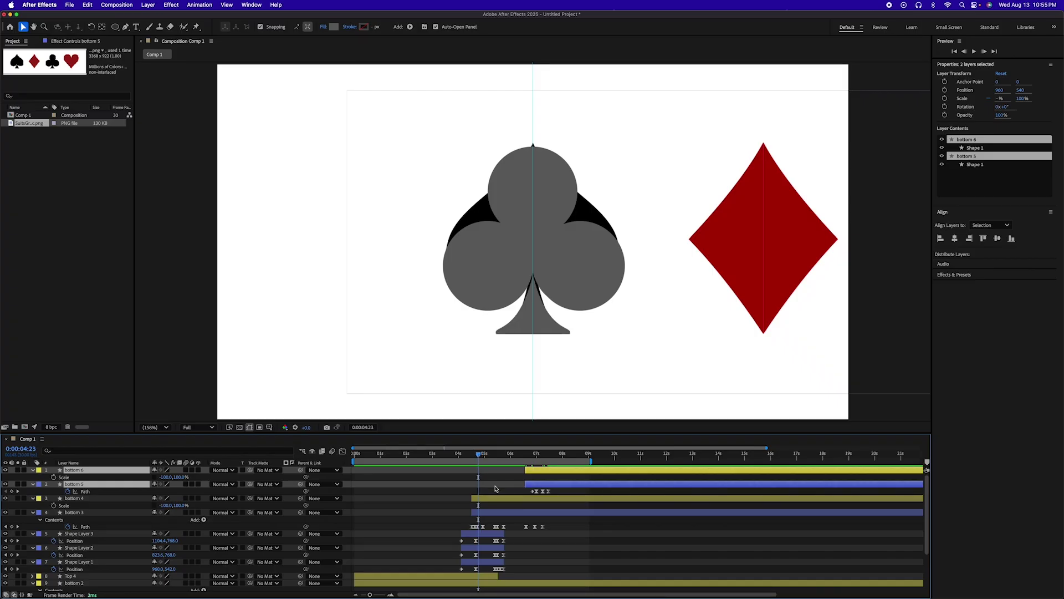
key("equal")
left_click_drag(443, 522, 486, 530)
left_click(460, 501, "shift")
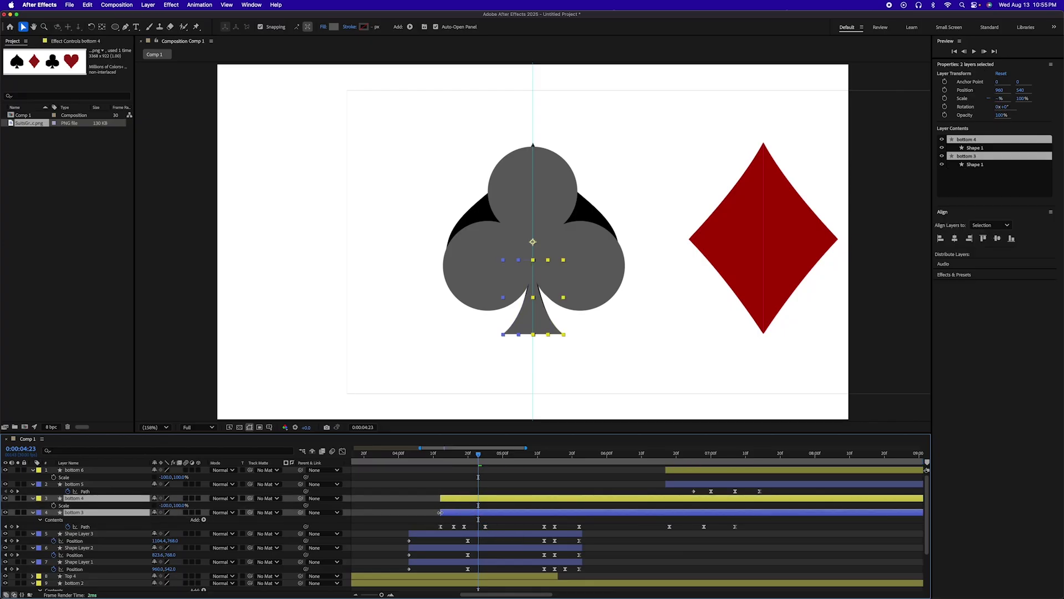
Preview the club's stem entrance and the change into the heart from about 0:00:04:00
left_click_drag(438, 455, 377, 455)
key("space")
key("space")
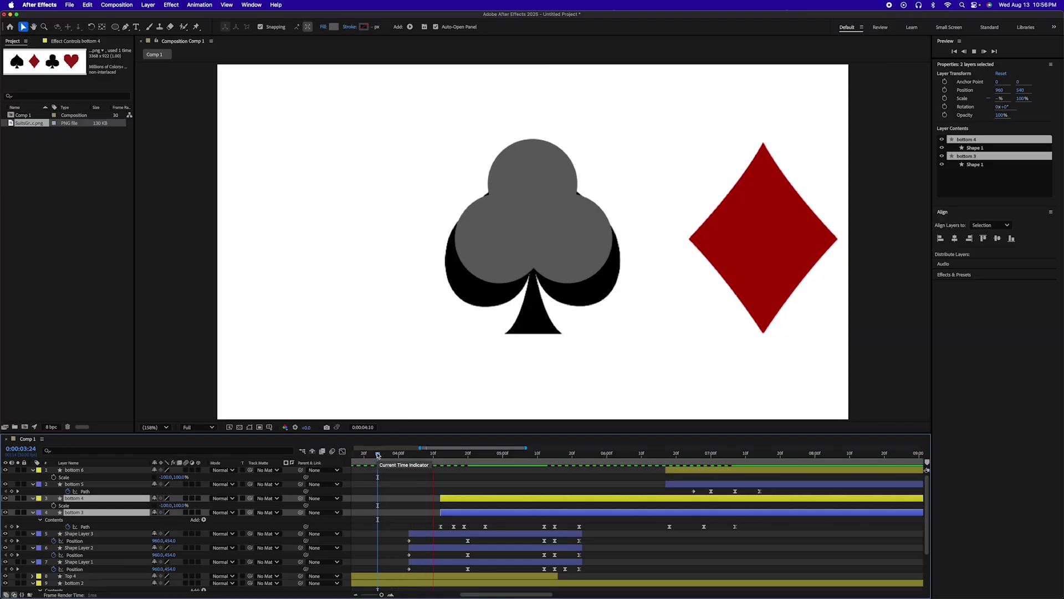
key("space")
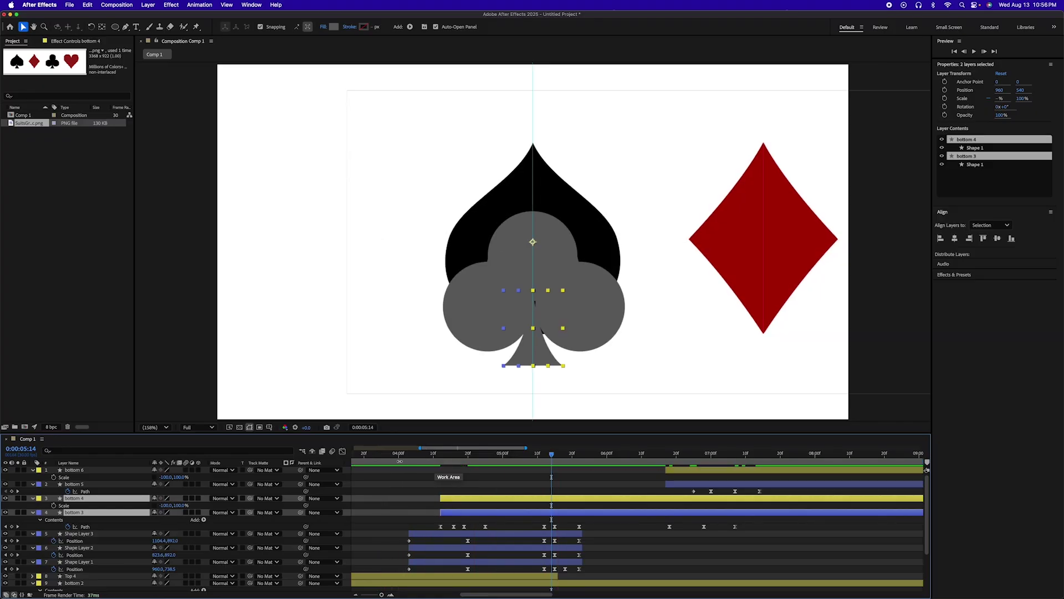
left_click(398, 455)
key("space")
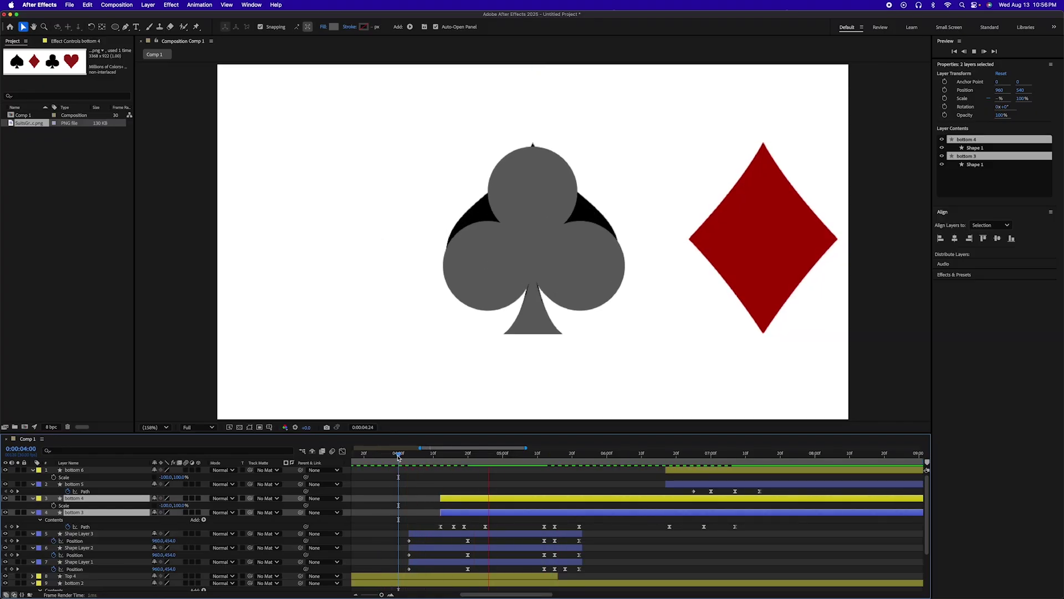
key("space")
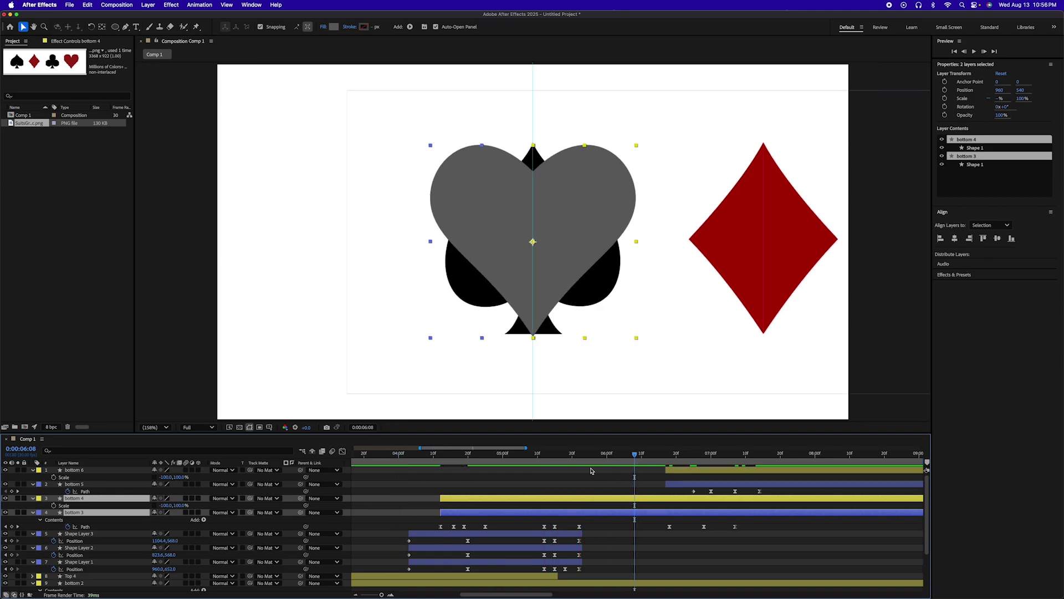
Shift the club-to-heart Path keyframes of bottom 3 and Position keyframes of Shape Layers 1–3 about four frames later
left_click_drag(635, 455, 534, 458)
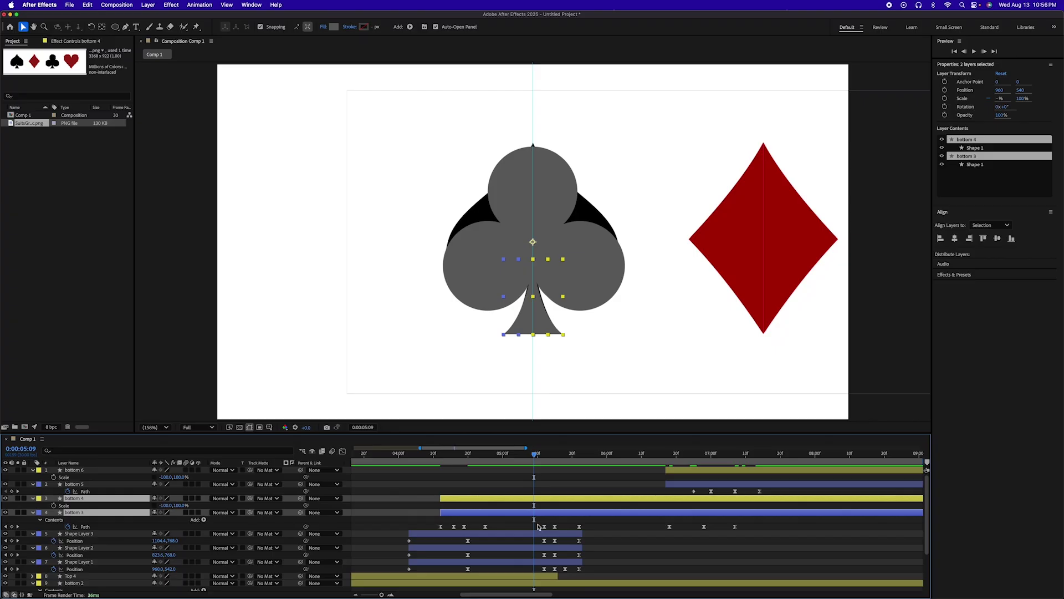
left_click_drag(538, 527, 595, 573)
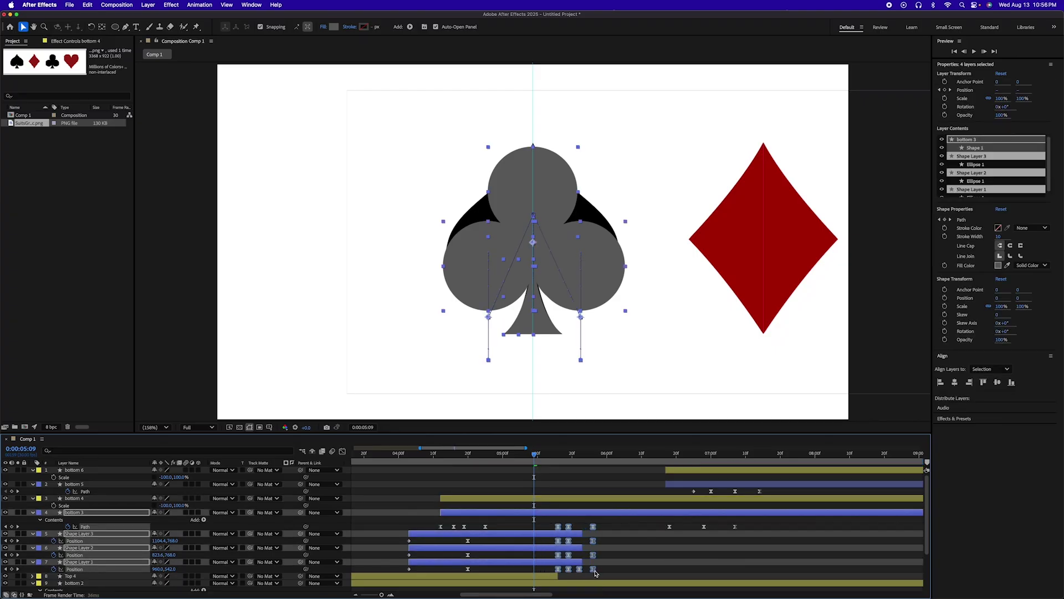
Shift the club-to-heart keyframes to start at 0:00:05:20 and extend Shape Layers 1–3 and Top 4 to 0:00:06:00
left_click_drag(568, 528, 607, 533)
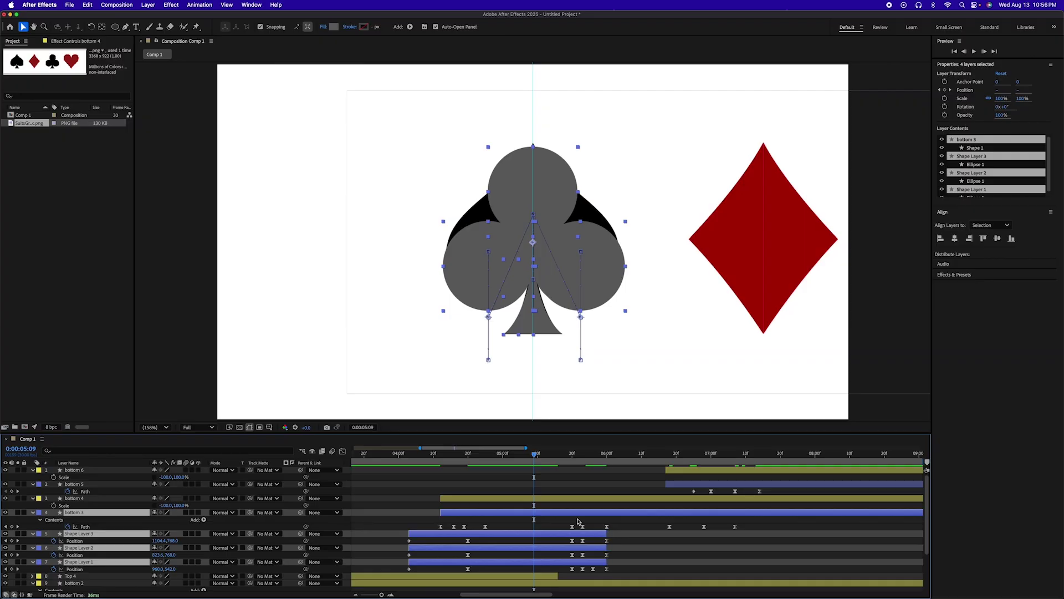
left_click_drag(557, 575, 607, 576)
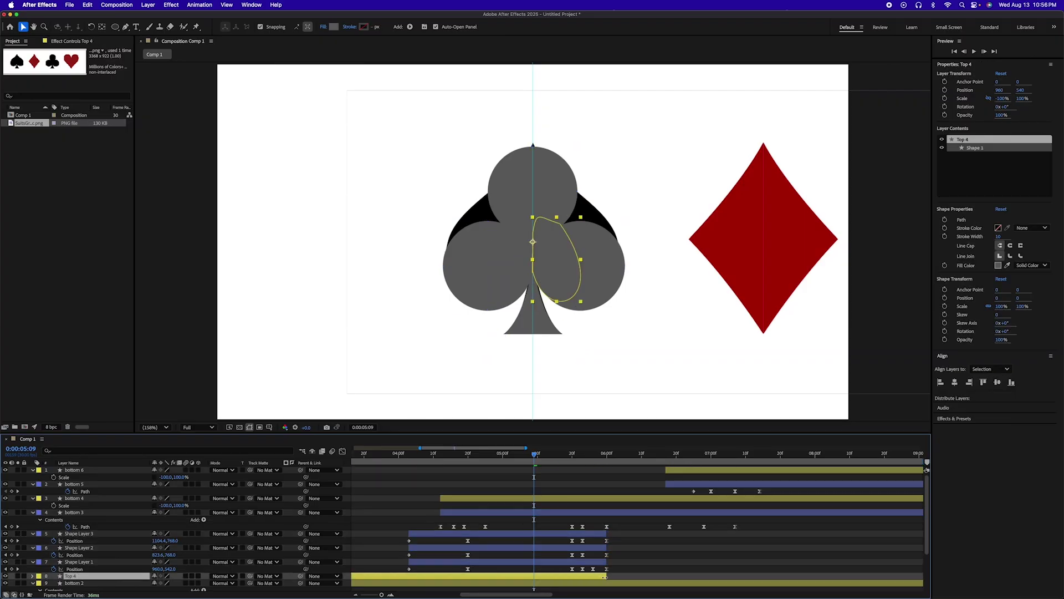
key("space")
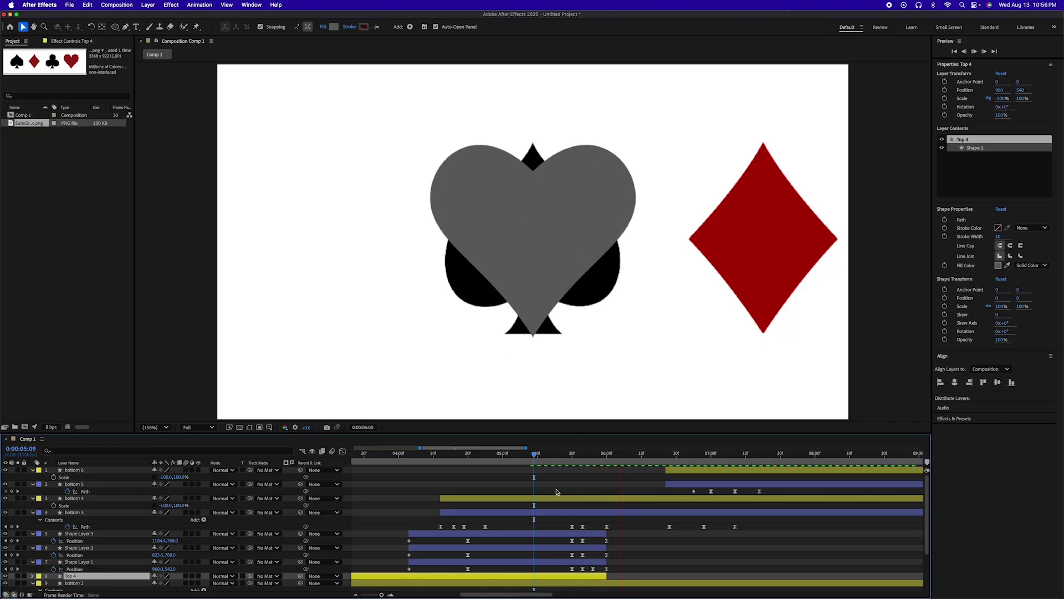
Extend Top 3 to 0:00:06:00 and place it directly below Top 4 in the layer stack
left_click(573, 455)
scroll(572, 495, "down", 3)
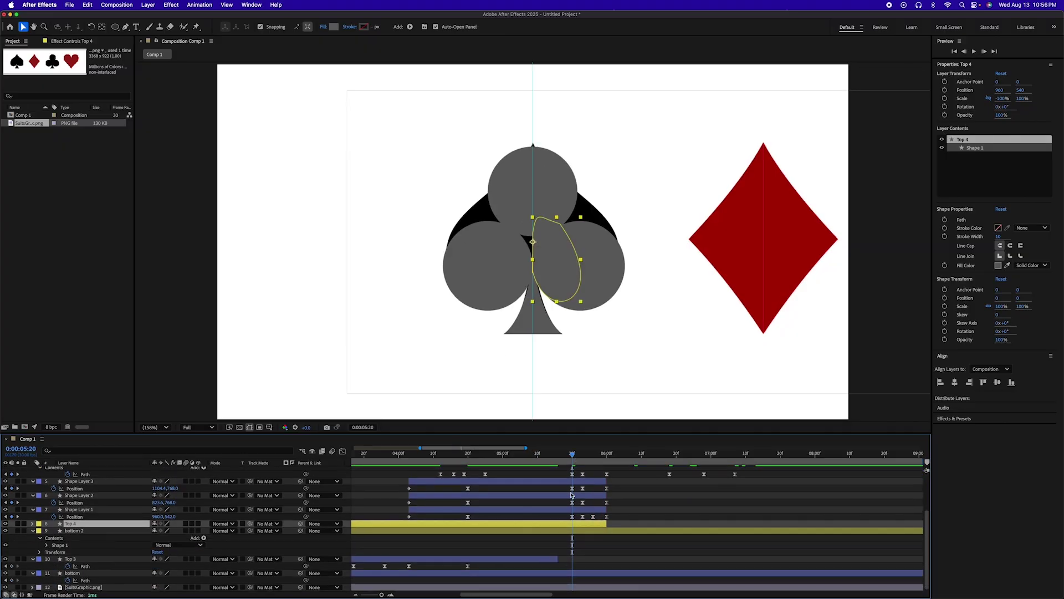
left_click_drag(557, 568, 609, 565)
key("super+bracketright")
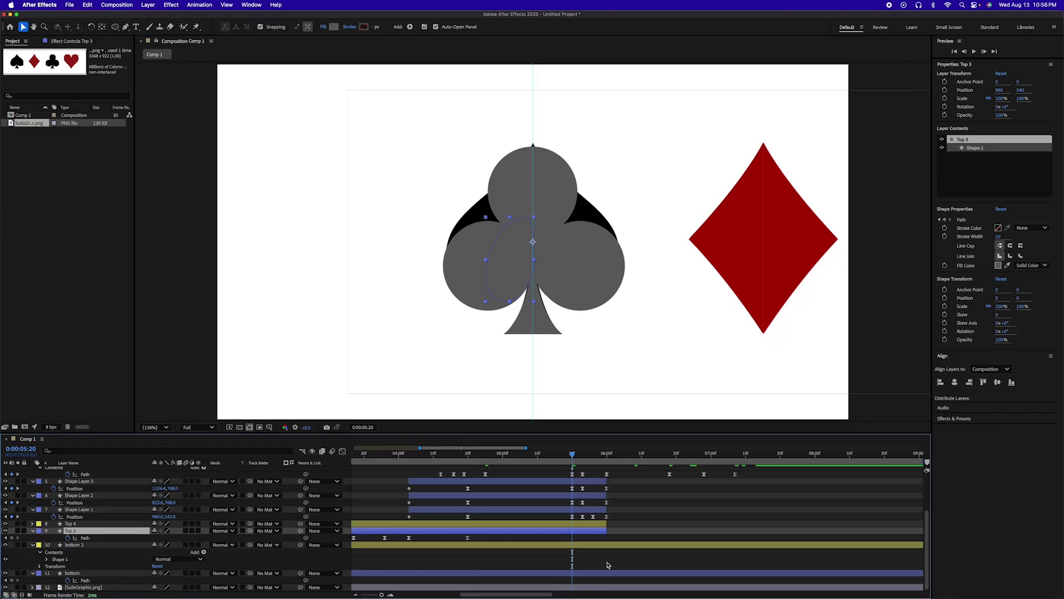
left_click(580, 524)
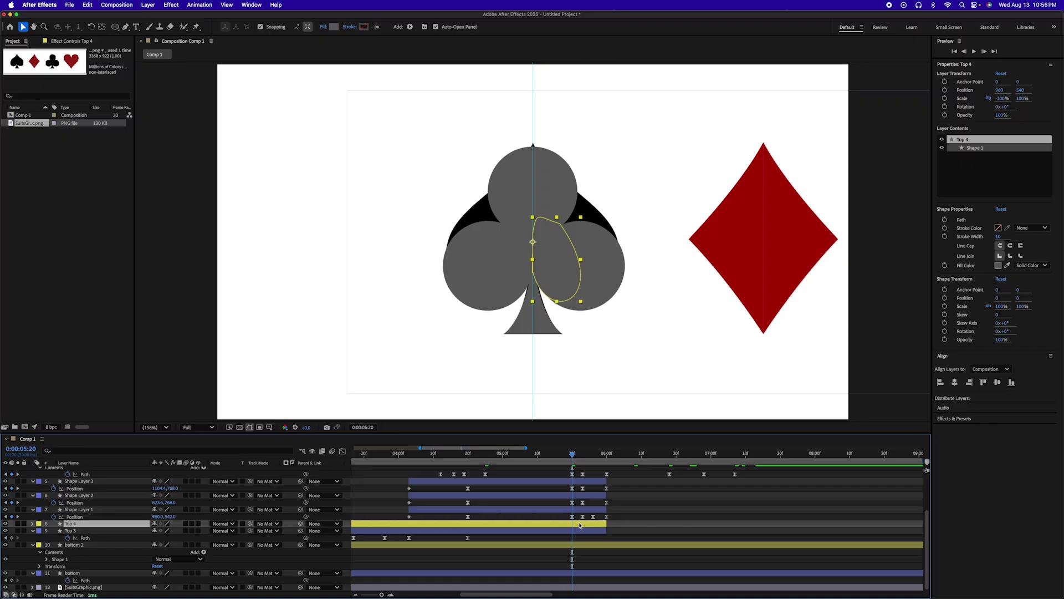
left_click(577, 531)
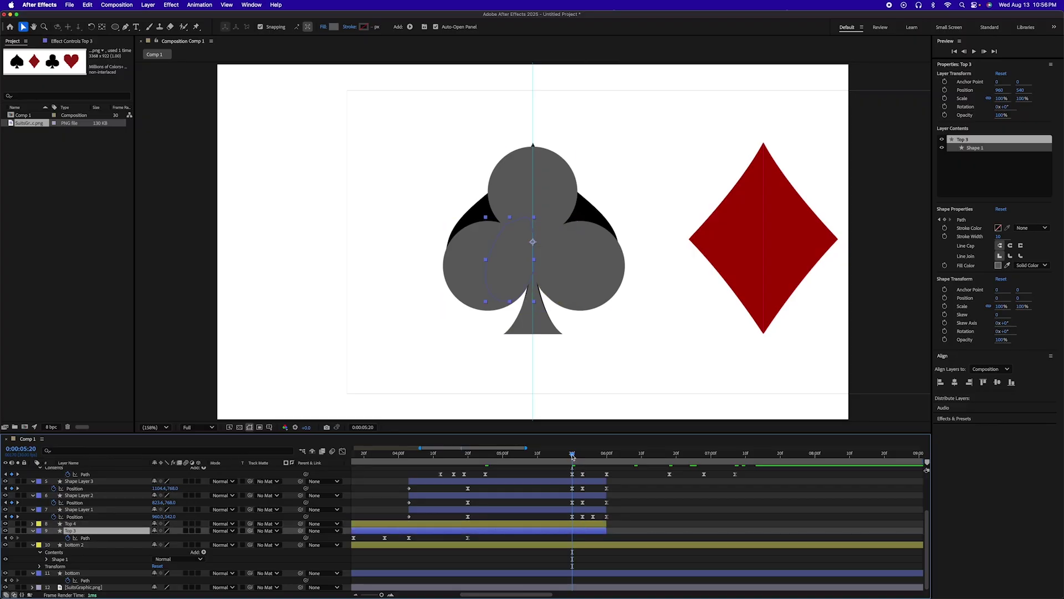
Preview the club-to-heart change from 0:00:05:15 and inspect the frame at 0:00:05:23
left_click(576, 455)
mouse_move(576, 456)
left_mouse_down()
mouse_move(608, 455)
mouse_move(556, 455)
left_mouse_up()
key("space")
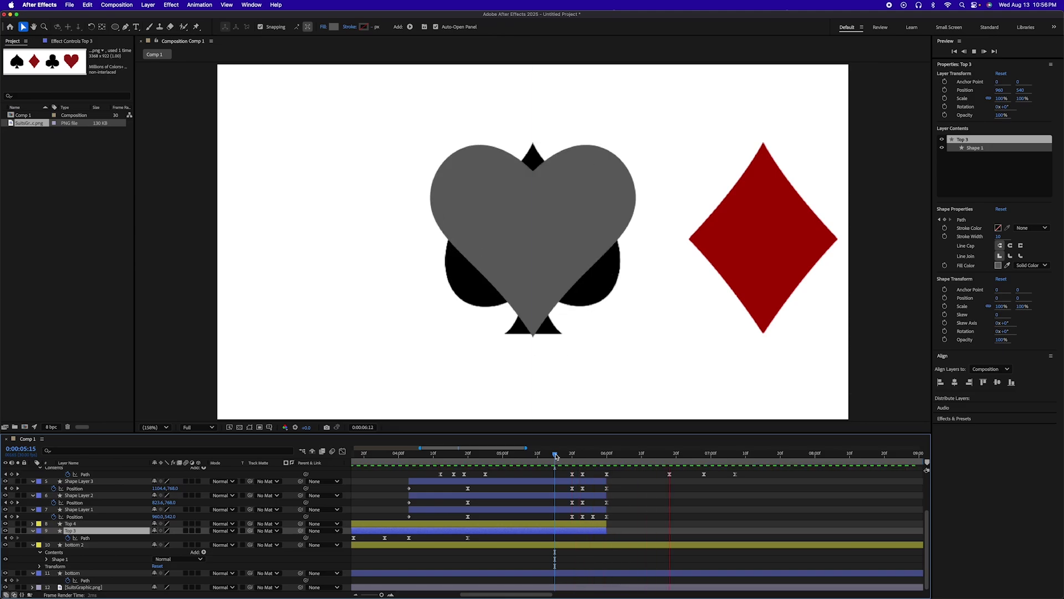
key("space")
scroll(623, 504, "up", 2)
mouse_move(592, 456)
left_mouse_down()
mouse_move(603, 455)
mouse_move(583, 456)
left_mouse_up()
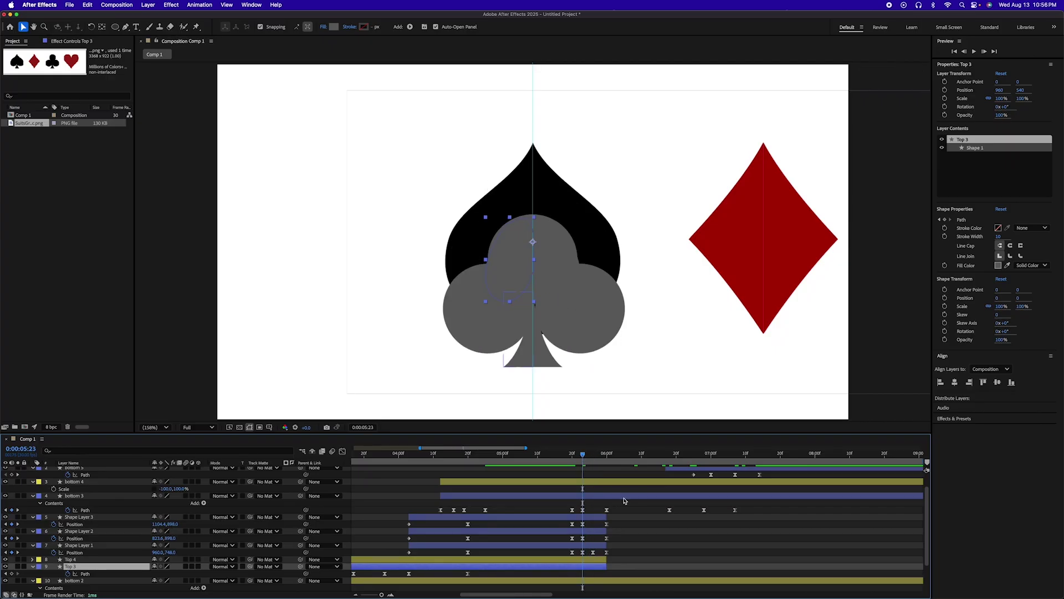
scroll(678, 479, "up", 1)
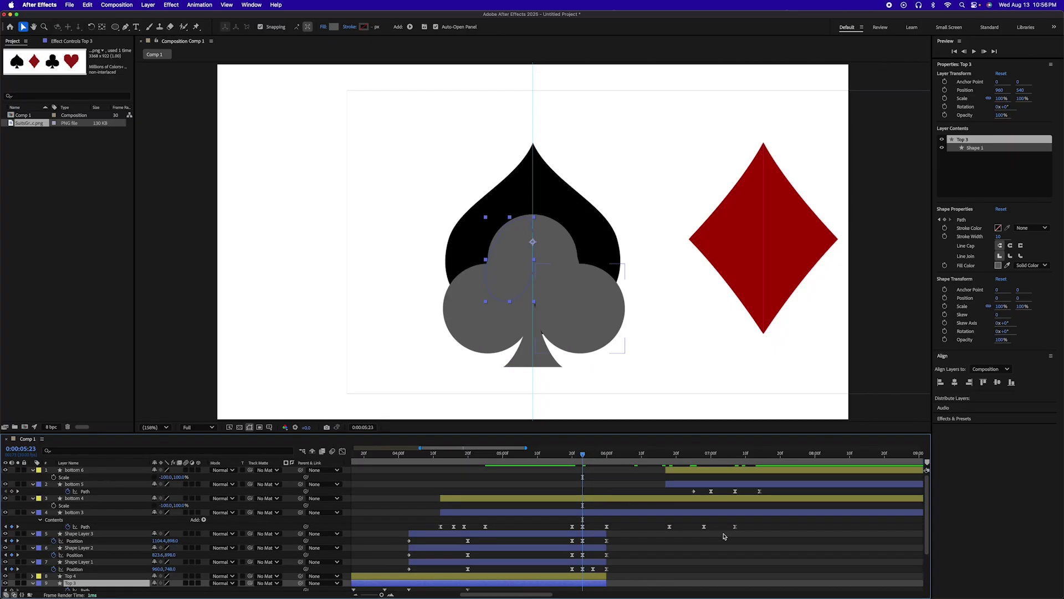
Stretch the club-to-heart Path keyframes of bottom 3 and Position keyframes of Shape Layers 1–3 to span 0:00:05:20 to 0:00:06:07
left_click(672, 472)
left_click(675, 484)
left_click_drag(605, 568, 589, 534)
key("j")
left_click_drag(622, 523, 565, 580)
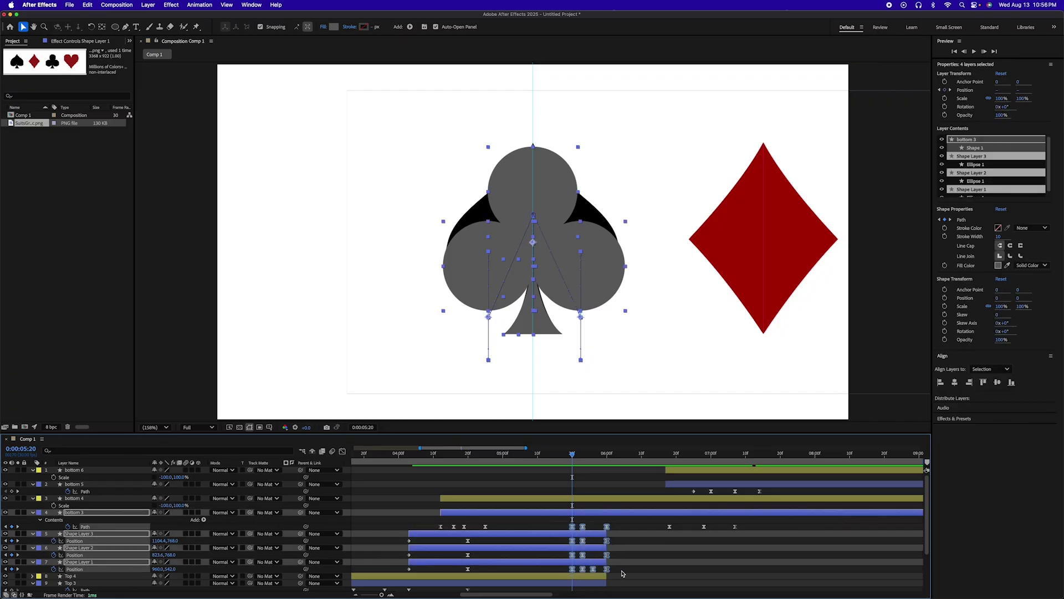
scroll(622, 573, "down", 3)
left_click_drag(607, 520, 631, 519)
Preview the slower club-to-heart change and extend Shape Layers 1–3 to 0:00:06:07
key("space")
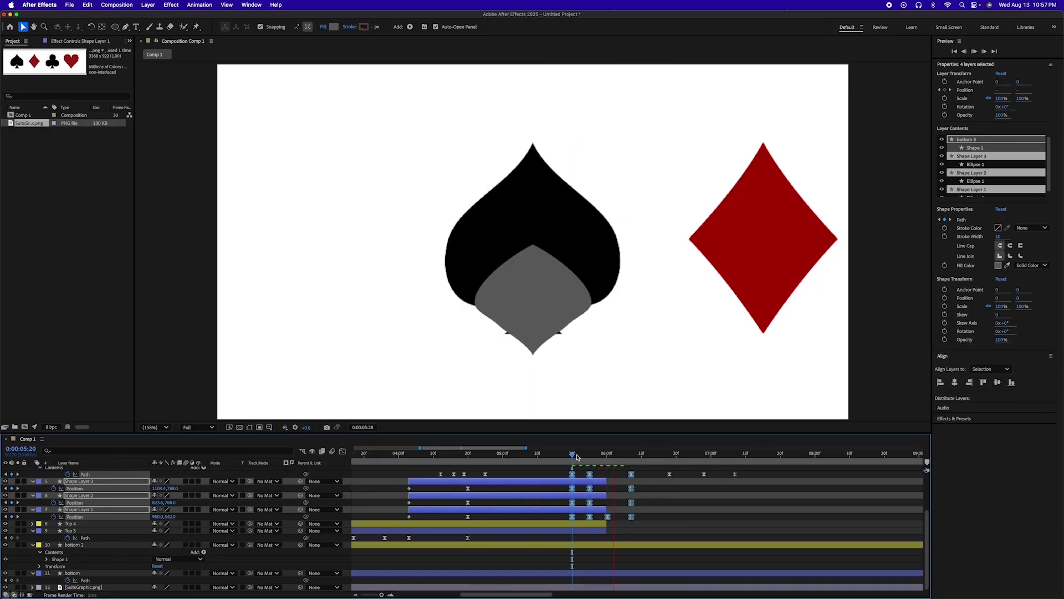
key("space")
left_click_drag(587, 458, 633, 480)
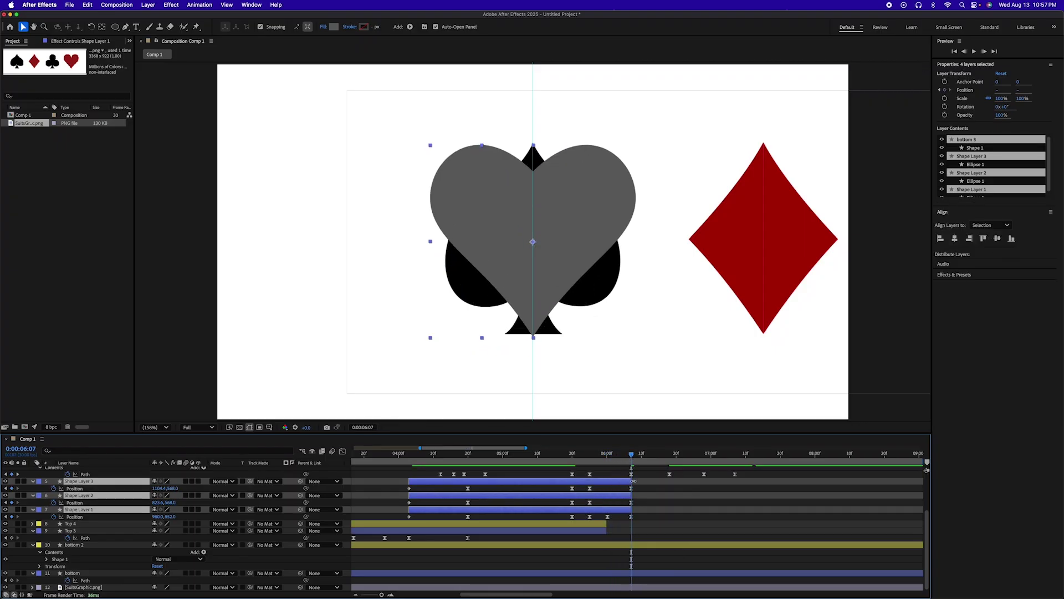
left_click(605, 525)
left_click(603, 533, "shift")
mouse_move(604, 455)
left_mouse_down()
mouse_move(588, 455)
mouse_move(625, 456)
mouse_move(596, 456)
left_mouse_up()
mouse_move(630, 457)
left_mouse_down()
mouse_move(656, 456)
mouse_move(577, 455)
mouse_move(668, 455)
mouse_move(568, 454)
mouse_move(632, 453)
left_mouse_up()
Play back the club, heart and spade transitions from 0:00:04:05
scroll(647, 505, "up", 3)
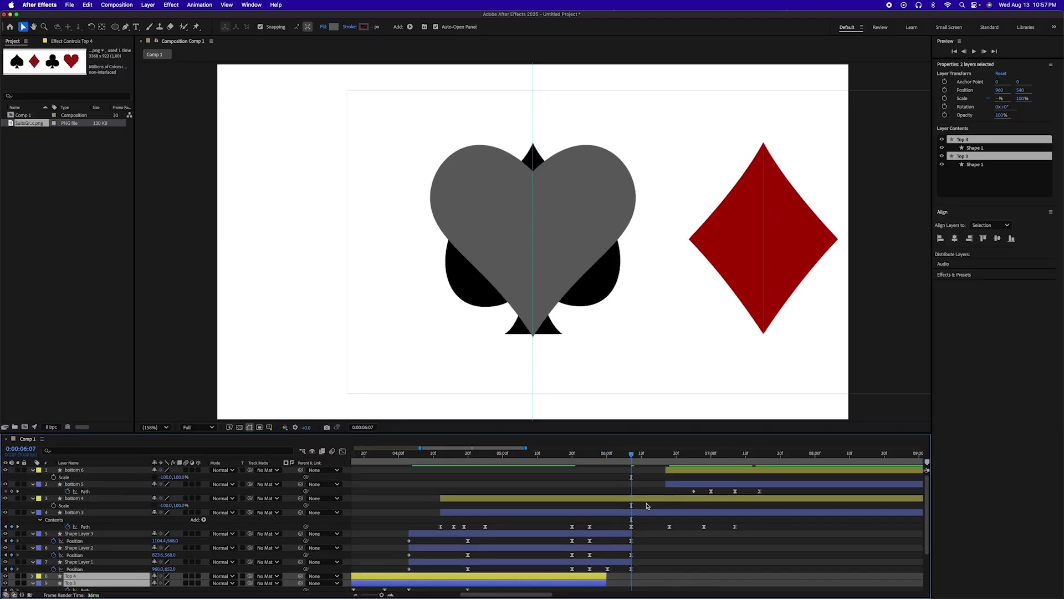
left_click_drag(634, 458, 743, 454)
left_click_drag(598, 455, 417, 457)
key("space")
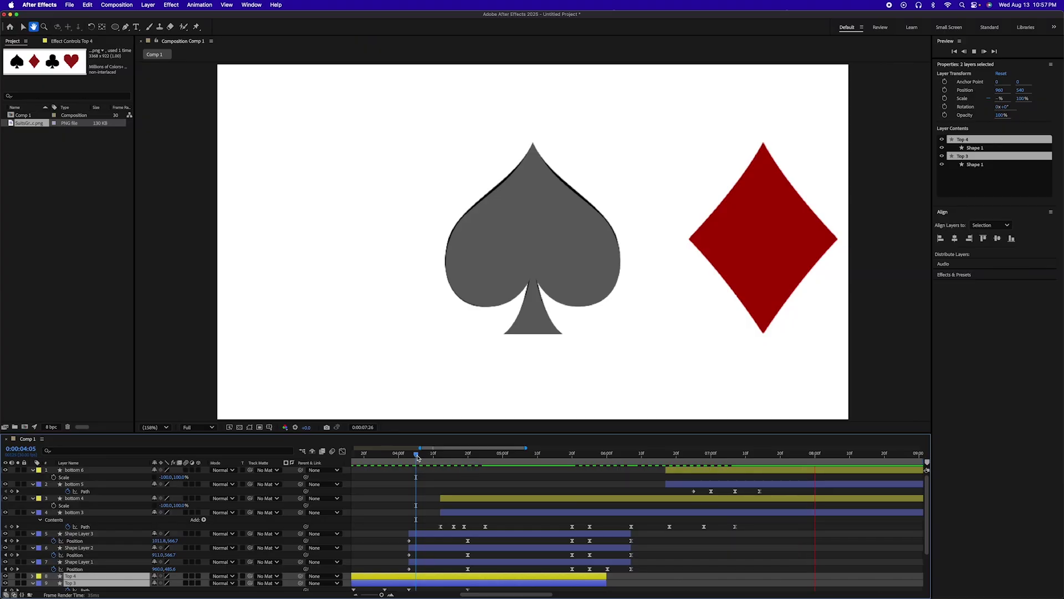
key("space")
Shift the heart-to-spade Path keyframes of bottom 3 and bottom 5 about eleven frames later and start bottom 5 and bottom 6 at 0:00:07:06
left_click_drag(772, 492, 710, 531)
left_click(730, 488)
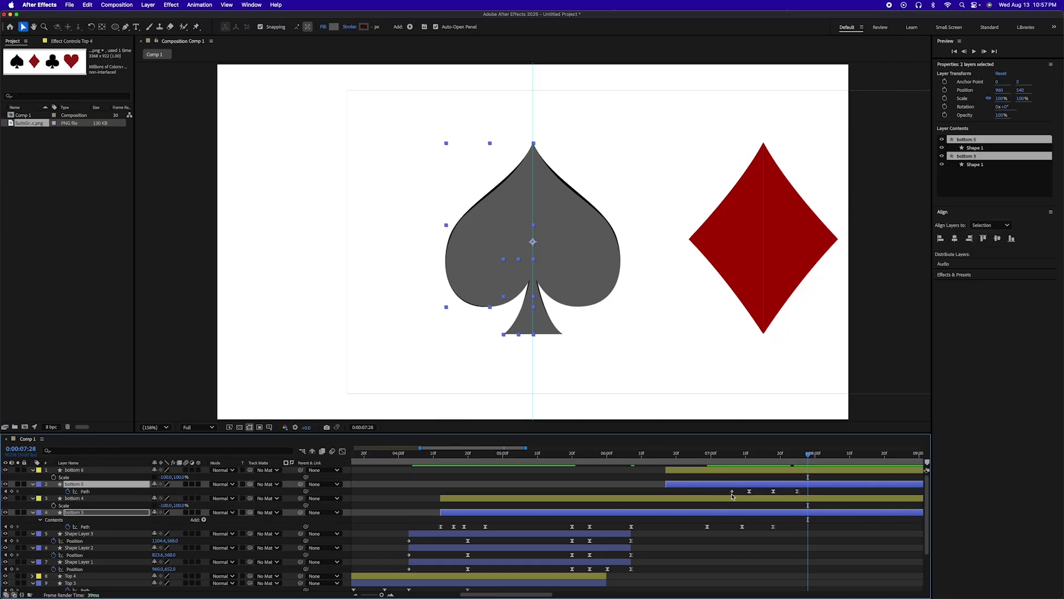
key("j")
key("j")
key("j")
key("j")
key("j")
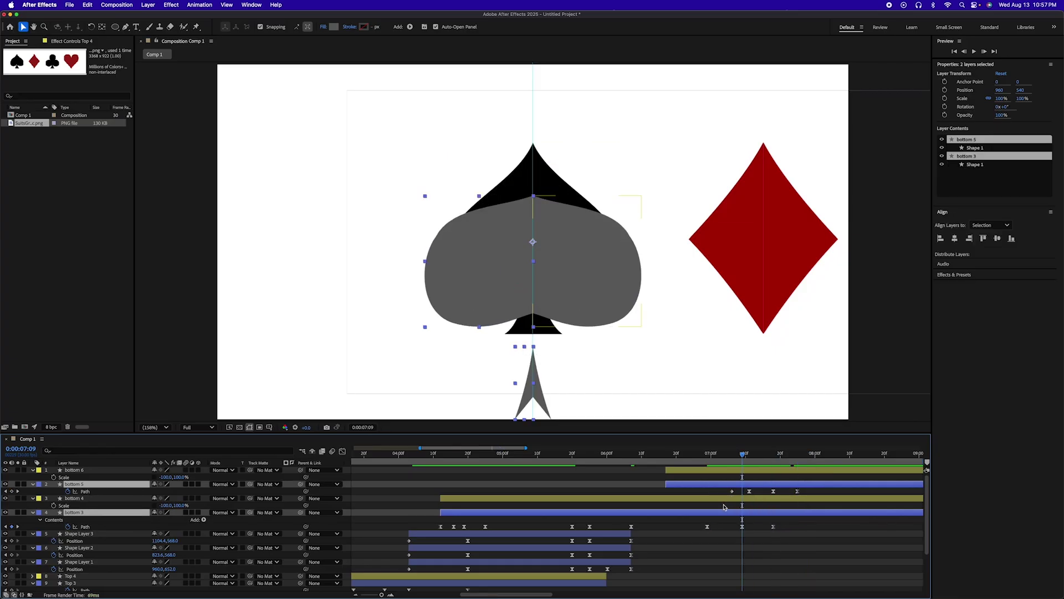
left_click(737, 471)
left_click(736, 485, "shift")
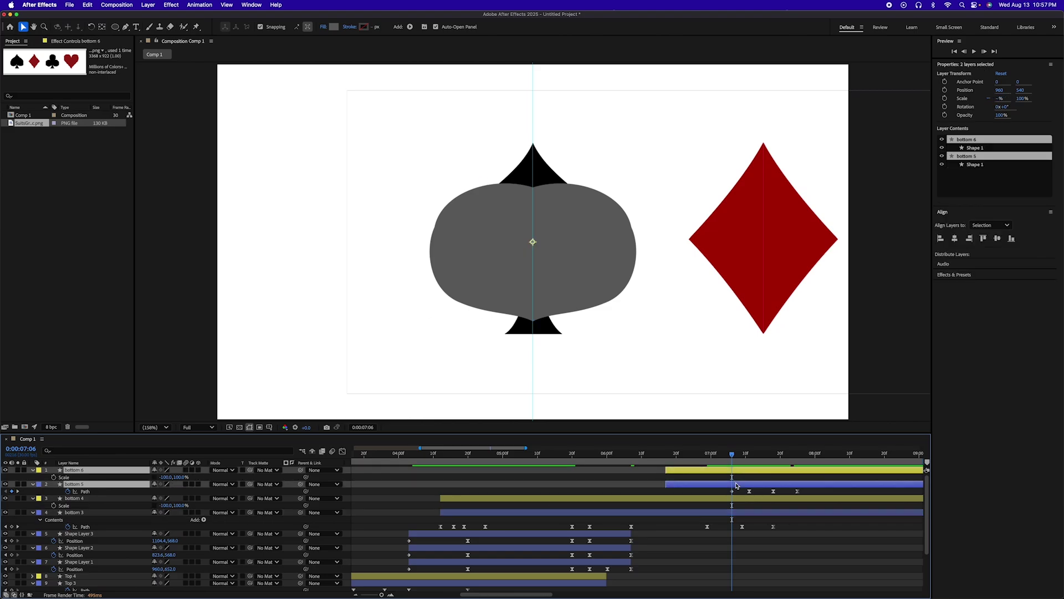
key("alt+bracketleft")
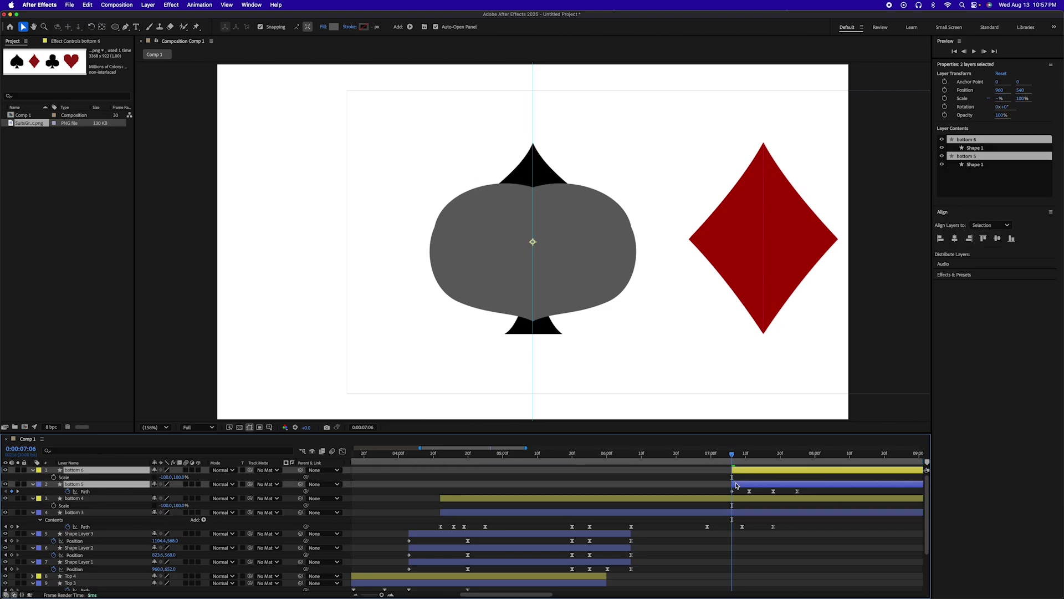
Preview the heart-to-spade change from about 0:00:06:21
left_click_drag(735, 457, 687, 463)
key("space")
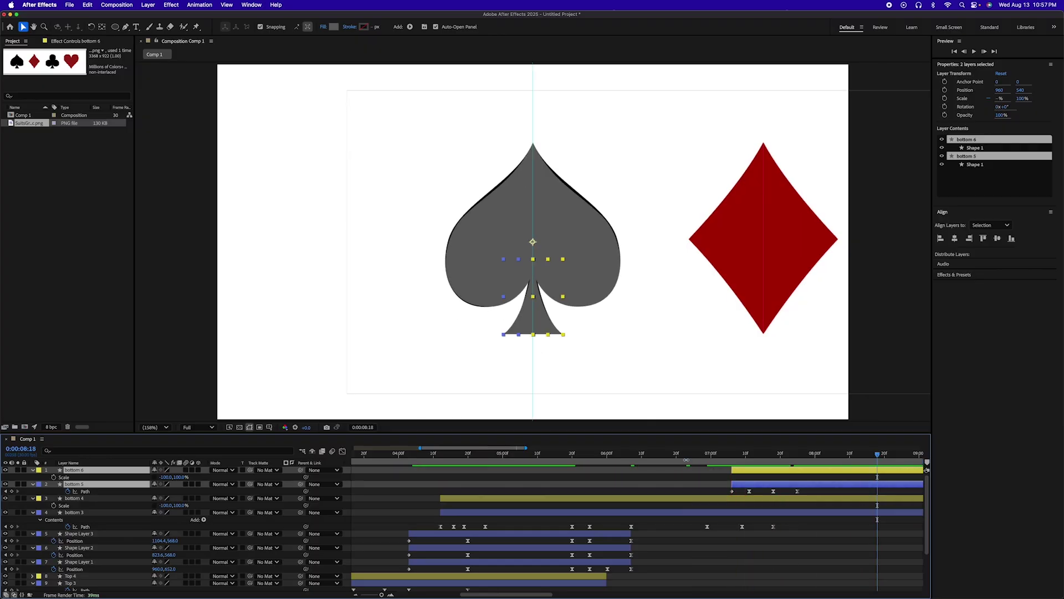
left_click(681, 456)
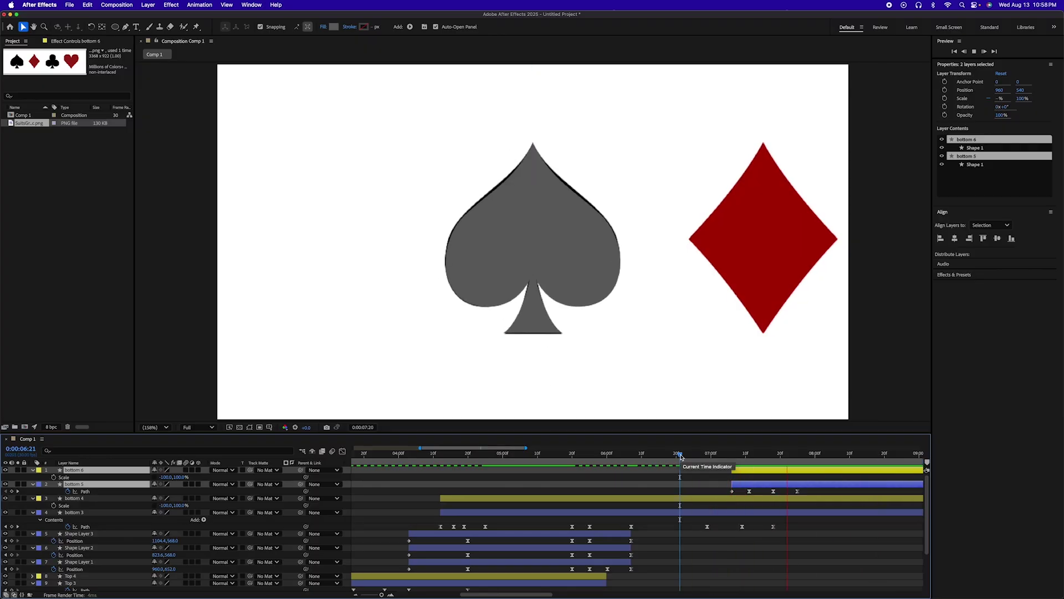
Hide the SuitsGraphic.png reference layer and play the whole sequence from the start
key("minus")
key("minus")
key("minus")
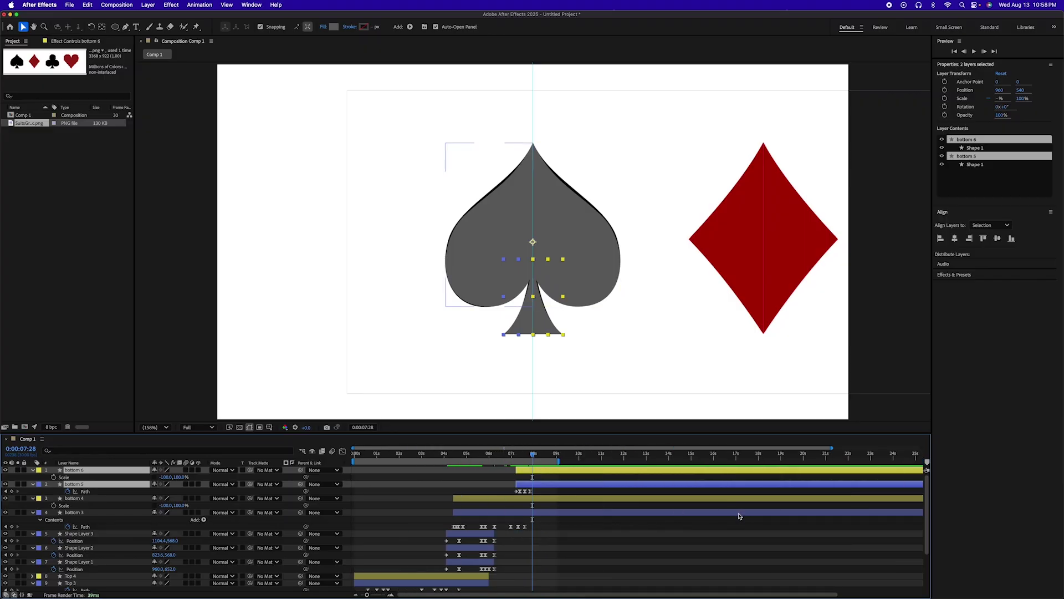
key("equal")
scroll(111, 540, "down", 4)
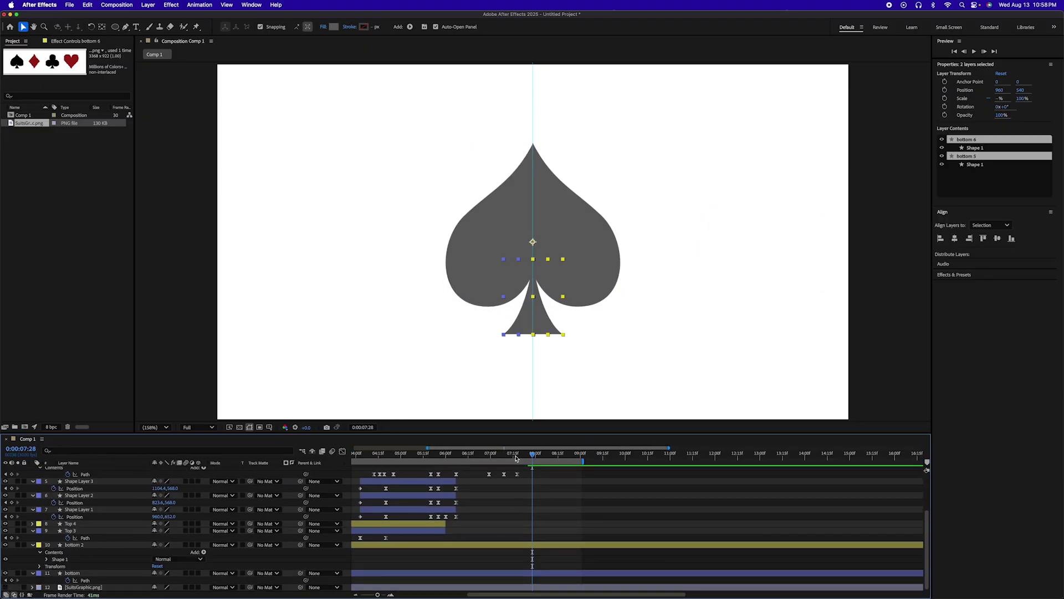
key("Home")
key("space")
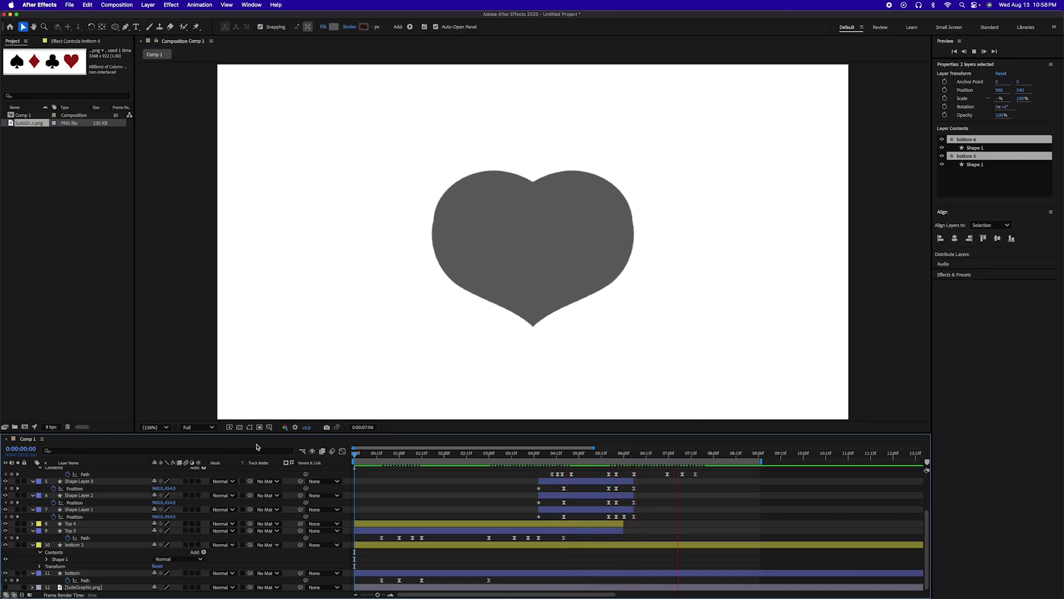
key("space")
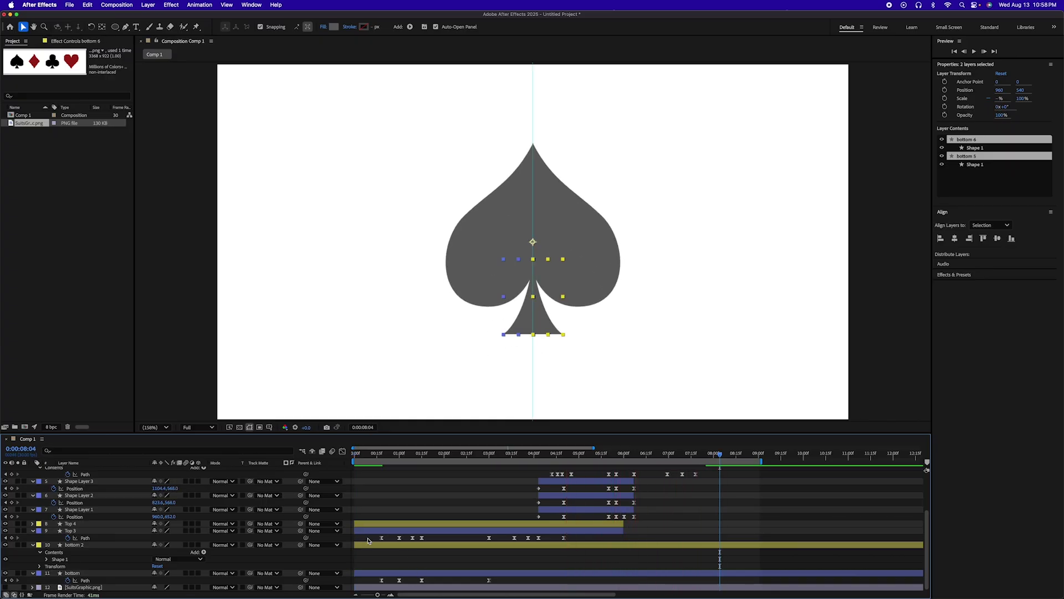
Shift Top 3's first four and bottom's first three Path keyframes about 25 frames later, previewing the timing
left_click_drag(368, 540, 451, 583)
left_click(399, 466)
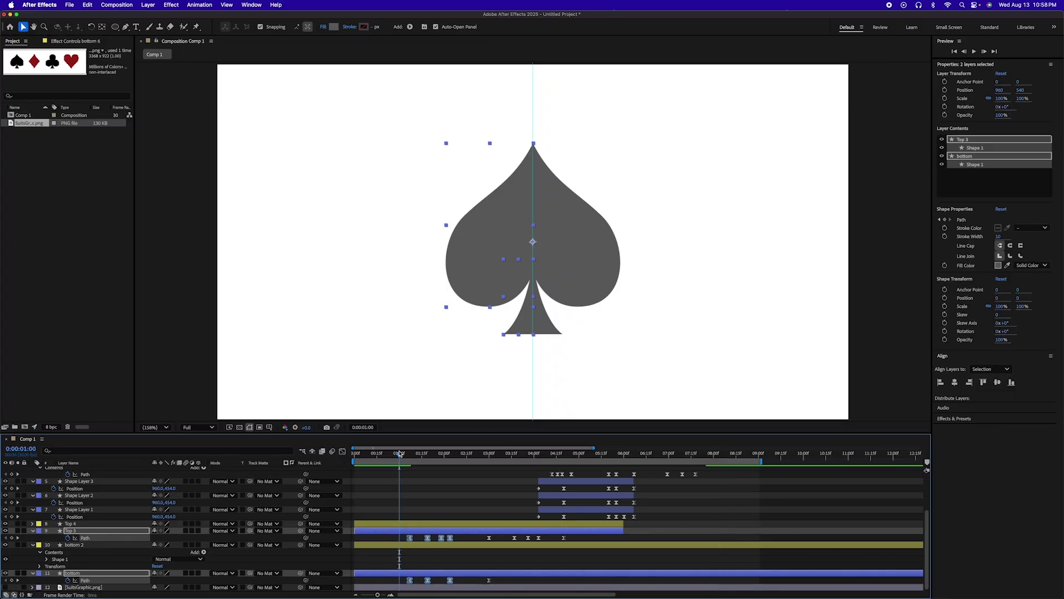
key("space")
key("space")
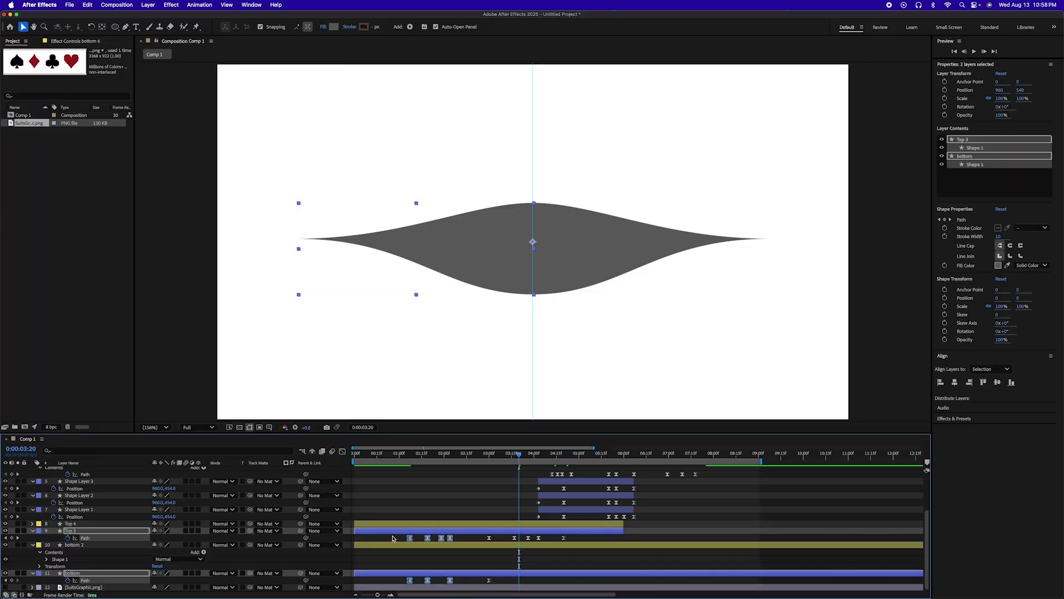
left_click_drag(392, 538, 459, 582)
left_click(403, 457)
key("space")
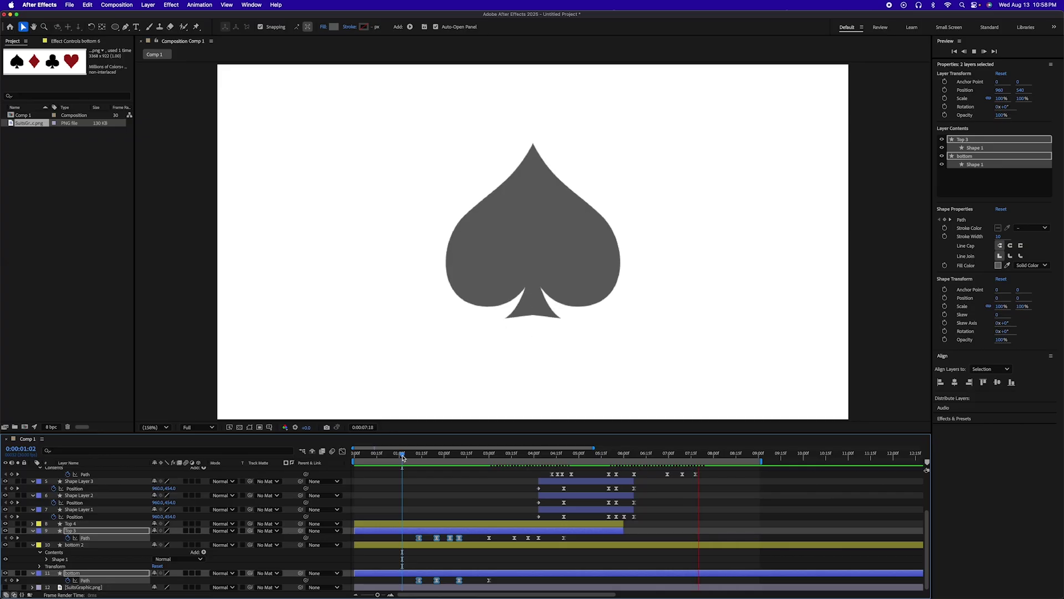
Move all layers about 27 frames earlier to shorten the opening spade hold
mouse_move(402, 455)
left_mouse_down()
mouse_move(417, 455)
mouse_move(384, 461)
left_mouse_up()
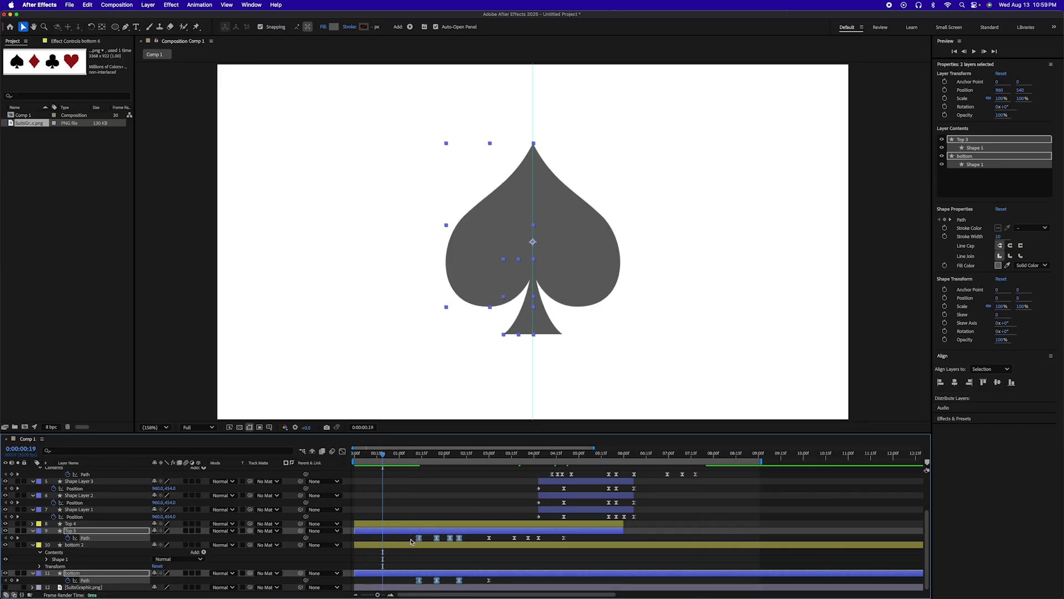
left_click(400, 575)
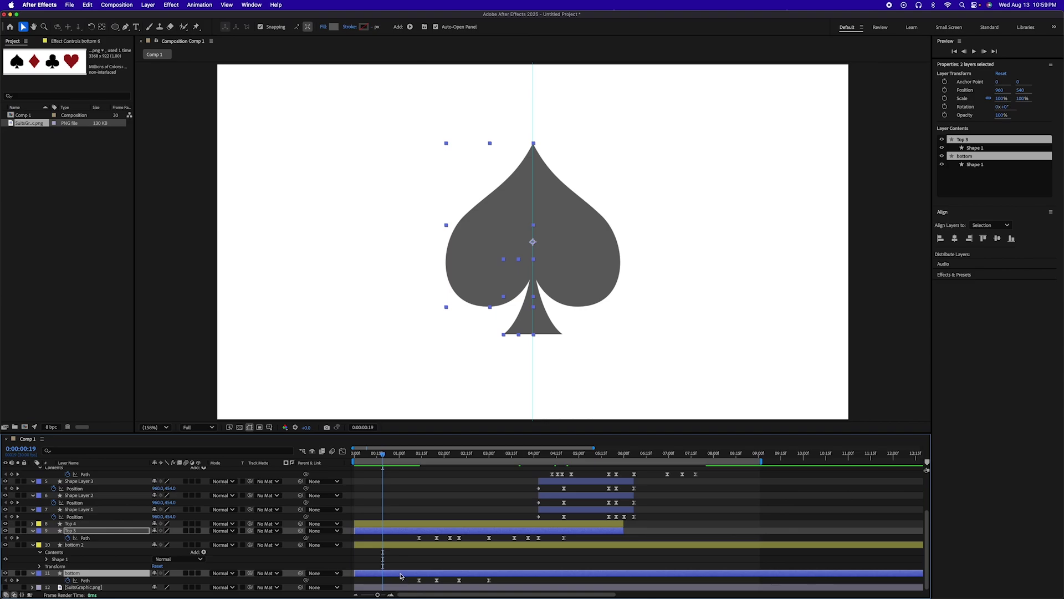
key("super+a")
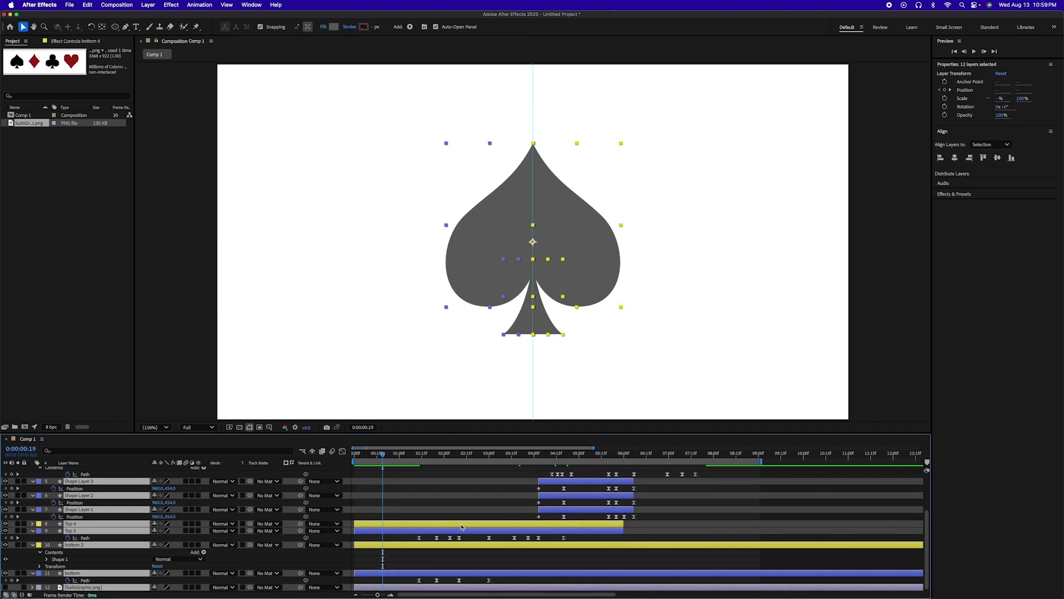
left_click_drag(462, 527, 421, 527)
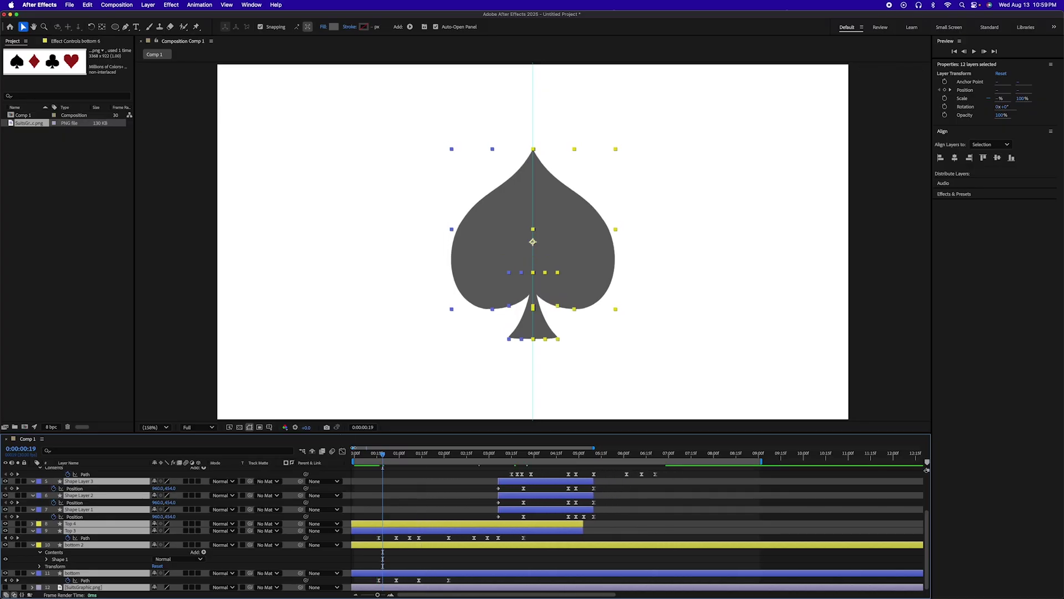
Play back the retimed sequence from the start and move the current time to 0:00:08:00
left_click(350, 457)
key("space")
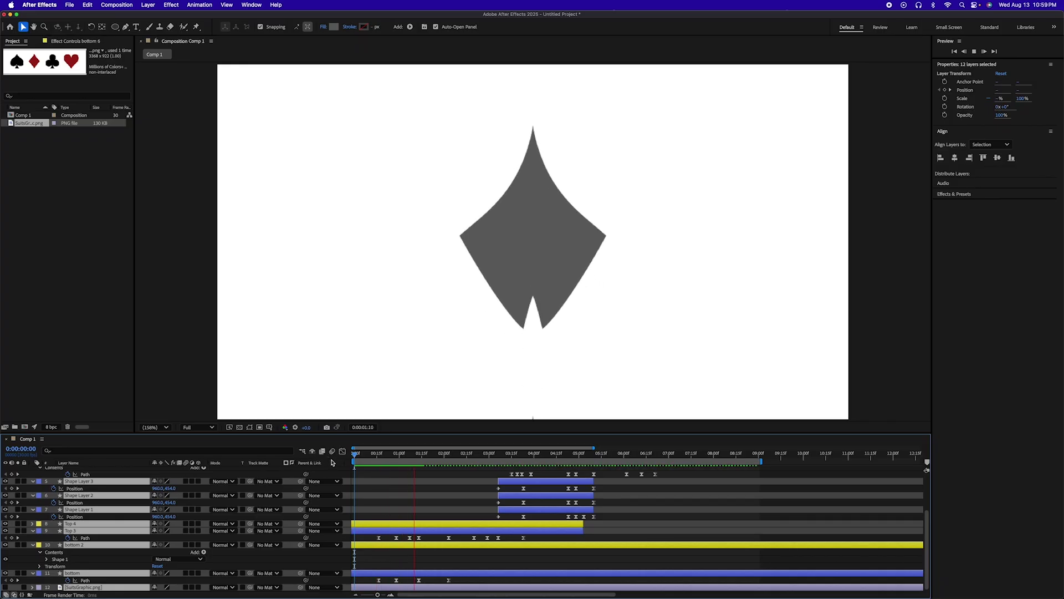
scroll(663, 532, "up", 1)
scroll(663, 532, "up", 3)
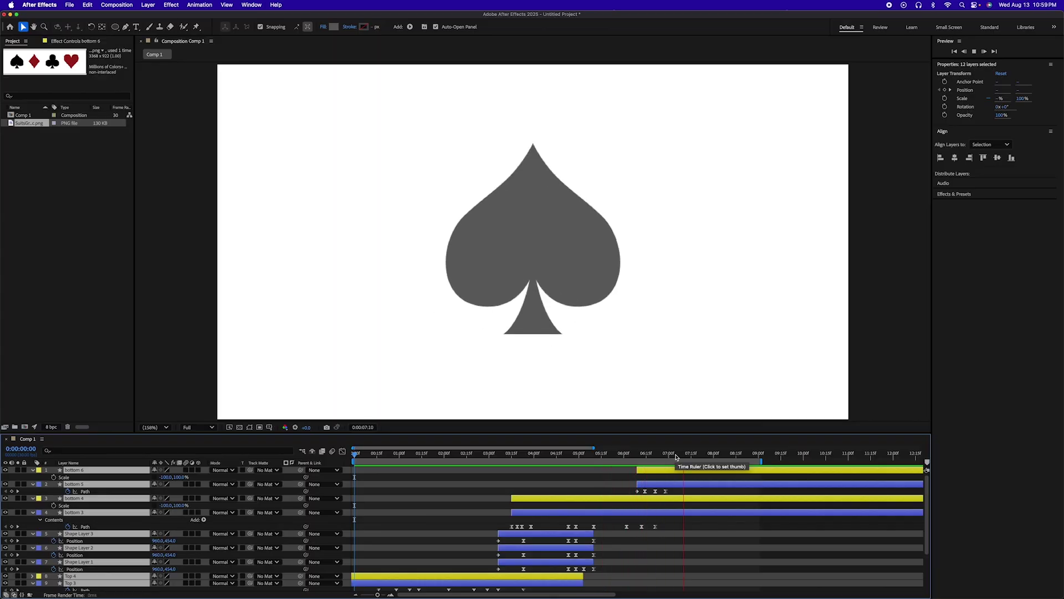
left_click(702, 456)
left_click_drag(704, 455, 715, 454)
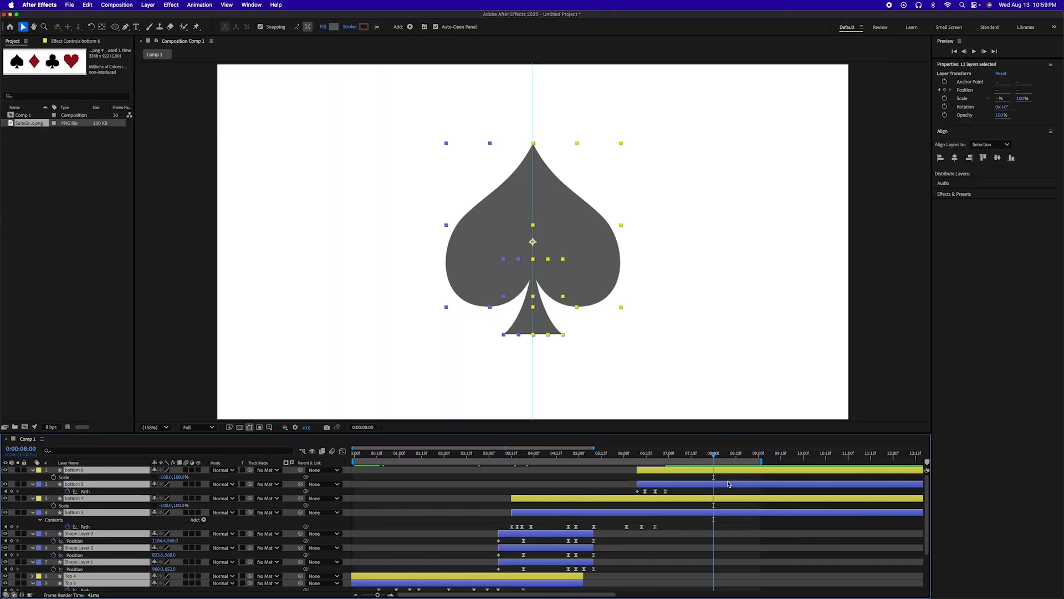
End the work area at 0:00:08:00 and play the looped spade-to-spade sequence
key("n")
key("space")
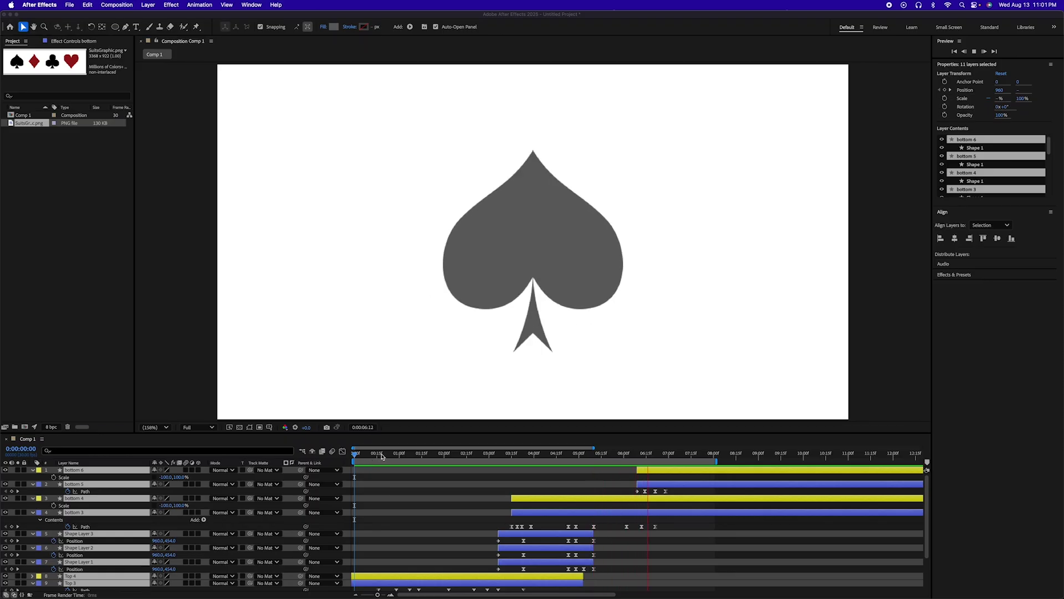
left_click(373, 456)
At the 0:00:00:28 Path keyframe, move Top 3's side and lower points down and outward, and lower its tip
mouse_move(373, 456)
left_mouse_down()
mouse_move(427, 460)
mouse_move(380, 460)
left_mouse_up()
scroll(415, 485, "down", 4)
scroll(414, 485, "right", 1)
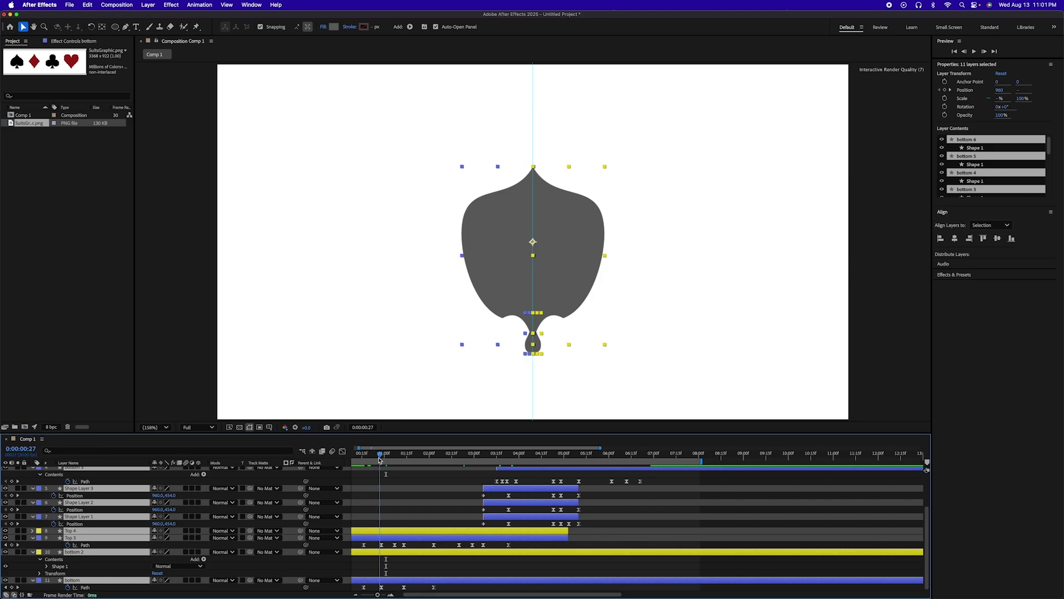
left_click(387, 538)
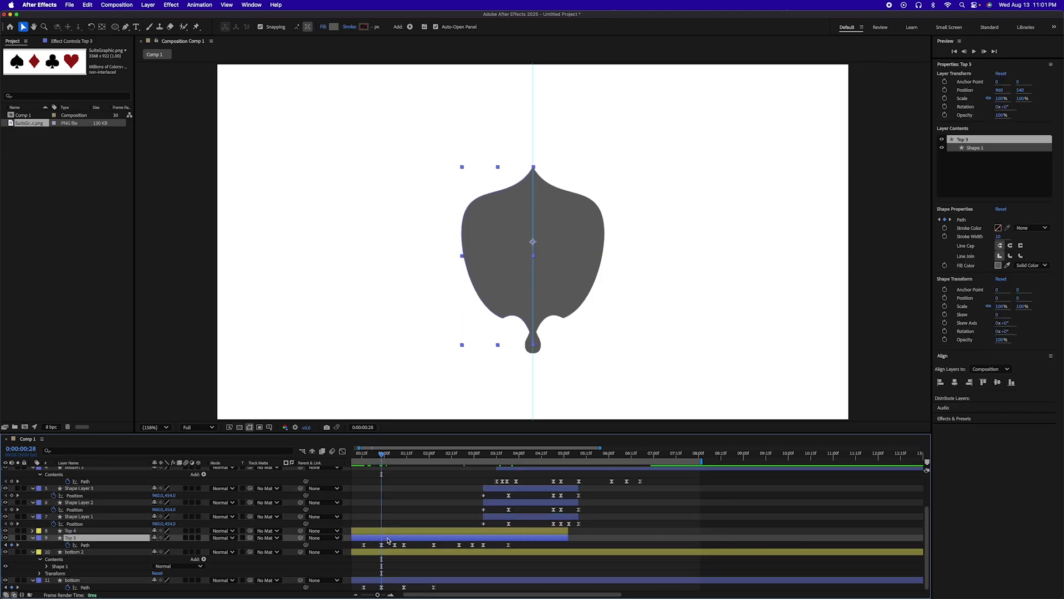
left_click(521, 319)
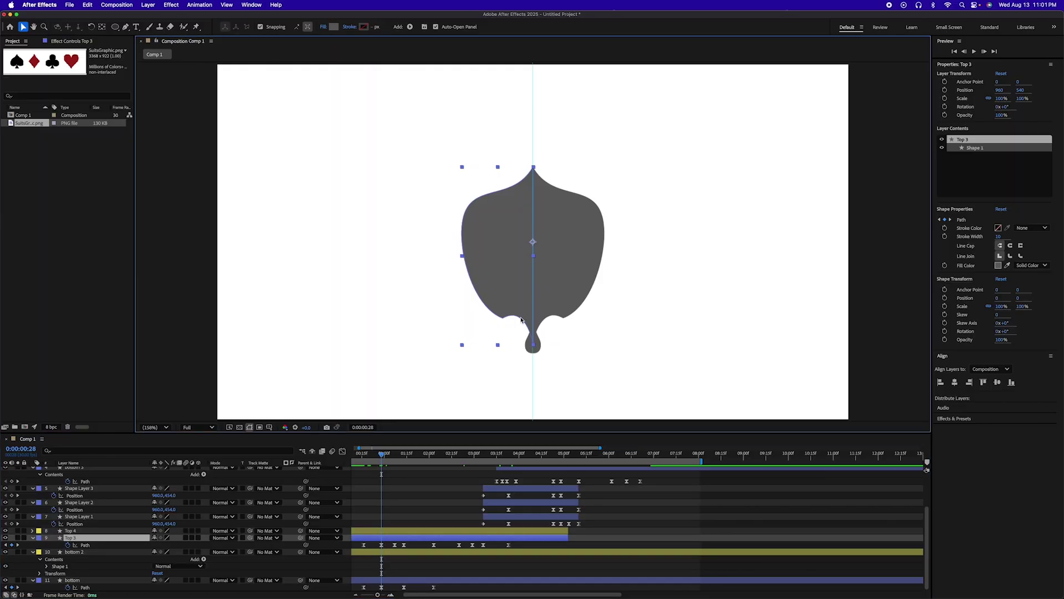
double_click(521, 320)
left_click(503, 319)
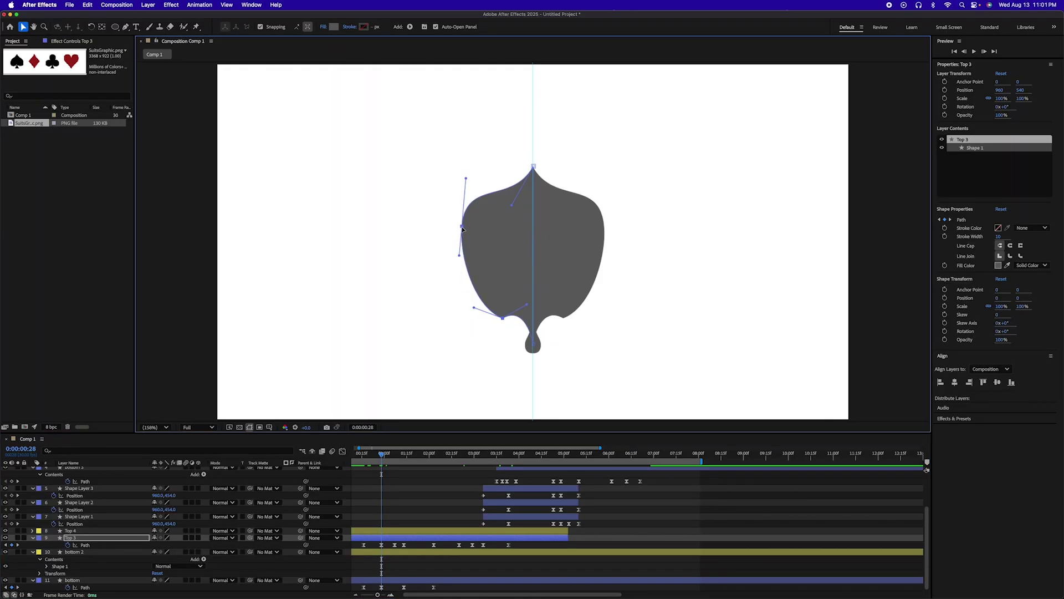
left_click_drag(463, 227, 453, 249)
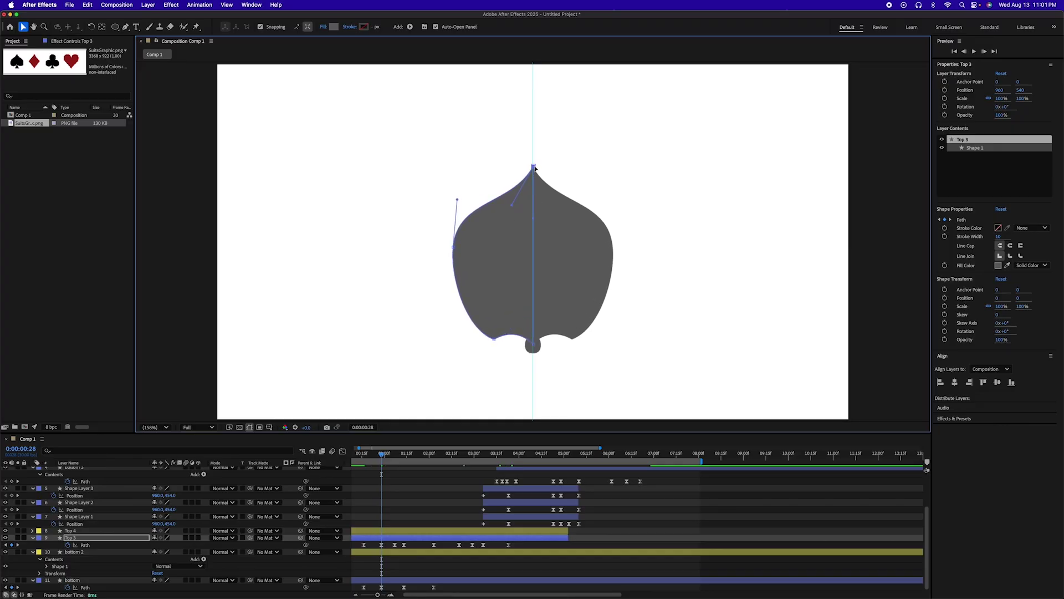
left_click_drag(534, 167, 533, 187)
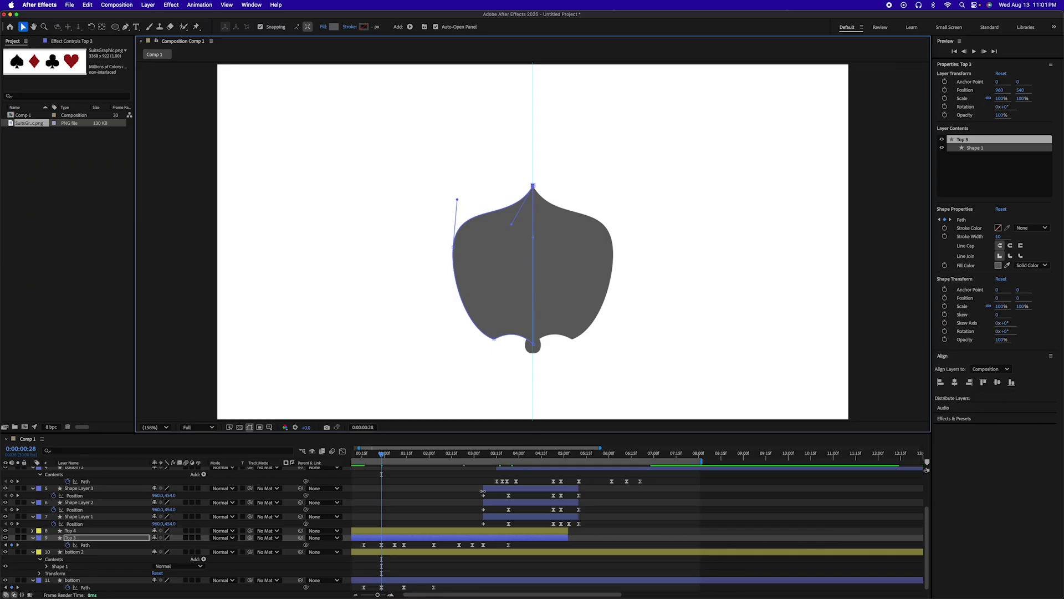
At the 0:00:01:07 Path keyframe, raise Top 3's tip straight up along the centre guide and play the result
left_click_drag(383, 456, 412, 466)
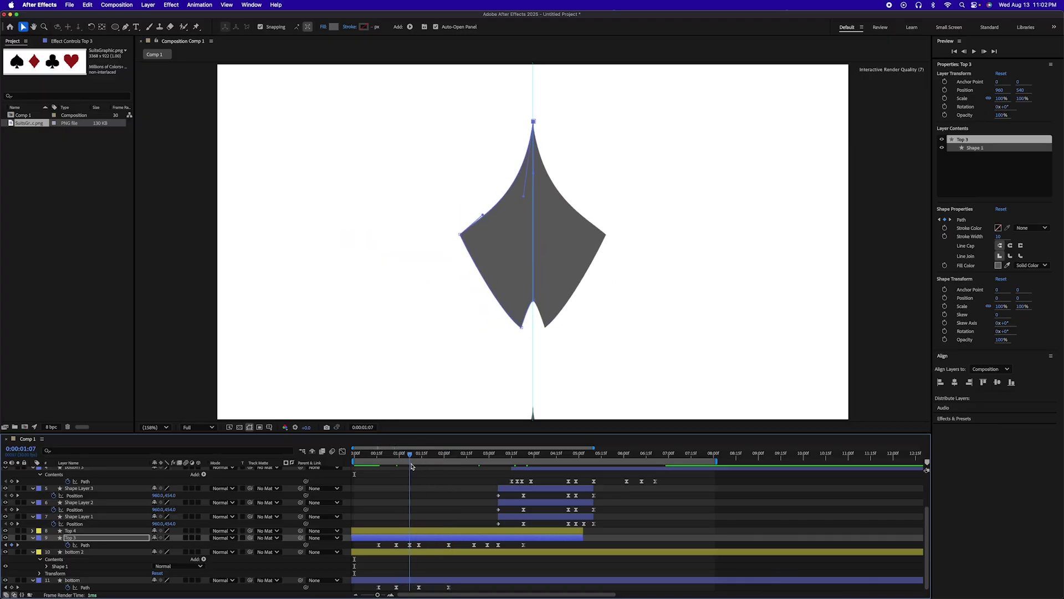
left_click(416, 540)
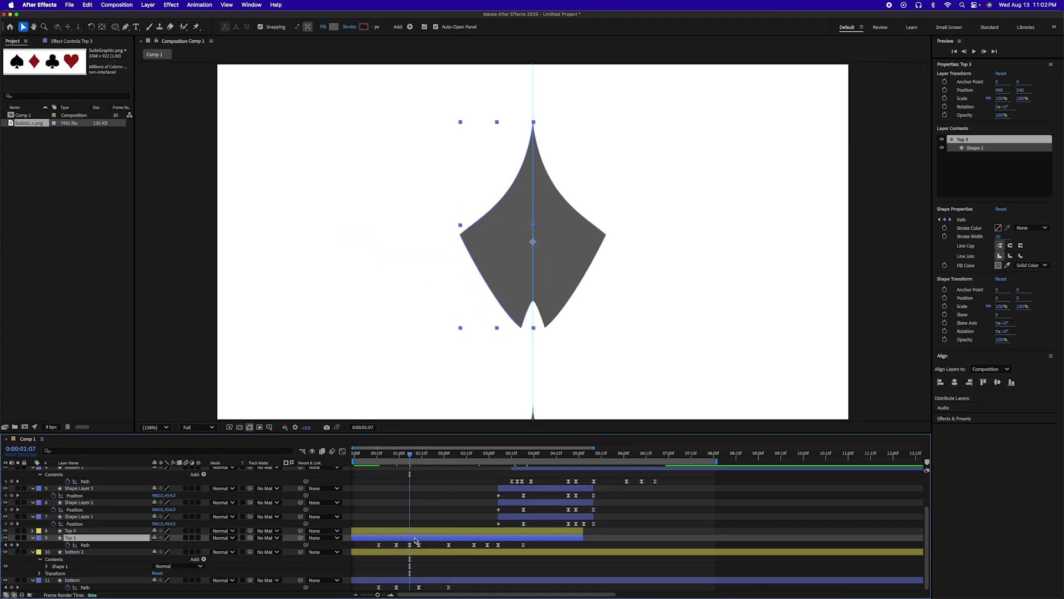
left_click(526, 156)
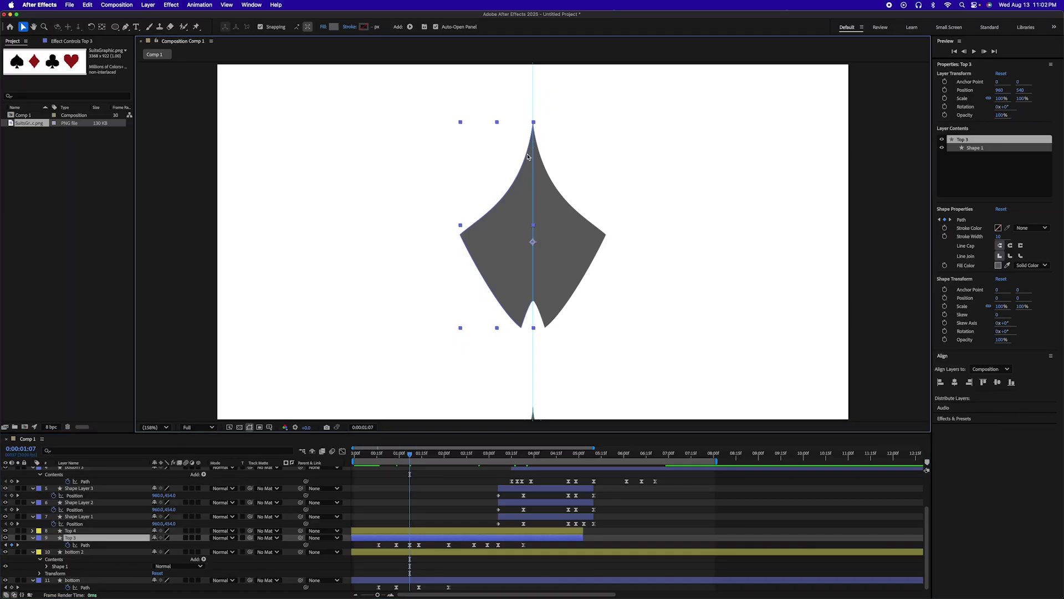
left_click(533, 122)
left_click_drag(534, 122, 533, 102)
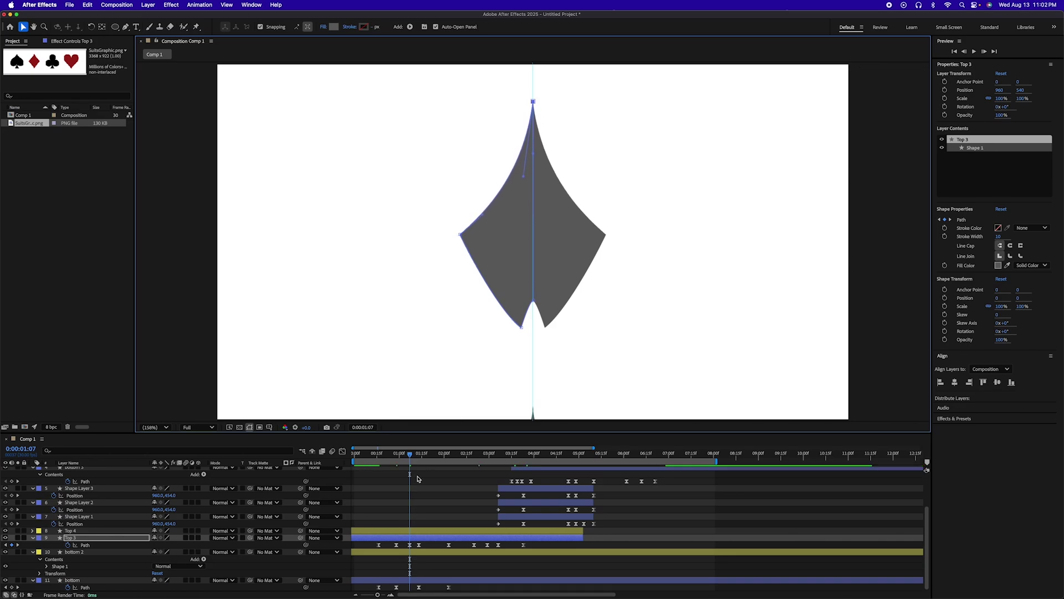
key("space")
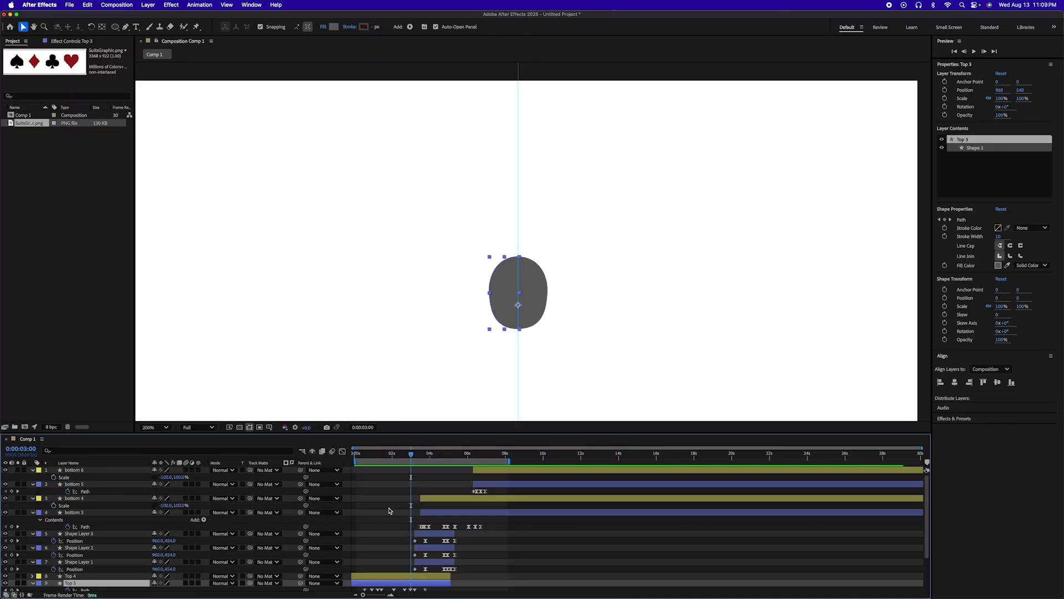
Pre-compose all the layers into a new composition named Morph, moving all attributes into it
key("super+a")
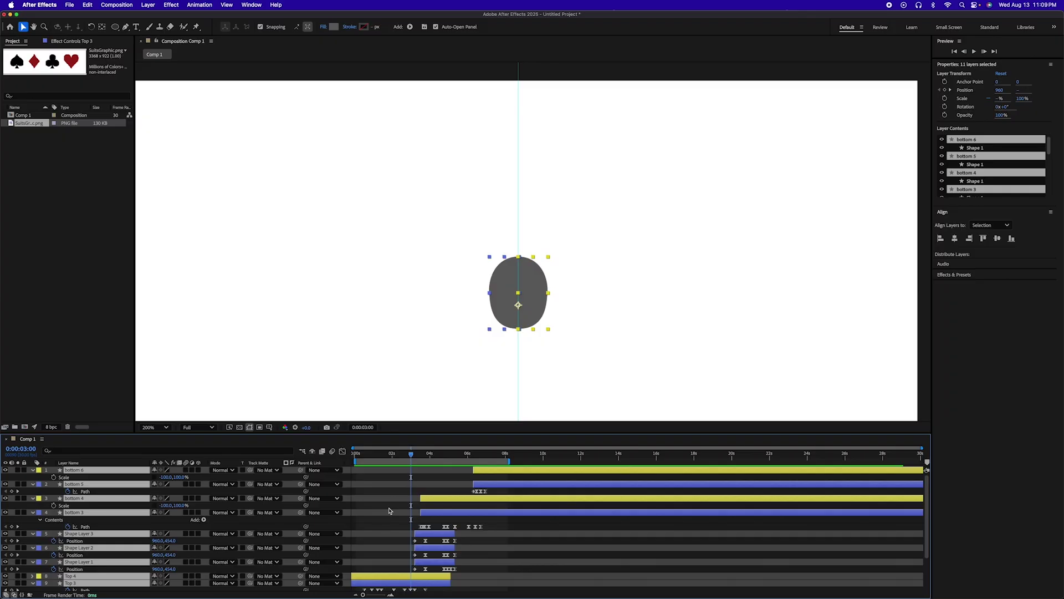
key("super+shift+c")
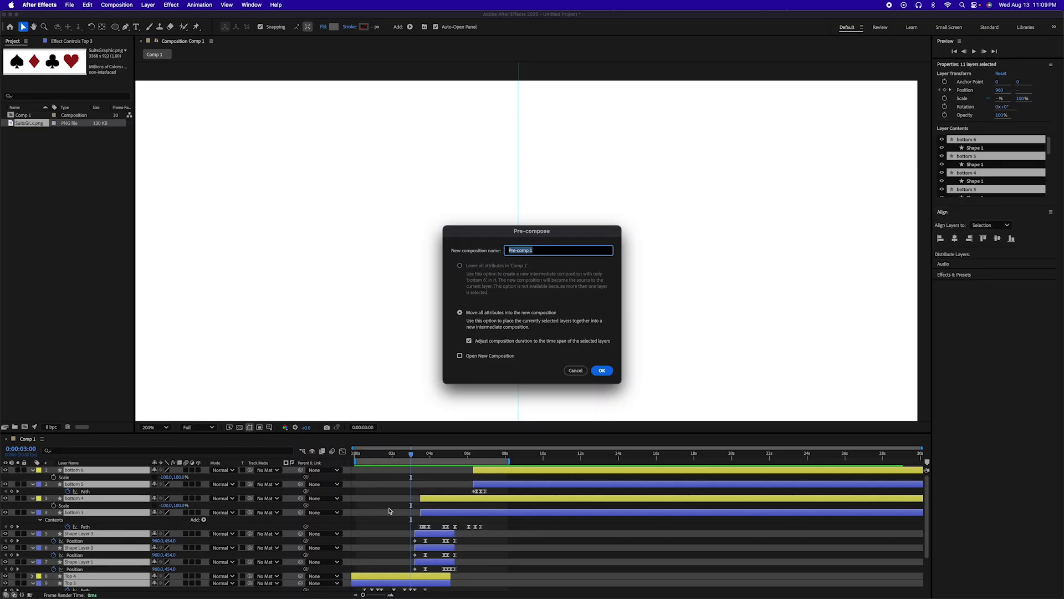
type("Morph")
left_click(603, 371)
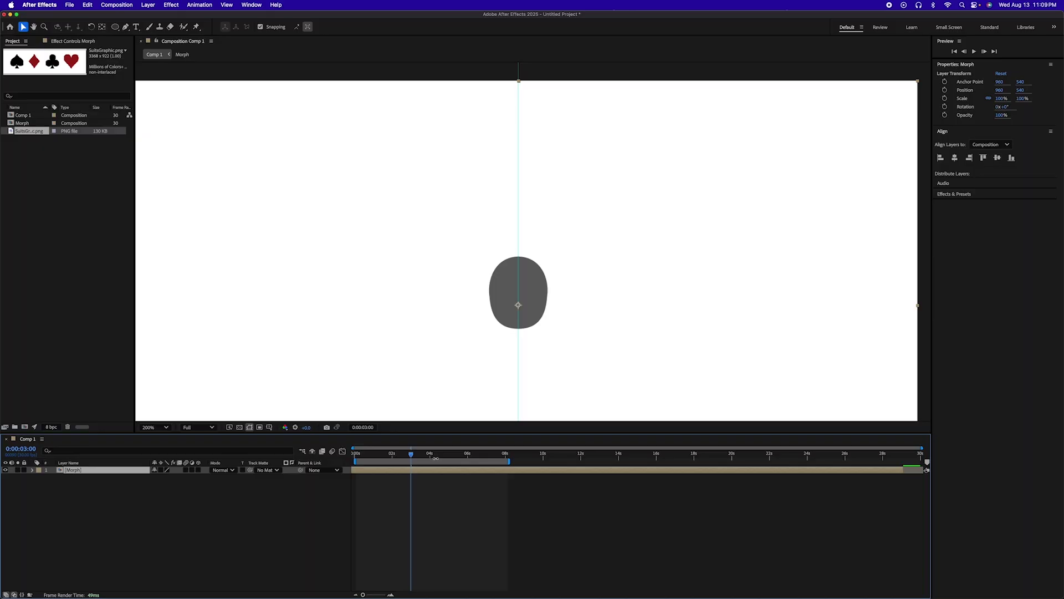
Find the Fill effect and apply it to the Morph layer
left_click_drag(436, 458, 460, 456)
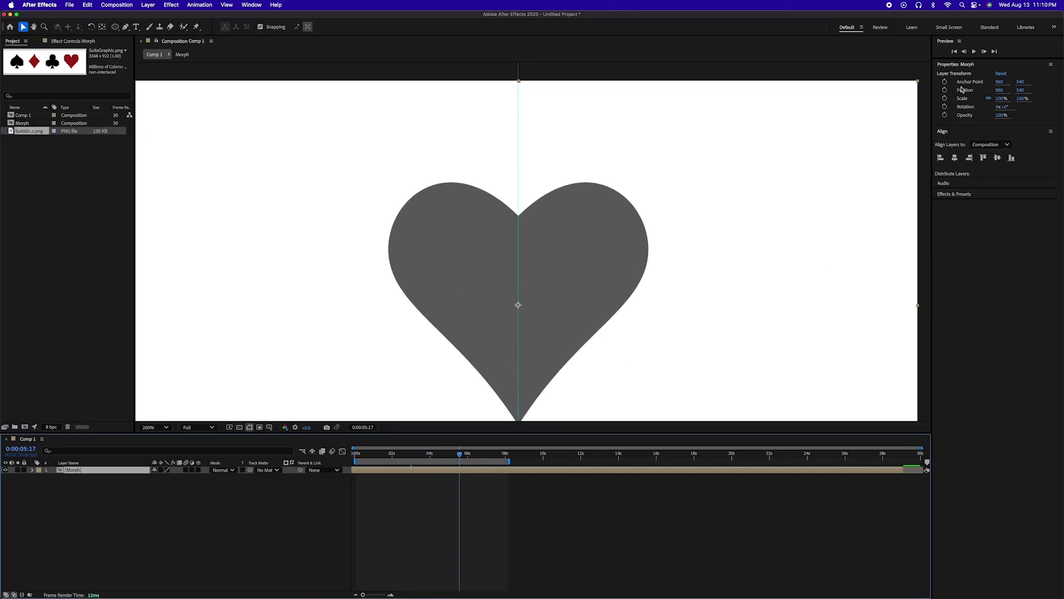
left_click(957, 196)
left_click(971, 205)
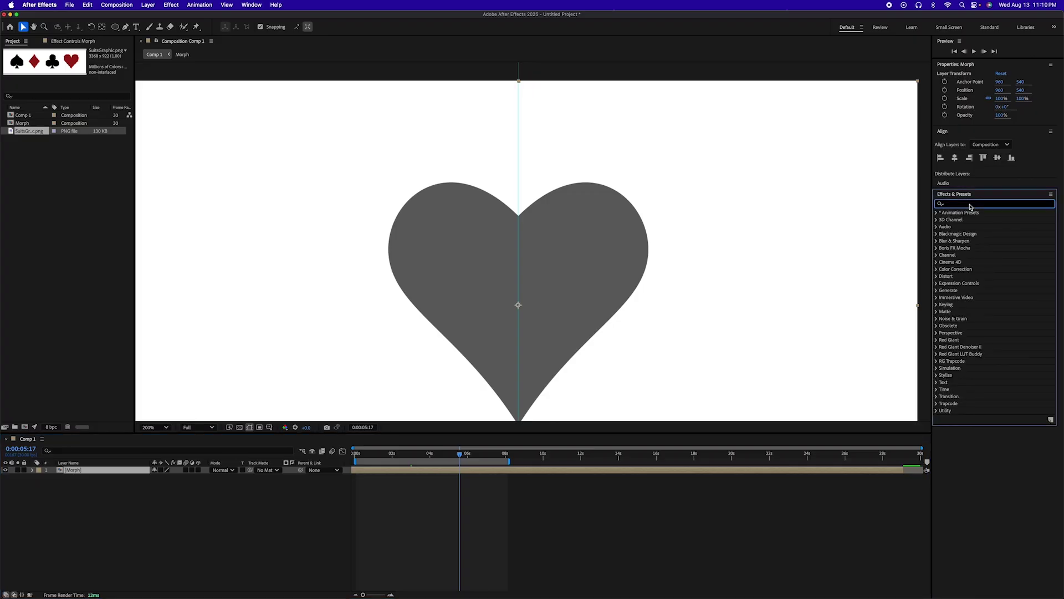
type("fill")
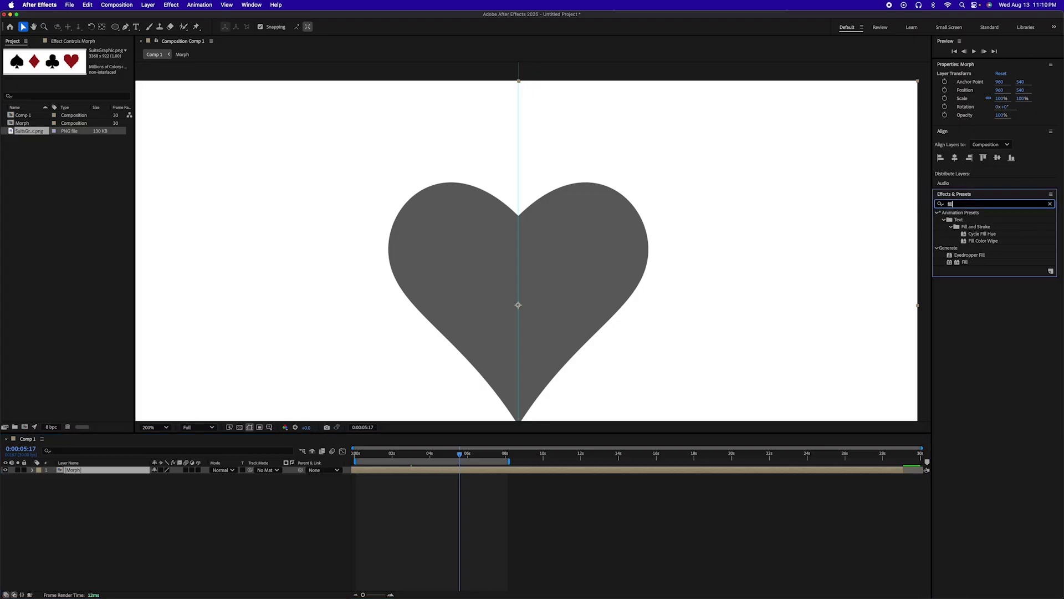
left_click_drag(968, 266, 474, 473)
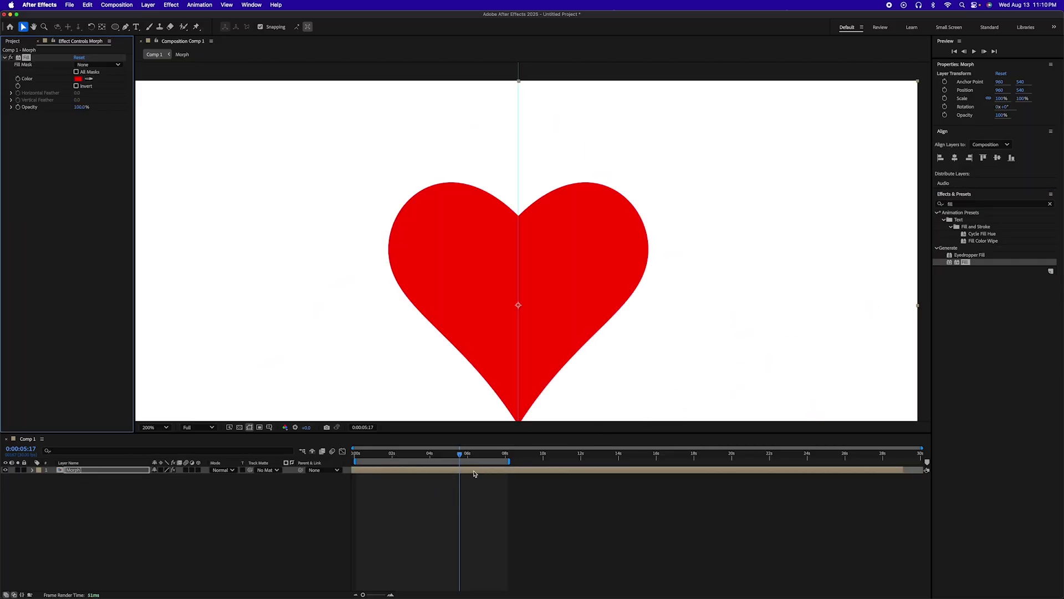
Return to 0:00:00:00 and set the Fill effect's color to dark grey 292929
left_click_drag(391, 455, 345, 461)
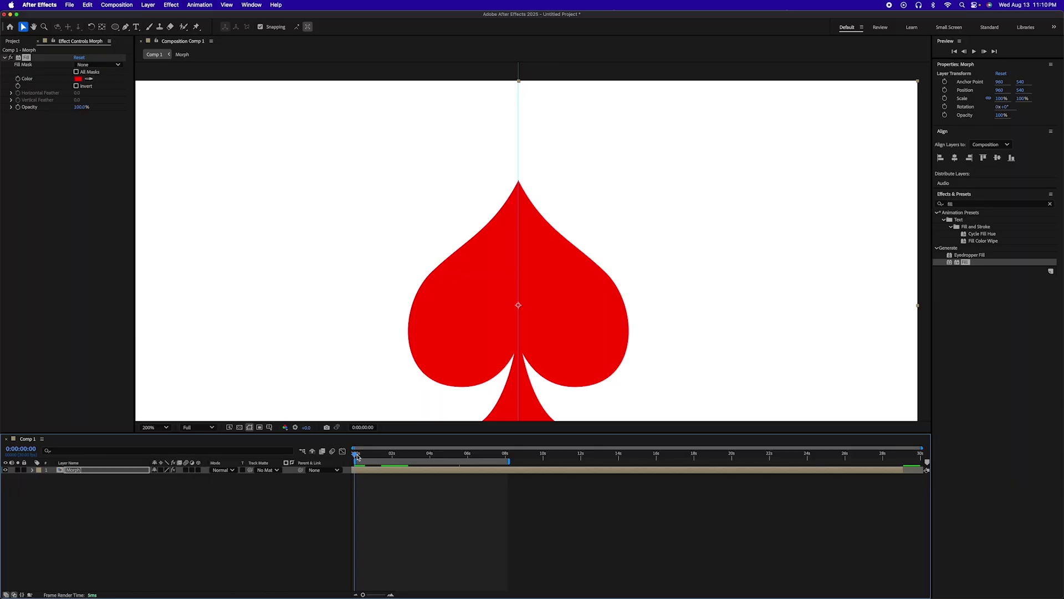
left_click(79, 79)
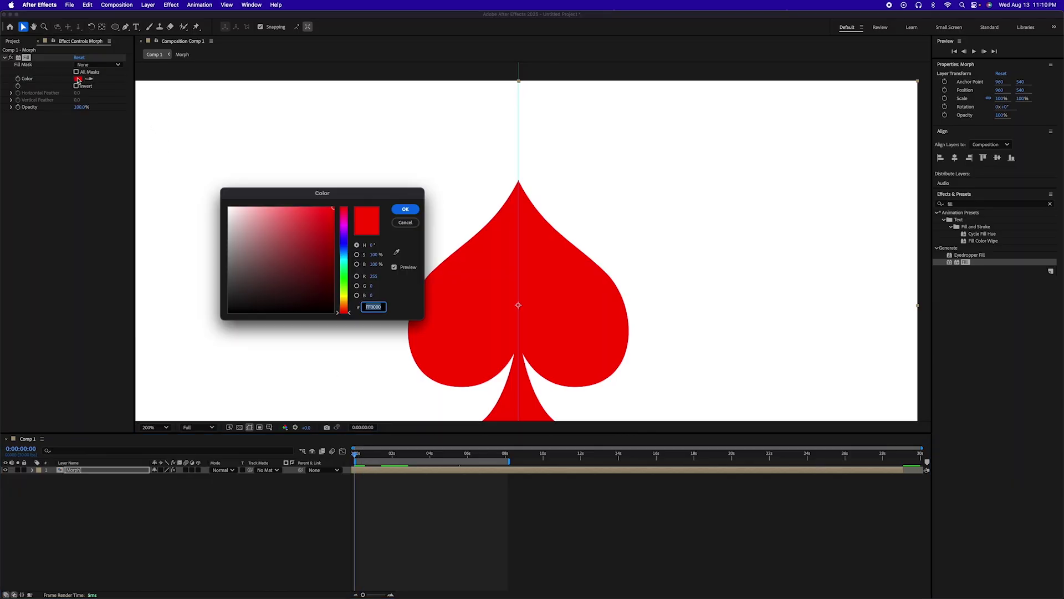
left_click_drag(269, 278, 223, 296)
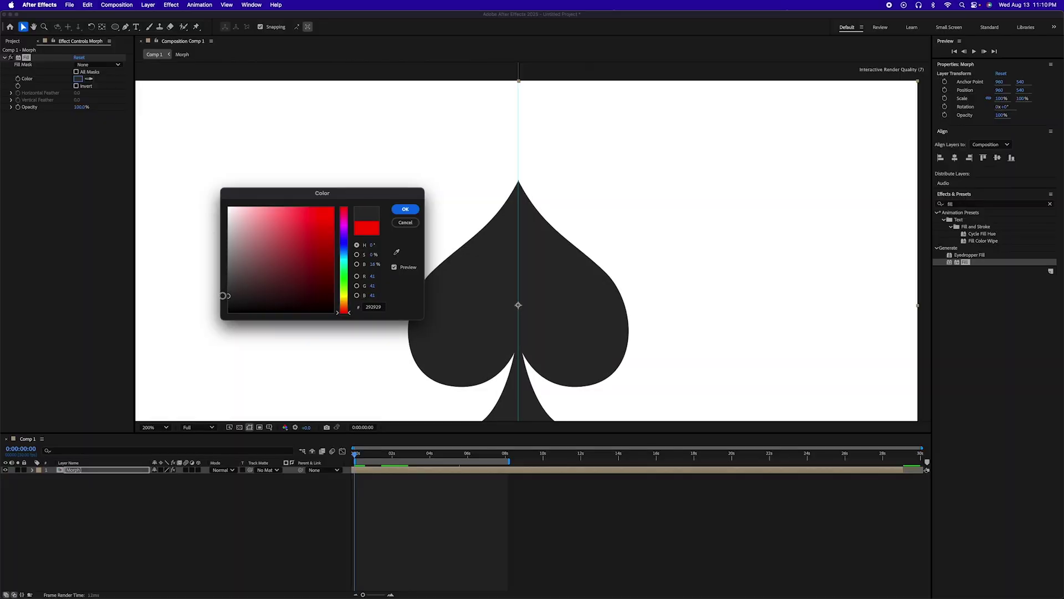
left_click(406, 209)
Move to the diamond at 0:00:01:12 and start keyframing the Fill effect's Color there
left_click_drag(356, 455, 378, 456)
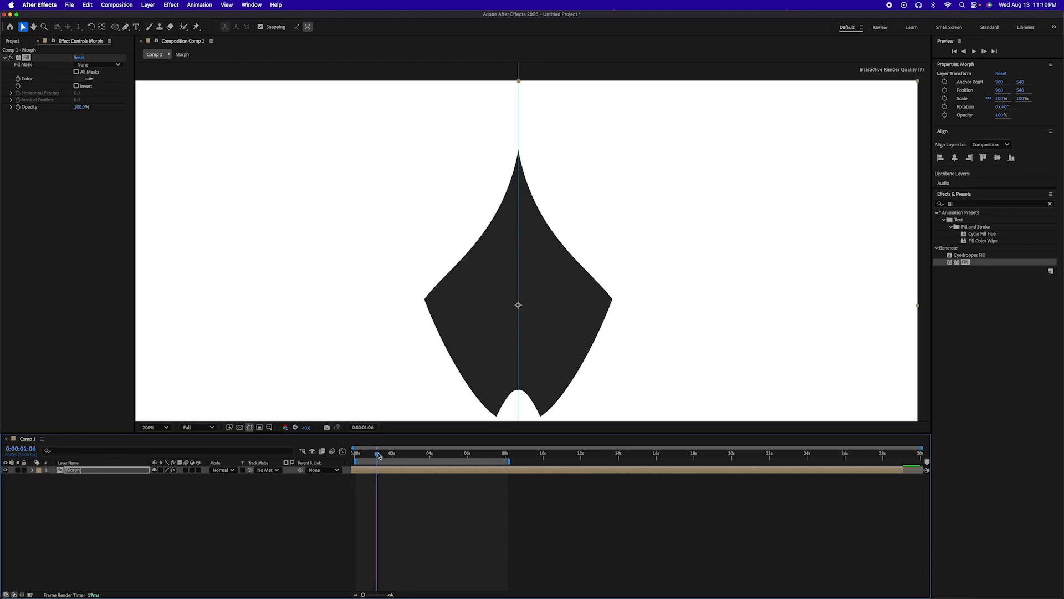
left_click(158, 428)
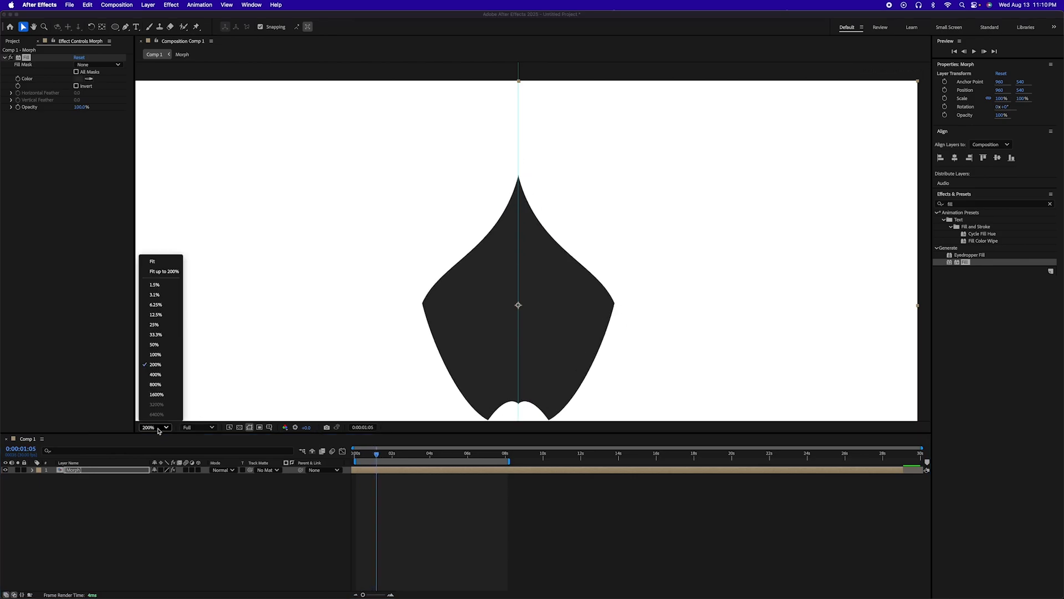
left_click(161, 262)
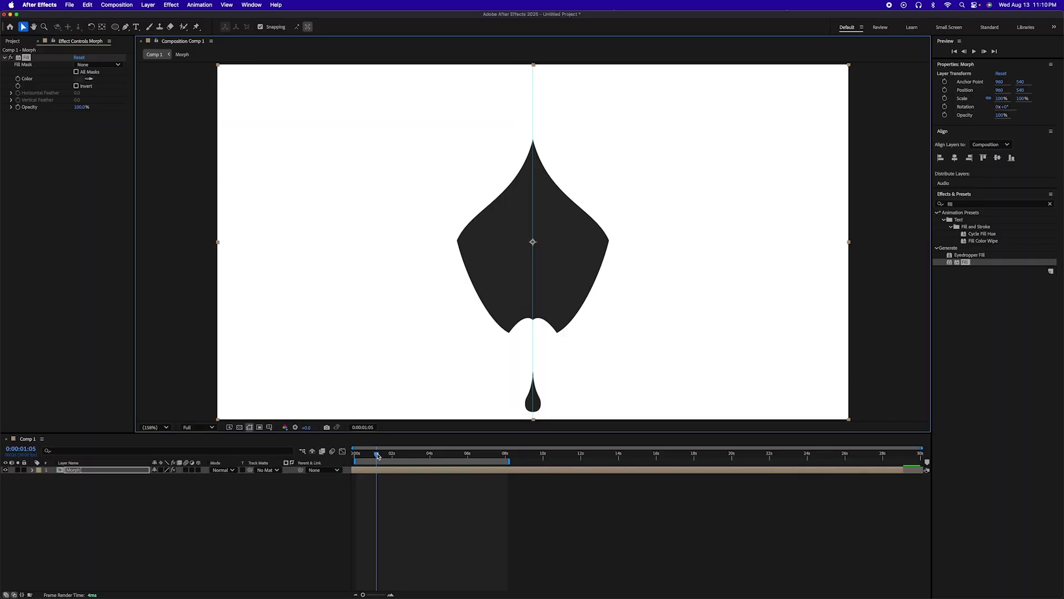
left_click_drag(378, 456, 382, 456)
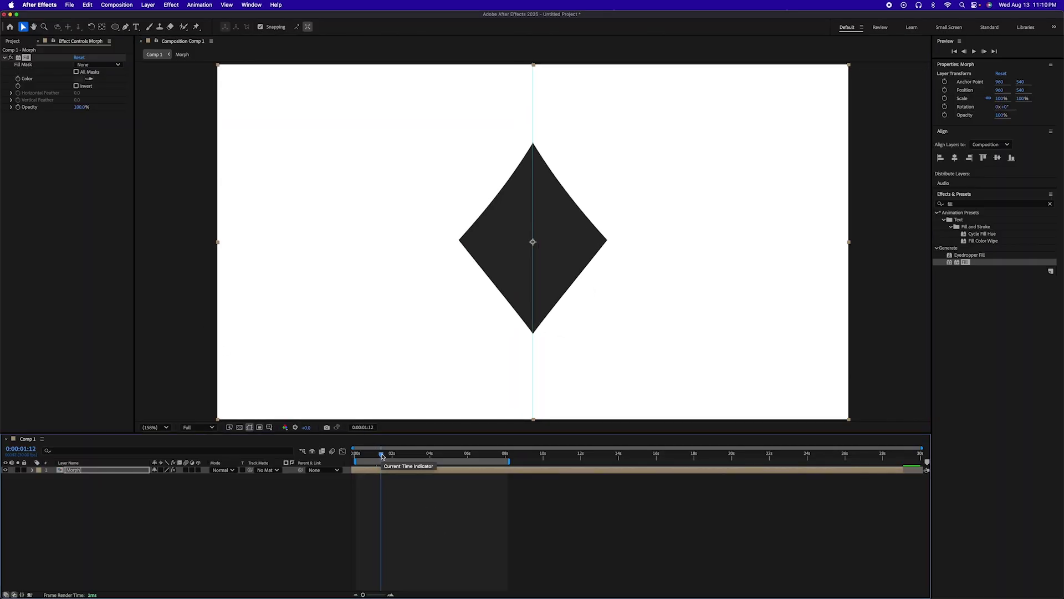
key("equal")
key("equal")
key("equal")
key("minus")
key("minus")
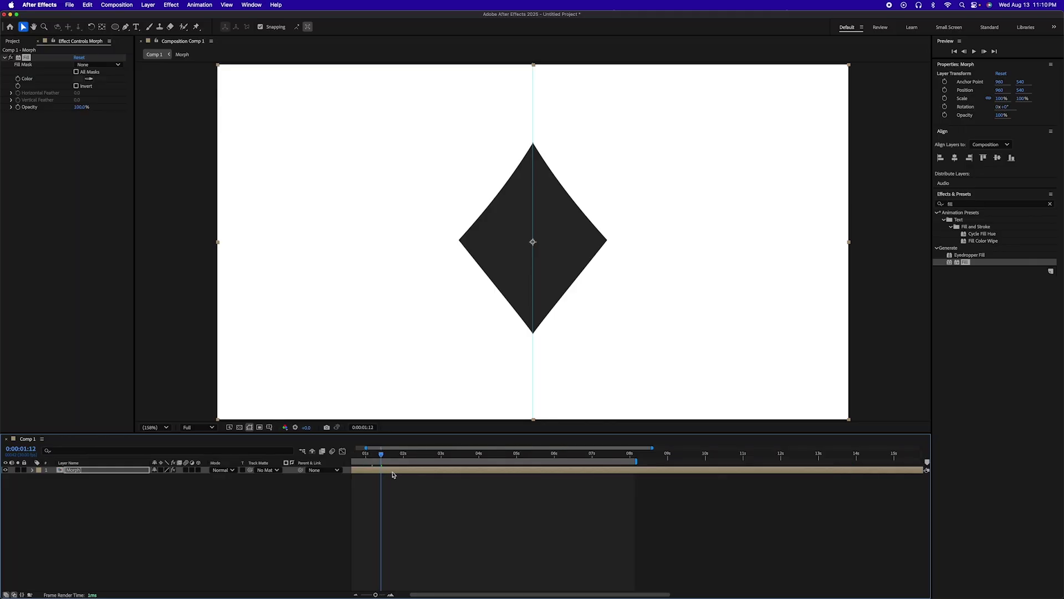
scroll(399, 479, "left", 2)
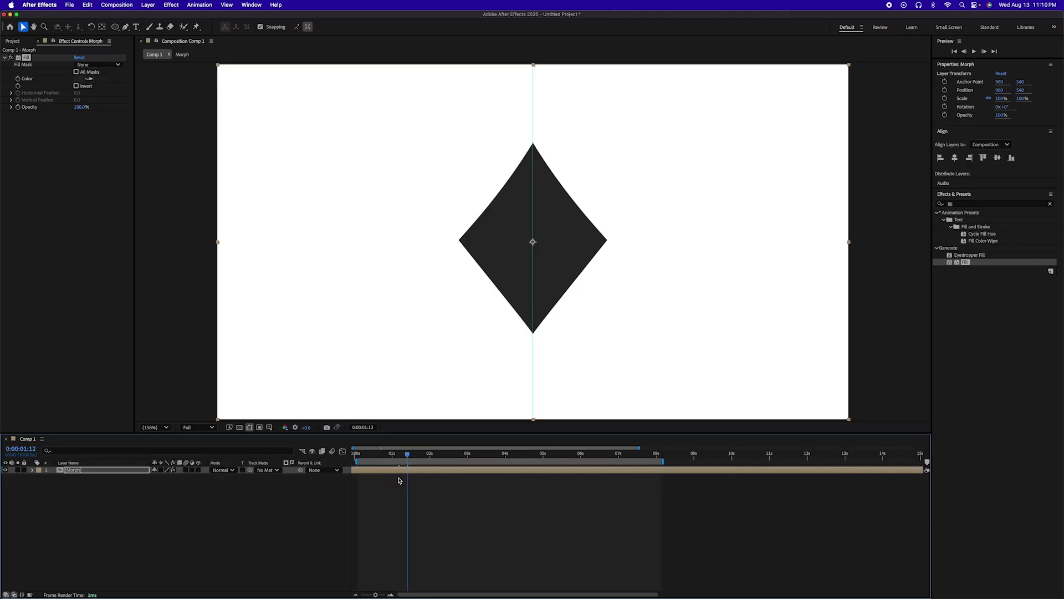
left_click(18, 79)
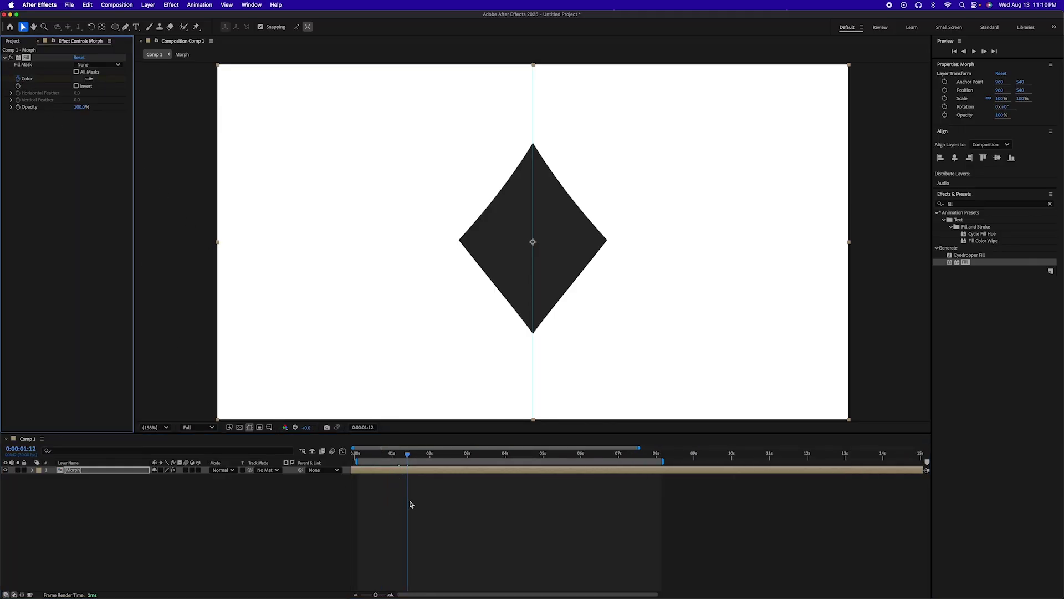
Reveal the Morph layer's keyframes and move the Color keyframe about two frames earlier
left_click(412, 472)
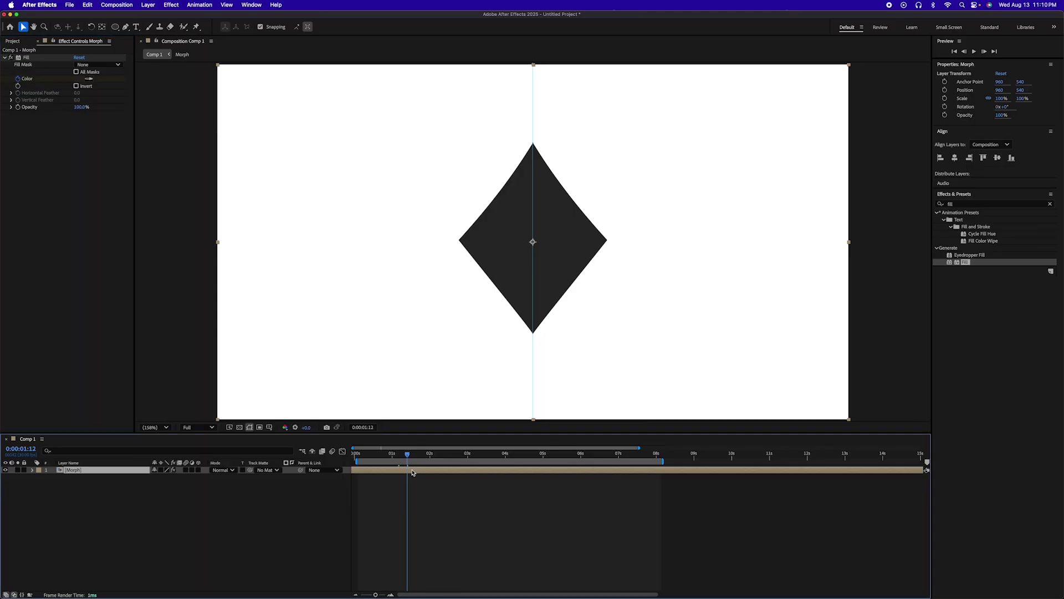
key("u")
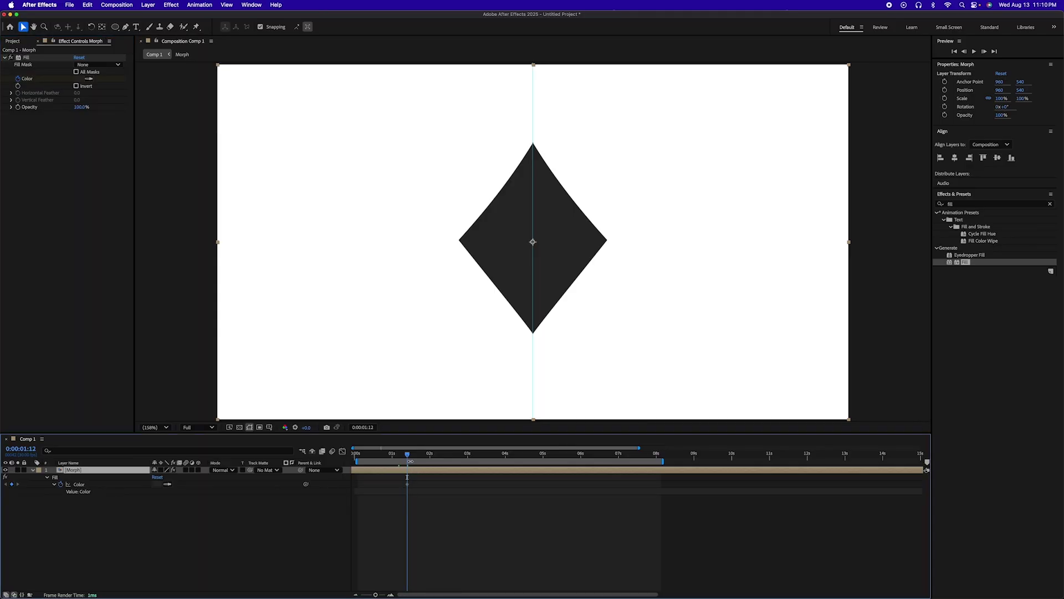
left_click(408, 485)
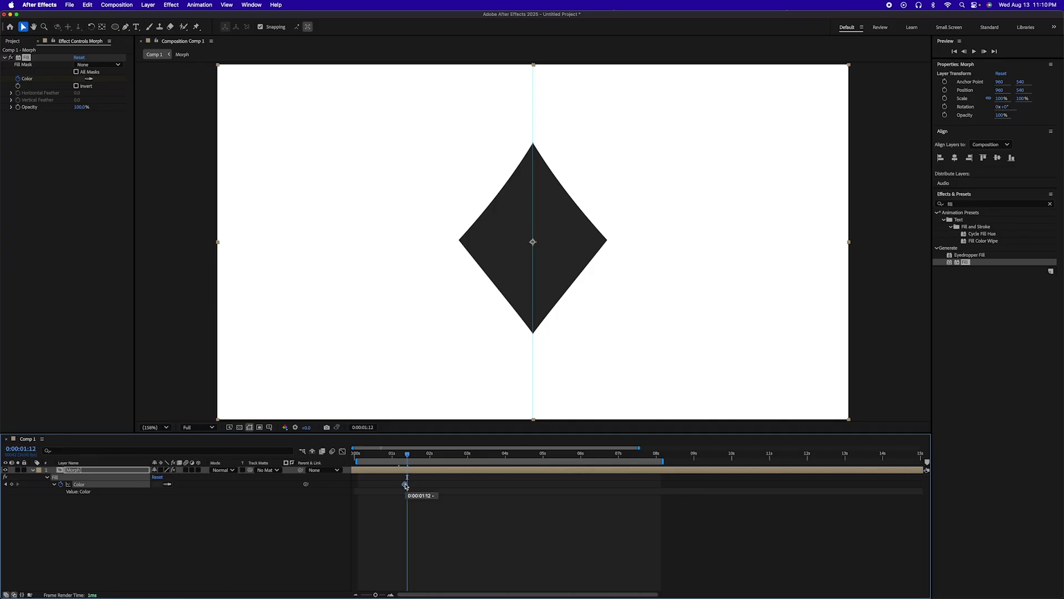
left_click_drag(404, 485, 405, 485)
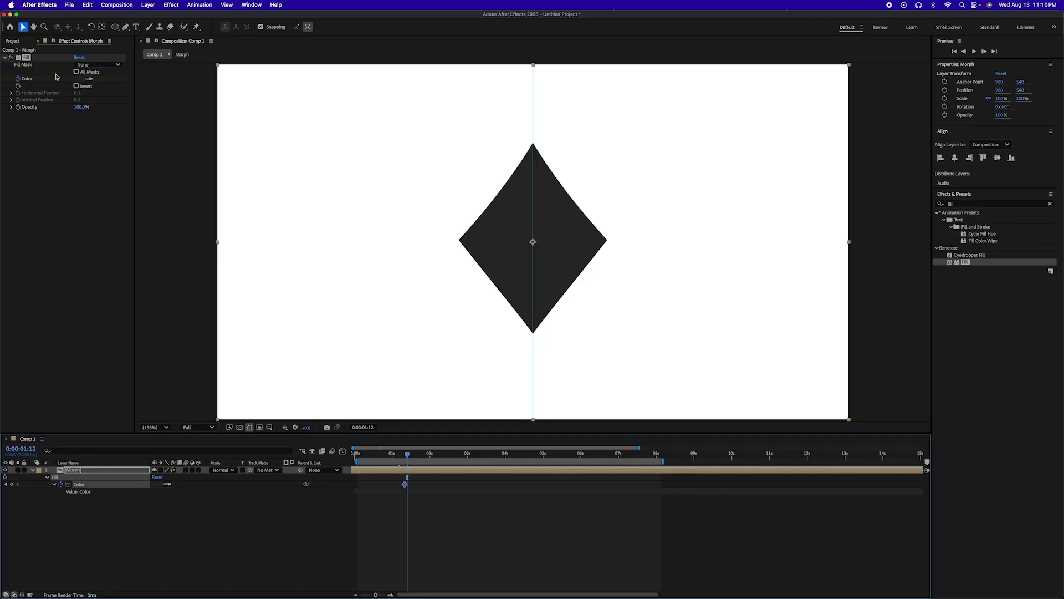
Set the Fill effect's Color at the diamond, 0:00:01:12, to a dark red of about 840000
left_click(88, 79)
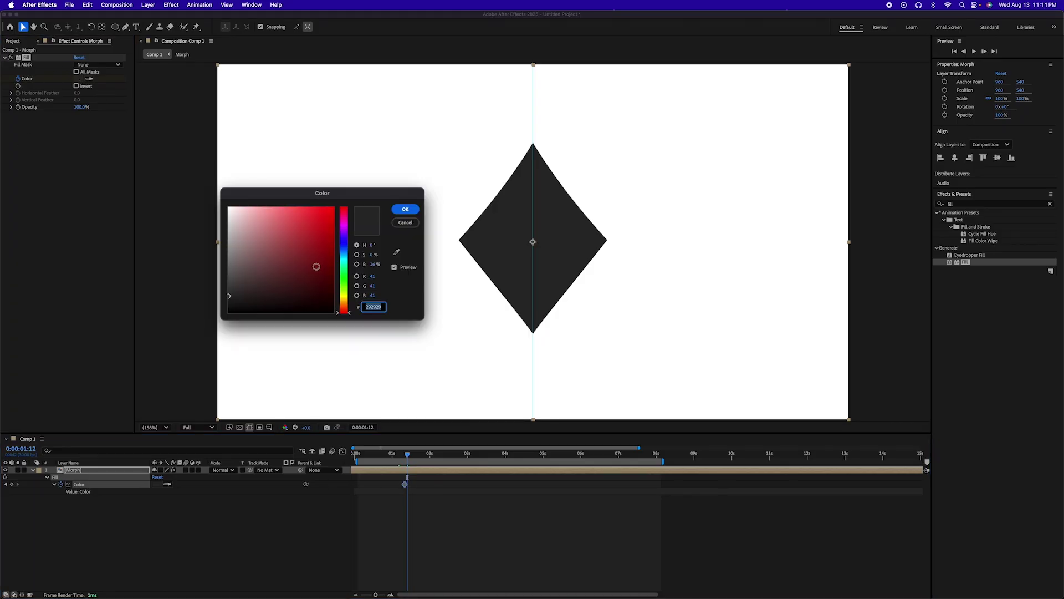
mouse_move(316, 267)
left_mouse_down()
mouse_move(329, 243)
mouse_move(334, 255)
left_mouse_up()
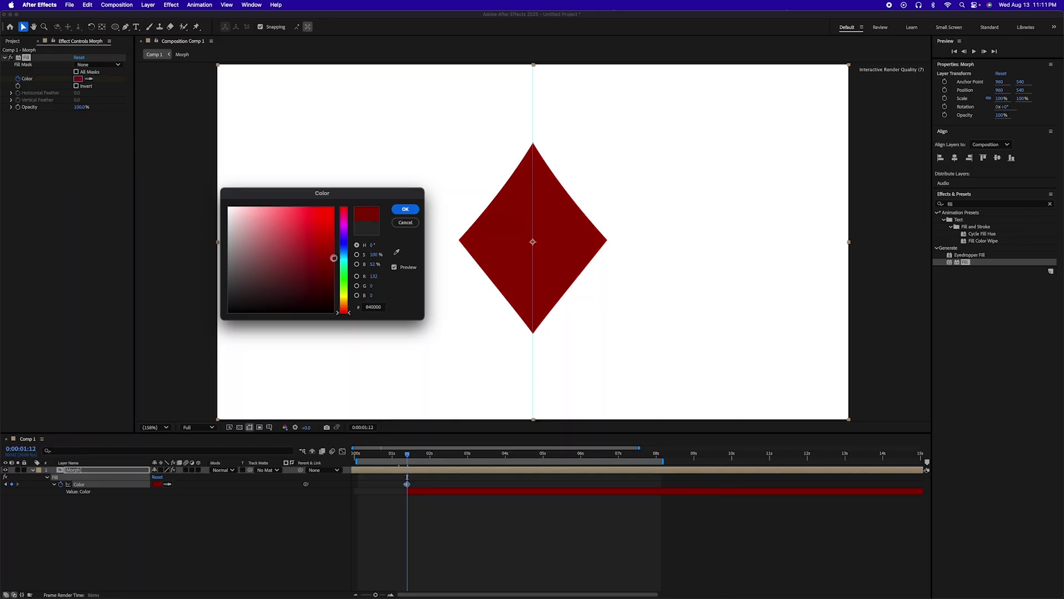
left_click(405, 209)
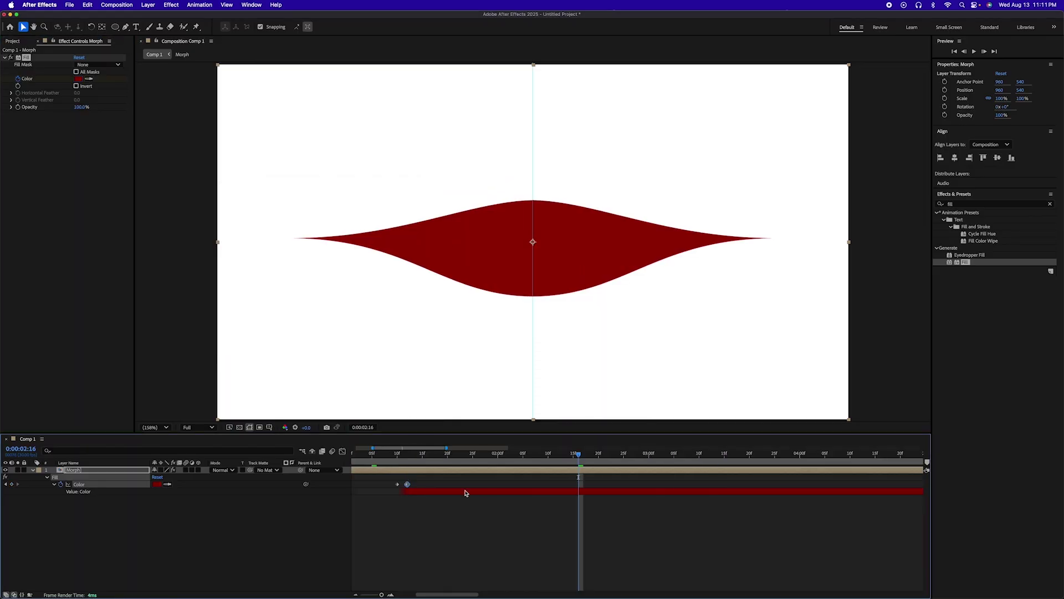
Copy the pair of grey-to-red Color keyframes and paste it at 0:00:03:00 and at the club, 0:00:03:24
left_click_drag(432, 479, 377, 489)
left_click_drag(578, 456, 648, 462)
key("super+v")
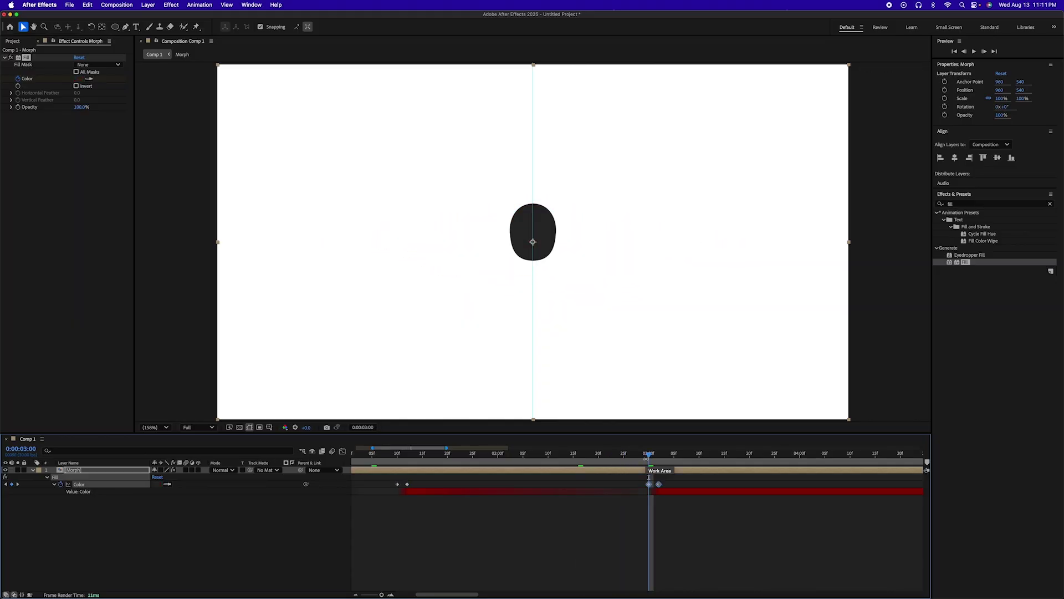
left_click_drag(650, 455, 772, 459)
key("ctrl+v")
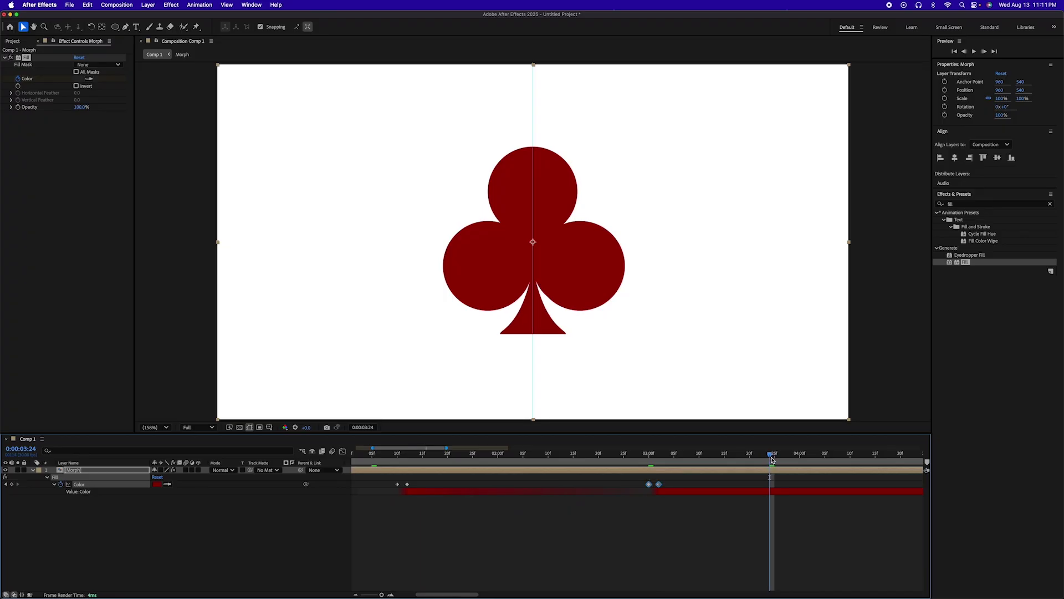
Paste the Color keyframe pair at the heart, 0:00:05:09, and again around 0:00:06:23 for the return to the spade
scroll(795, 492, "right", 3)
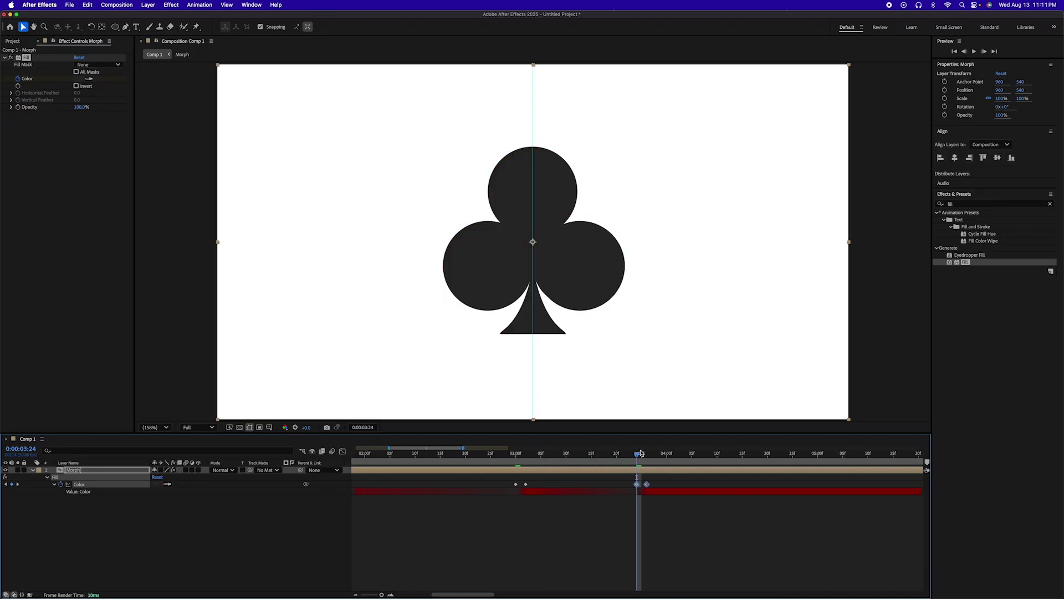
left_click_drag(641, 453, 865, 458)
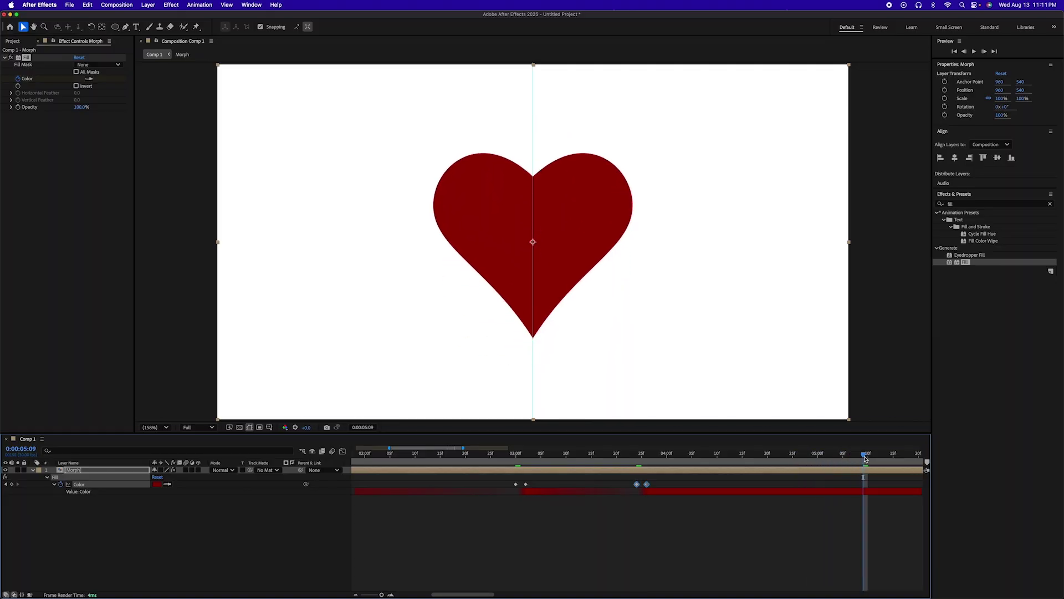
scroll(851, 475, "right", 5)
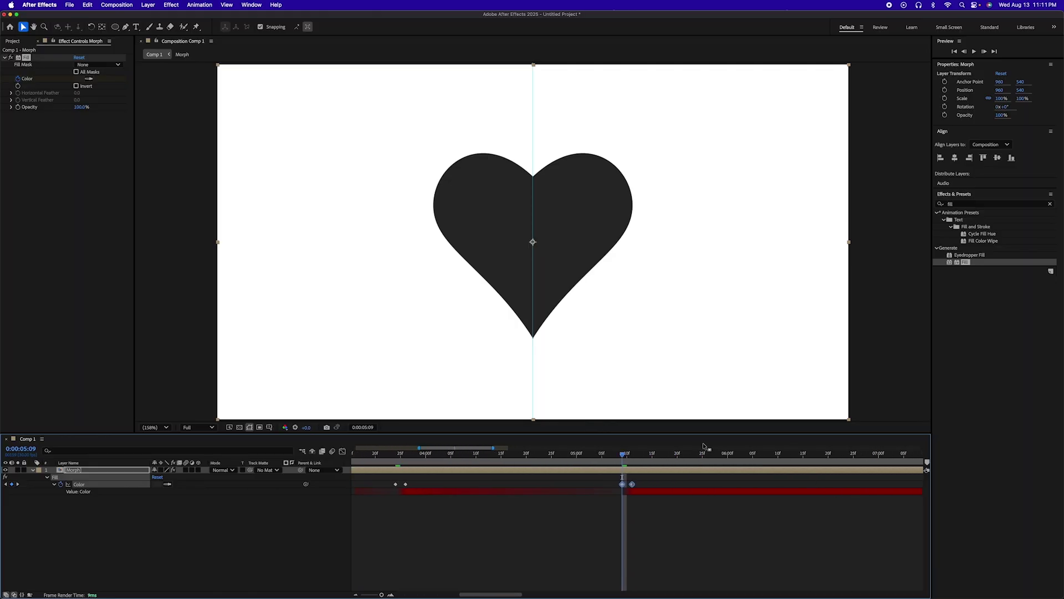
left_click_drag(625, 456, 821, 480)
key("super+v")
scroll(807, 495, "right", 5)
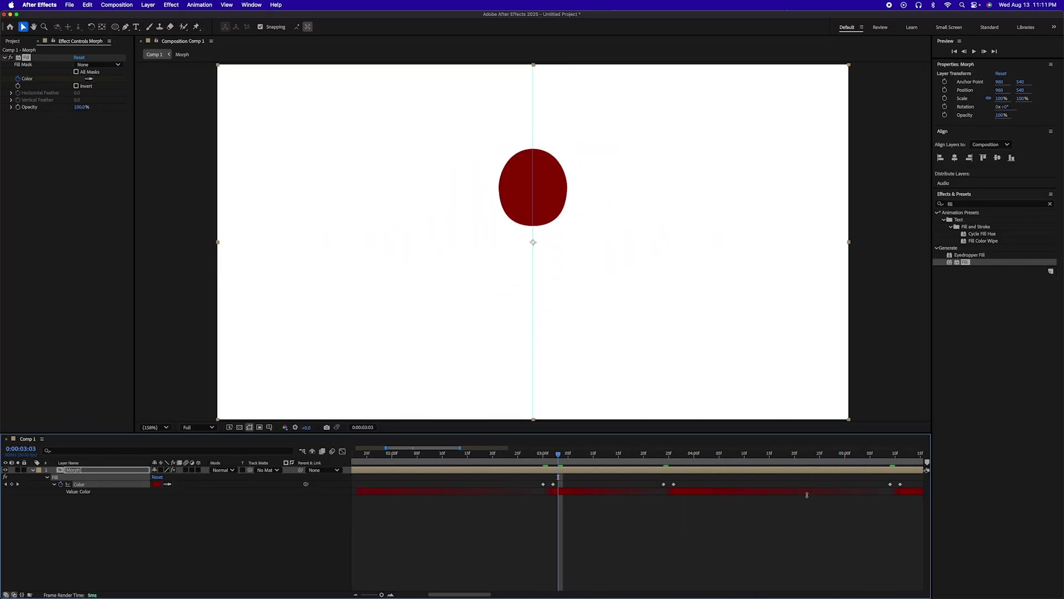
Time-reverse the Color keyframe pair at 0:00:03:00 so the fill changes from red back to grey
left_click_drag(535, 461, 669, 466)
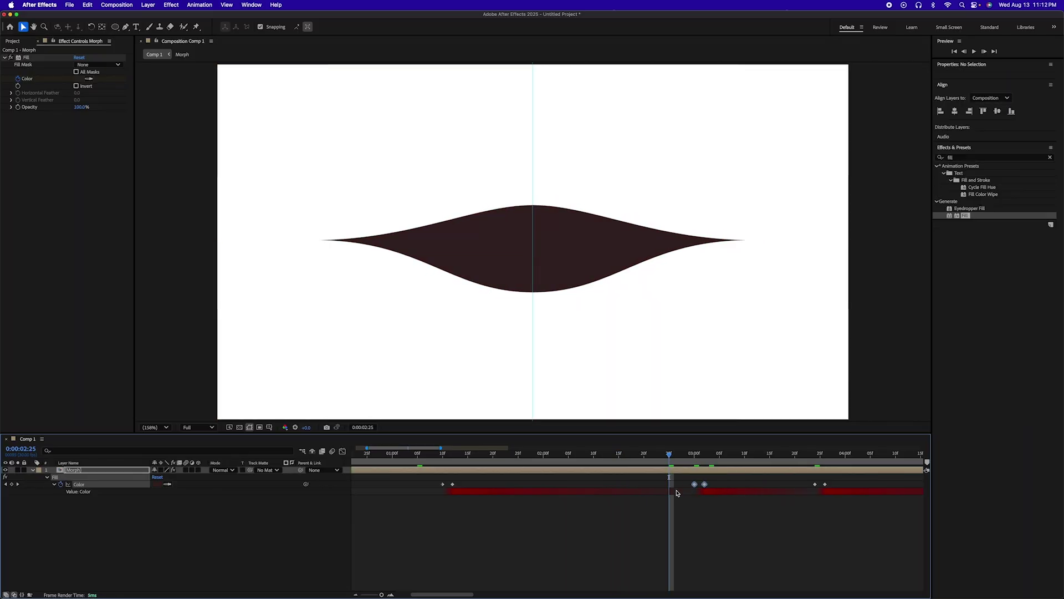
right_click(695, 485)
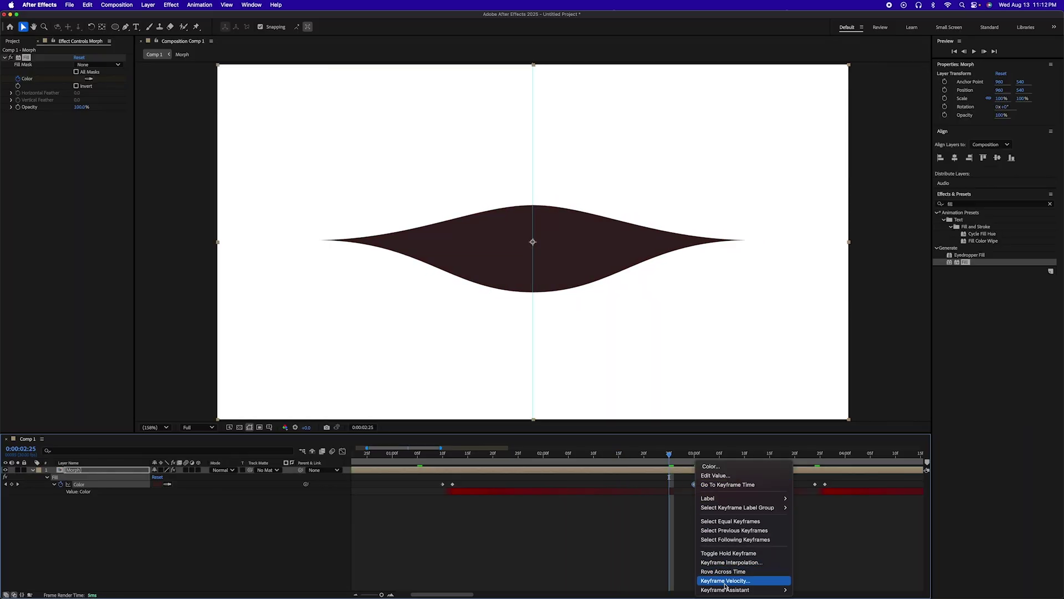
mouse_move(748, 591)
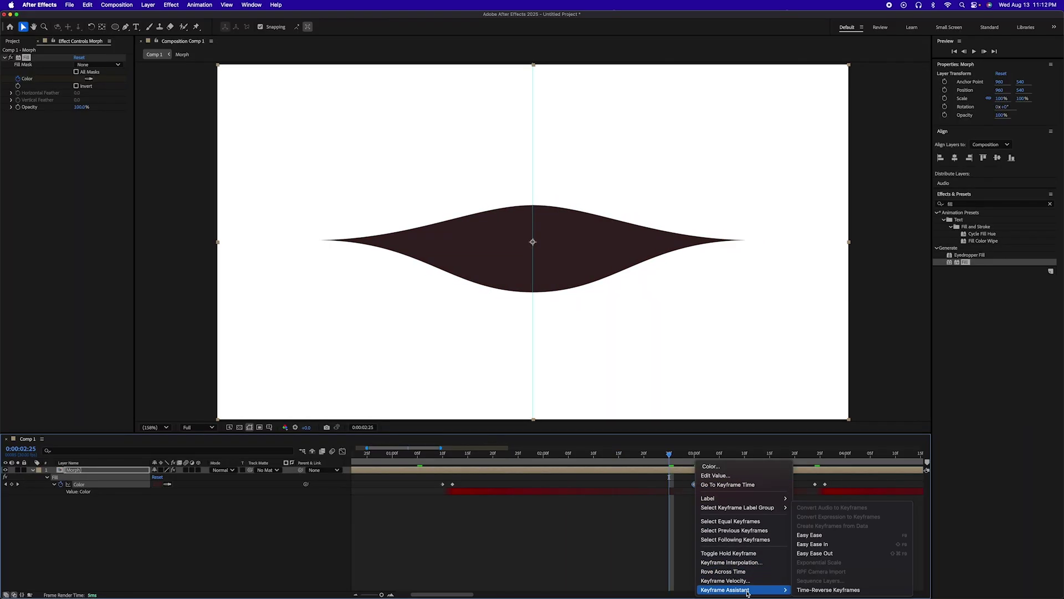
left_click(816, 591)
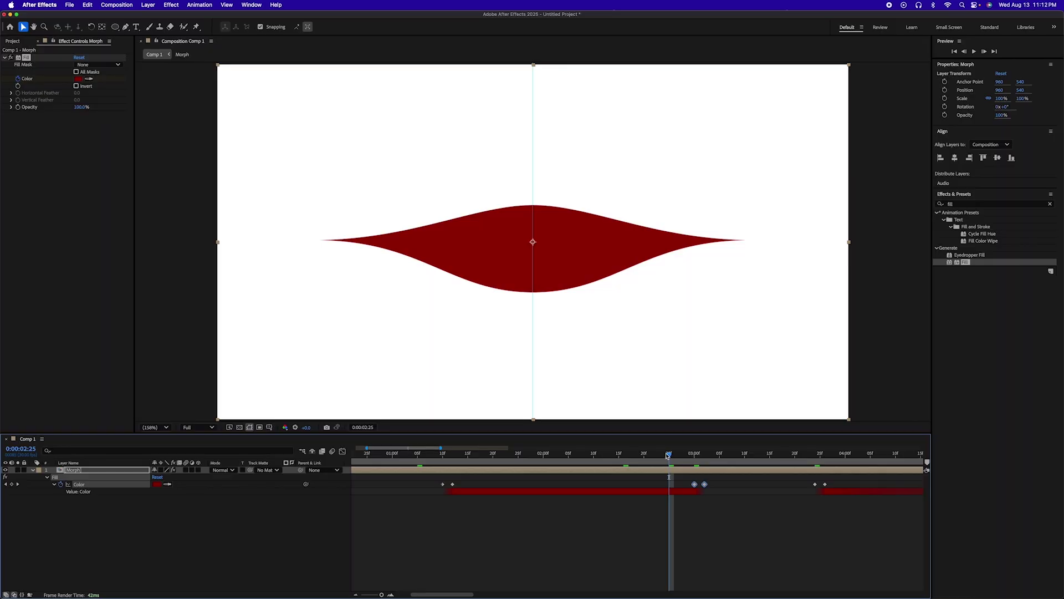
Check the colors from the club to the heart and delete the Color keyframe pair at 0:00:03:24
left_click_drag(670, 454, 830, 456)
scroll(816, 531, "right", 5)
scroll(816, 530, "right", 1)
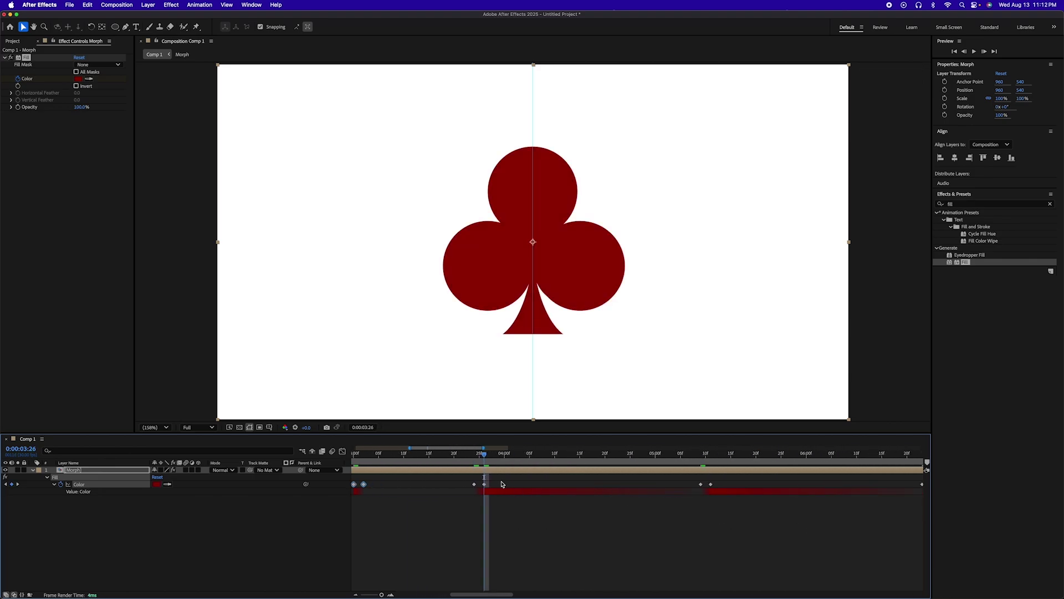
left_click_drag(489, 454, 691, 468)
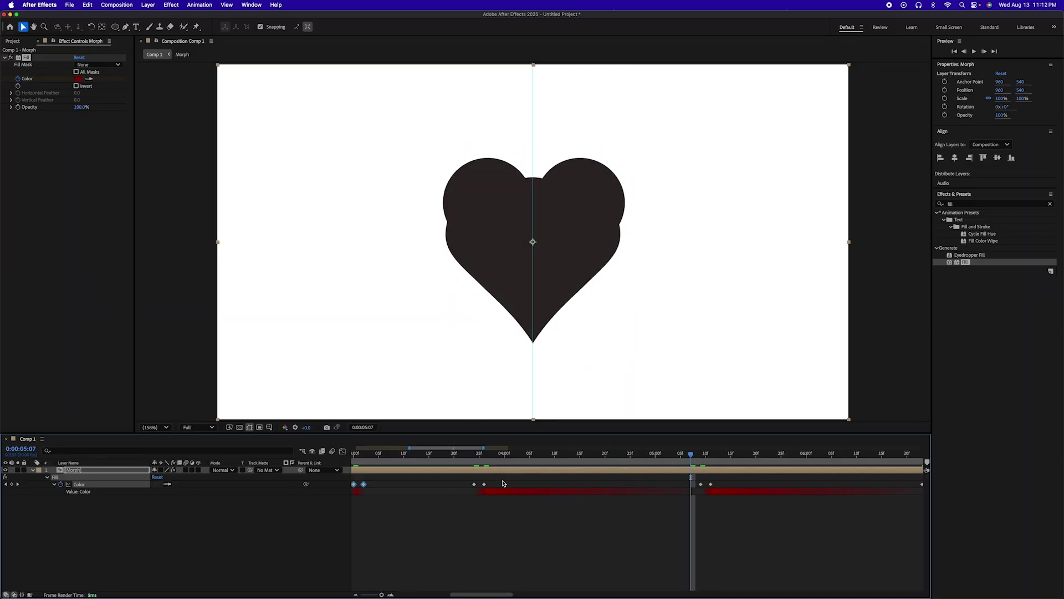
left_click_drag(504, 480, 703, 490)
key("Delete")
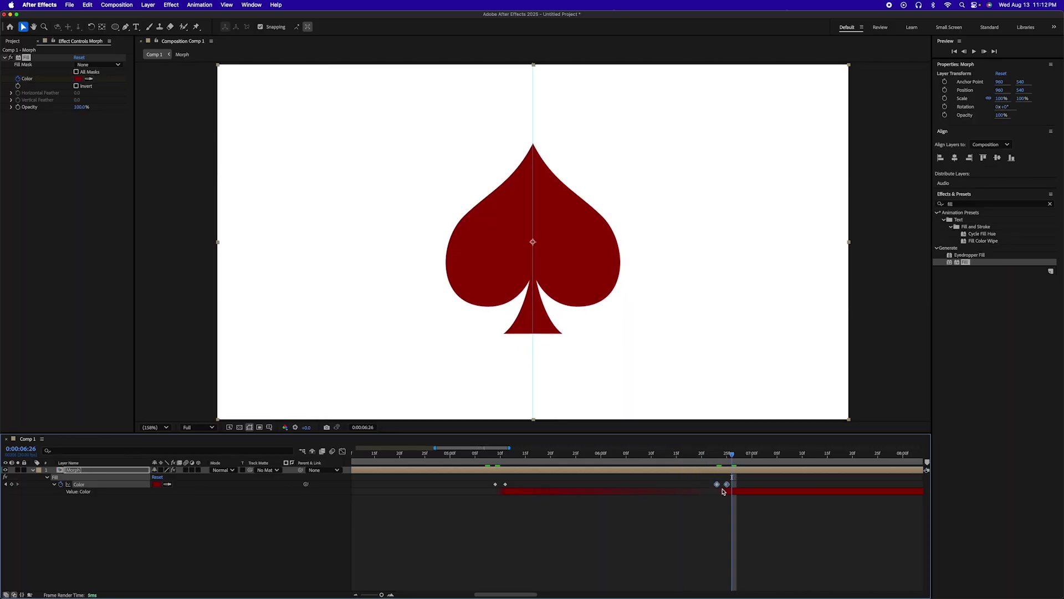
Time-reverse the last Color keyframe pair, just before the spade at 0:00:06:26, and preview the color changes
right_click(729, 486)
mouse_move(776, 589)
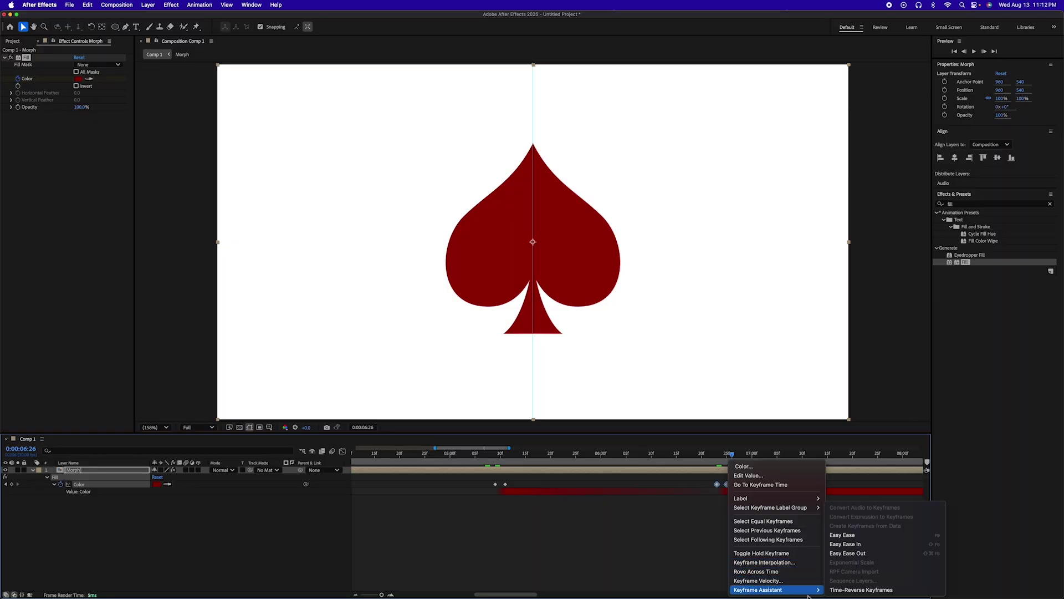
left_click(839, 591)
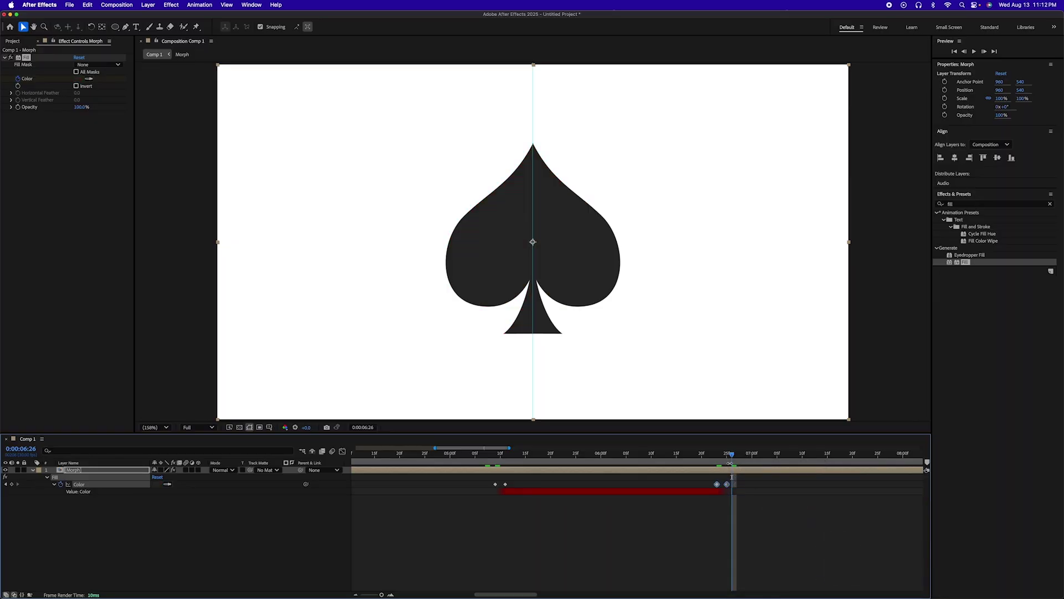
left_click_drag(730, 463, 767, 461)
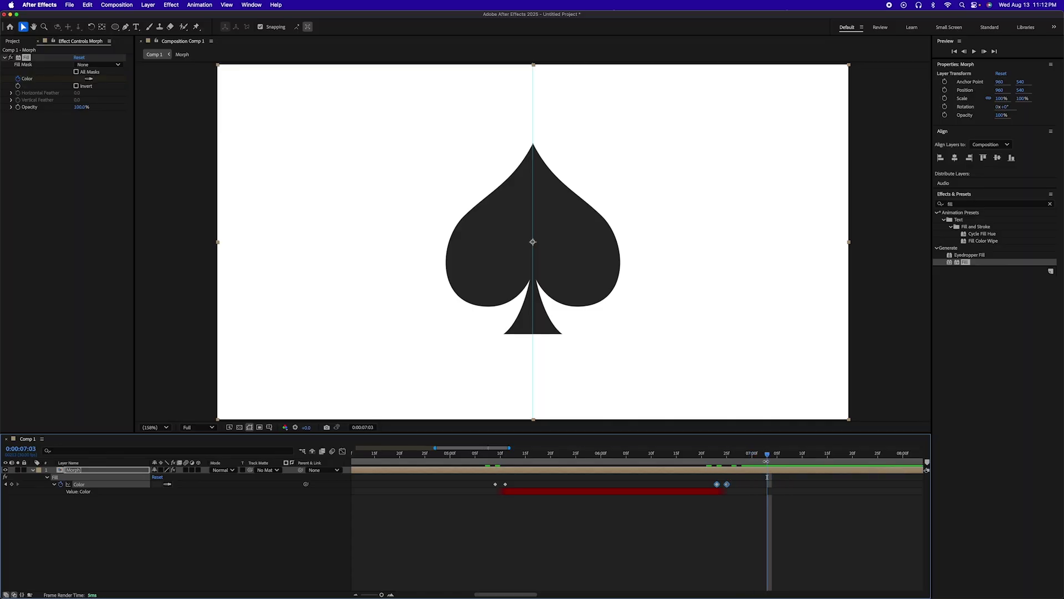
scroll(767, 474, "down", 6)
key("space")
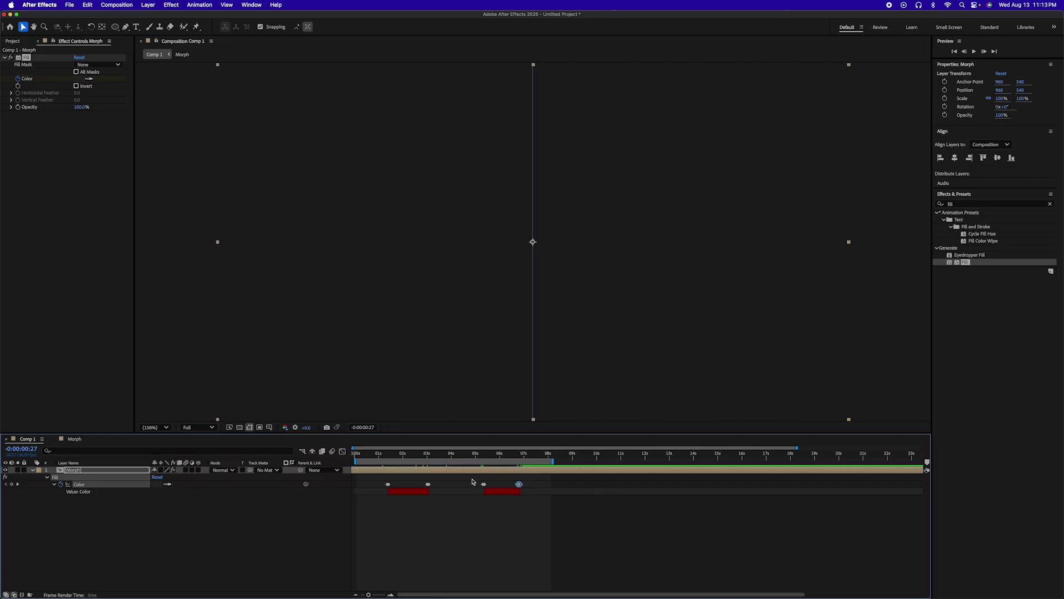
Open the Morph composition and add a two-node camera with the 35mm preset
double_click(467, 471)
left_click_drag(366, 457, 394, 457)
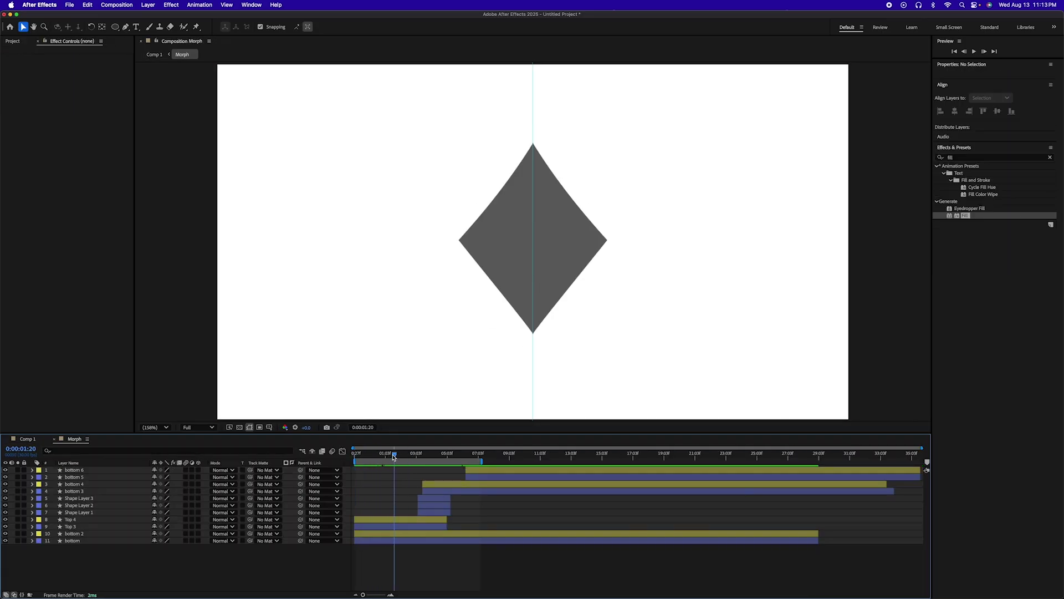
left_click(149, 6)
mouse_move(152, 17)
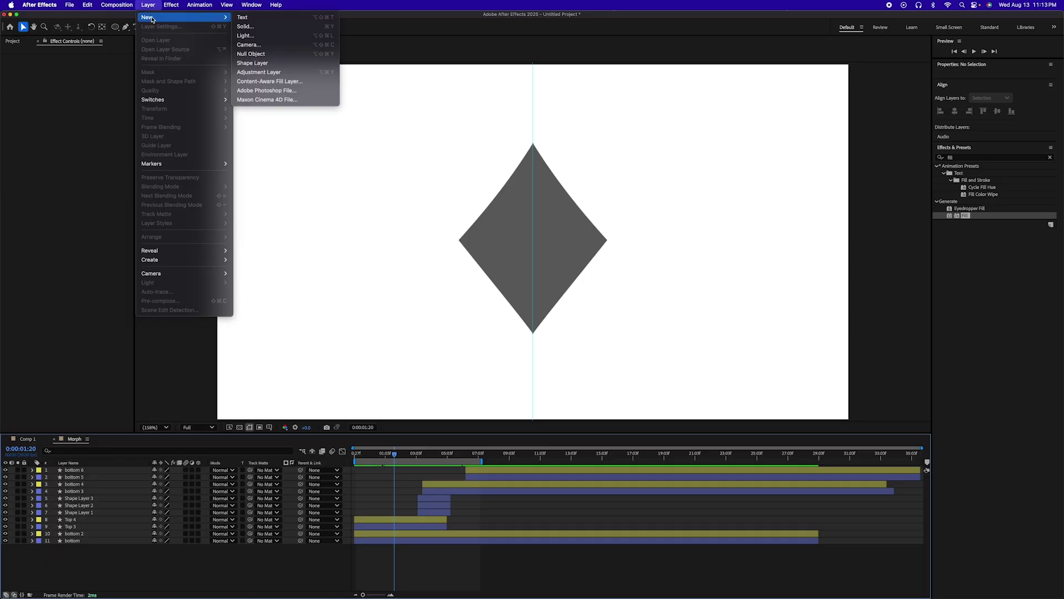
left_click(248, 45)
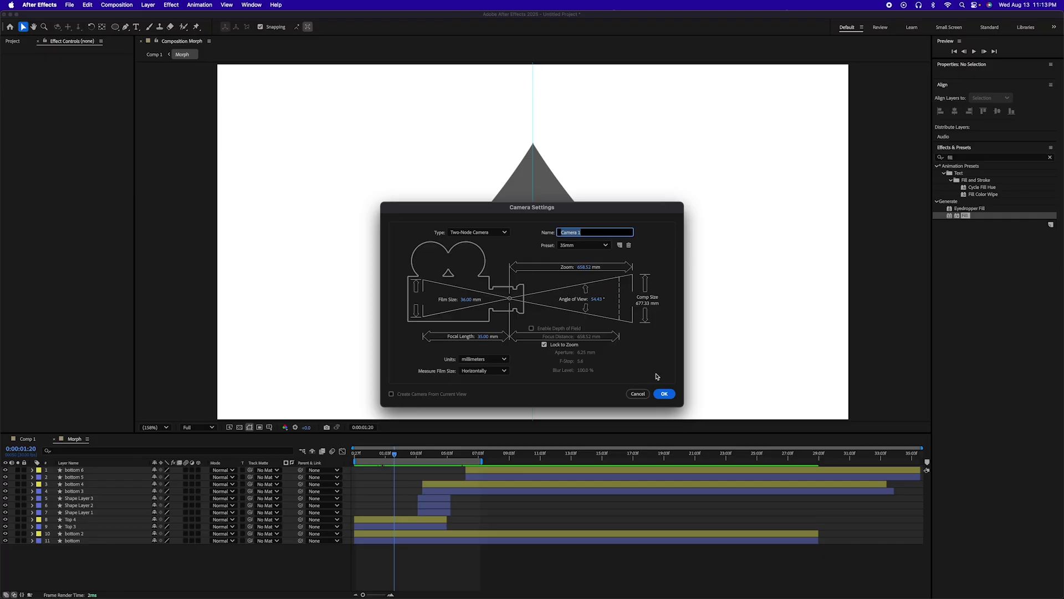
left_click(664, 394)
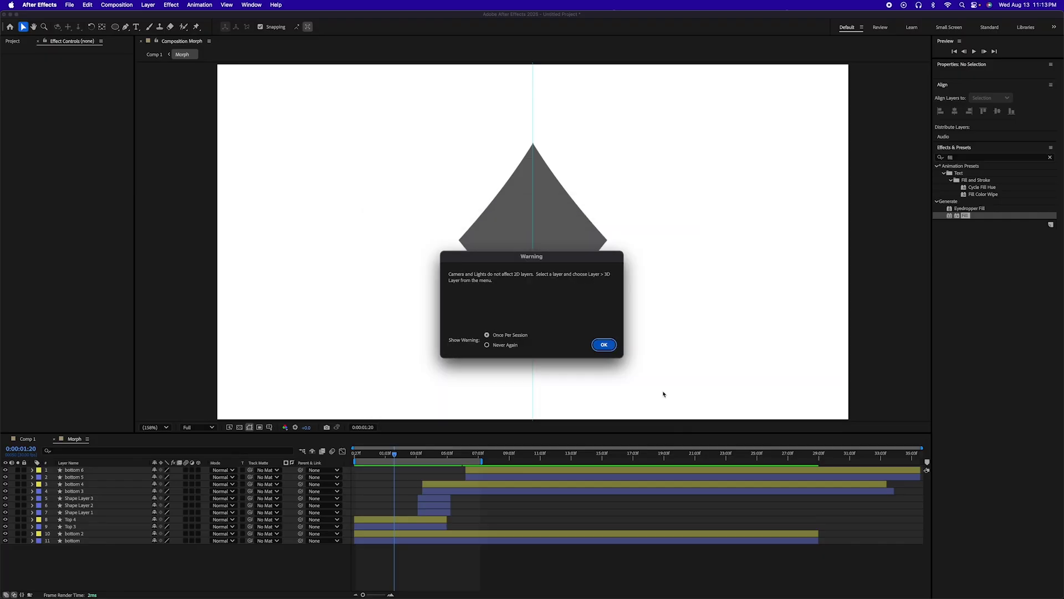
left_click(604, 345)
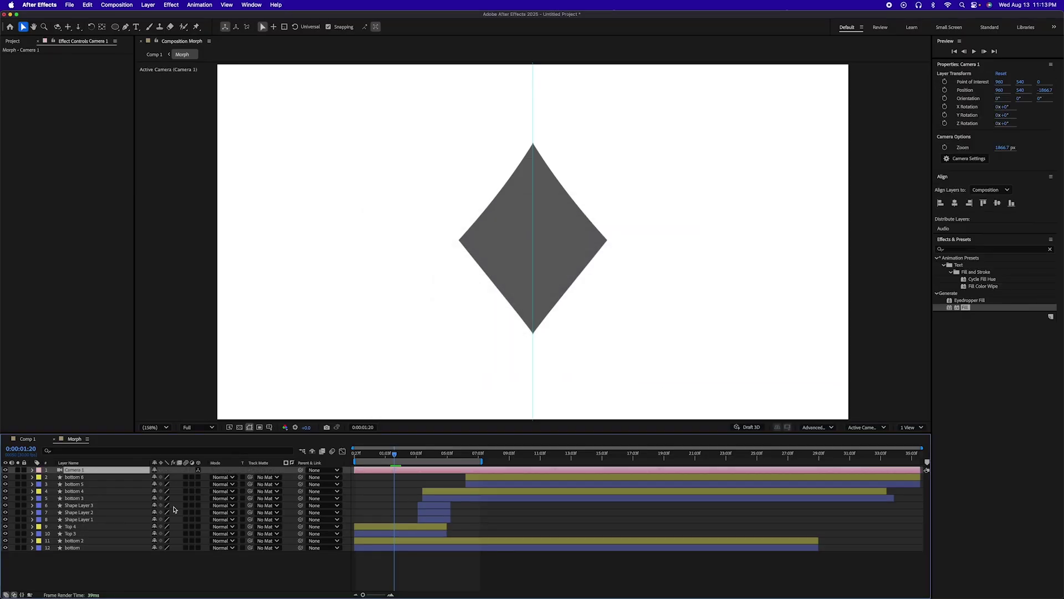
At the start of the Morph composition, begin keyframing Camera 1's Point of Interest and Position
left_click_drag(381, 458, 355, 458)
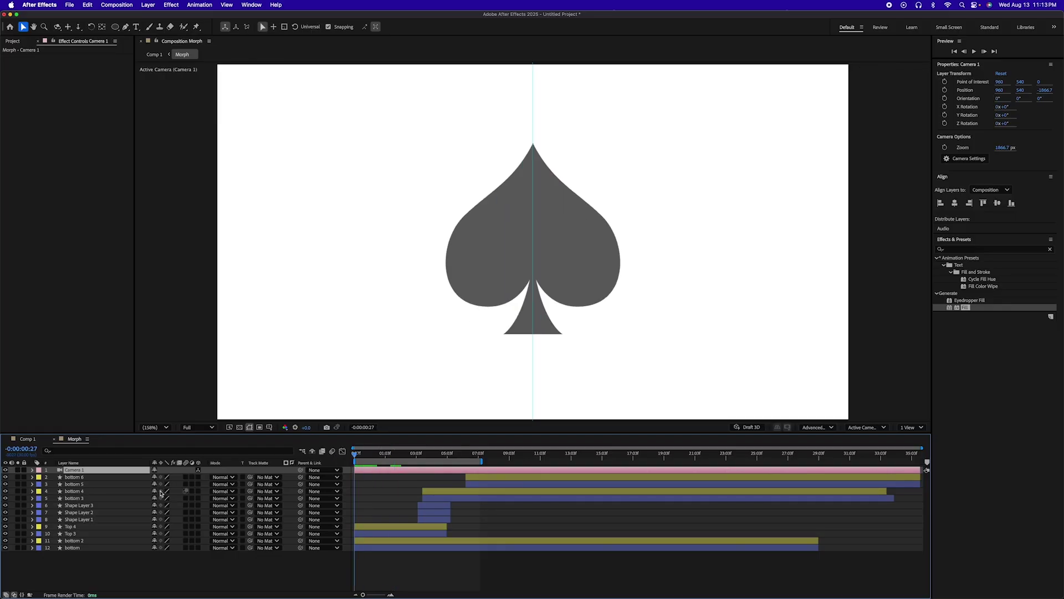
left_click(32, 470)
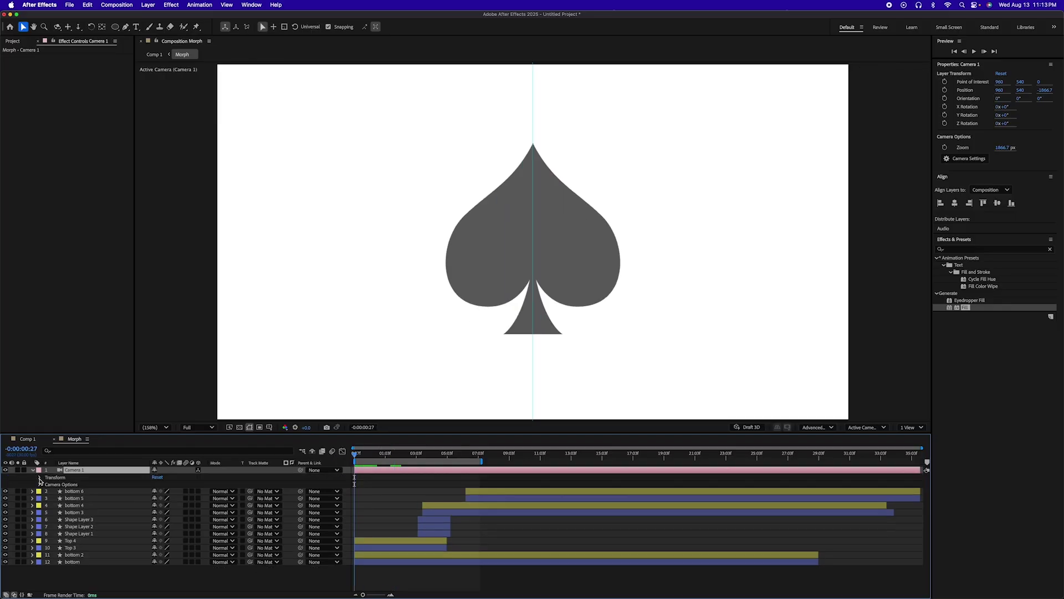
left_click(40, 478)
left_click(54, 484)
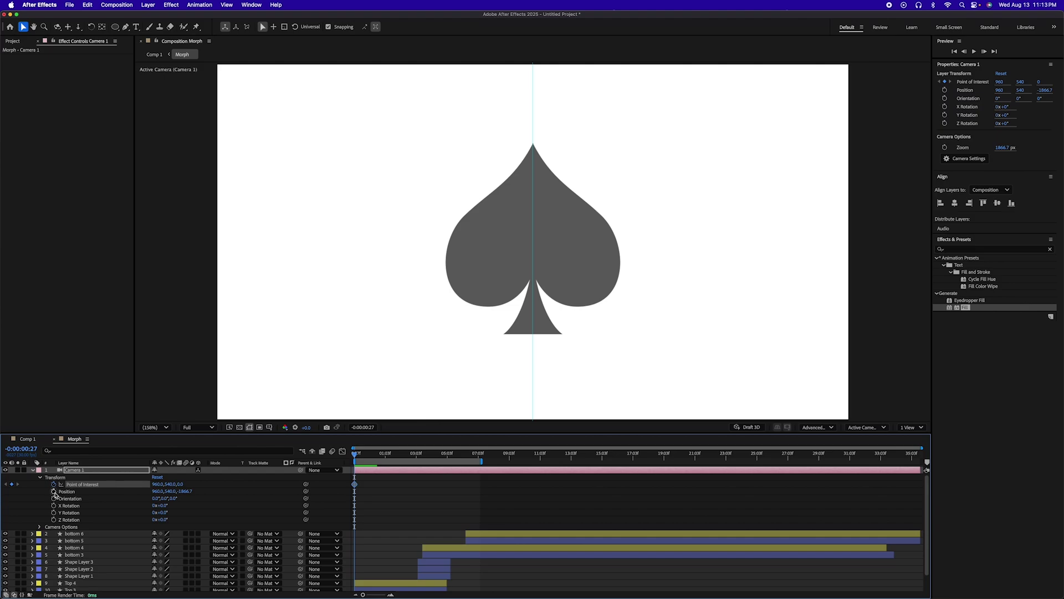
left_click(53, 491)
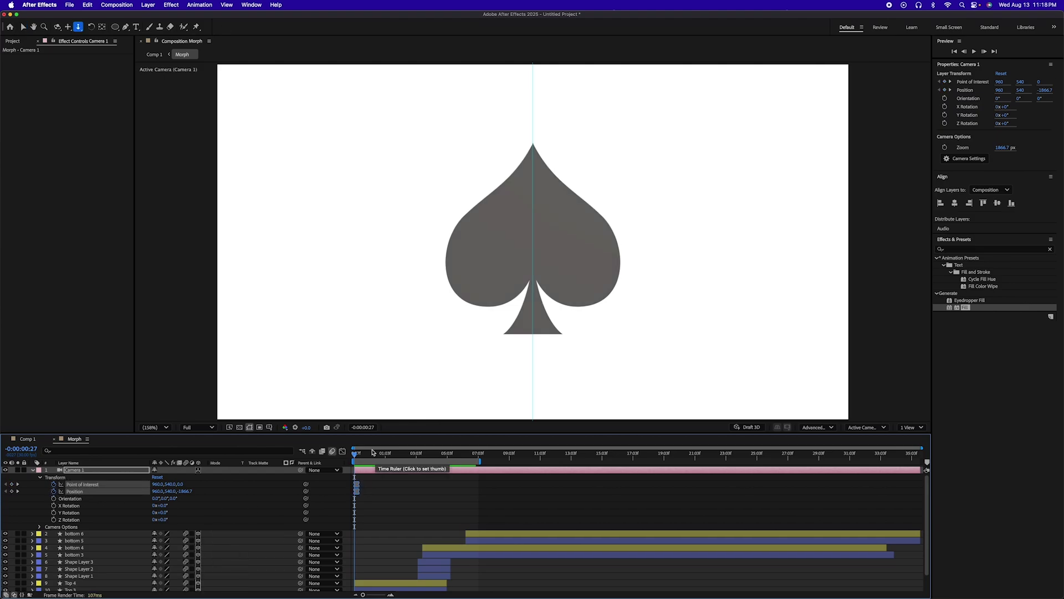
At the diamond, 0:00:01:28, orbit the camera around behind the shape to a Position of about 1293, 274, 1800
left_click_drag(355, 455, 399, 460)
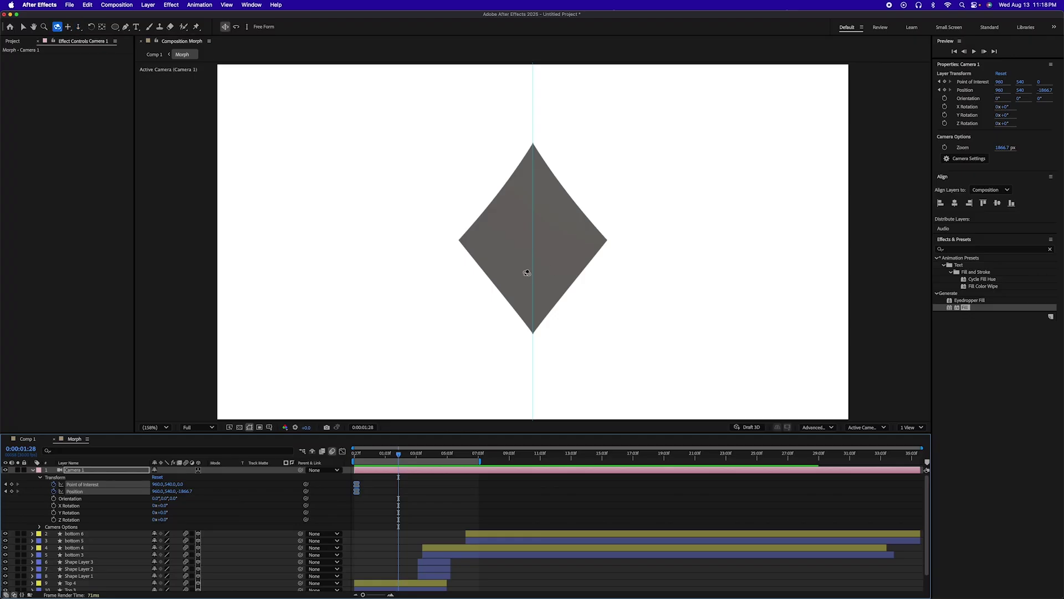
left_click_drag(527, 273, 778, 283)
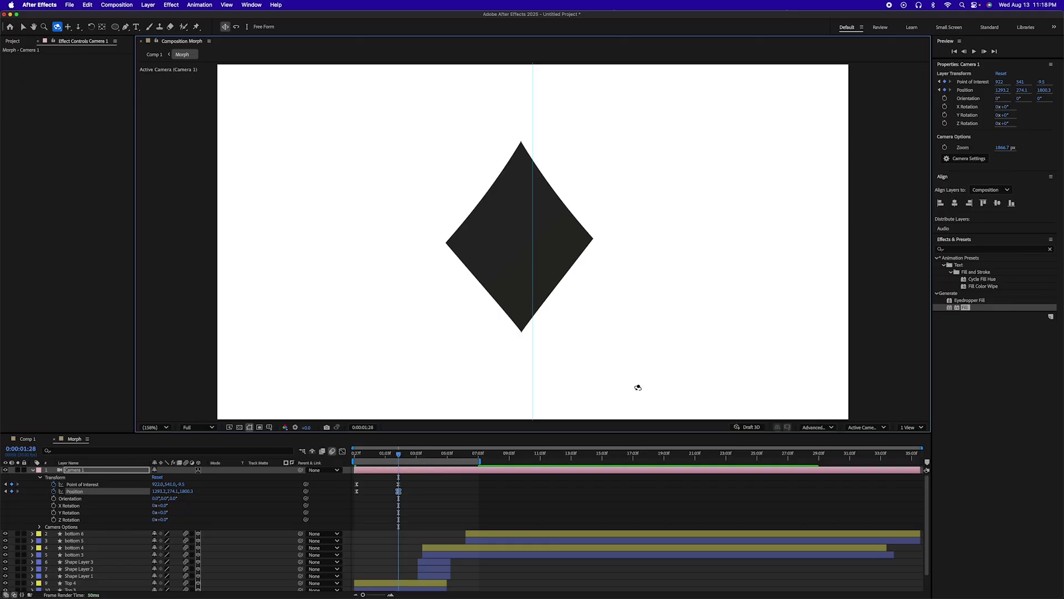
Copy the camera's first Point of Interest and Position keyframes to 0:00:05:28 and preview the camera move from the start
left_click_drag(401, 459, 463, 460)
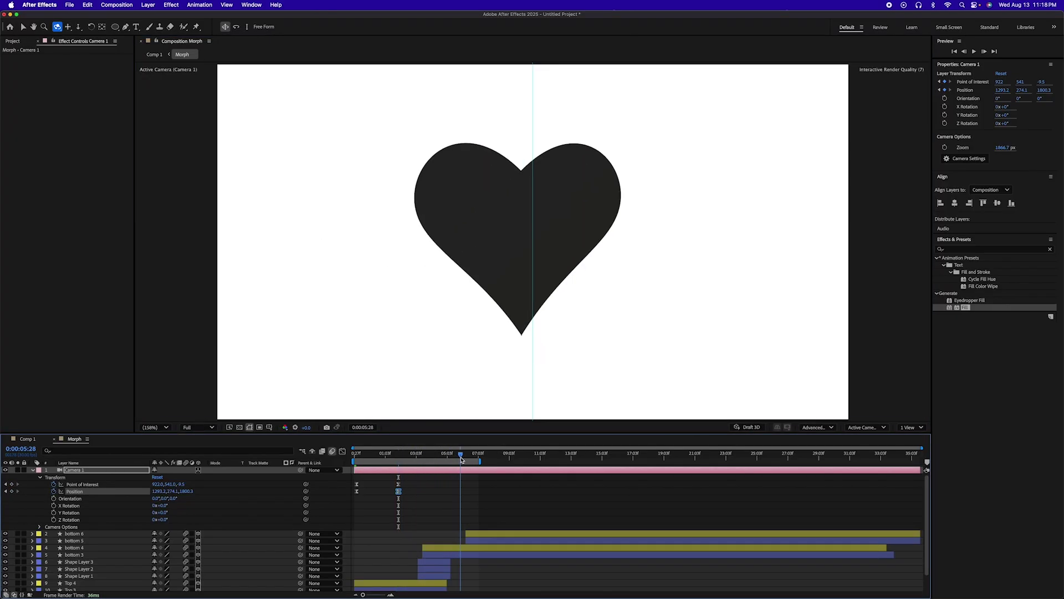
left_click_drag(367, 486, 351, 498)
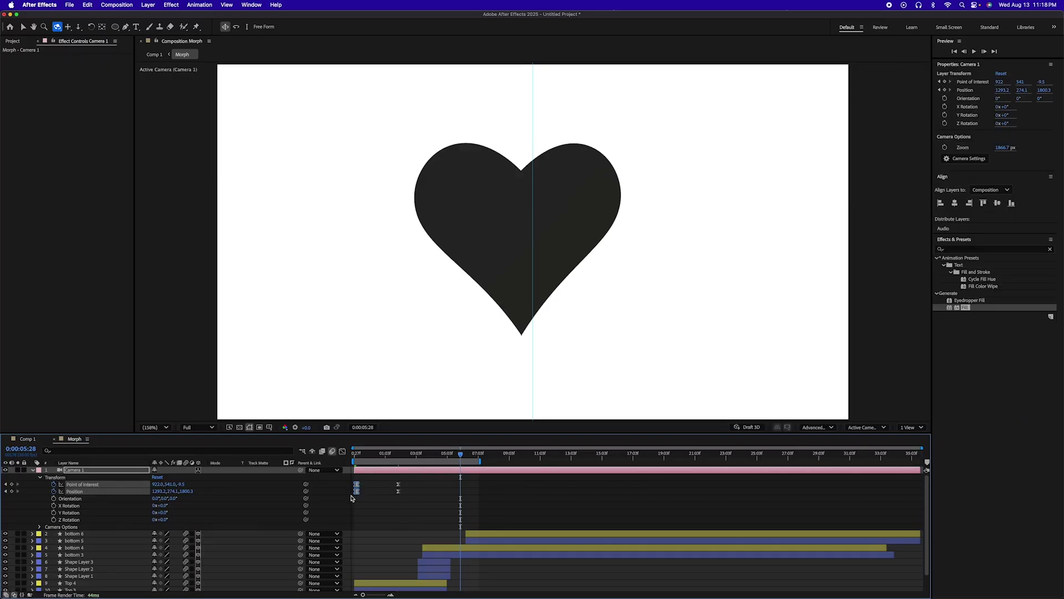
key("super+v")
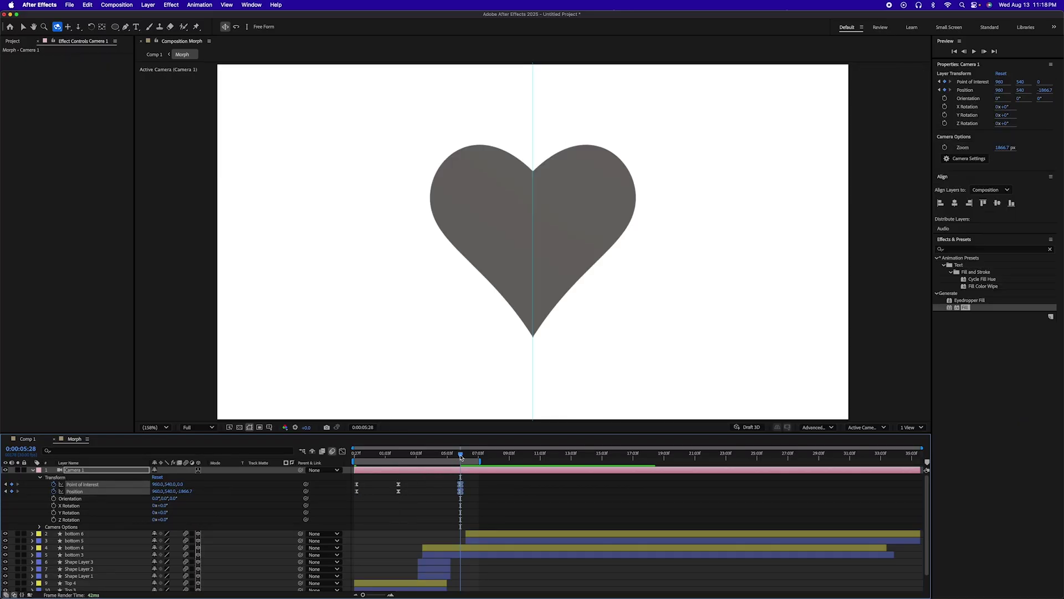
left_click_drag(438, 459, 335, 458)
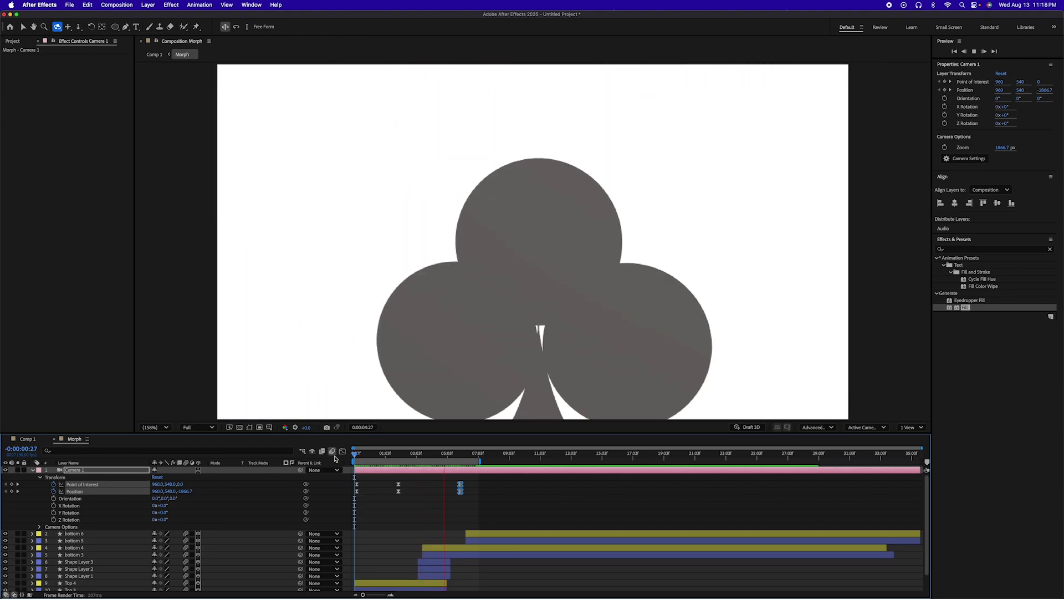
key("space")
left_click_drag(422, 495, 391, 480)
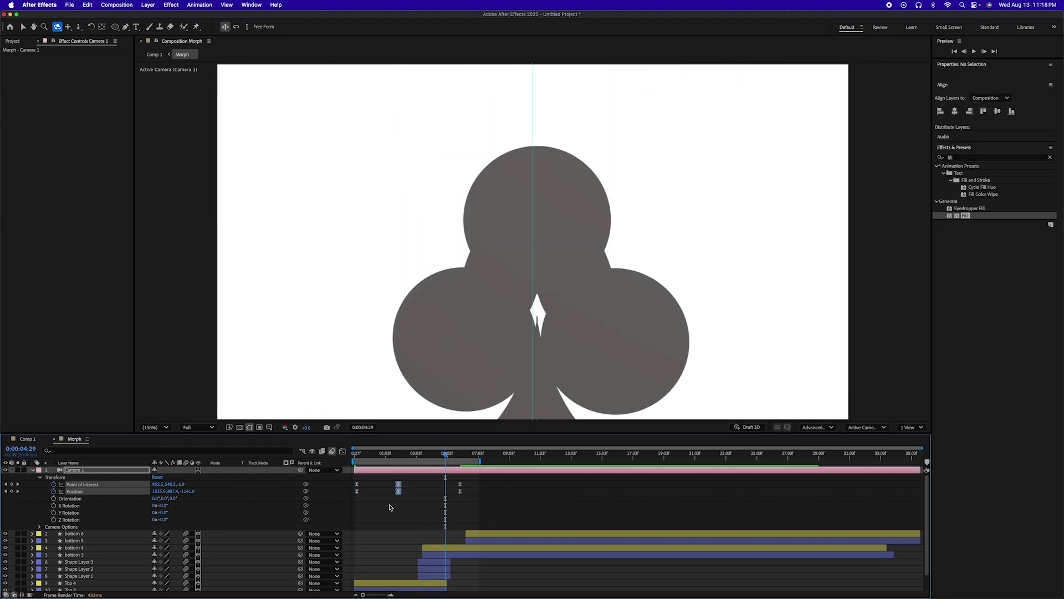
left_click(342, 452)
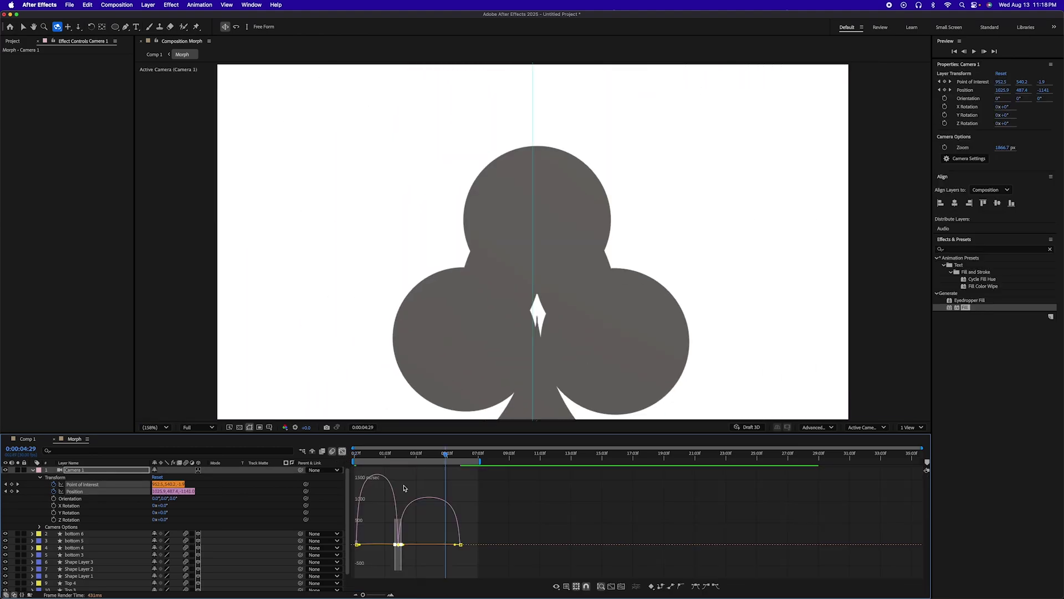
left_click(342, 451)
left_click_drag(476, 479, 348, 502)
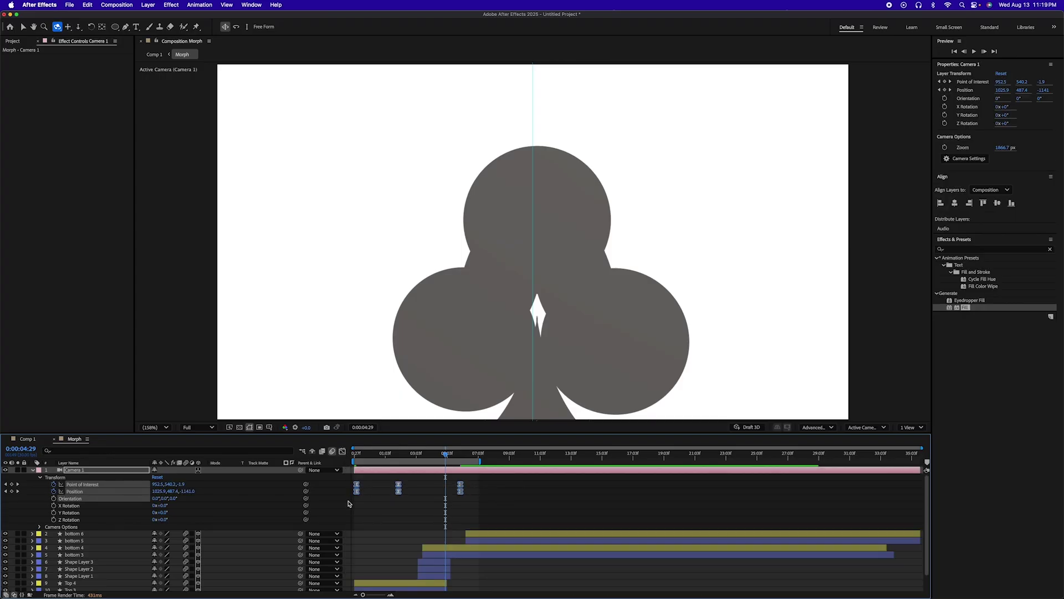
right_click(400, 487)
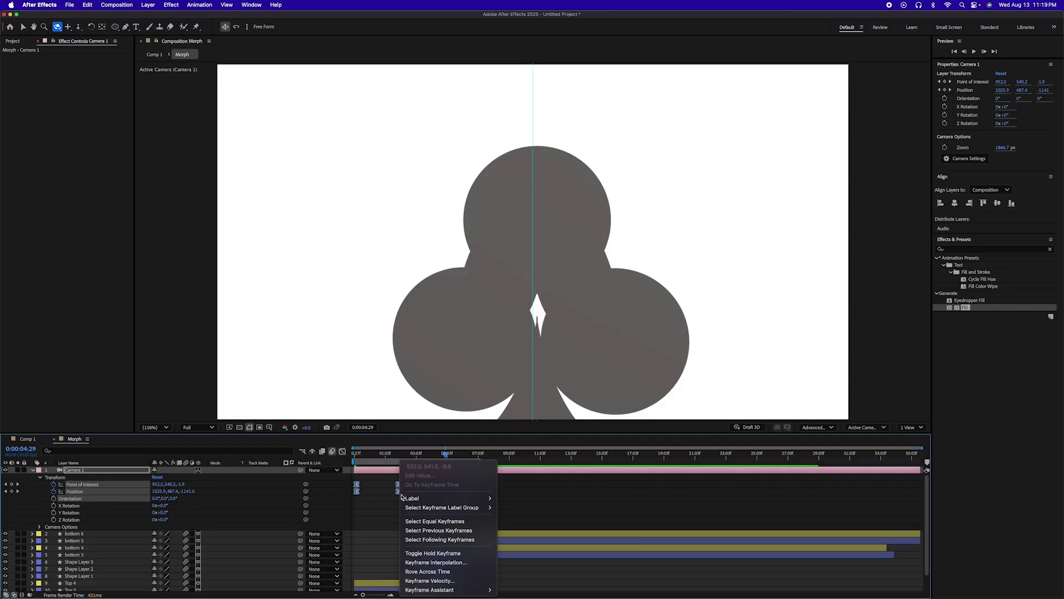
mouse_move(444, 590)
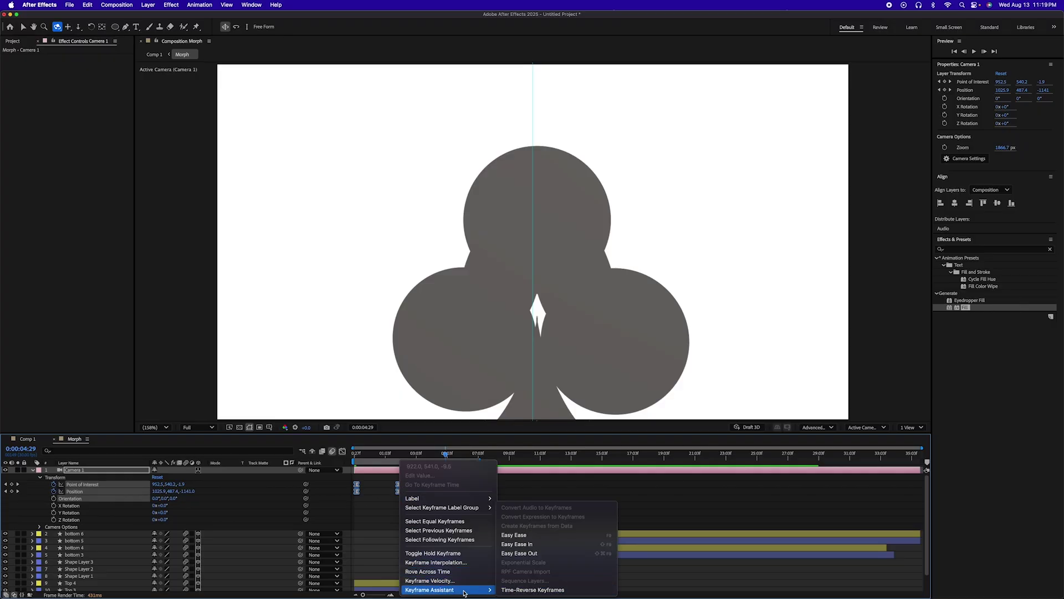
left_click(381, 505)
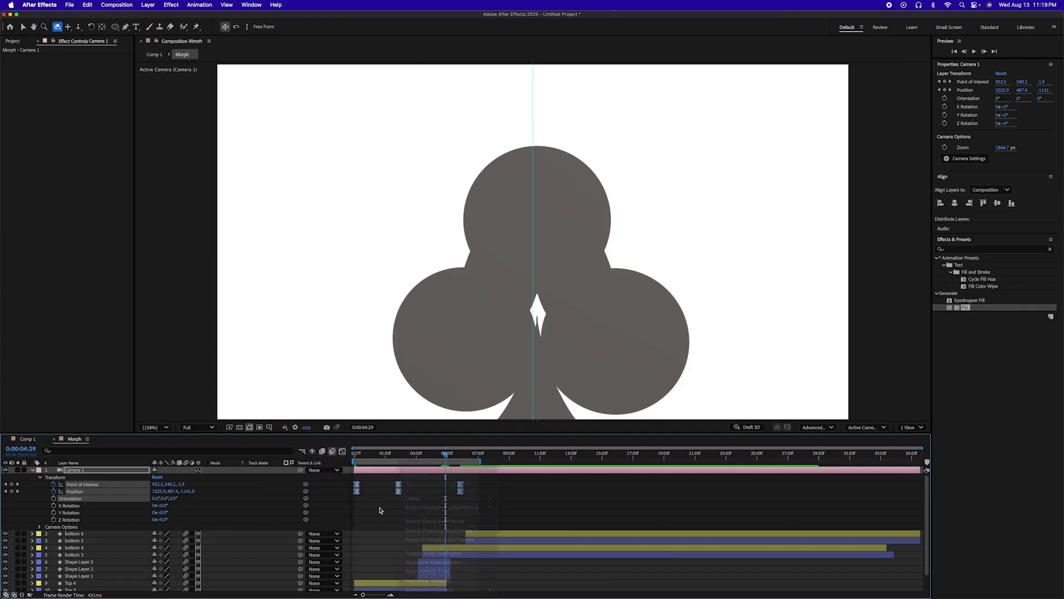
Show the speed graph for all the camera's Point of Interest and Position keyframes and lengthen the middle keyframes' outgoing ease
left_click_drag(388, 481, 408, 504)
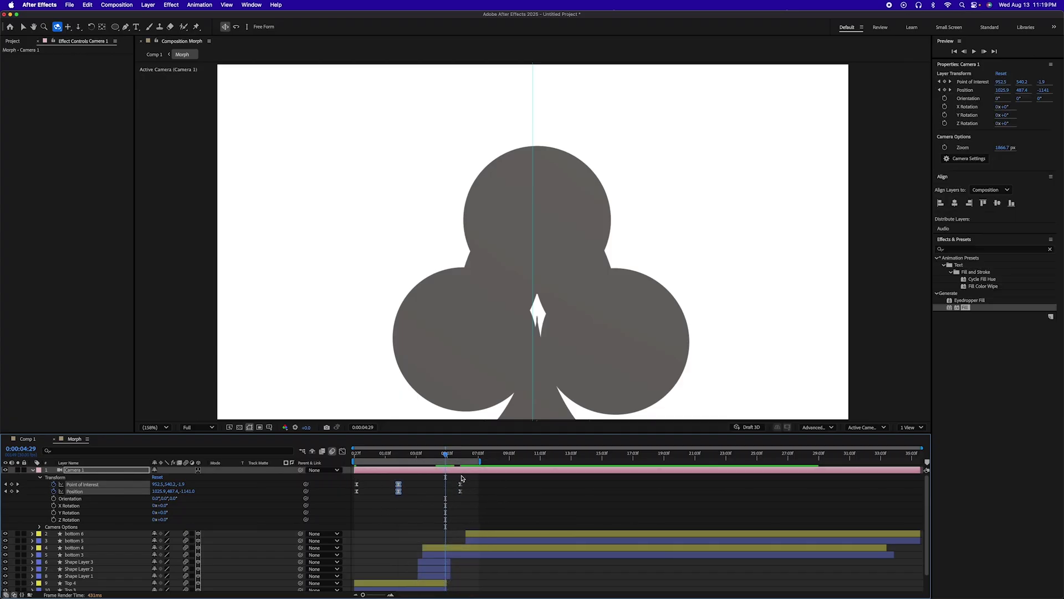
left_click_drag(462, 478, 322, 512)
left_click(343, 452)
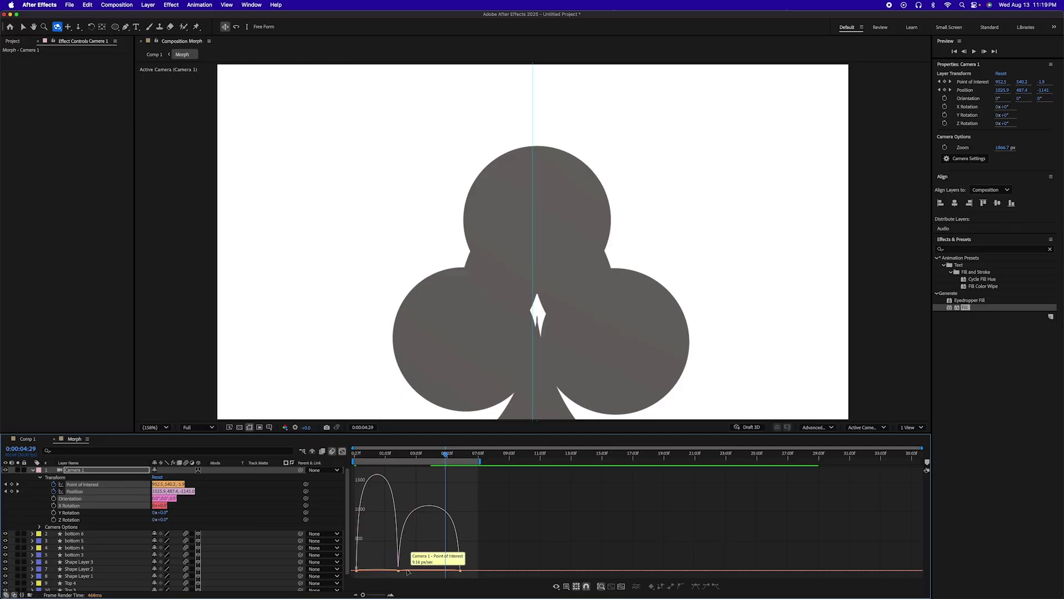
key("equal")
key("equal")
scroll(428, 577, "left", 5)
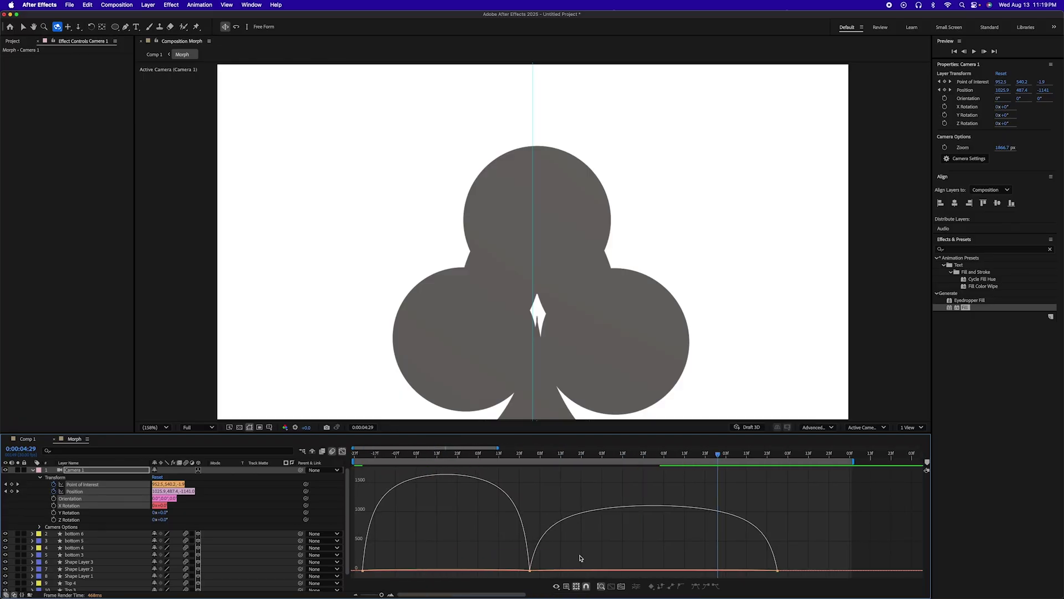
left_click_drag(581, 557, 633, 568)
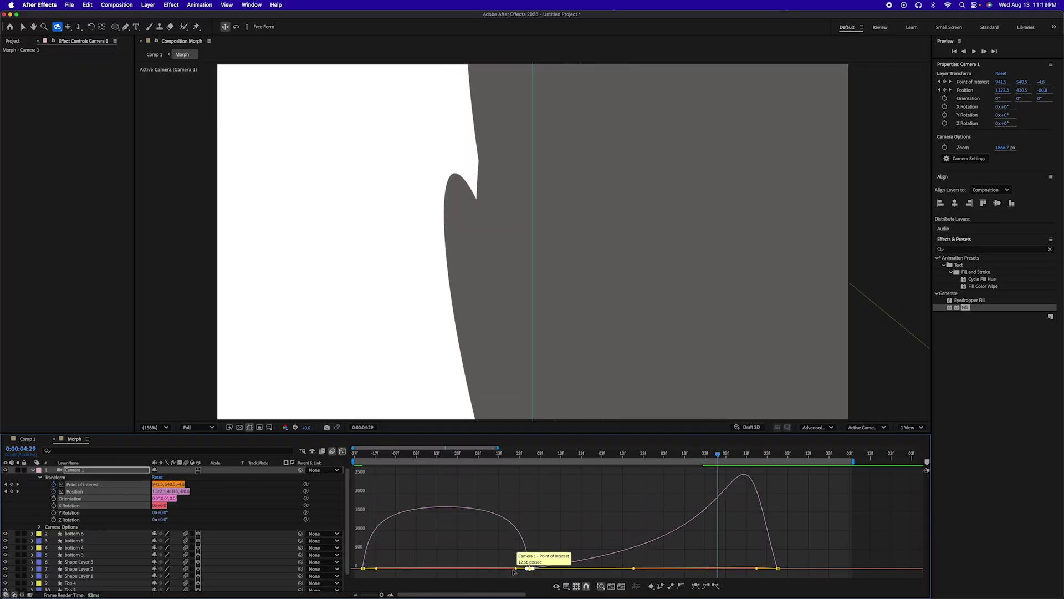
Shape the first camera move into a sharp speed peak by lengthening the middle keyframes' incoming ease and the first keyframes' outgoing ease
left_click_drag(517, 570, 372, 570)
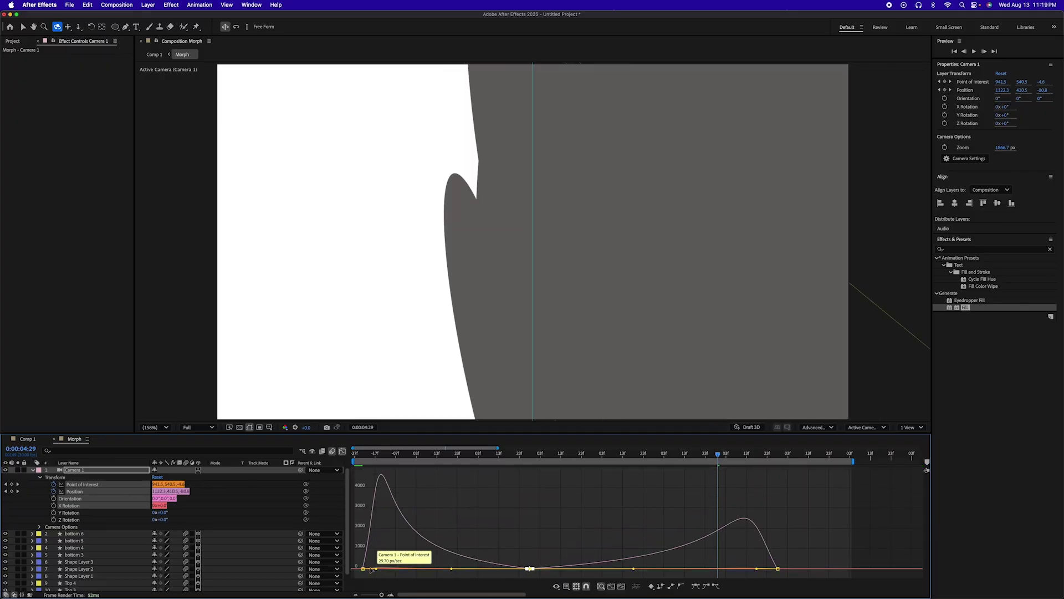
left_click(363, 567)
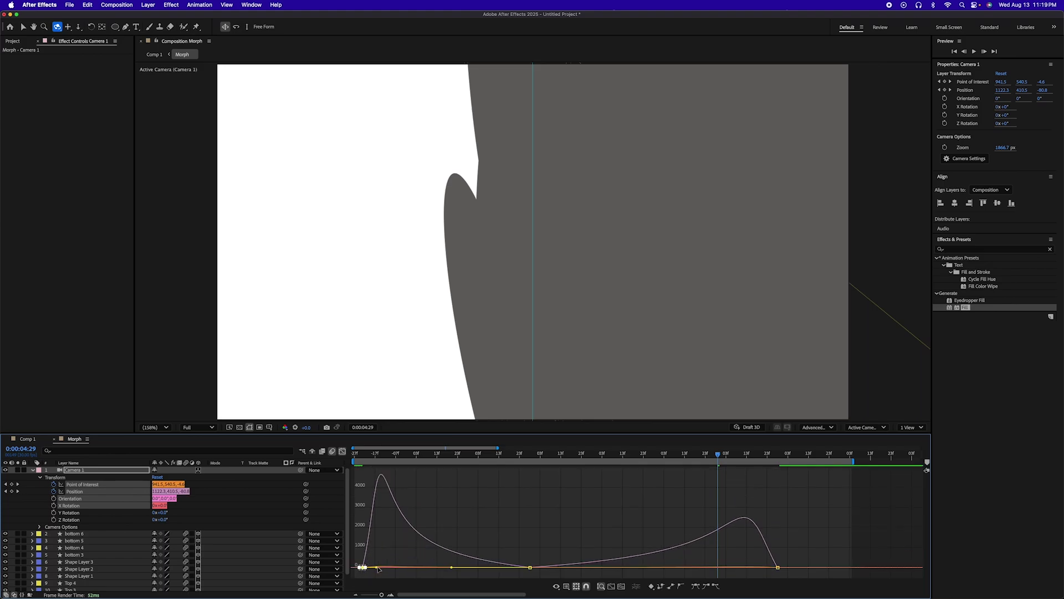
left_click_drag(376, 568, 426, 569)
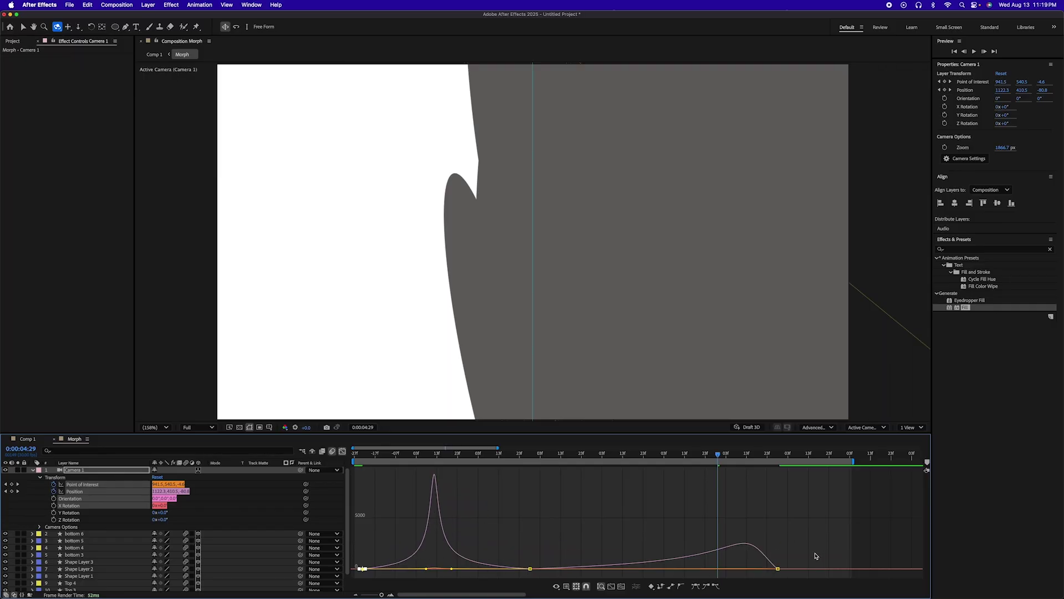
Lengthen the eases of the second camera move from both ends into a narrow speed peak, and preview the animation from the start
left_click(778, 568)
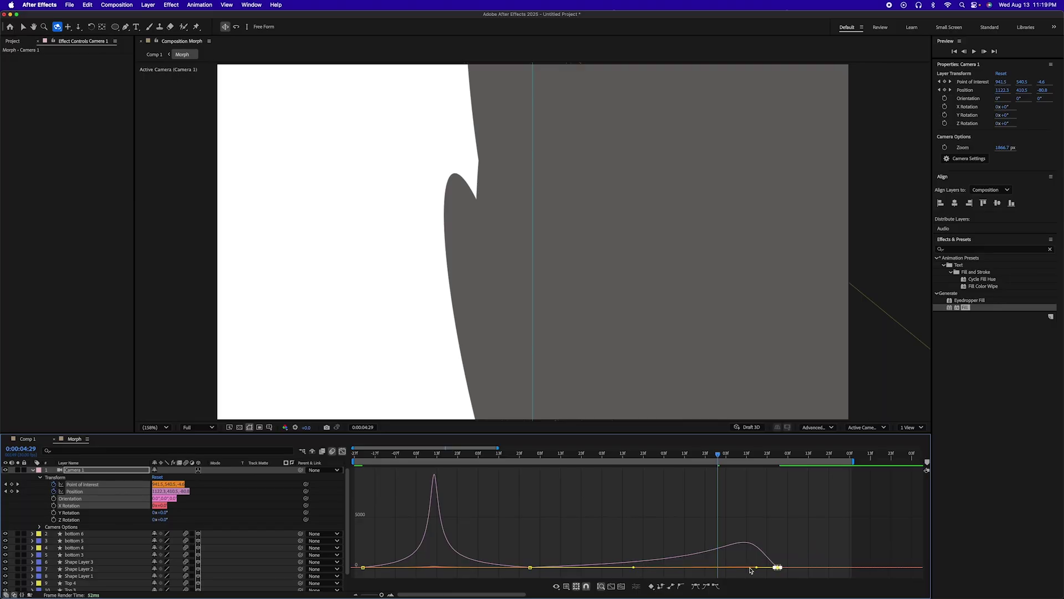
left_click_drag(756, 568, 715, 568)
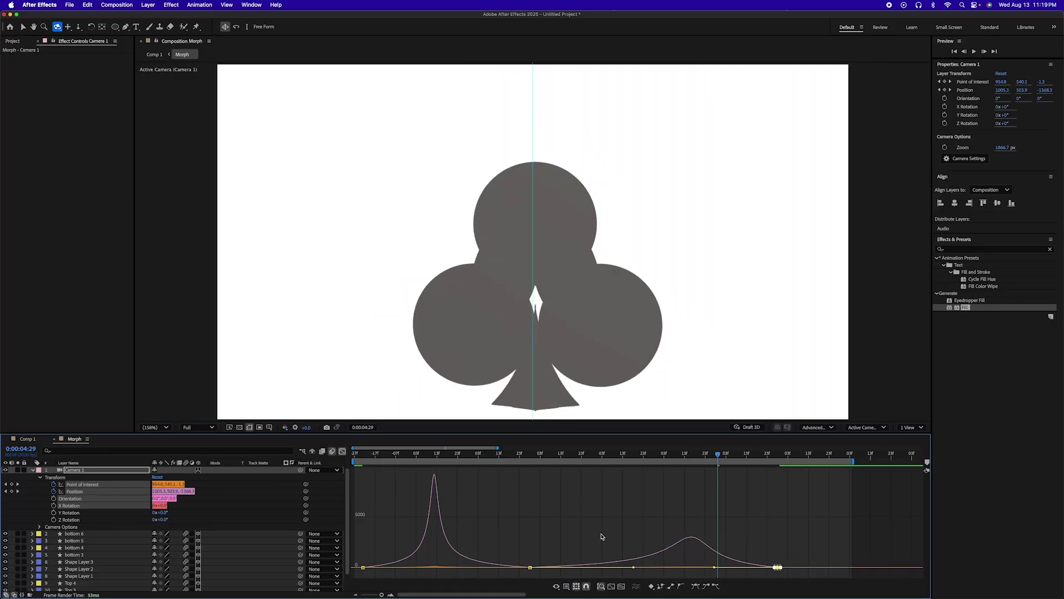
left_click_drag(583, 540, 485, 577)
left_click_drag(648, 570, 694, 571)
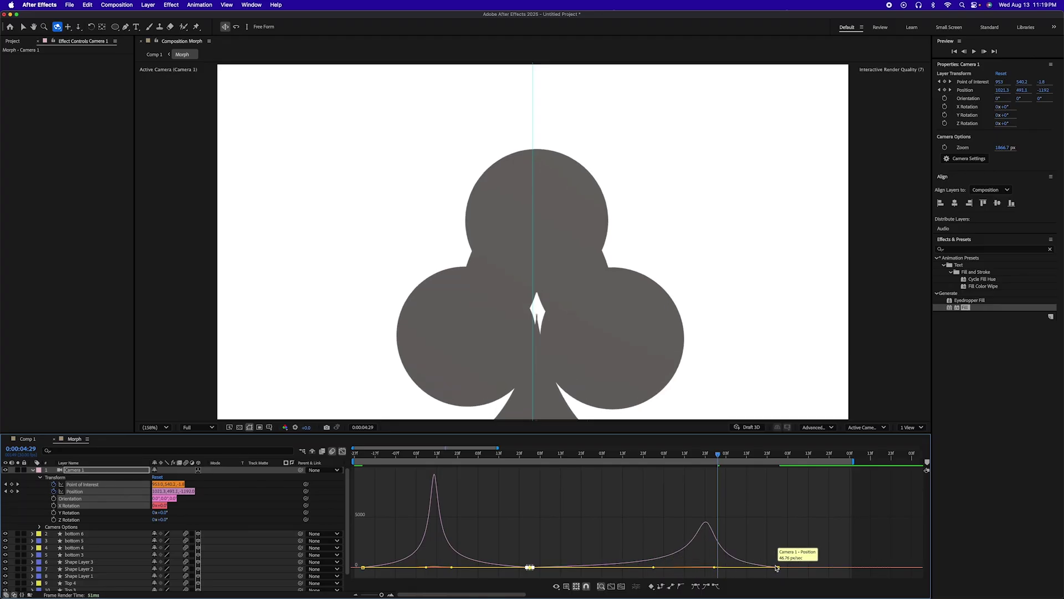
left_click_drag(770, 574, 700, 569)
left_click_drag(534, 455, 311, 452)
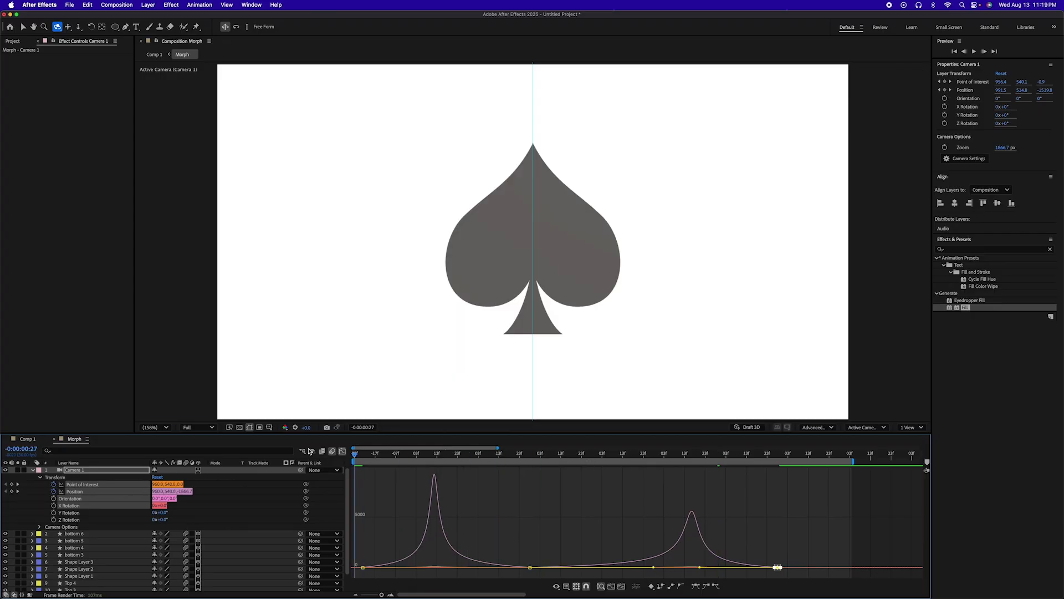
key("space")
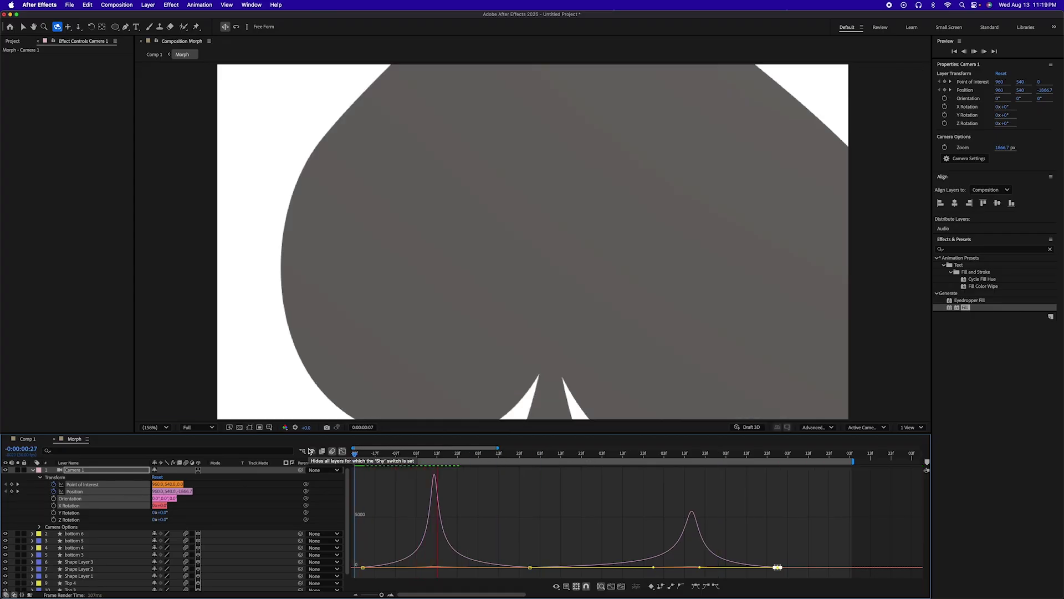